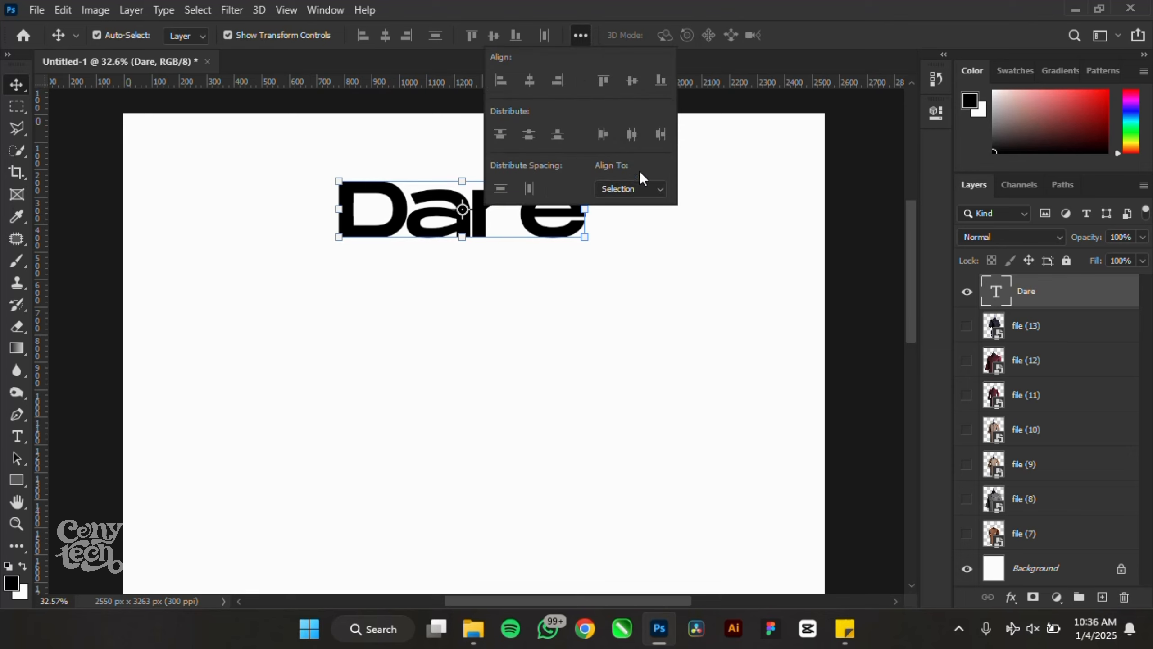
# - Centre the Dare text horizontally on the canvas using Align To Canvas
pyautogui.click(644, 183)
pyautogui.click(618, 212)
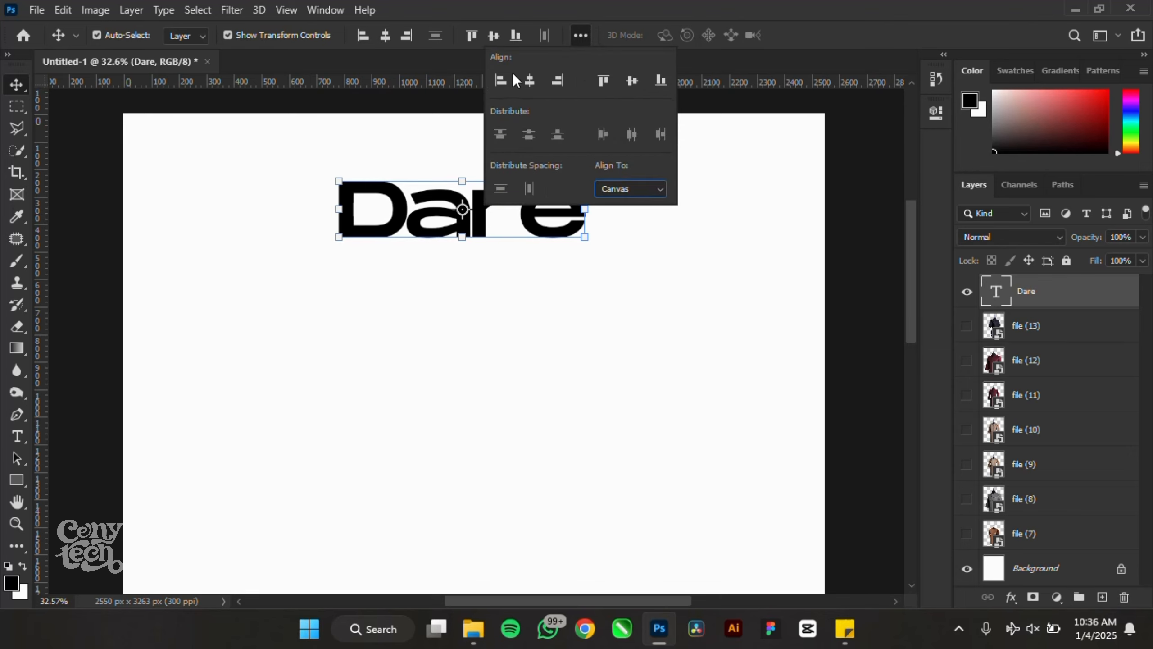
pyautogui.click(529, 80)
# - Duplicate the Dare text layer to create a Dare copy layer
pyautogui.click(623, 286)
pyautogui.click(581, 211)
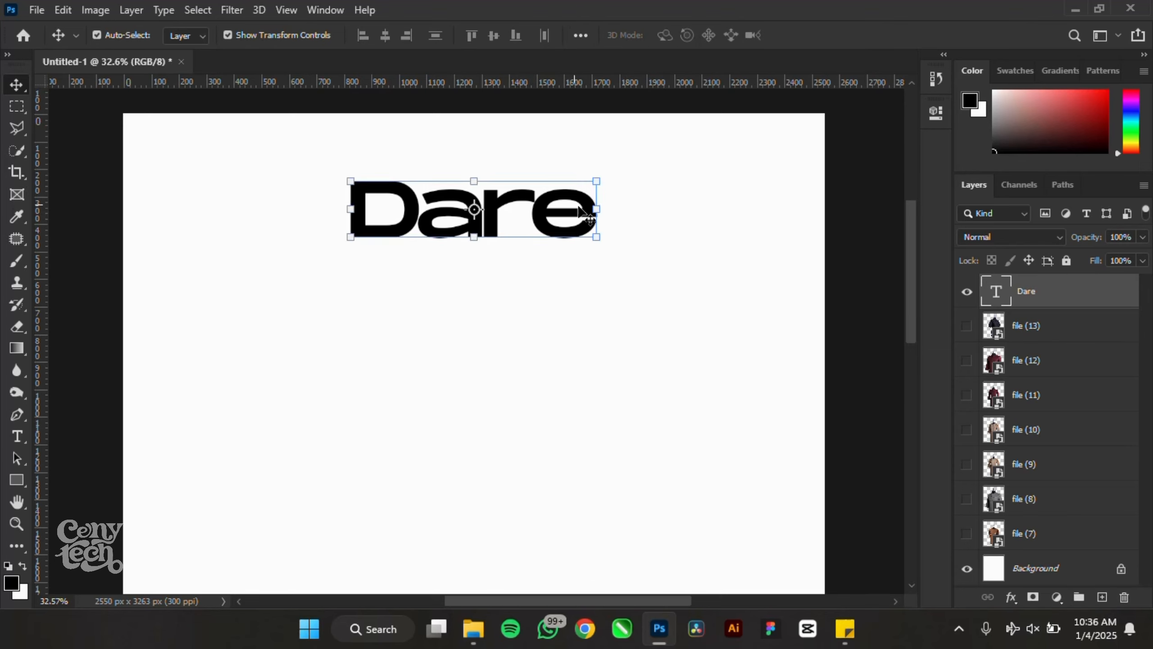
pyautogui.press('ctrl')
pyautogui.moveTo(1037, 305); pyautogui.dragTo(1104, 591)
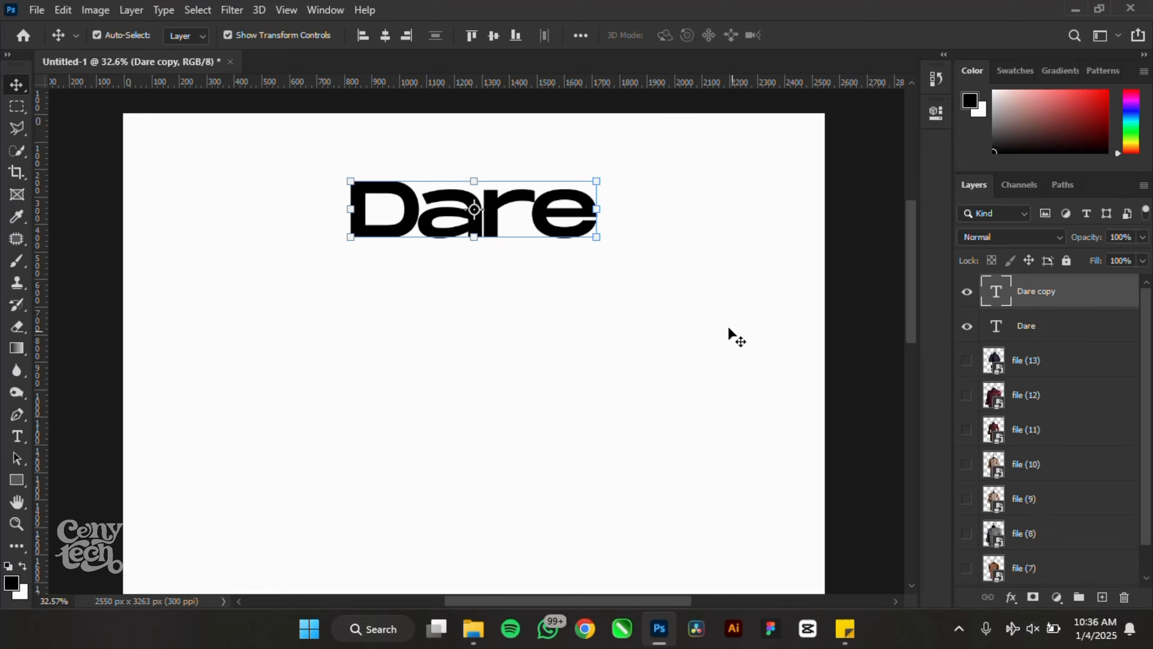
# - Move the copy below Dare, change its text to Clothings, and centre-align it
pyautogui.moveTo(545, 221); pyautogui.dragTo(558, 277)
pyautogui.doubleClick(557, 276)
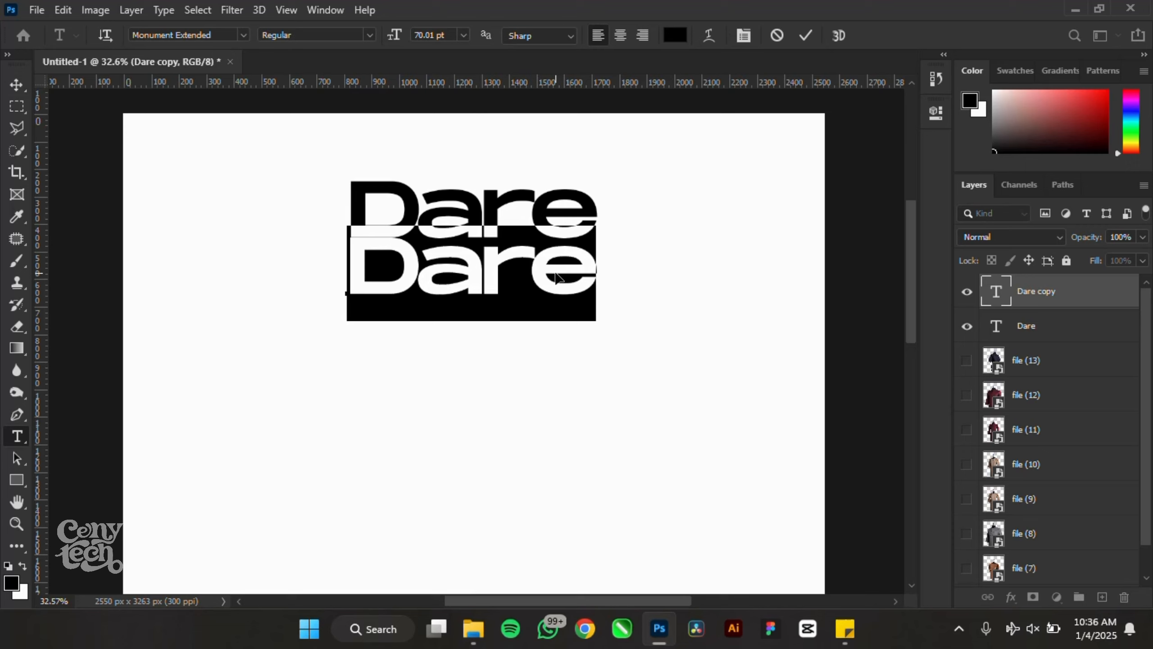
pyautogui.write('Clo')
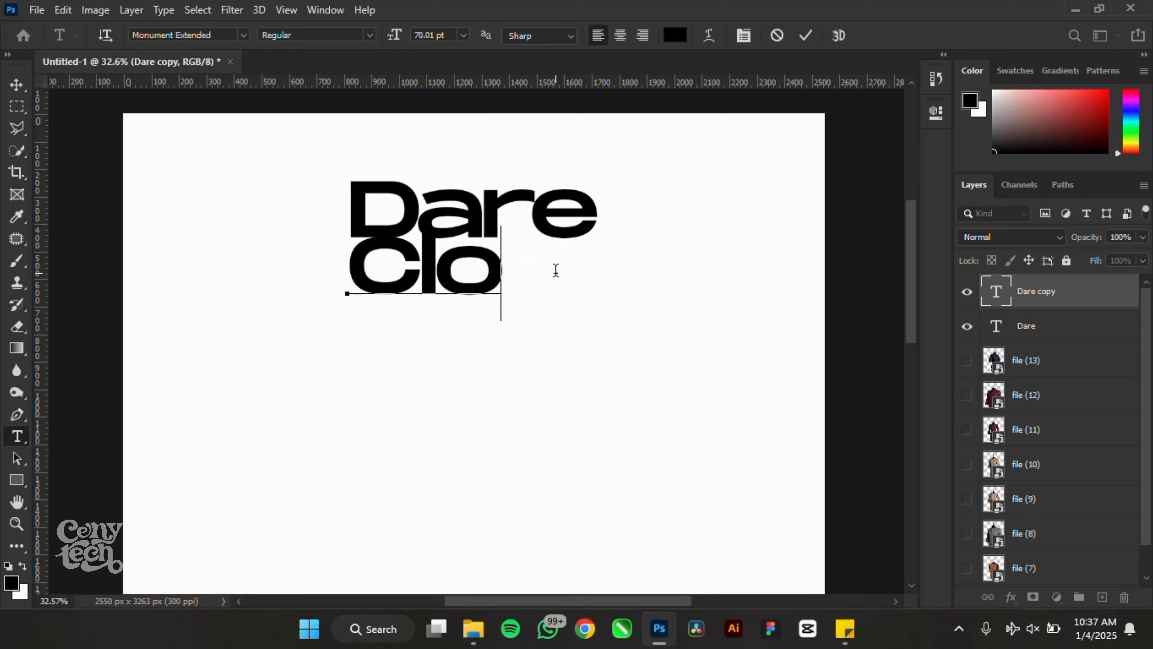
pyautogui.write('things')
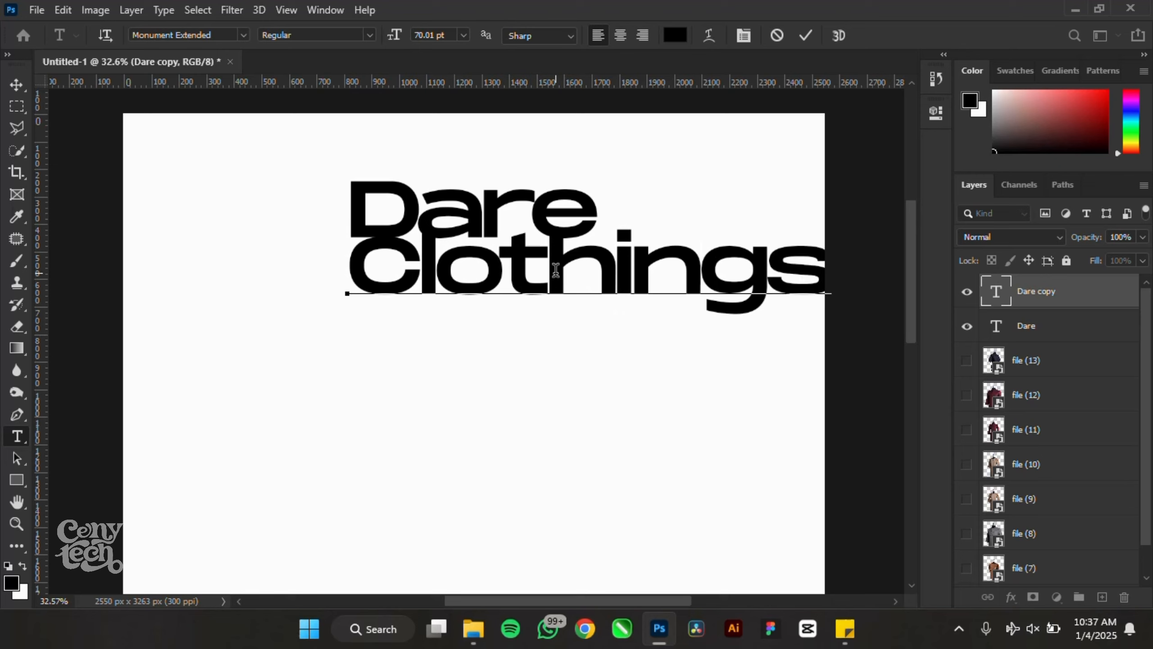
pyautogui.hotkey('ctrl', 'a')
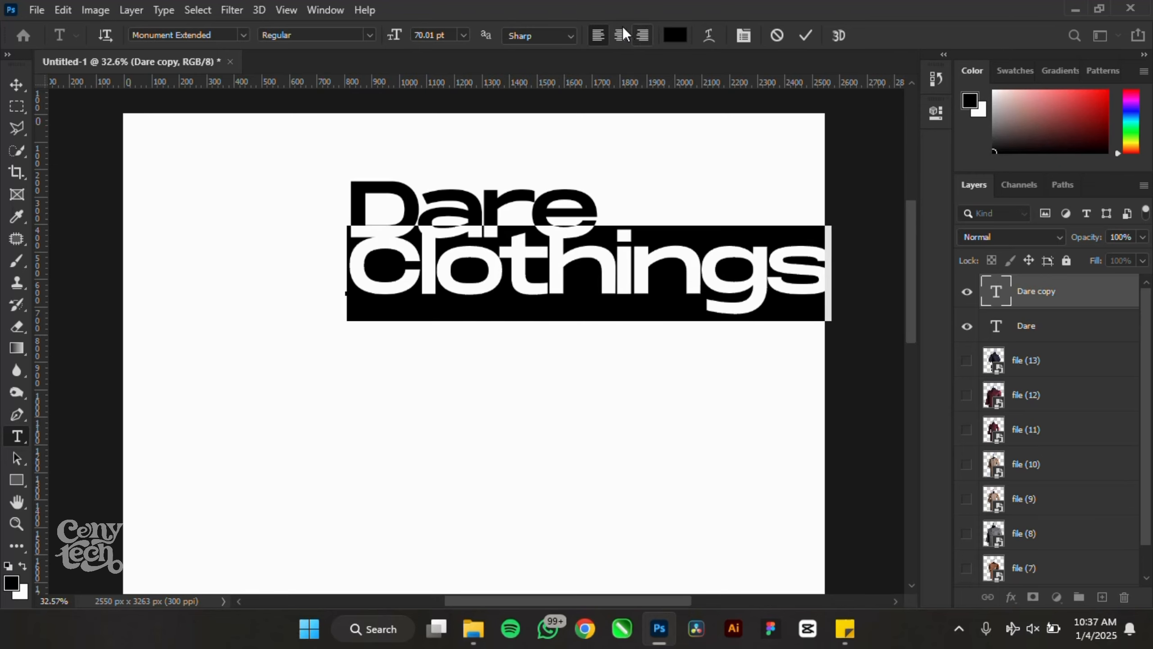
pyautogui.click(623, 29)
pyautogui.click(18, 85)
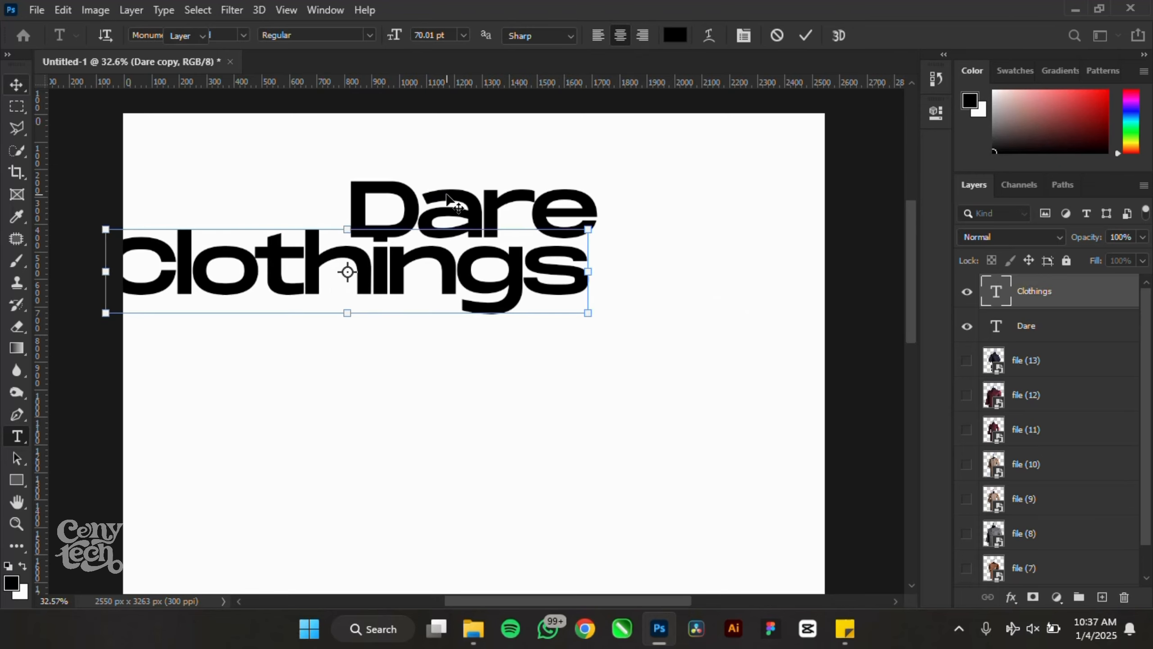
# - Centre-align the Dare paragraph and align both words horizontally on the canvas
pyautogui.click(458, 205)
pyautogui.click(935, 112)
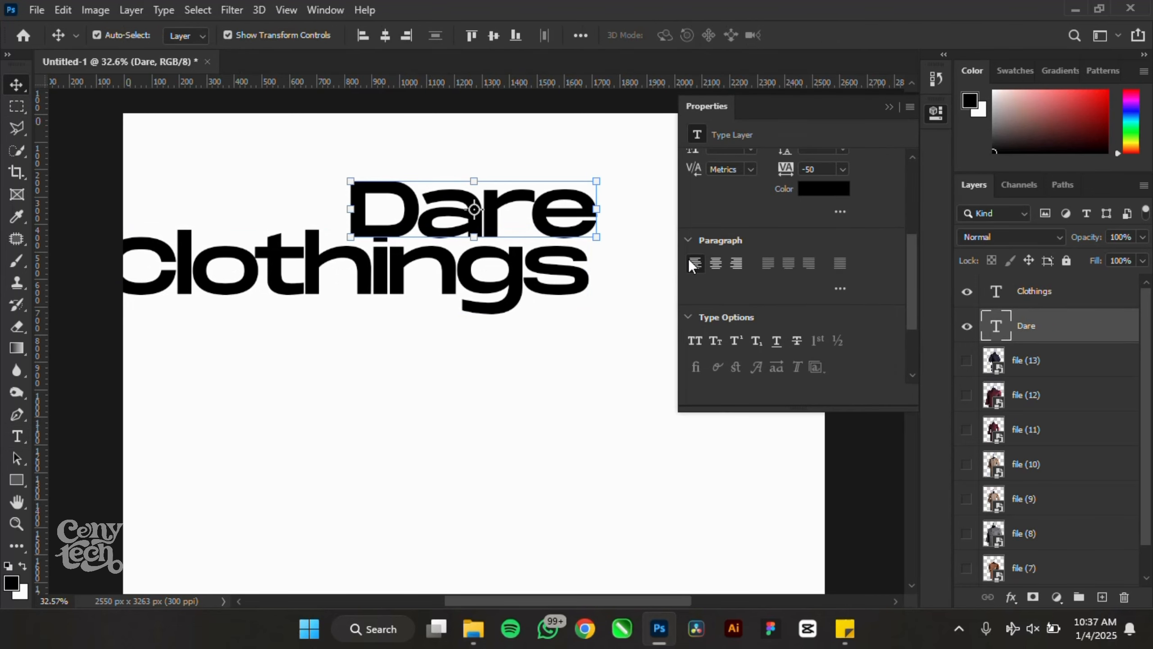
pyautogui.click(722, 263)
pyautogui.click(342, 265)
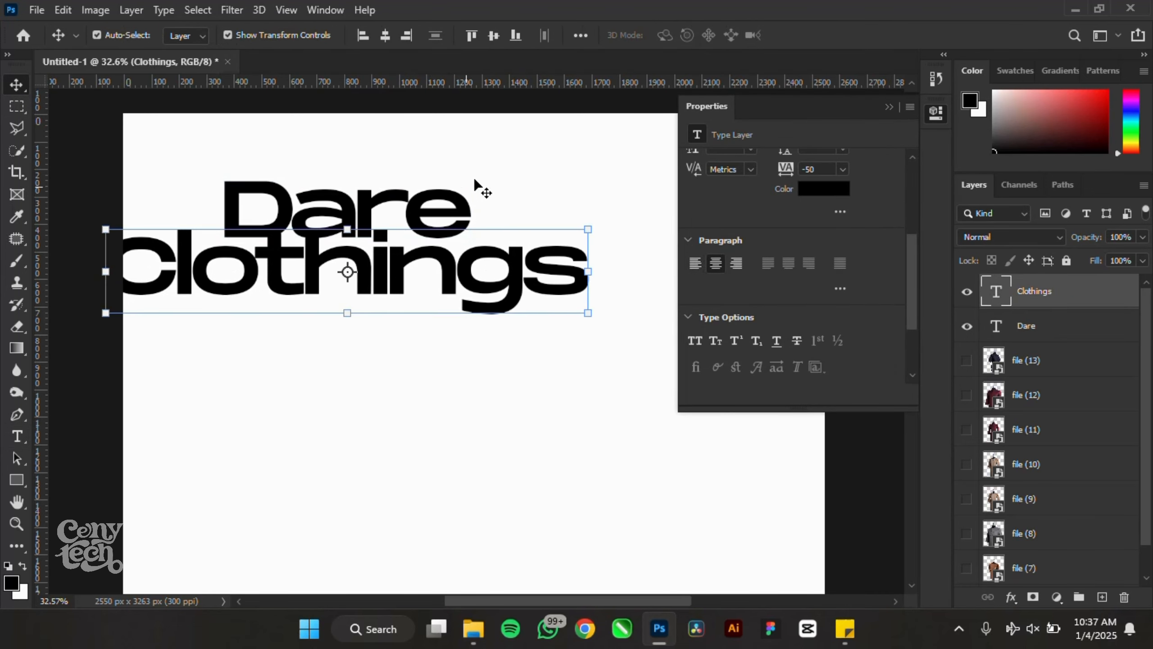
pyautogui.moveTo(511, 161); pyautogui.dragTo(324, 330)
pyautogui.click(385, 35)
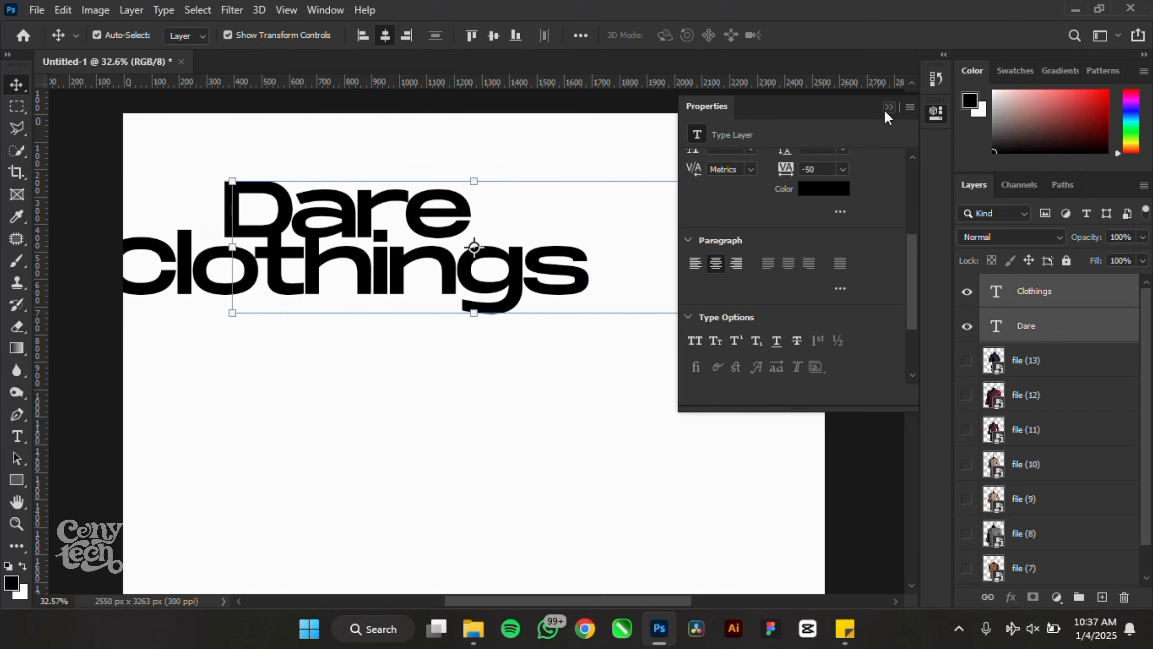
# - Select the Clothings layer alone with its type properties showing
pyautogui.click(888, 107)
pyautogui.click(761, 151)
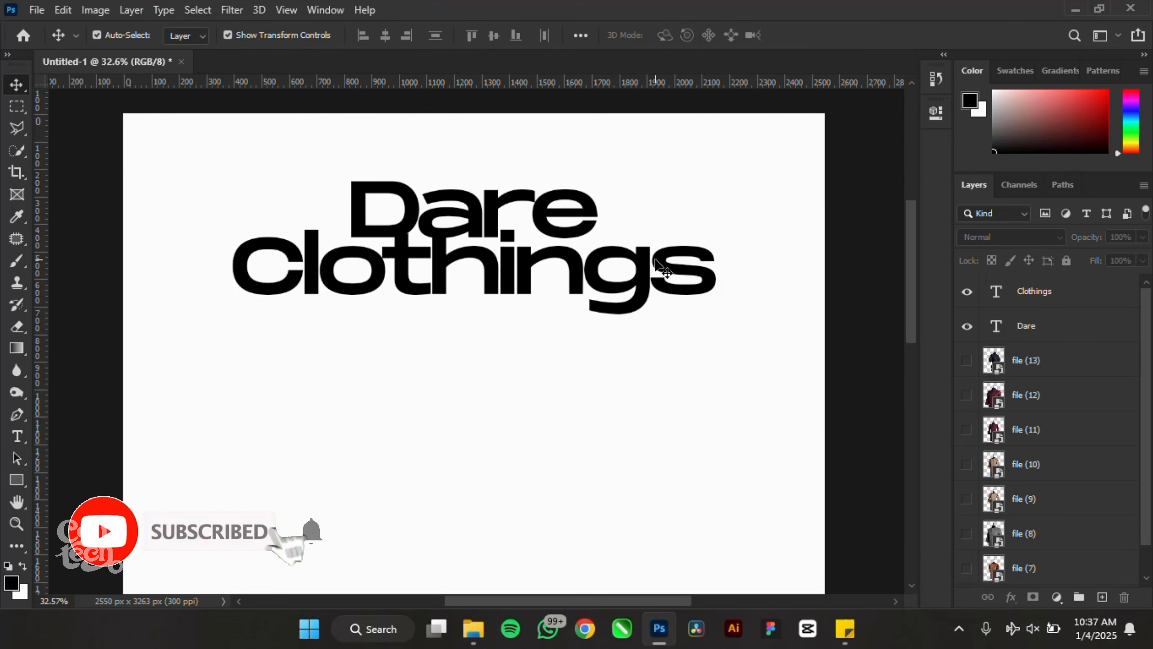
pyautogui.click(693, 249)
pyautogui.click(935, 112)
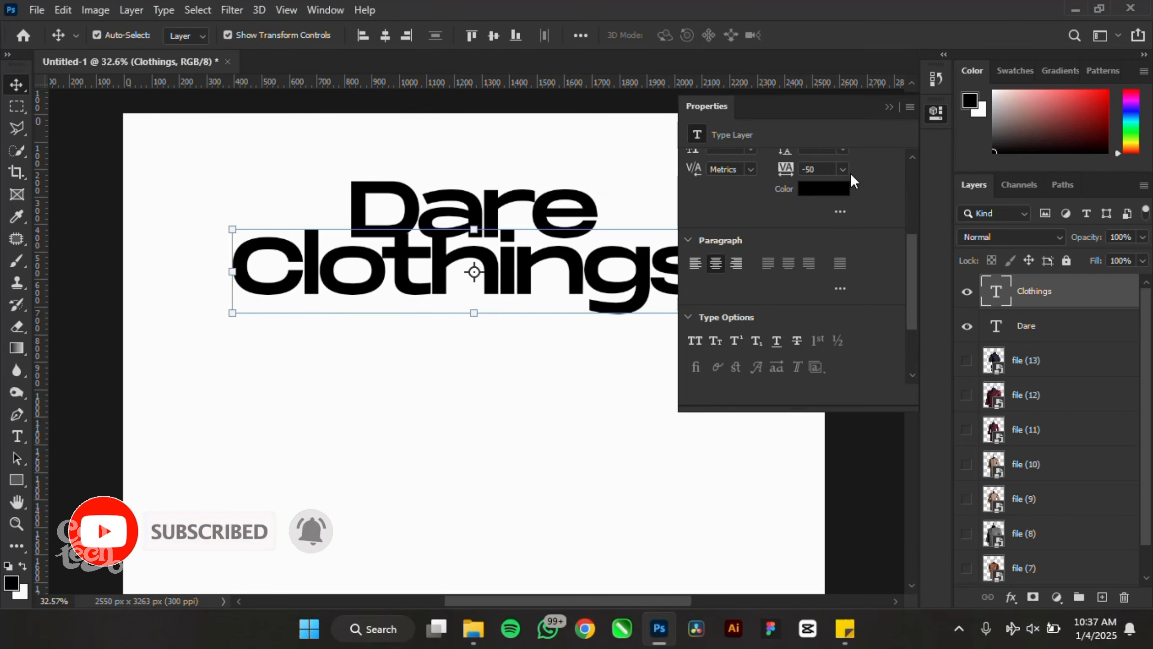
# - Reduce the Clothings font size to 38 pt
pyautogui.scroll(1, 734, 200)
pyautogui.scroll(3, 687, 182)
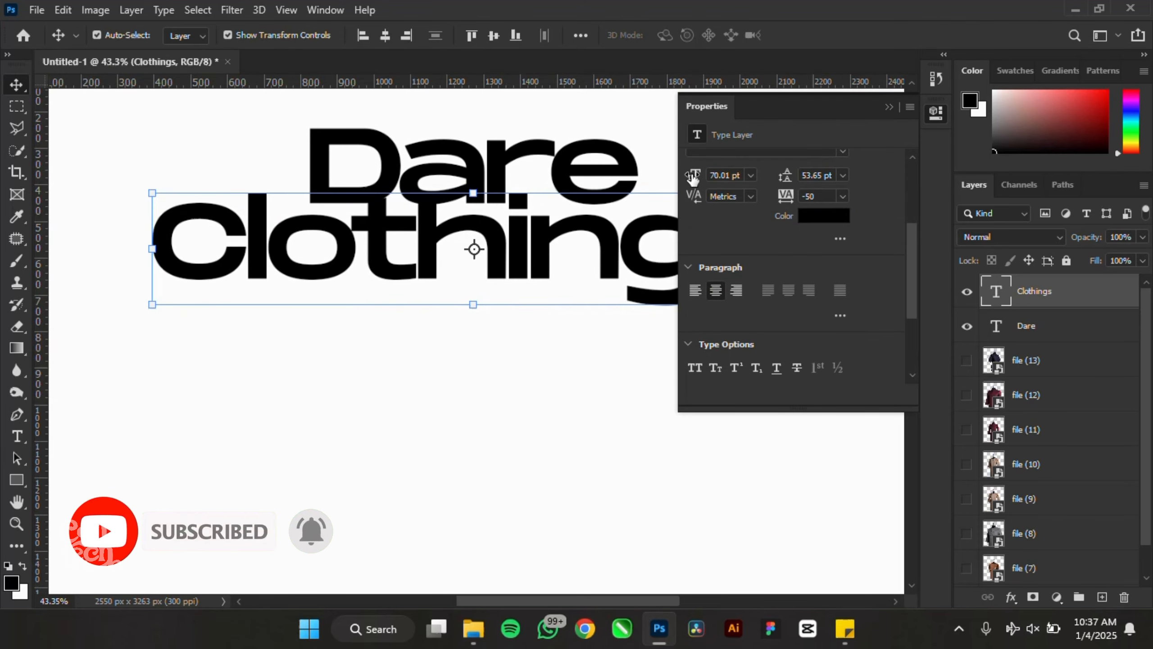
pyautogui.moveTo(692, 178); pyautogui.dragTo(667, 171)
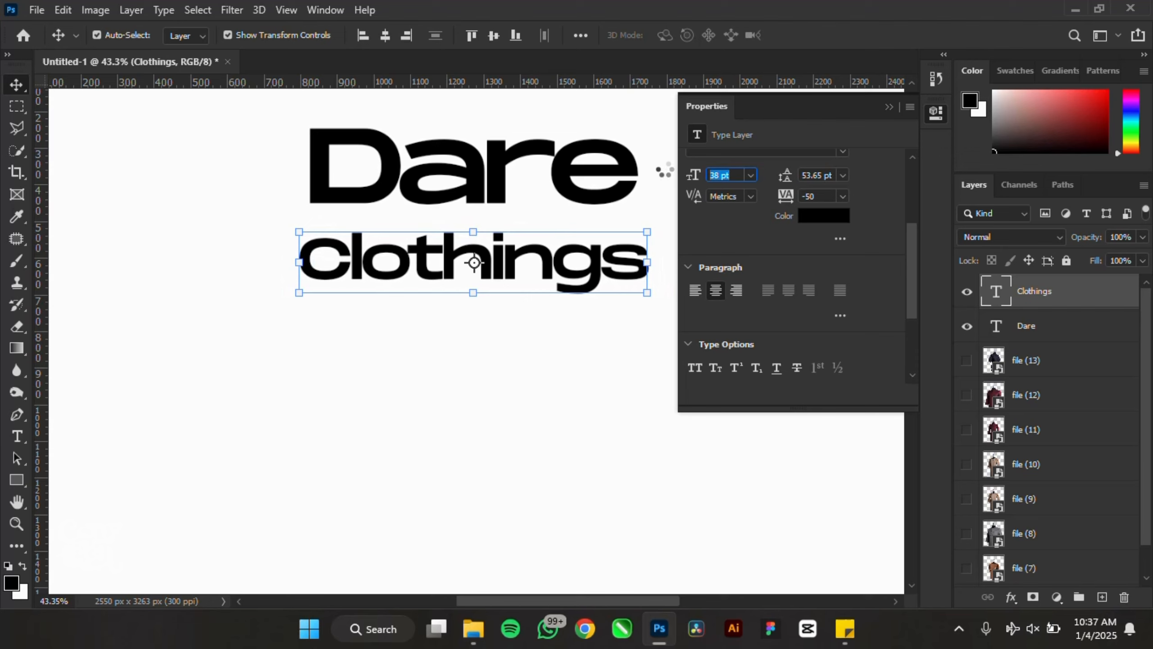
# - Retype the first letter of Clothings as a capital C
pyautogui.doubleClick(354, 259)
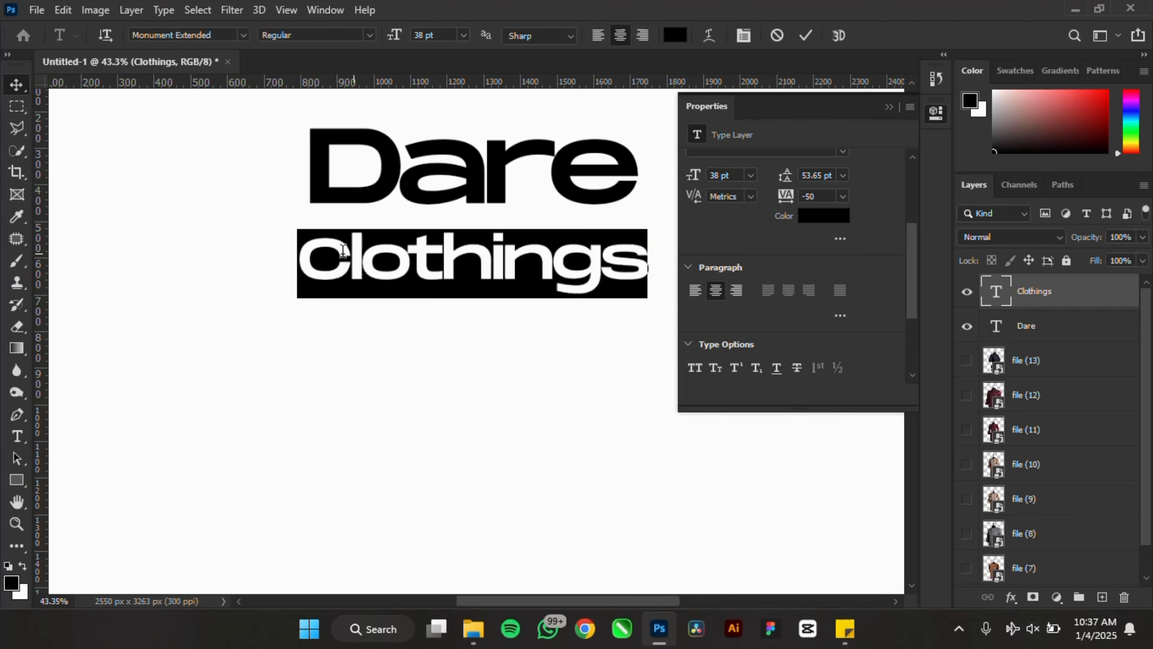
pyautogui.moveTo(346, 260); pyautogui.dragTo(320, 255)
pyautogui.press('Right')
pyautogui.hotkey('shift', 'Left')
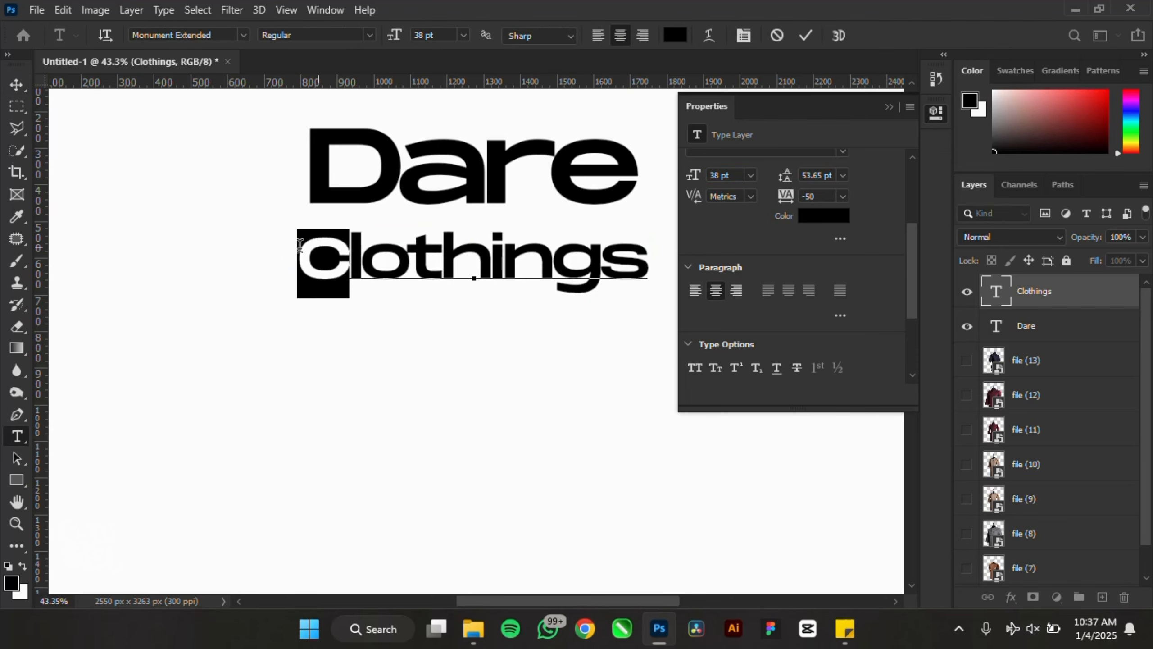
pyautogui.write('c')
pyautogui.hotkey('shift', 'Left')
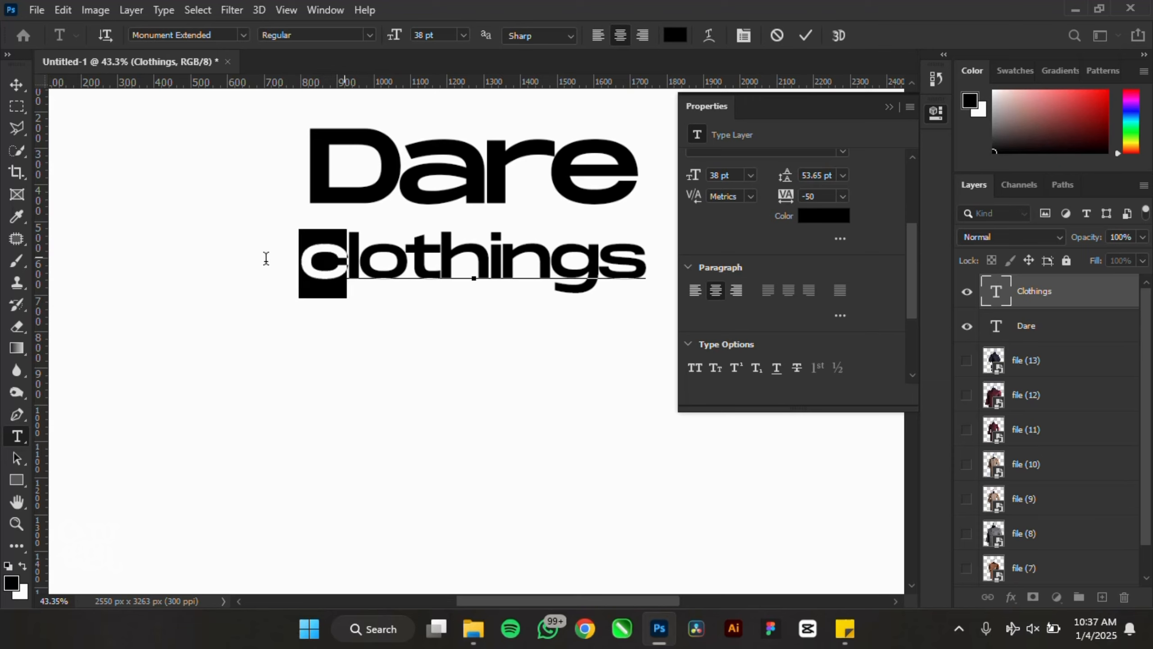
pyautogui.write('C')
pyautogui.click(17, 84)
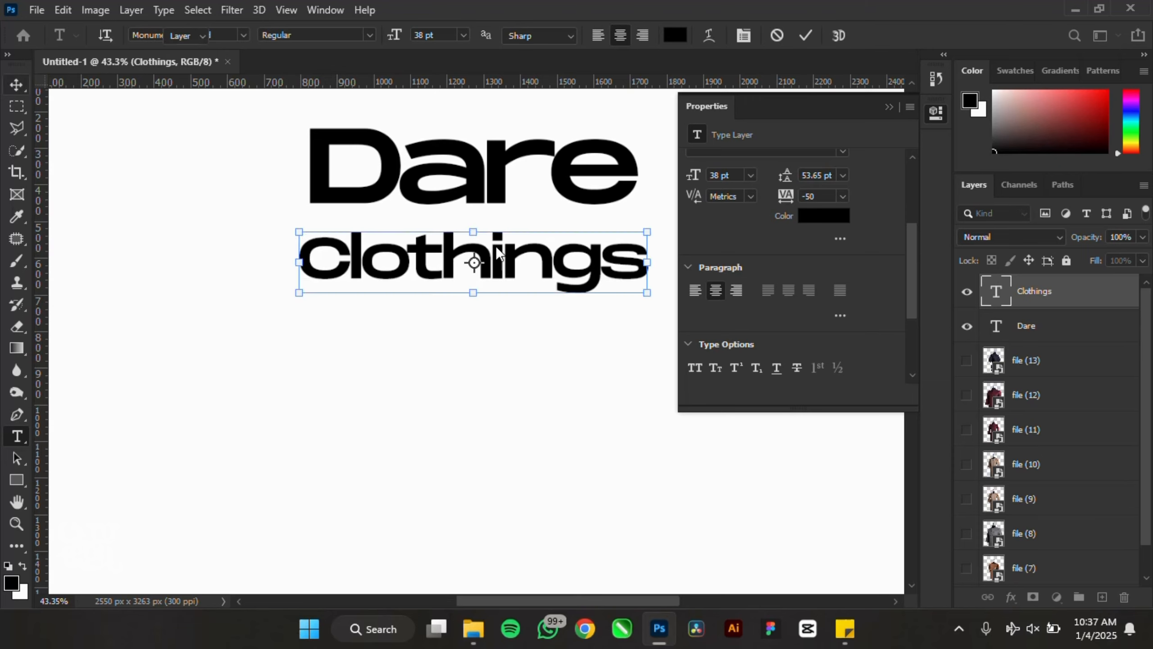
# - Move Clothings up snugly beneath Dare and scale it down slightly
pyautogui.moveTo(520, 257)
pyautogui.mouseDown()
pyautogui.moveTo(526, 229)
pyautogui.moveTo(529, 239)
pyautogui.mouseUp()
pyautogui.moveTo(633, 269); pyautogui.dragTo(556, 247)
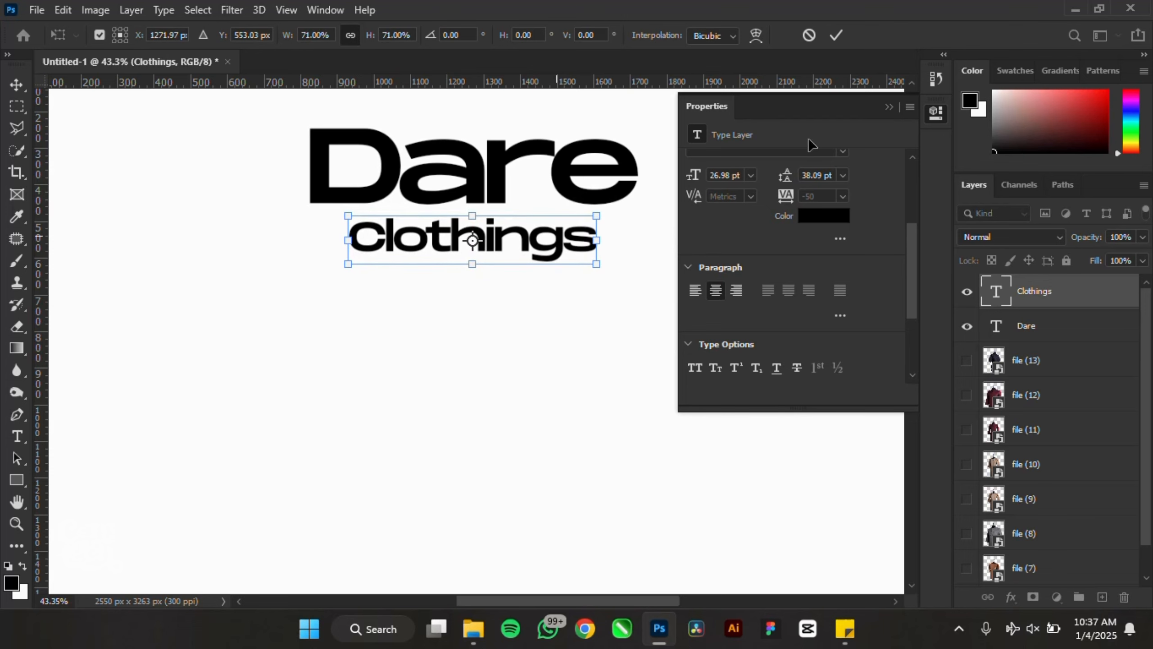
pyautogui.click(889, 108)
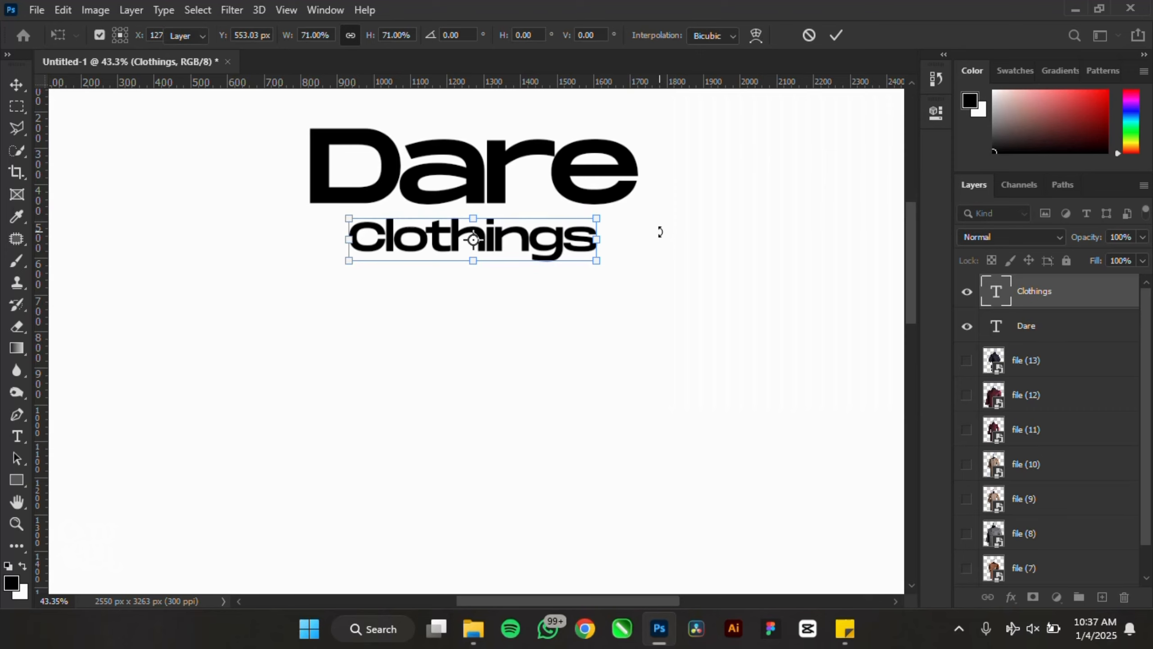
pyautogui.press('Return')
# - Enlarge Clothings to about 136% so it spans Dare's width
pyautogui.scroll(-4, 676, 255)
pyautogui.scroll(2, 654, 218)
pyautogui.scroll(4, 647, 200)
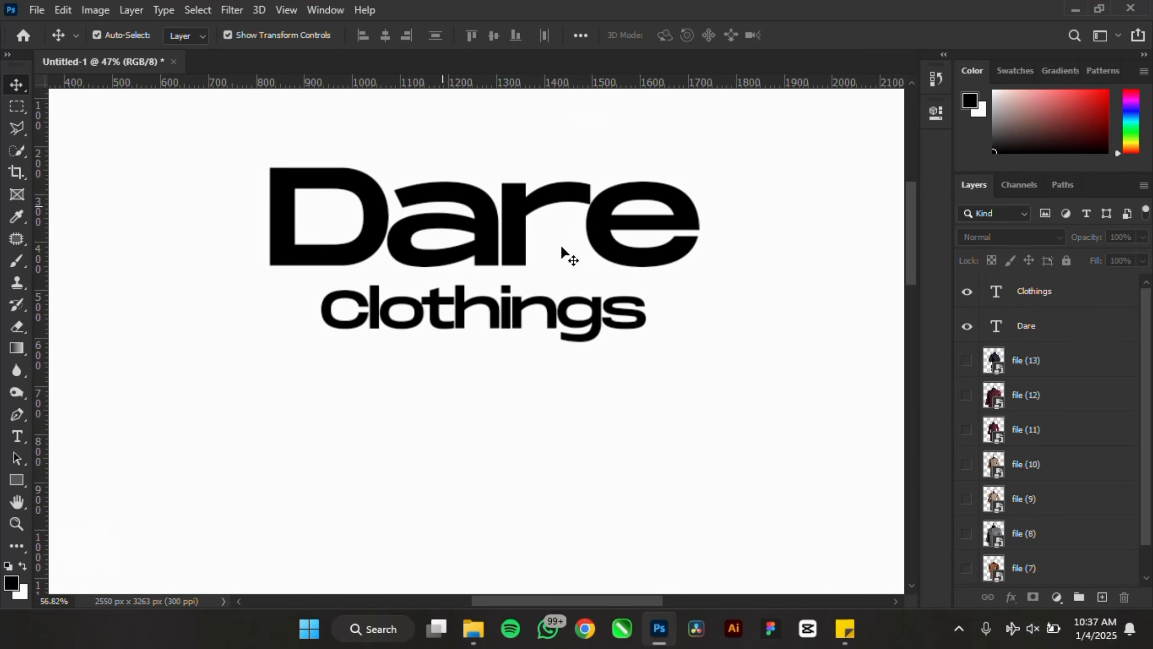
pyautogui.click(626, 329)
pyautogui.moveTo(662, 372); pyautogui.dragTo(726, 420)
pyautogui.press('Return')
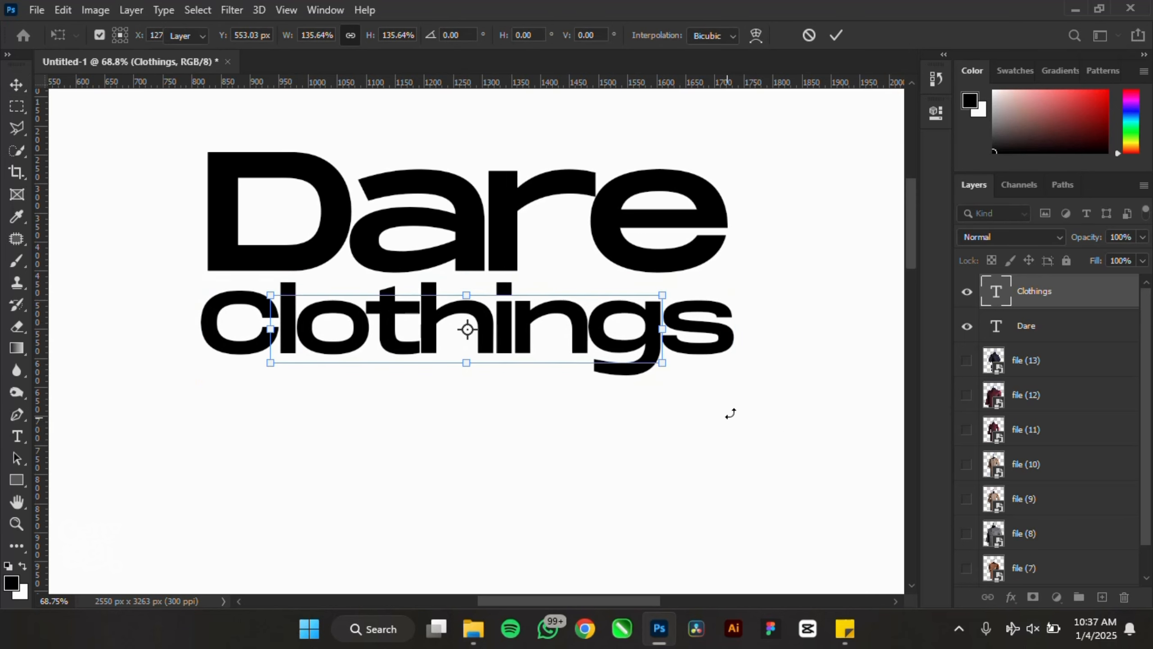
pyautogui.scroll(-4, 590, 291)
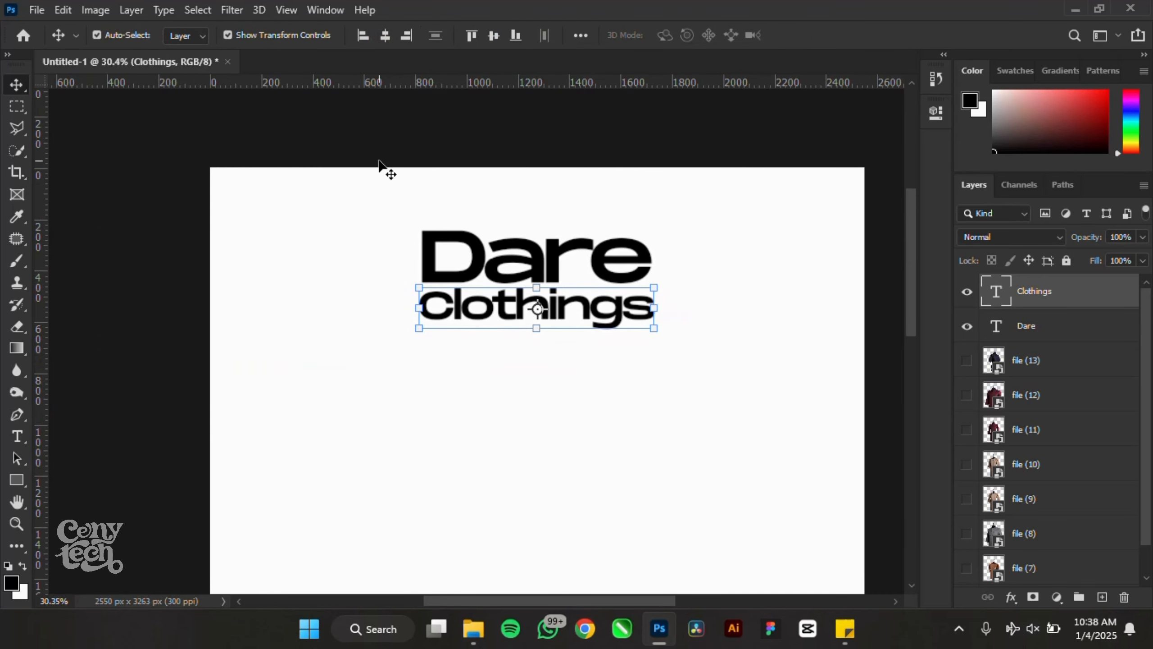
# - Scale the Dare and Clothings heading together down to 75.64%
pyautogui.moveTo(341, 138); pyautogui.dragTo(452, 272)
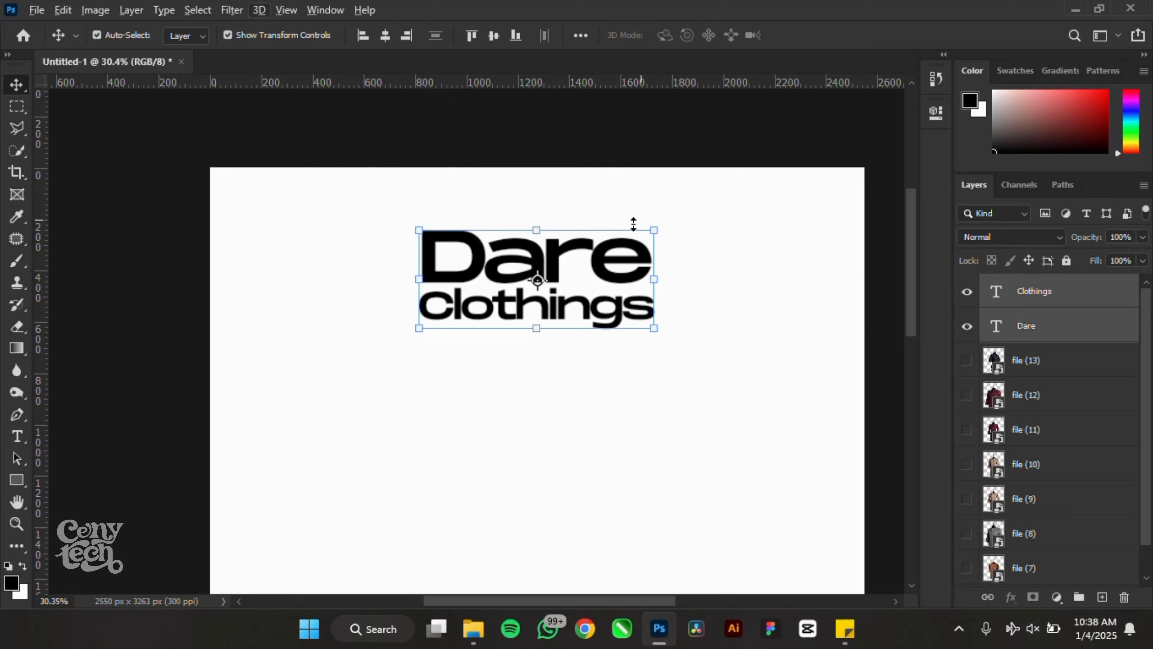
pyautogui.moveTo(650, 229); pyautogui.dragTo(627, 238)
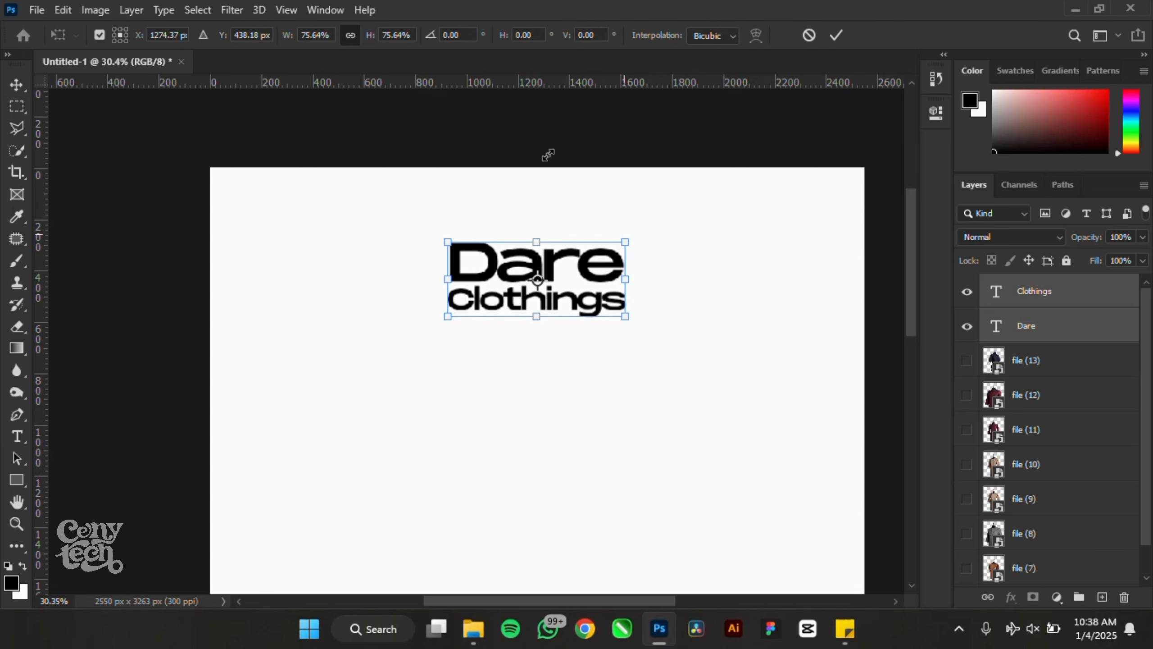
pyautogui.scroll(-3, 551, 148)
pyautogui.scroll(3, 551, 148)
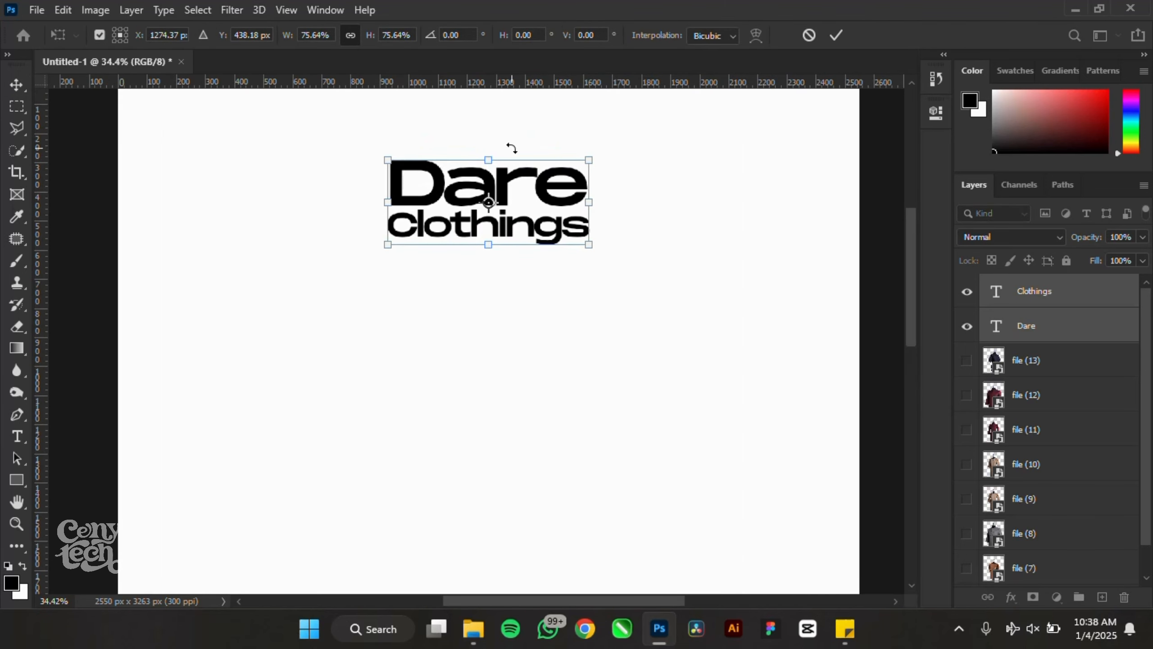
pyautogui.click(833, 36)
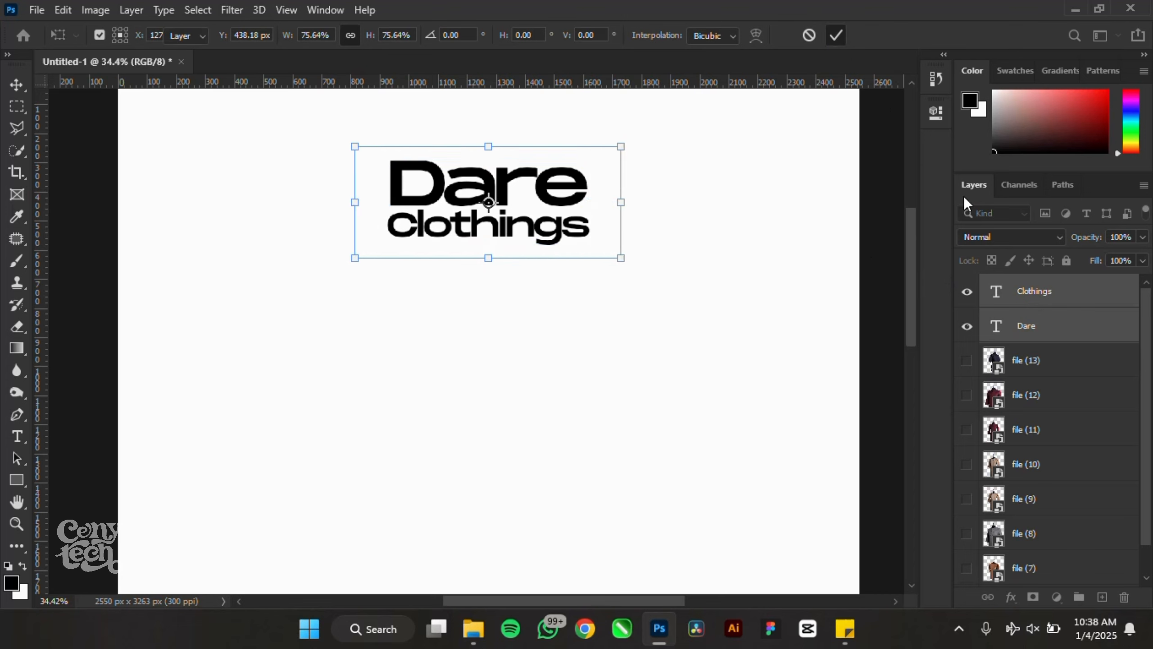
# - Open the text layer's context menu and close it without choosing an option
pyautogui.rightClick(1047, 295)
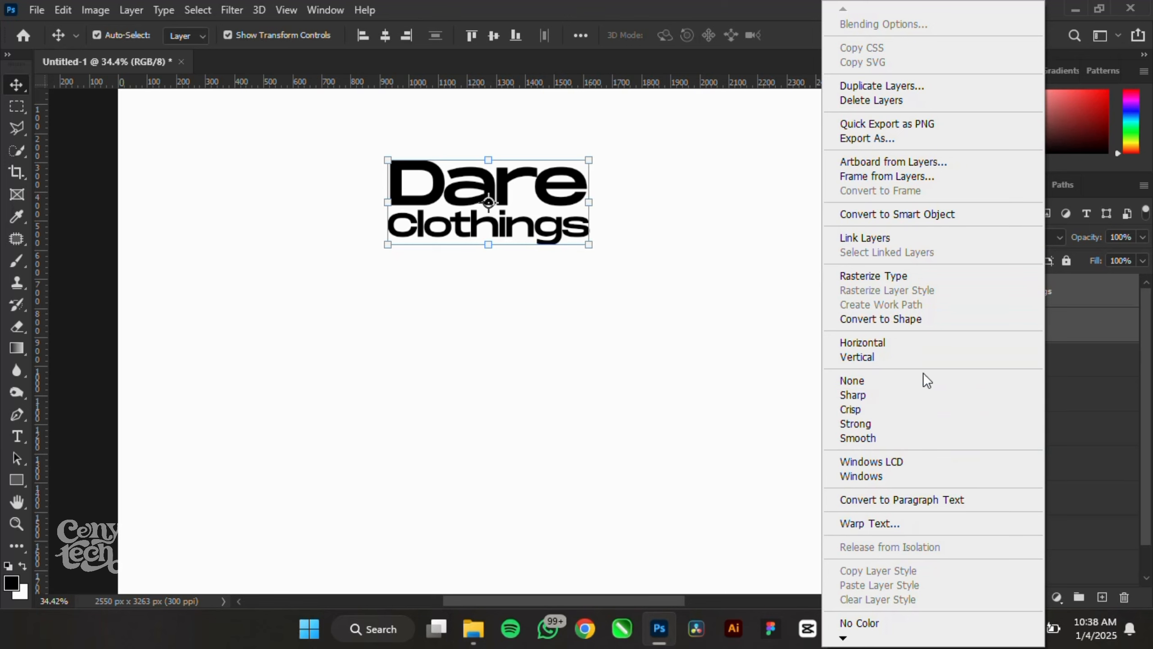
pyautogui.moveTo(853, 639)
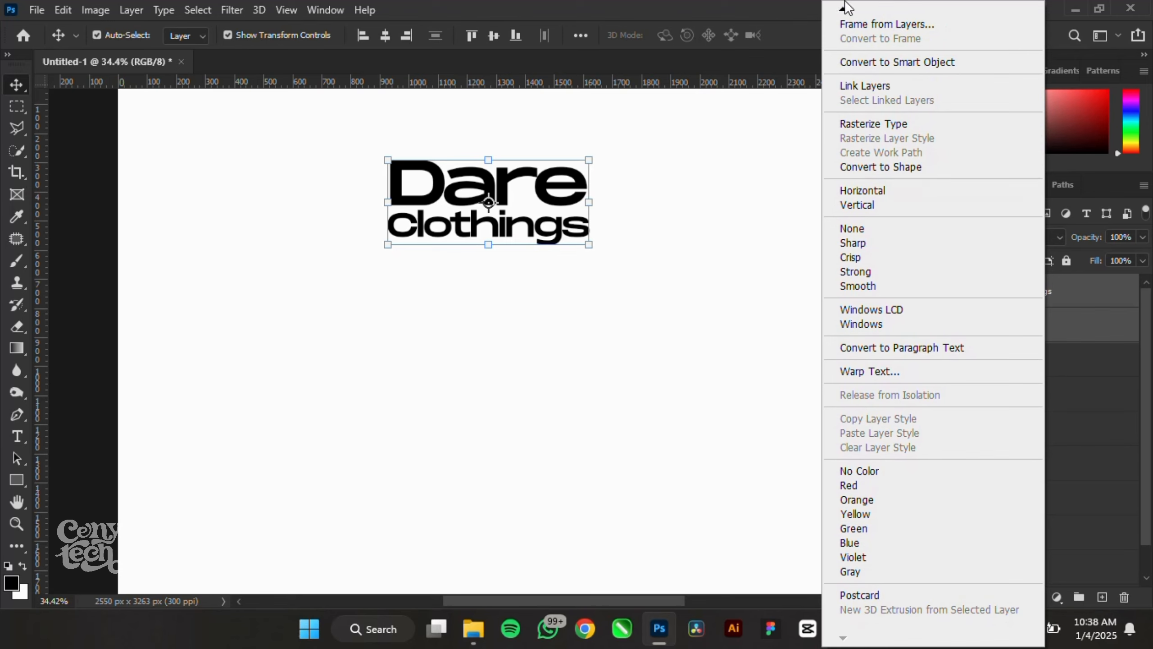
pyautogui.moveTo(843, 13)
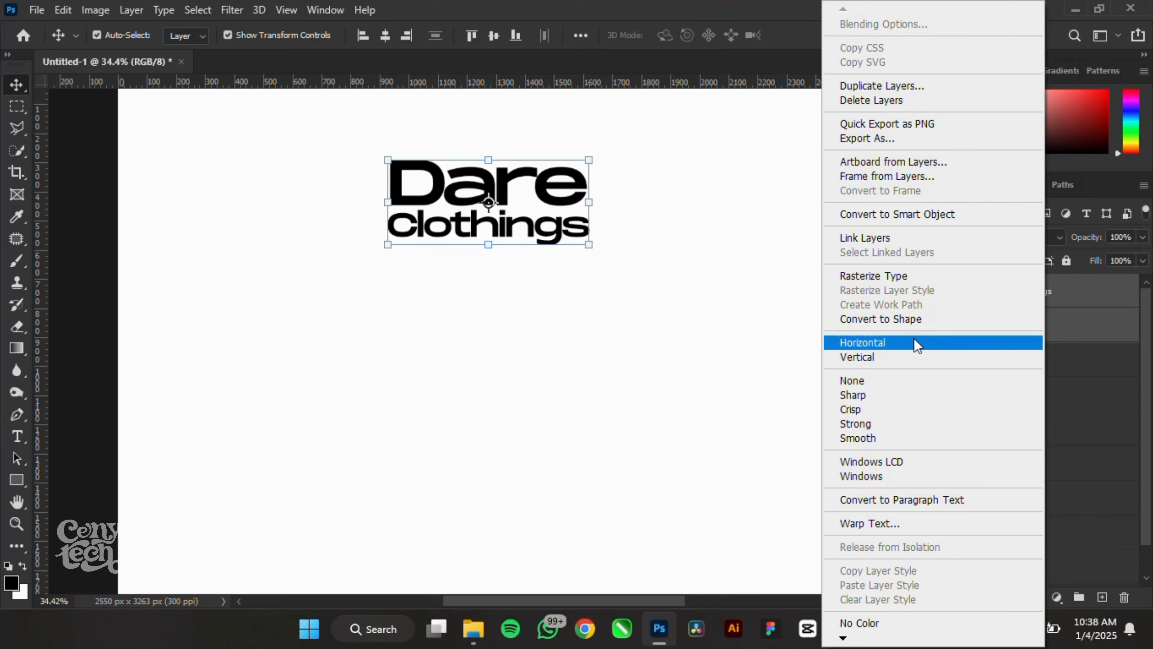
pyautogui.click(1101, 294)
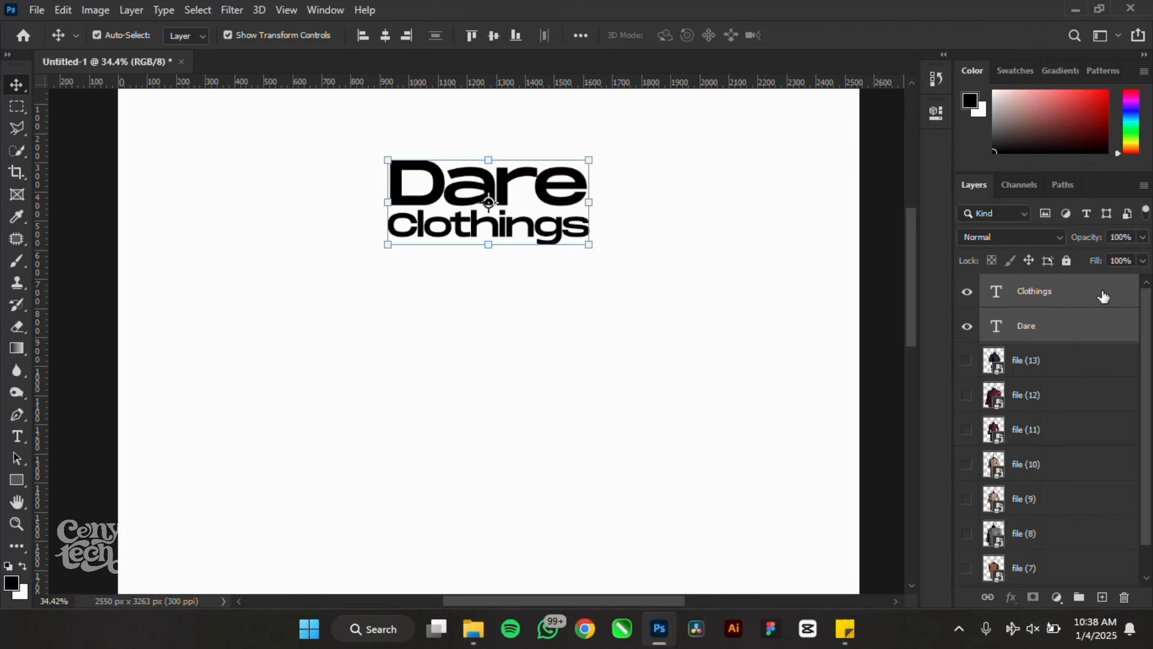
# - Group the Dare and Clothings text layers into a group named Heading
pyautogui.hotkey('ctrl', 'g')
pyautogui.doubleClick(1031, 285)
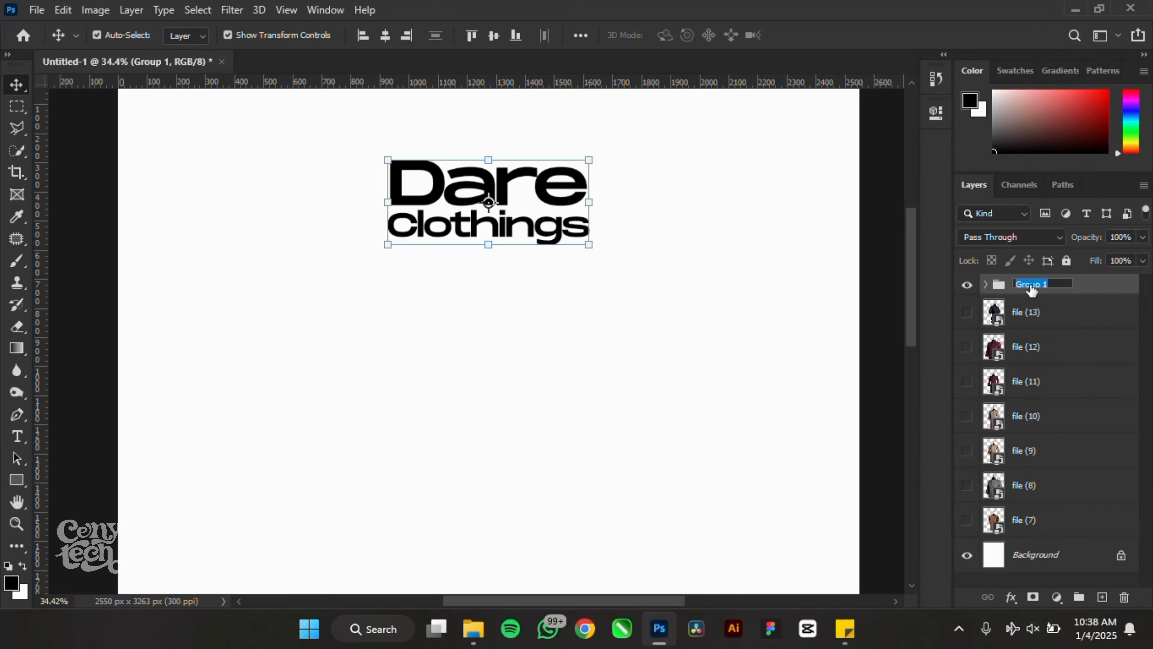
pyautogui.write('Heading')
pyautogui.press('Return')
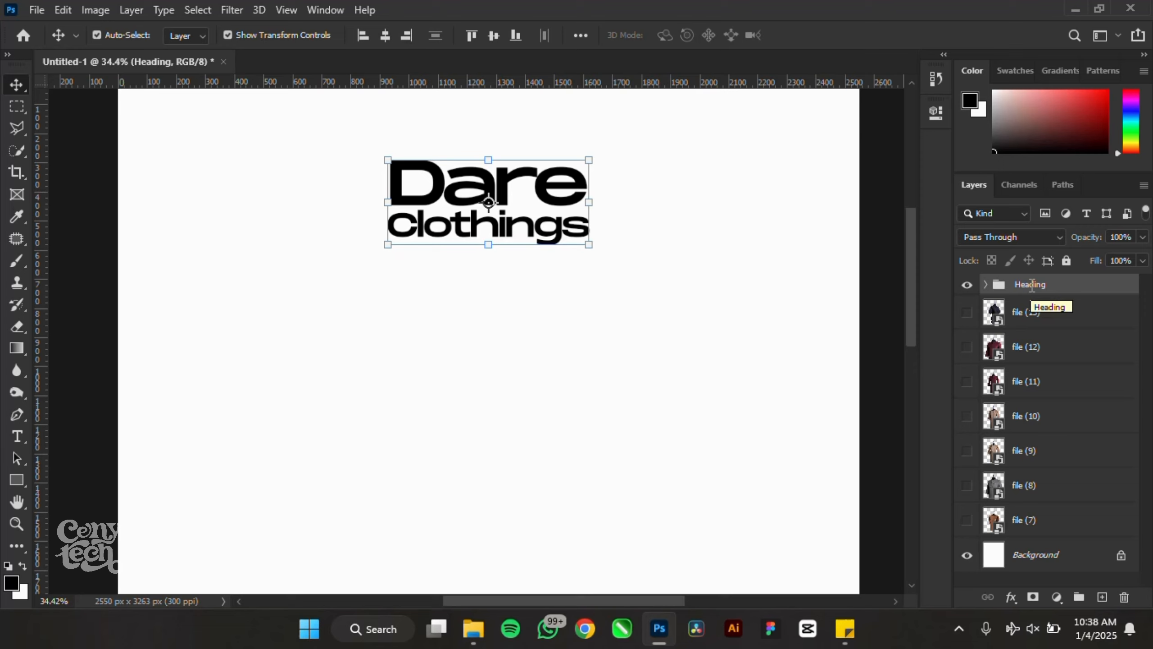
# - Group garment layers file (13) through file (7) into a group named Clothings
pyautogui.click(876, 277)
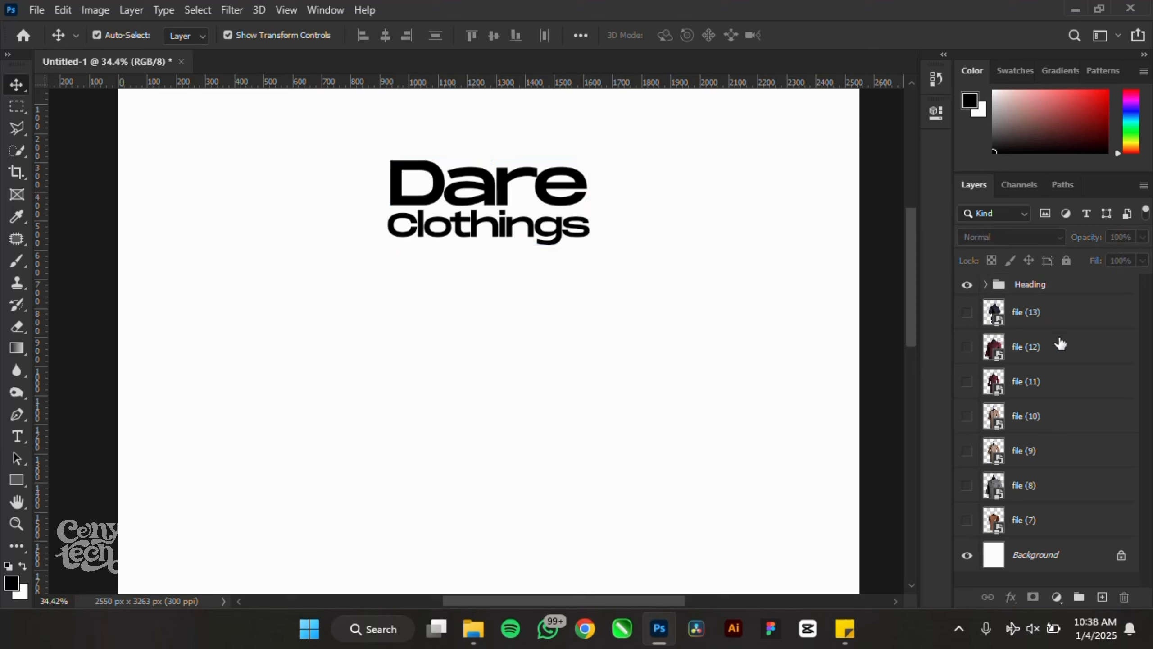
pyautogui.click(1073, 314)
pyautogui.keyDown('shift'); pyautogui.click(1068, 527); pyautogui.keyUp('shift')
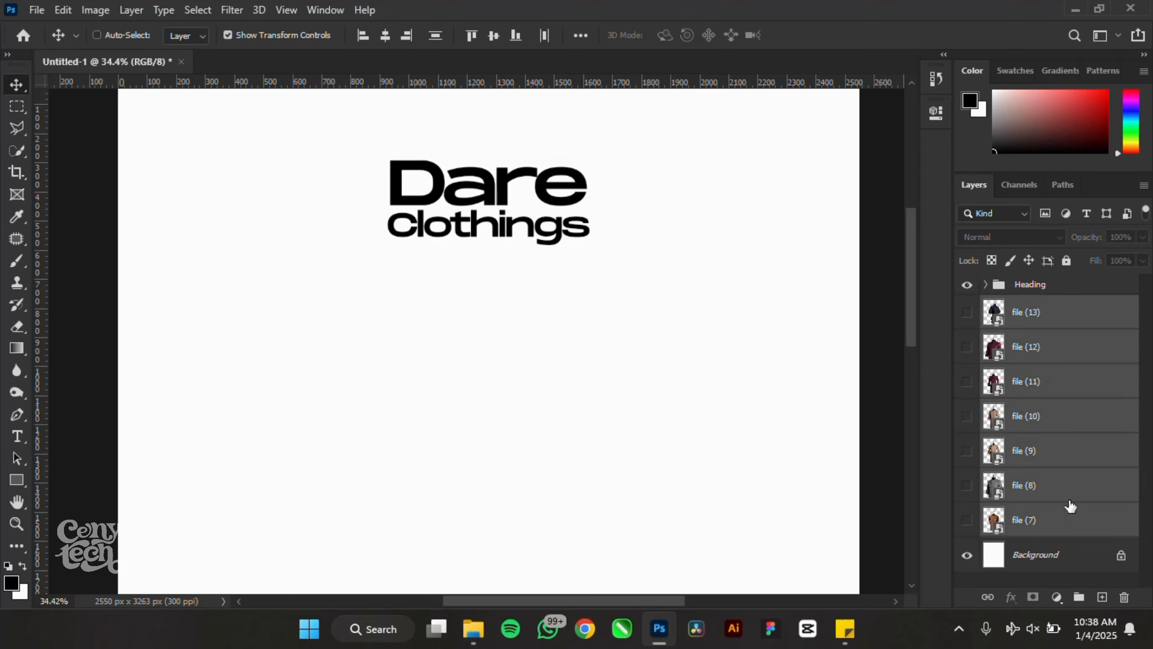
pyautogui.hotkey('ctrl', 'g')
pyautogui.doubleClick(1034, 313)
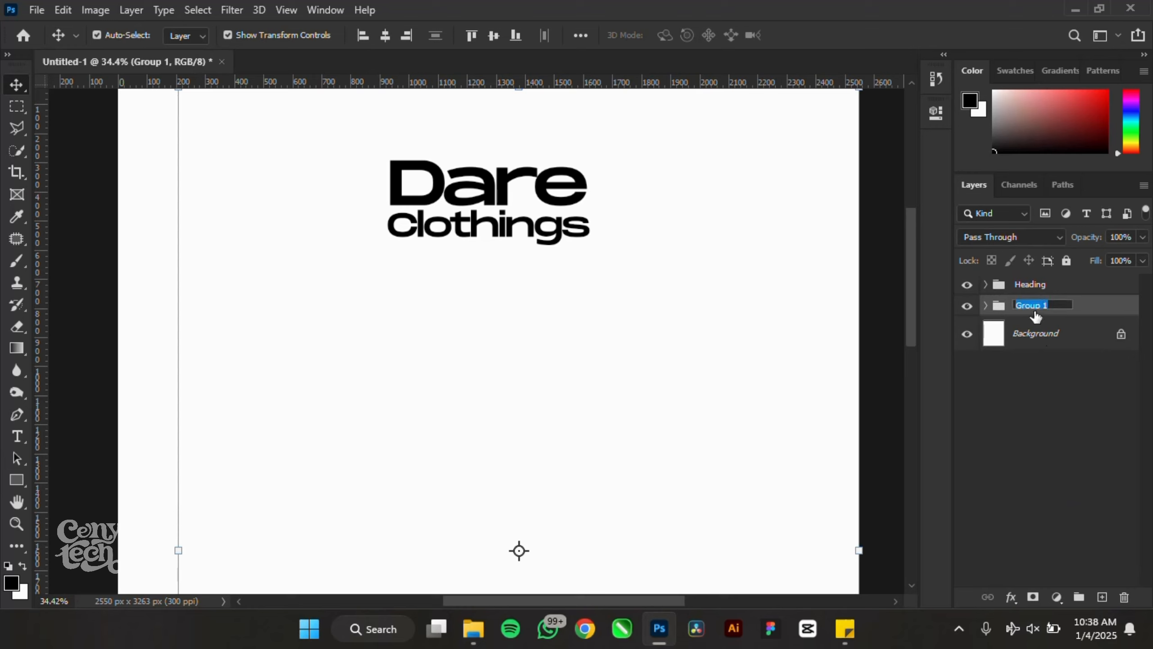
pyautogui.write('Clothings')
pyautogui.press('Return')
pyautogui.scroll(-7, 406, 202)
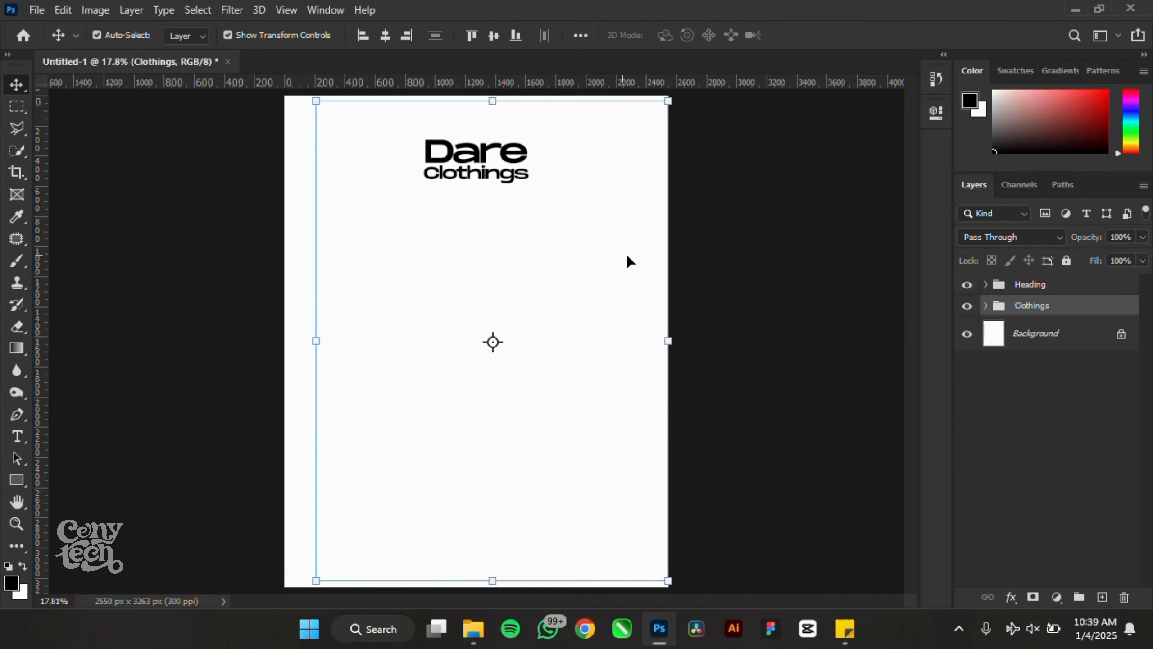
pyautogui.click(780, 235)
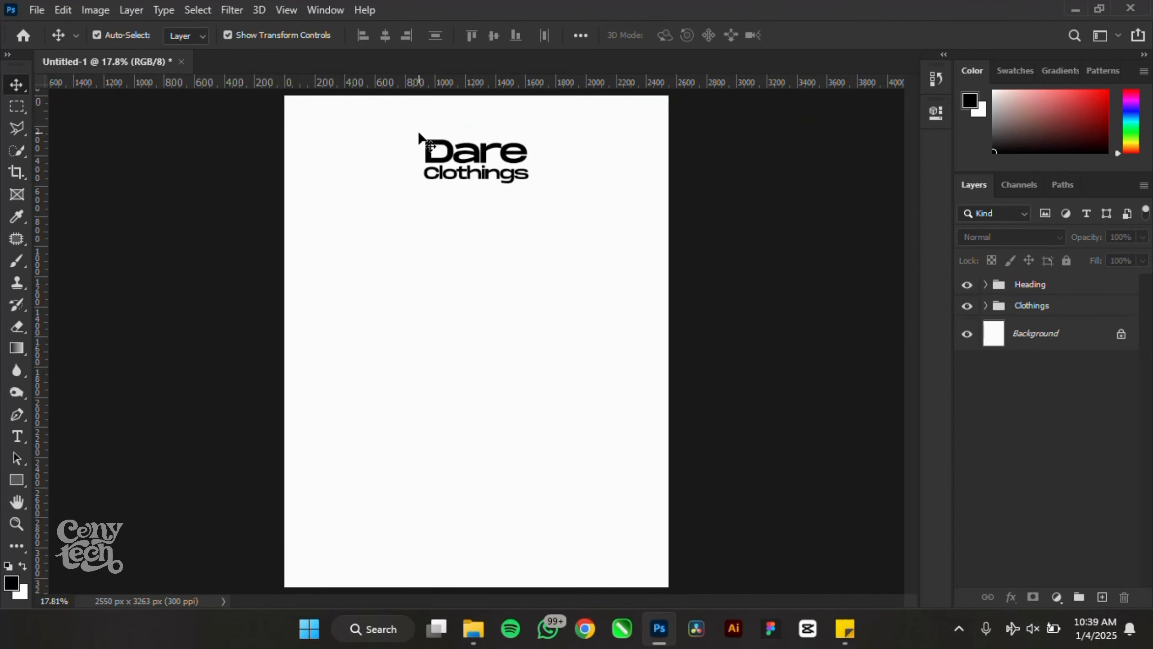
pyautogui.scroll(3, 419, 136)
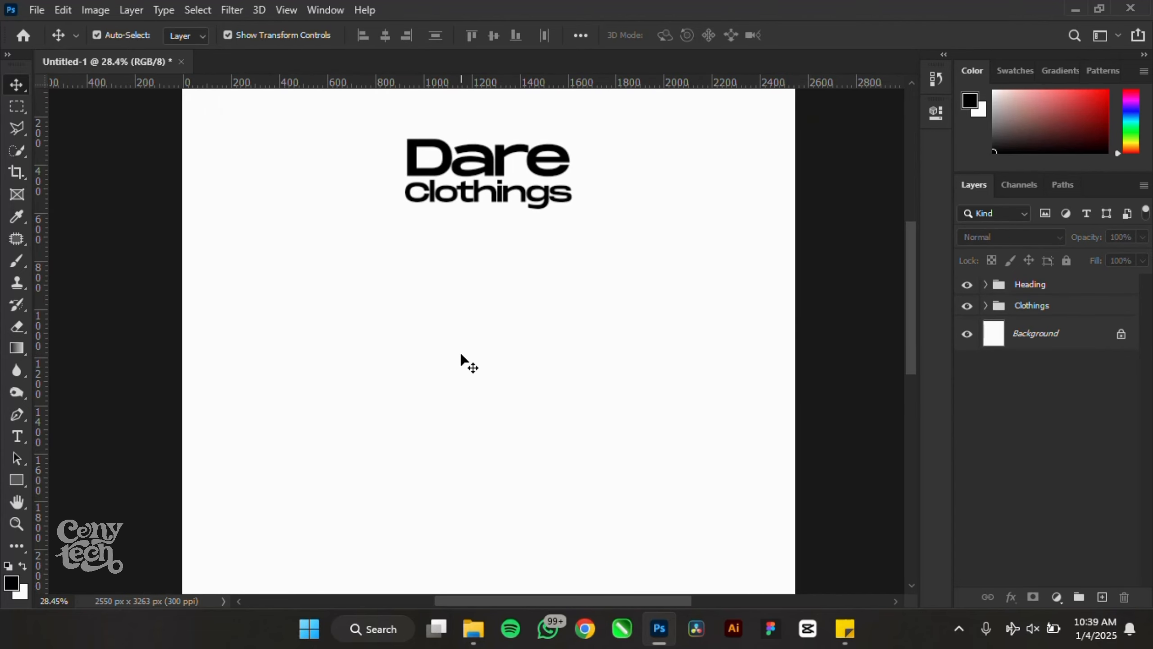
# - Add a text layer below the heading reading LUXURY, SENATORS, DESIGNS on three lines
pyautogui.press('t')
pyautogui.click(396, 310)
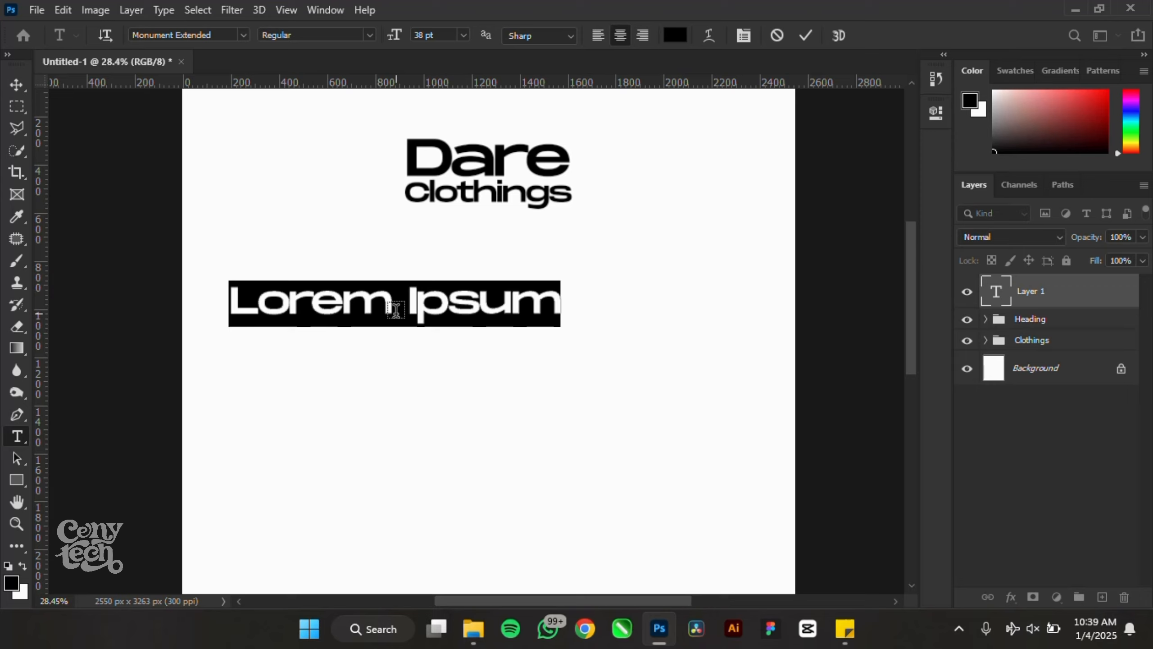
pyautogui.write('L')
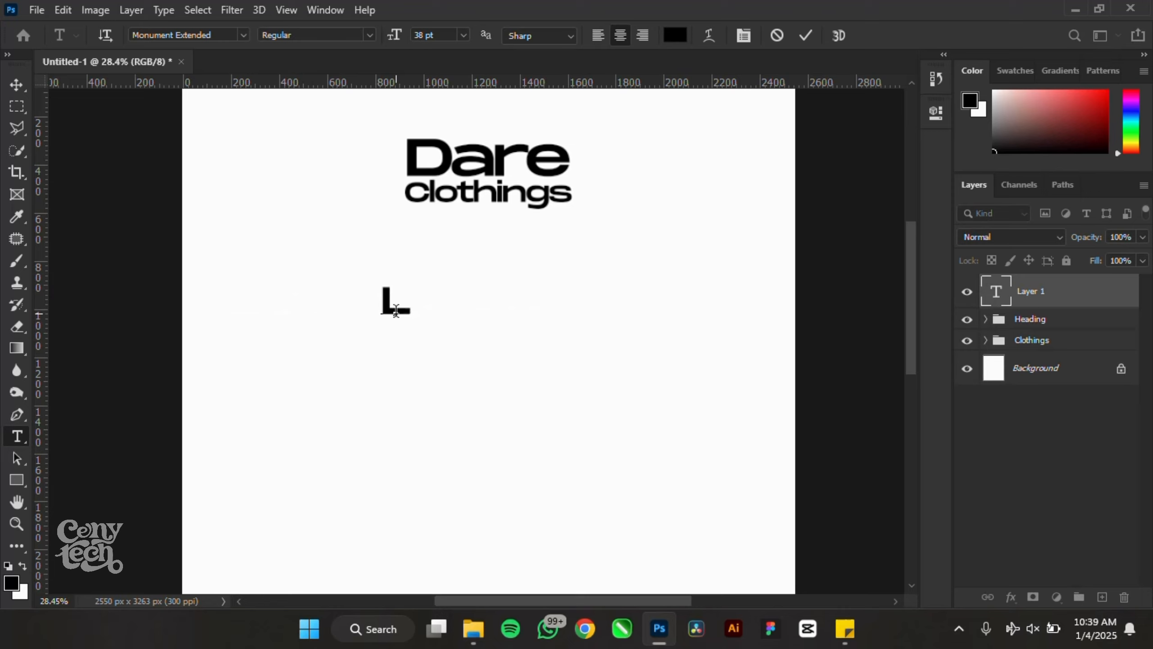
pyautogui.write('UXU')
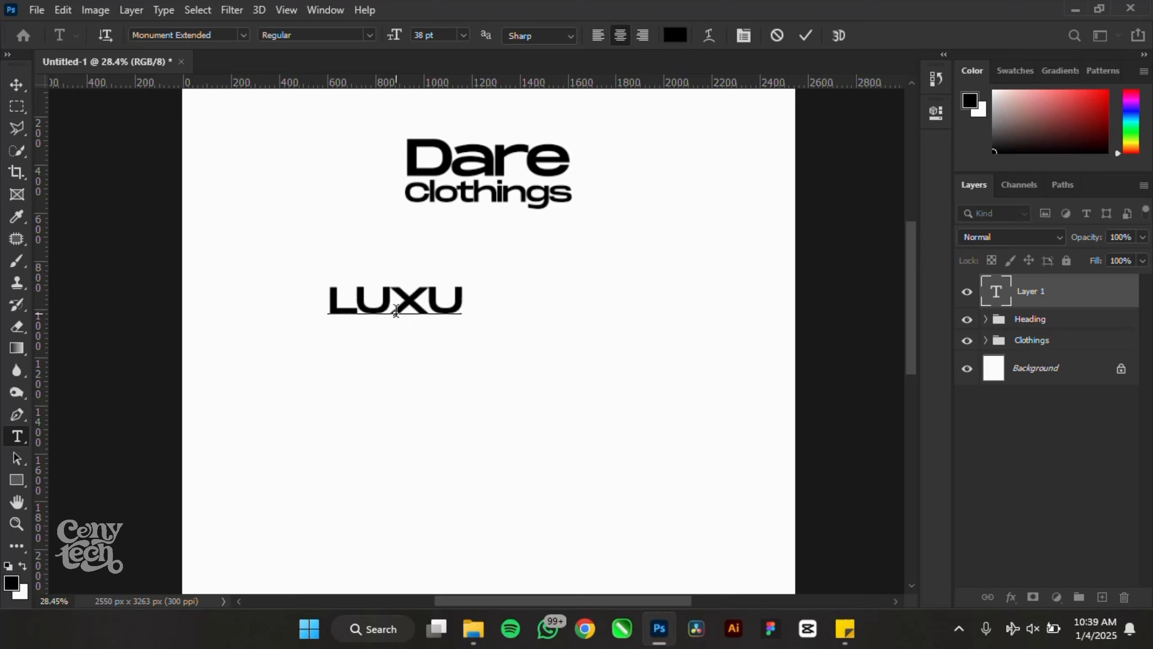
pyautogui.write('RY')
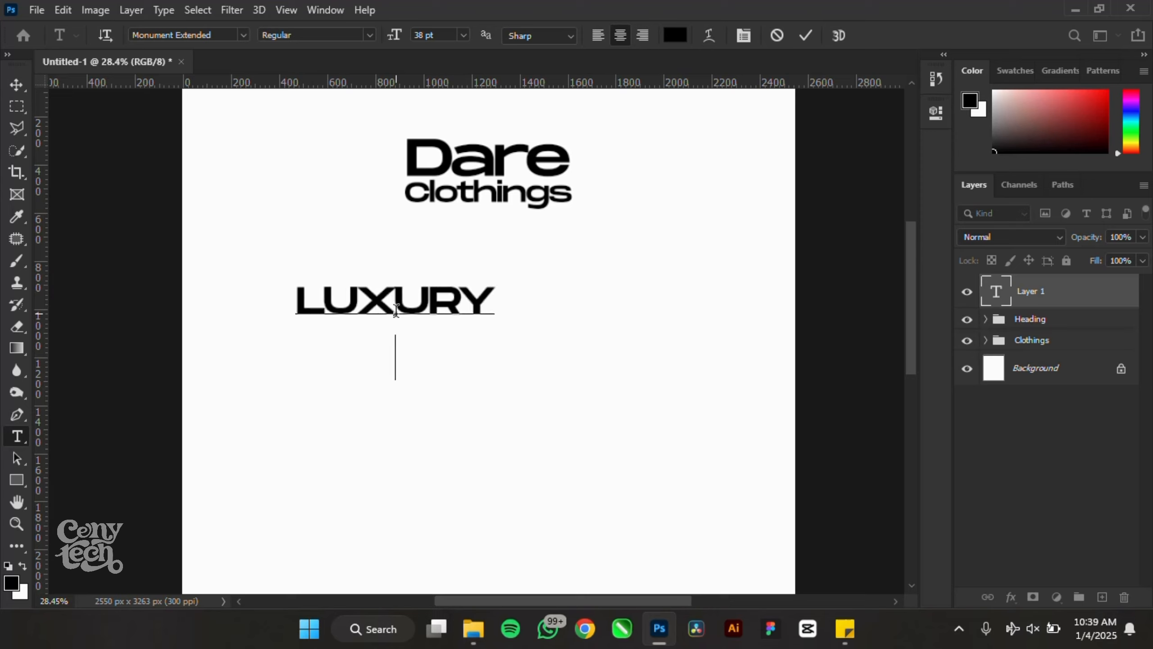
pyautogui.press('Return')
pyautogui.write('SENATO')
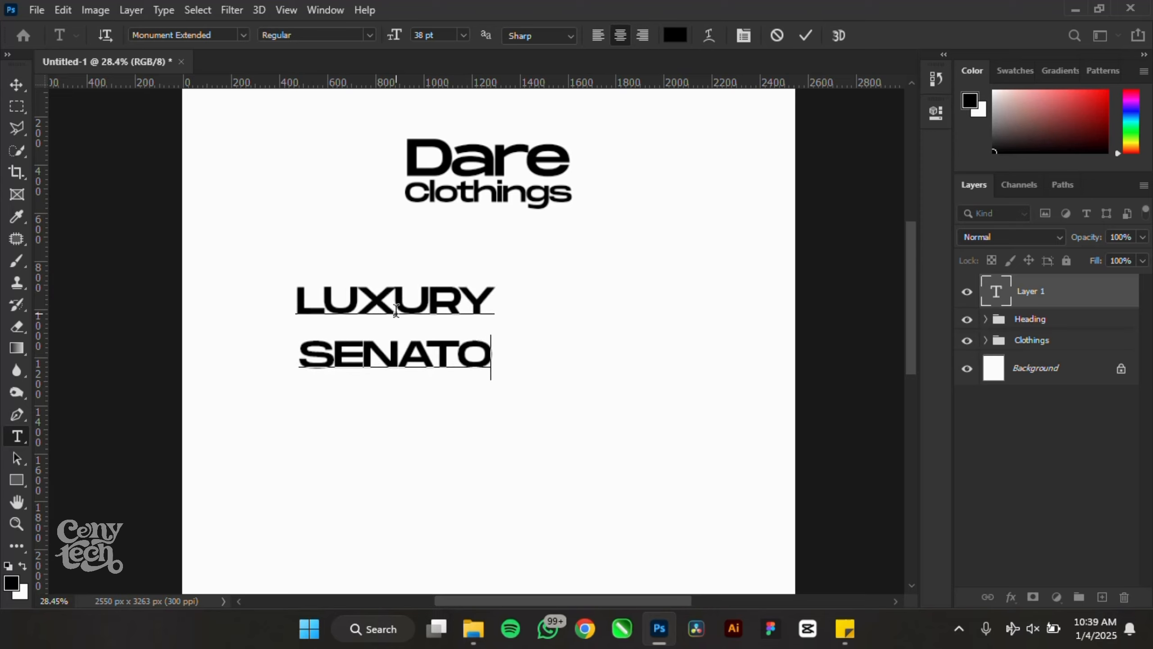
pyautogui.write('RS')
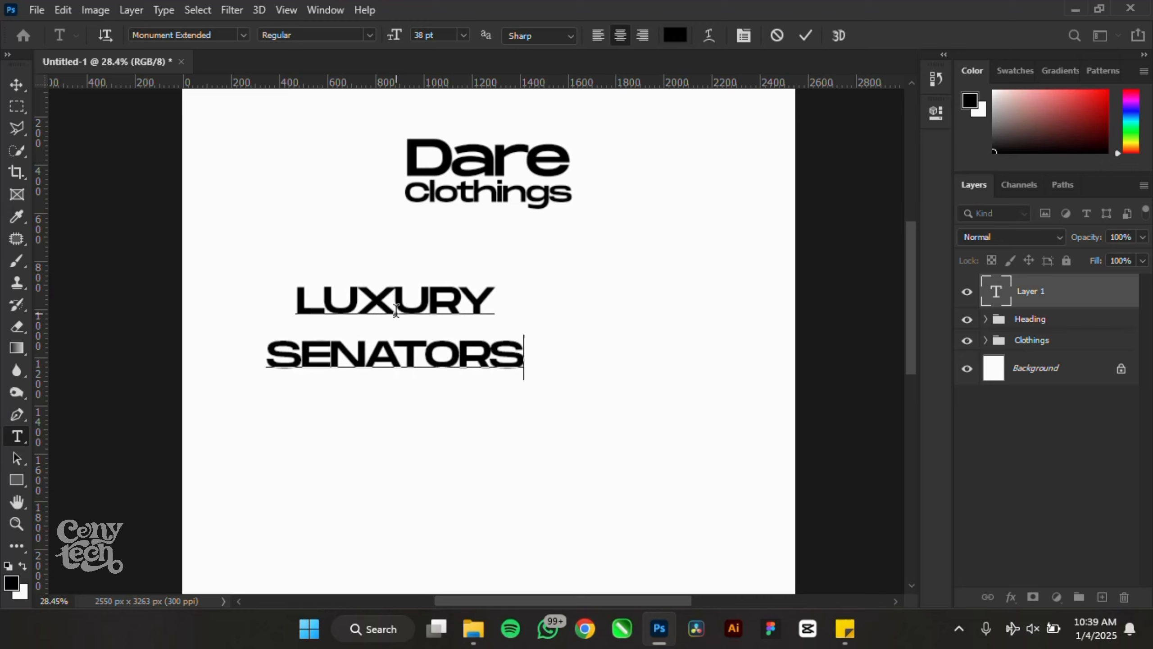
pyautogui.press('Return')
pyautogui.write('DESIGNS')
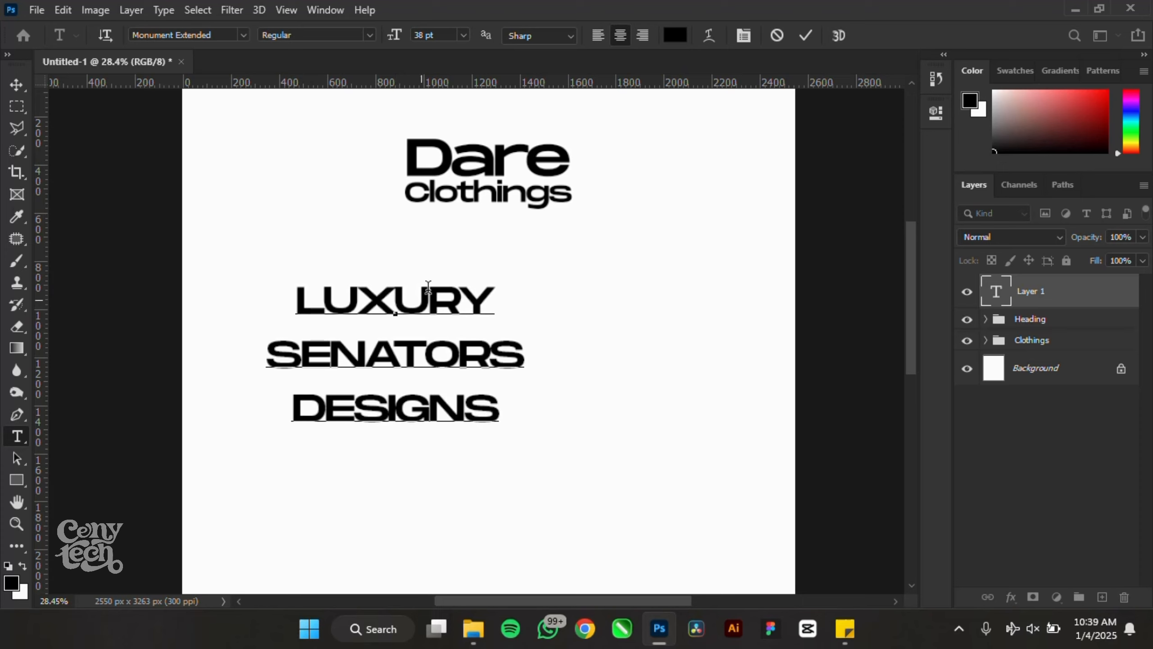
# - Set the three-line text to tracking -60, size 63 pt and 52 pt leading
pyautogui.moveTo(510, 411); pyautogui.dragTo(262, 302)
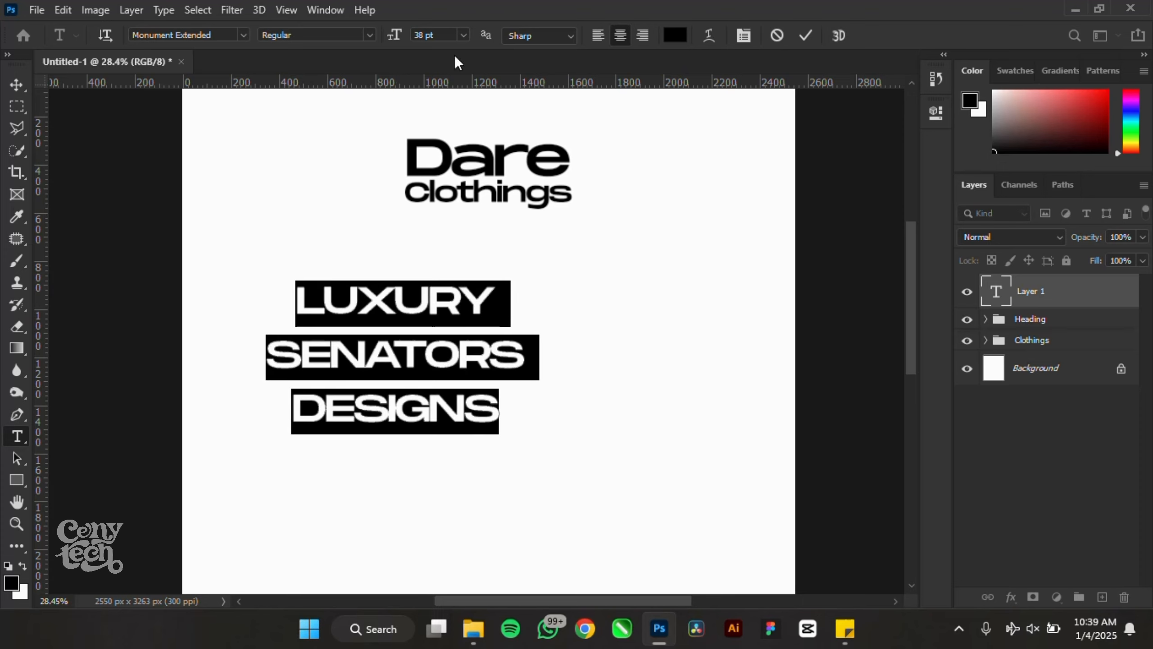
pyautogui.click(935, 114)
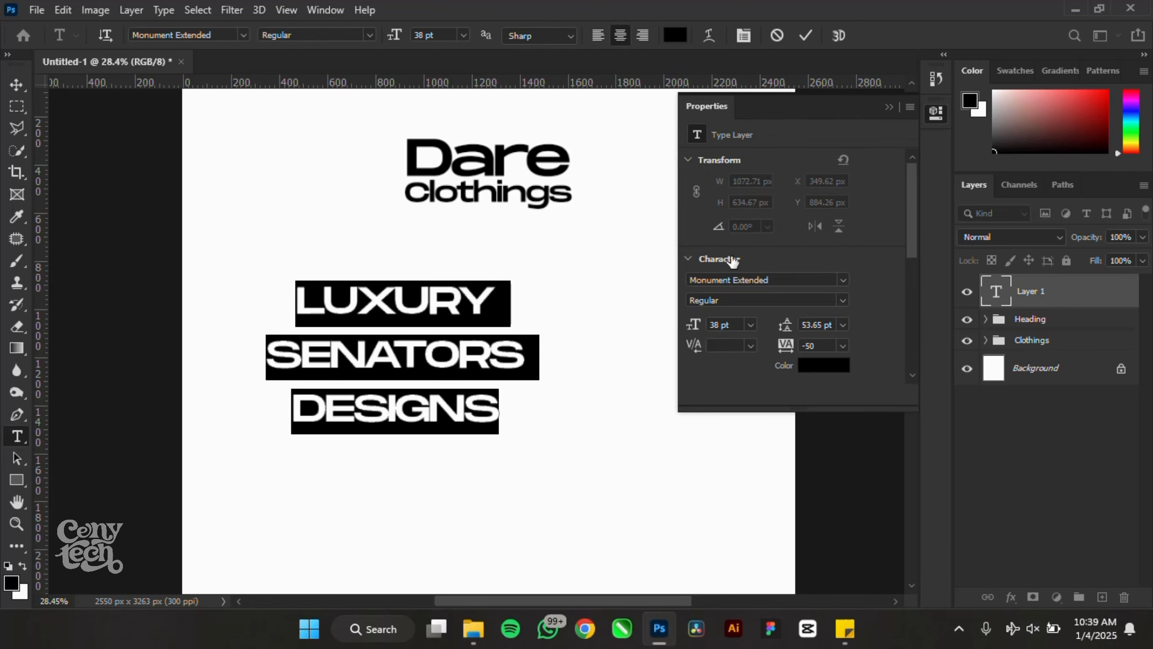
pyautogui.moveTo(784, 348); pyautogui.dragTo(767, 327)
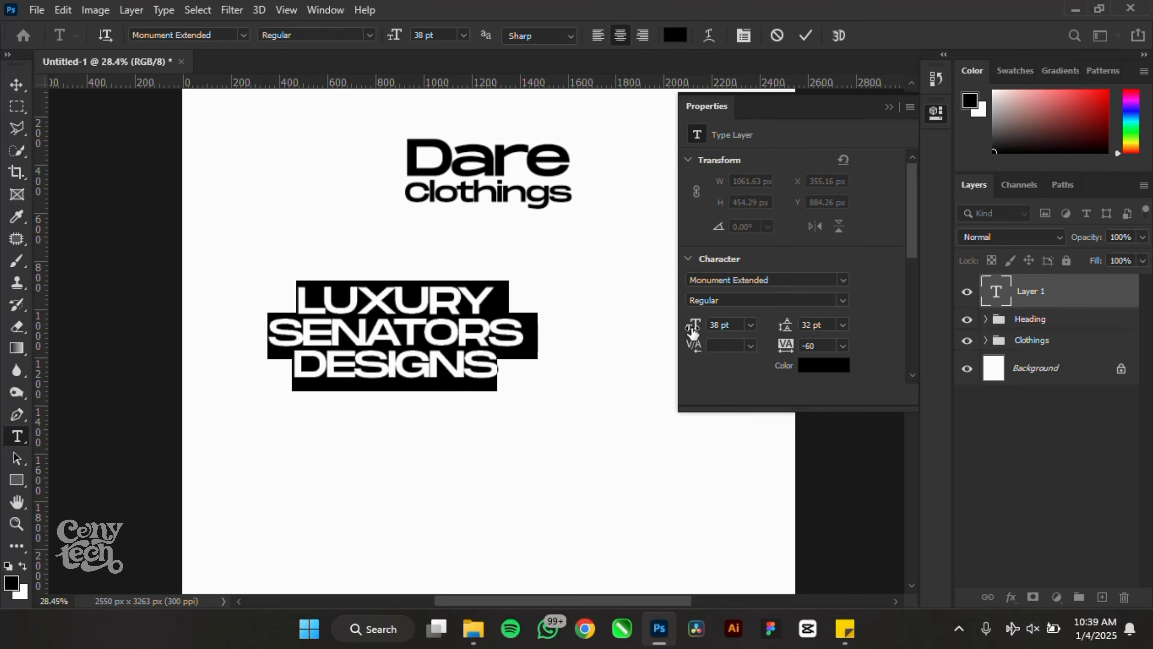
pyautogui.moveTo(692, 331); pyautogui.dragTo(801, 333)
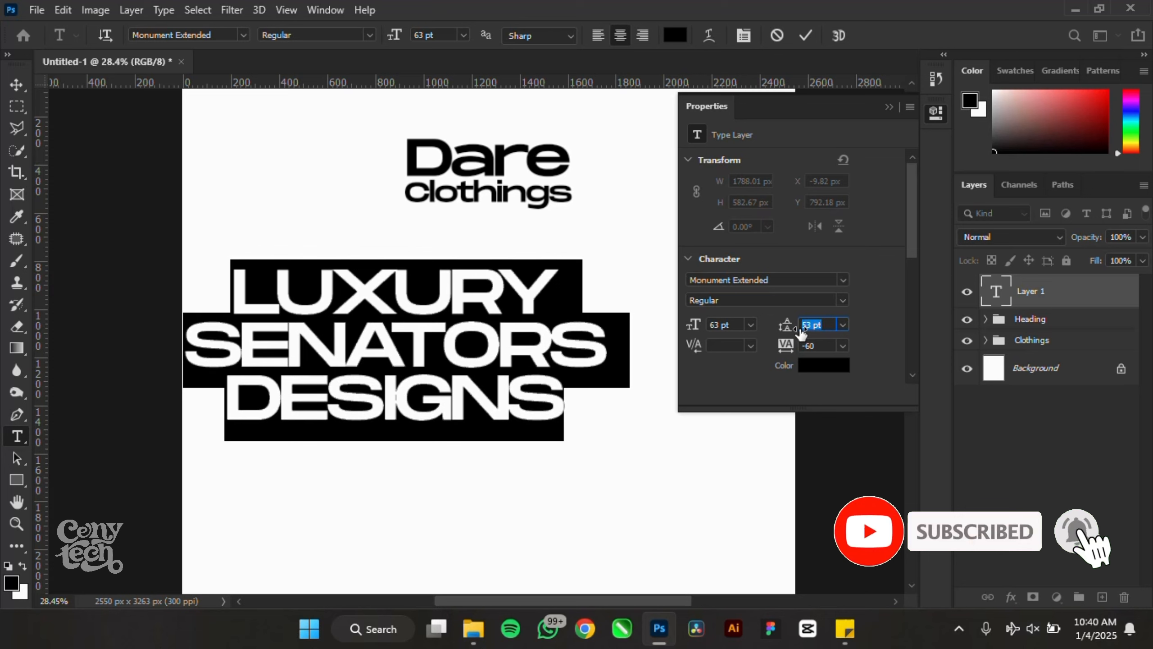
pyautogui.click(17, 85)
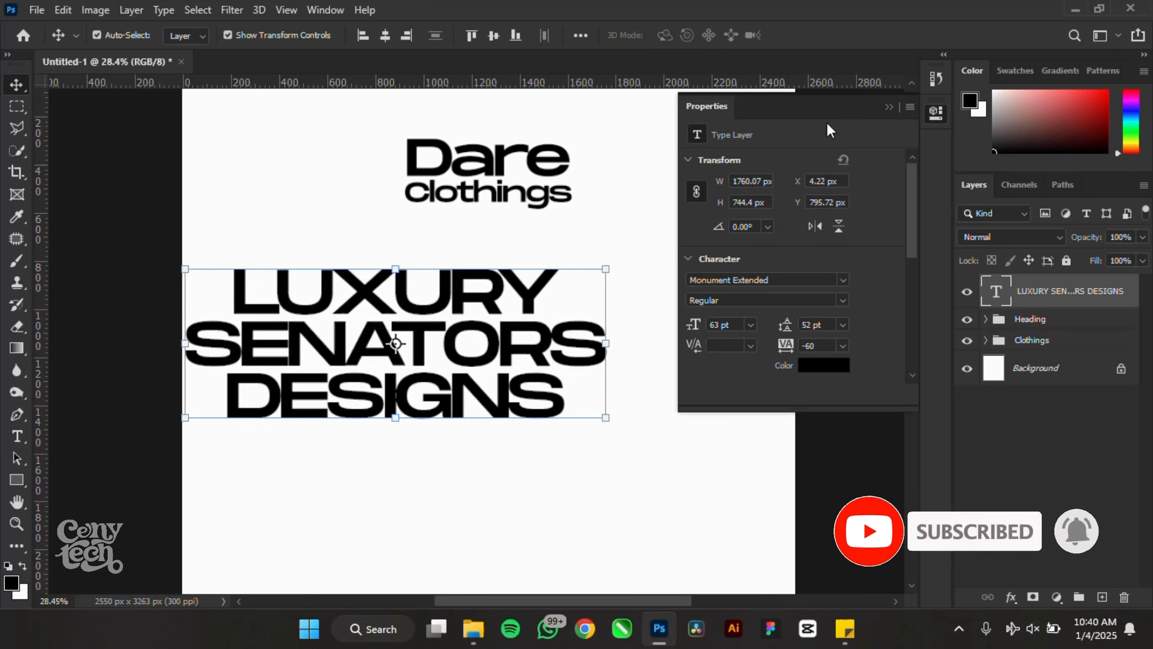
pyautogui.click(888, 106)
# - Centre the text block horizontally on the page and nudge it slightly upward
pyautogui.click(385, 36)
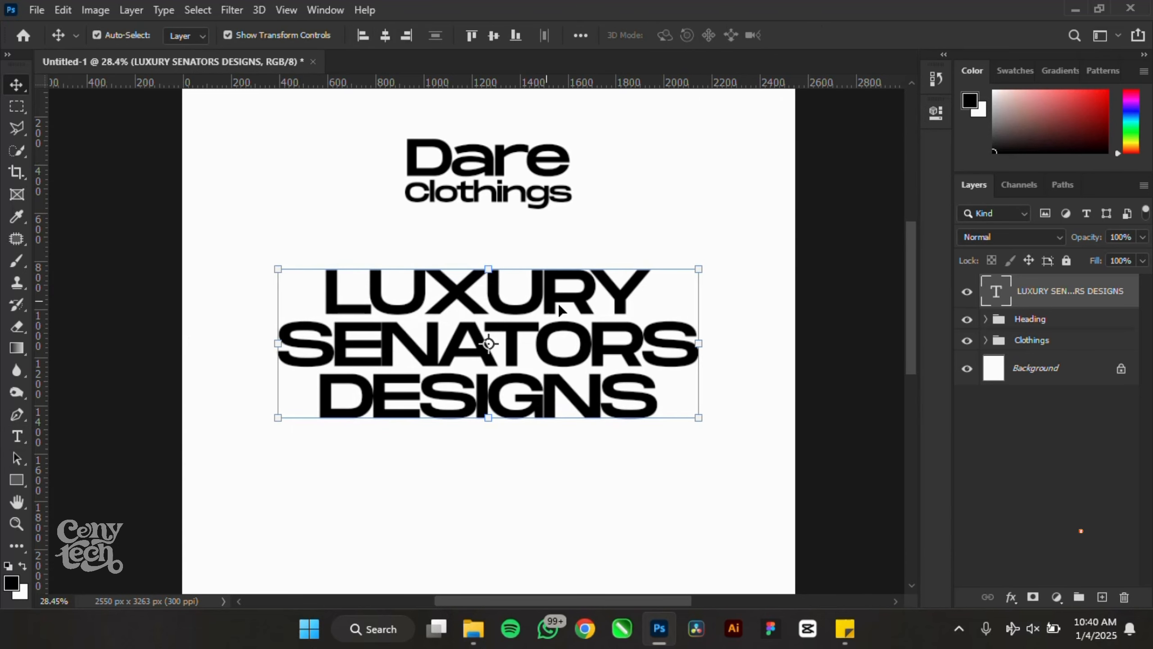
pyautogui.moveTo(561, 311); pyautogui.dragTo(531, 271)
pyautogui.scroll(-10, 529, 268)
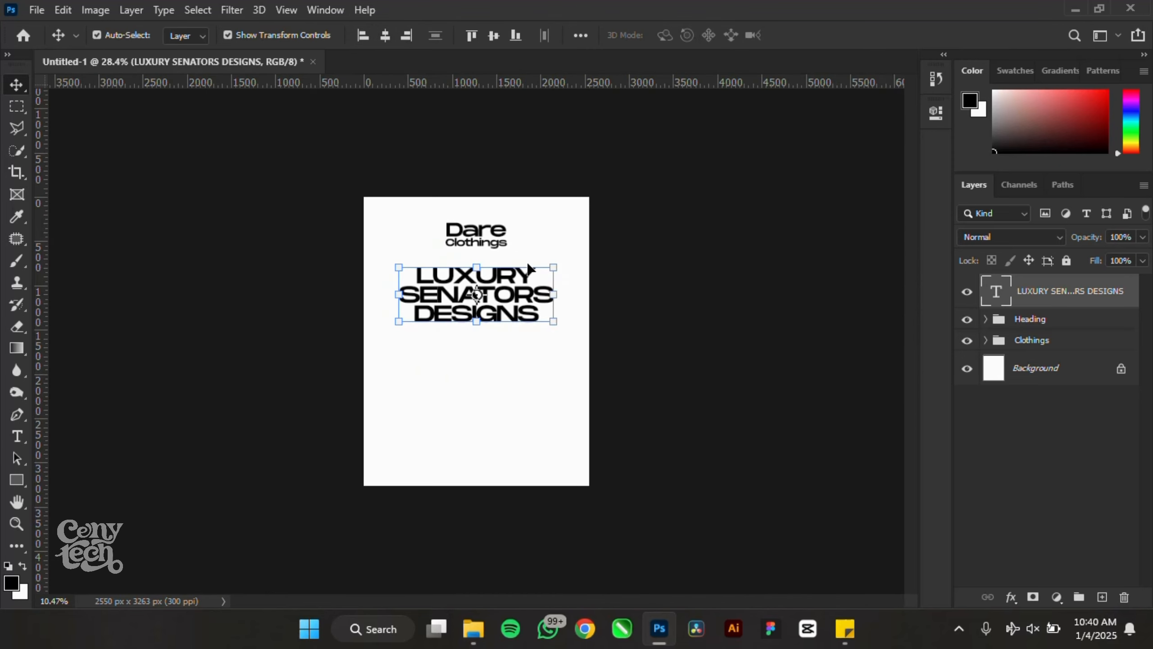
pyautogui.click(733, 350)
pyautogui.scroll(5, 475, 313)
pyautogui.scroll(1, 499, 374)
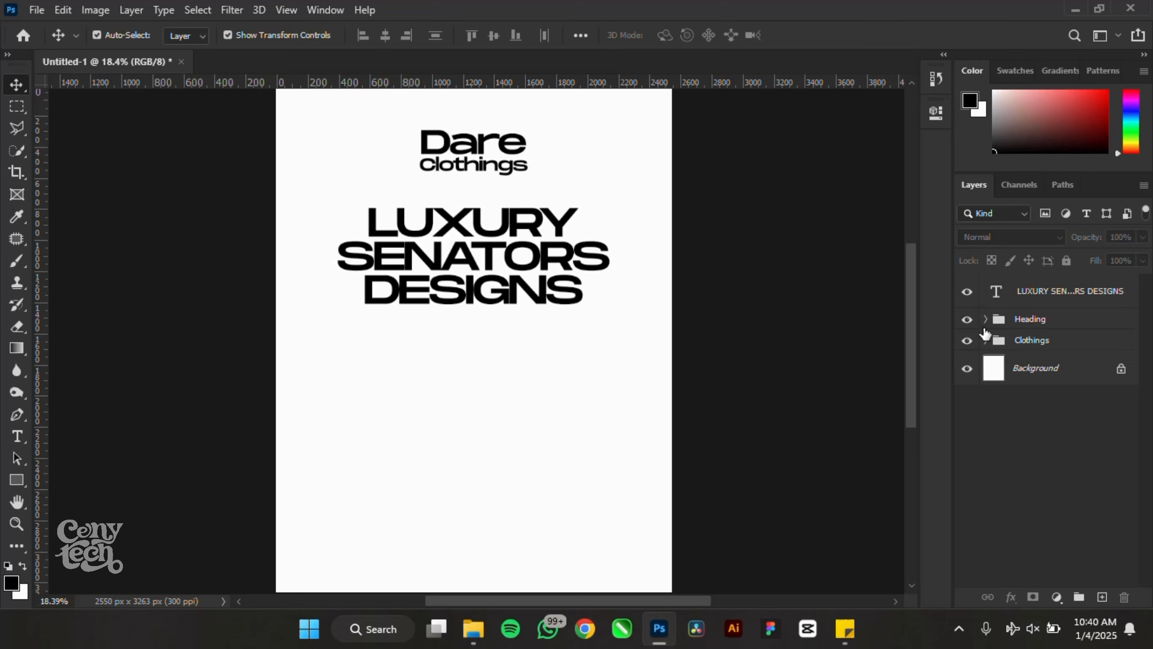
# - Show the Clothings group, move the navy and maroon shirts lower, and hide other garments
pyautogui.click(986, 340)
pyautogui.moveTo(968, 368); pyautogui.dragTo(966, 566)
pyautogui.scroll(-2, 974, 507)
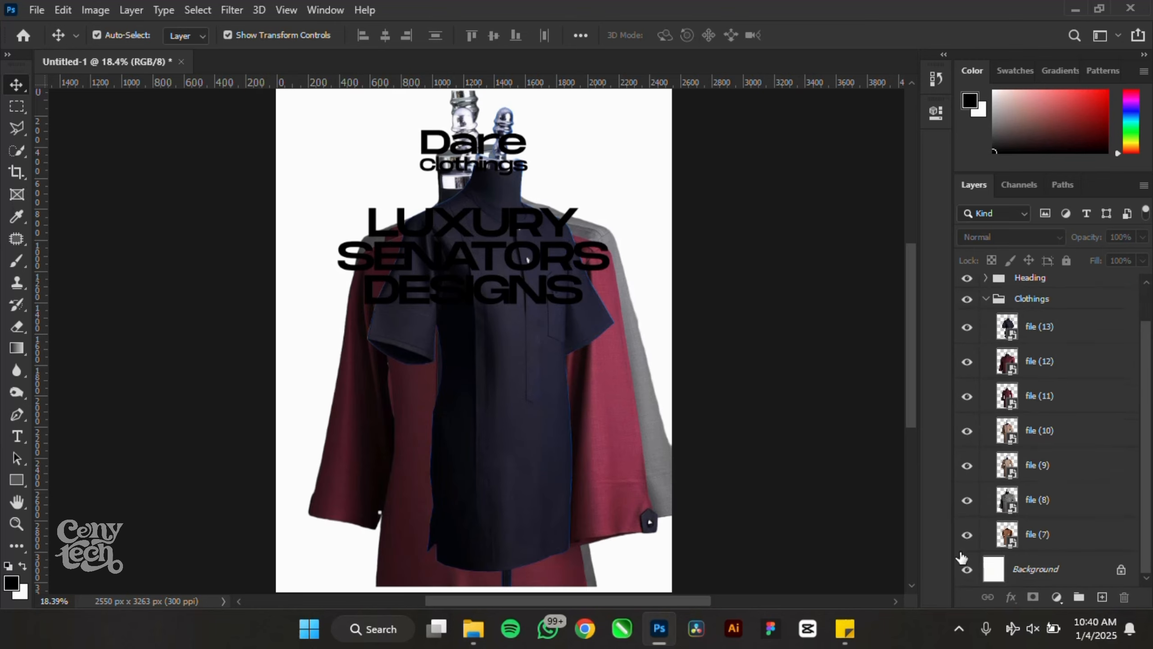
pyautogui.moveTo(504, 378); pyautogui.dragTo(495, 573)
pyautogui.moveTo(513, 426); pyautogui.dragTo(511, 476)
pyautogui.moveTo(492, 387); pyautogui.dragTo(503, 501)
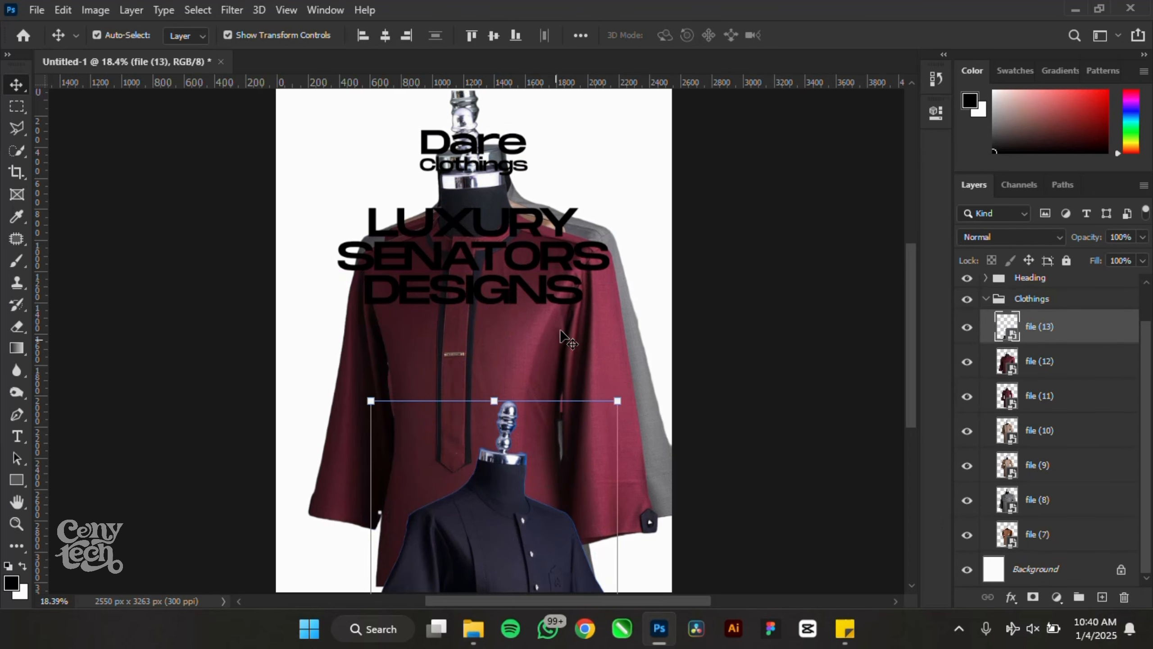
pyautogui.moveTo(560, 328); pyautogui.dragTo(537, 522)
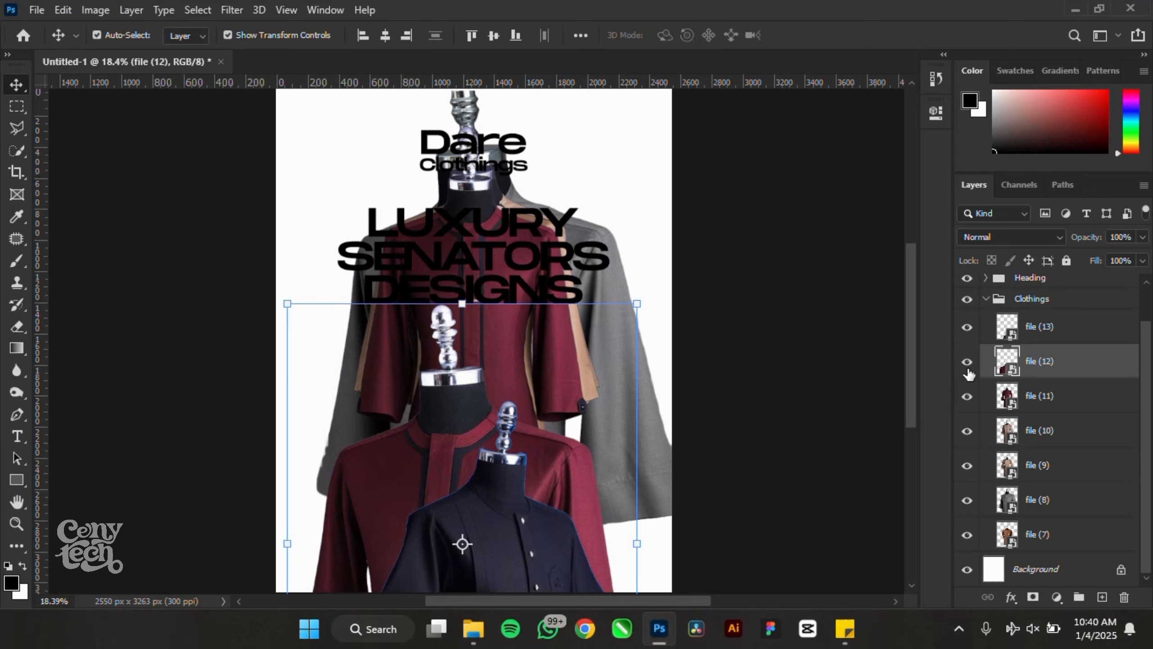
pyautogui.moveTo(967, 361); pyautogui.dragTo(967, 535)
pyautogui.moveTo(422, 427); pyautogui.dragTo(483, 432)
# - Shift the navy shirt right and scale it to about 40%
pyautogui.scroll(1, 971, 320)
pyautogui.scroll(-4, 492, 238)
pyautogui.scroll(3, 522, 420)
pyautogui.scroll(1, 526, 427)
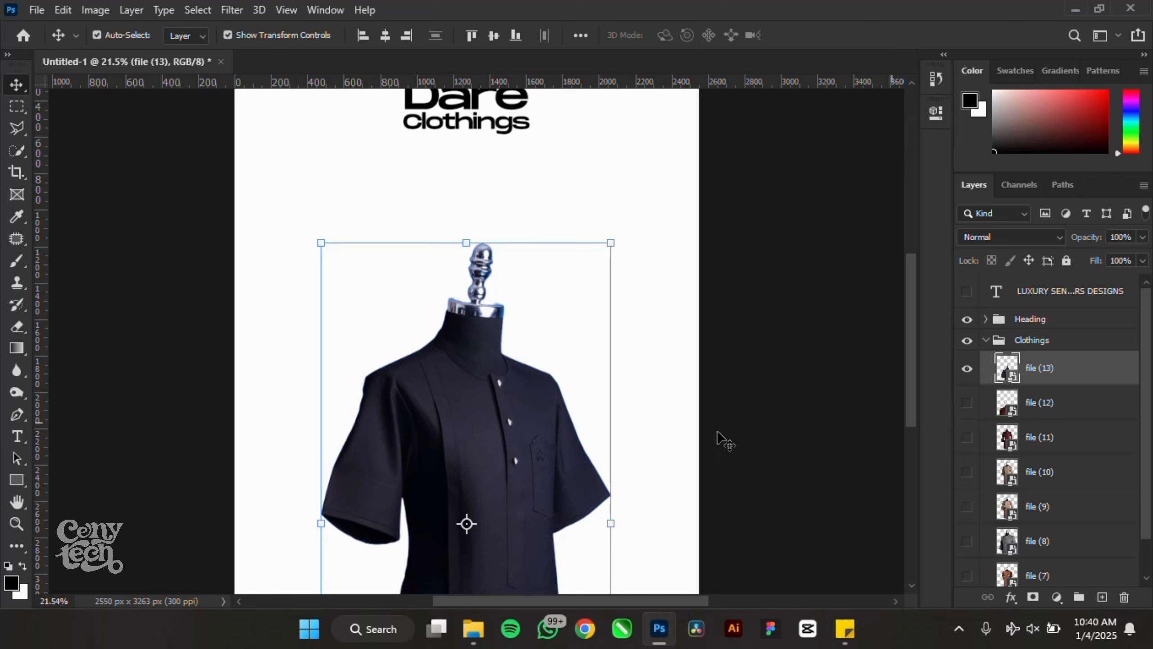
pyautogui.moveTo(537, 416); pyautogui.dragTo(622, 416)
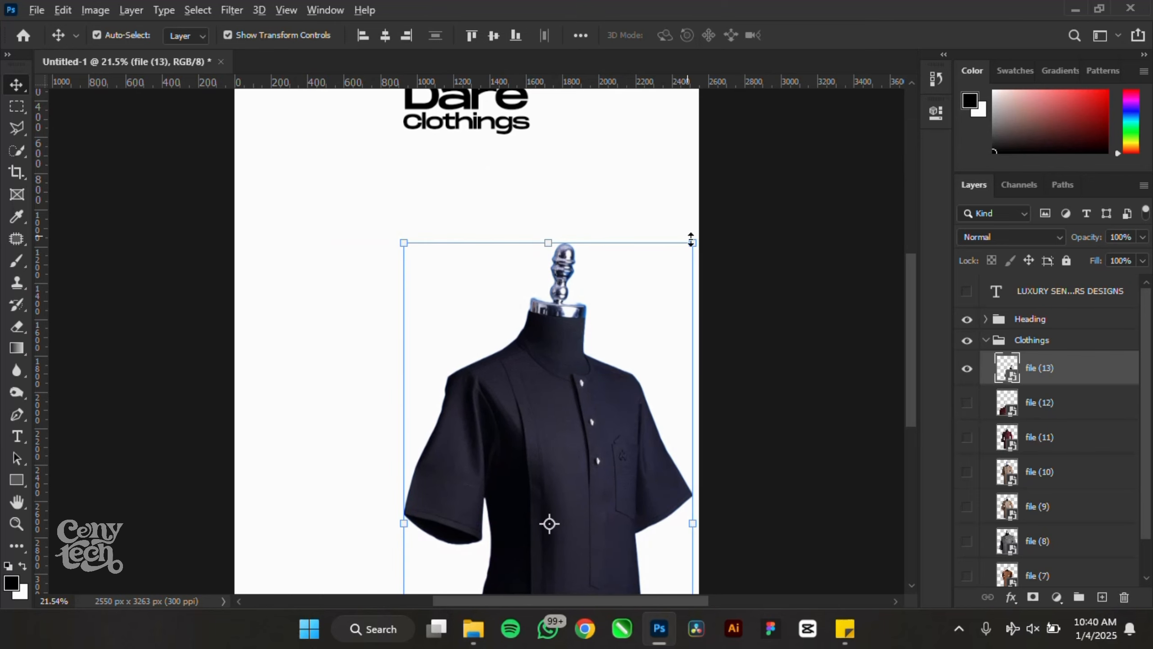
pyautogui.moveTo(682, 255); pyautogui.dragTo(669, 299)
pyautogui.scroll(-2, 553, 303)
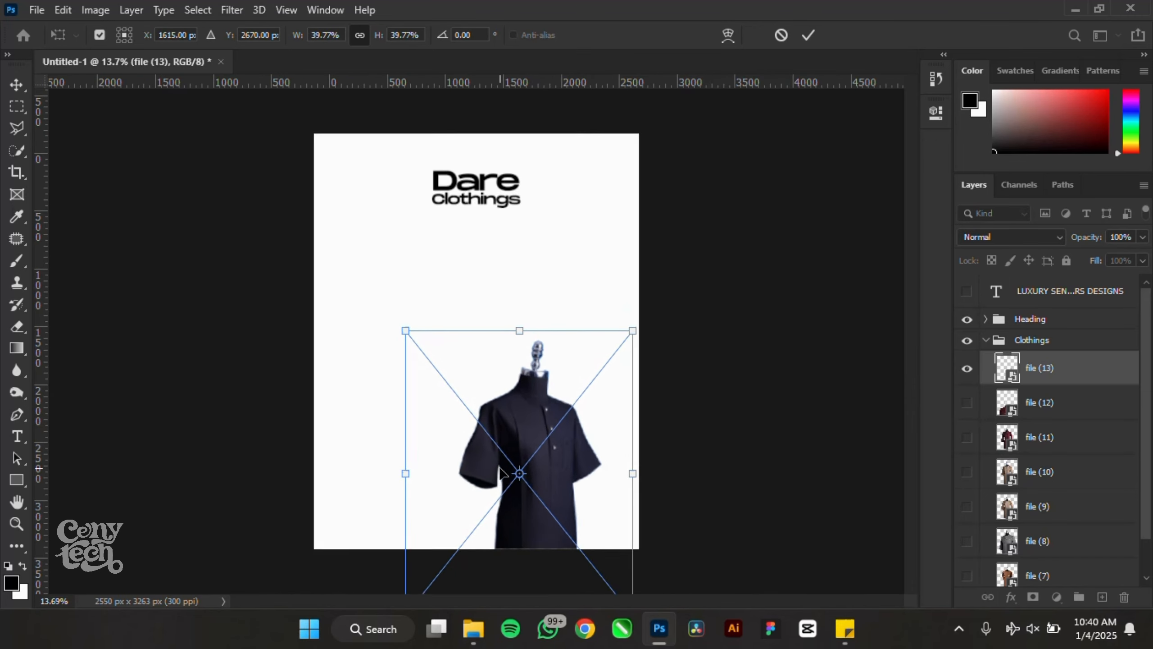
pyautogui.hotkey('ctrl', '0')
pyautogui.press('Return')
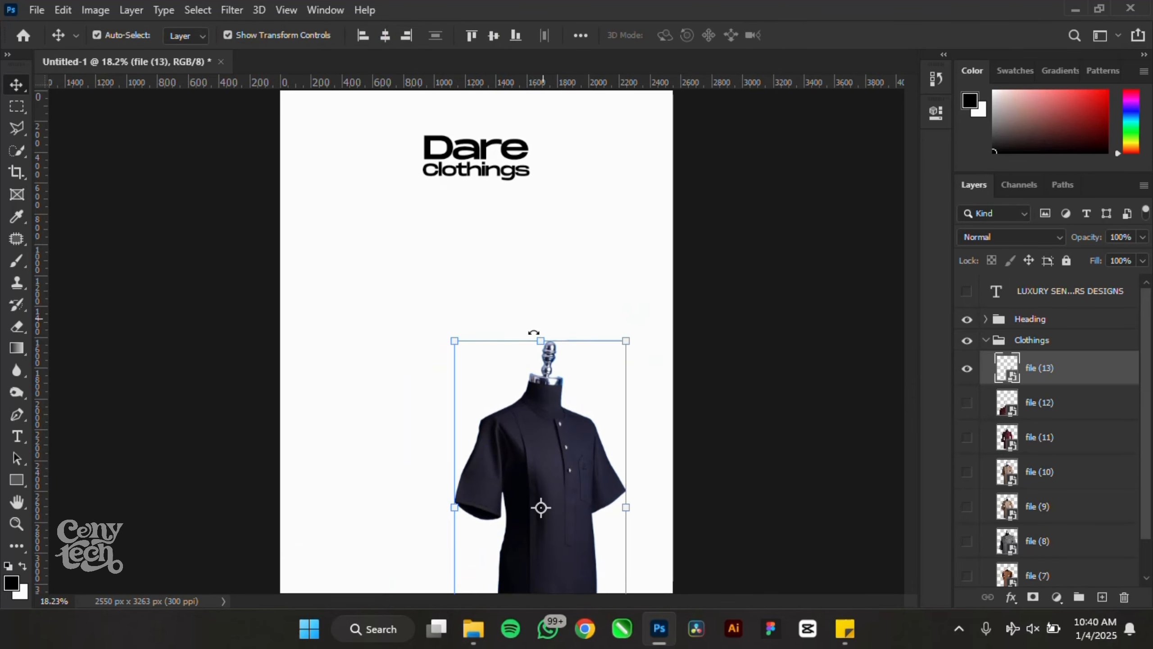
pyautogui.scroll(-2, 494, 446)
# - Show the maroon shirt, shrink it, and place it to the left
pyautogui.click(966, 403)
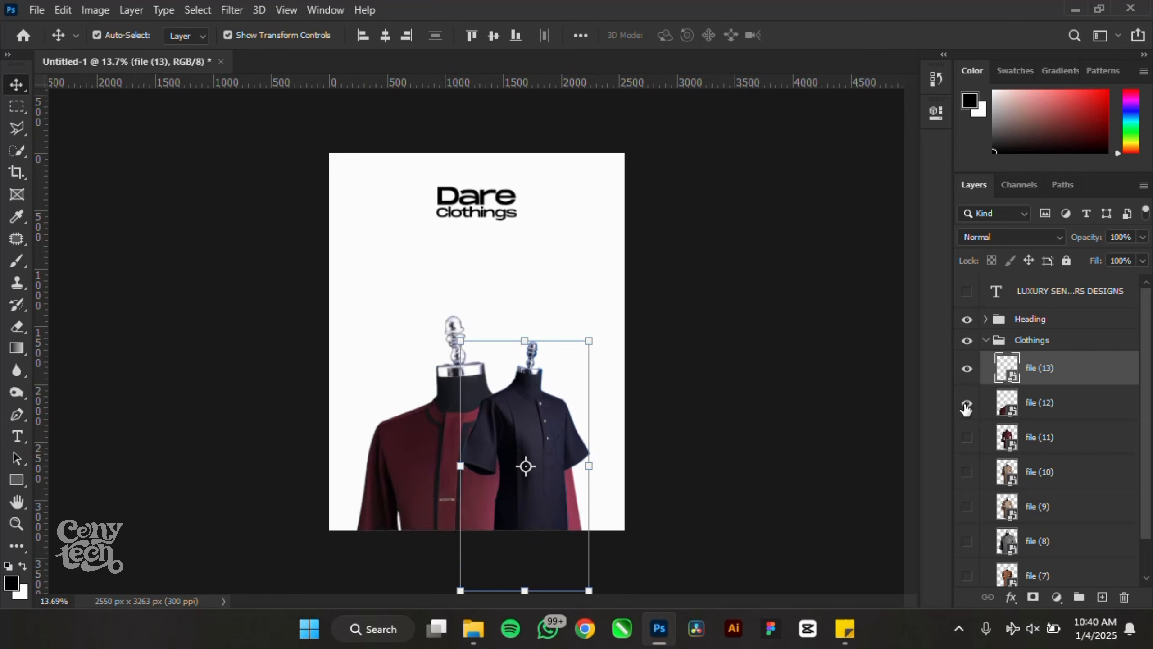
pyautogui.moveTo(408, 471); pyautogui.dragTo(422, 382)
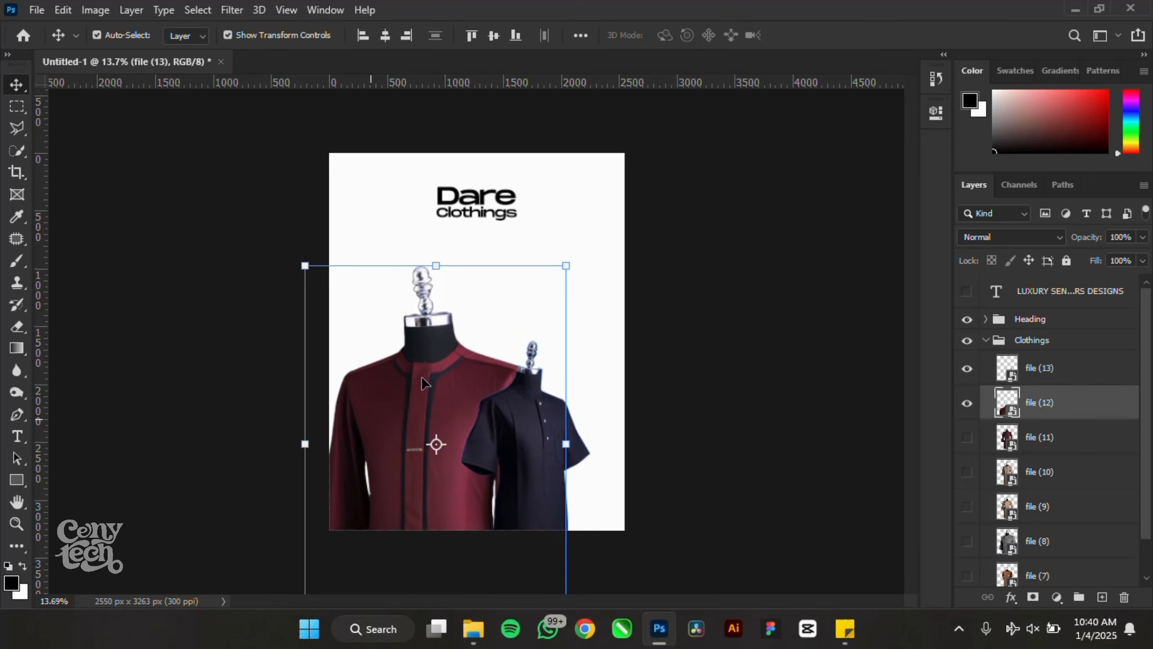
pyautogui.moveTo(566, 265); pyautogui.dragTo(524, 319)
pyautogui.moveTo(411, 393); pyautogui.dragTo(389, 391)
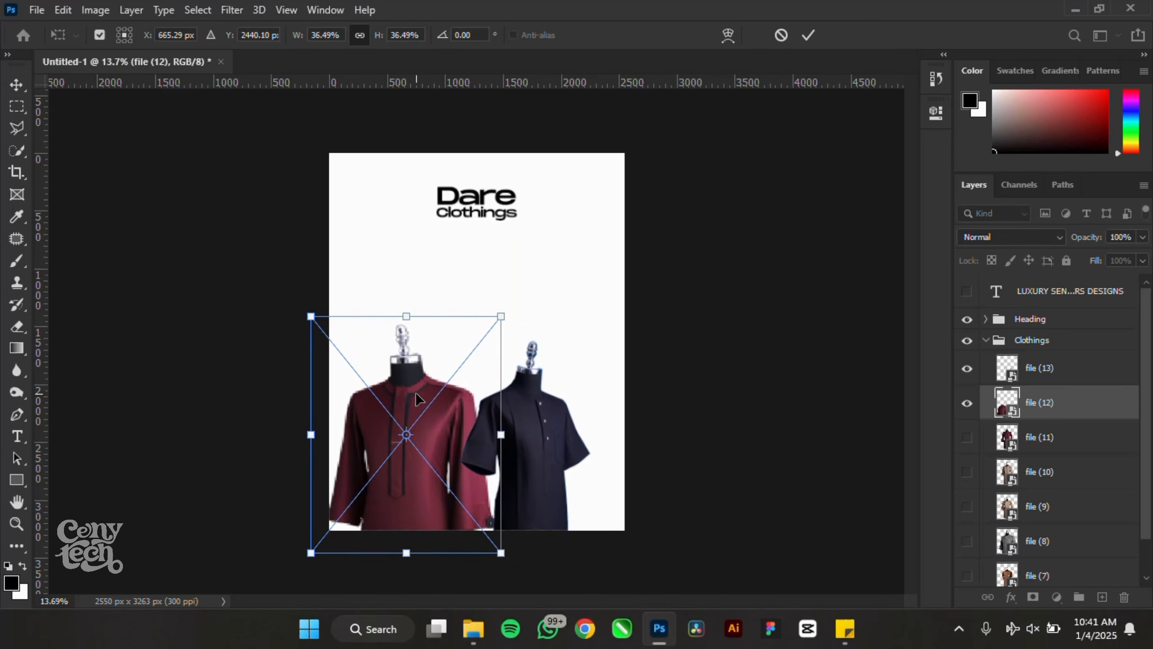
pyautogui.press('Return')
# - Enlarge the navy shirt and lower it beside the maroon shirt
pyautogui.moveTo(540, 422); pyautogui.dragTo(588, 423)
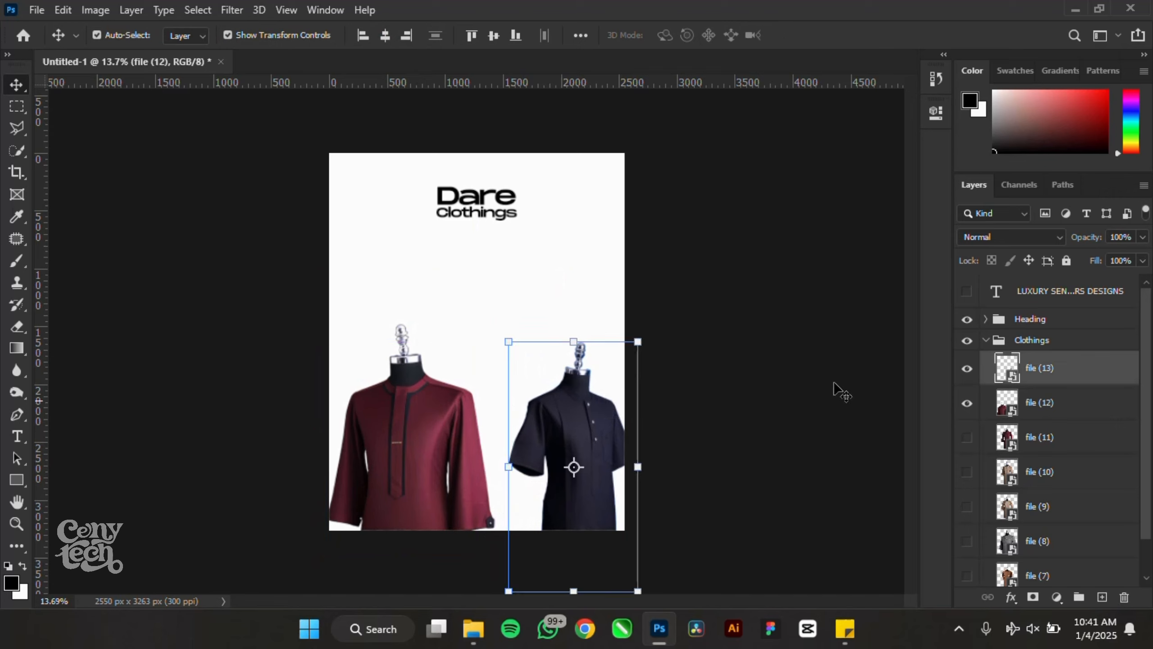
pyautogui.click(410, 415)
pyautogui.click(575, 403)
pyautogui.moveTo(641, 335); pyautogui.dragTo(691, 304)
pyautogui.moveTo(600, 385); pyautogui.dragTo(588, 406)
pyautogui.moveTo(680, 325); pyautogui.dragTo(693, 305)
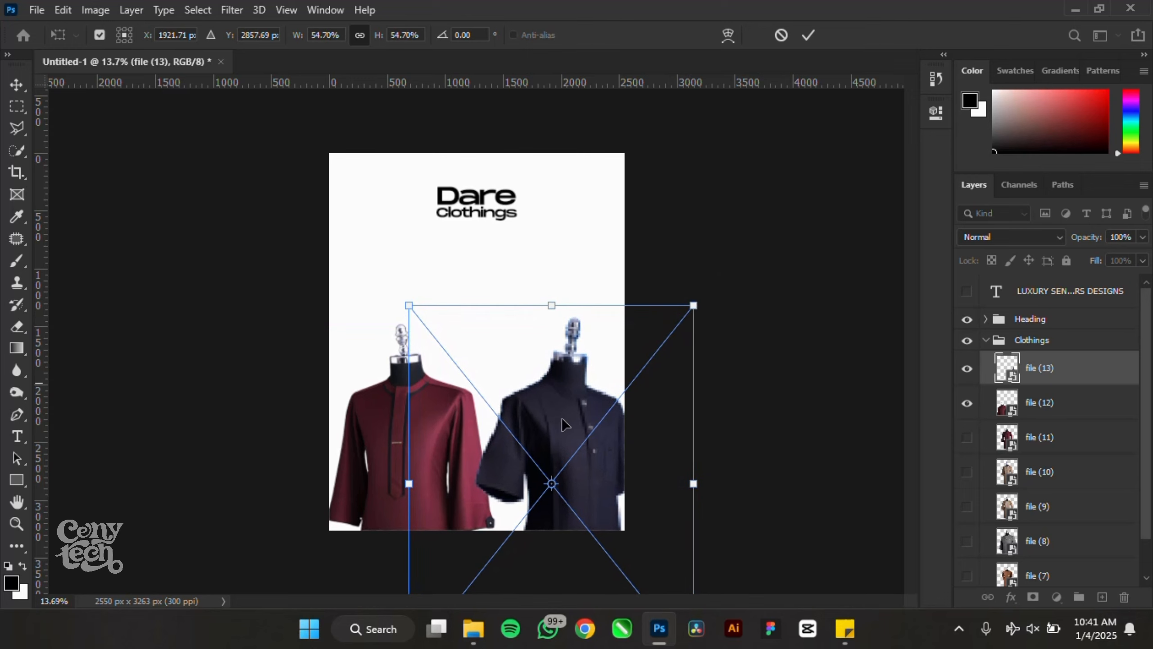
pyautogui.moveTo(550, 427); pyautogui.dragTo(547, 436)
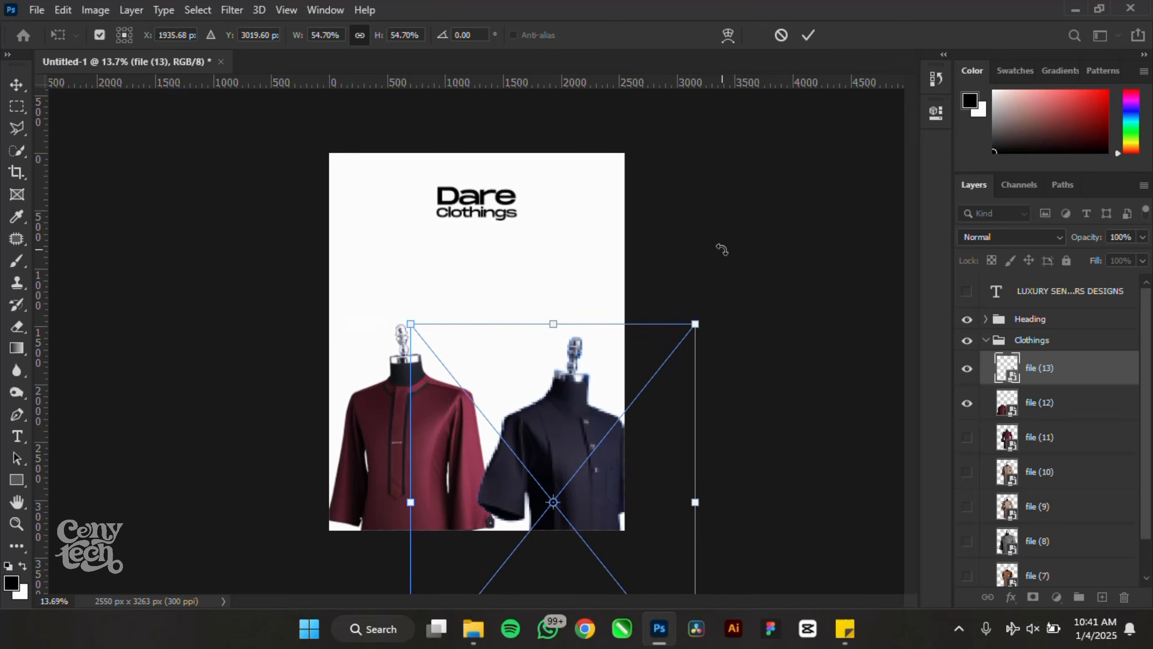
pyautogui.press('Return')
# - Scale both shirts together to 83.8% and centre them along the poster bottom
pyautogui.keyDown('shift'); pyautogui.click(380, 442); pyautogui.keyUp('shift')
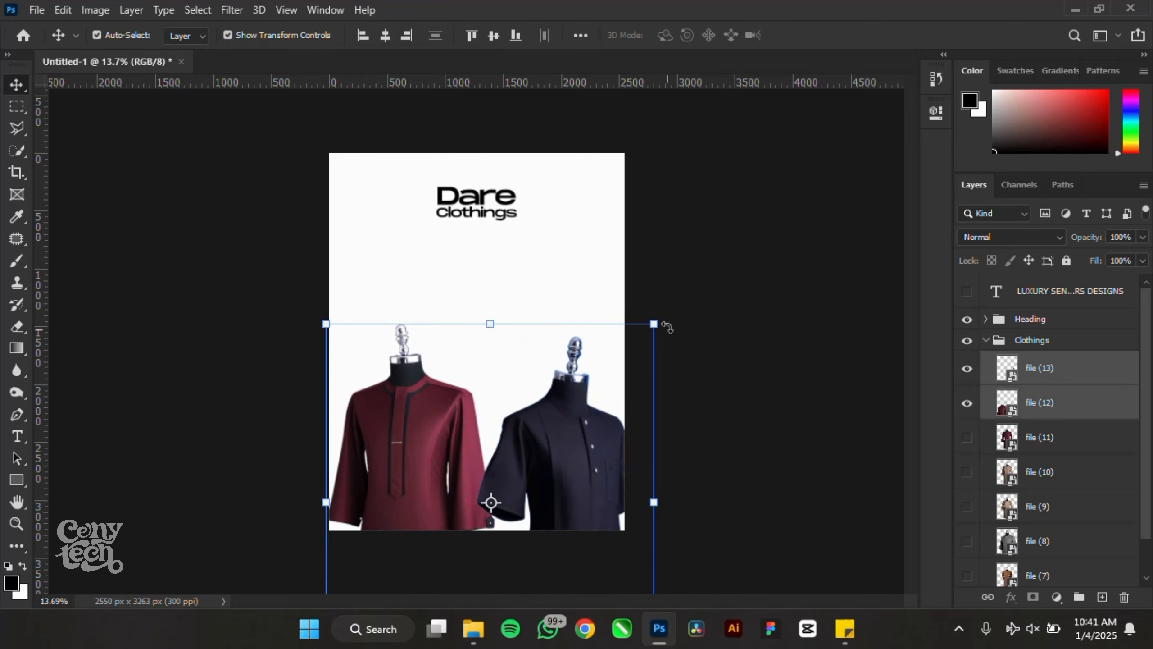
pyautogui.moveTo(652, 322); pyautogui.dragTo(603, 376)
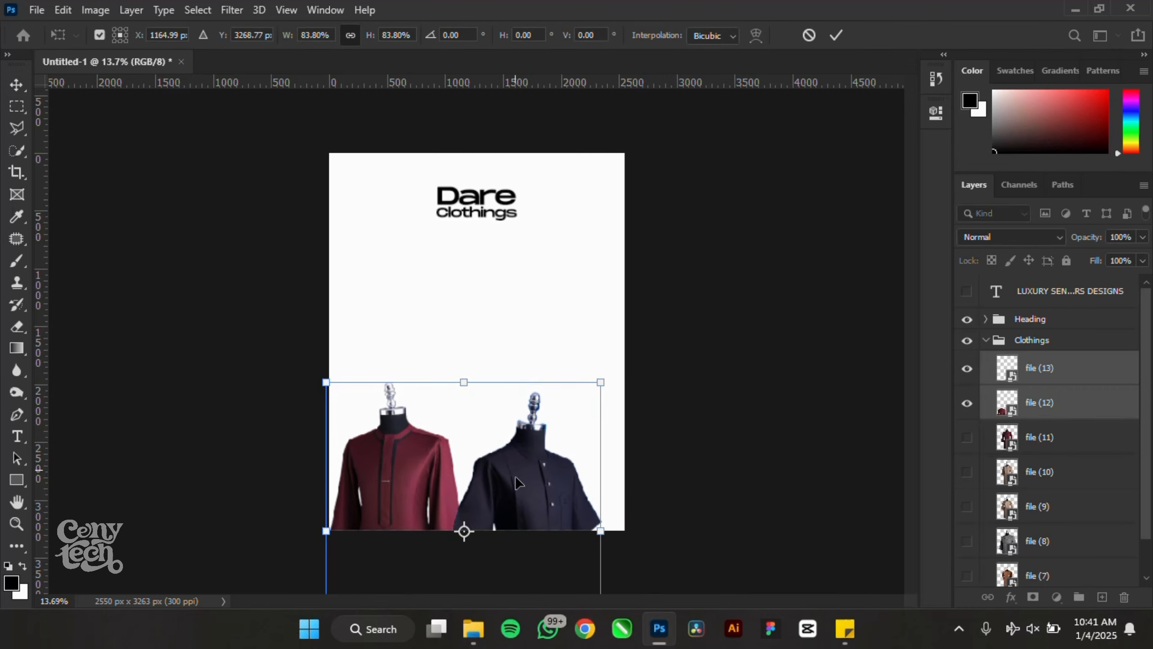
pyautogui.moveTo(520, 468); pyautogui.dragTo(531, 416)
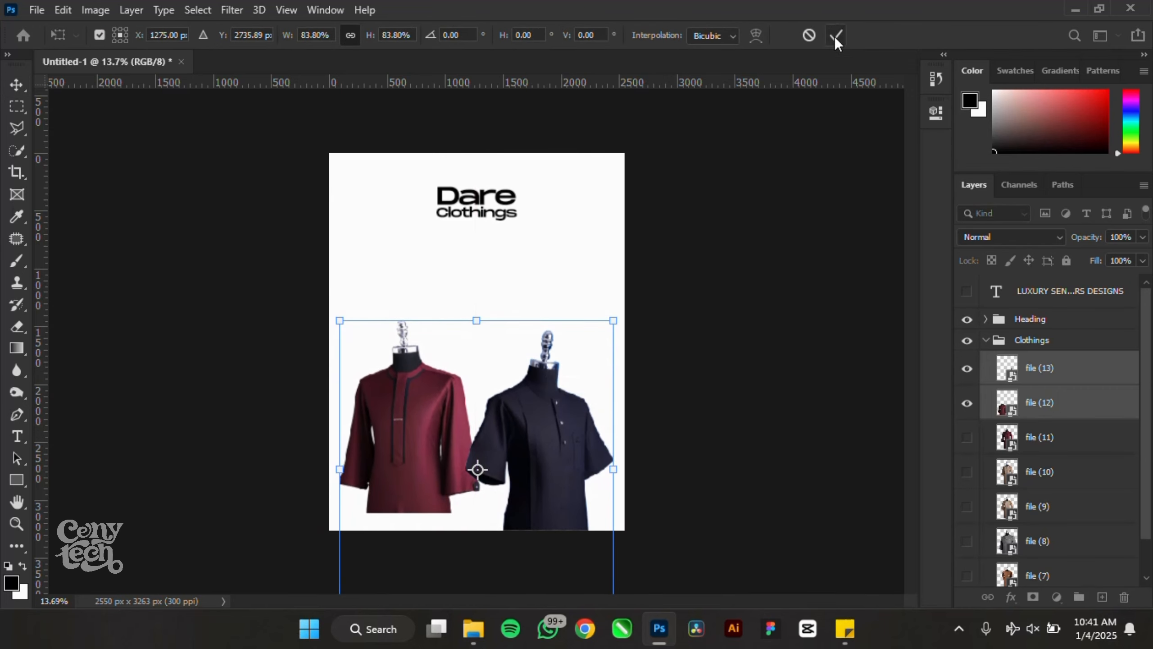
pyautogui.click(969, 438)
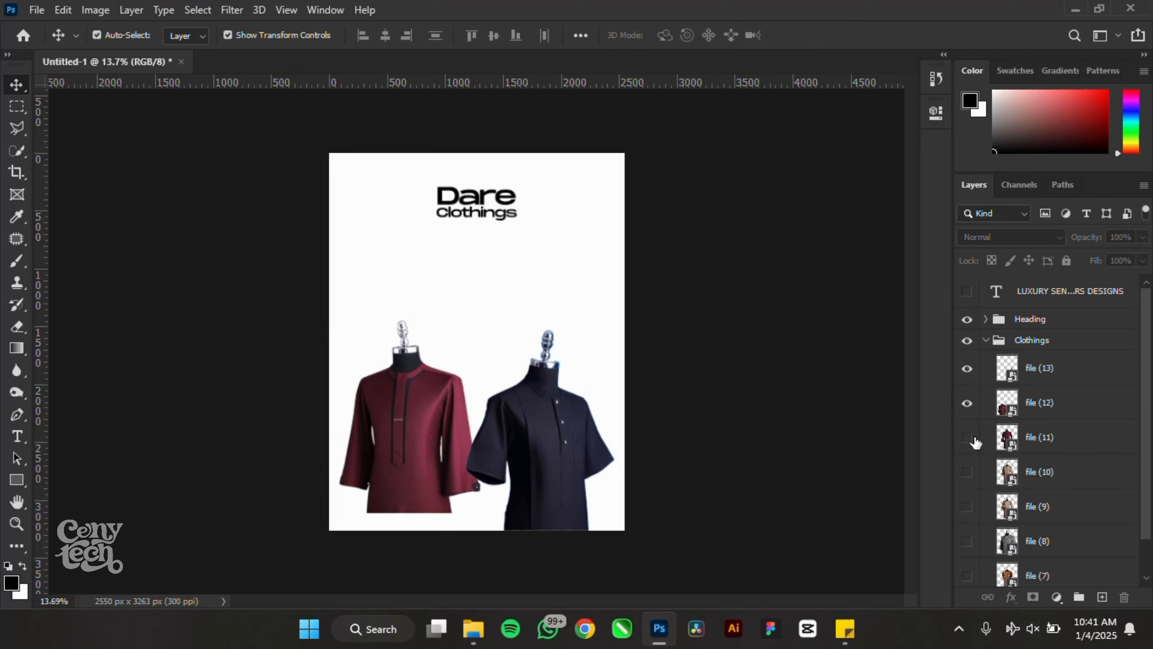
# - Swap to the tan shirt from file (9), move it to the top of Clothings and lower it in front
pyautogui.click(967, 472)
pyautogui.click(968, 505)
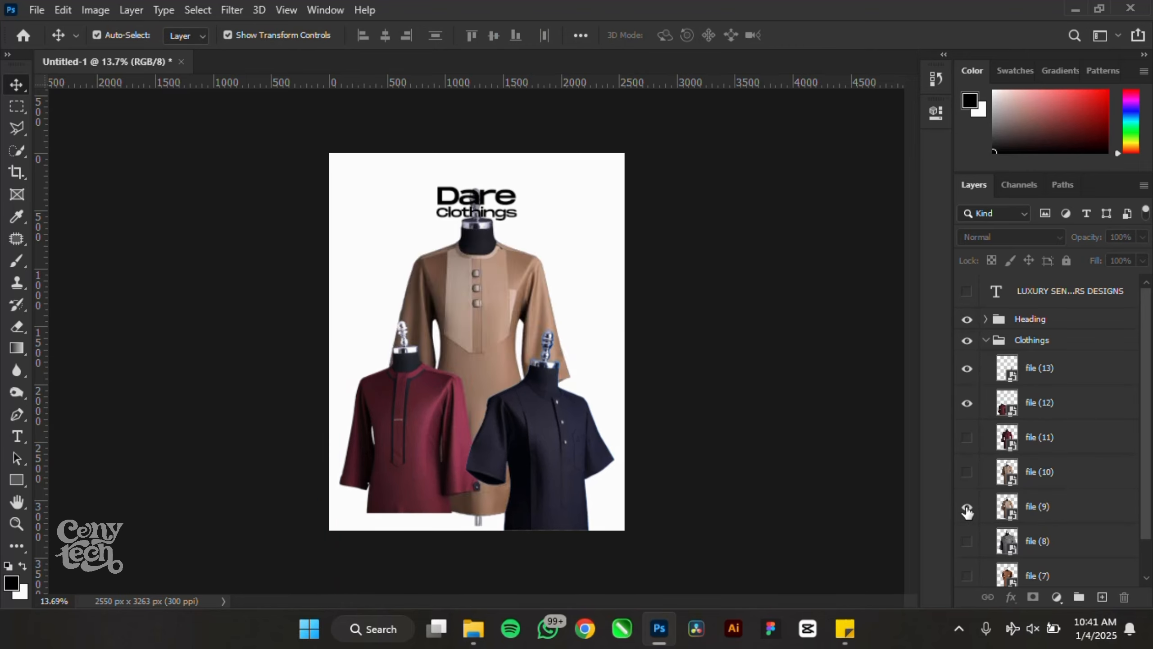
pyautogui.moveTo(1010, 511); pyautogui.dragTo(1039, 356)
pyautogui.moveTo(475, 290); pyautogui.dragTo(476, 421)
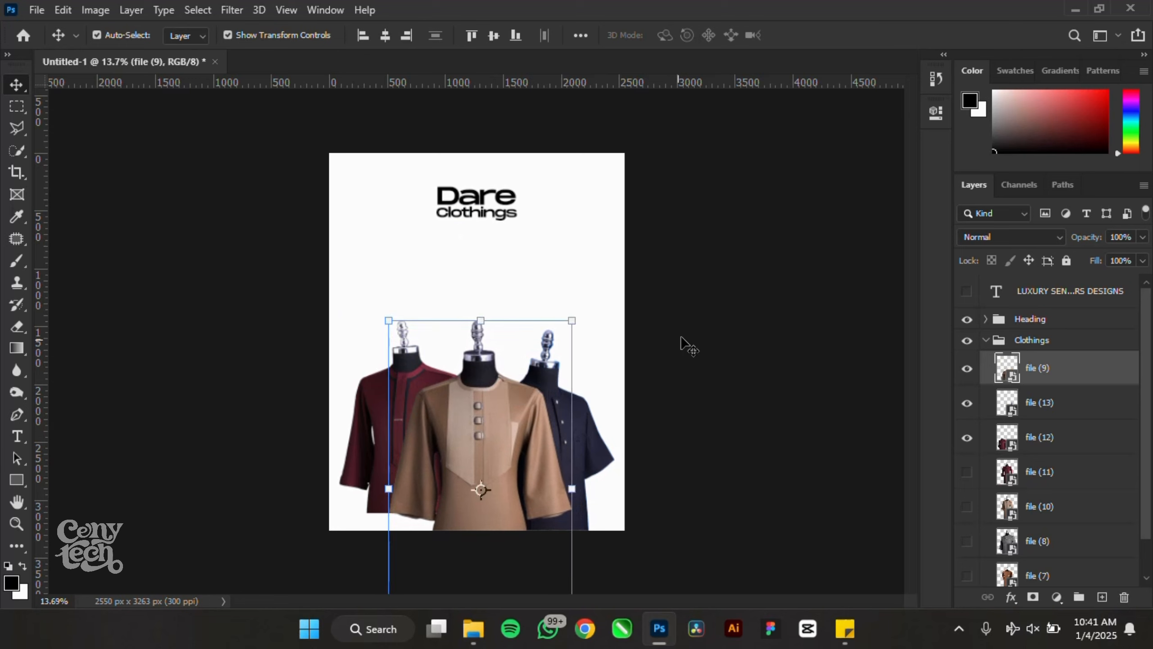
pyautogui.click(865, 384)
# - Make the grey shirt (8) and brown shirt (7) visible, keeping file (10) hidden
pyautogui.scroll(-1, 1019, 536)
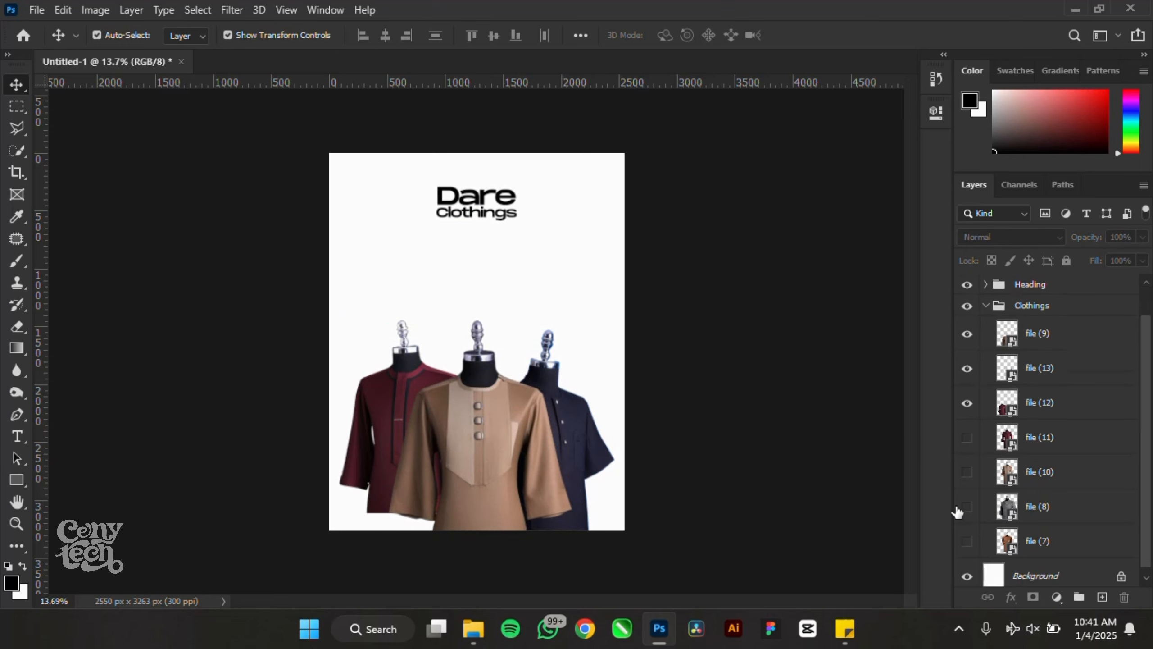
pyautogui.click(968, 473)
pyautogui.click(967, 472)
pyautogui.click(968, 507)
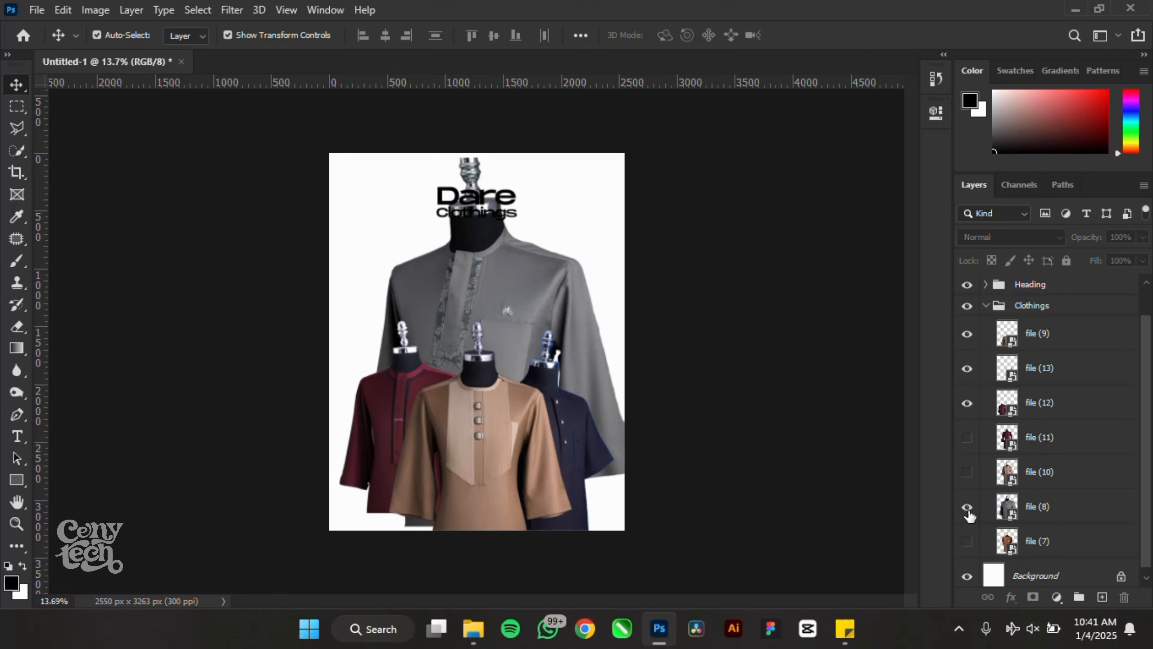
pyautogui.click(967, 507)
pyautogui.click(967, 542)
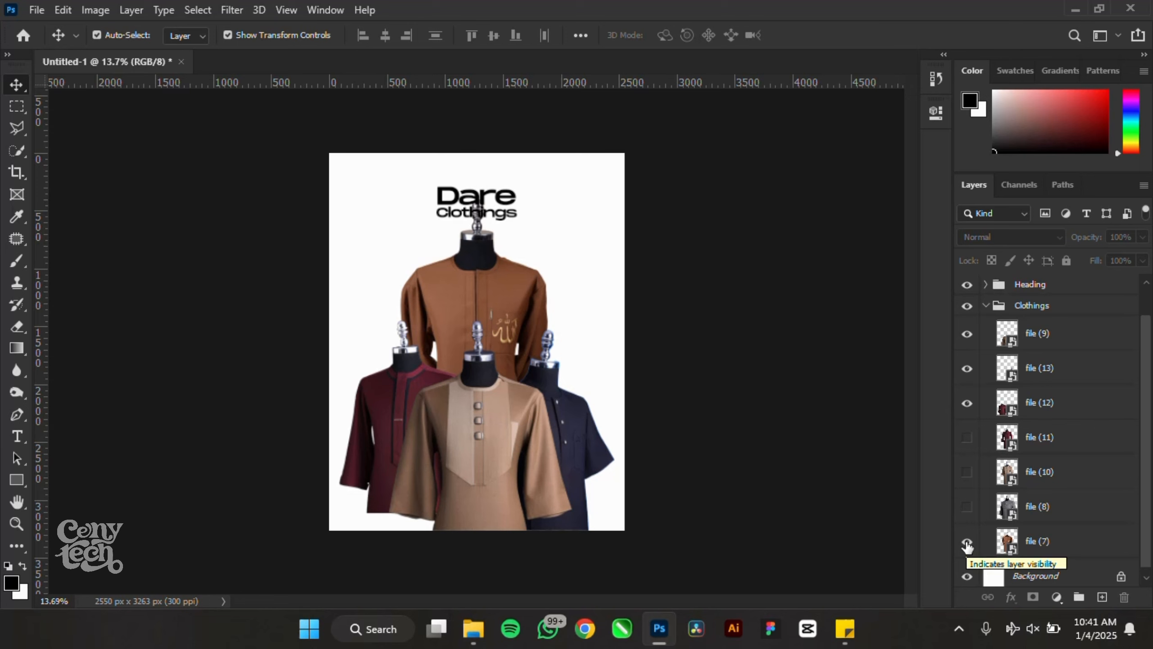
pyautogui.click(967, 507)
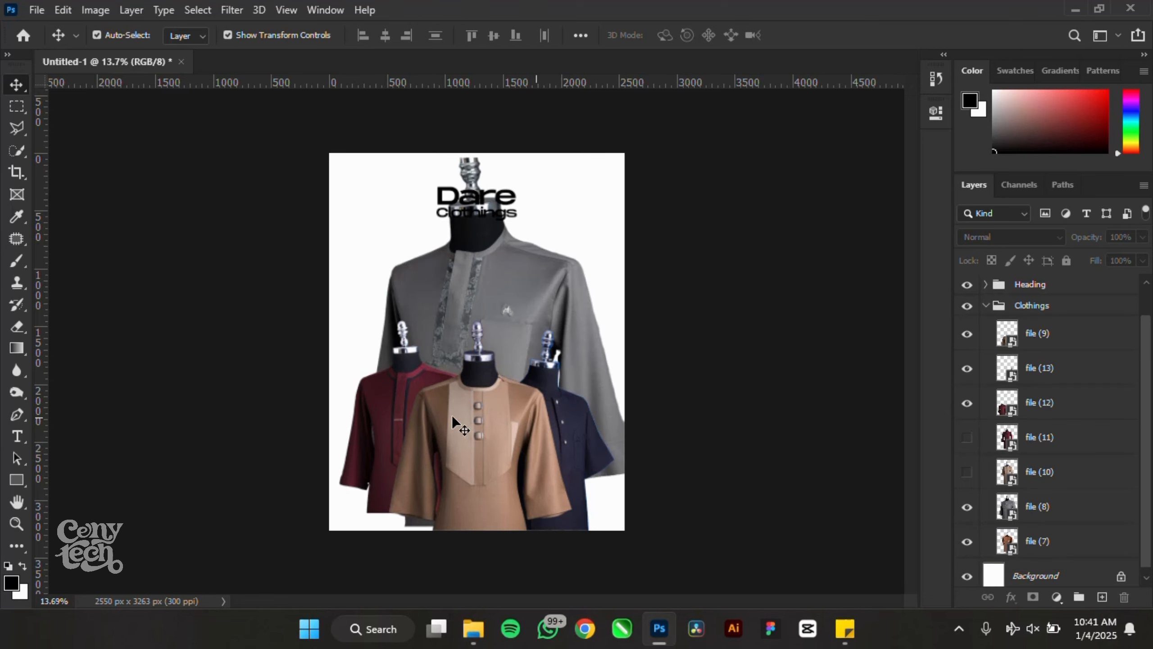
# - Shrink the grey shirt to about 29% on the right and shift the tan shirt to the lower right
pyautogui.click(519, 260)
pyautogui.moveTo(624, 159); pyautogui.dragTo(552, 246)
pyautogui.moveTo(485, 305); pyautogui.dragTo(556, 309)
pyautogui.press('Return')
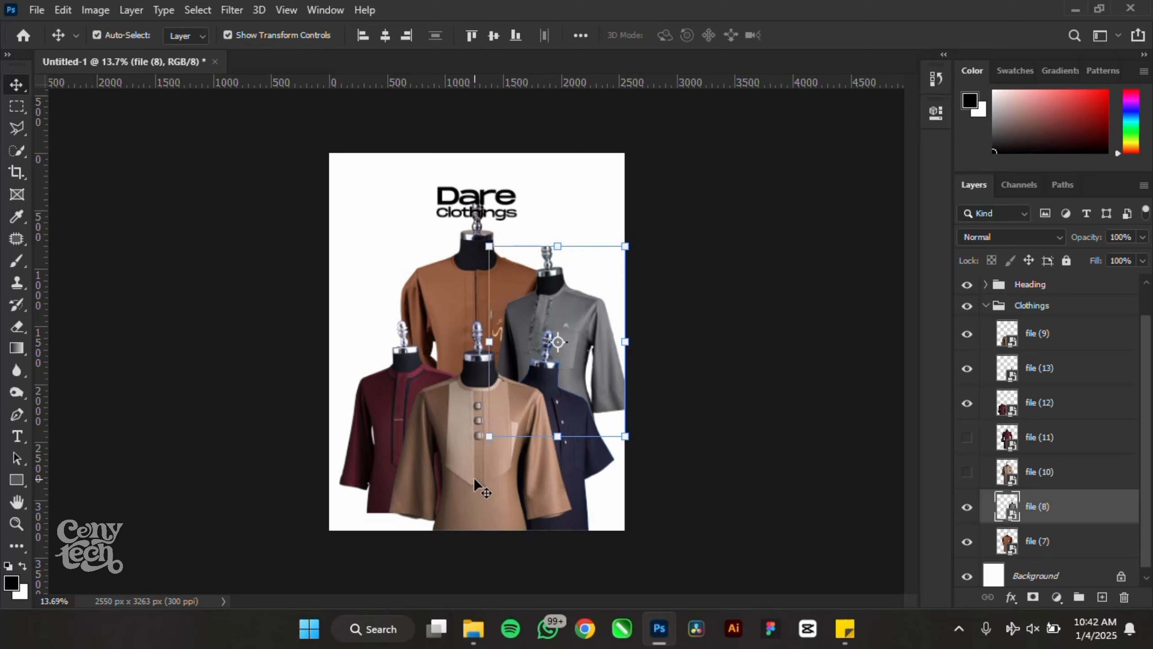
pyautogui.moveTo(474, 478); pyautogui.dragTo(564, 497)
pyautogui.click(721, 182)
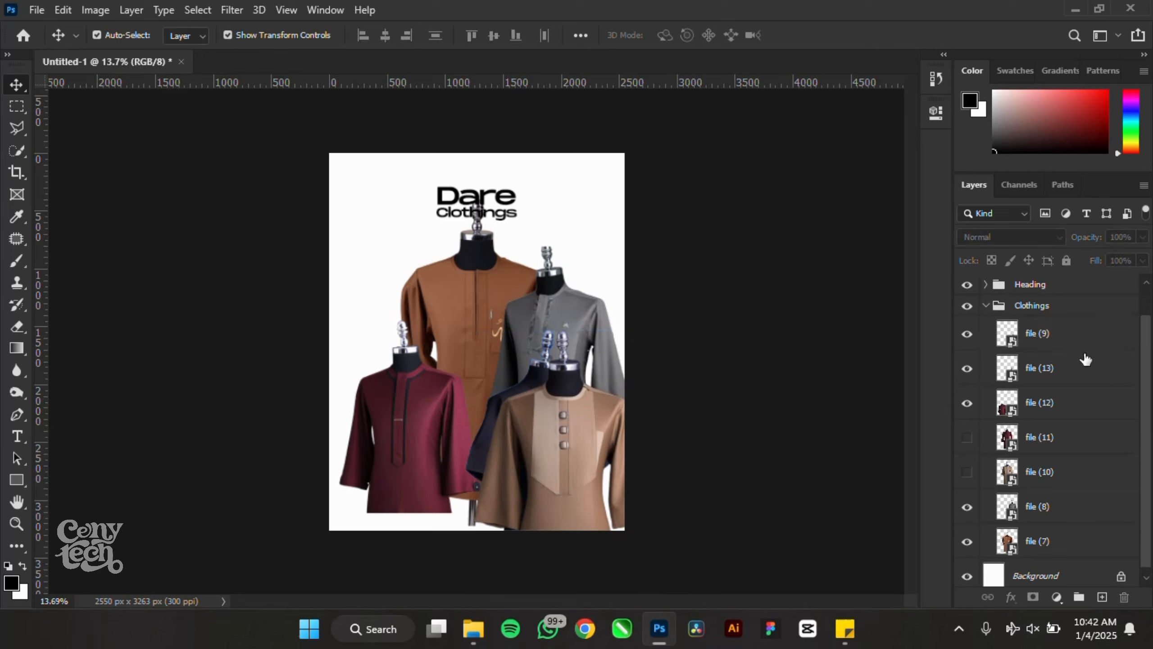
# - Hide the Dare Clothings heading and cluster the brown, grey, navy, tan and maroon shirts to the right
pyautogui.click(966, 284)
pyautogui.moveTo(471, 263); pyautogui.dragTo(562, 248)
pyautogui.moveTo(553, 324); pyautogui.dragTo(467, 313)
pyautogui.moveTo(479, 470); pyautogui.dragTo(401, 495)
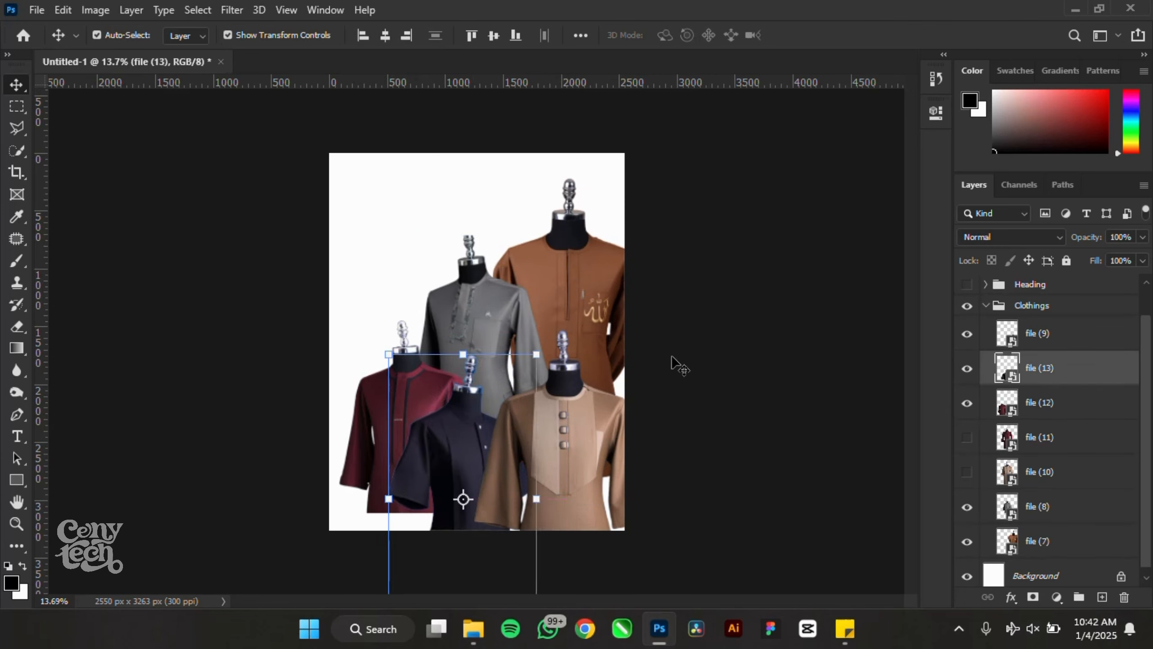
pyautogui.moveTo(578, 418); pyautogui.dragTo(594, 434)
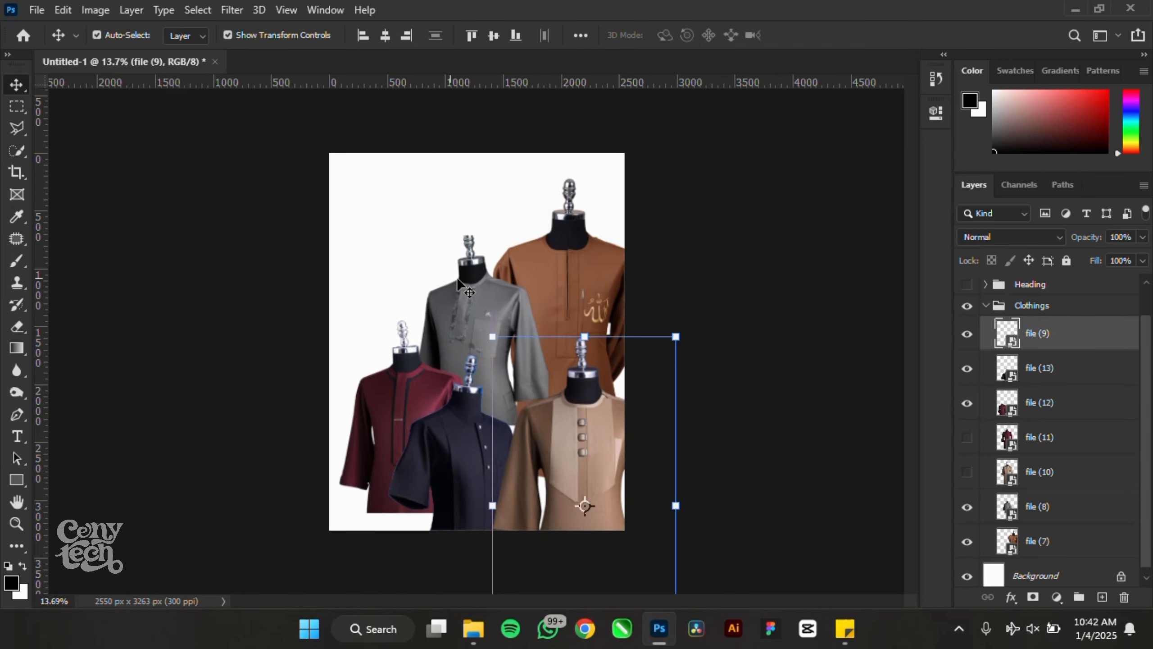
pyautogui.moveTo(471, 300); pyautogui.dragTo(507, 312)
pyautogui.moveTo(397, 377); pyautogui.dragTo(579, 308)
# - Flip the navy shirt horizontally and move it right and up
pyautogui.click(469, 439)
pyautogui.hotkey('ctrl', 't')
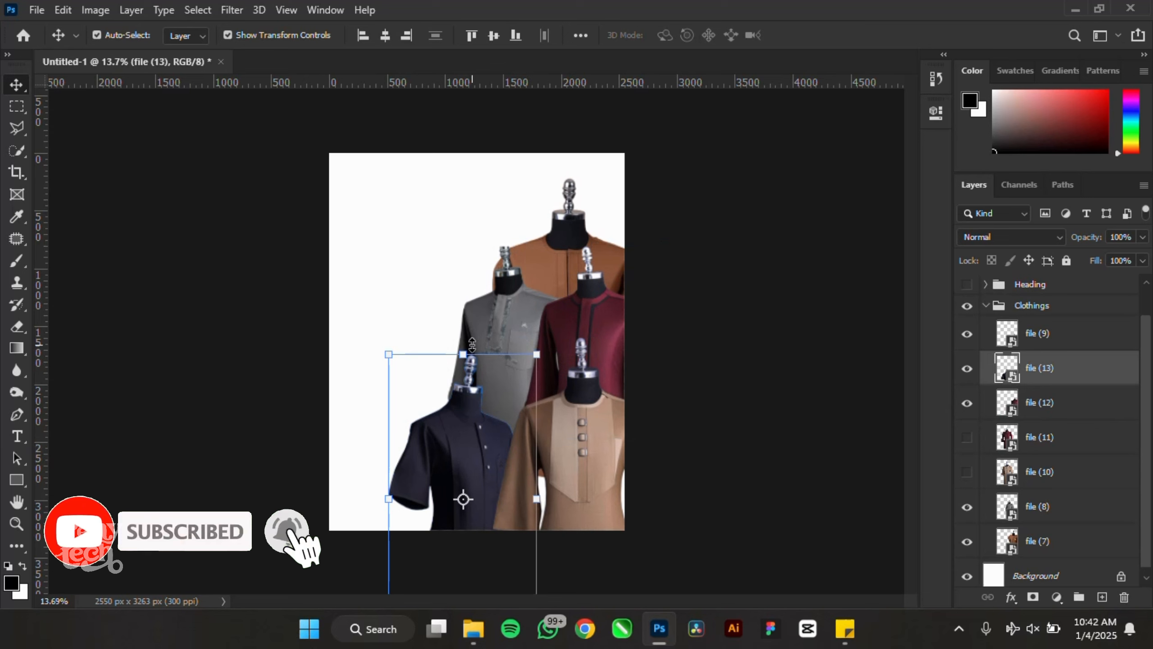
pyautogui.rightClick(481, 460)
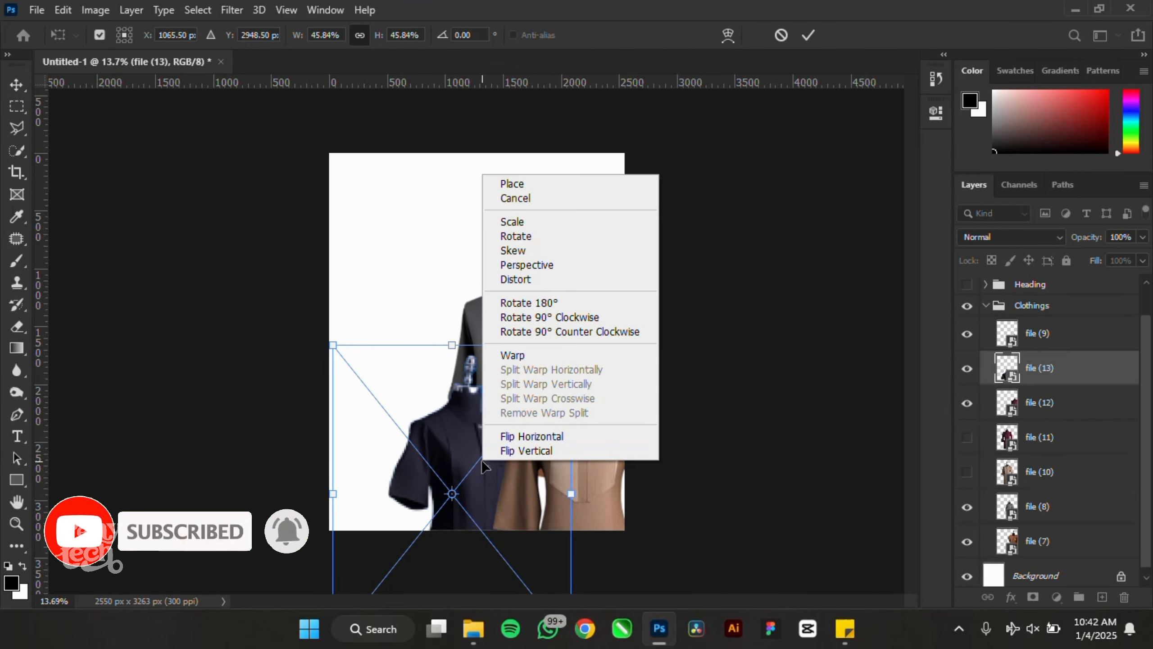
pyautogui.click(562, 432)
pyautogui.moveTo(429, 425); pyautogui.dragTo(484, 405)
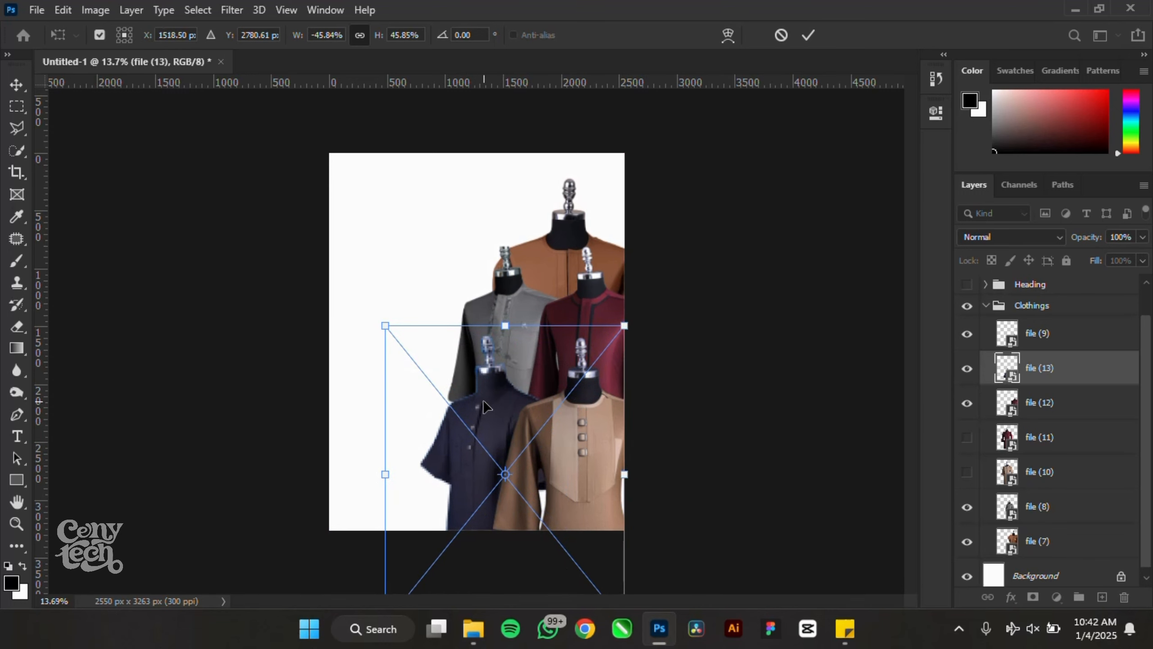
pyautogui.press('Return')
# - Scale the brown shirt to about 41% and place it at the top right
pyautogui.scroll(2, 559, 195)
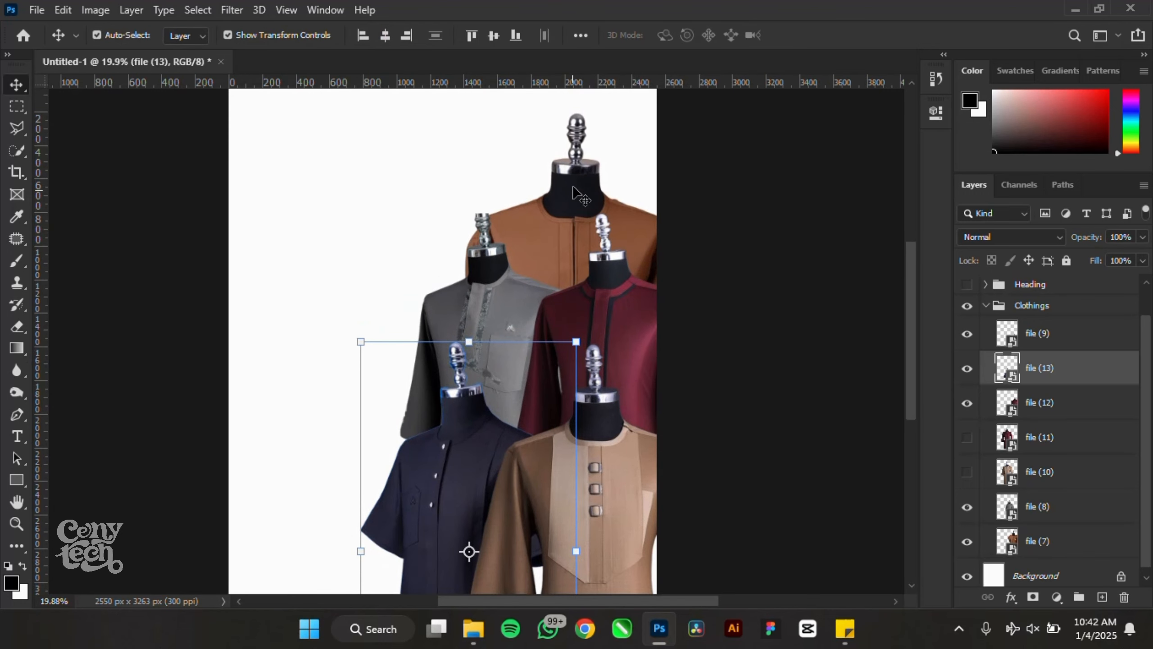
pyautogui.moveTo(573, 190); pyautogui.dragTo(577, 140)
pyautogui.scroll(-2, 600, 384)
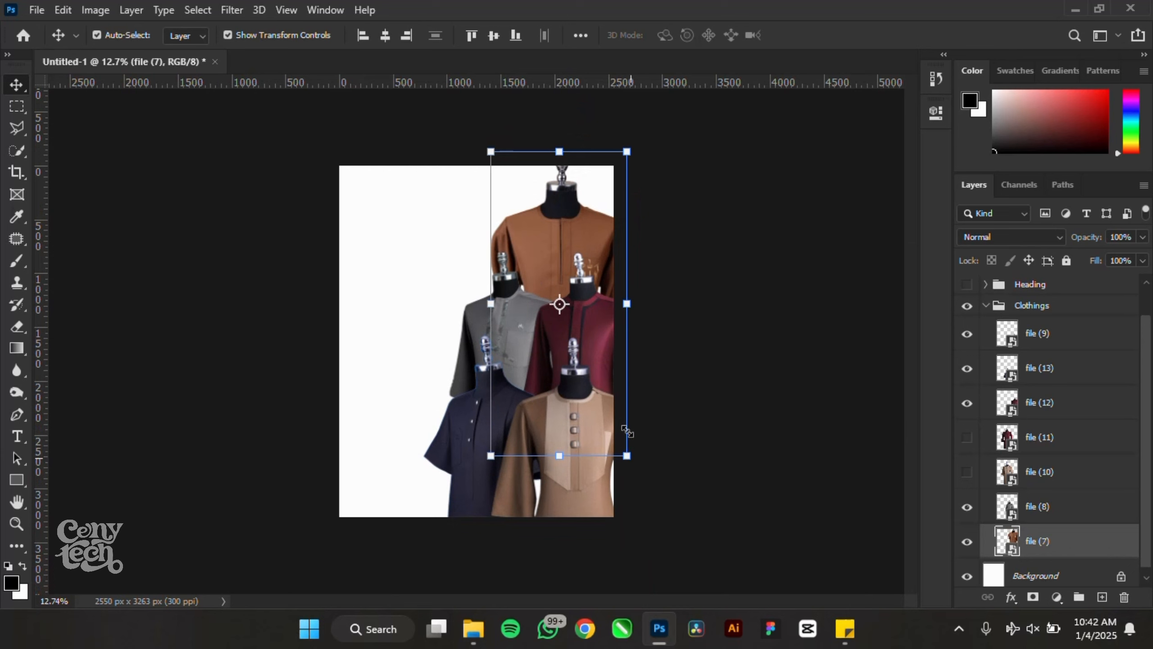
pyautogui.moveTo(627, 430); pyautogui.dragTo(613, 409)
pyautogui.scroll(2, 571, 248)
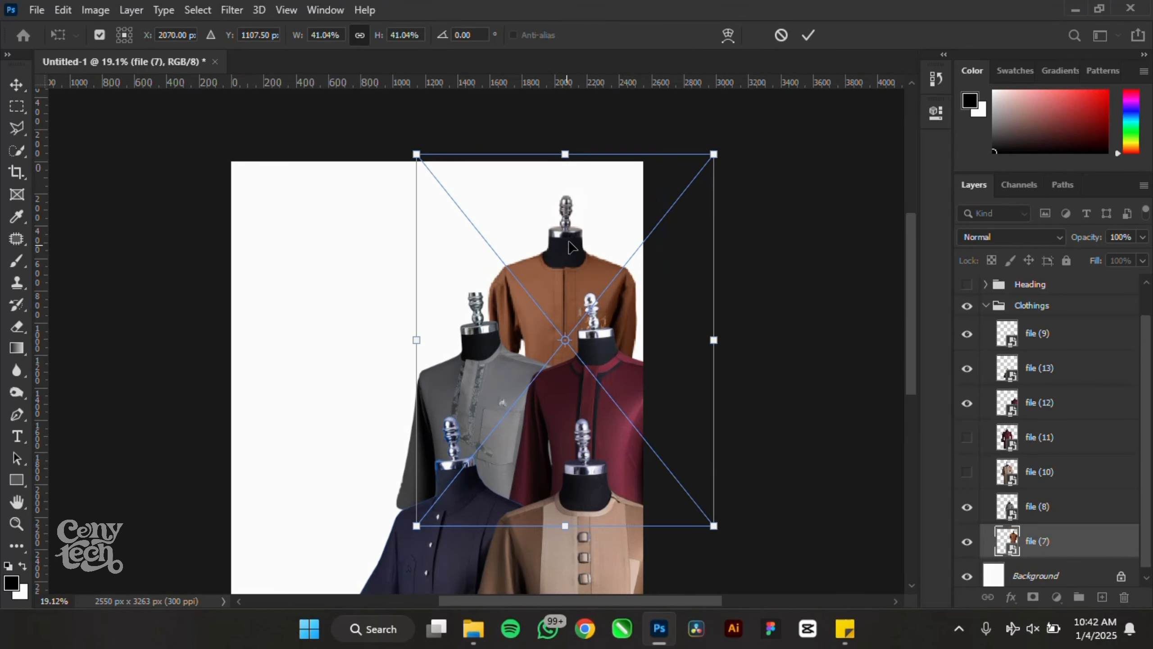
pyautogui.moveTo(572, 248); pyautogui.dragTo(591, 229)
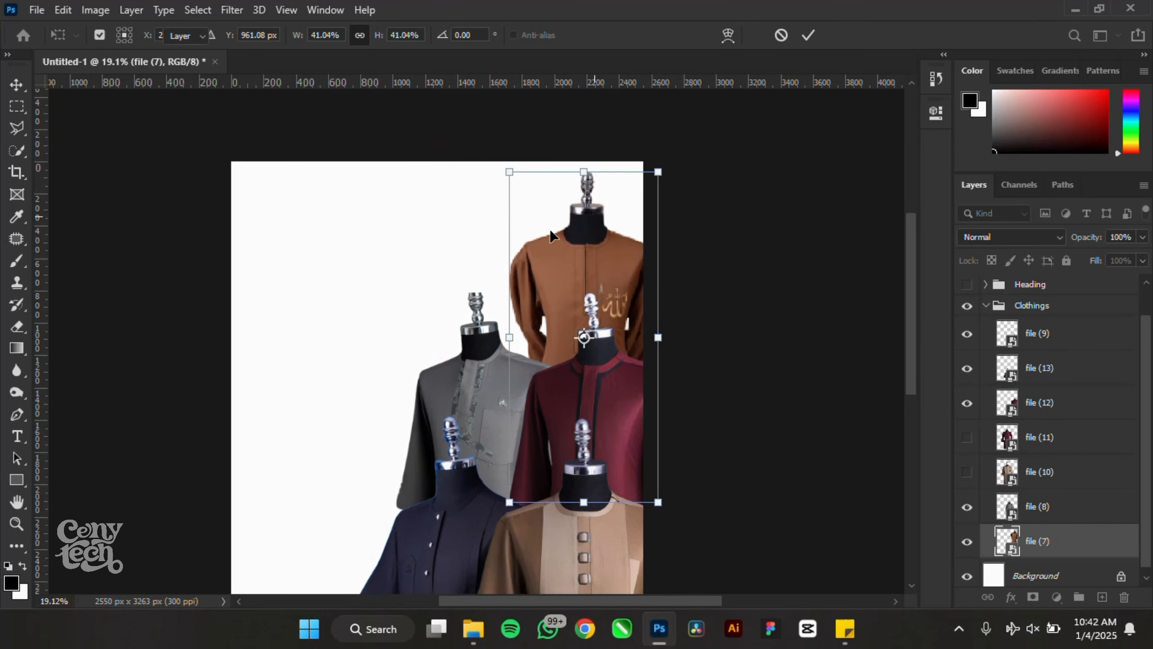
pyautogui.press('Return')
pyautogui.click(619, 405)
pyautogui.scroll(-3, 536, 323)
# - Hide the brown shirt and fine-tune the tan, maroon and grey shirt positions
pyautogui.scroll(2, 589, 486)
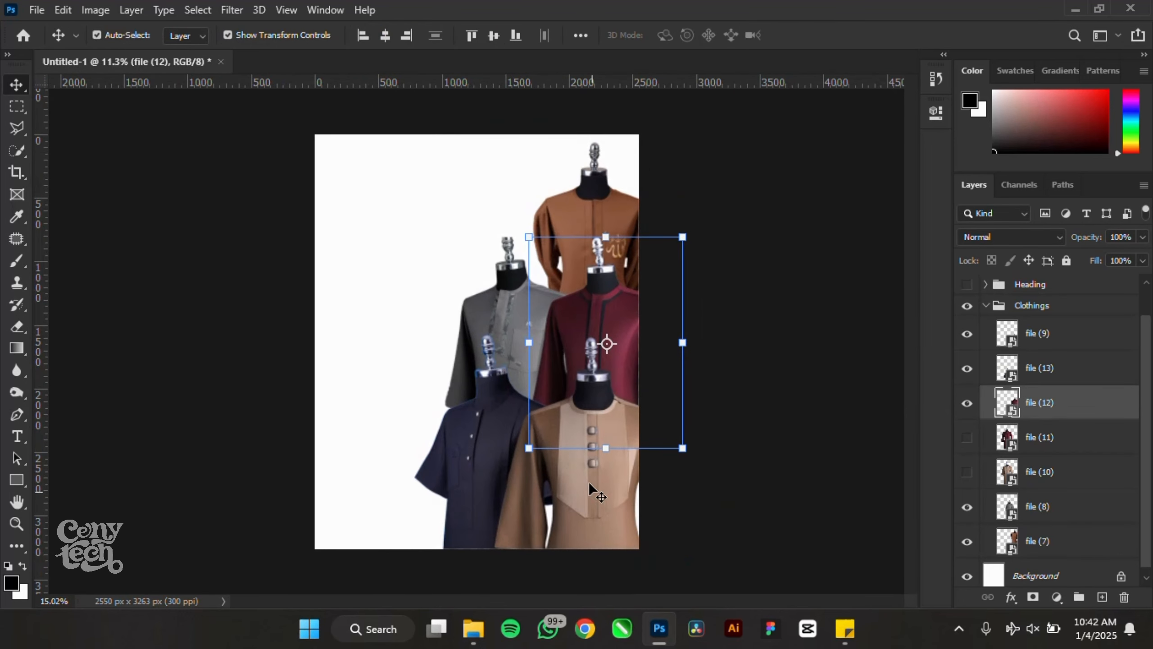
pyautogui.moveTo(597, 515); pyautogui.dragTo(599, 542)
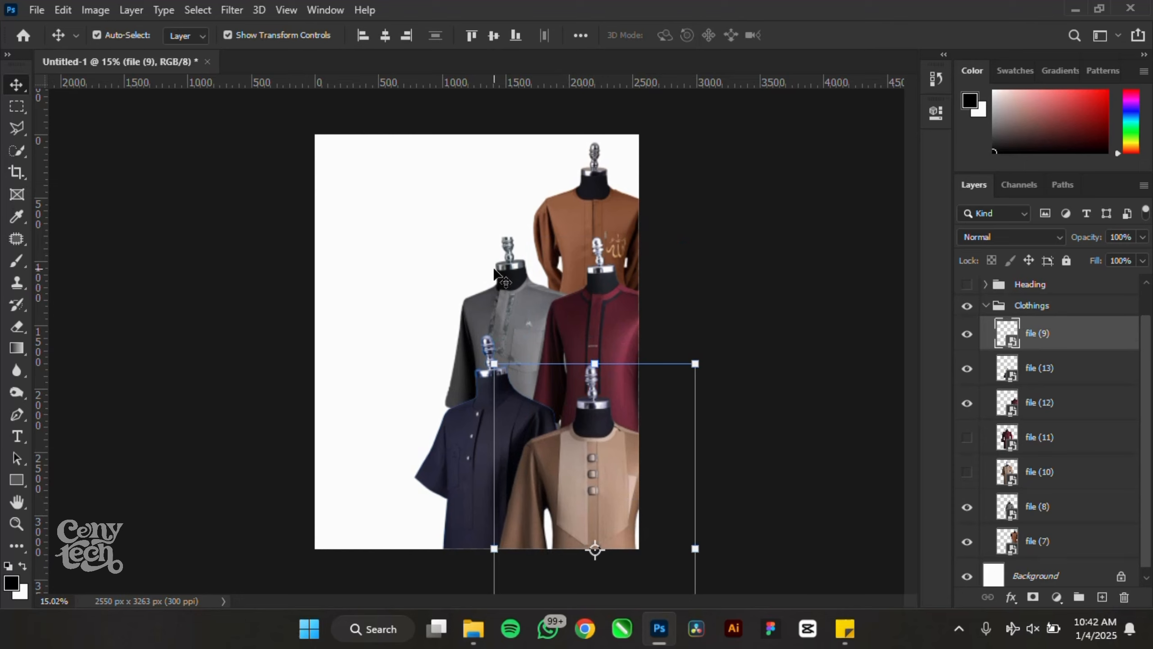
pyautogui.click(601, 180)
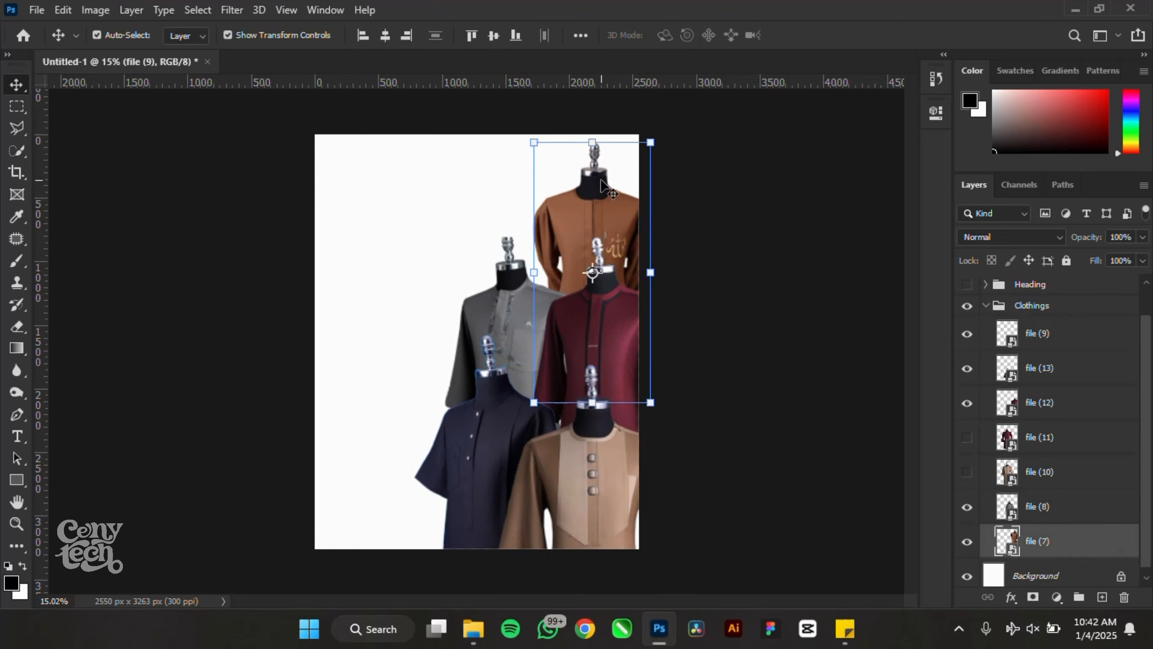
pyautogui.click(967, 542)
pyautogui.moveTo(585, 318); pyautogui.dragTo(579, 341)
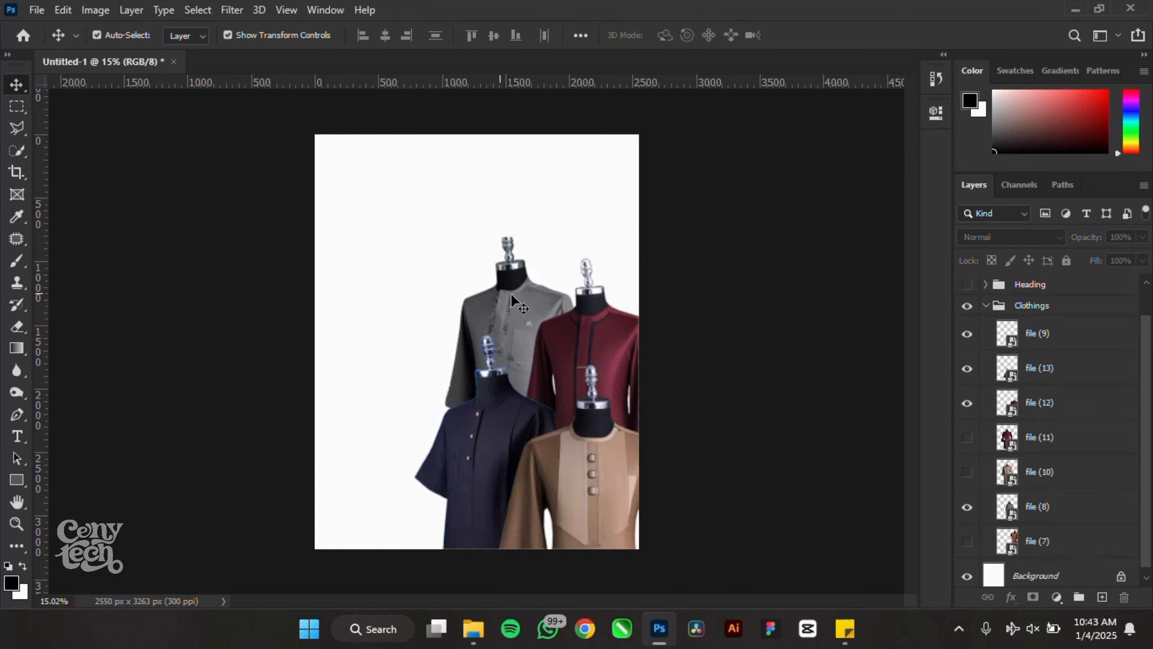
pyautogui.moveTo(485, 293)
pyautogui.mouseDown()
pyautogui.moveTo(538, 236)
pyautogui.moveTo(569, 249)
pyautogui.moveTo(527, 240)
pyautogui.moveTo(501, 276)
pyautogui.mouseUp()
pyautogui.moveTo(590, 506); pyautogui.dragTo(586, 508)
pyautogui.scroll(3, 592, 307)
pyautogui.moveTo(616, 321); pyautogui.dragTo(616, 301)
pyautogui.moveTo(438, 296); pyautogui.dragTo(438, 278)
pyautogui.scroll(-3, 504, 355)
pyautogui.scroll(2, 645, 334)
# - Enlarge the four visible shirts together to about 108%
pyautogui.moveTo(802, 154); pyautogui.dragTo(386, 500)
pyautogui.moveTo(721, 191); pyautogui.dragTo(735, 168)
pyautogui.press('Return')
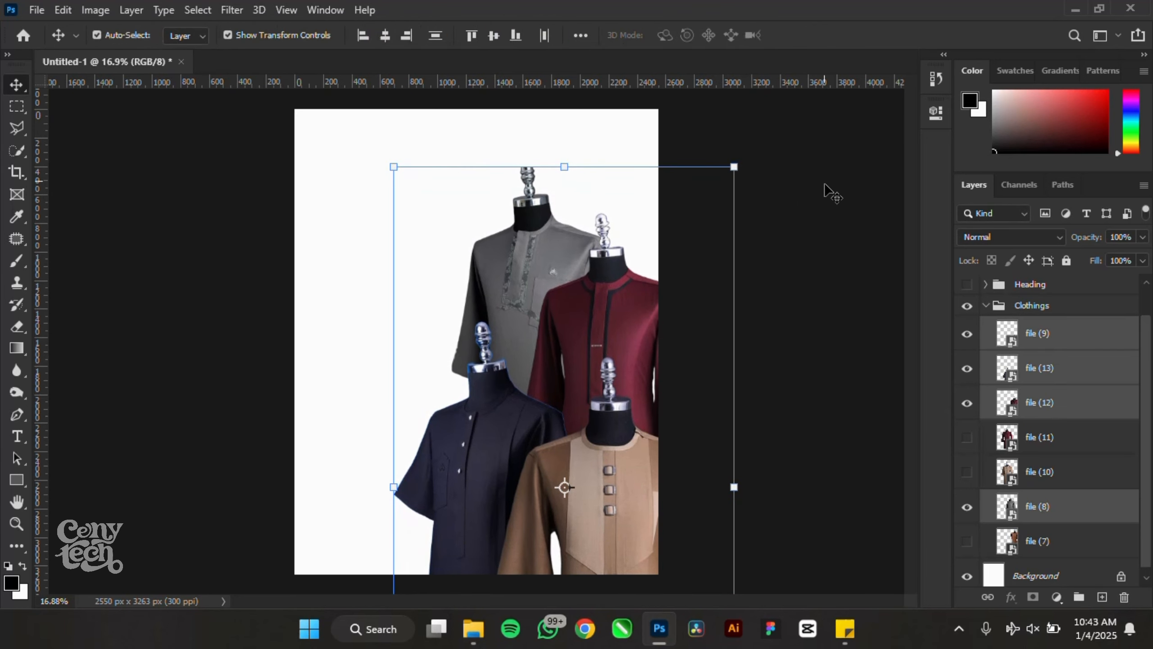
# - Show the Dare Clothings heading, move it to the top-left and scale it to about 84%
pyautogui.click(968, 284)
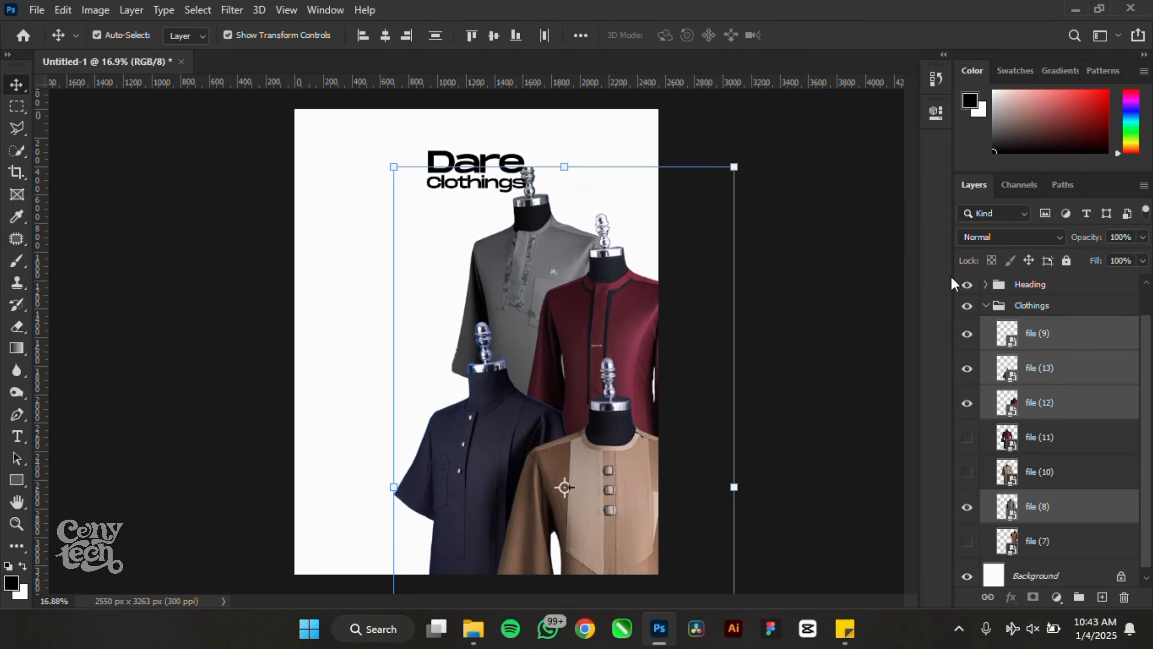
pyautogui.click(1031, 285)
pyautogui.hotkey('ctrl', 't')
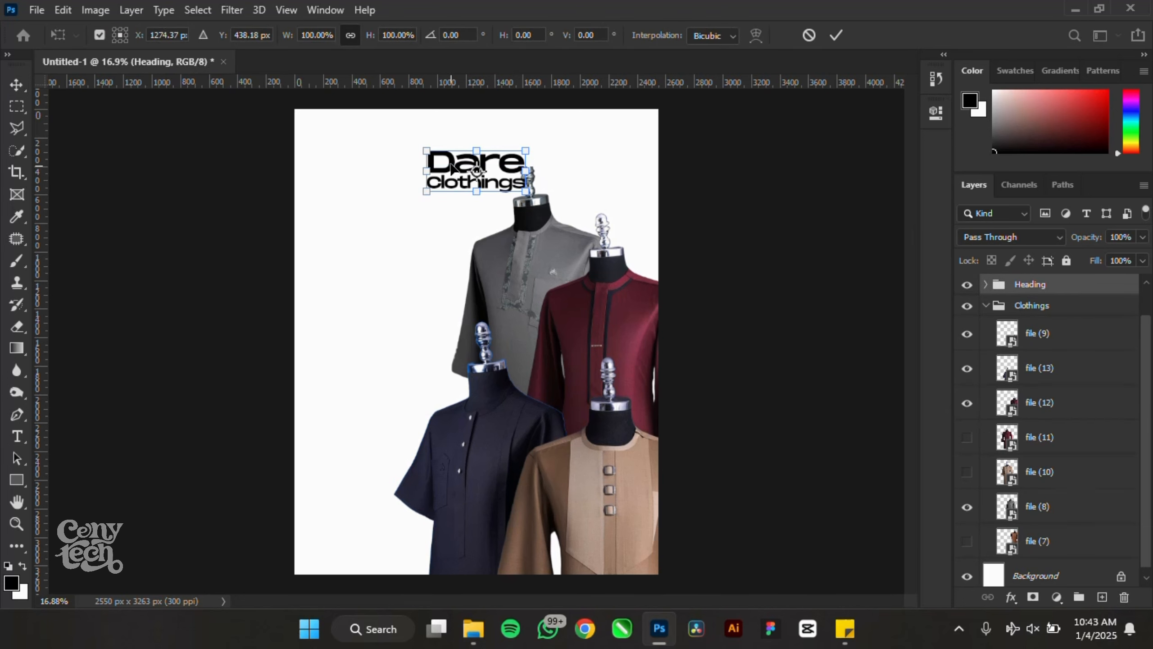
pyautogui.moveTo(447, 167); pyautogui.dragTo(349, 155)
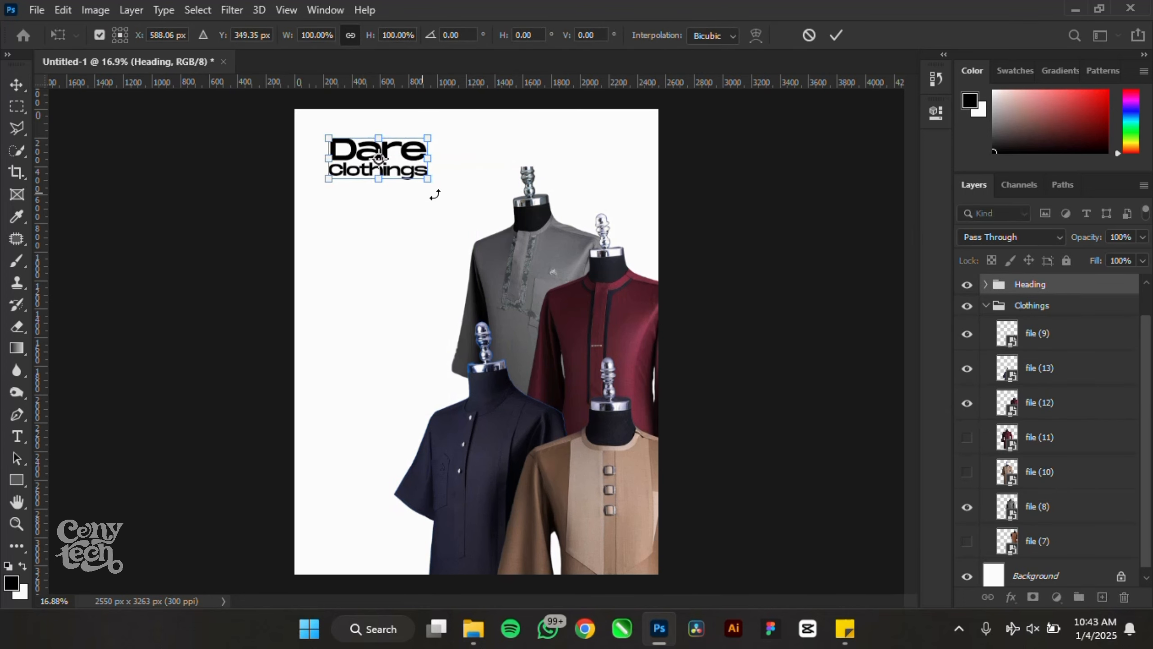
pyautogui.moveTo(426, 182); pyautogui.dragTo(414, 176)
pyautogui.press('Return')
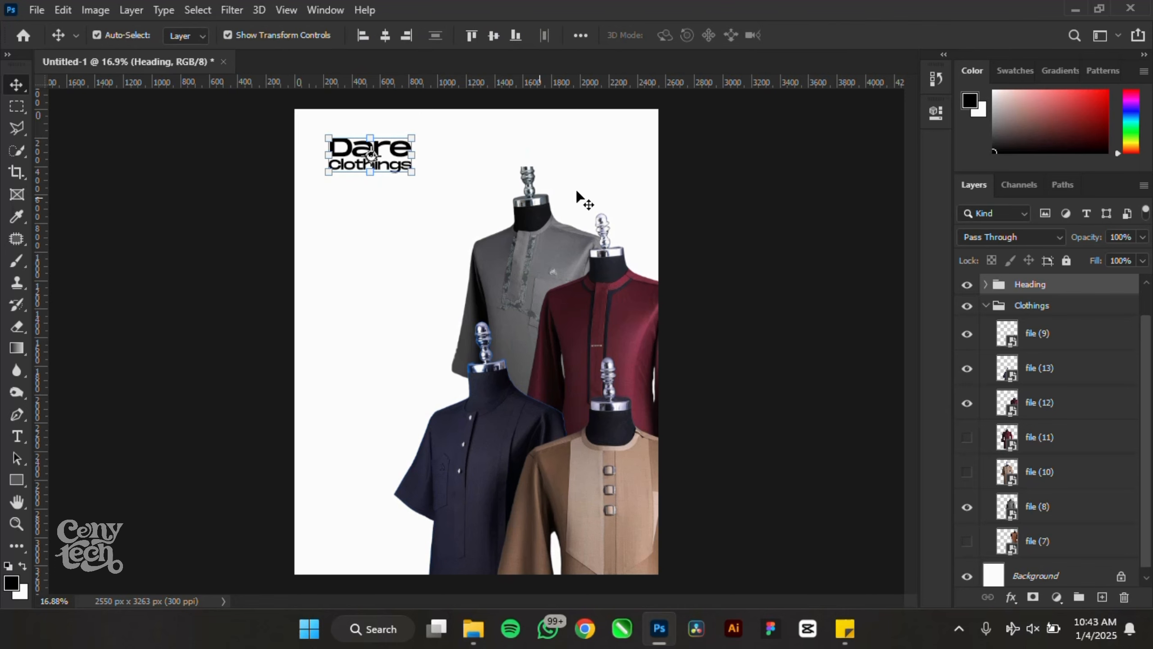
pyautogui.click(855, 272)
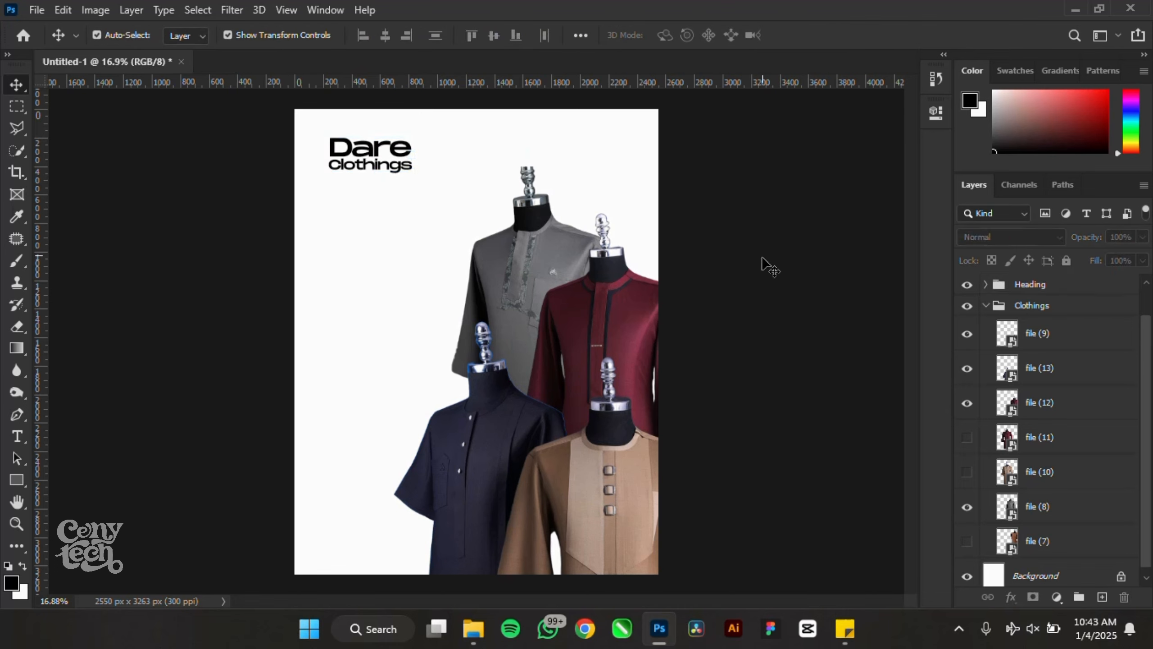
# - Save the poster as Dare Clothings.psd in the Clothing flyr folder, accepting the format options
pyautogui.hotkey('ctrl', 's')
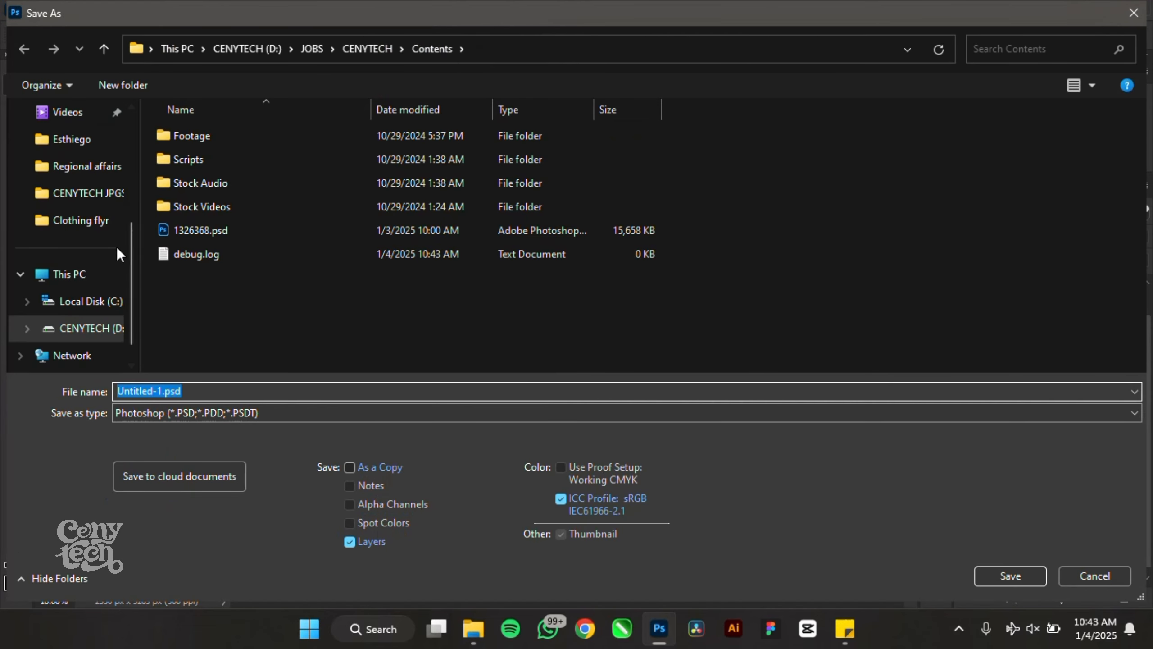
pyautogui.click(111, 223)
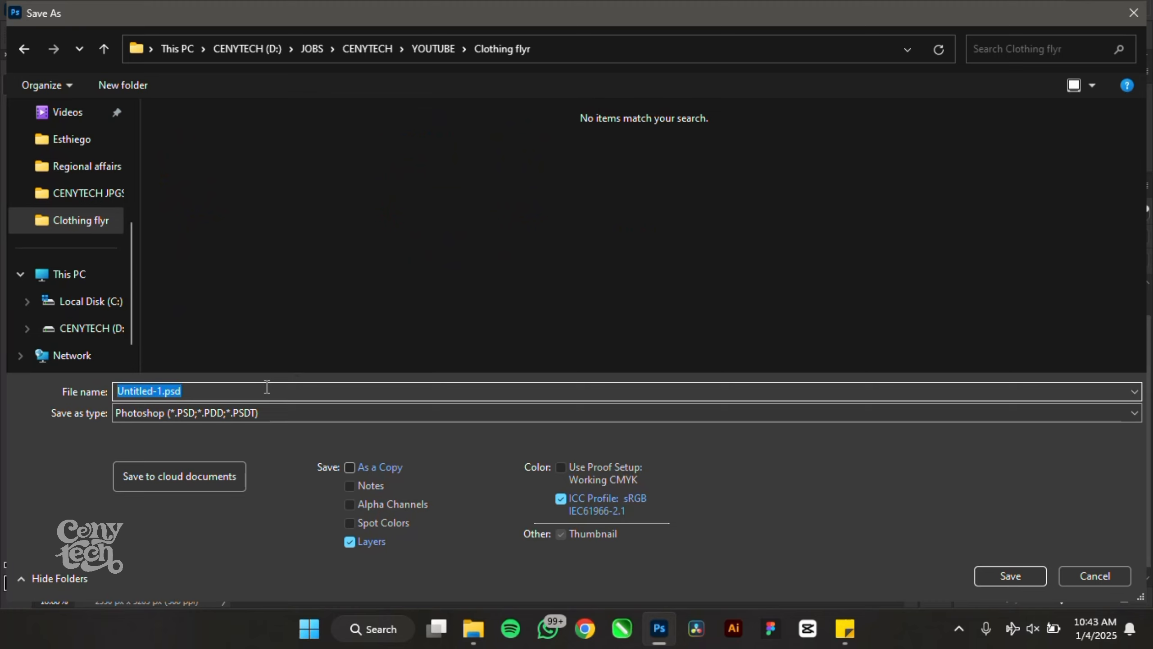
pyautogui.write('dA')
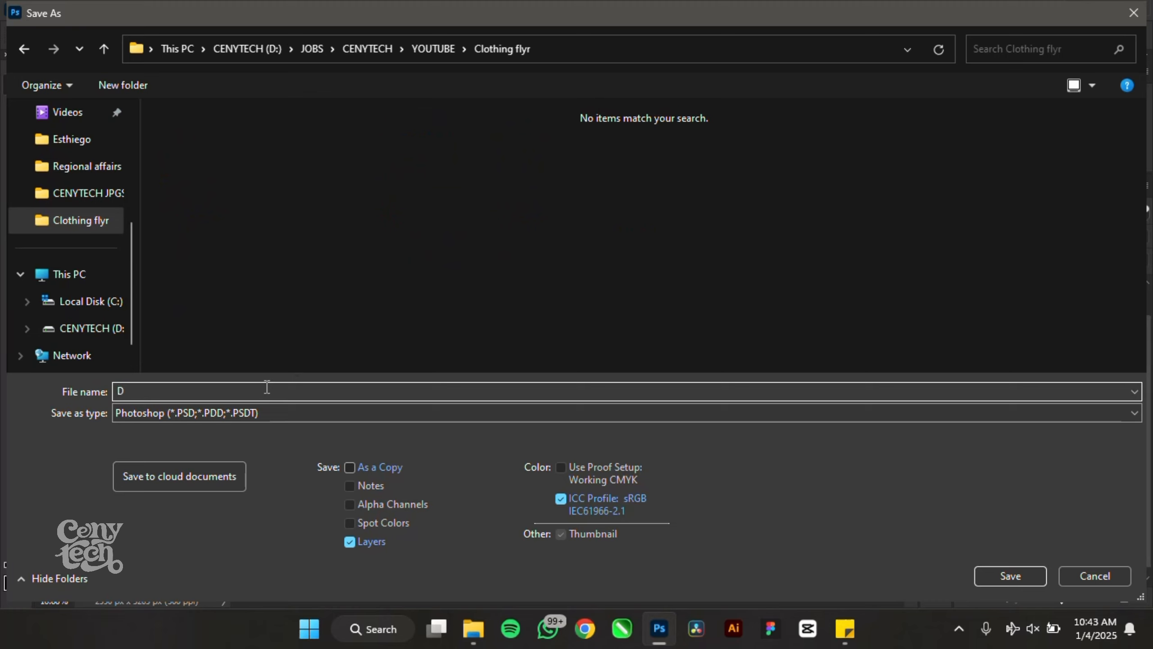
pyautogui.write("re Clothings'")
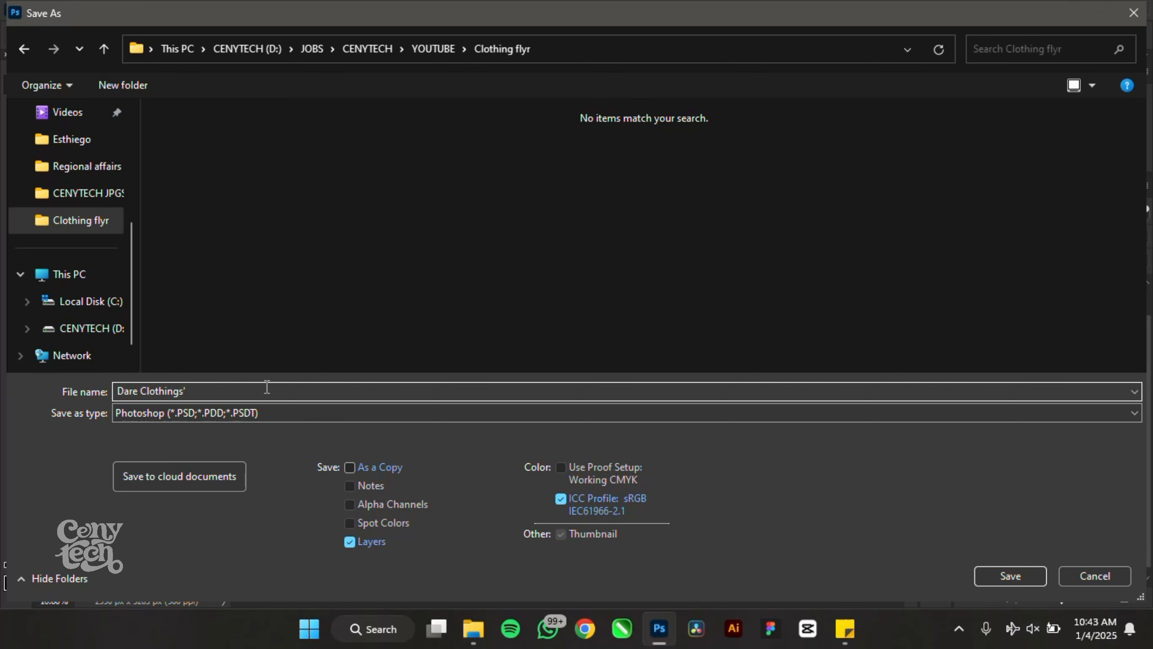
pyautogui.press('Return')
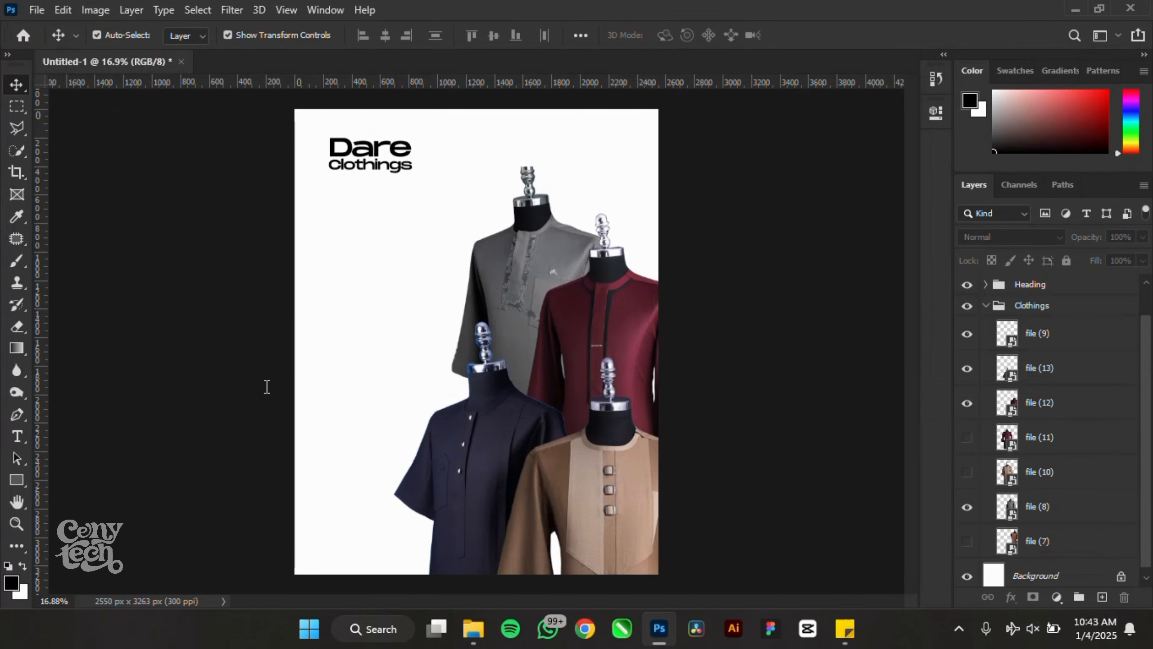
pyautogui.click(761, 164)
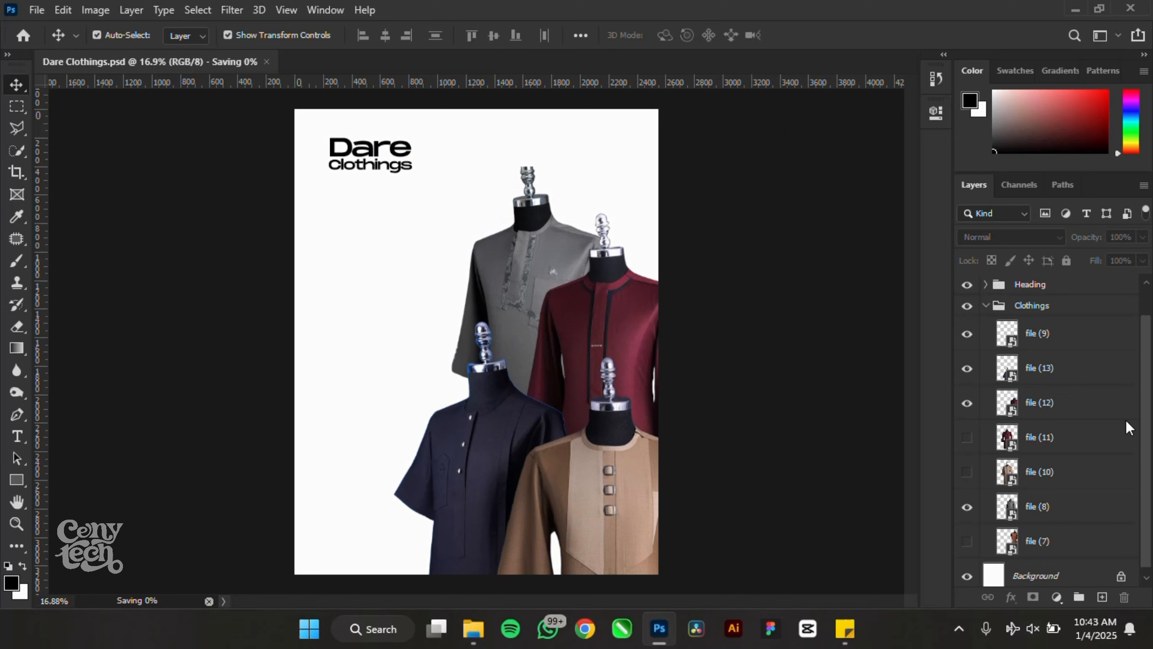
# - Show the LUXURY SENATORS DESIGNS text, left-align it and move it beneath the heading
pyautogui.click(985, 306)
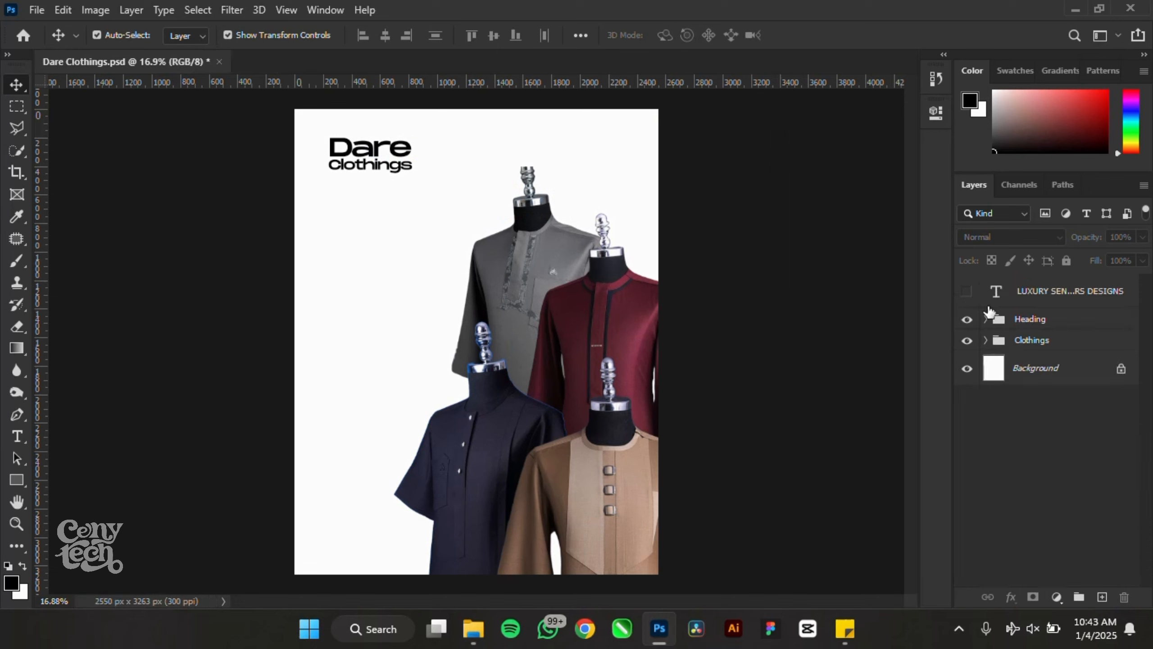
pyautogui.click(967, 292)
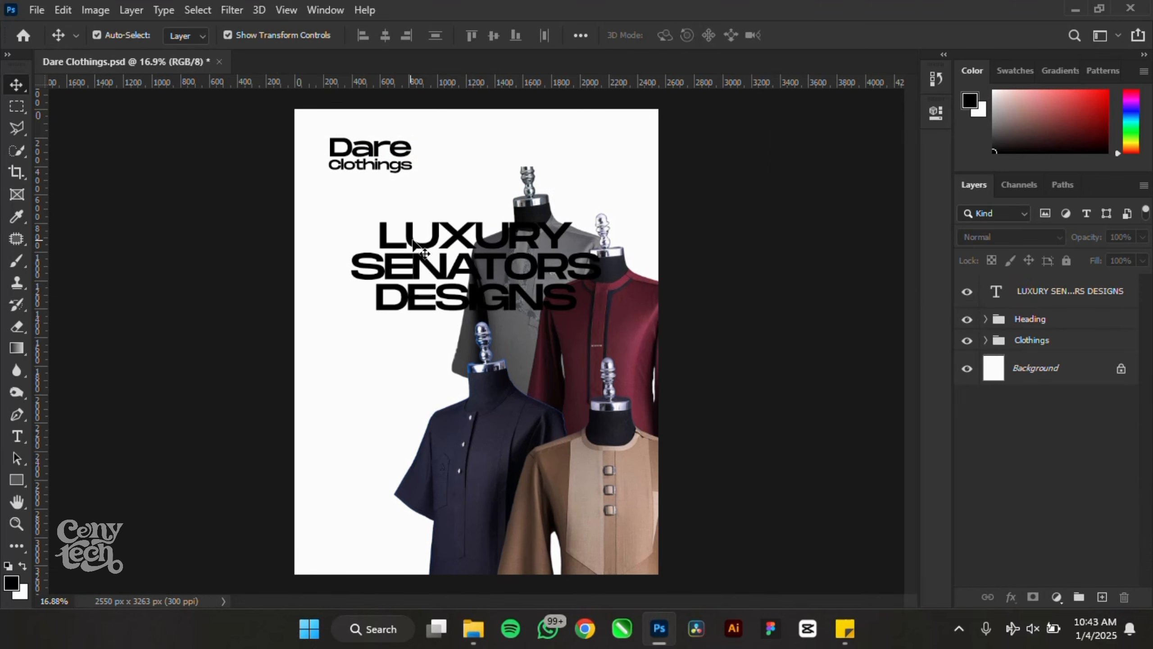
pyautogui.moveTo(413, 244); pyautogui.dragTo(393, 241)
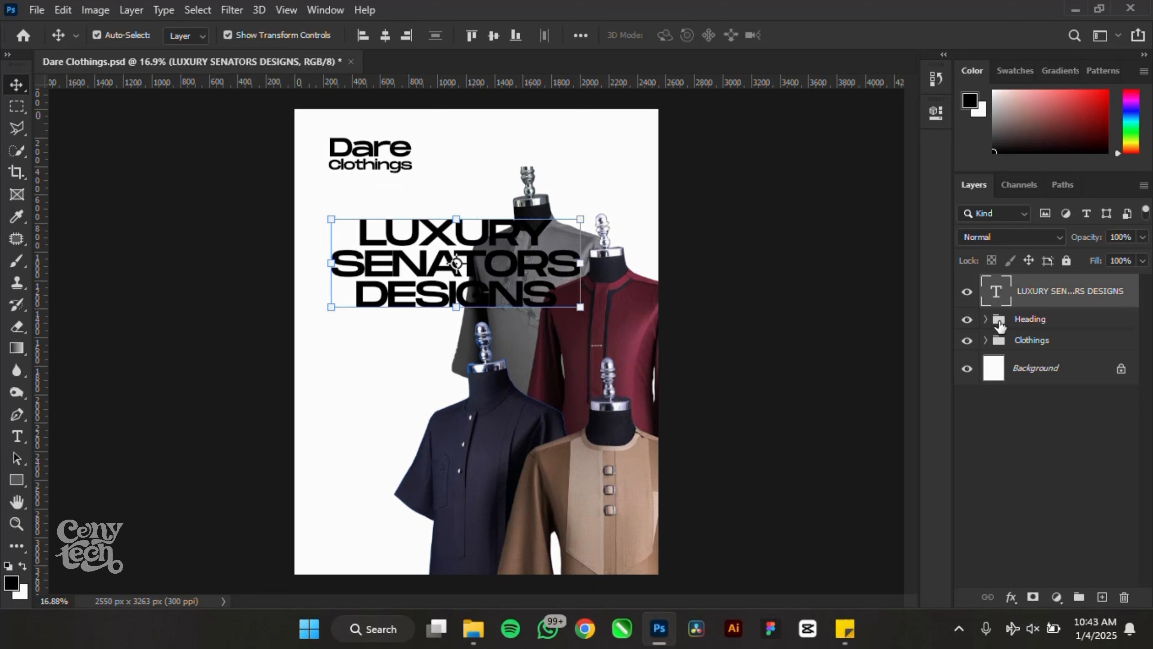
pyautogui.click(935, 113)
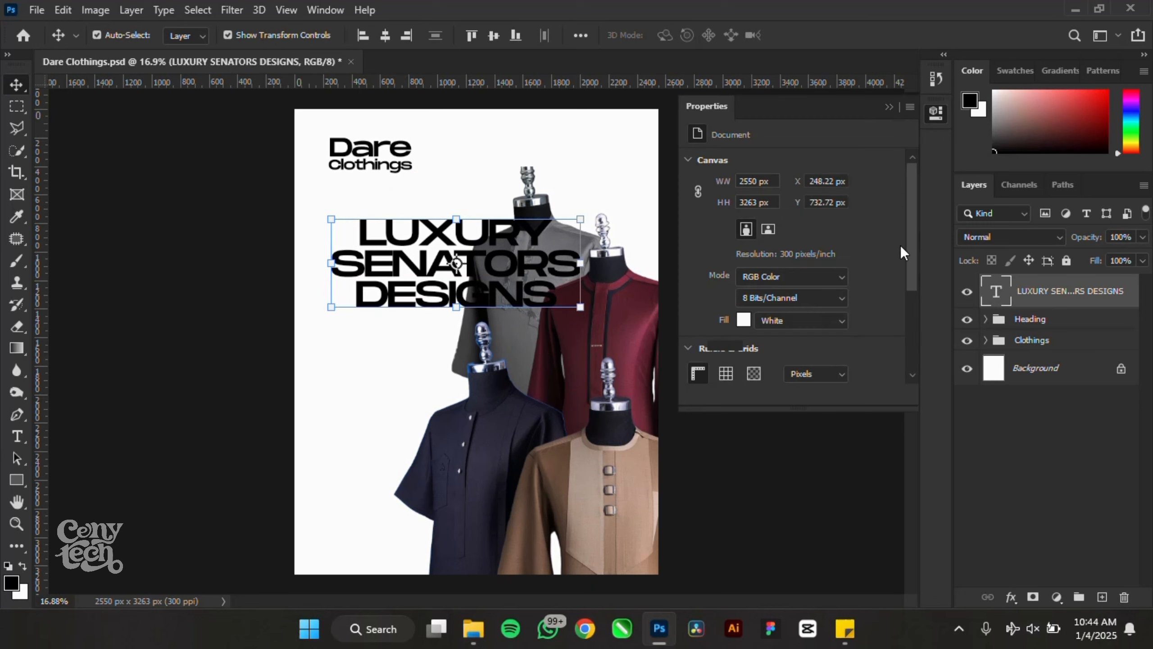
pyautogui.doubleClick(995, 300)
pyautogui.click(598, 35)
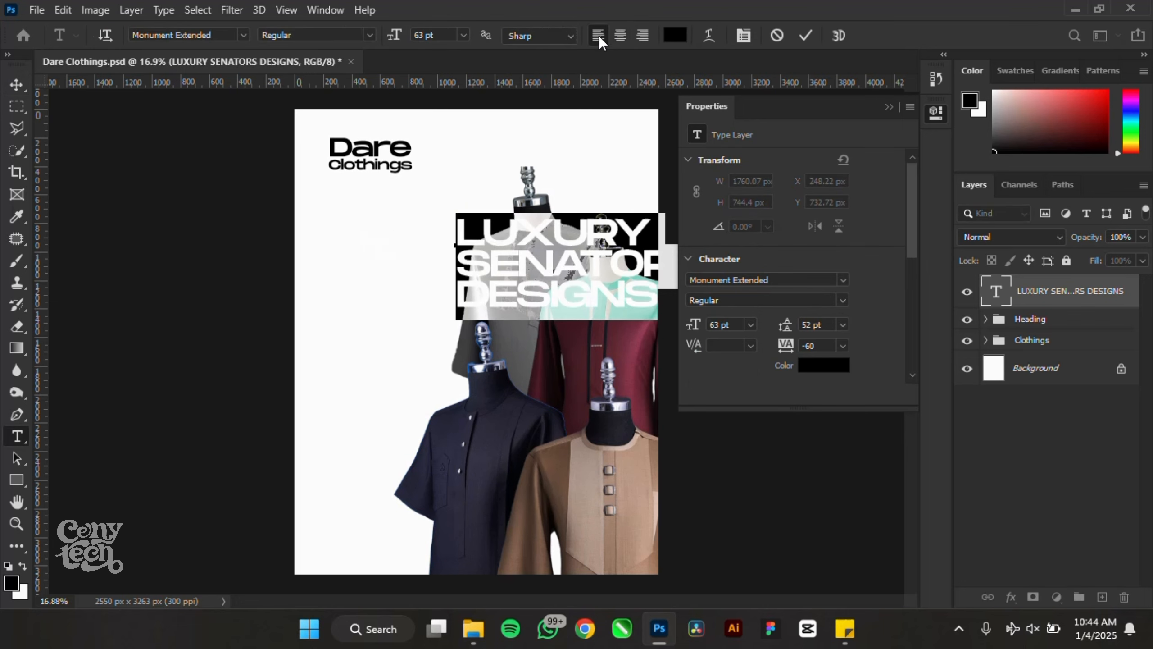
pyautogui.click(21, 86)
pyautogui.moveTo(542, 232); pyautogui.dragTo(410, 223)
pyautogui.click(158, 228)
# - Shrink the four visible garments together to about 87%
pyautogui.scroll(-3, 530, 328)
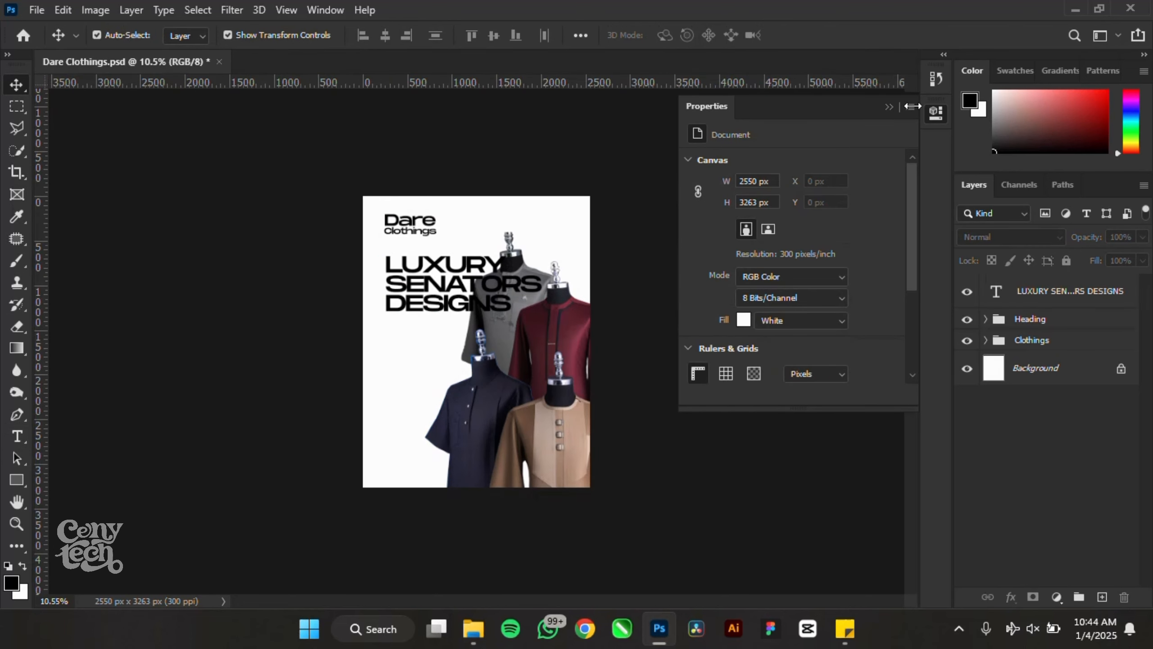
pyautogui.click(889, 106)
pyautogui.scroll(4, 460, 324)
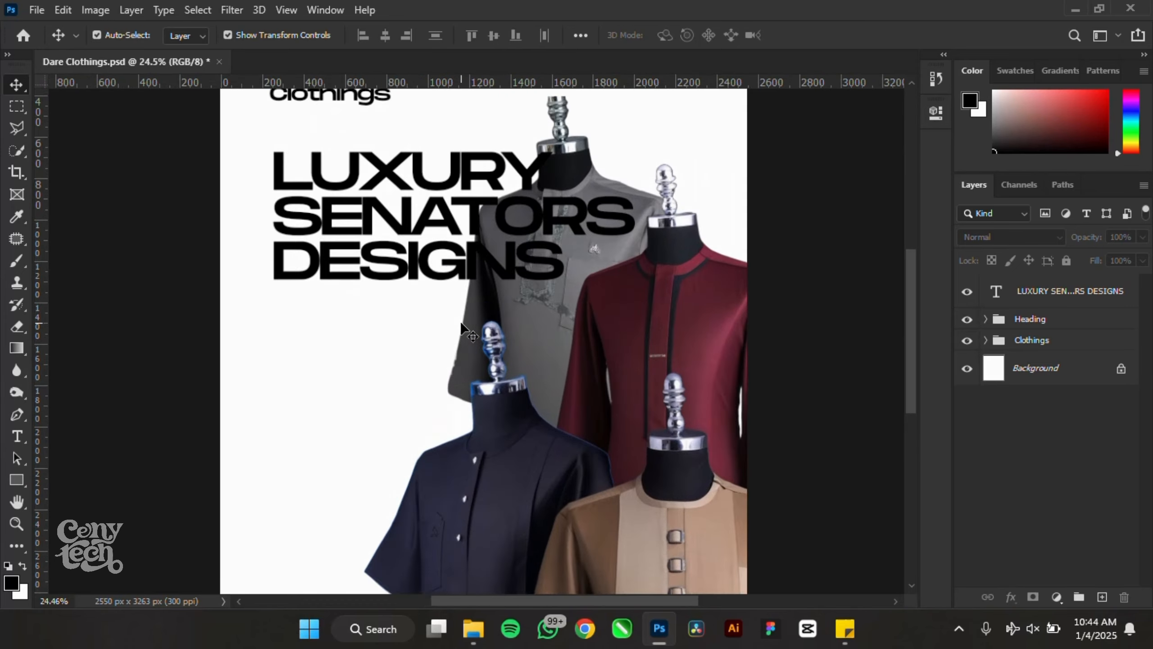
pyautogui.scroll(1, 460, 324)
pyautogui.hotkey('ctrl', '0')
pyautogui.moveTo(847, 304); pyautogui.dragTo(463, 487)
pyautogui.moveTo(393, 162); pyautogui.dragTo(437, 221)
pyautogui.click(836, 35)
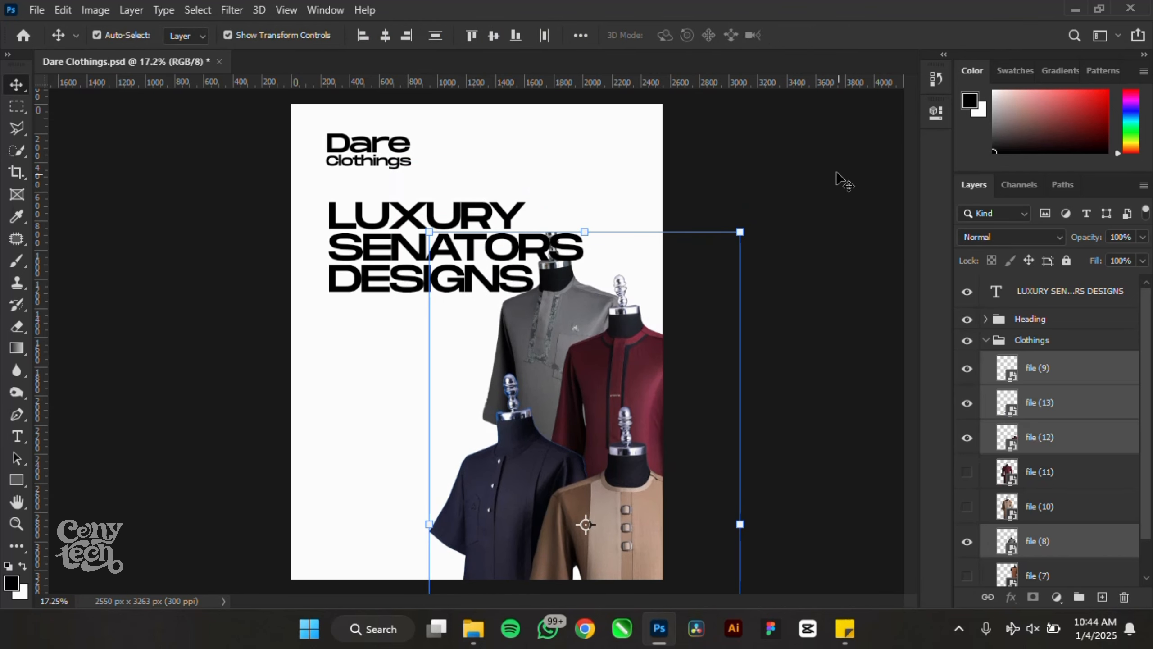
pyautogui.click(838, 180)
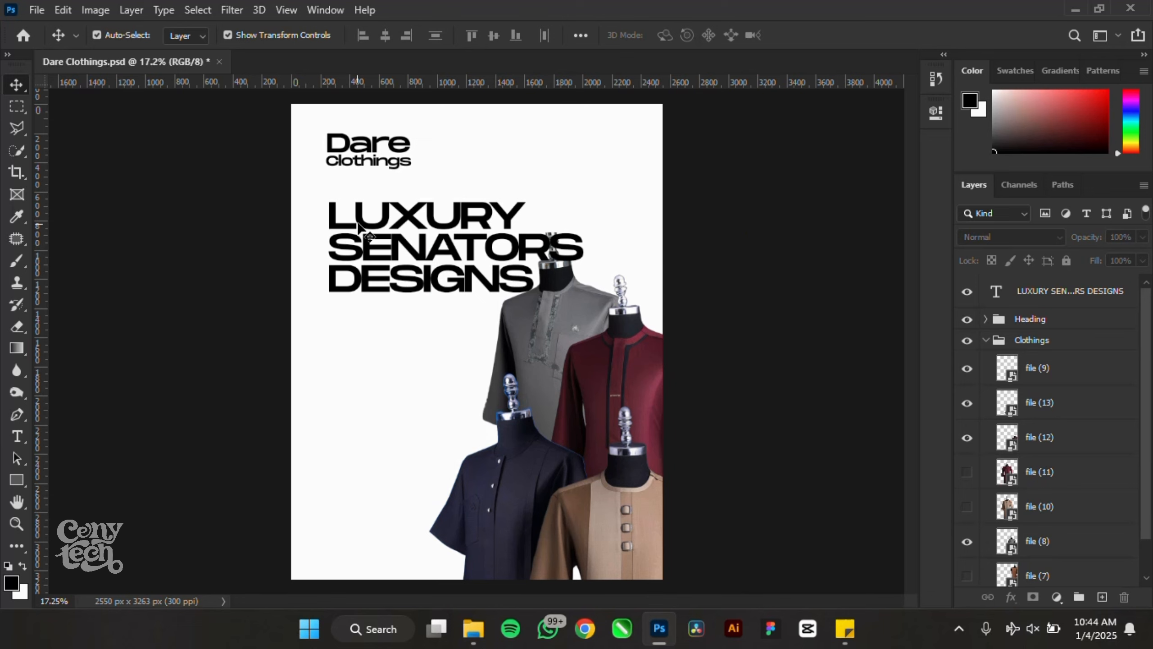
# - Line the text up with the heading's left edge and duplicate it downward
pyautogui.moveTo(358, 225); pyautogui.dragTo(363, 227)
pyautogui.click(762, 268)
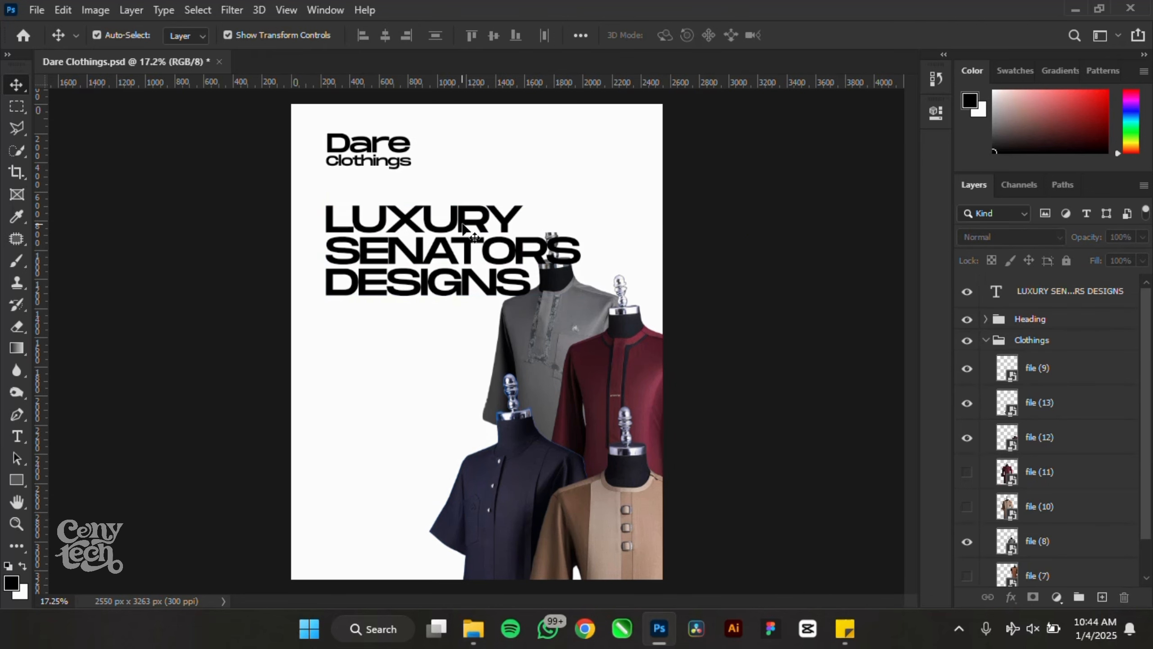
pyautogui.scroll(-2, 296, 185)
pyautogui.scroll(4, 498, 490)
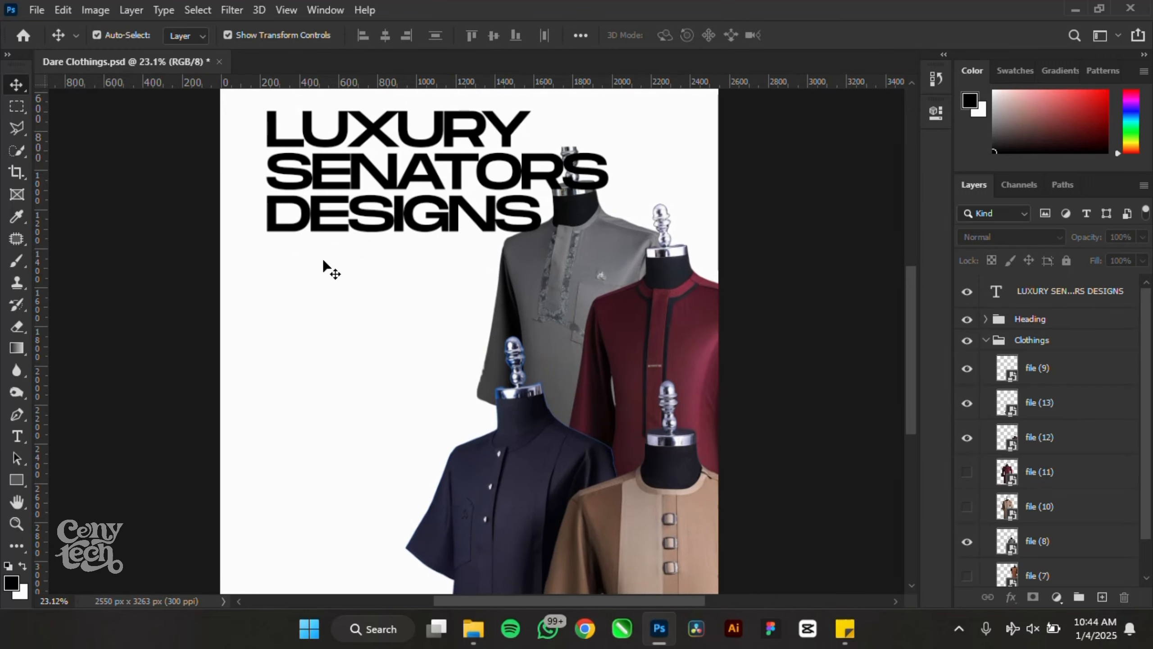
pyautogui.moveTo(321, 167); pyautogui.dragTo(301, 356)
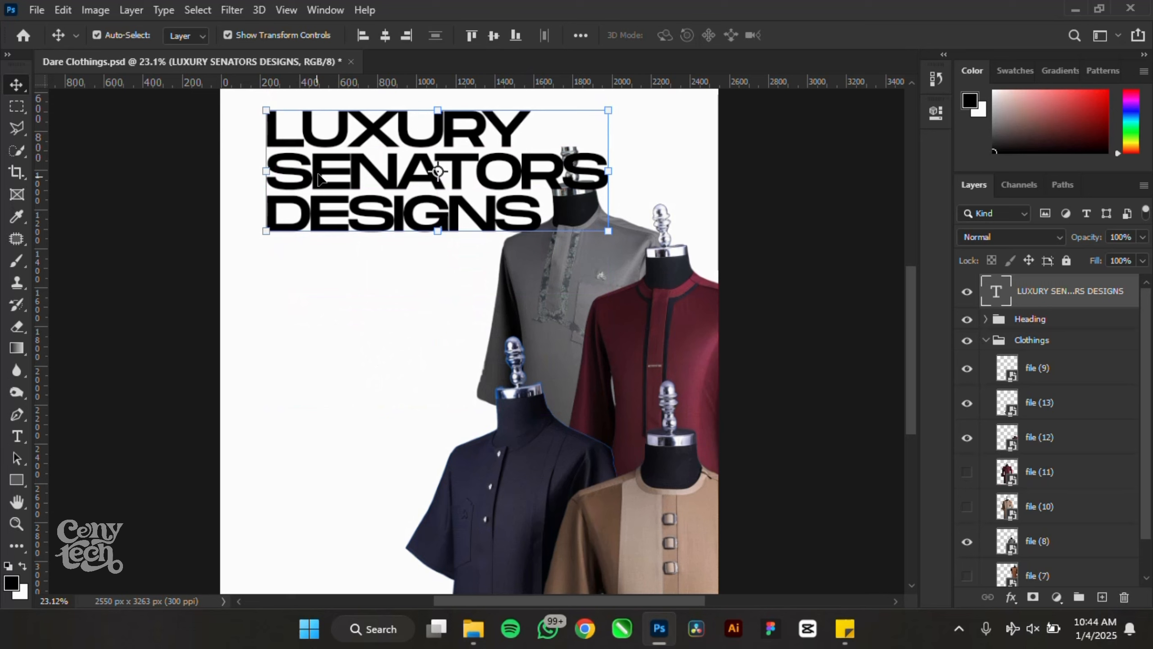
# - Place the copy below the original at 29 pt and delete its LUXURY and DESIGNS words
pyautogui.moveTo(318, 178); pyautogui.dragTo(318, 355)
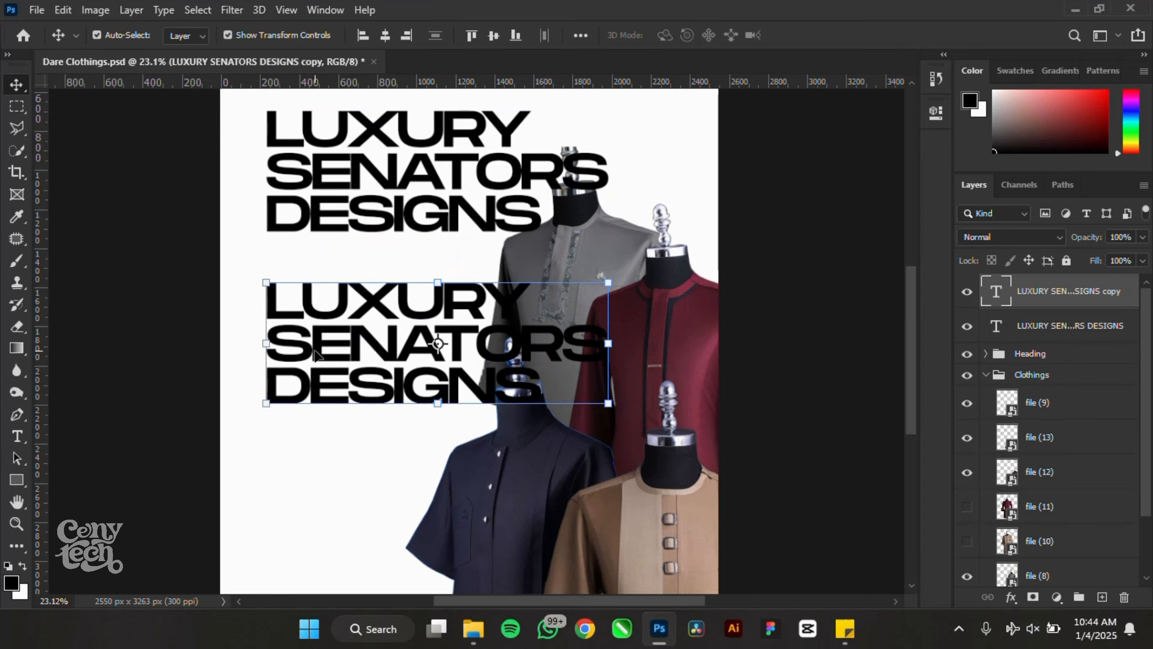
pyautogui.doubleClick(318, 355)
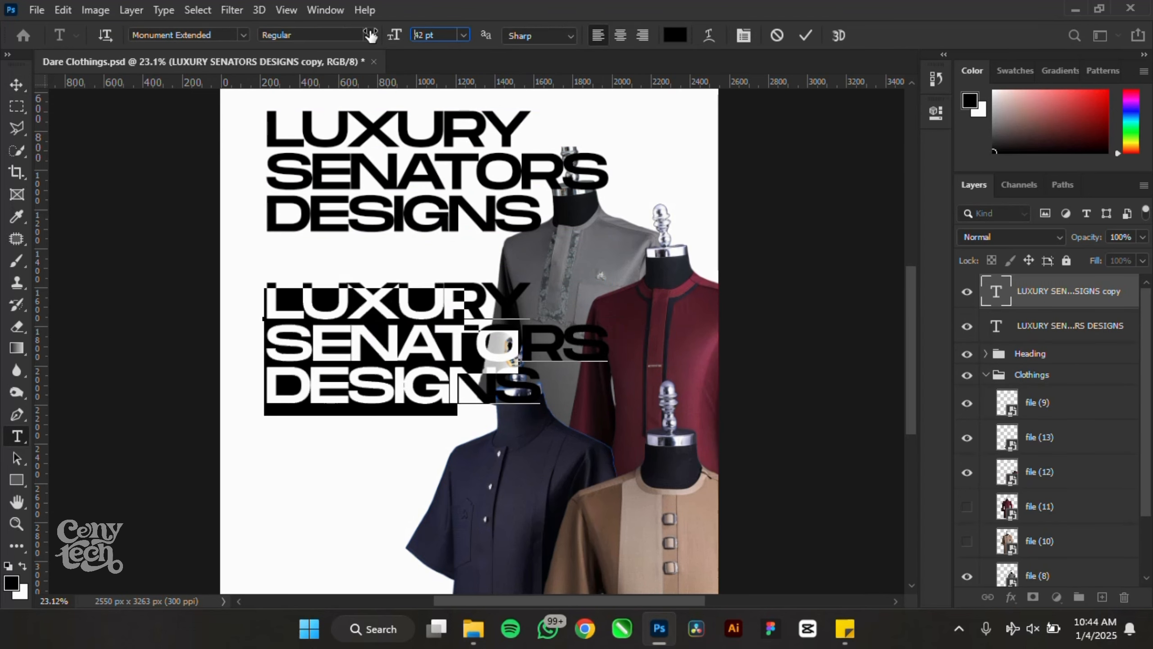
pyautogui.moveTo(370, 36); pyautogui.dragTo(361, 35)
pyautogui.scroll(3, 338, 388)
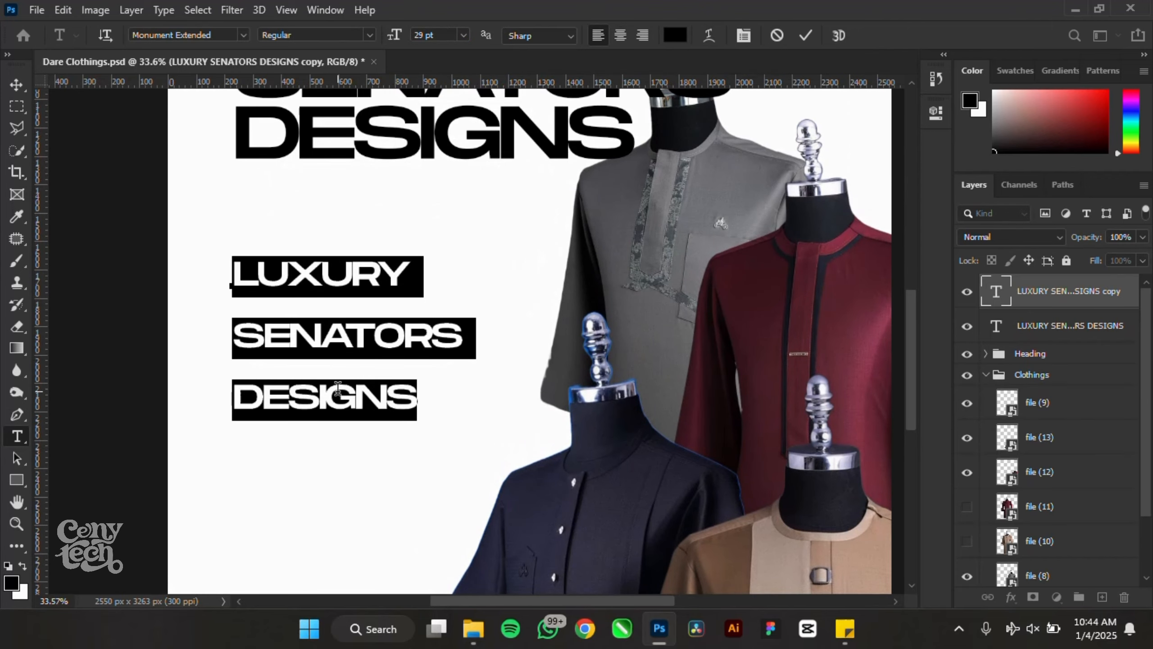
pyautogui.moveTo(420, 381); pyautogui.dragTo(161, 391)
pyautogui.press('BackSpace')
pyautogui.press('BackSpace')
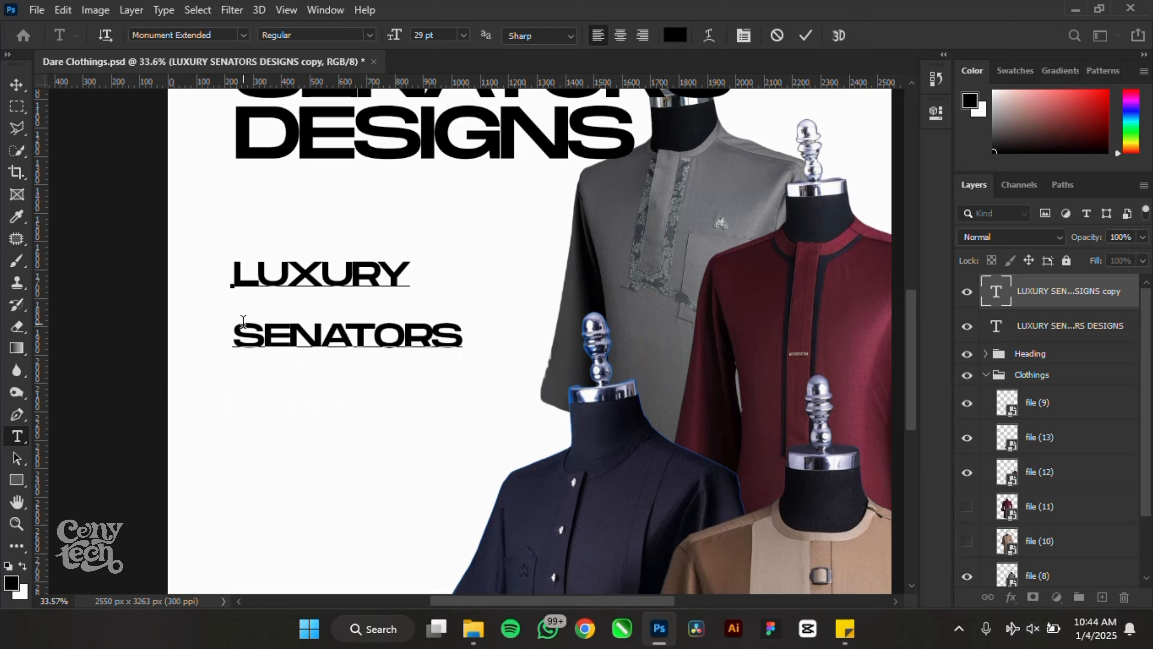
pyautogui.moveTo(243, 320); pyautogui.dragTo(212, 264)
# - Add KAFTANS, AGBADA and ANKARA lines after SENATORS in the copied text
pyautogui.press('BackSpace')
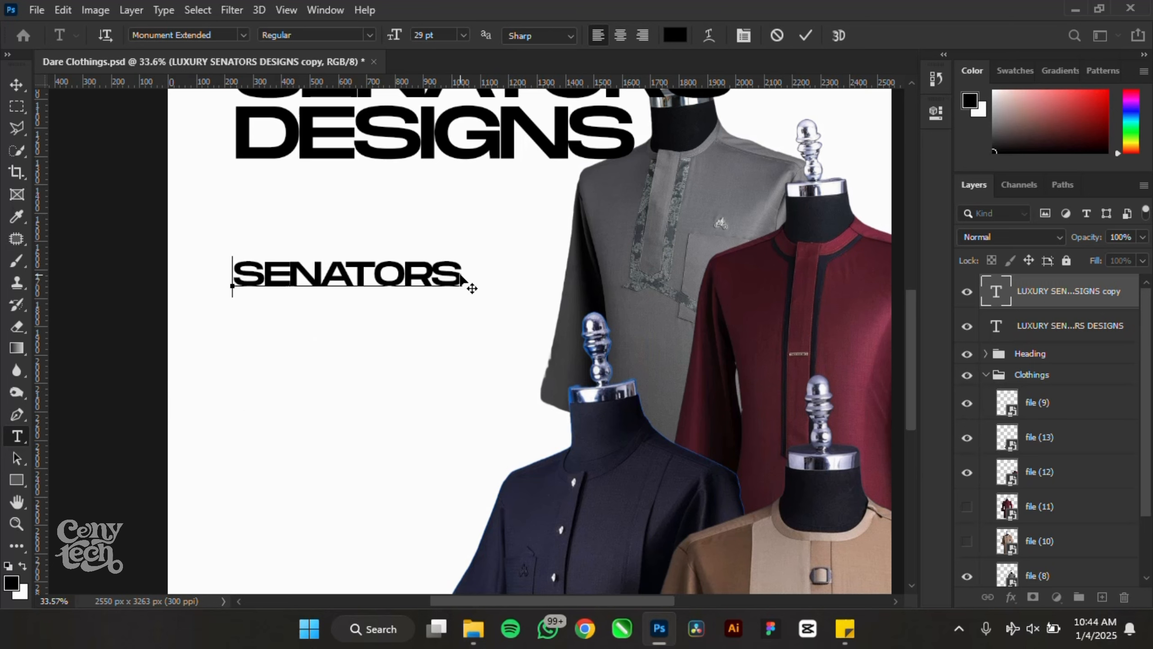
pyautogui.click(461, 272)
pyautogui.write('KAFT')
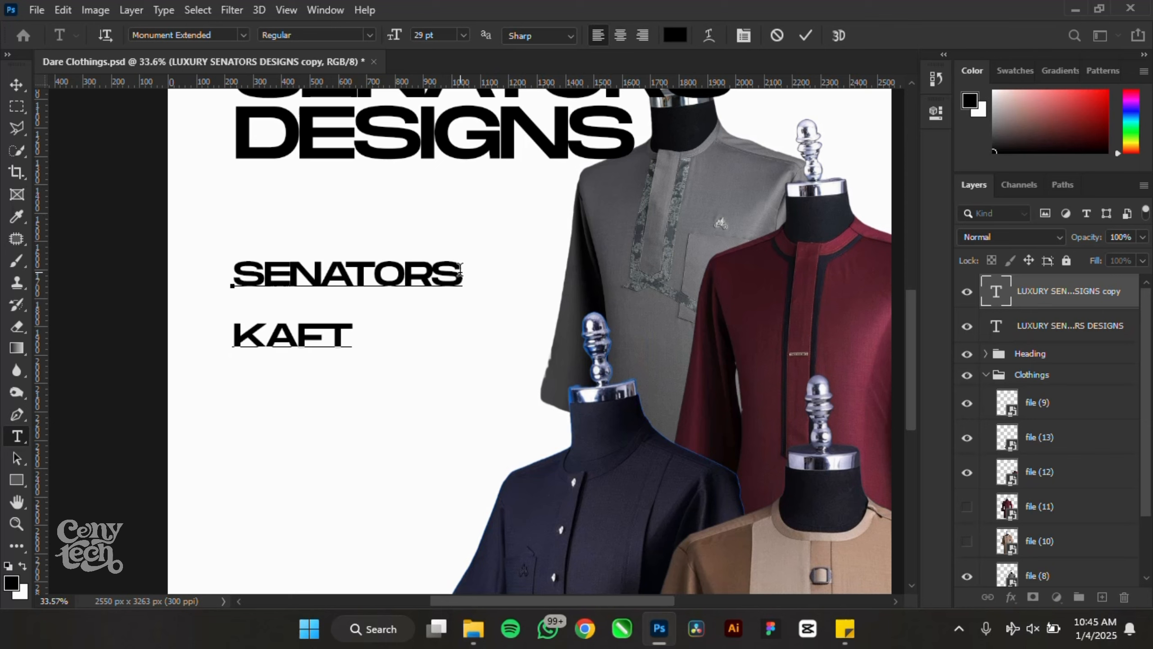
pyautogui.write('ANS')
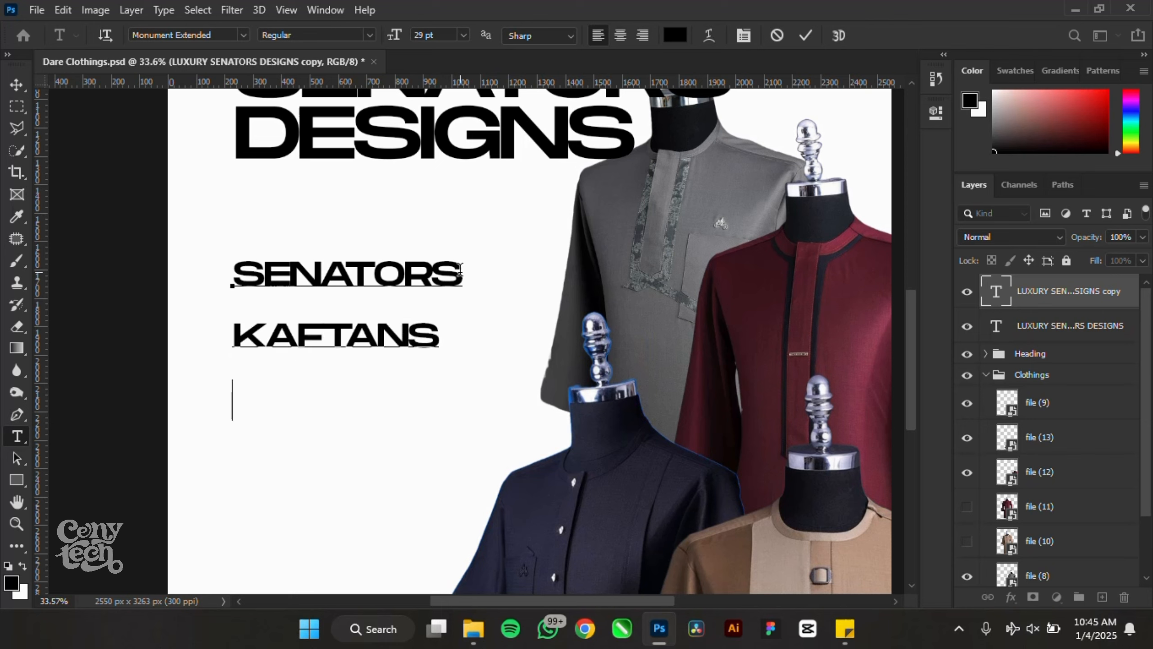
pyautogui.press('Return')
pyautogui.write('AGBADA ')
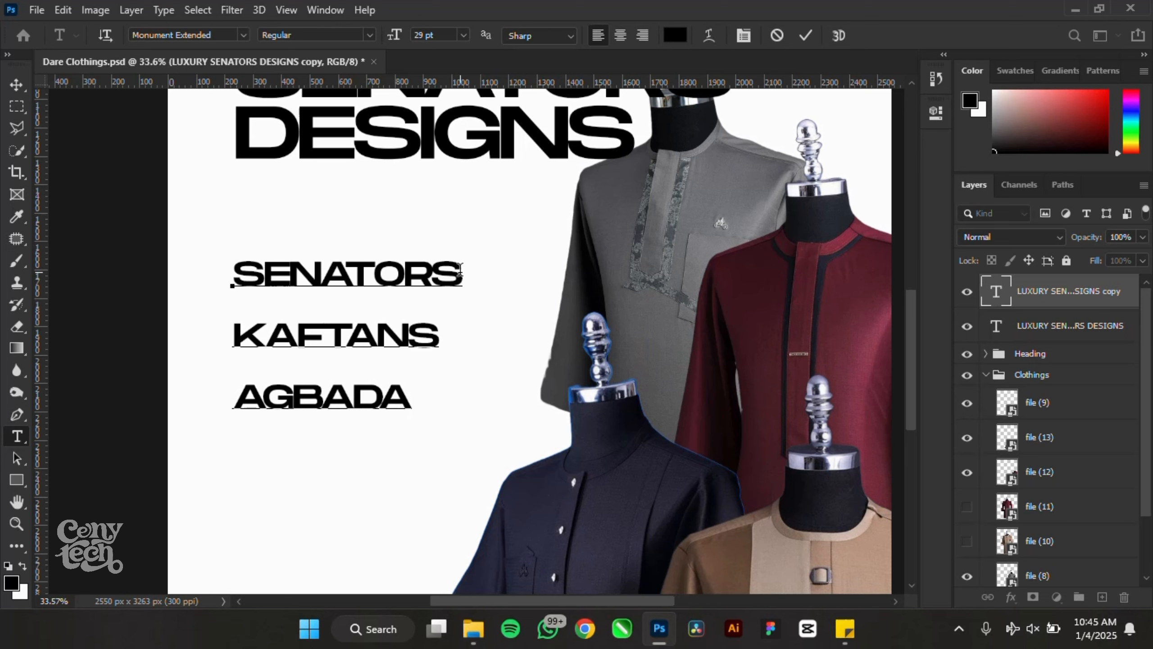
pyautogui.write('ANKARA')
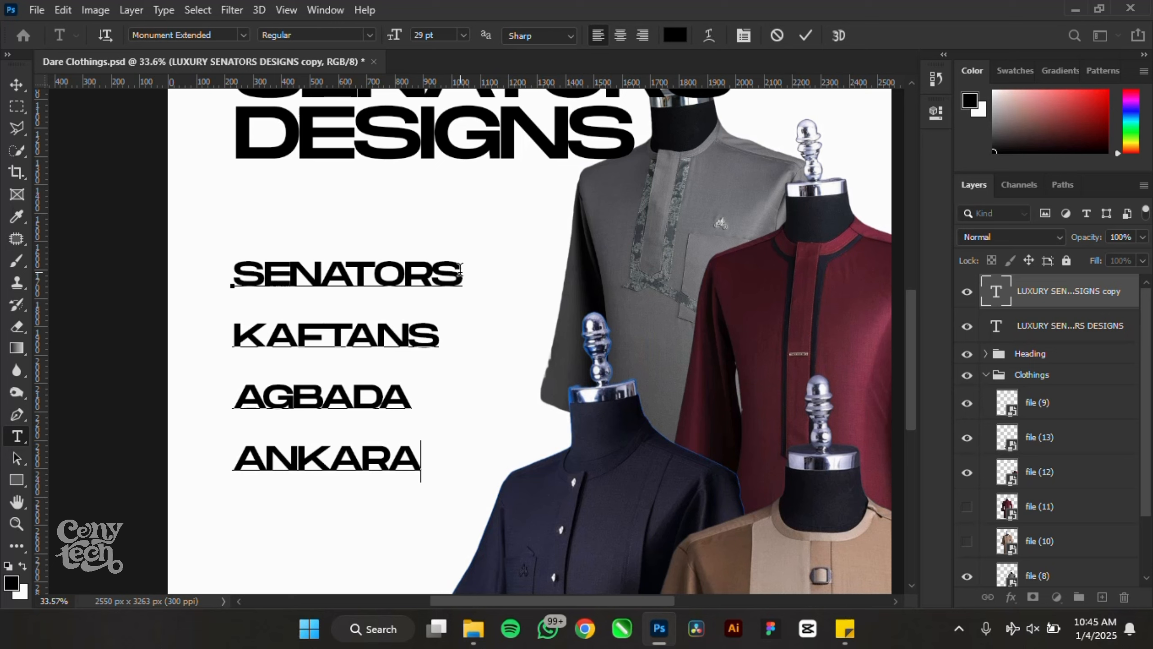
# - Tighten the four-line services list's leading to 36 pt
pyautogui.hotkey('ctrl', 'a')
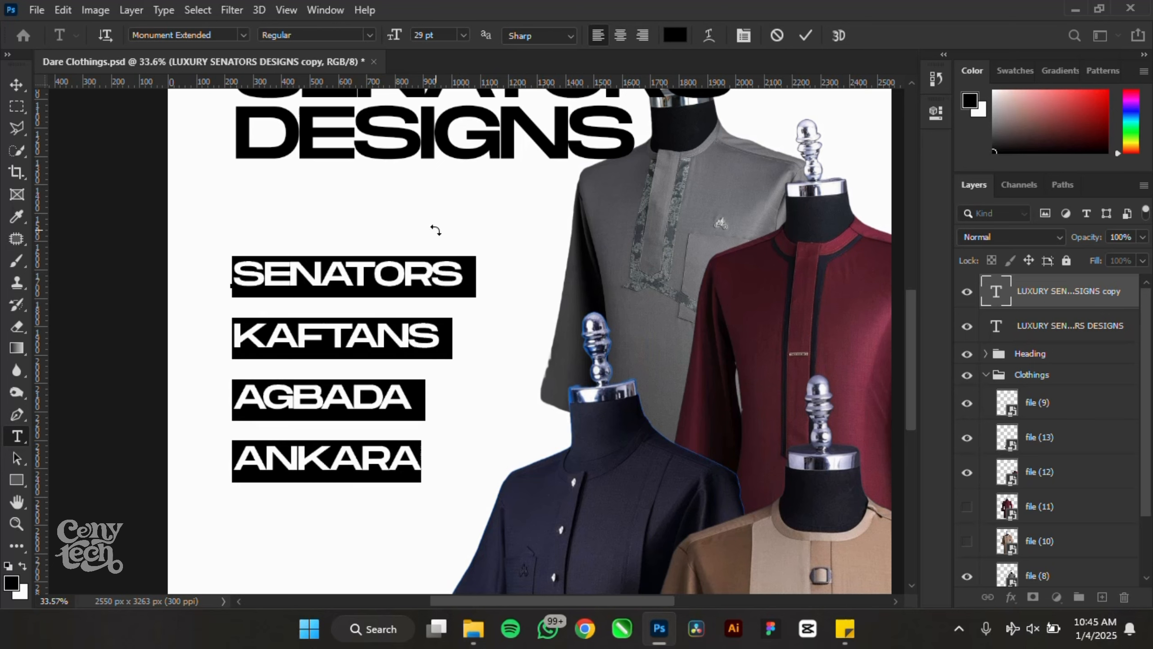
pyautogui.click(935, 113)
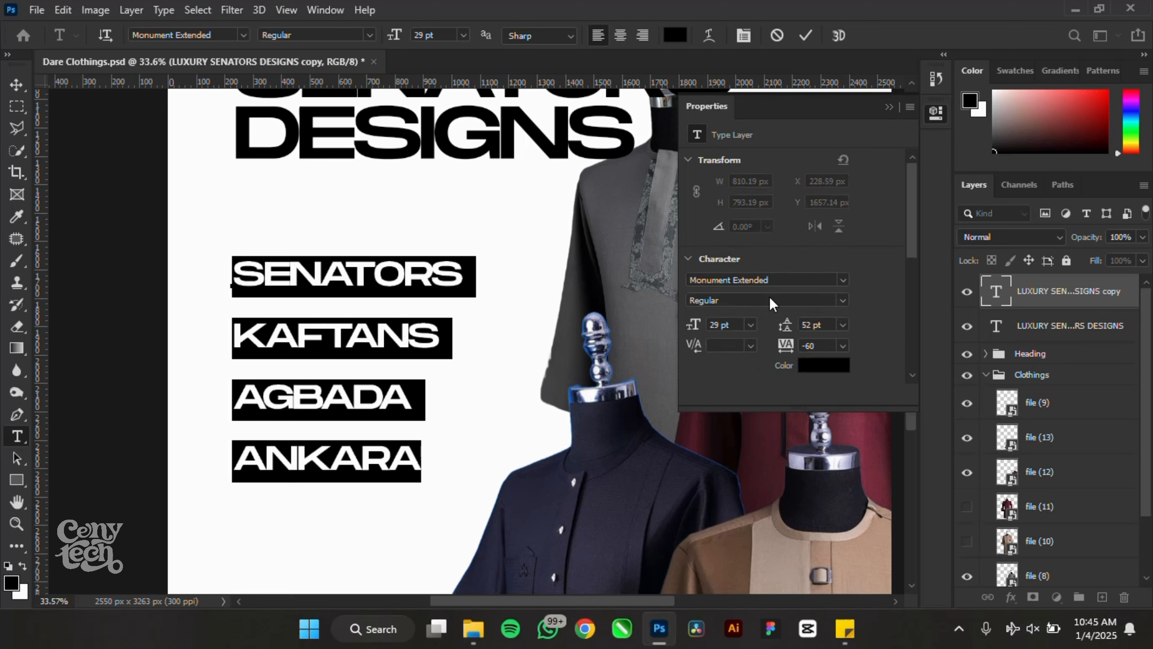
pyautogui.moveTo(785, 331); pyautogui.dragTo(770, 333)
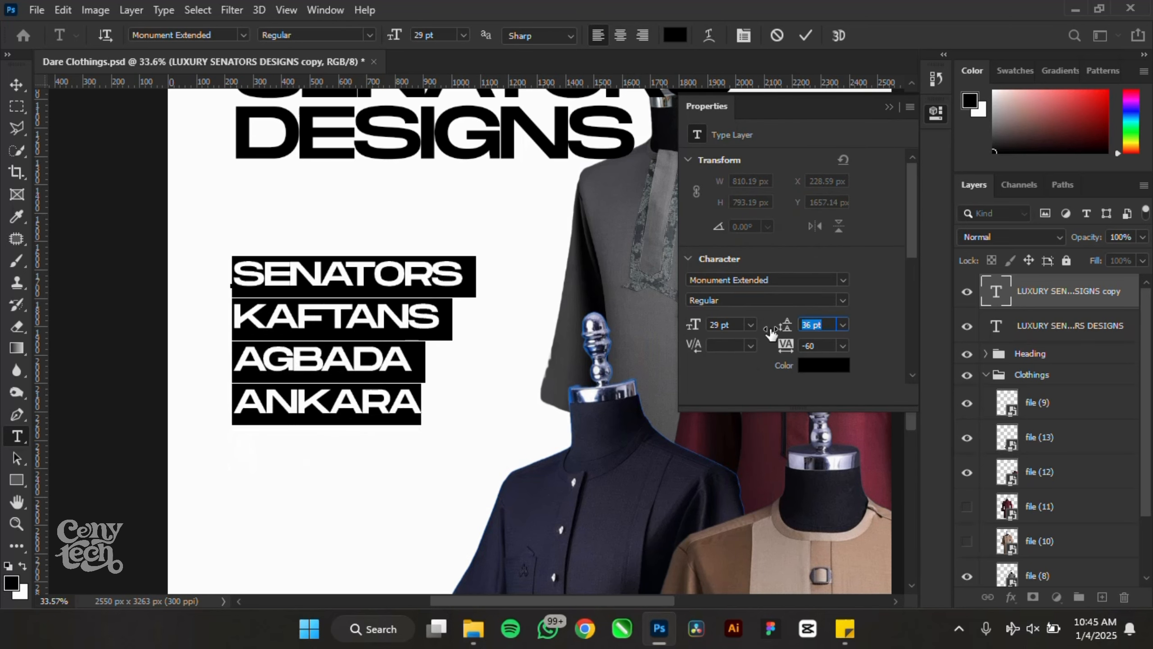
pyautogui.click(808, 36)
# - Reset the services list's tracking to 0 and reselect the list
pyautogui.press('v')
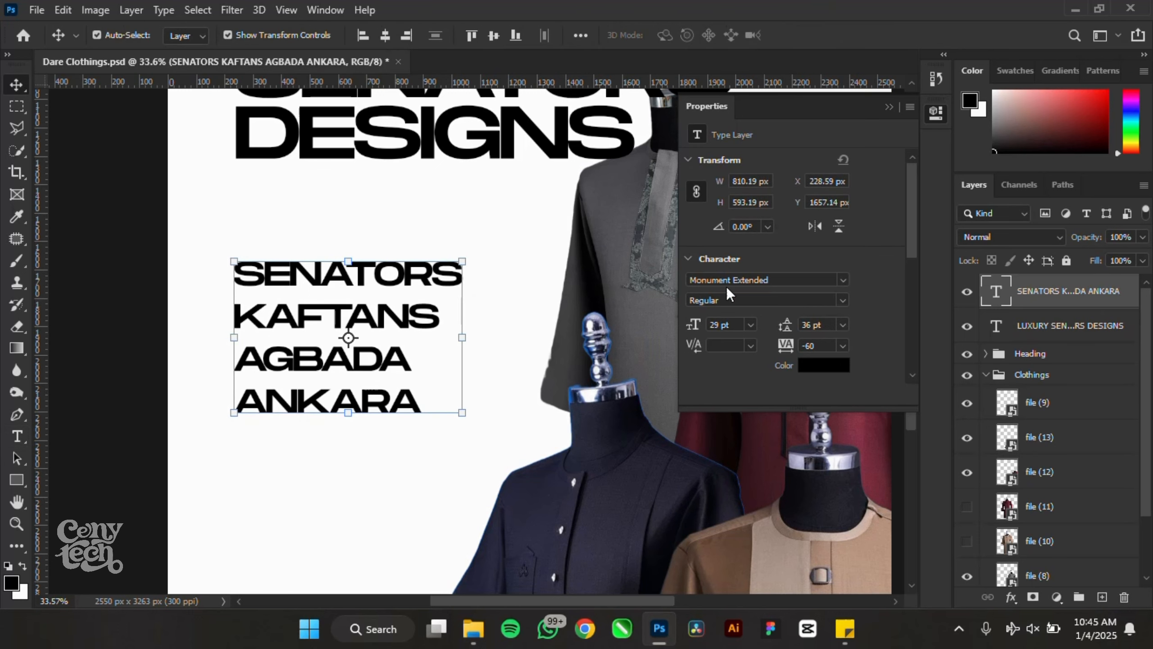
pyautogui.moveTo(784, 346); pyautogui.dragTo(788, 348)
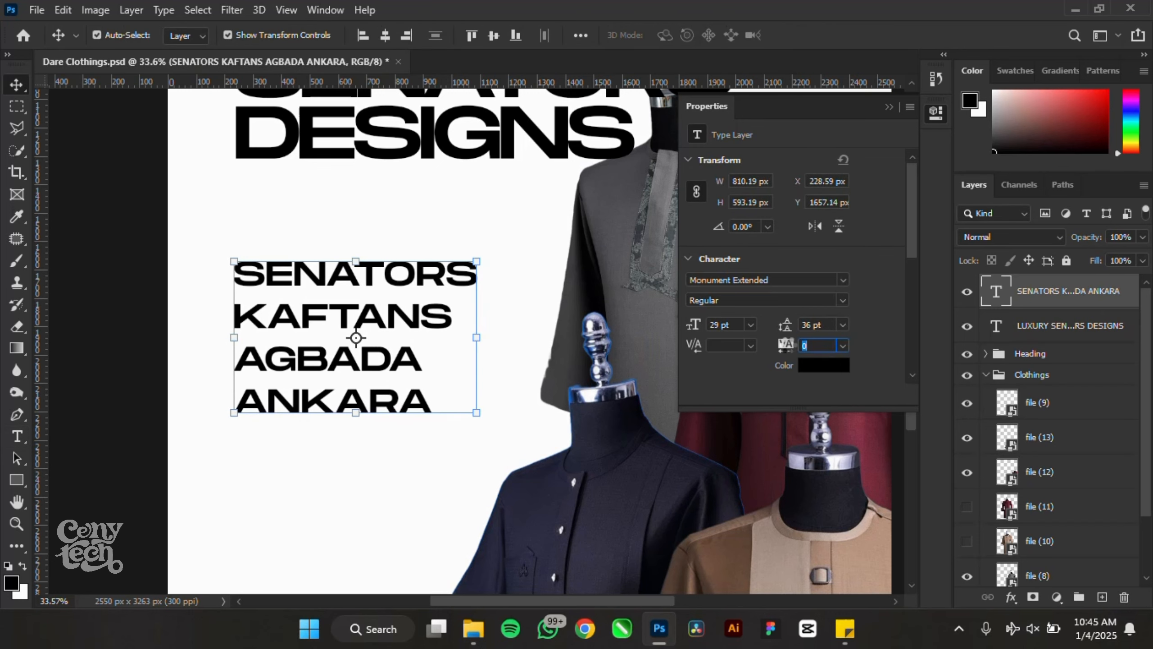
pyautogui.click(187, 275)
pyautogui.scroll(-5, 324, 214)
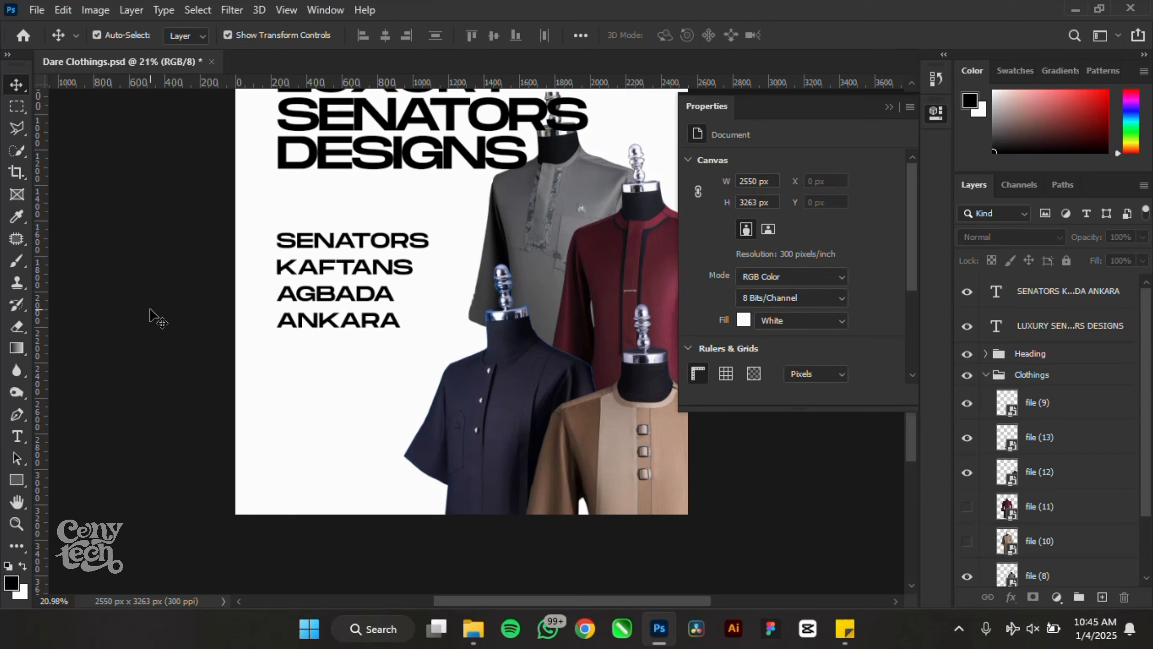
pyautogui.scroll(-5, 150, 311)
pyautogui.scroll(5, 447, 488)
pyautogui.moveTo(443, 476); pyautogui.dragTo(410, 344)
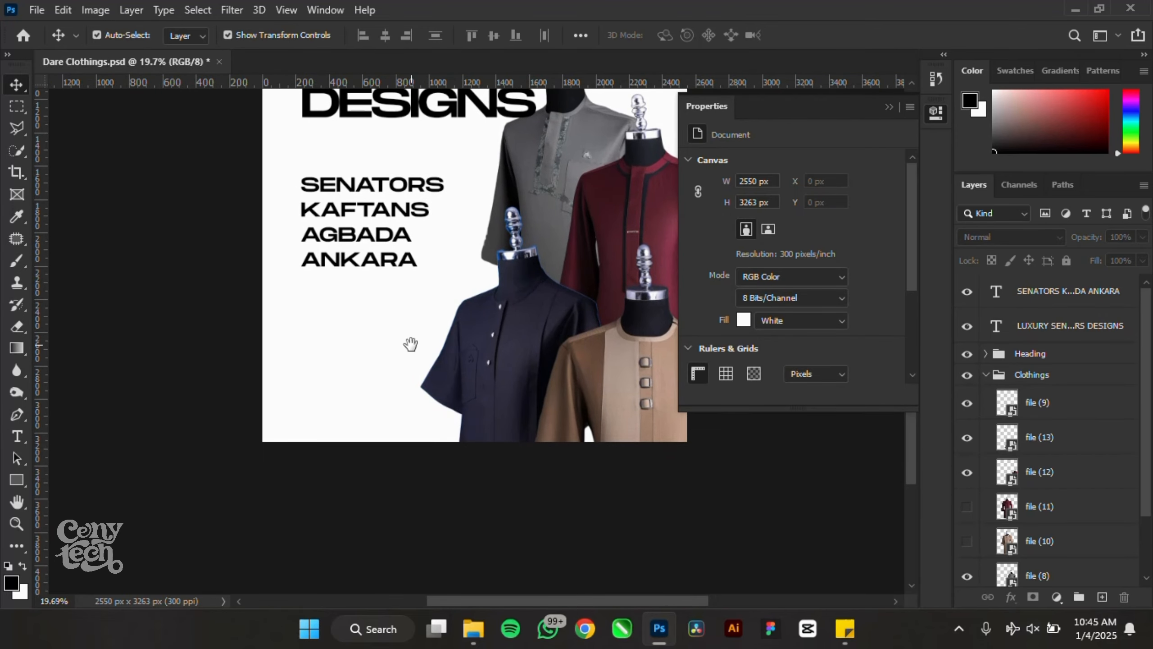
pyautogui.scroll(4, 304, 168)
pyautogui.click(424, 226)
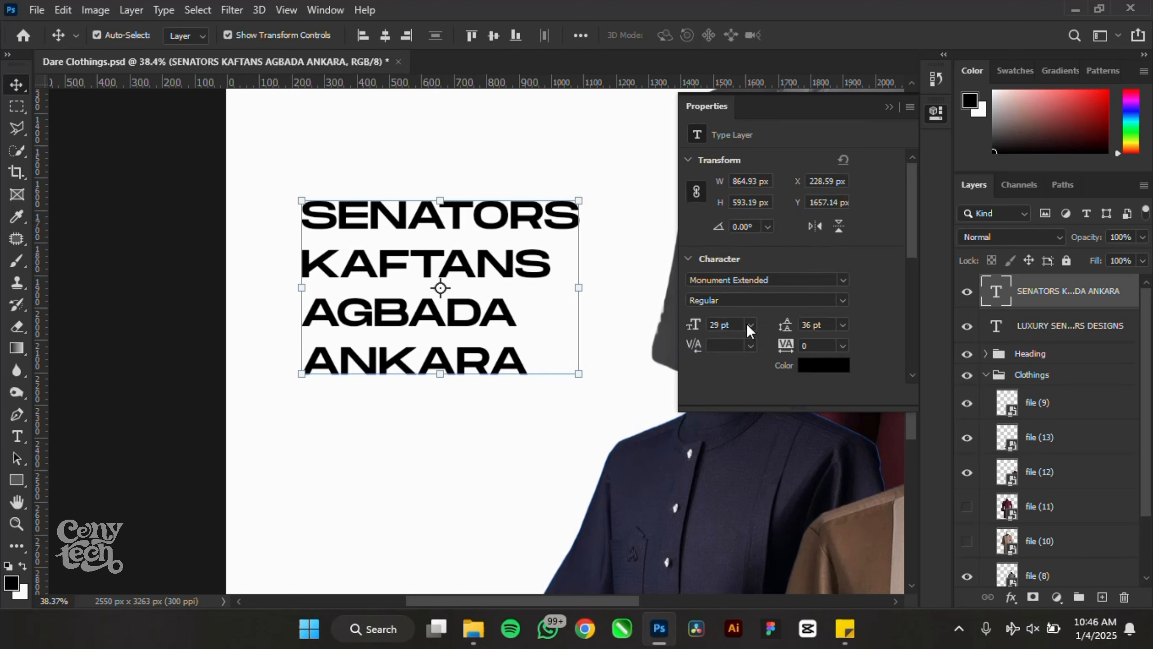
# - Set the services list to 24 pt with 27 pt leading and close Properties
pyautogui.moveTo(690, 327); pyautogui.dragTo(681, 325)
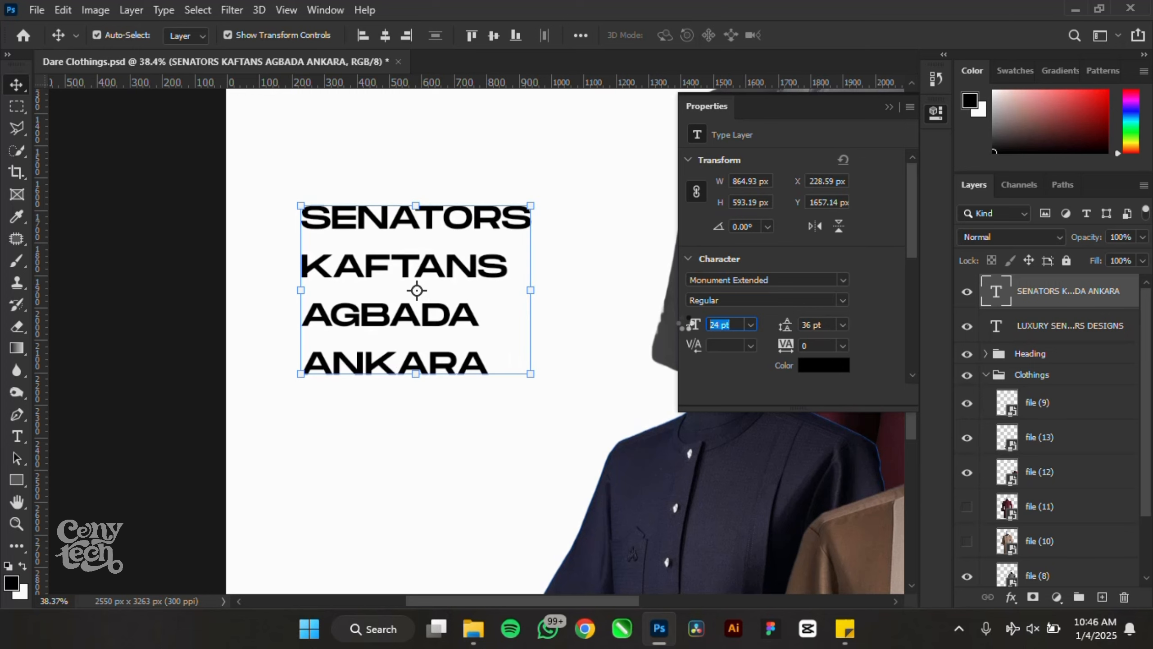
pyautogui.moveTo(785, 326); pyautogui.dragTo(781, 329)
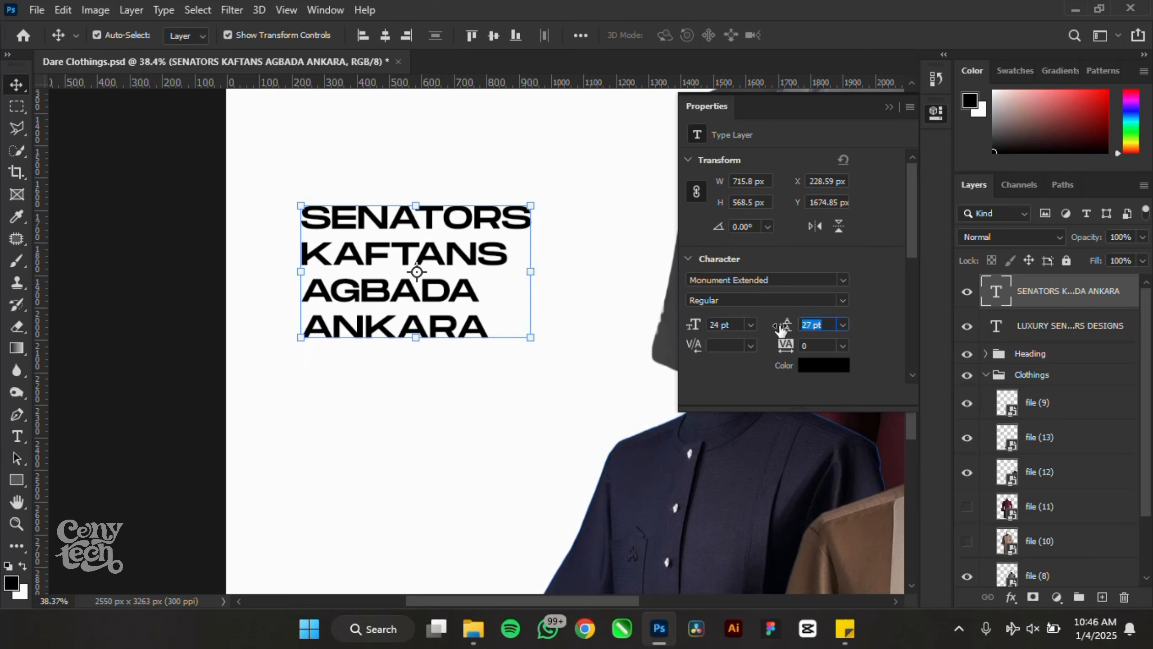
pyautogui.click(130, 267)
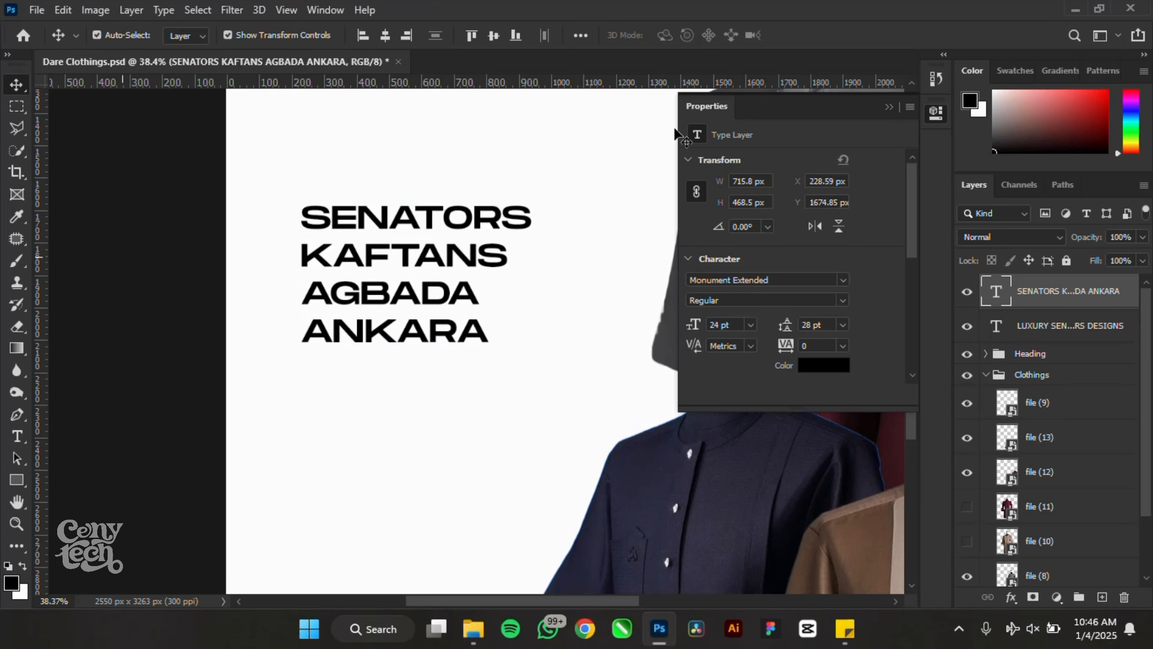
pyautogui.click(890, 108)
pyautogui.moveTo(416, 223); pyautogui.dragTo(406, 159)
pyautogui.hotkey('ctrl', 'z')
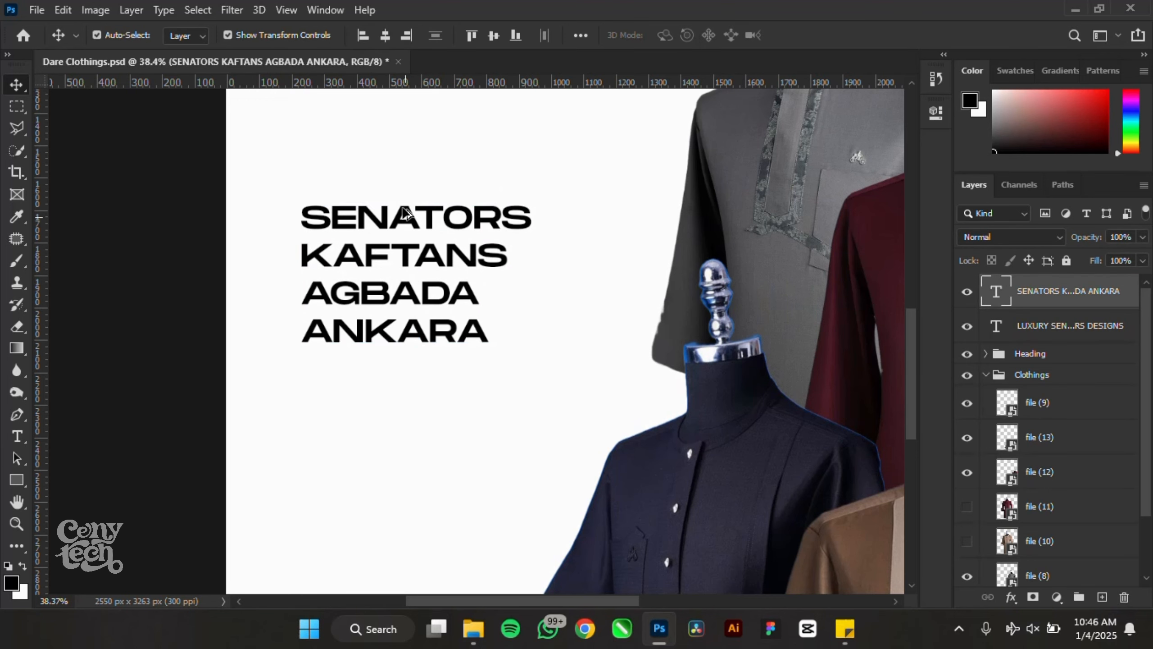
# - Duplicate the list, retype it as 'OUR SERVICES:' and scale it to about 54% above the list
pyautogui.moveTo(401, 224); pyautogui.dragTo(397, 142)
pyautogui.doubleClick(398, 143)
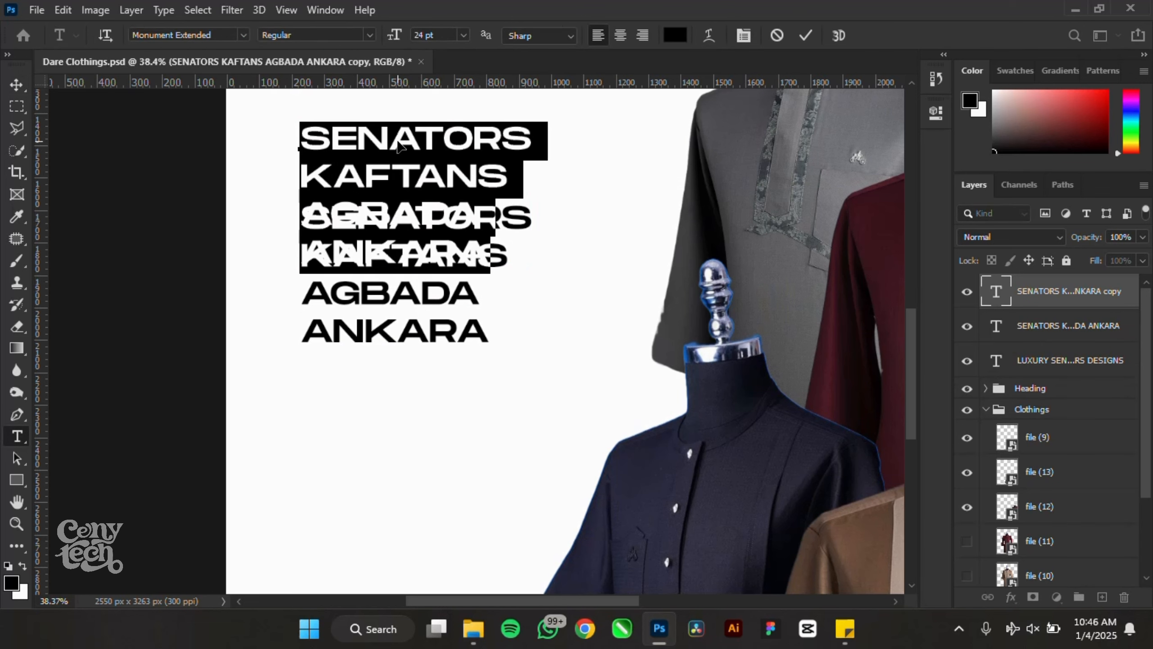
pyautogui.write('OUR ')
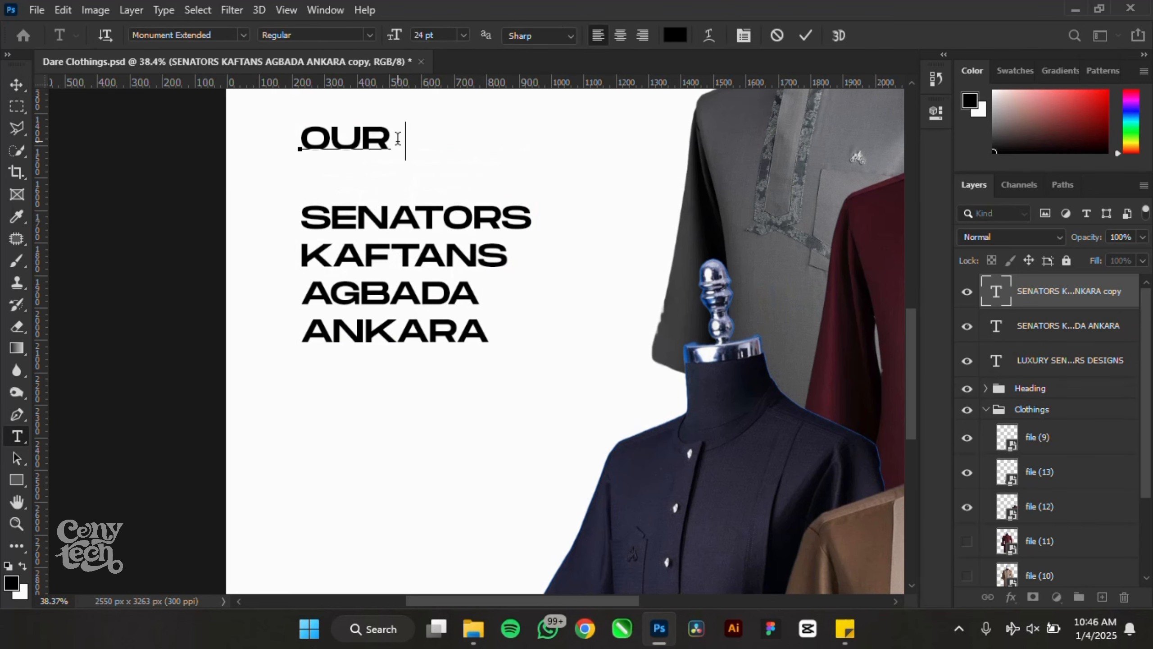
pyautogui.write('SERVICES')
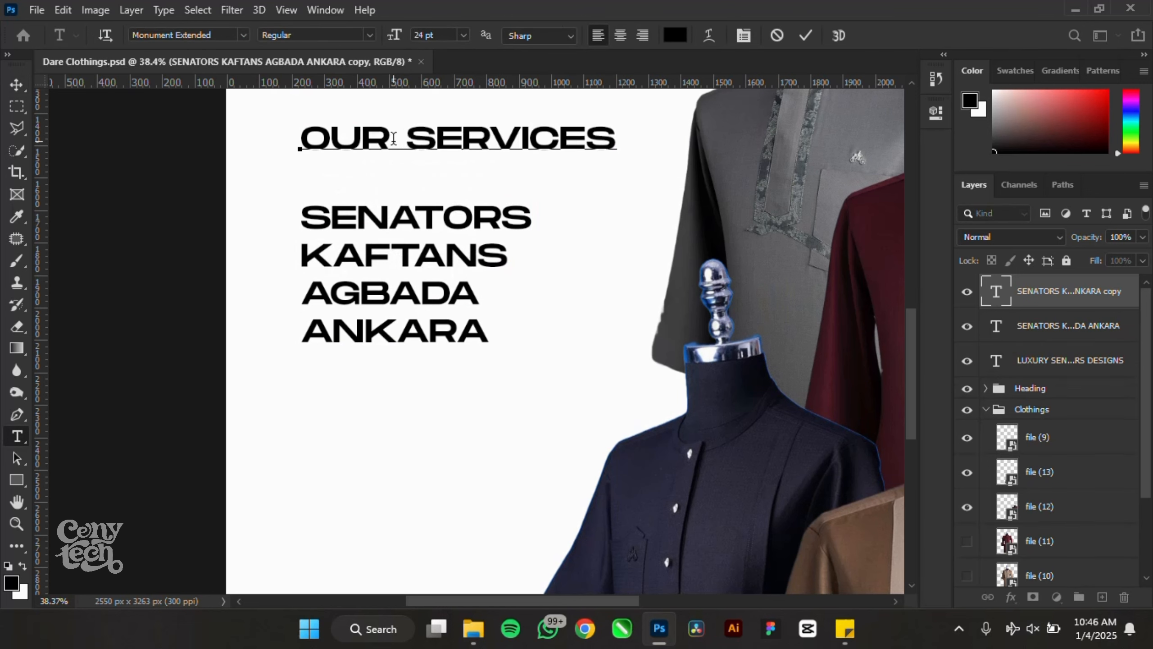
pyautogui.write(':')
pyautogui.click(22, 87)
pyautogui.moveTo(419, 140); pyautogui.dragTo(403, 169)
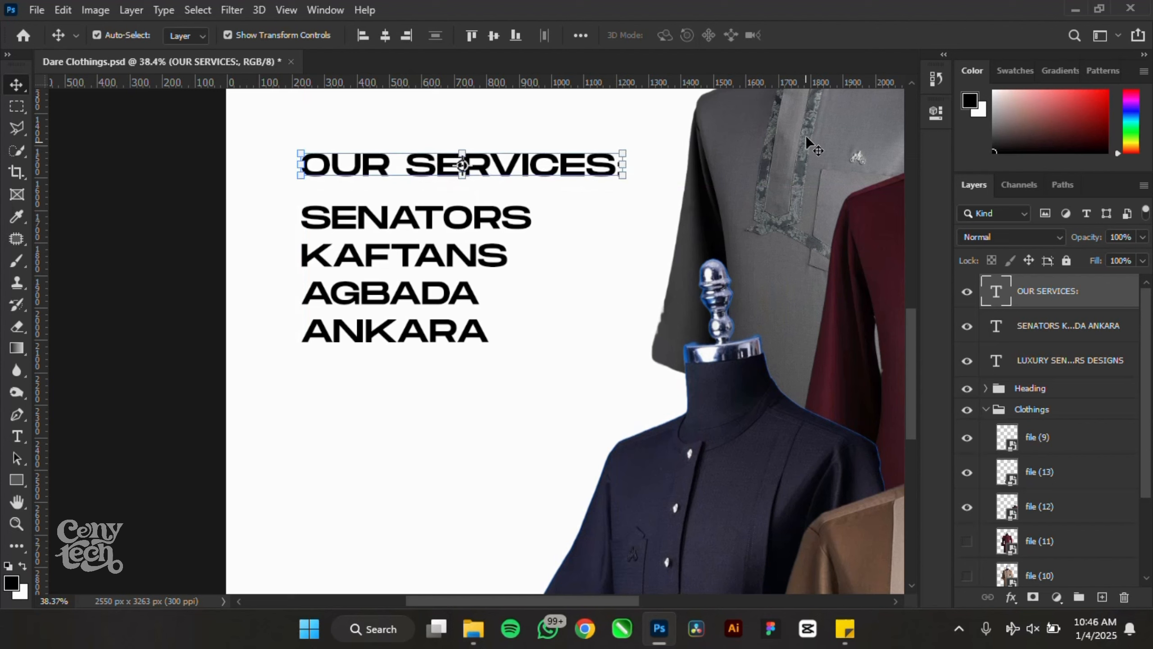
pyautogui.moveTo(625, 149); pyautogui.dragTo(447, 183)
pyautogui.press('Return')
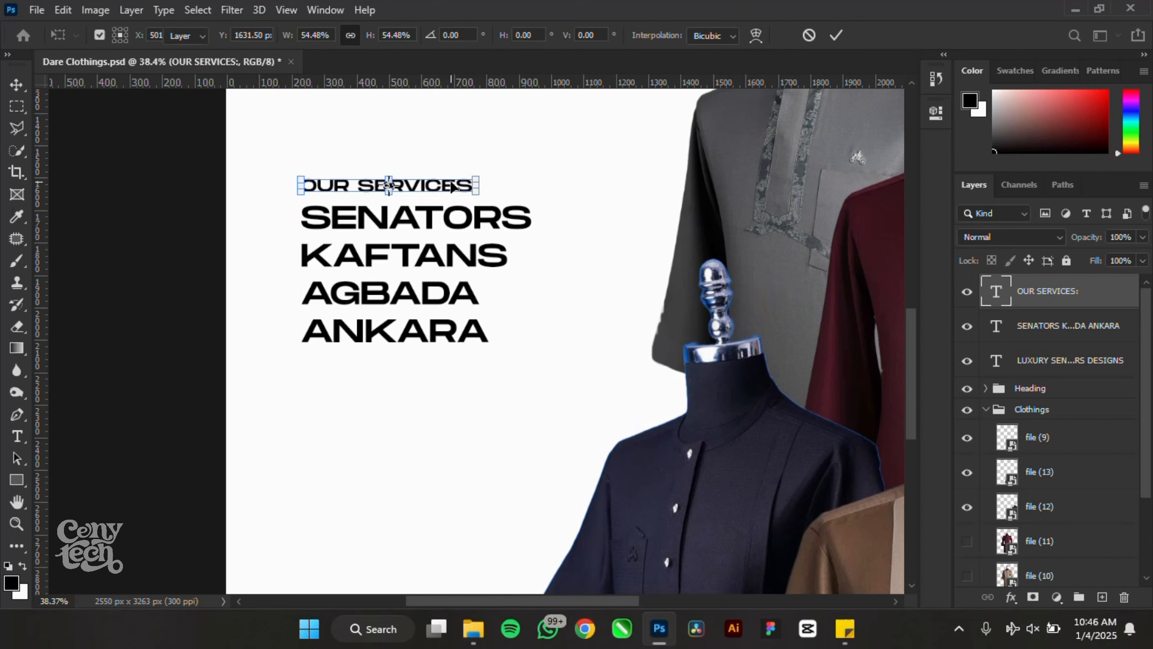
# - Deselect the OUR SERVICES label and bring the whole poster and its lower part into view
pyautogui.click(184, 274)
pyautogui.hotkey('ctrl', '0')
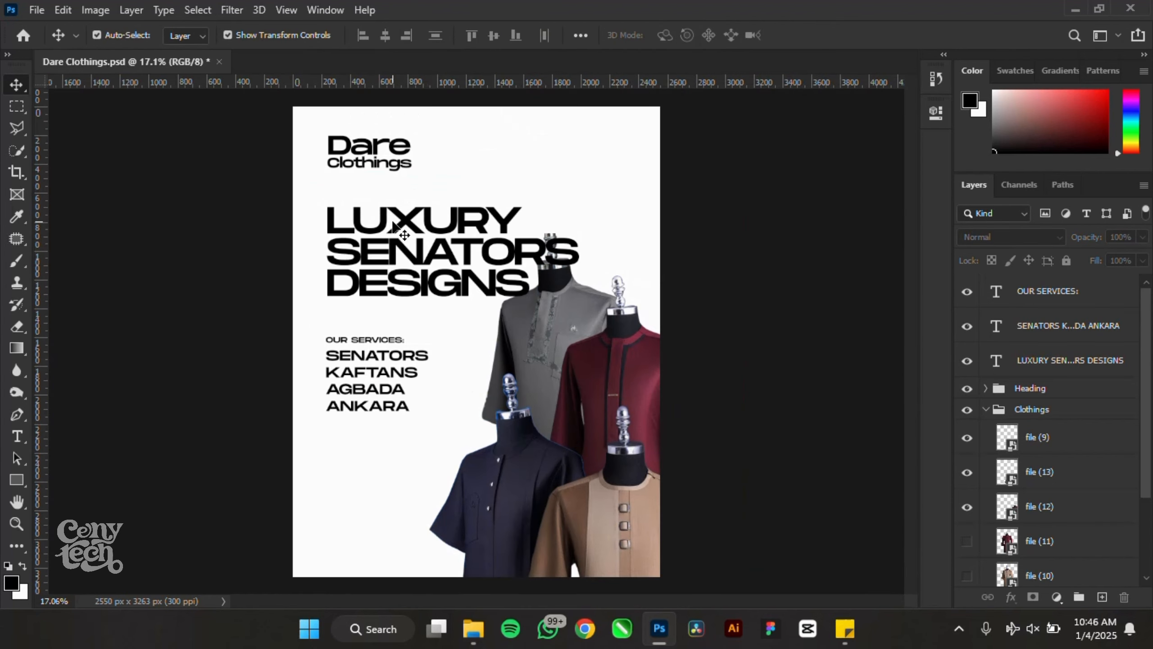
pyautogui.scroll(1, 470, 451)
pyautogui.scroll(5, 369, 438)
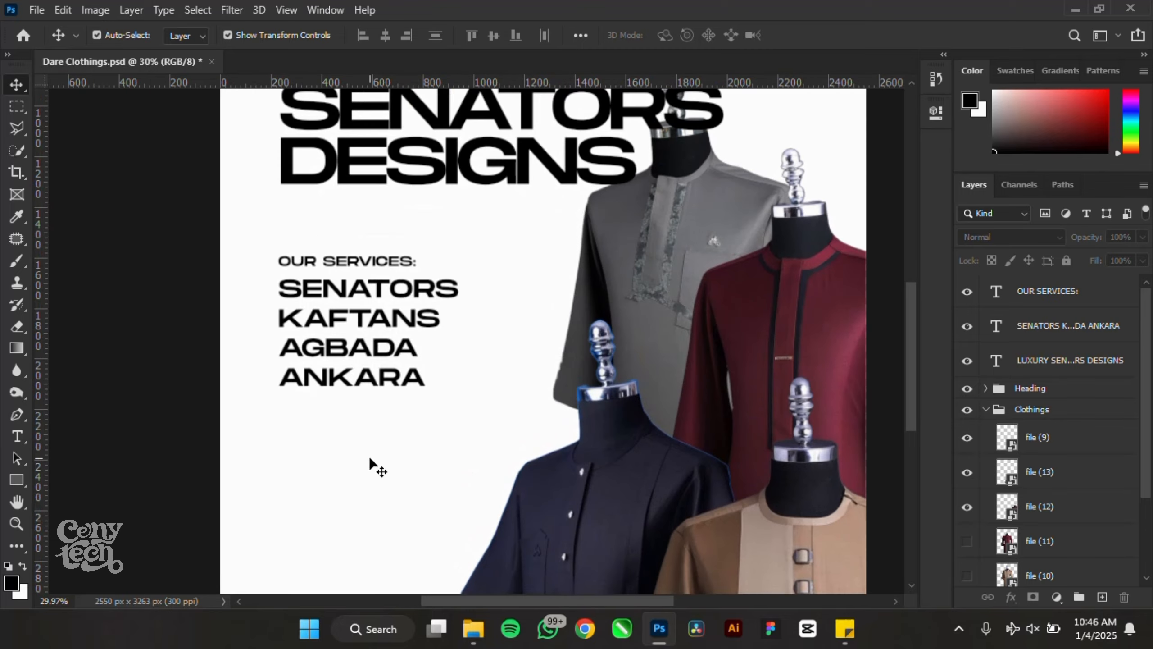
pyautogui.moveTo(370, 447); pyautogui.dragTo(345, 271)
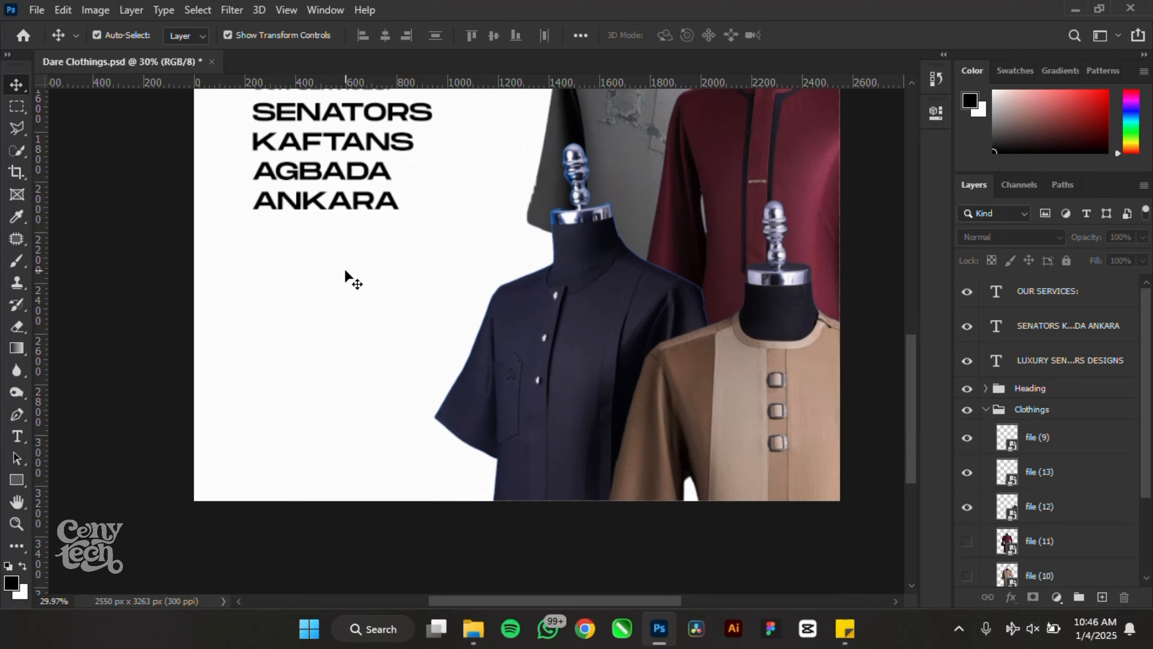
# - Place the Facebook, Instagram, TikTok, WhatsApp and location PNGs from Clothing flyr into the poster
pyautogui.moveTo(481, 617)
pyautogui.click(481, 547)
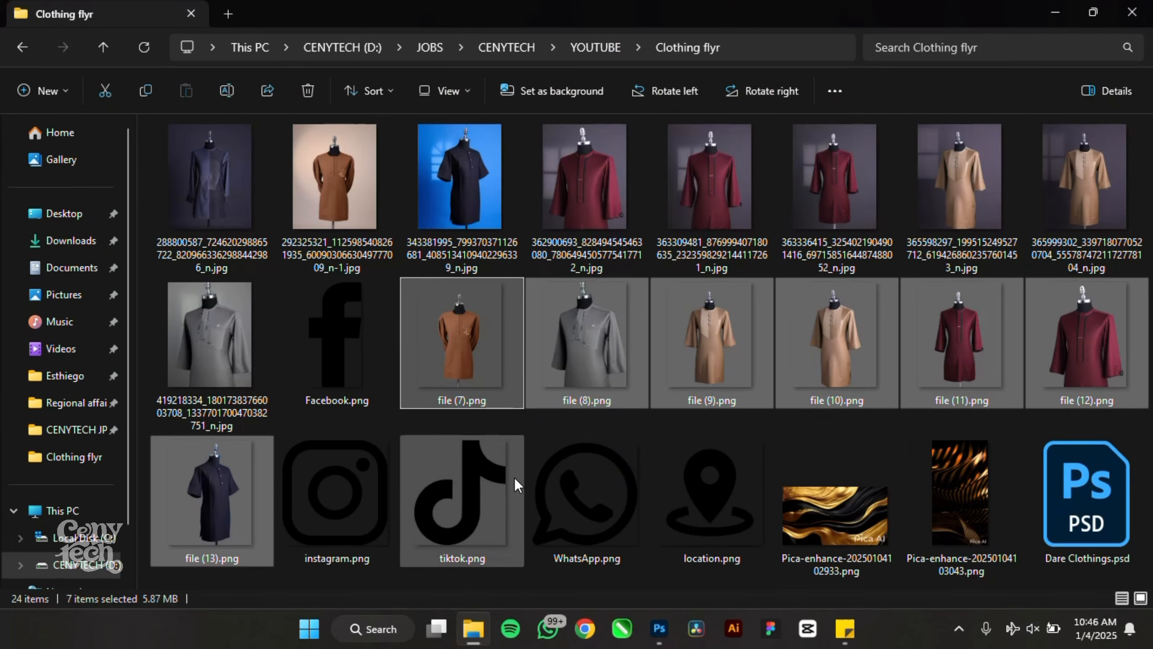
pyautogui.keyDown('ctrl'); pyautogui.click(327, 473); pyautogui.keyUp('ctrl')
pyautogui.keyDown('ctrl'); pyautogui.click(488, 508); pyautogui.keyUp('ctrl')
pyautogui.keyDown('ctrl'); pyautogui.click(608, 503); pyautogui.keyUp('ctrl')
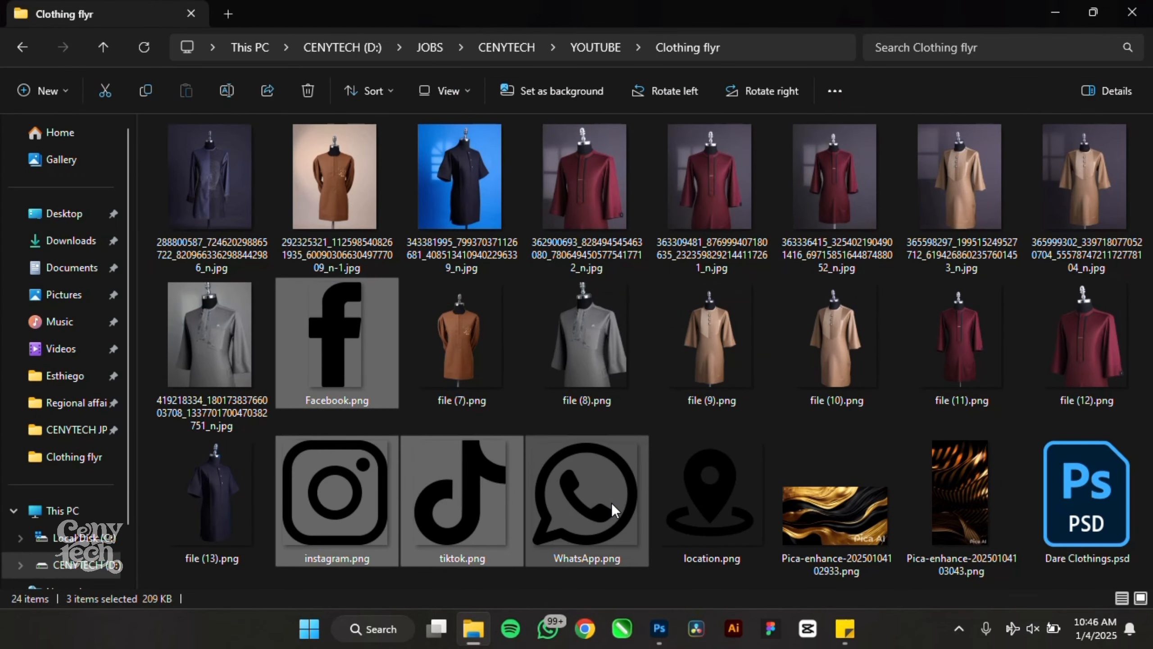
pyautogui.keyDown('ctrl'); pyautogui.click(677, 527); pyautogui.keyUp('ctrl')
pyautogui.moveTo(601, 518); pyautogui.dragTo(355, 334)
# - Commit the placed icons, scale them to 9.45%, and save the poster
pyautogui.press('Return')
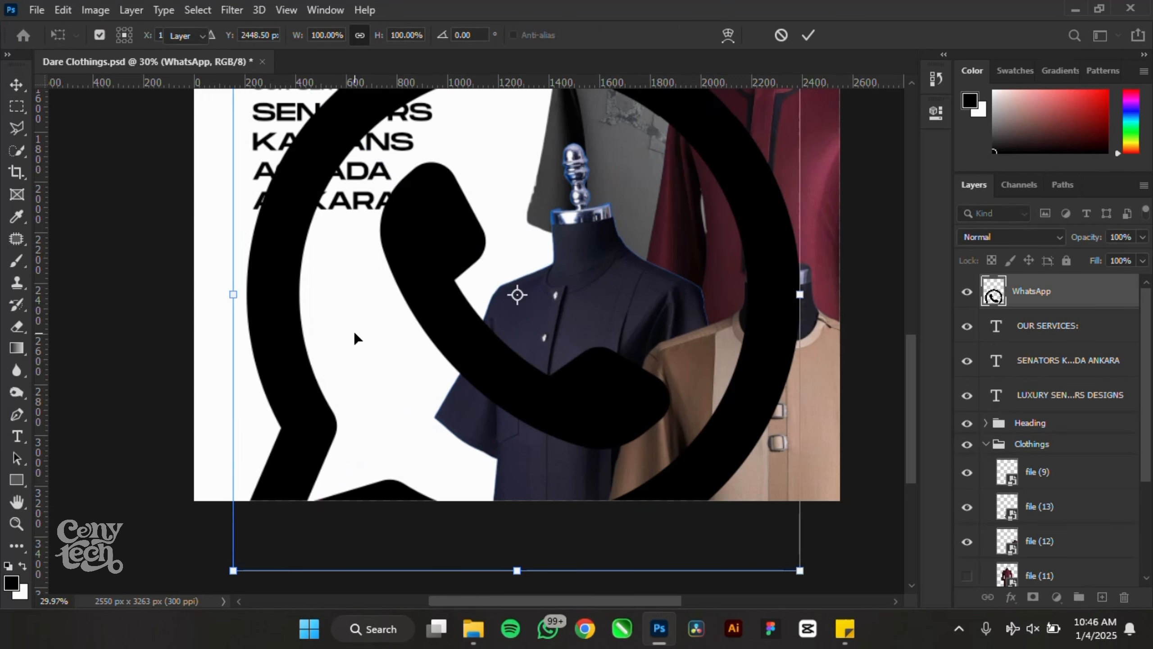
pyautogui.press('Return')
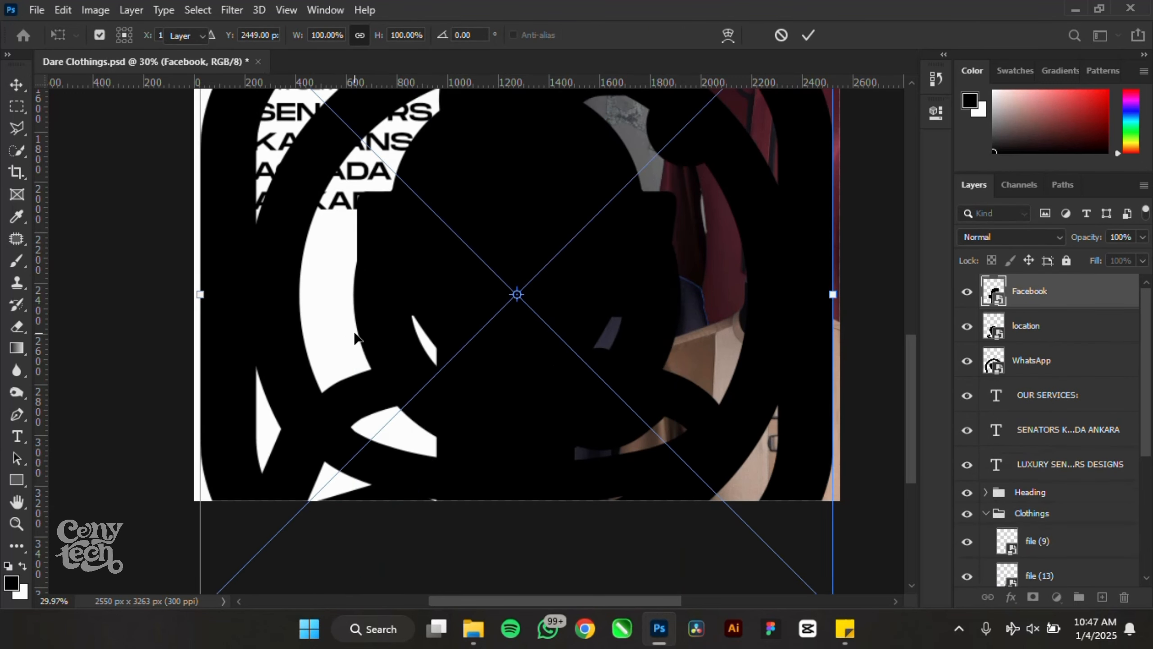
pyautogui.press('Return')
pyautogui.press('Return')
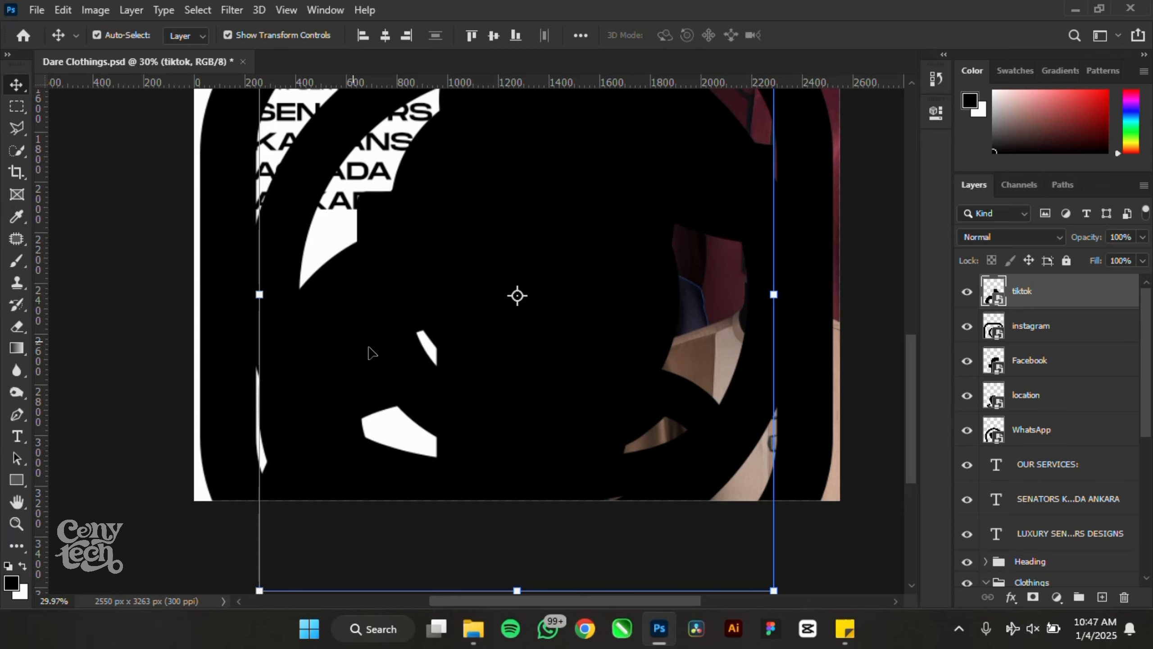
pyautogui.scroll(-2, 369, 353)
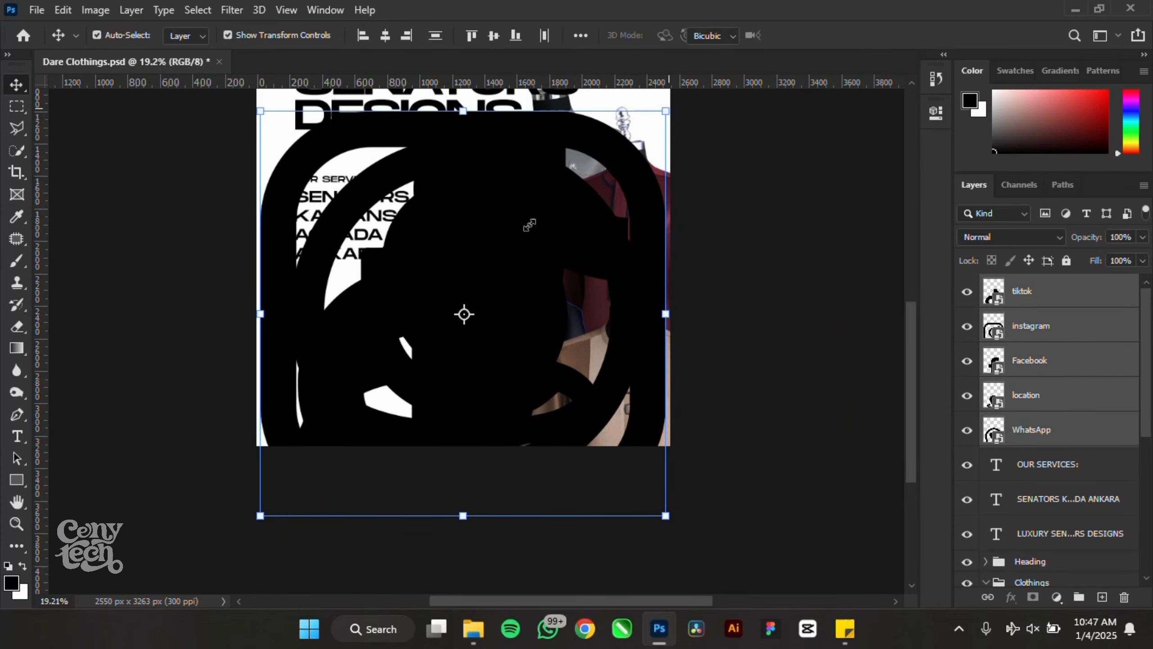
pyautogui.moveTo(529, 225); pyautogui.dragTo(494, 252)
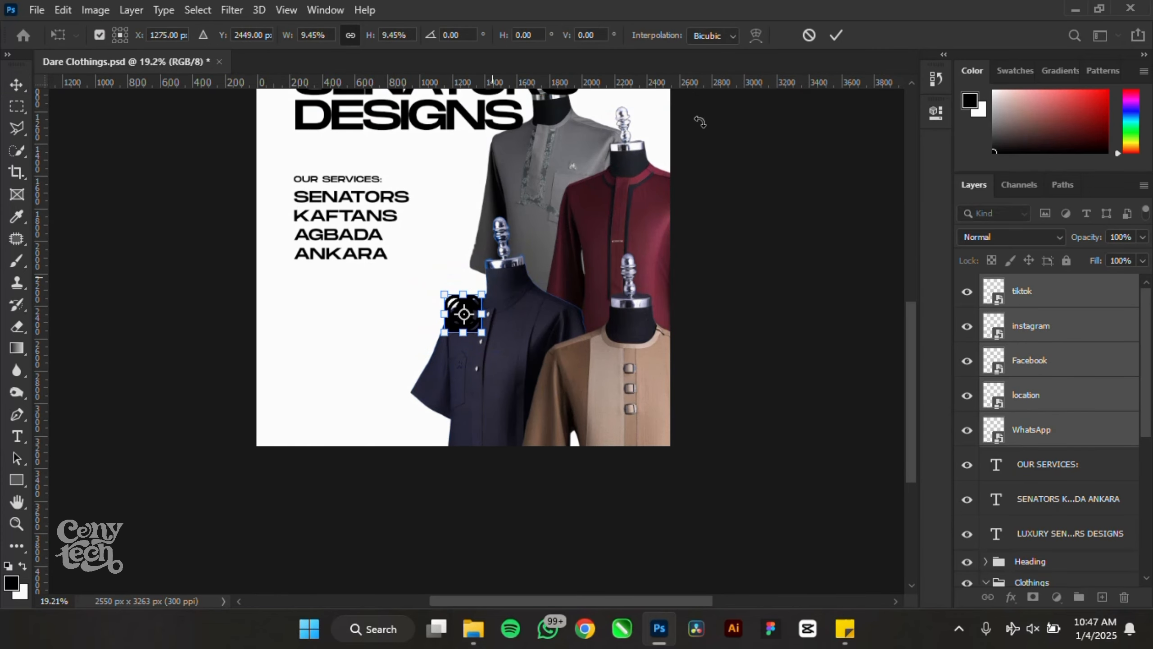
pyautogui.click(835, 36)
pyautogui.scroll(3, 275, 365)
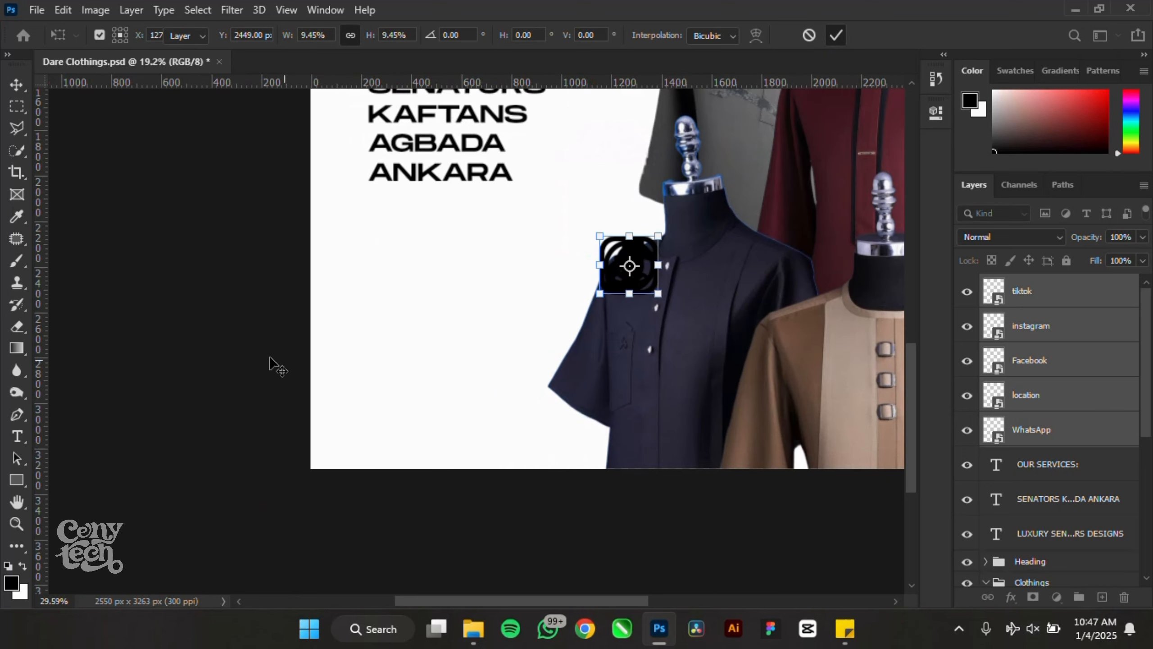
pyautogui.hotkey('ctrl', 's')
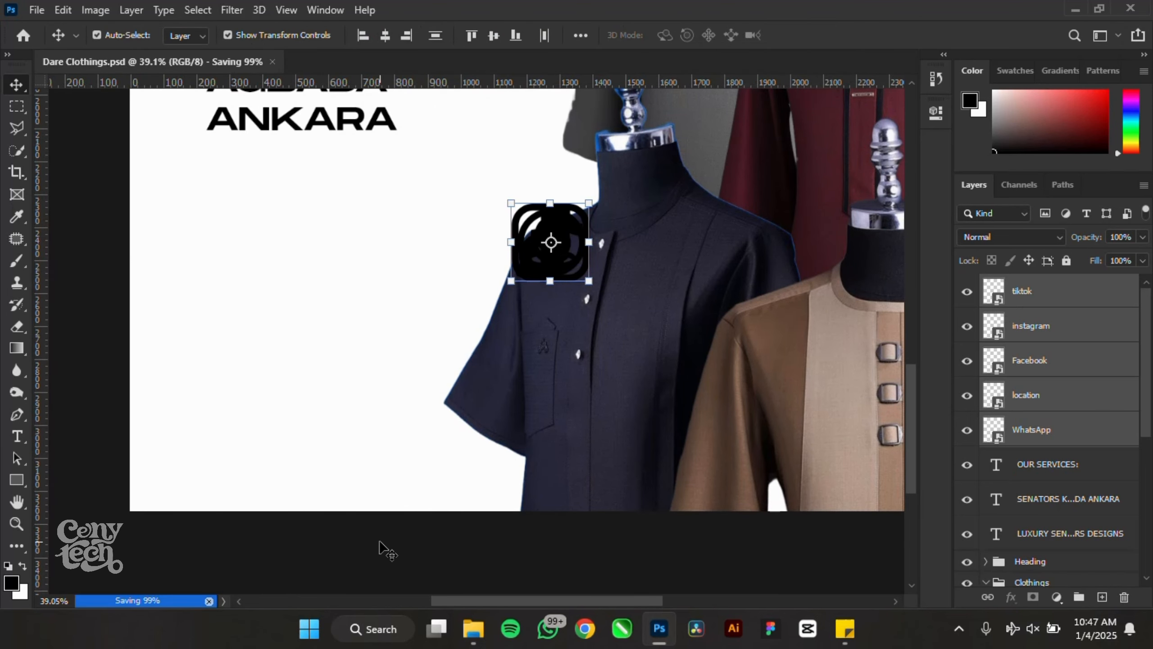
# - Arrange Instagram, Facebook and TikTok side by side, with the WhatsApp and location icons below
pyautogui.moveTo(533, 234); pyautogui.dragTo(202, 355)
pyautogui.moveTo(263, 307); pyautogui.dragTo(305, 357)
pyautogui.moveTo(191, 335); pyautogui.dragTo(229, 336)
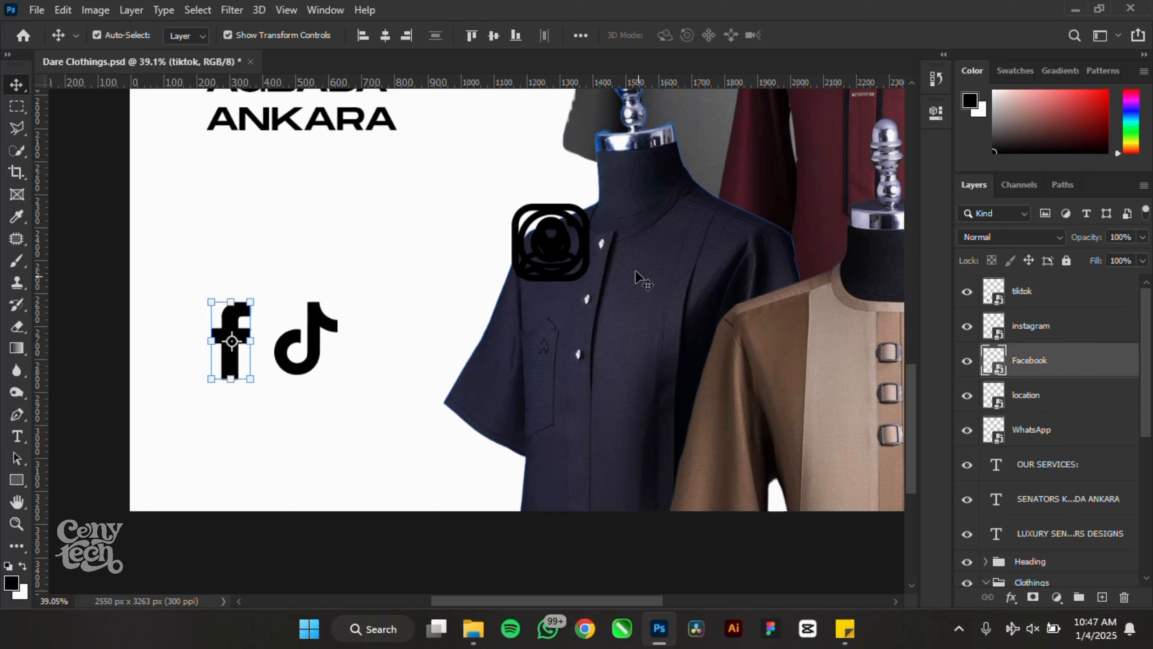
pyautogui.moveTo(545, 273); pyautogui.dragTo(159, 357)
pyautogui.moveTo(104, 279); pyautogui.dragTo(348, 401)
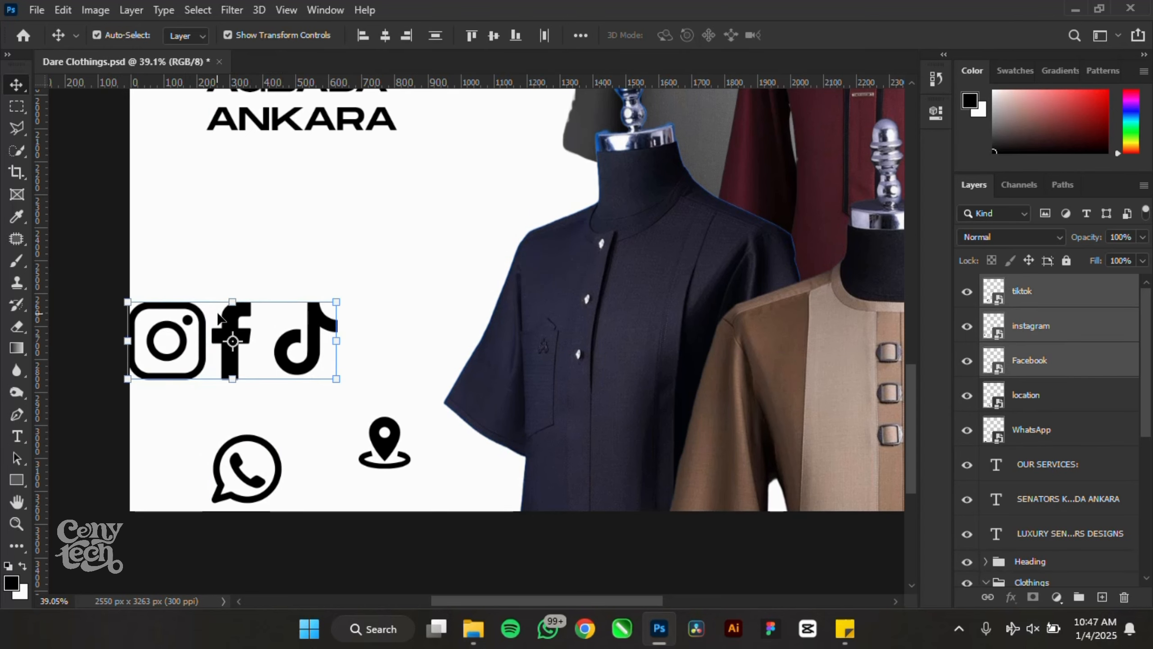
pyautogui.moveTo(232, 330); pyautogui.dragTo(268, 312)
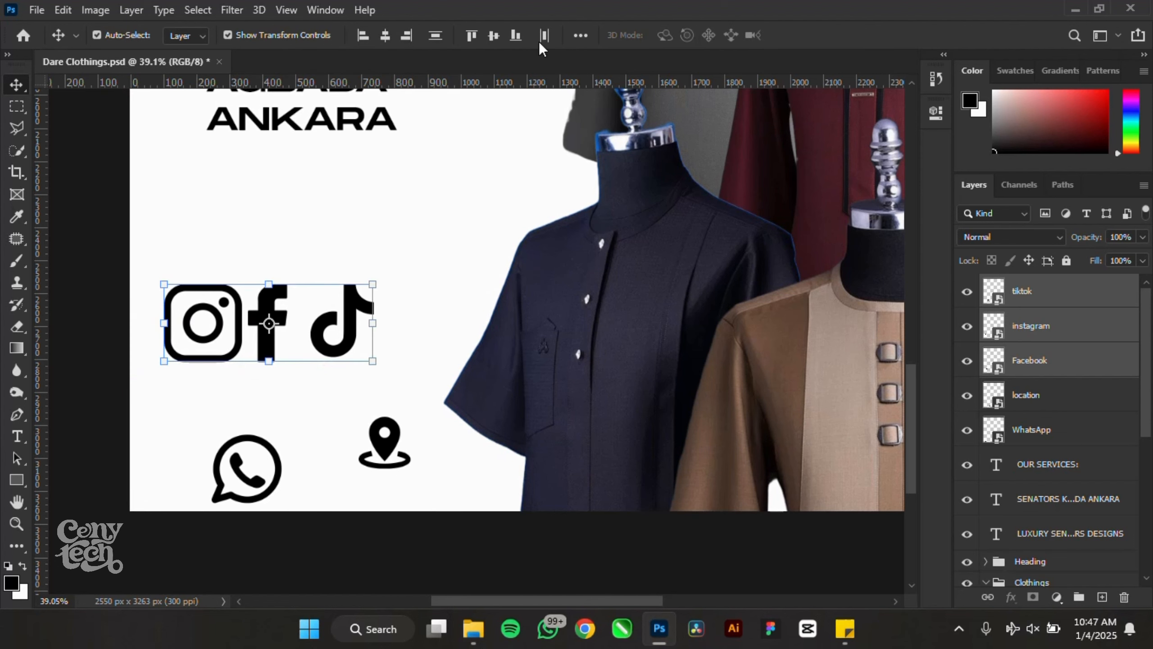
# - Distribute the three social icons evenly and align their vertical centres relative to each other
pyautogui.click(583, 34)
pyautogui.click(624, 184)
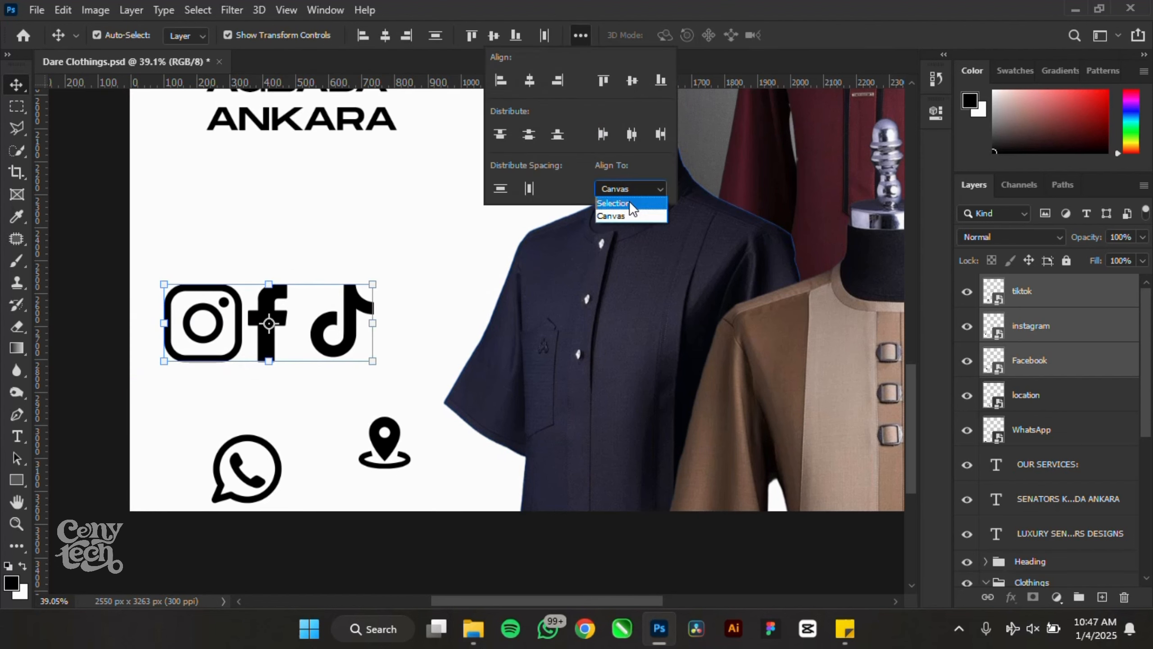
pyautogui.click(629, 201)
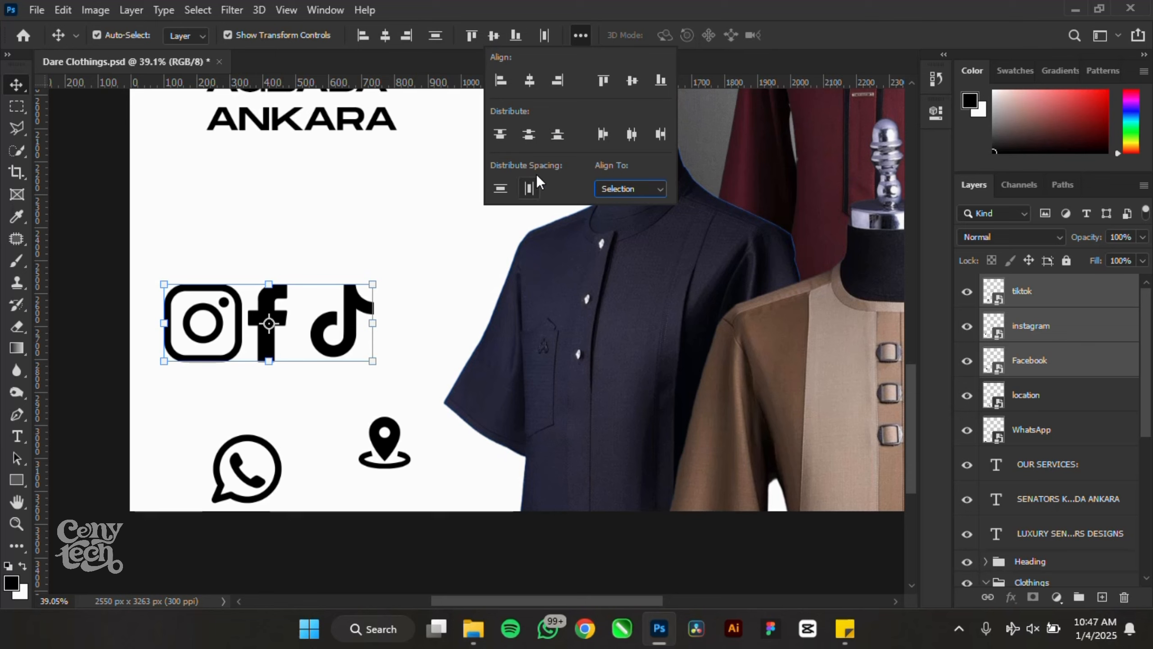
pyautogui.click(531, 186)
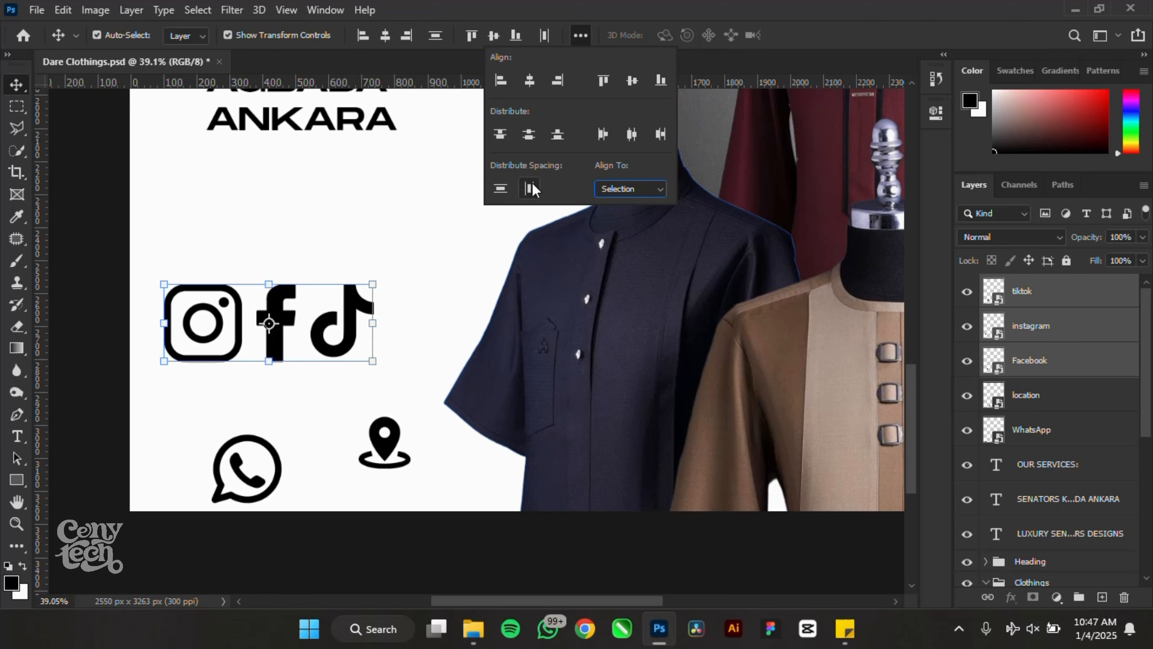
pyautogui.click(631, 82)
pyautogui.click(358, 399)
# - Enlarge the TikTok icon slightly, then re-distribute and re-centre all three icons
pyautogui.scroll(3, 202, 338)
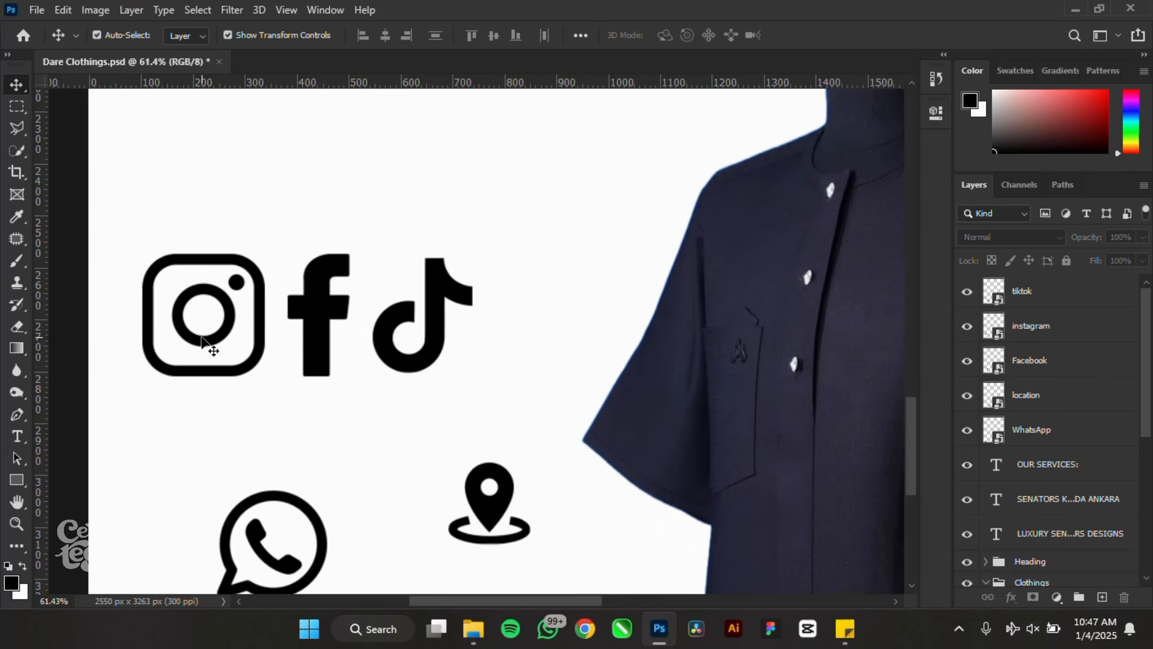
pyautogui.scroll(2, 203, 338)
pyautogui.click(543, 370)
pyautogui.moveTo(590, 395); pyautogui.dragTo(594, 399)
pyautogui.moveTo(666, 252); pyautogui.dragTo(202, 386)
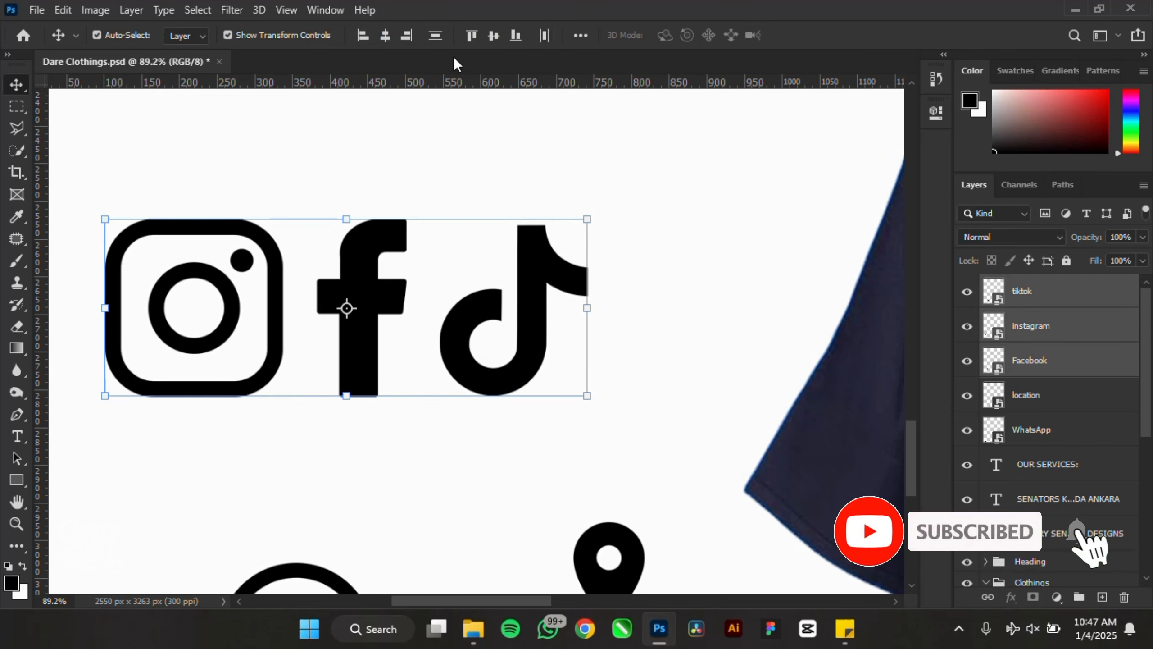
pyautogui.click(436, 36)
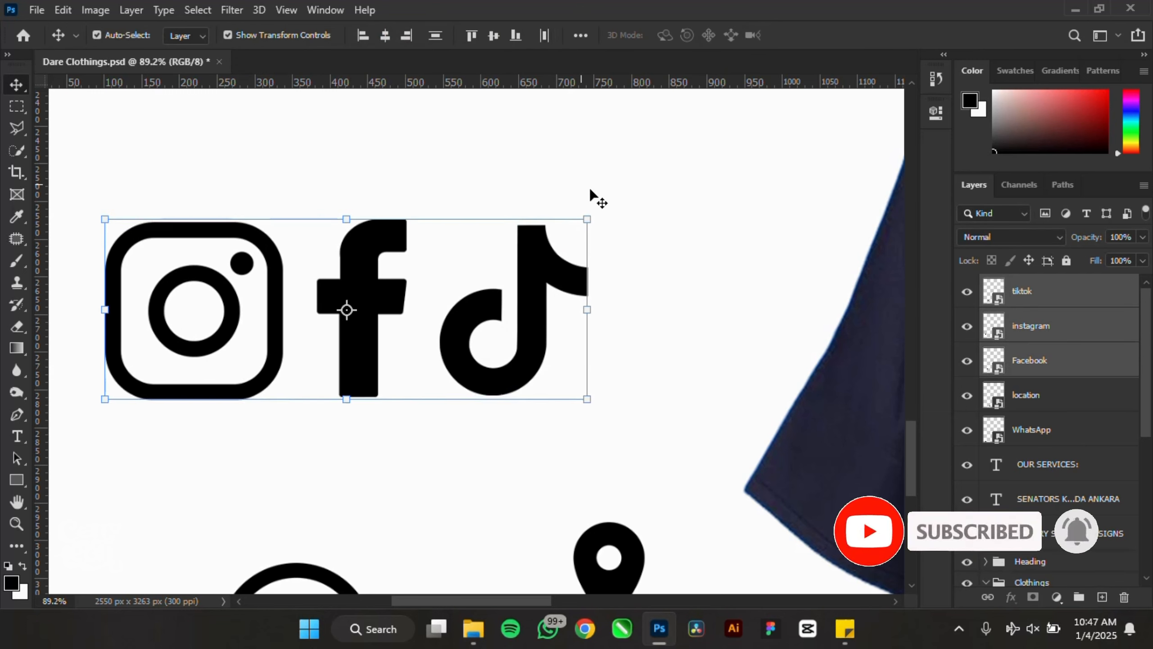
pyautogui.click(490, 37)
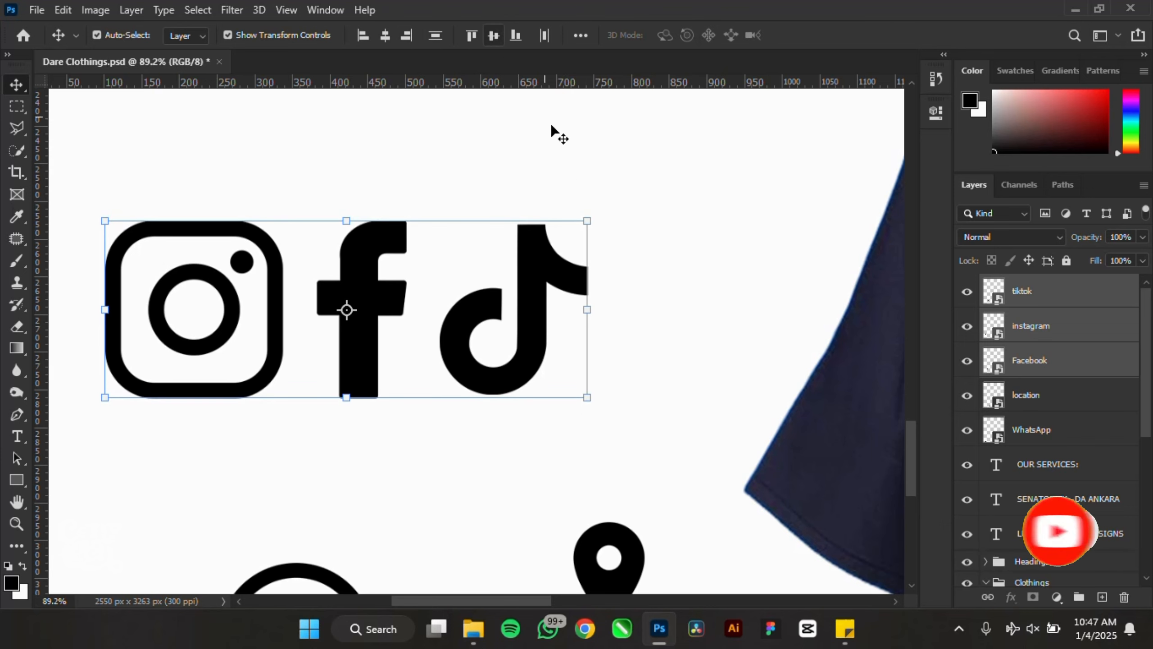
# - Scale the Instagram, Facebook and TikTok row down to about 24.6%
pyautogui.scroll(-3, 595, 270)
pyautogui.moveTo(604, 225); pyautogui.dragTo(392, 283)
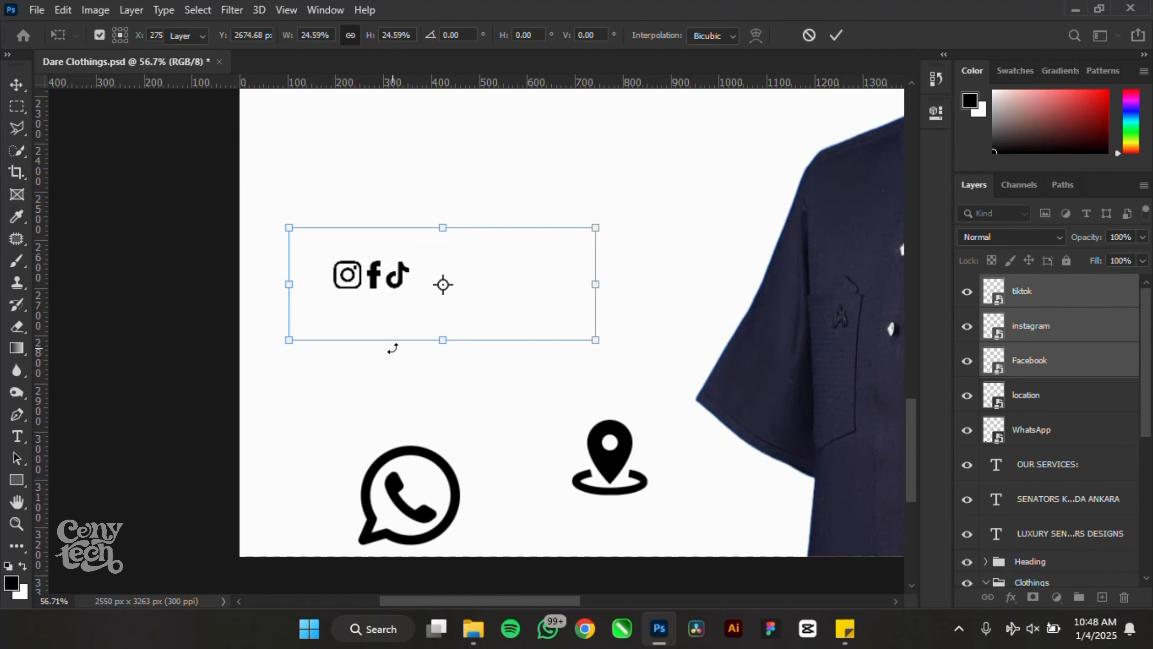
pyautogui.press('Return')
pyautogui.scroll(4, 493, 293)
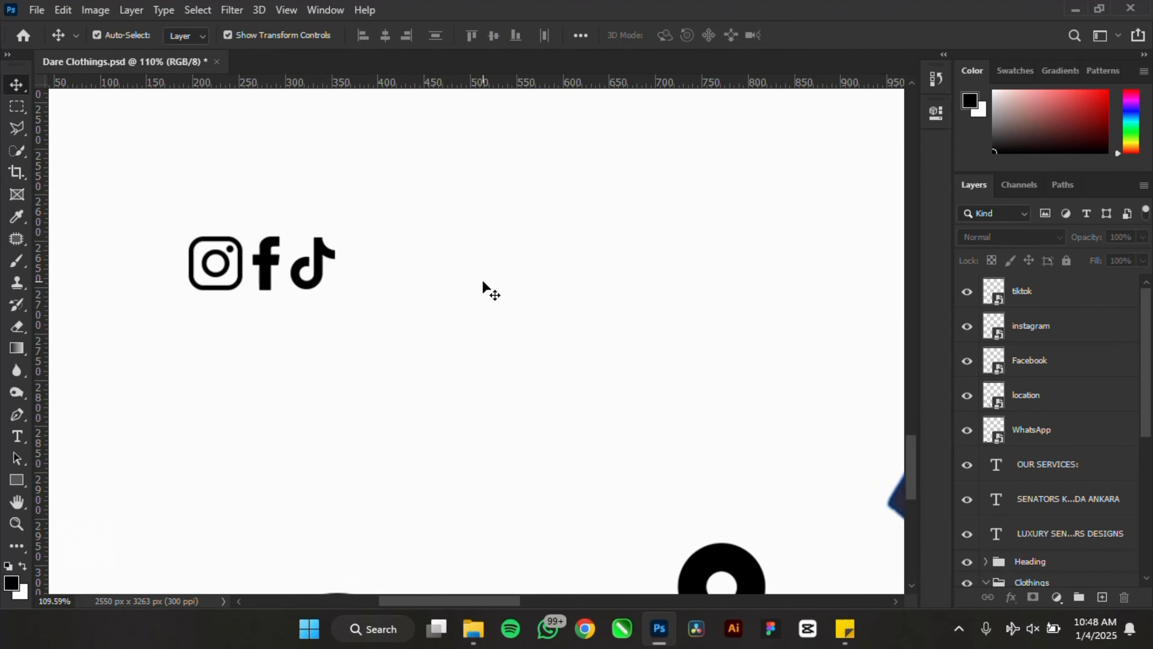
# - Add a text layer reading 'Dare_Clothings' beside the social icons
pyautogui.press('t')
pyautogui.click(406, 286)
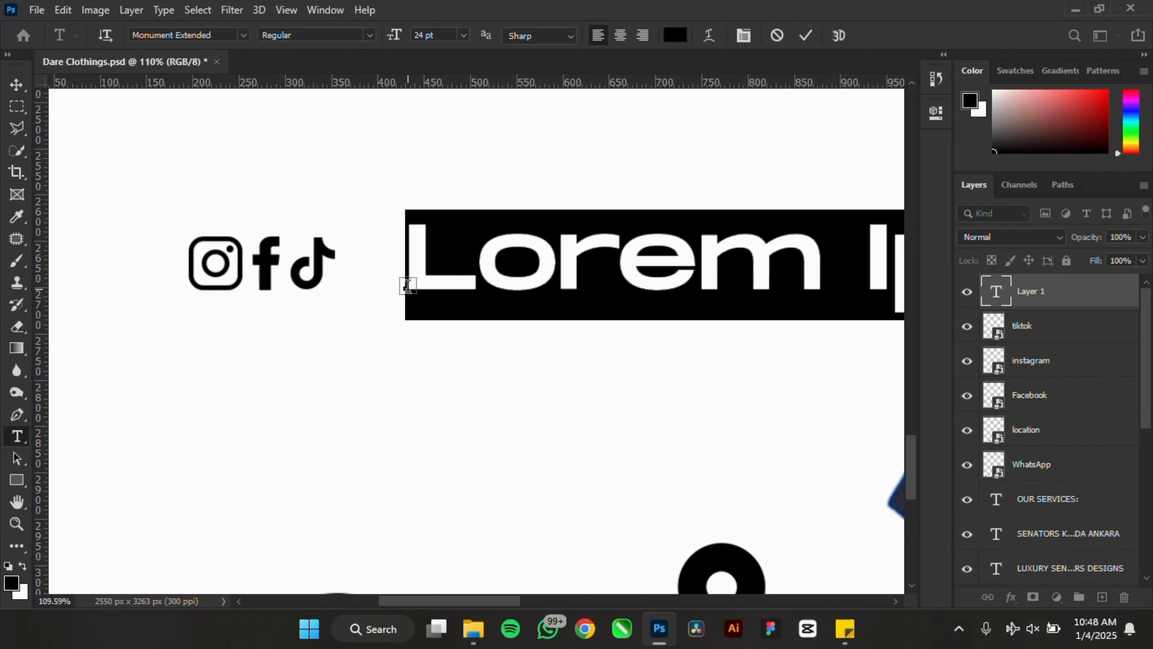
pyautogui.write('dA')
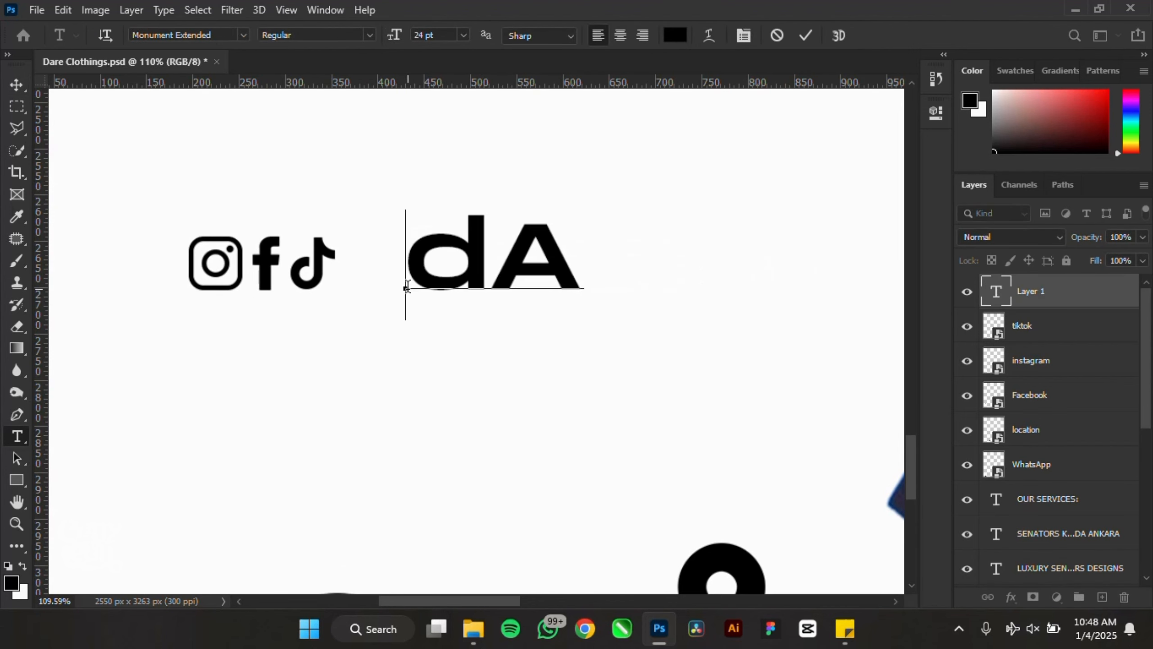
pyautogui.press('BackSpace')
pyautogui.press('BackSpace')
pyautogui.write('Dare')
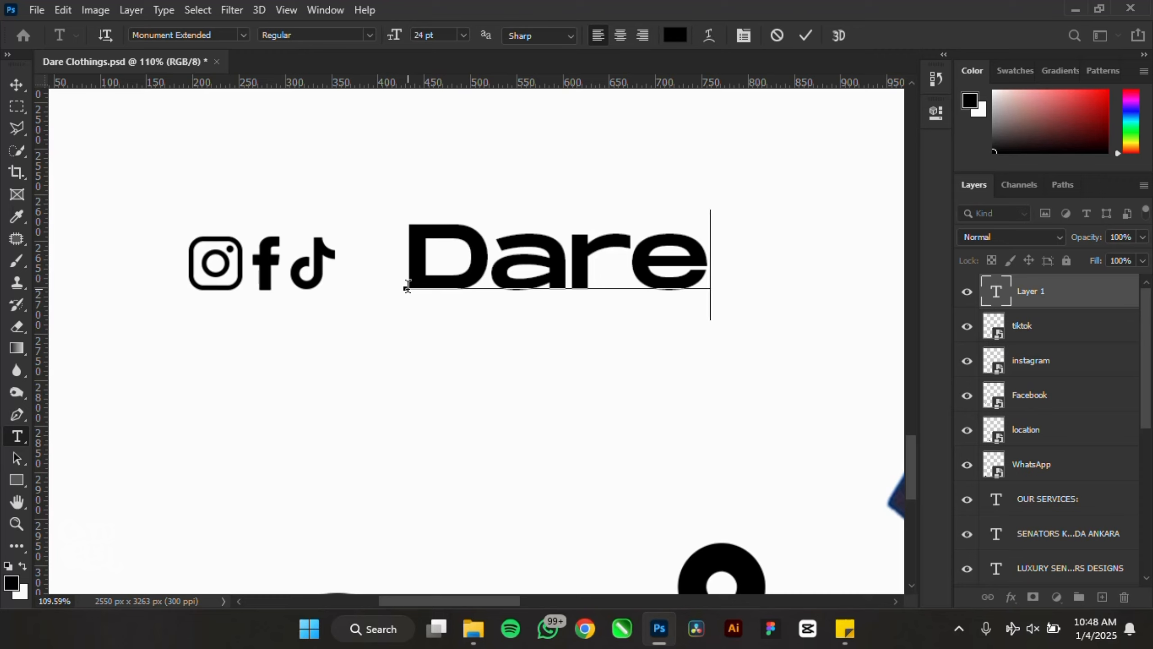
pyautogui.write('_c')
pyautogui.press('BackSpace')
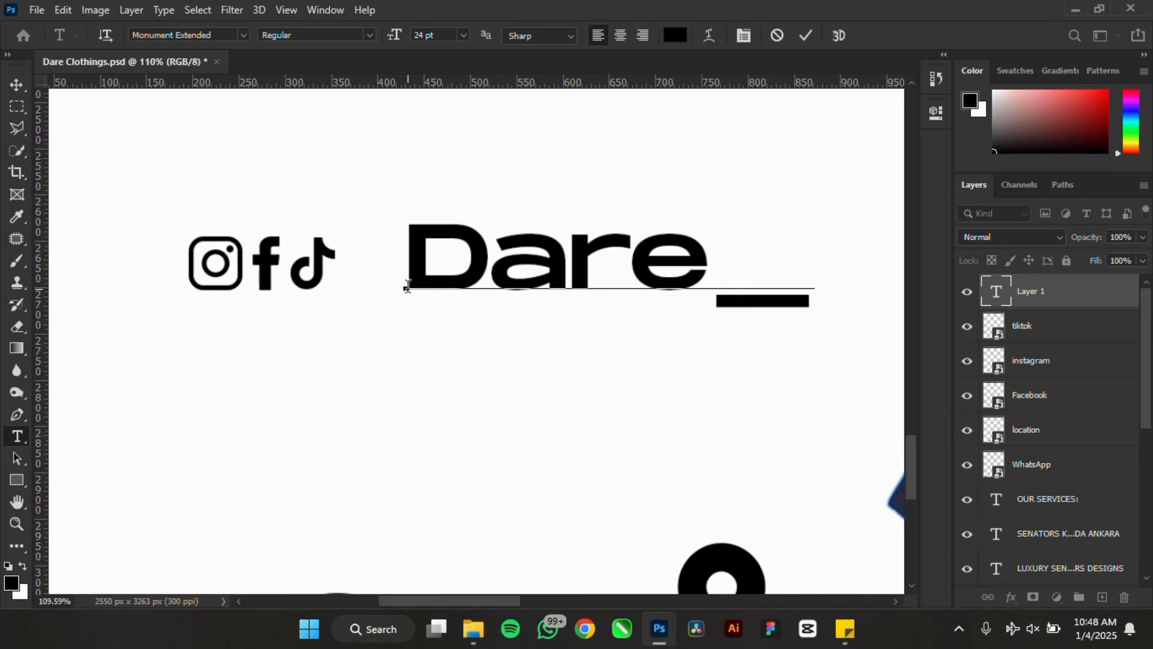
pyautogui.write('C')
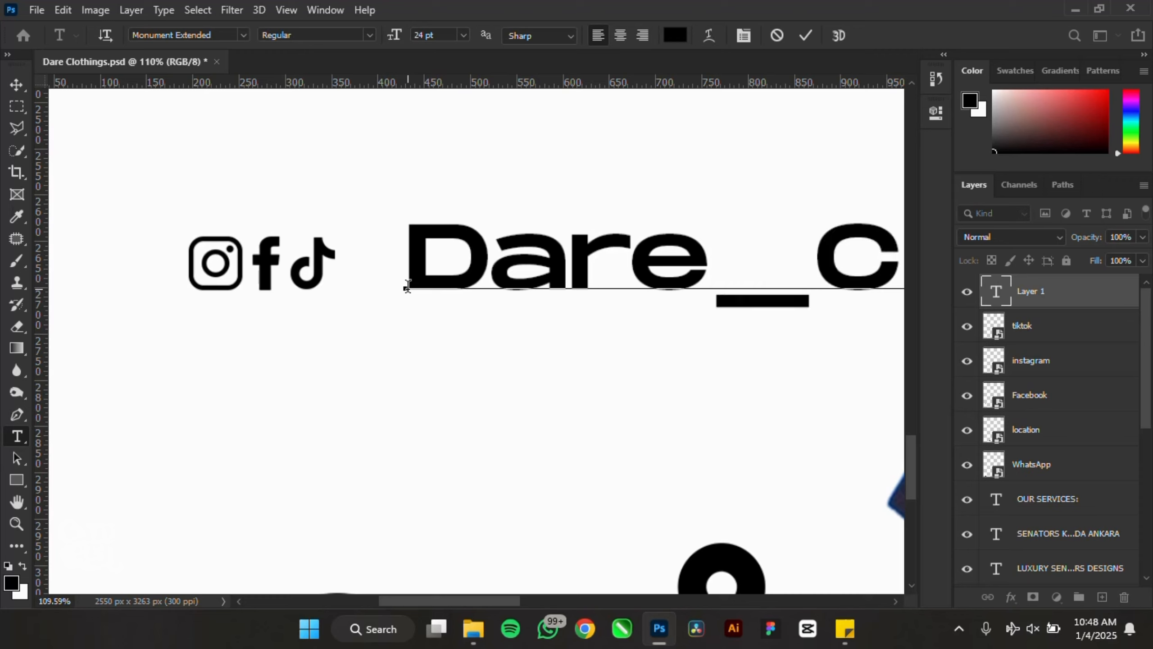
pyautogui.write('lothings')
pyautogui.scroll(-5, 431, 281)
pyautogui.scroll(3, 495, 277)
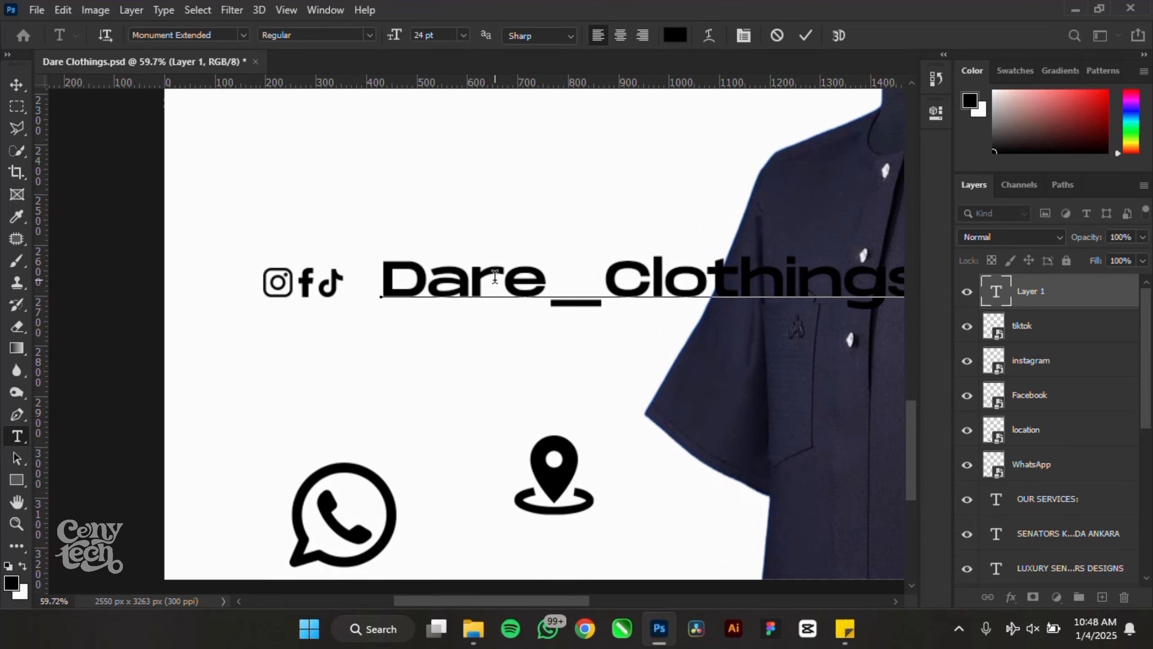
# - Set the Dare_Clothings text in Montserrat SemiBold
pyautogui.hotkey('ctrl', 'a')
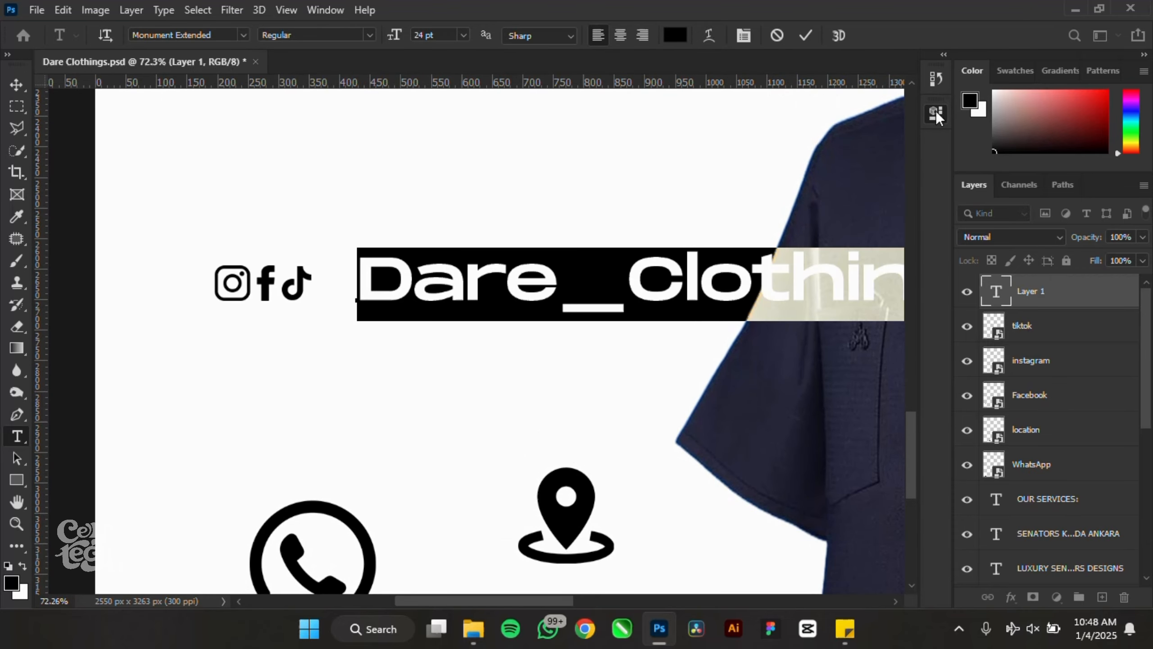
pyautogui.click(935, 113)
pyautogui.click(782, 279)
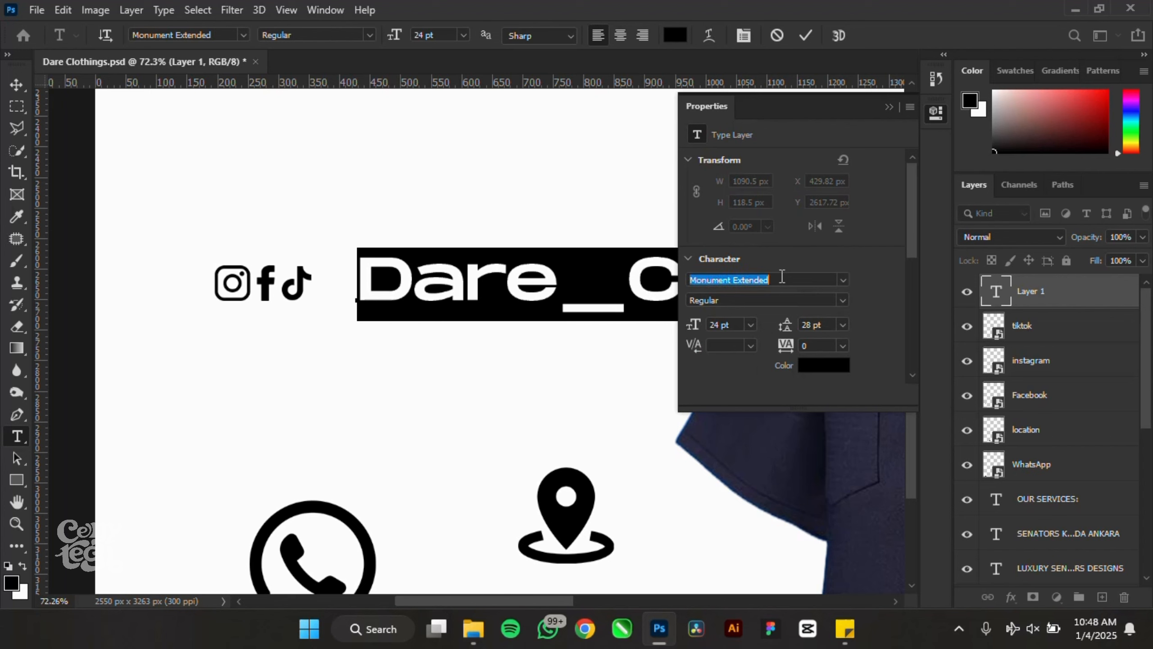
pyautogui.write('monts')
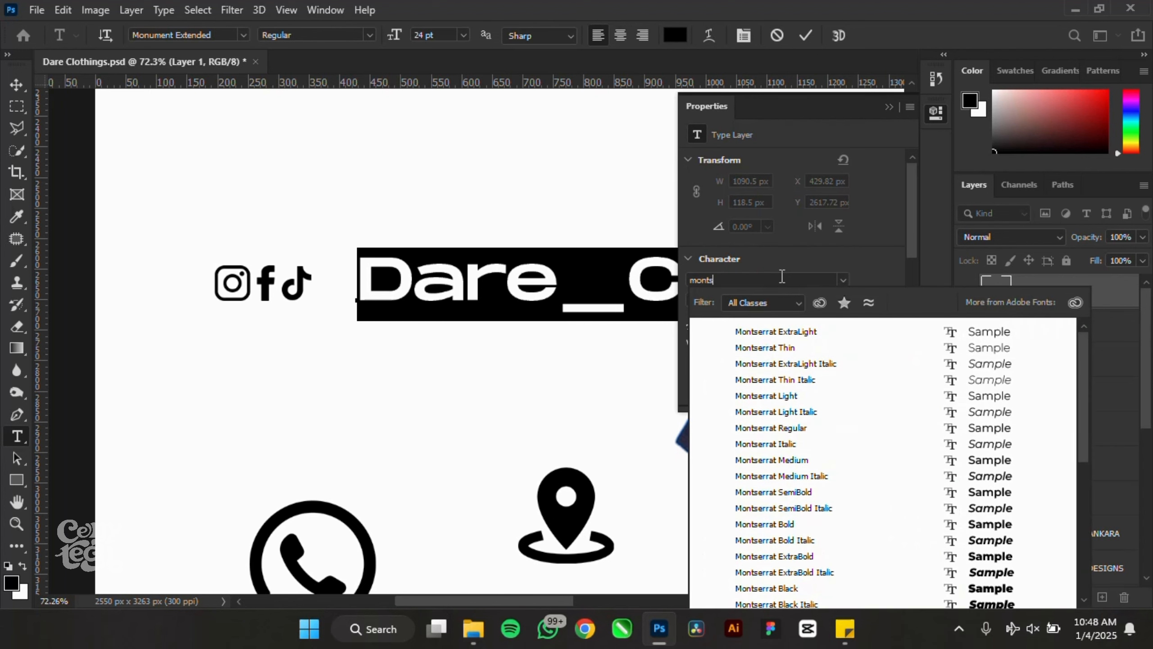
pyautogui.click(797, 491)
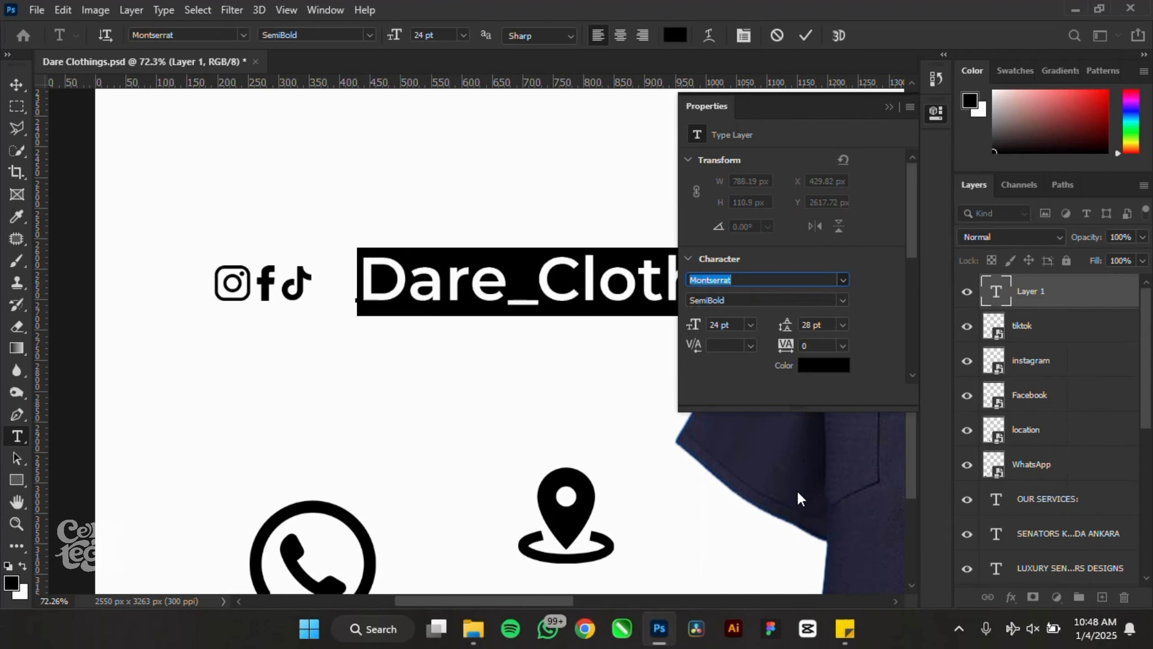
pyautogui.click(888, 106)
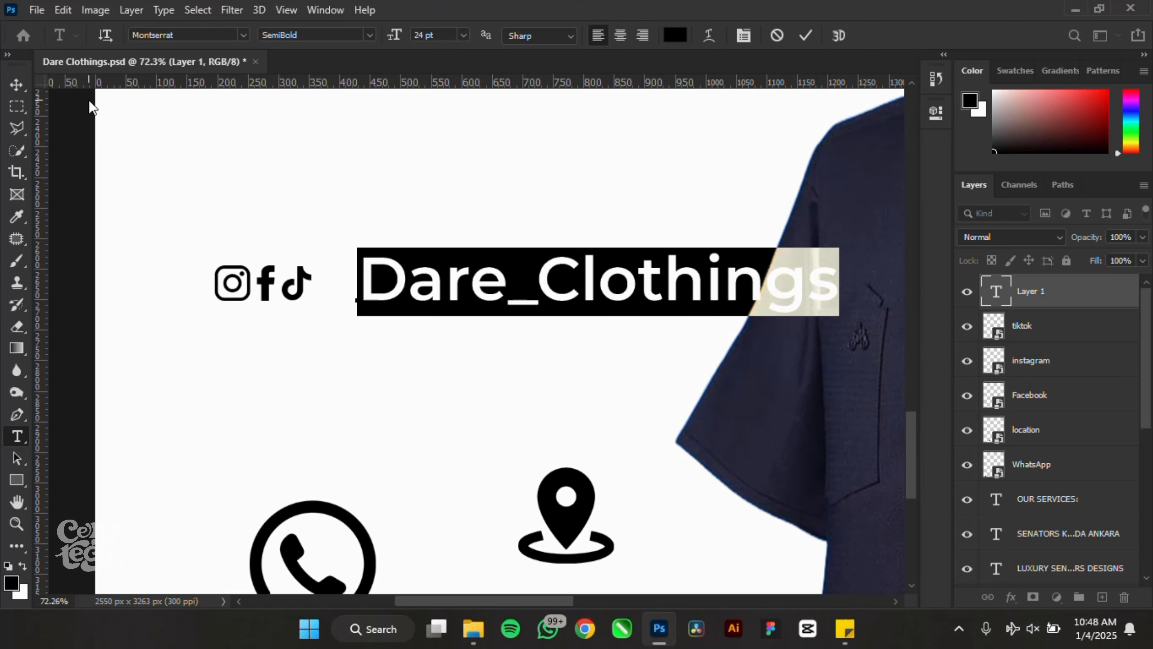
pyautogui.click(16, 85)
# - Shrink Dare_Clothings to about half size, place it beside TikTok, and centre it vertically with the icons
pyautogui.moveTo(662, 258); pyautogui.dragTo(613, 243)
pyautogui.scroll(3, 191, 261)
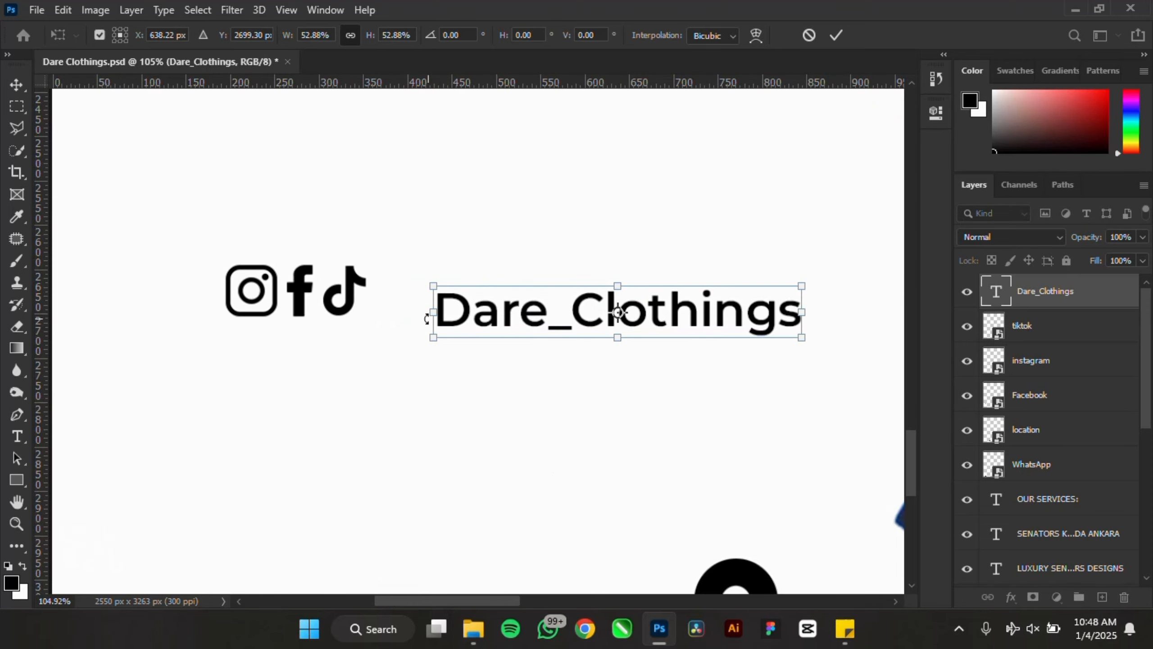
pyautogui.moveTo(488, 311); pyautogui.dragTo(459, 287)
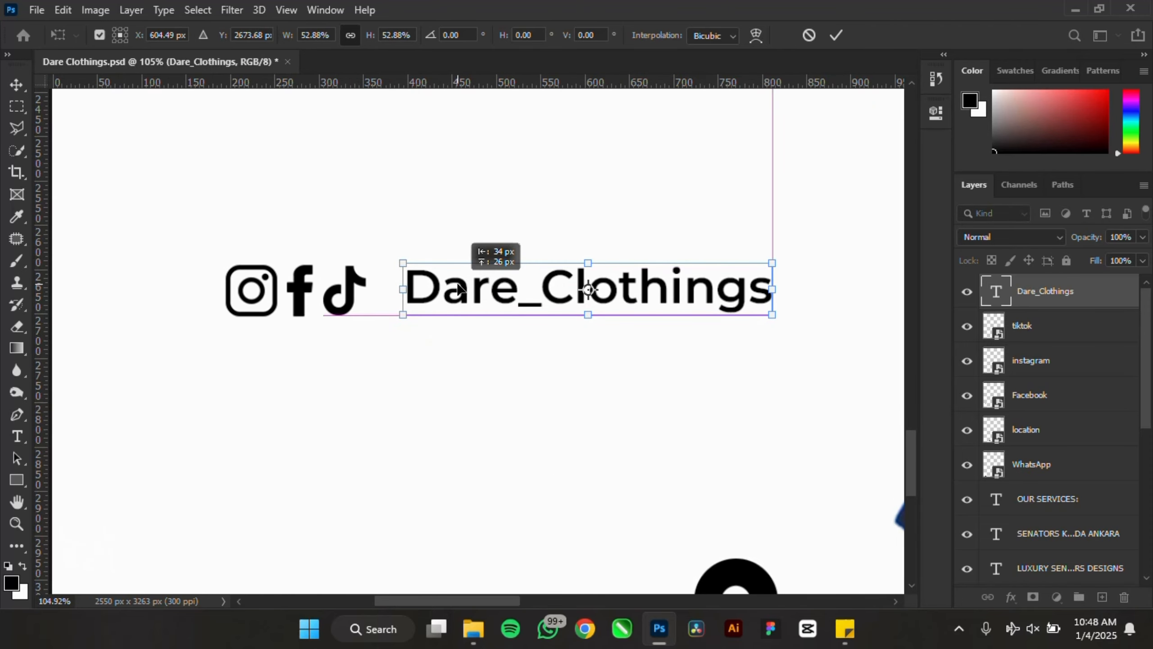
pyautogui.press('Return')
pyautogui.scroll(-3, 459, 286)
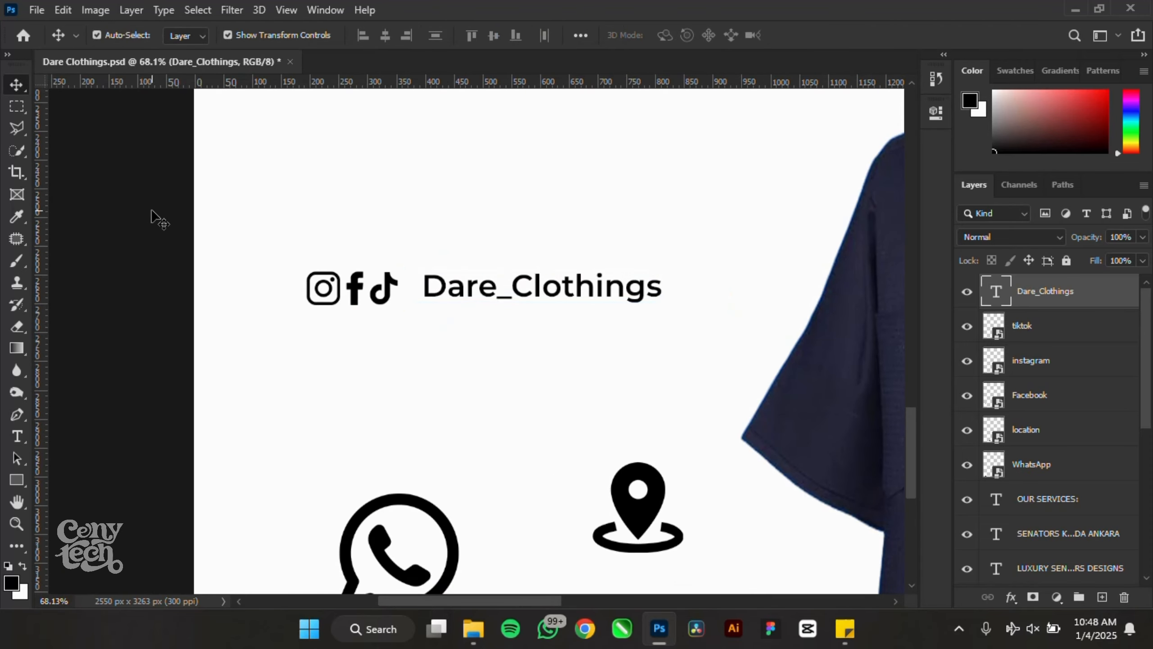
pyautogui.moveTo(141, 232); pyautogui.dragTo(603, 338)
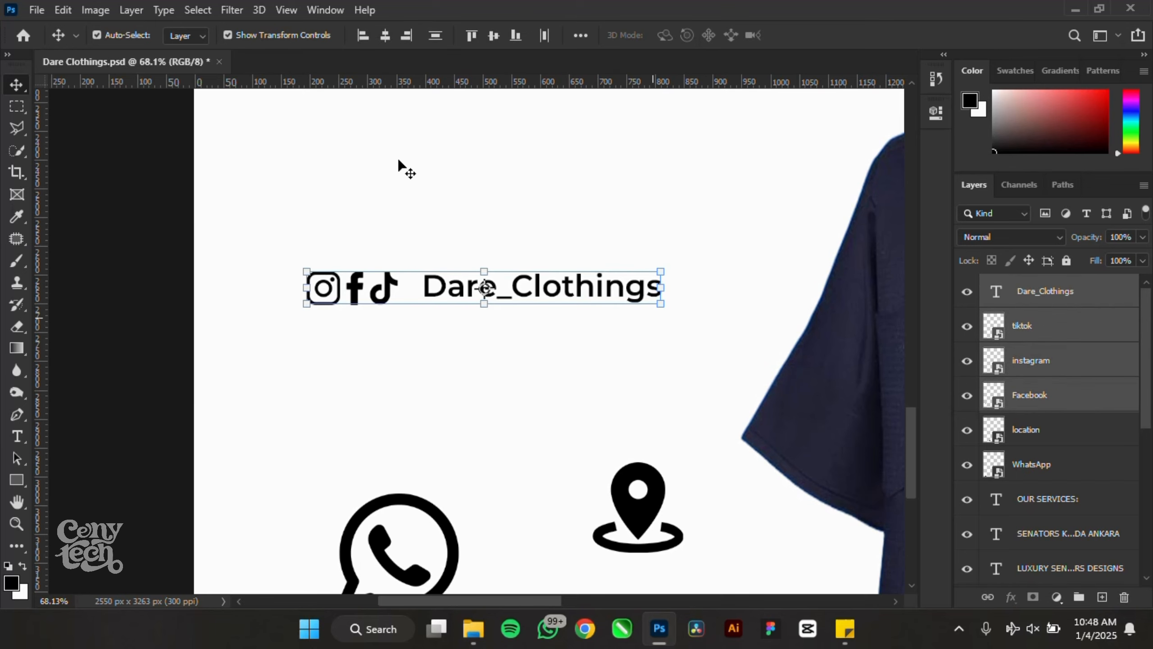
pyautogui.click(494, 39)
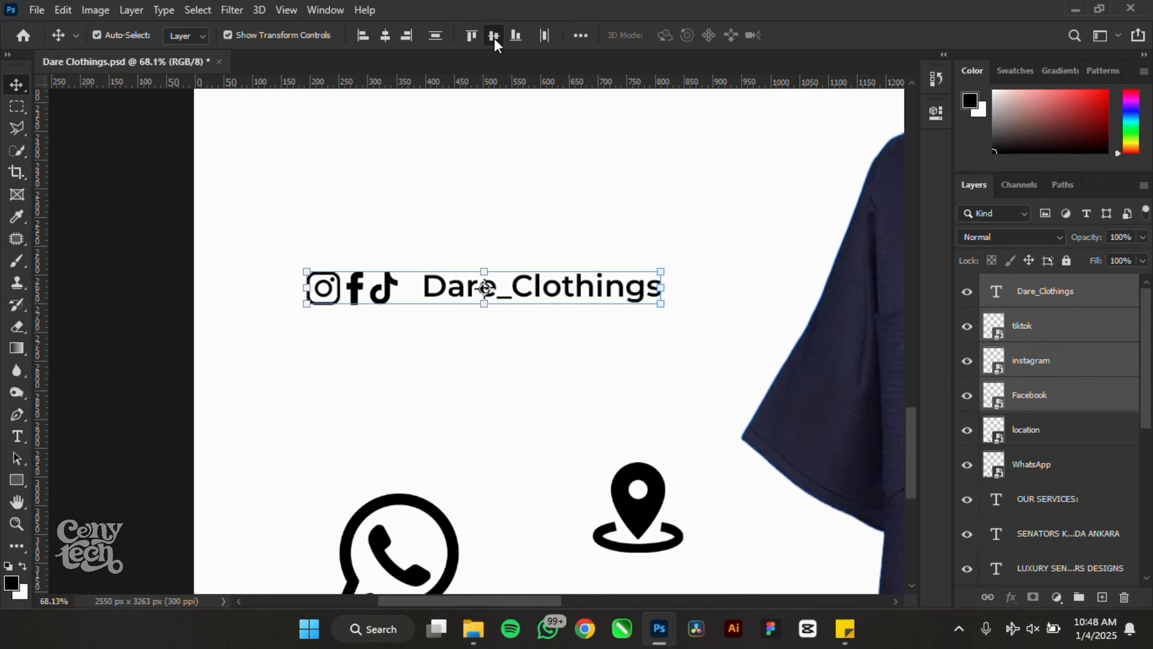
pyautogui.click(187, 206)
# - Enlarge the Dare_Clothings text slightly and re-align it with the icons on vertical centres
pyautogui.scroll(3, 472, 289)
pyautogui.click(485, 291)
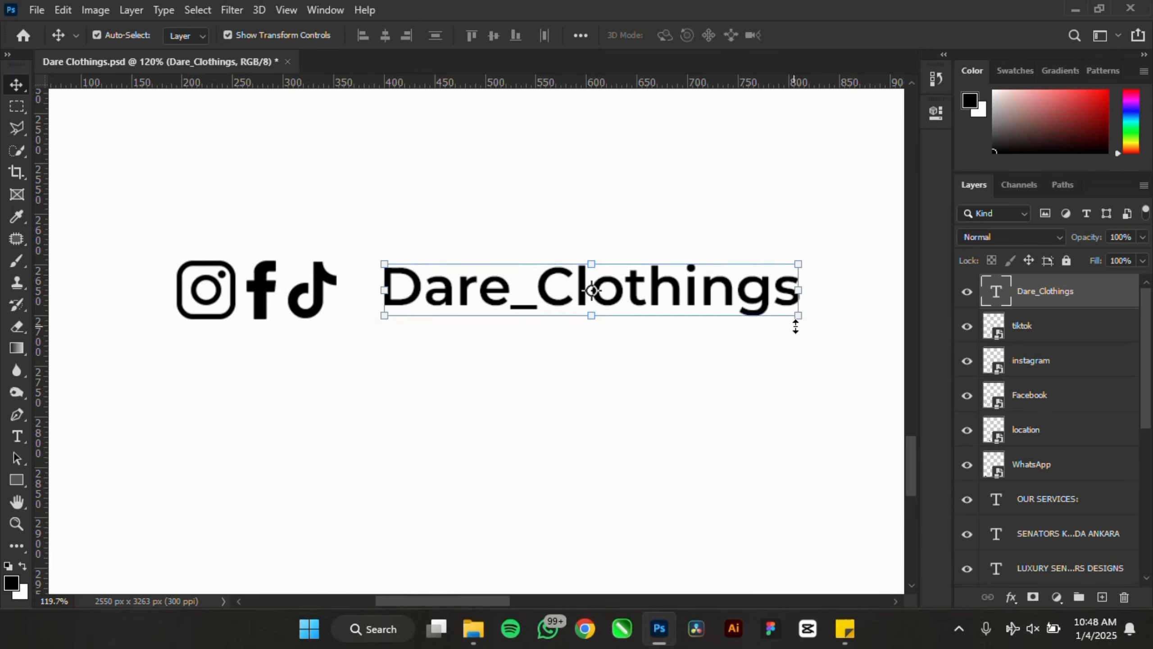
pyautogui.moveTo(815, 325); pyautogui.dragTo(882, 366)
pyautogui.press('Return')
pyautogui.scroll(-4, 641, 272)
pyautogui.moveTo(193, 245); pyautogui.dragTo(514, 325)
pyautogui.click(493, 36)
pyautogui.click(140, 240)
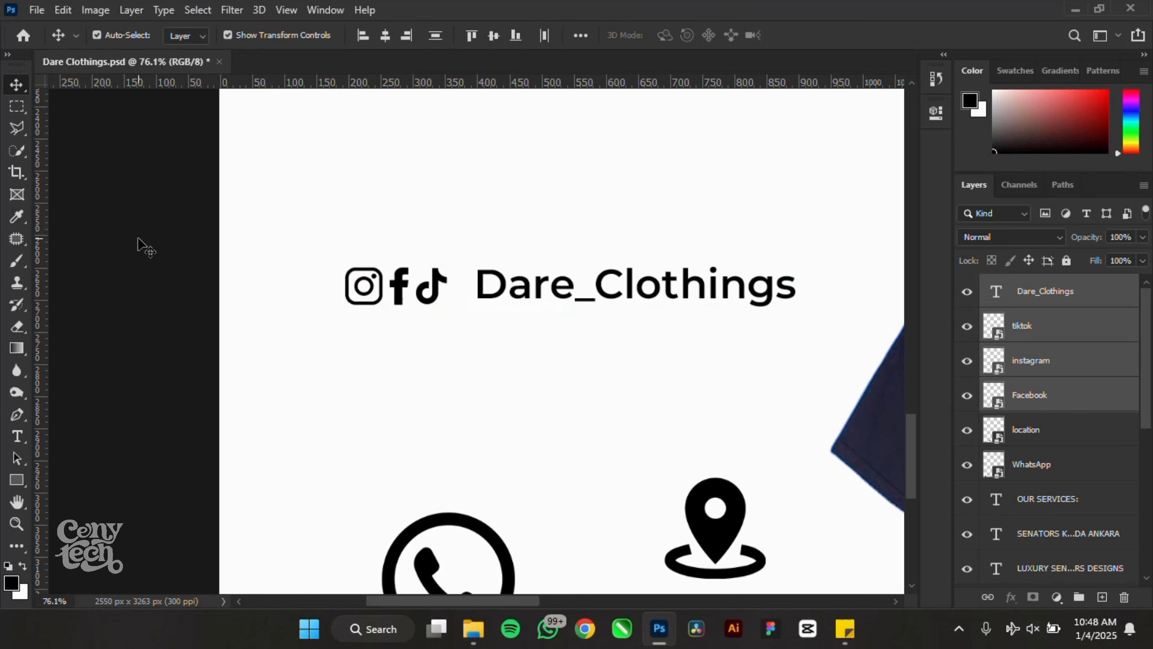
# - Nudge the text closer to the icons and move the whole handle row lower on the poster
pyautogui.scroll(2, 512, 293)
pyautogui.scroll(3, 511, 286)
pyautogui.moveTo(509, 287); pyautogui.dragTo(489, 289)
pyautogui.scroll(-10, 392, 278)
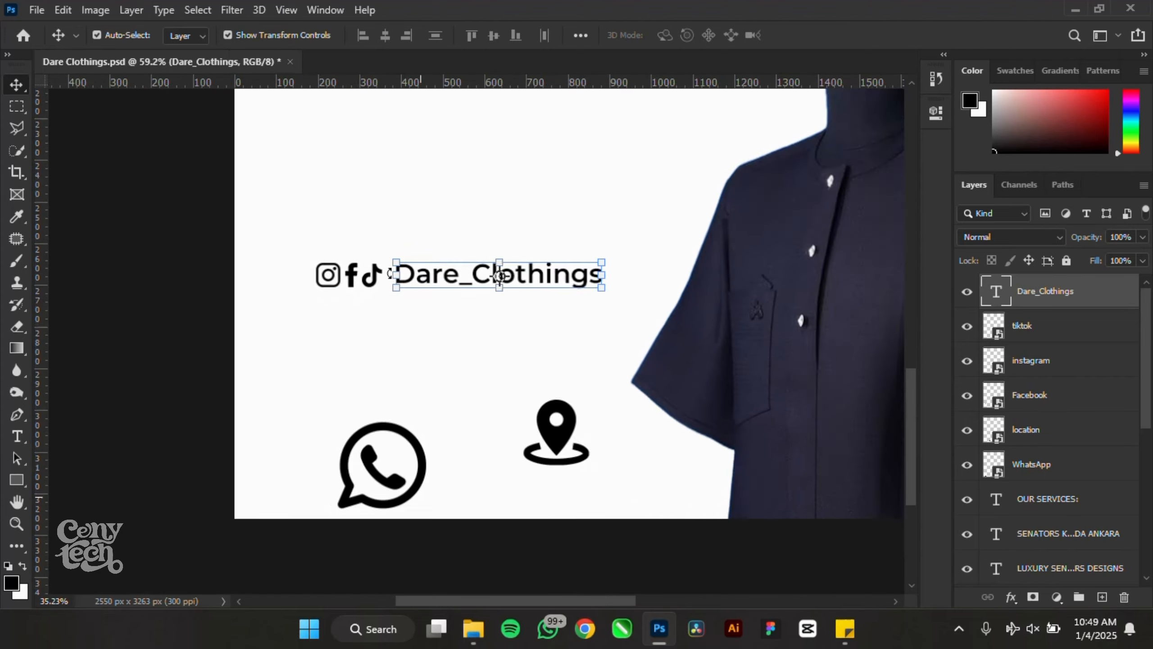
pyautogui.moveTo(213, 218); pyautogui.dragTo(303, 281)
pyautogui.scroll(-5, 368, 347)
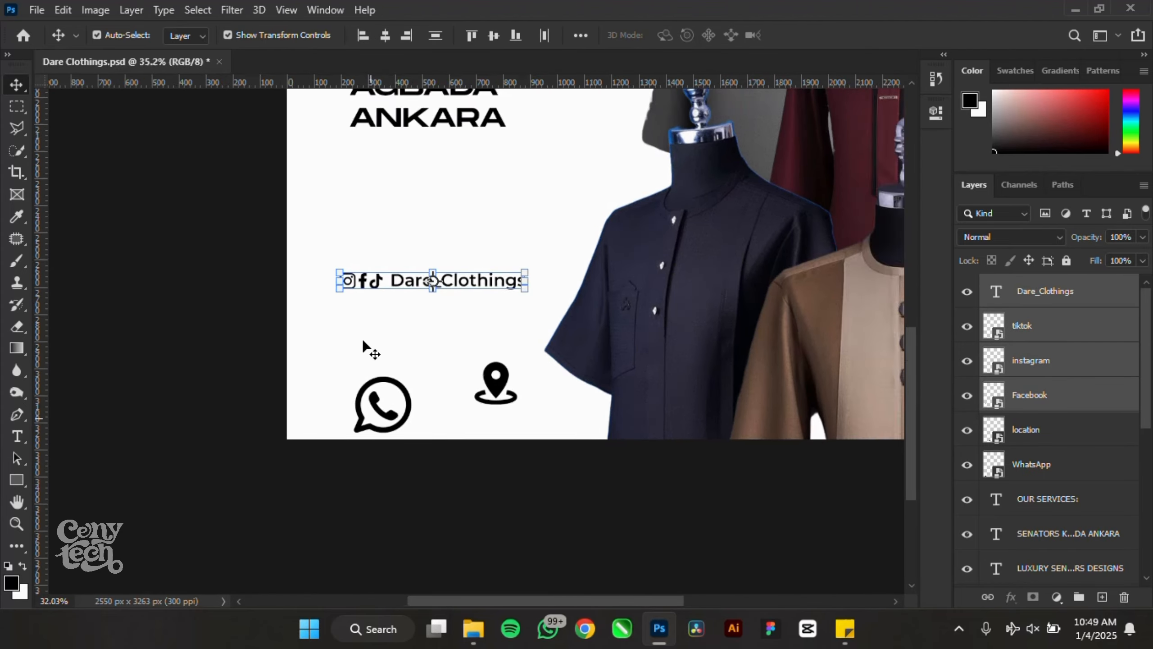
pyautogui.scroll(5, 380, 353)
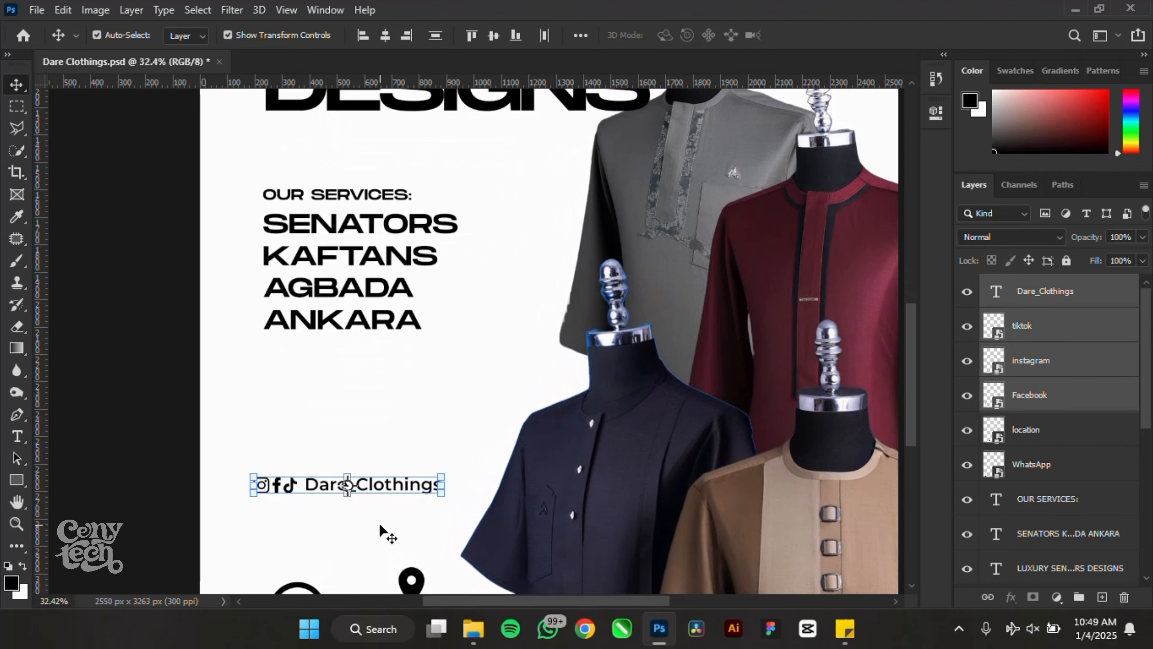
pyautogui.moveTo(377, 484); pyautogui.dragTo(374, 511)
pyautogui.press('Return')
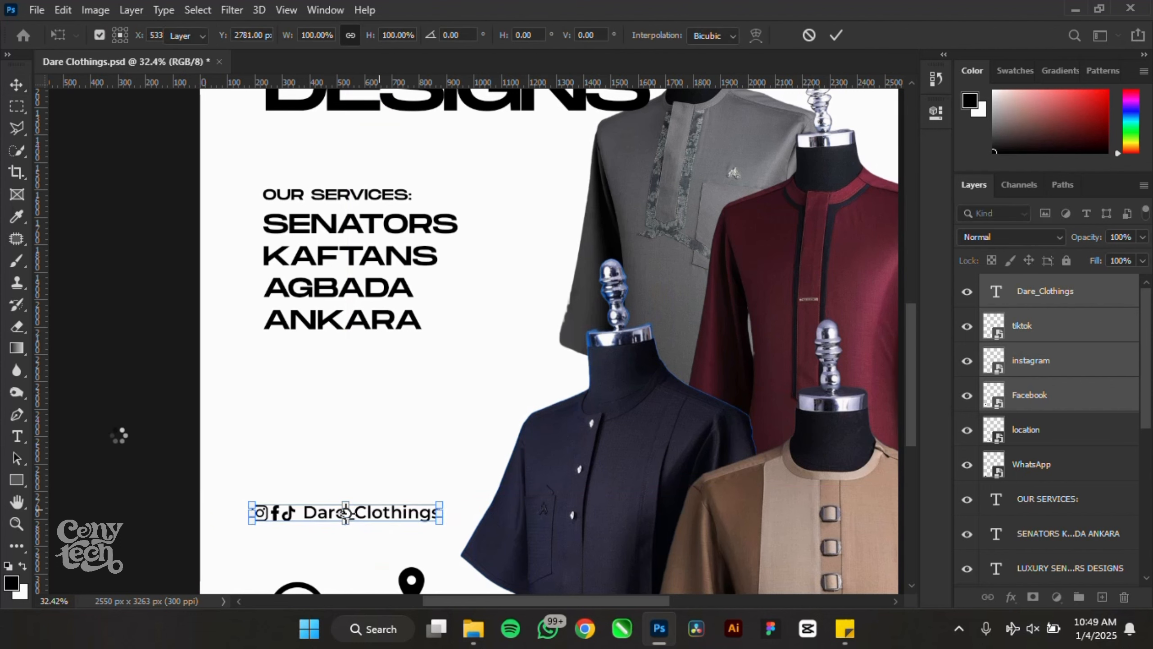
# - Duplicate the Dare_Clothings text higher up above the handle row and save the poster
pyautogui.click(117, 435)
pyautogui.moveTo(368, 522); pyautogui.dragTo(352, 422)
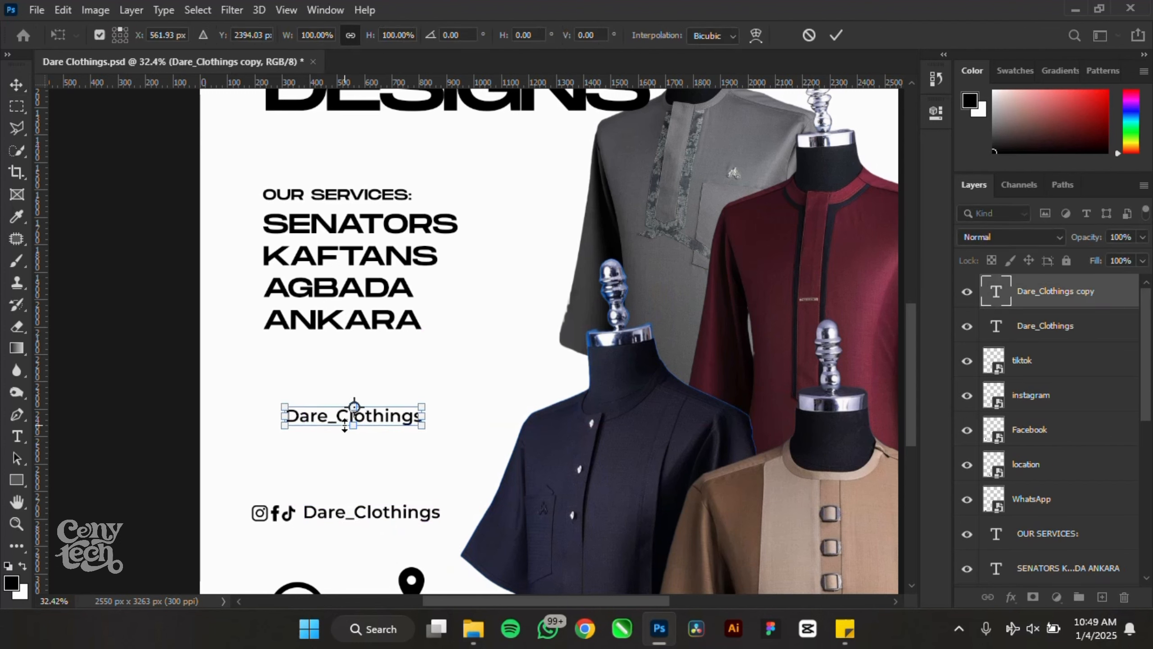
pyautogui.press('Return')
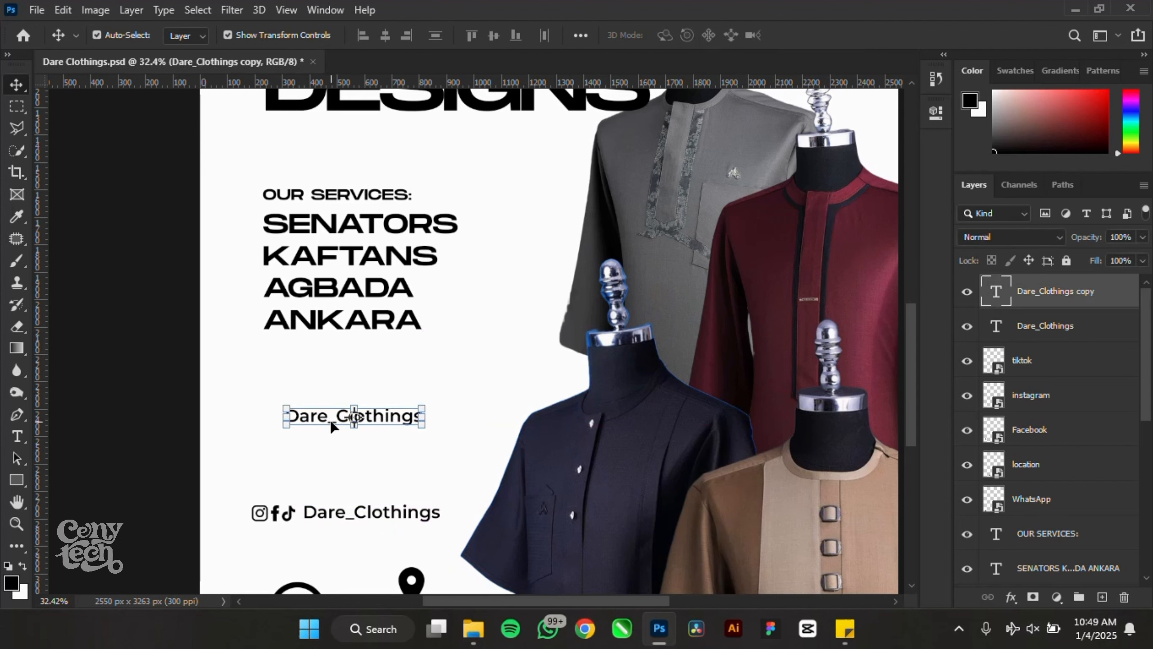
pyautogui.hotkey('ctrl', 's')
# - Change the copied text to 'TO BOOK, CONTACT US VIA', place it under the services list, and duplicate it
pyautogui.doubleClick(997, 292)
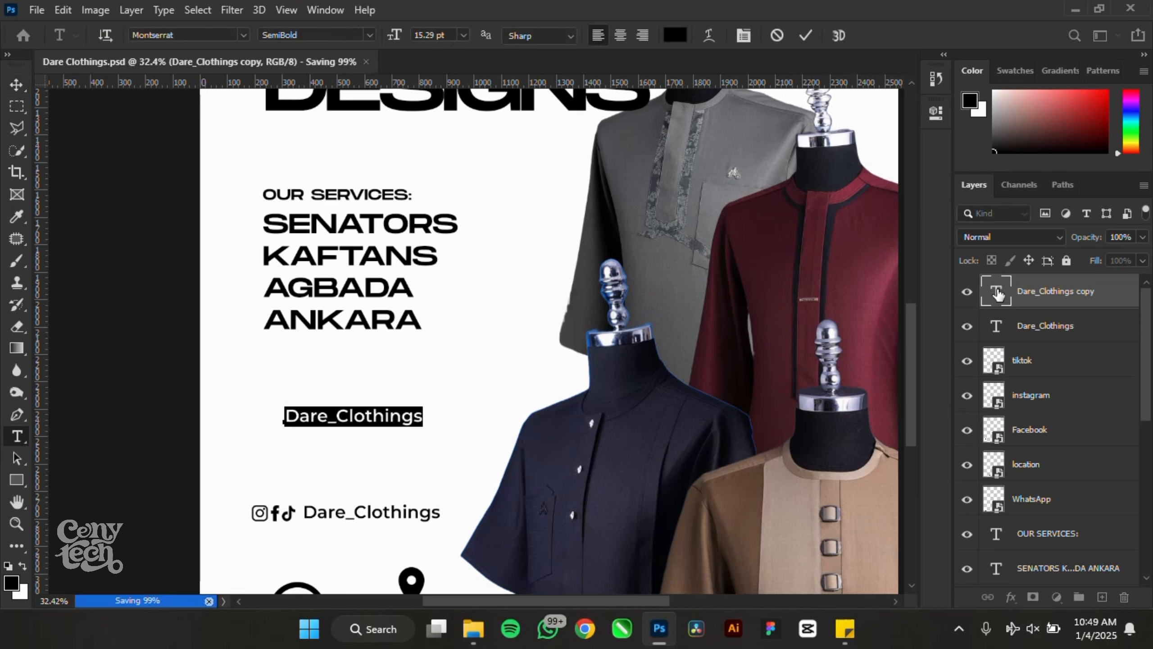
pyautogui.write('t')
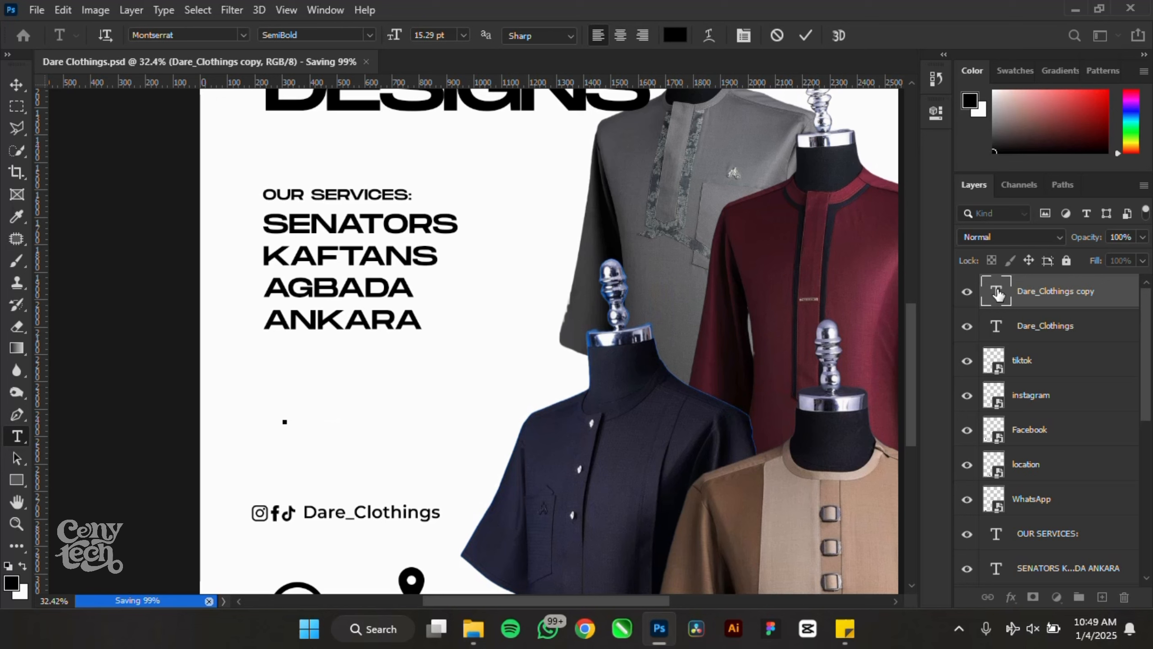
pyautogui.write('O BOOK')
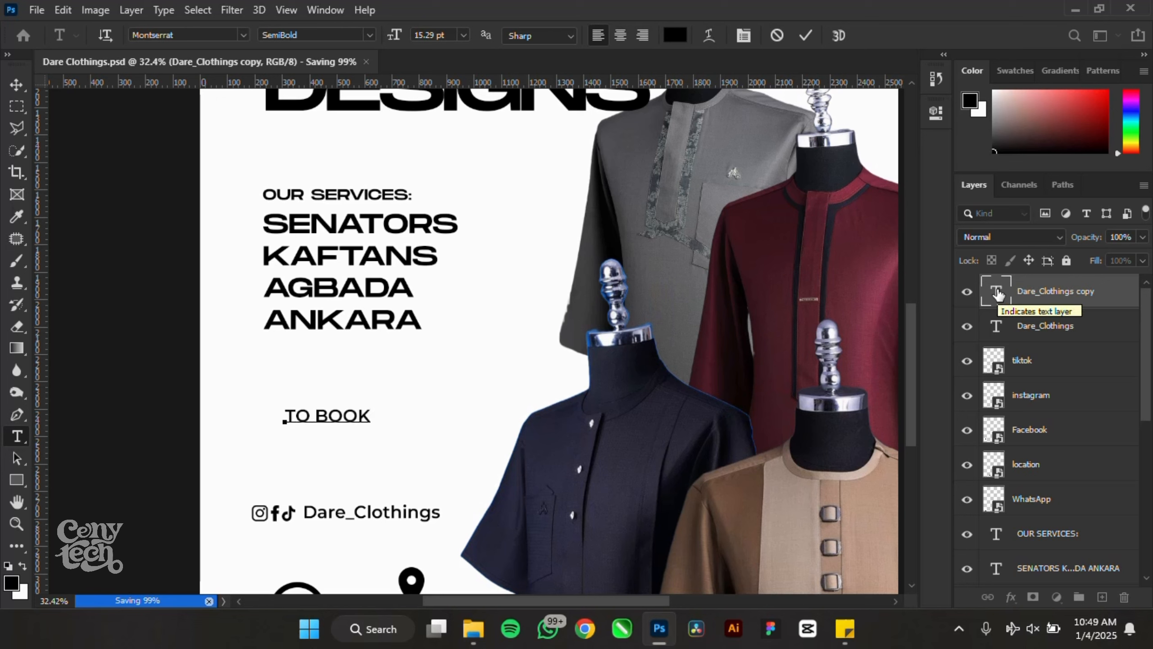
pyautogui.write(', ')
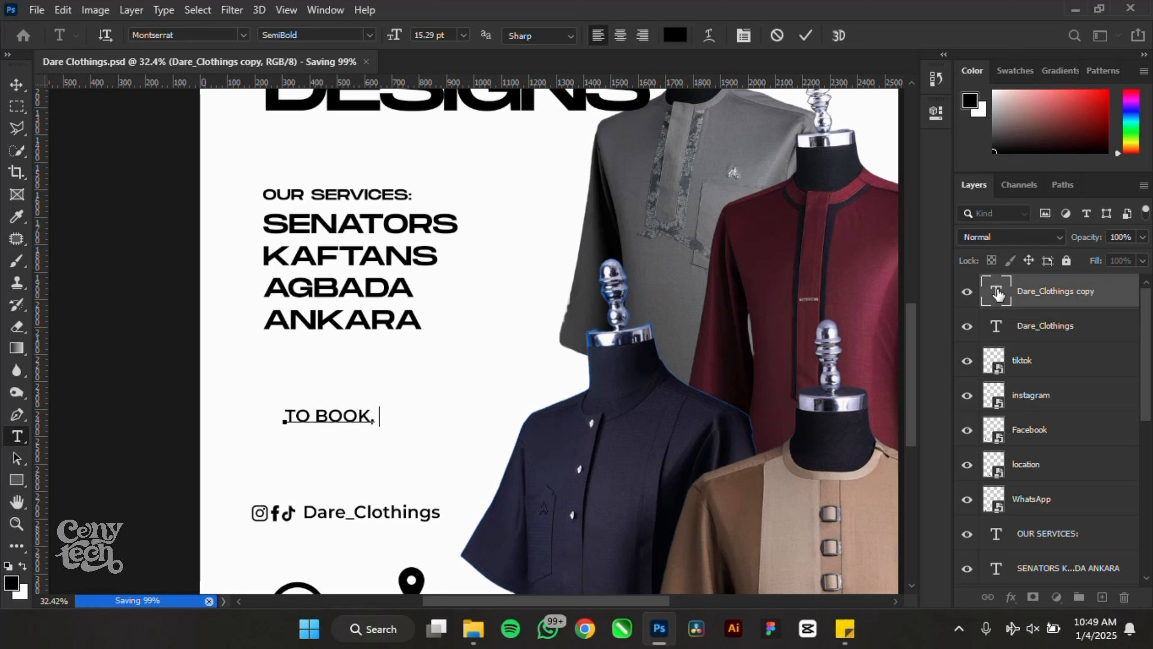
pyautogui.write('CONTACT')
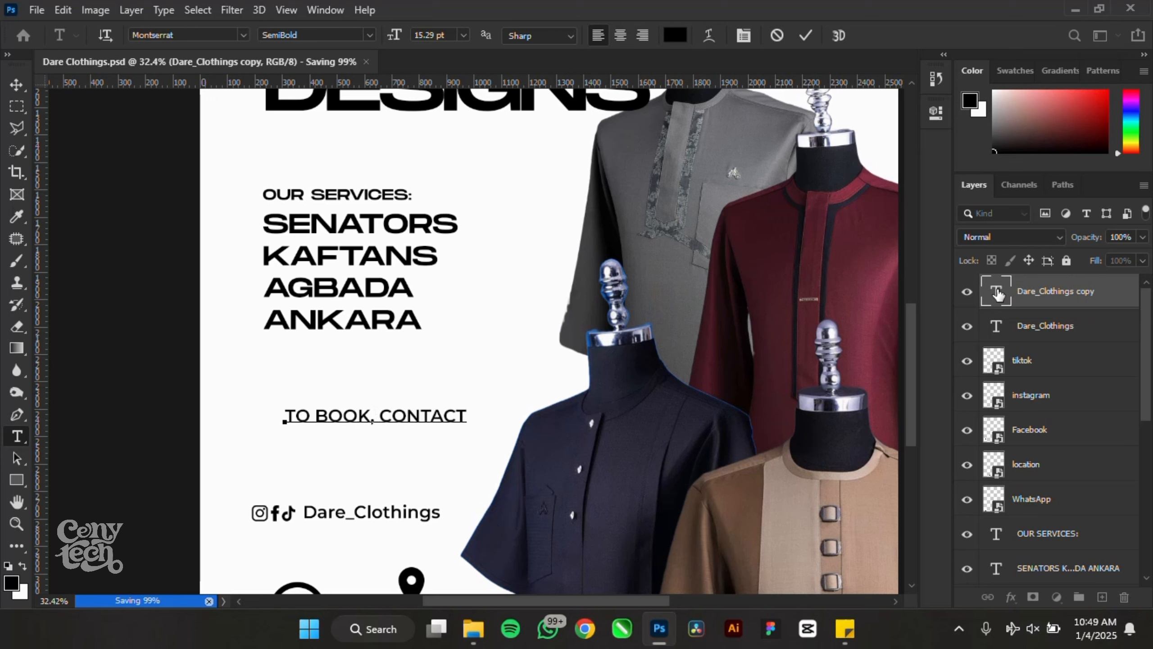
pyautogui.write(' US VA')
pyautogui.click(19, 88)
pyautogui.moveTo(347, 415)
pyautogui.mouseDown()
pyautogui.moveTo(310, 394)
pyautogui.moveTo(331, 381)
pyautogui.moveTo(331, 407)
pyautogui.mouseUp()
pyautogui.doubleClick(332, 411)
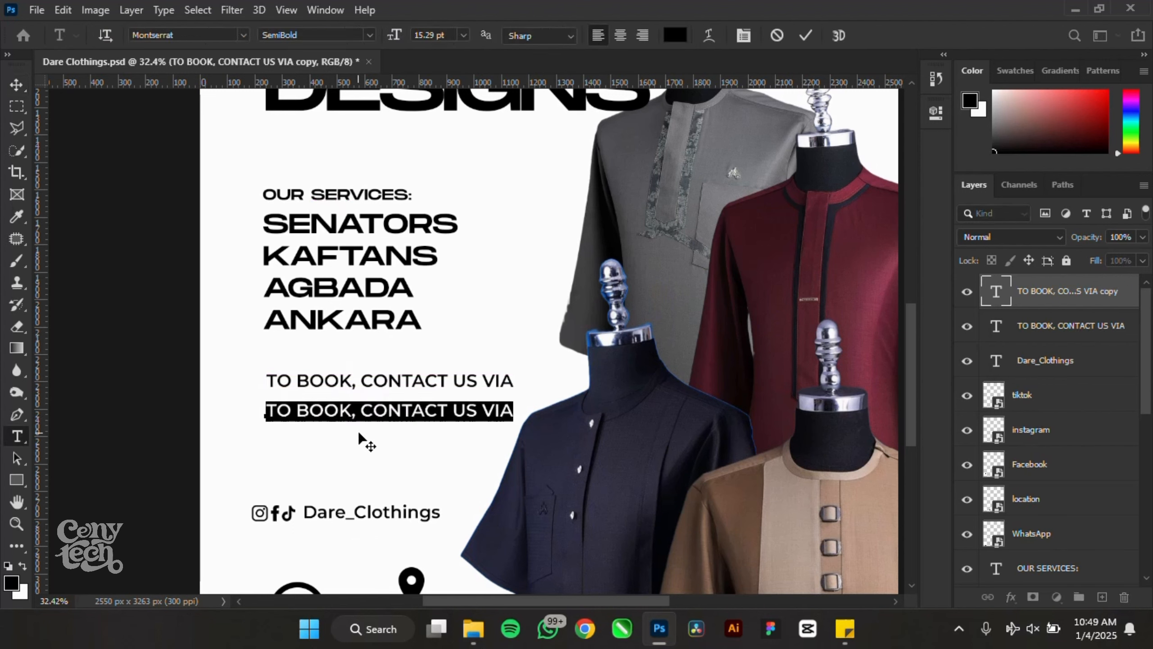
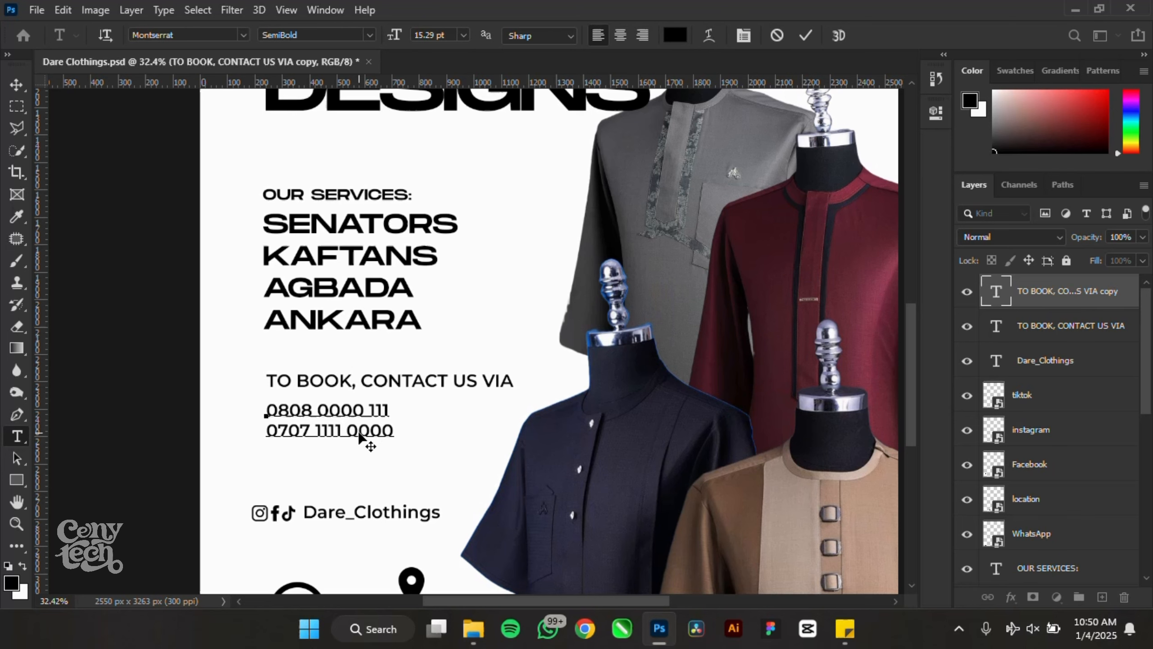
# - Replace the duplicate line's text with the two booking phone numbers on separate lines
pyautogui.scroll(3, 325, 468)
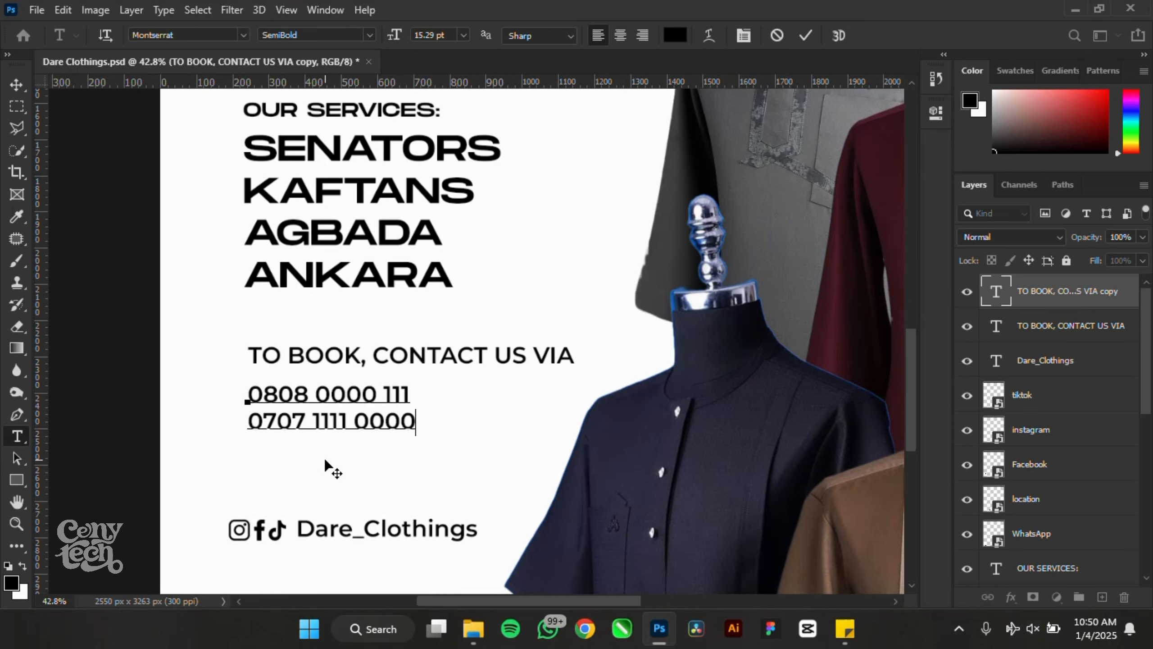
pyautogui.press('Delete')
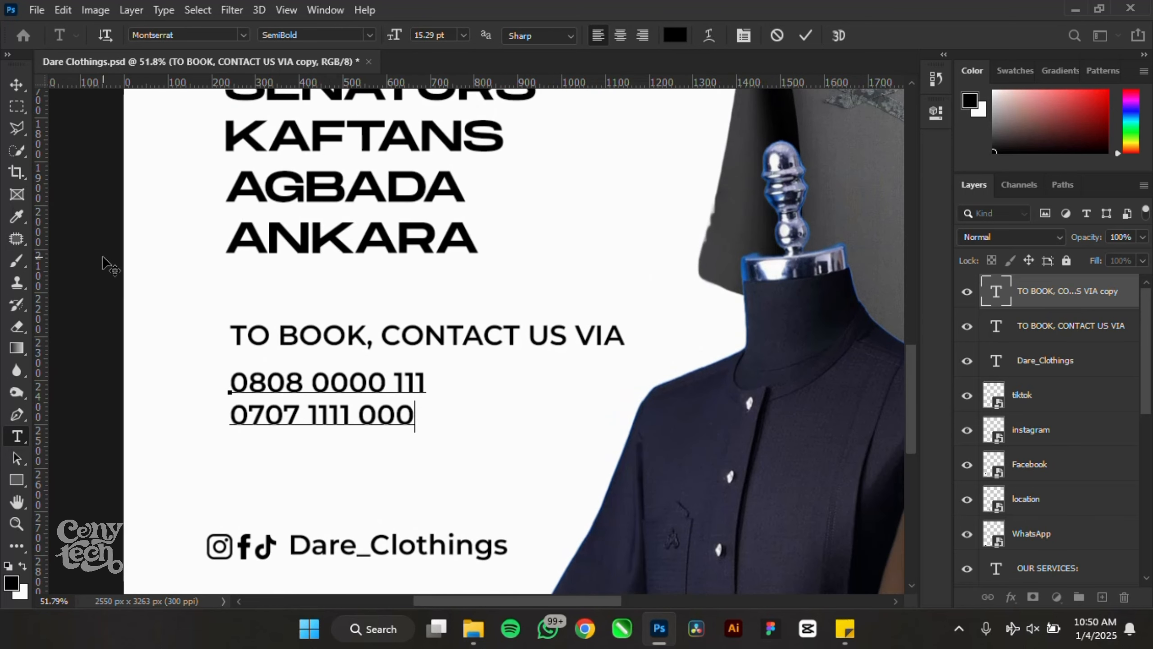
pyautogui.click(16, 85)
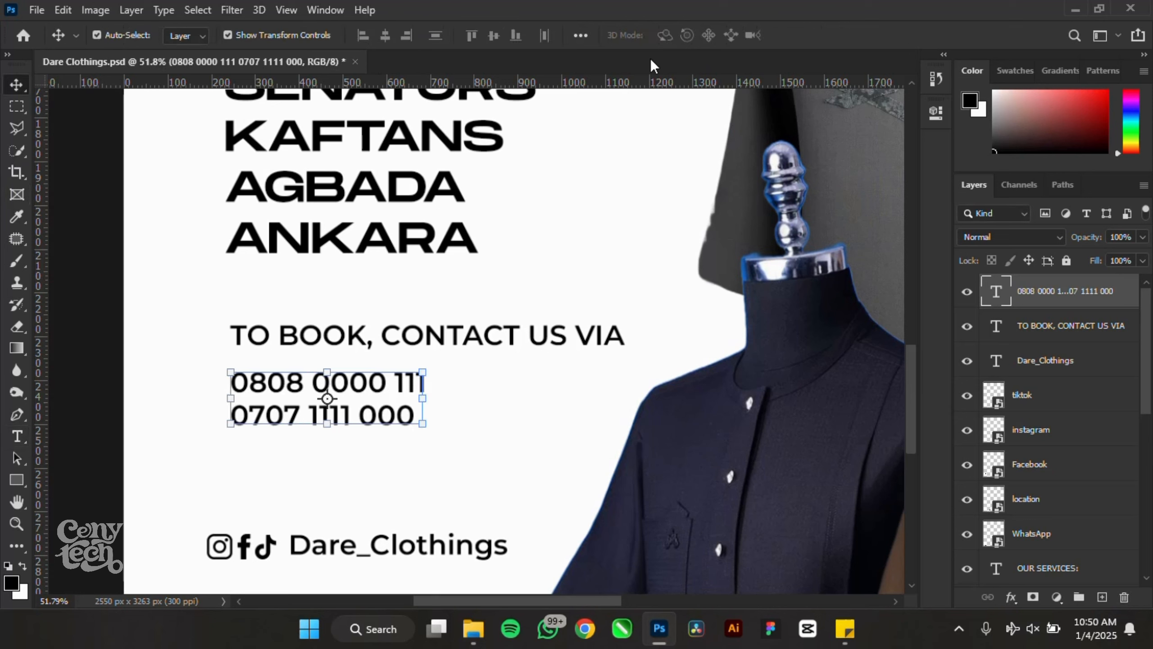
# - Set the phone numbers in Monument Extended Ultrabold with tighter leading
pyautogui.click(936, 113)
pyautogui.click(842, 301)
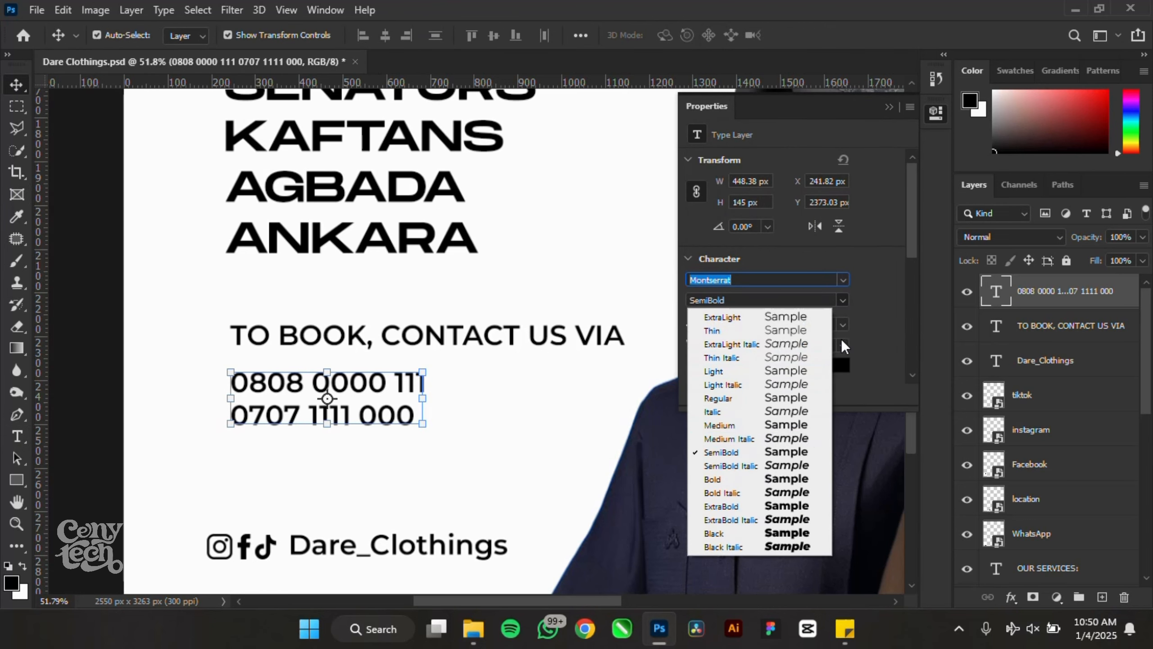
pyautogui.click(802, 504)
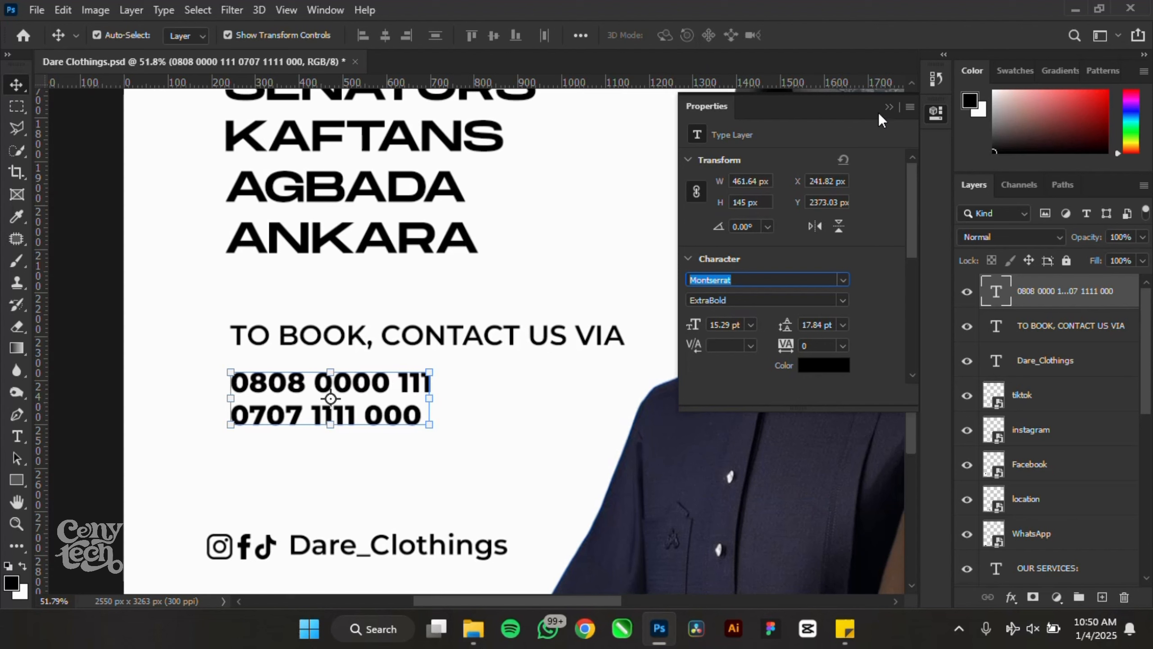
pyautogui.click(889, 107)
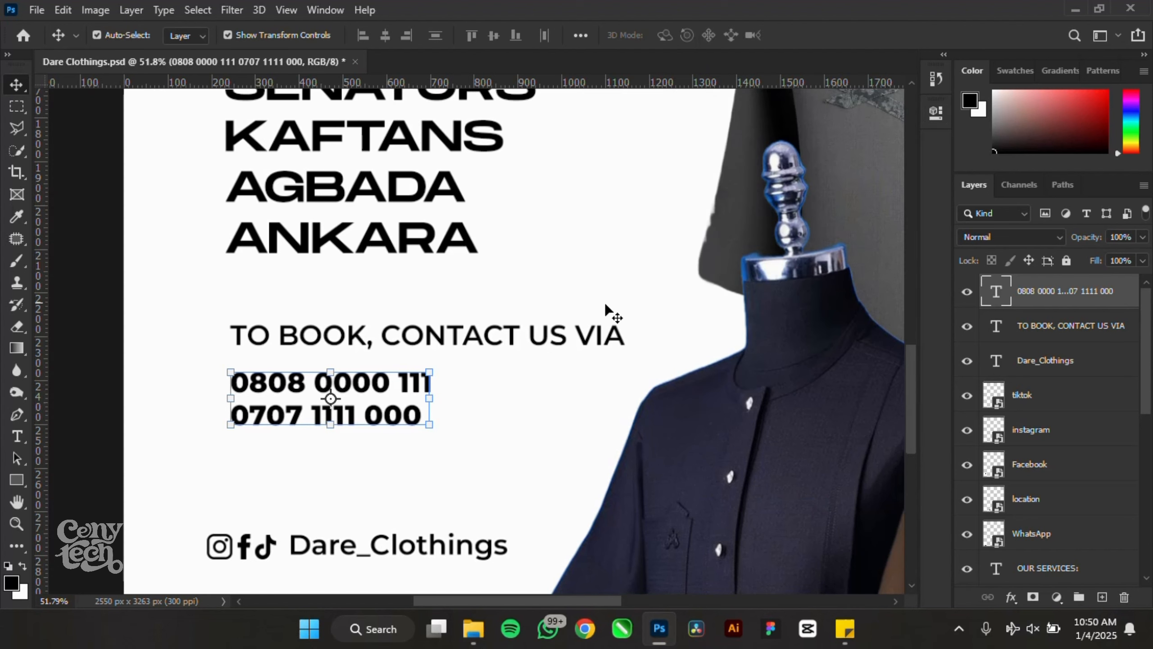
pyautogui.click(935, 115)
pyautogui.click(787, 279)
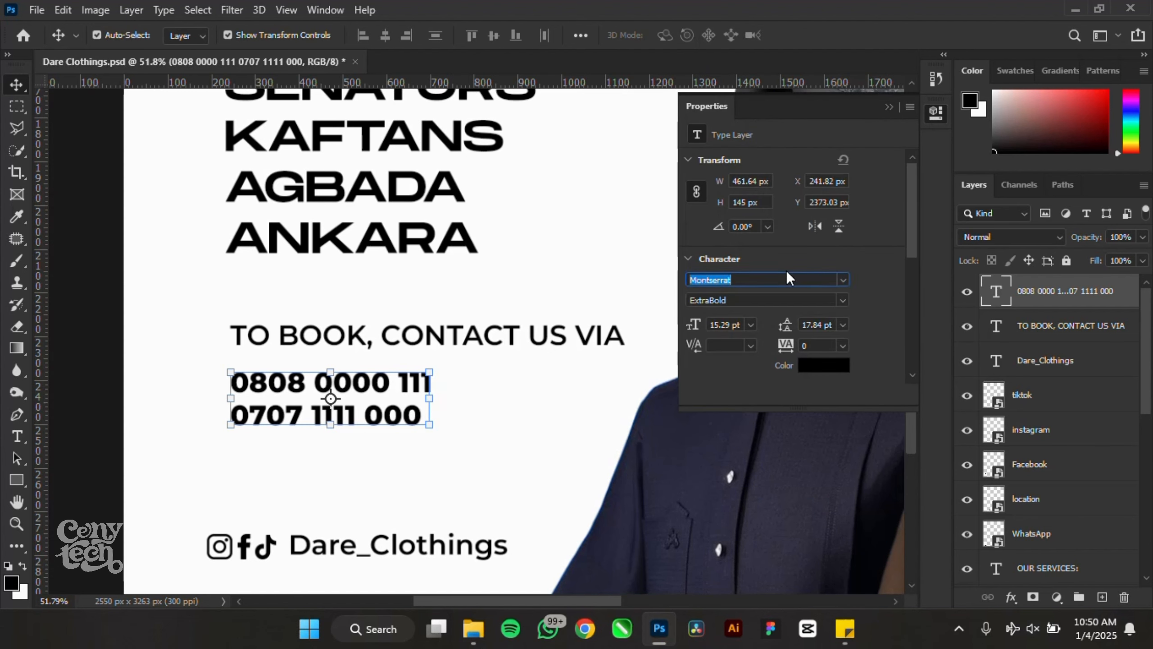
pyautogui.click(843, 283)
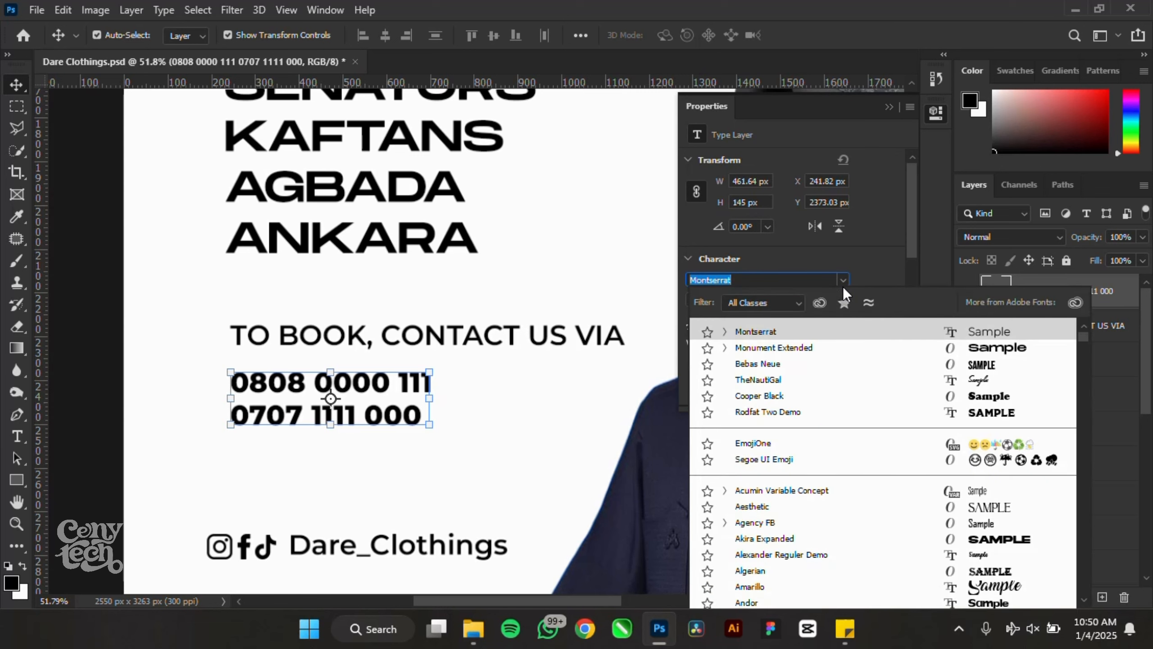
pyautogui.click(807, 349)
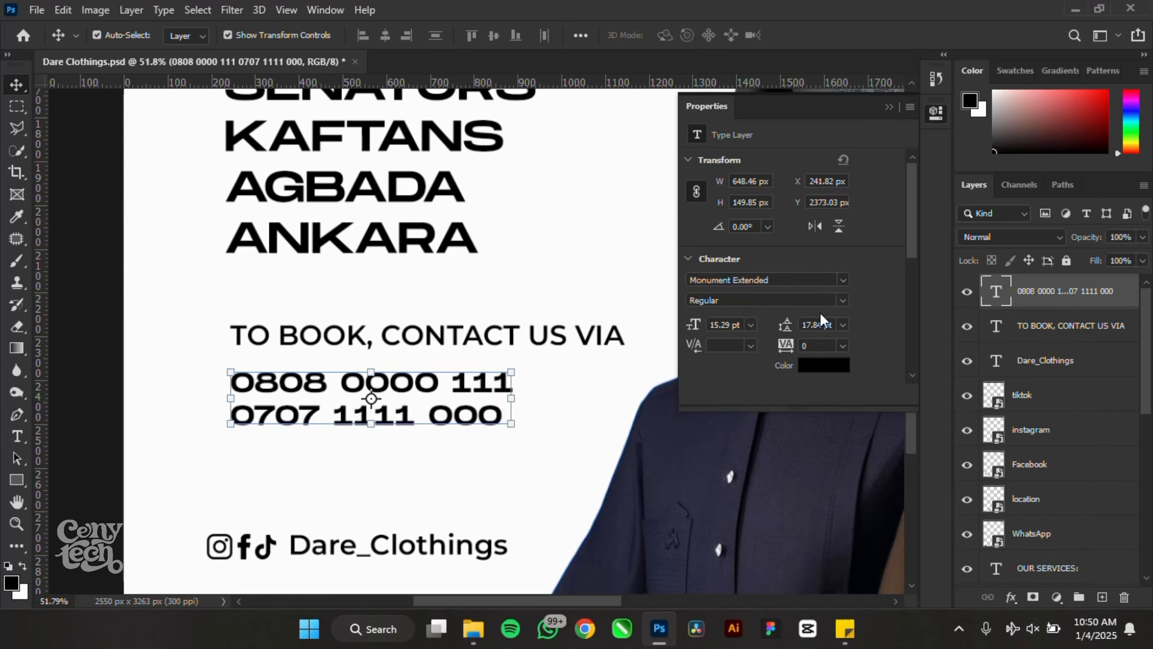
pyautogui.click(840, 300)
pyautogui.click(816, 328)
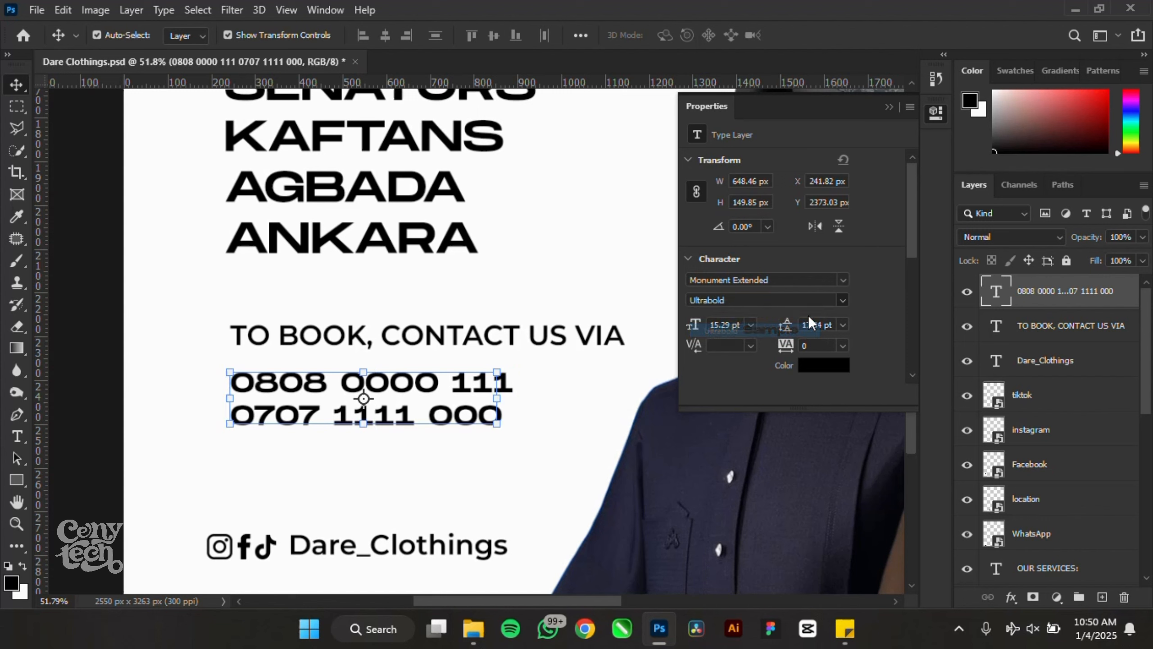
pyautogui.moveTo(776, 325); pyautogui.dragTo(782, 325)
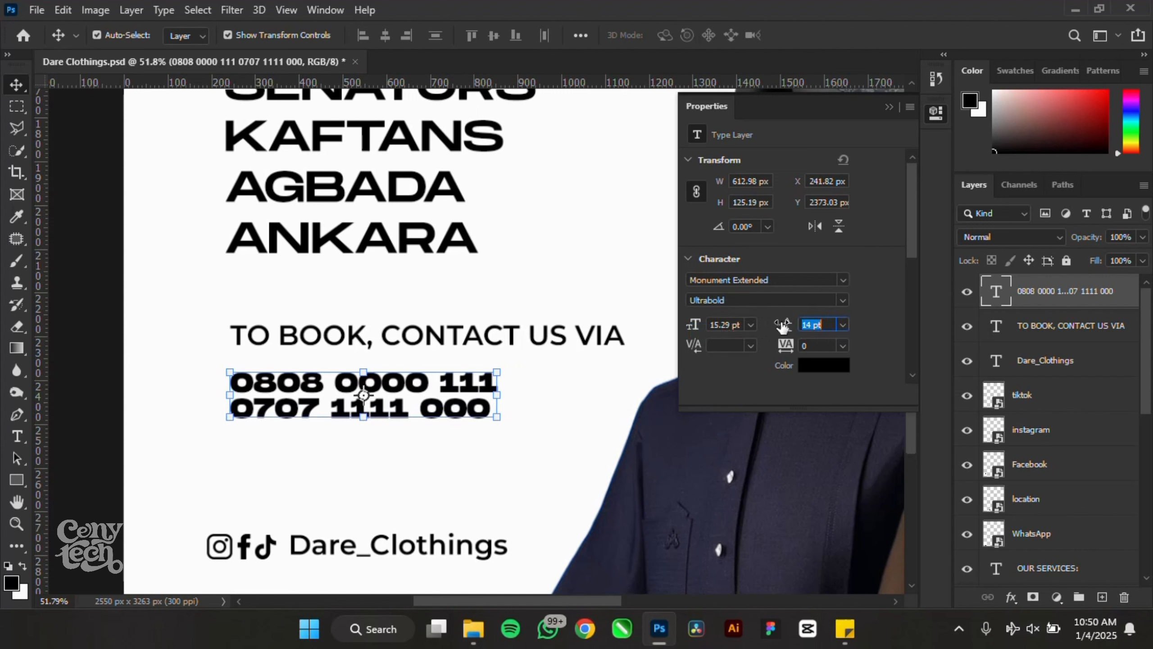
# - Scale the phone-number block up to about 144%
pyautogui.moveTo(528, 429); pyautogui.dragTo(606, 475)
pyautogui.press('Return')
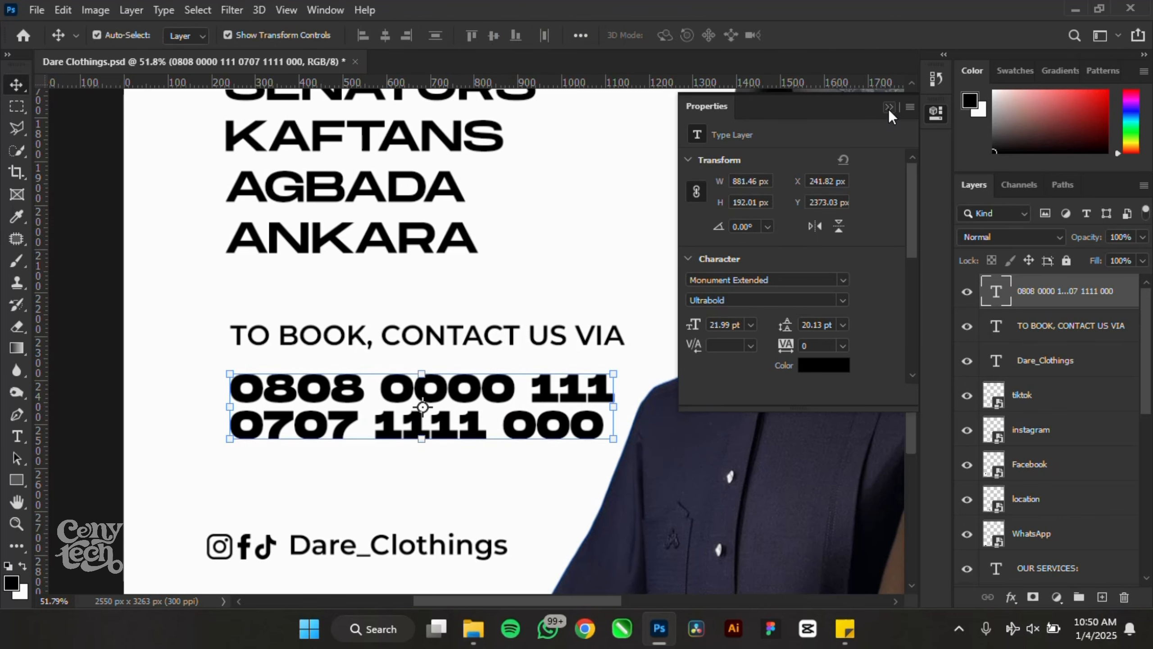
pyautogui.click(888, 108)
pyautogui.scroll(-5, 684, 239)
pyautogui.scroll(4, 535, 440)
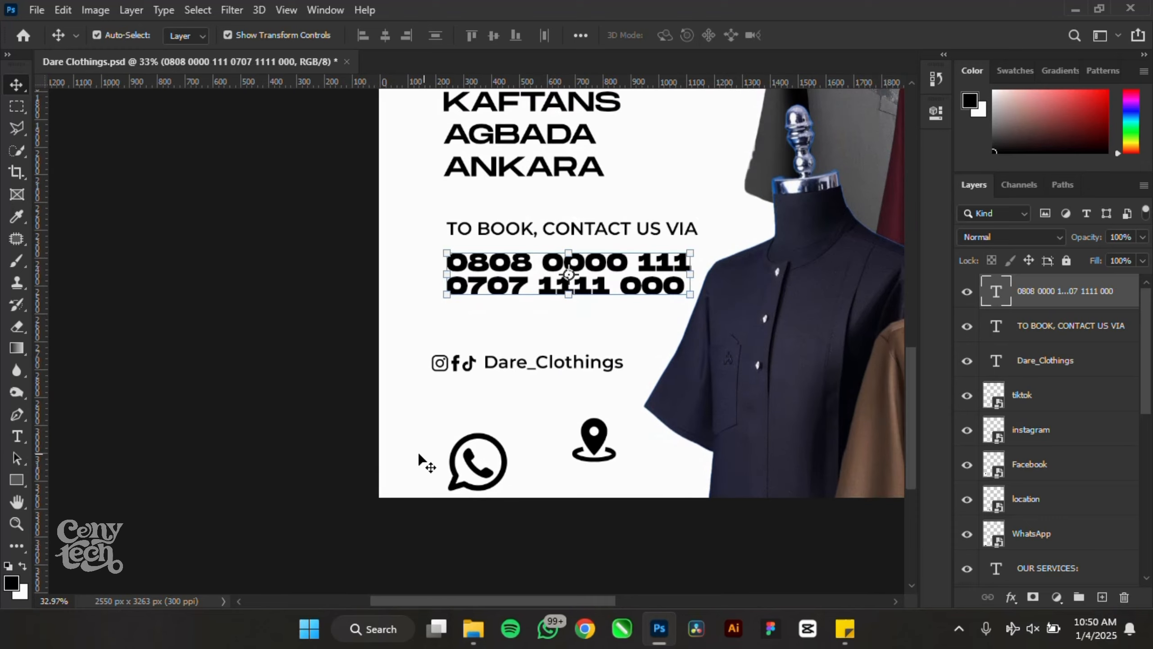
# - Move the WhatsApp icon beside the phone numbers and shrink it to match them
pyautogui.moveTo(493, 470); pyautogui.dragTo(434, 251)
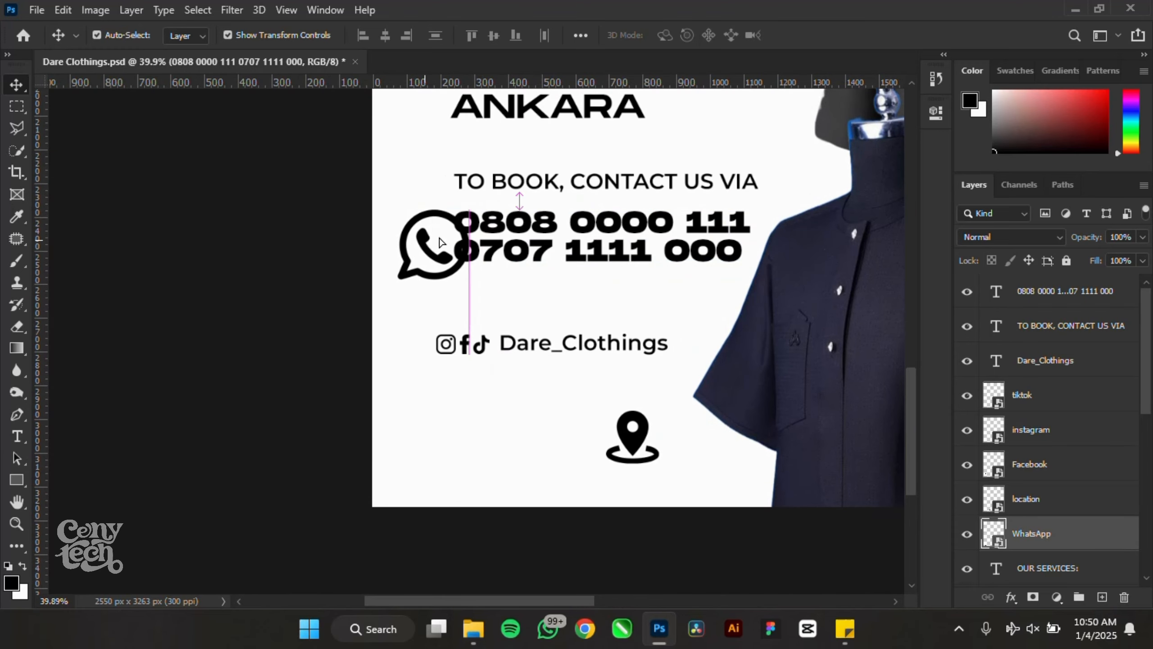
pyautogui.scroll(5, 481, 204)
pyautogui.moveTo(485, 203); pyautogui.dragTo(406, 259)
pyautogui.press('Return')
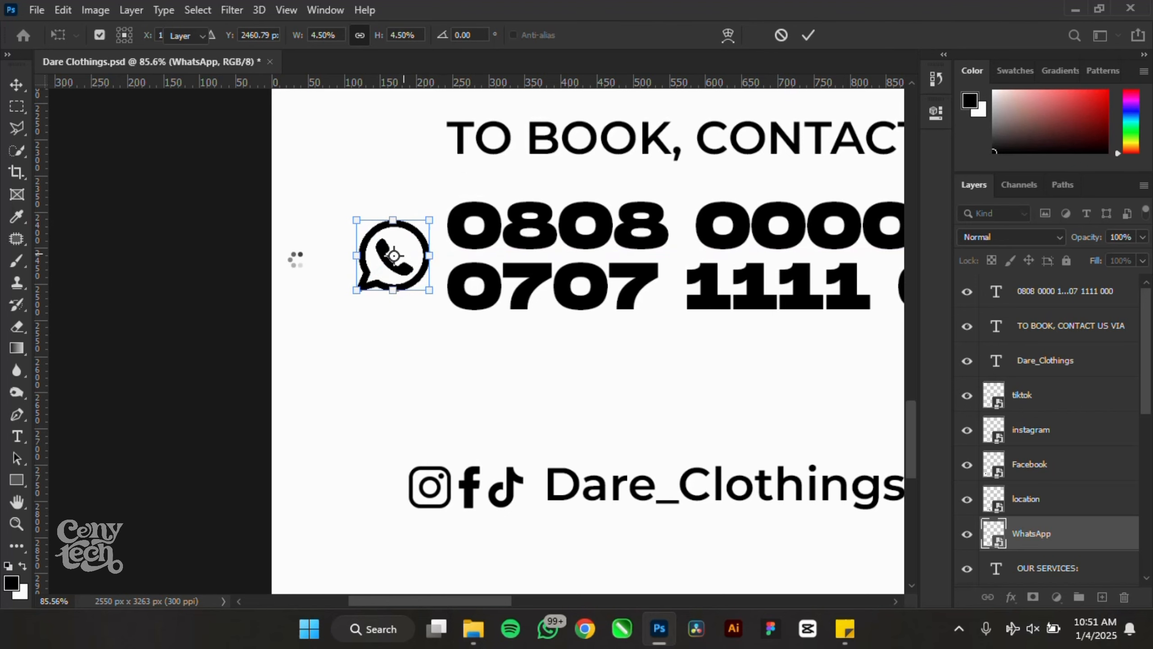
pyautogui.scroll(-5, 254, 250)
pyautogui.click(188, 235)
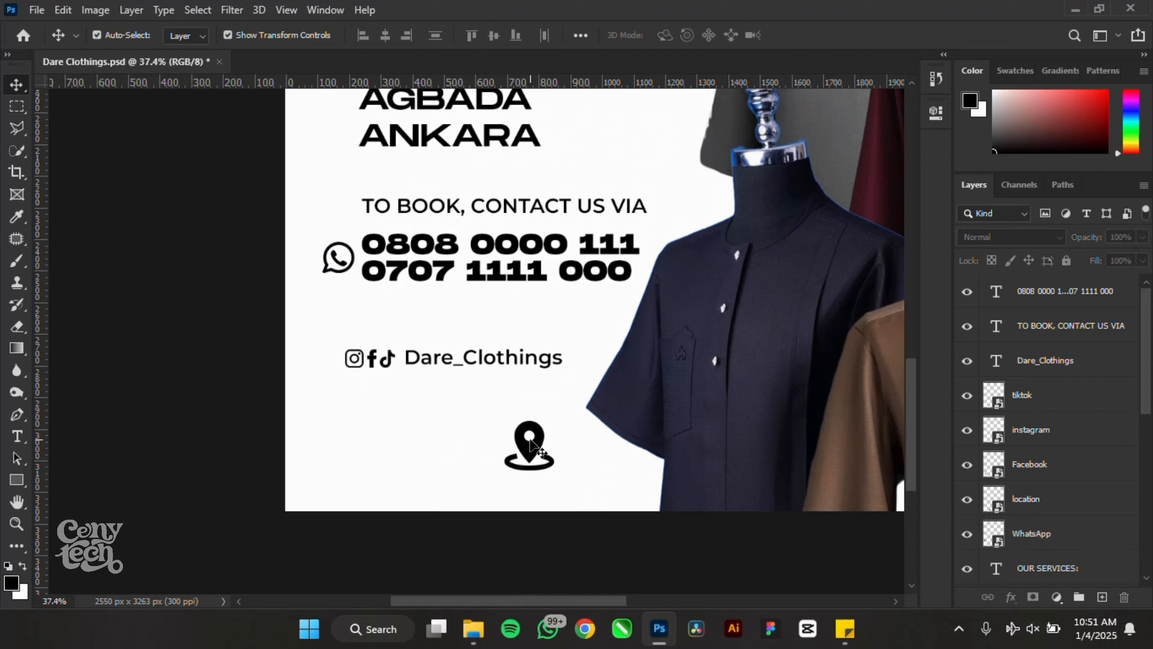
# - Delete the location pin and select the social handle row to transform it
pyautogui.click(528, 447)
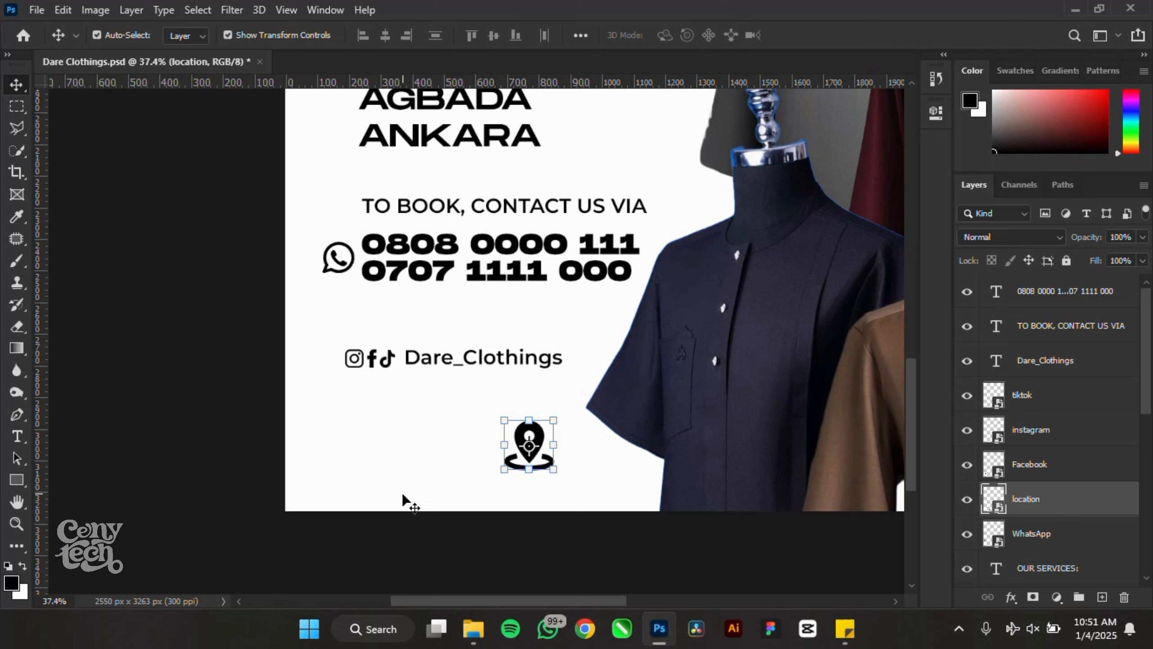
pyautogui.press('Delete')
pyautogui.moveTo(188, 356); pyautogui.dragTo(481, 475)
pyautogui.hotkey('ctrl', 't')
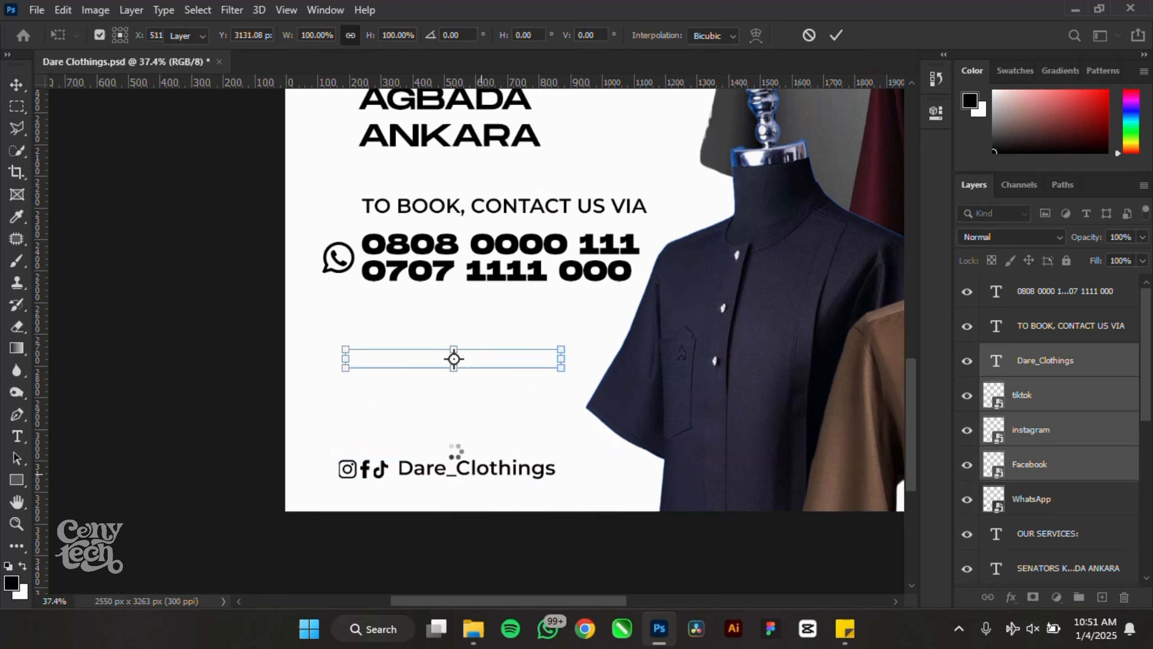
# - Nudge the Dare Clothings logo slightly left and add a vertical guide at X 146.4 px
pyautogui.press('Return')
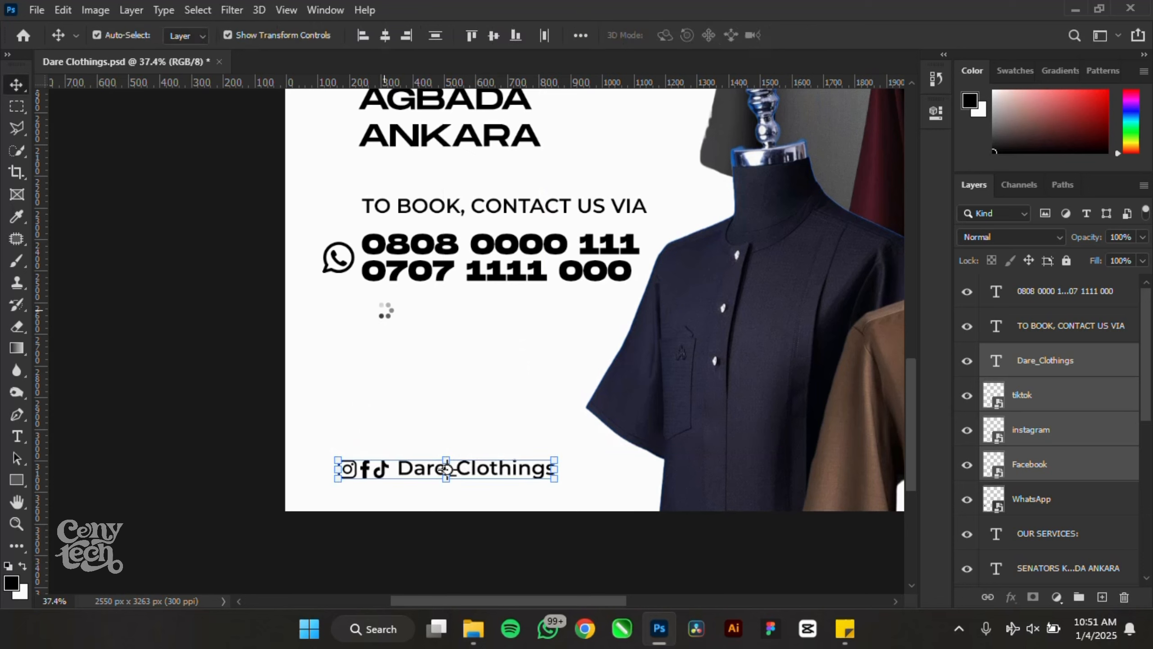
pyautogui.click(446, 247)
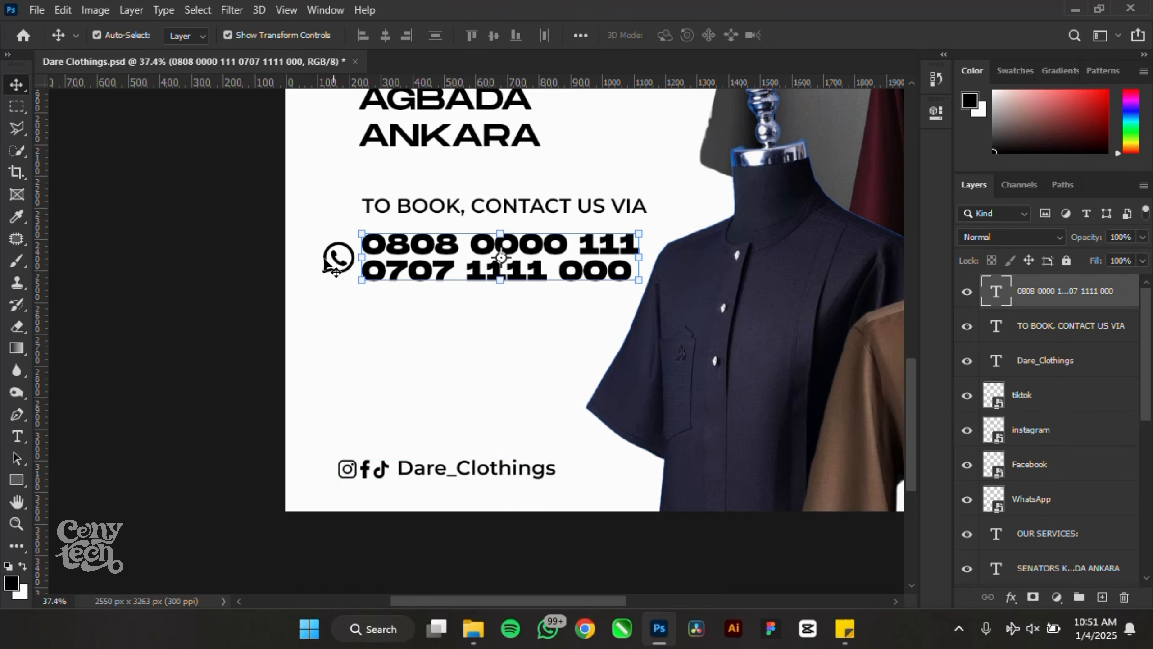
pyautogui.click(257, 247)
pyautogui.scroll(4, 335, 233)
pyautogui.scroll(-6, 272, 318)
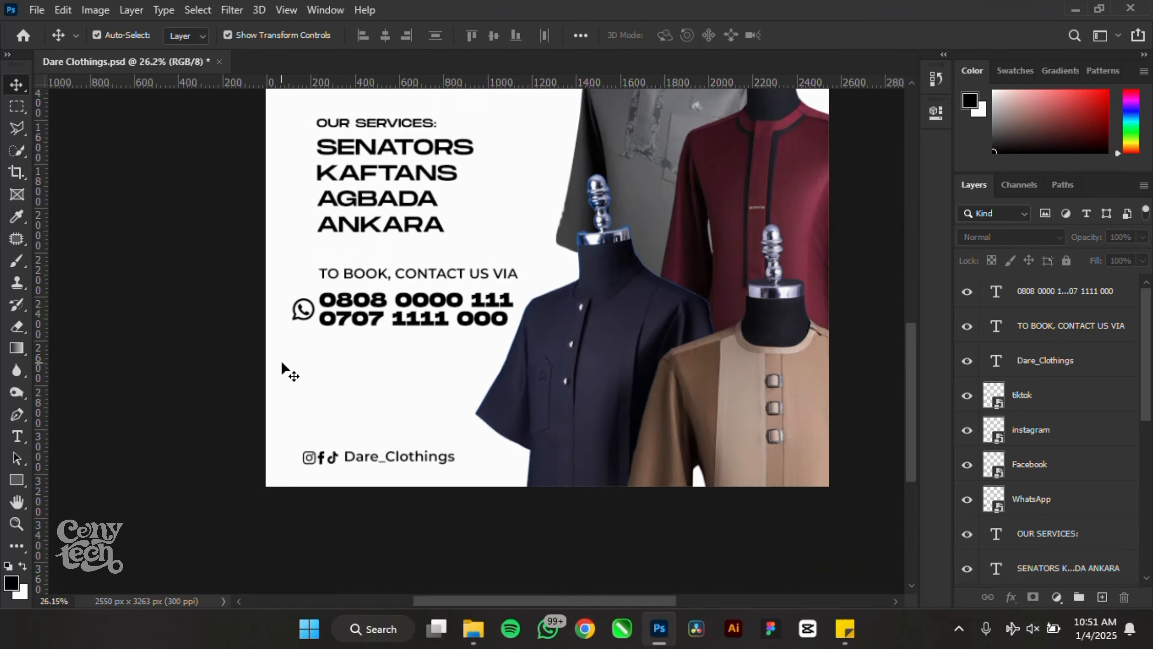
pyautogui.scroll(-3, 281, 363)
pyautogui.scroll(2, 298, 164)
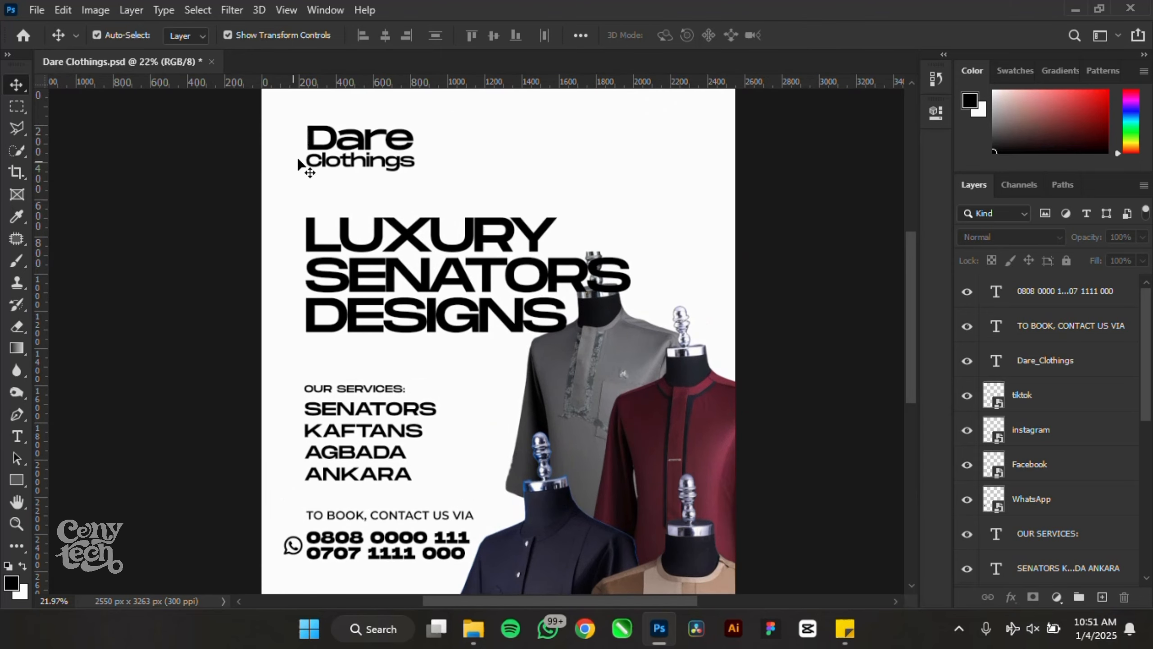
pyautogui.moveTo(219, 117); pyautogui.dragTo(444, 183)
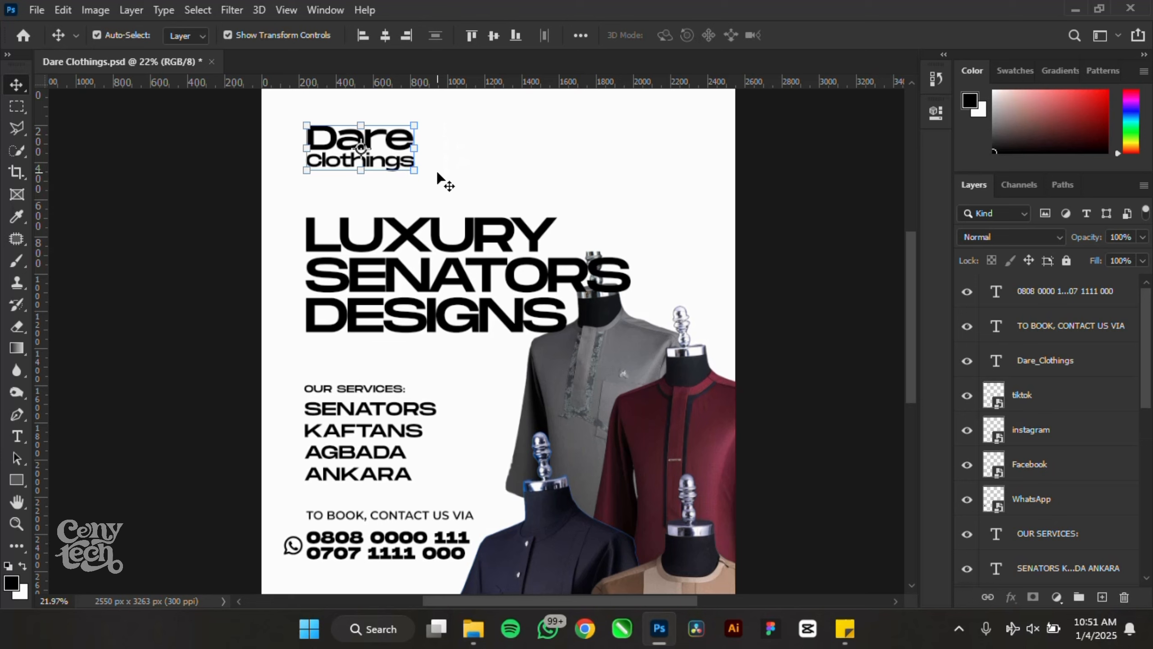
pyautogui.hotkey('shift', 'Left')
pyautogui.hotkey('shift', 'Left')
pyautogui.hotkey('shift', 'Left')
pyautogui.hotkey('shift', 'Left')
pyautogui.hotkey('shift', 'Left')
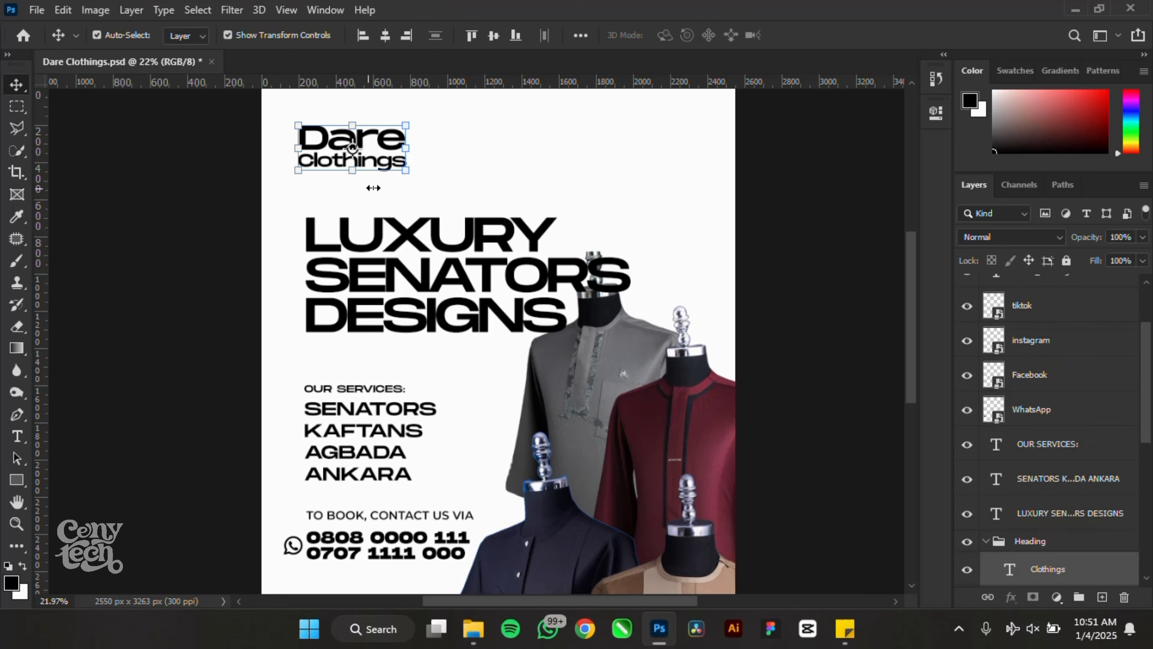
pyautogui.click(121, 177)
pyautogui.moveTo(44, 162); pyautogui.dragTo(297, 135)
# - Align the left edges of Dare and Clothings and snap both words onto the guide
pyautogui.scroll(5, 300, 136)
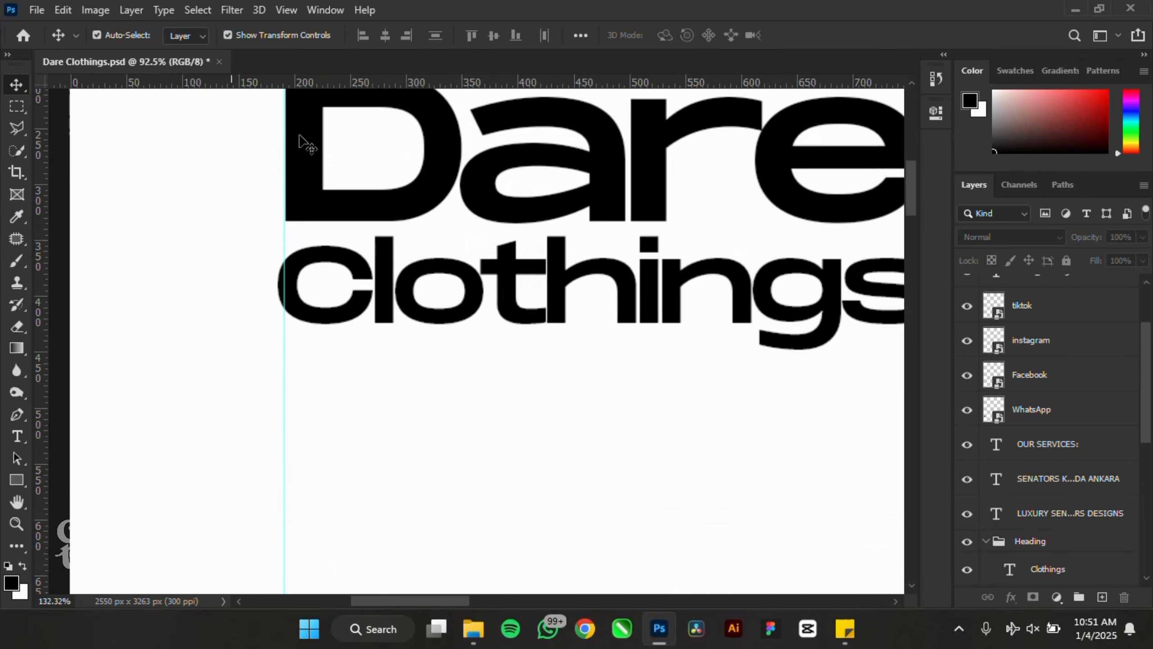
pyautogui.scroll(1, 298, 136)
pyautogui.click(331, 266)
pyautogui.keyDown('shift'); pyautogui.click(330, 205); pyautogui.keyUp('shift')
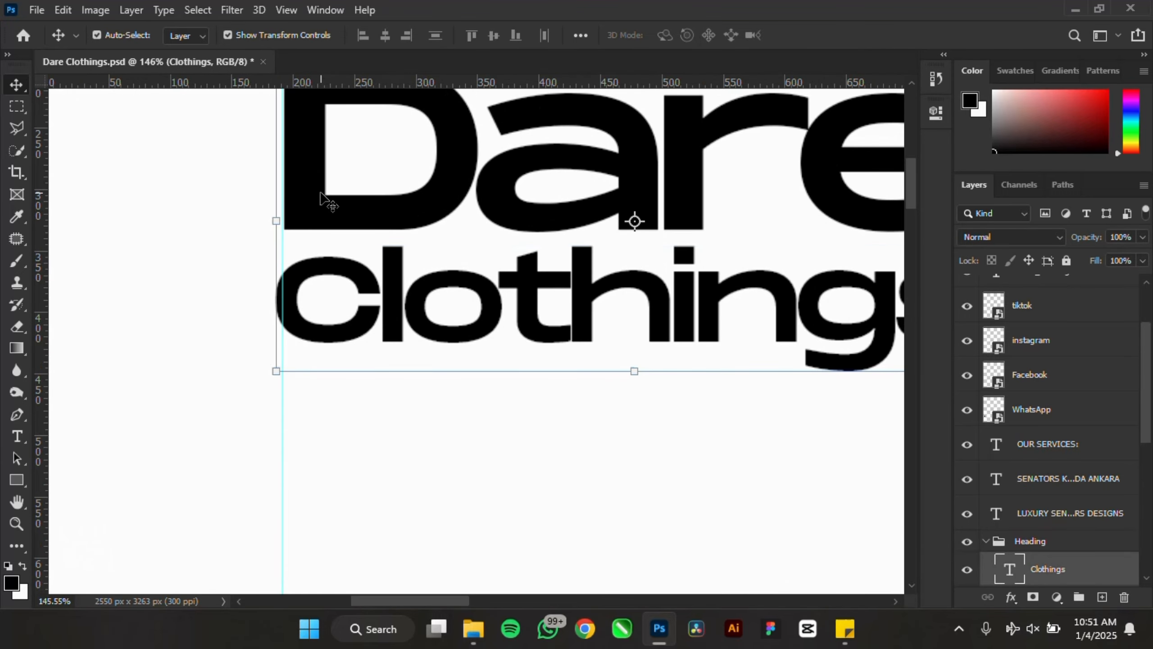
pyautogui.click(362, 37)
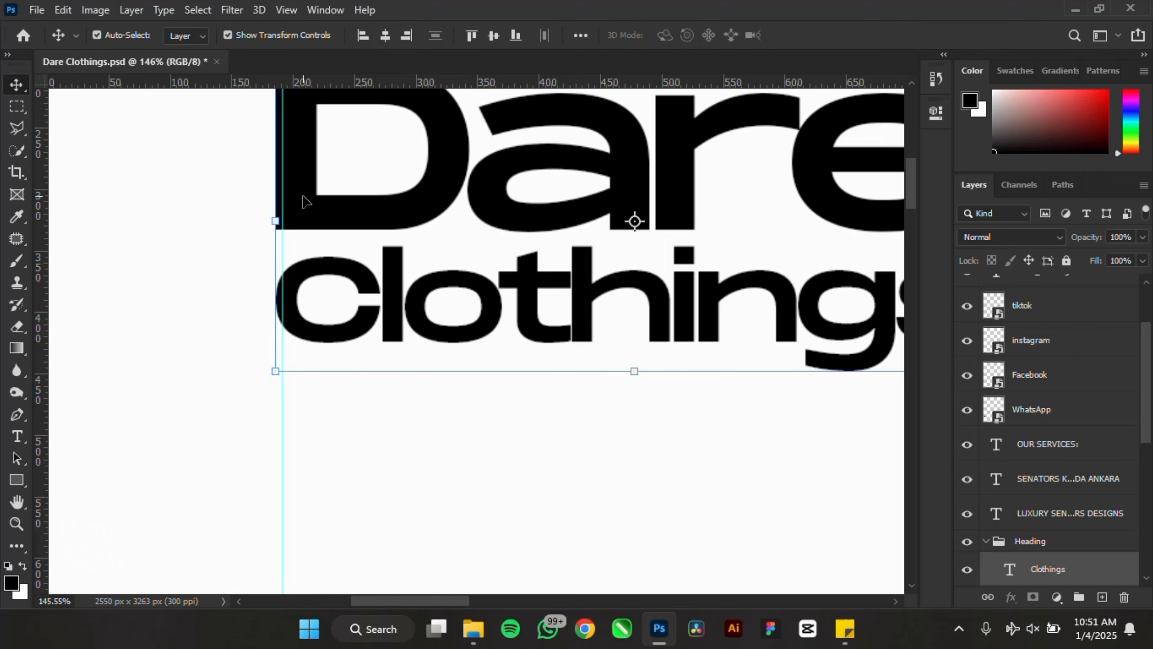
pyautogui.moveTo(308, 198); pyautogui.dragTo(297, 170)
pyautogui.keyDown('shift'); pyautogui.click(314, 196); pyautogui.keyUp('shift')
pyautogui.keyDown('shift'); pyautogui.click(303, 173); pyautogui.keyUp('shift')
# - Move the LUXURY SENATORS DESIGNS title left so it snaps to the guide
pyautogui.scroll(-10, 341, 214)
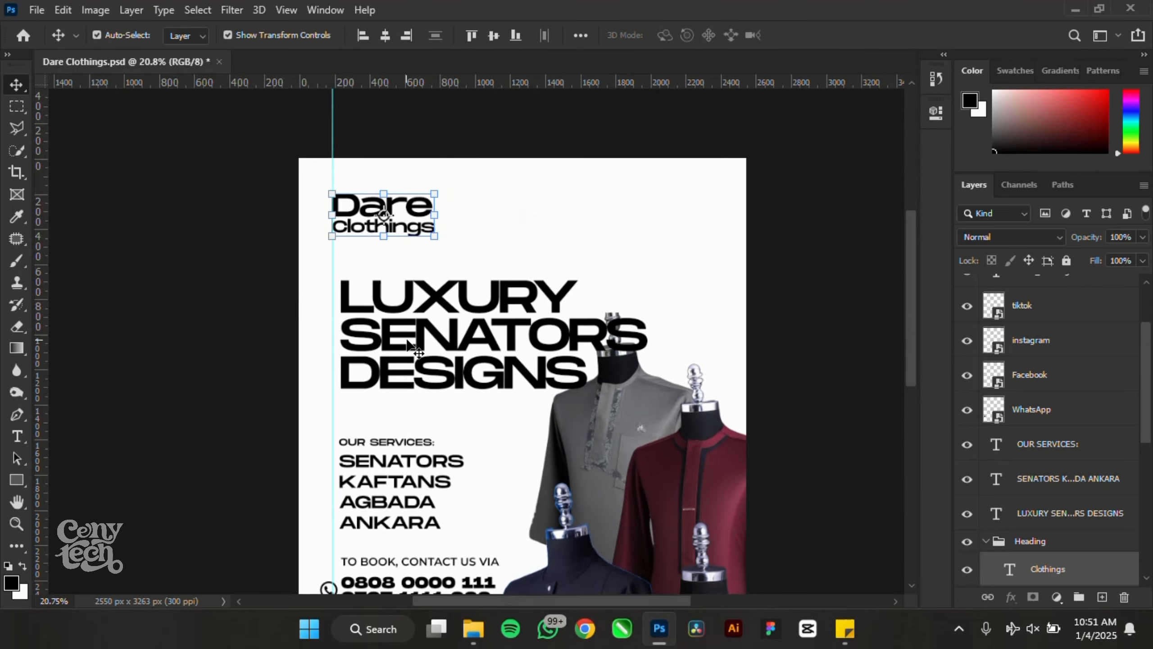
pyautogui.scroll(2, 407, 344)
pyautogui.moveTo(452, 344); pyautogui.dragTo(446, 344)
pyautogui.scroll(-4, 299, 219)
pyautogui.scroll(2, 436, 454)
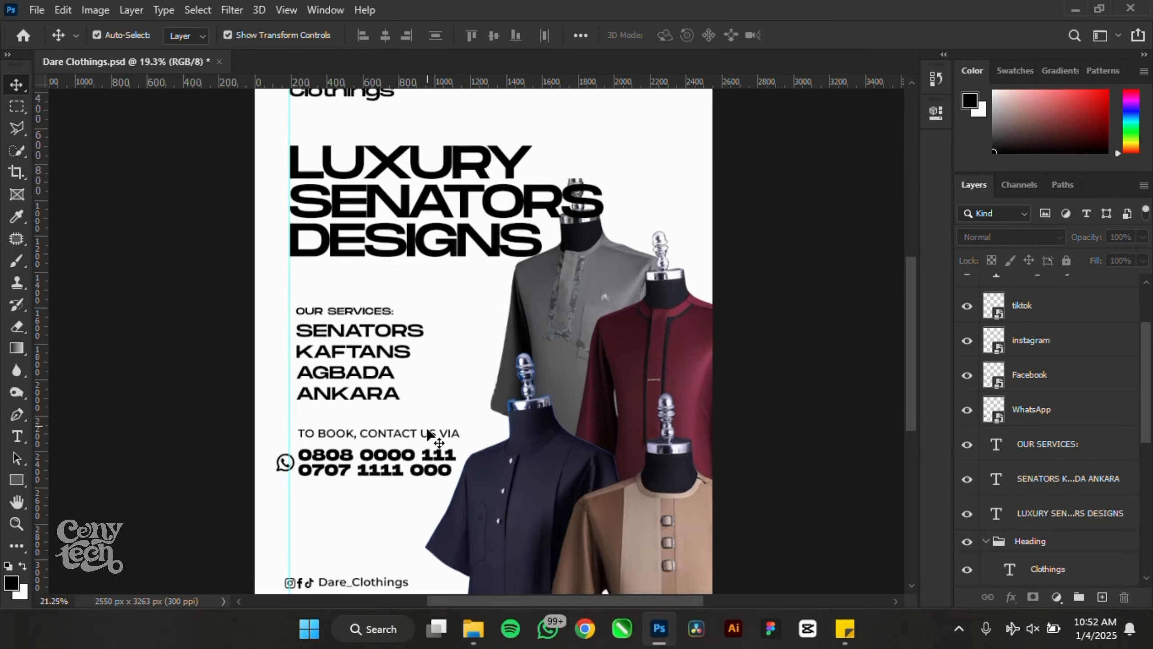
pyautogui.scroll(6, 430, 435)
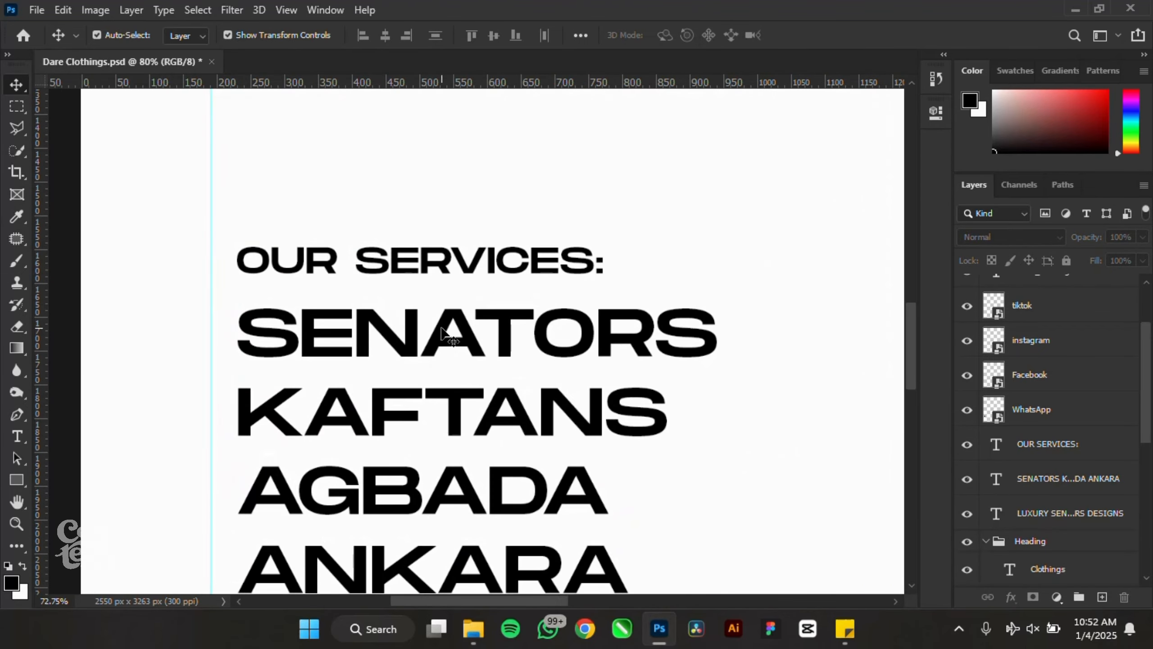
pyautogui.scroll(1, 443, 334)
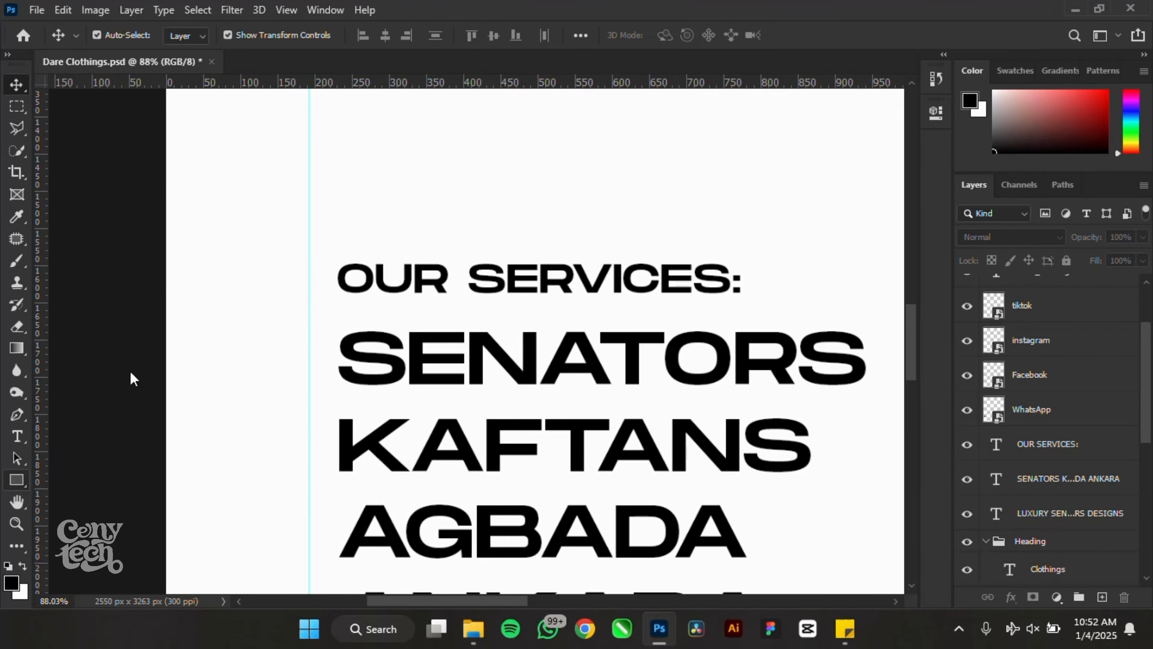
# - Draw a black bar across the OUR SERVICES line with 20 px rounded right corners
pyautogui.click(16, 480)
pyautogui.moveTo(163, 238); pyautogui.dragTo(816, 305)
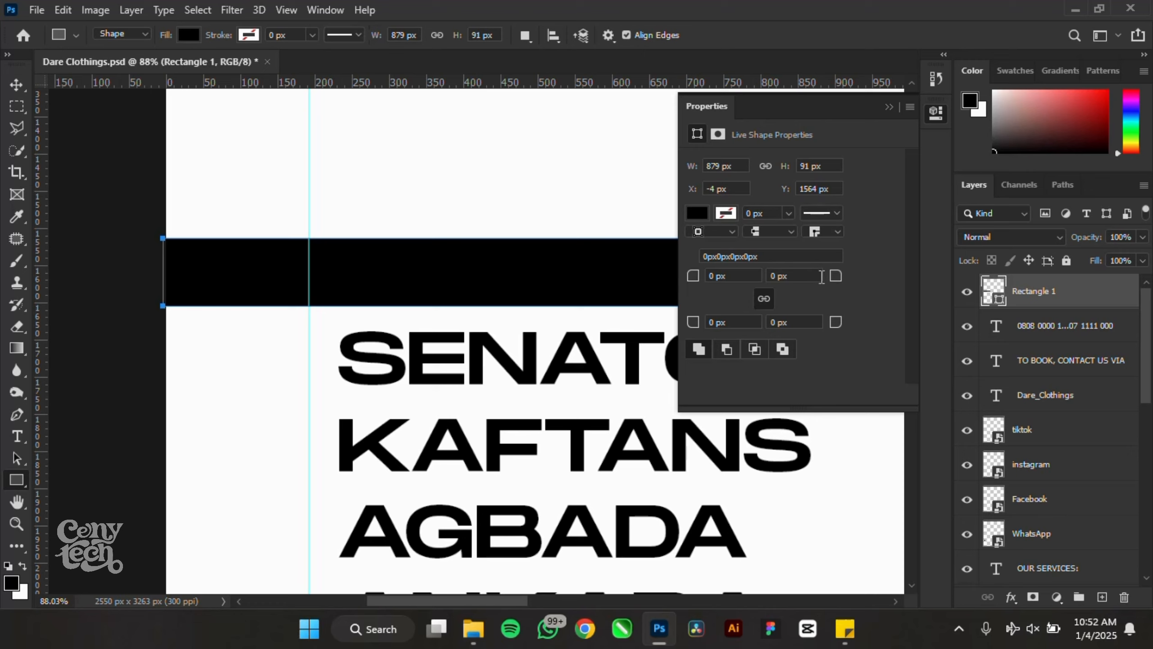
pyautogui.moveTo(833, 280); pyautogui.dragTo(544, 298)
pyautogui.scroll(-5, 224, 255)
pyautogui.scroll(2, 355, 249)
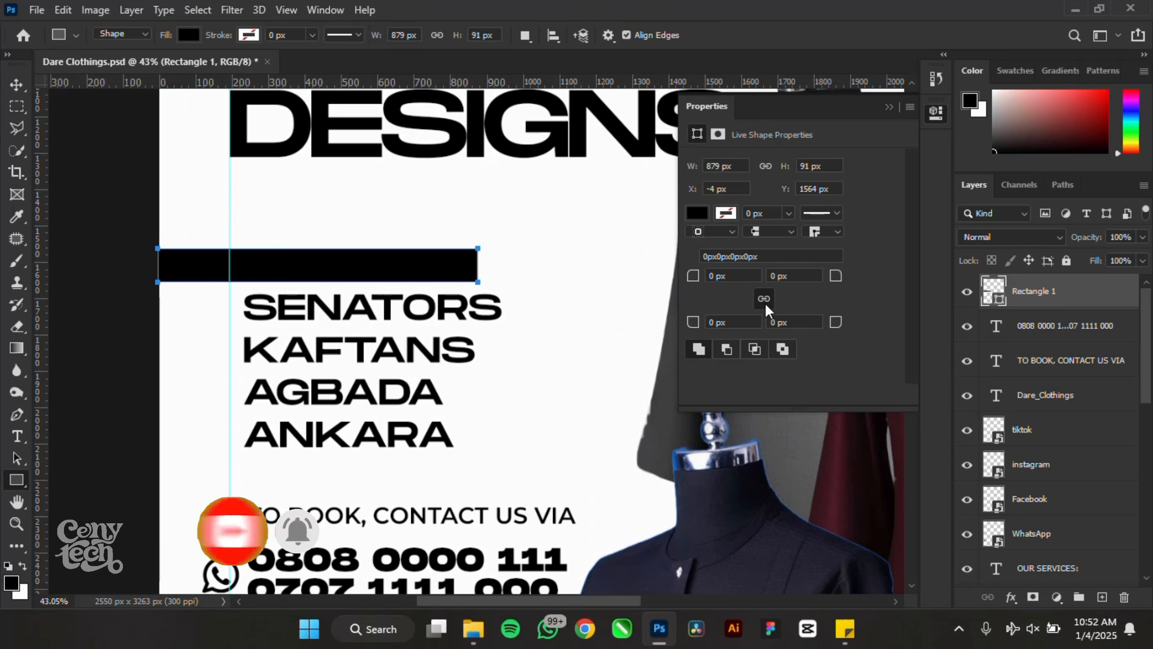
pyautogui.moveTo(833, 281); pyautogui.dragTo(871, 287)
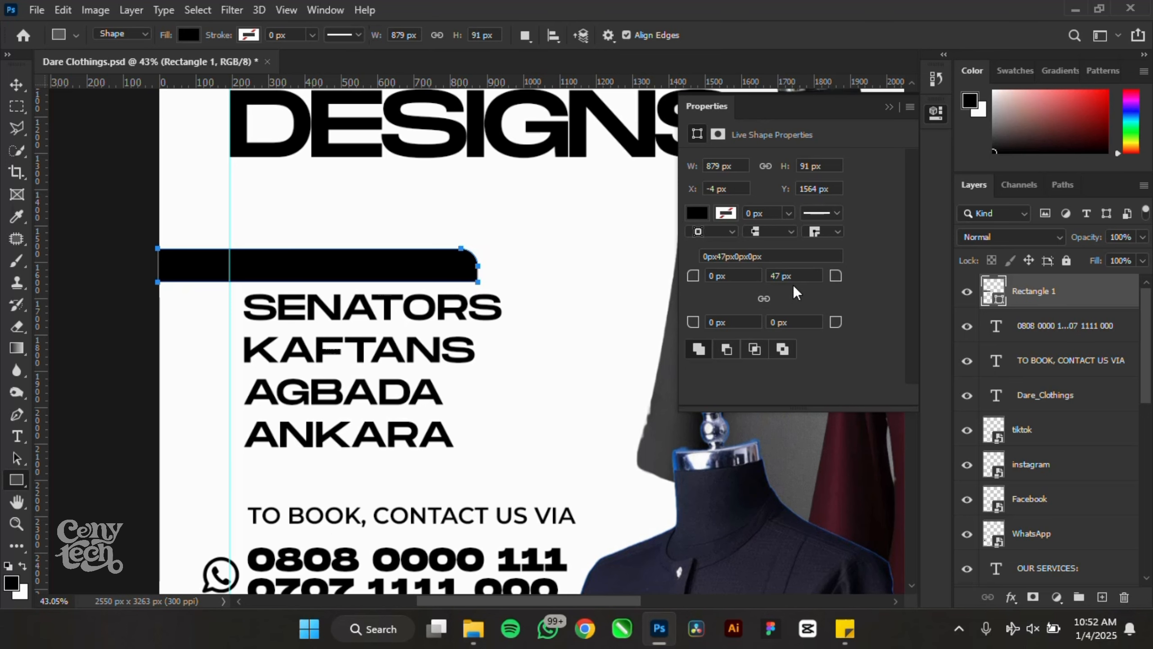
pyautogui.moveTo(827, 324); pyautogui.dragTo(857, 322)
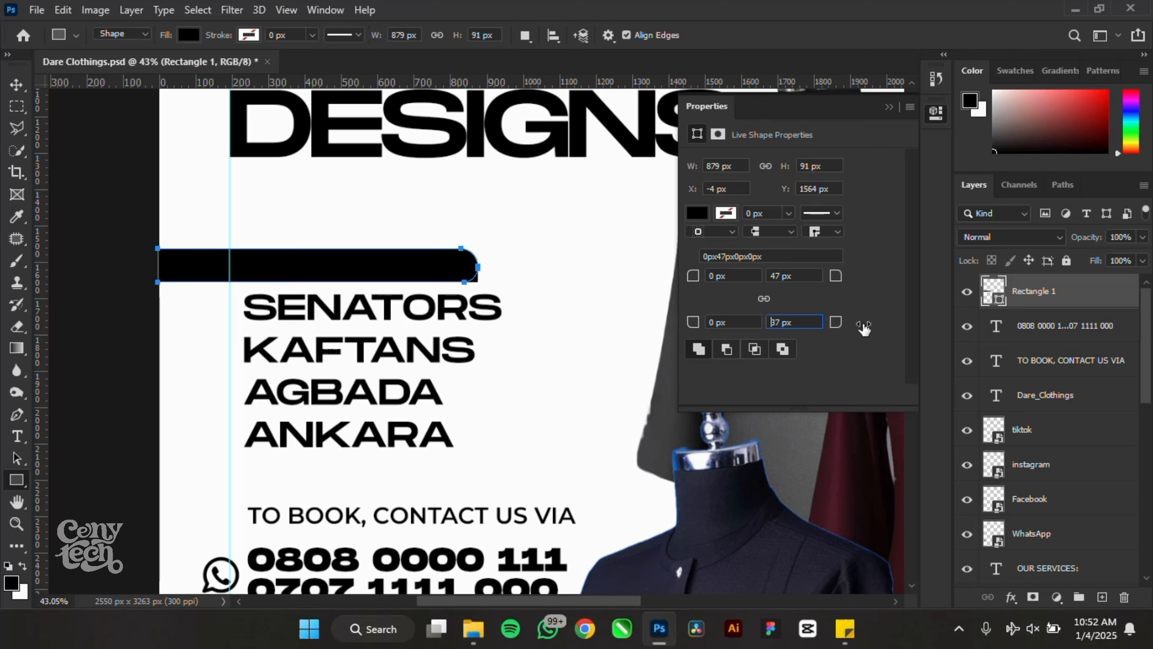
pyautogui.click(794, 276)
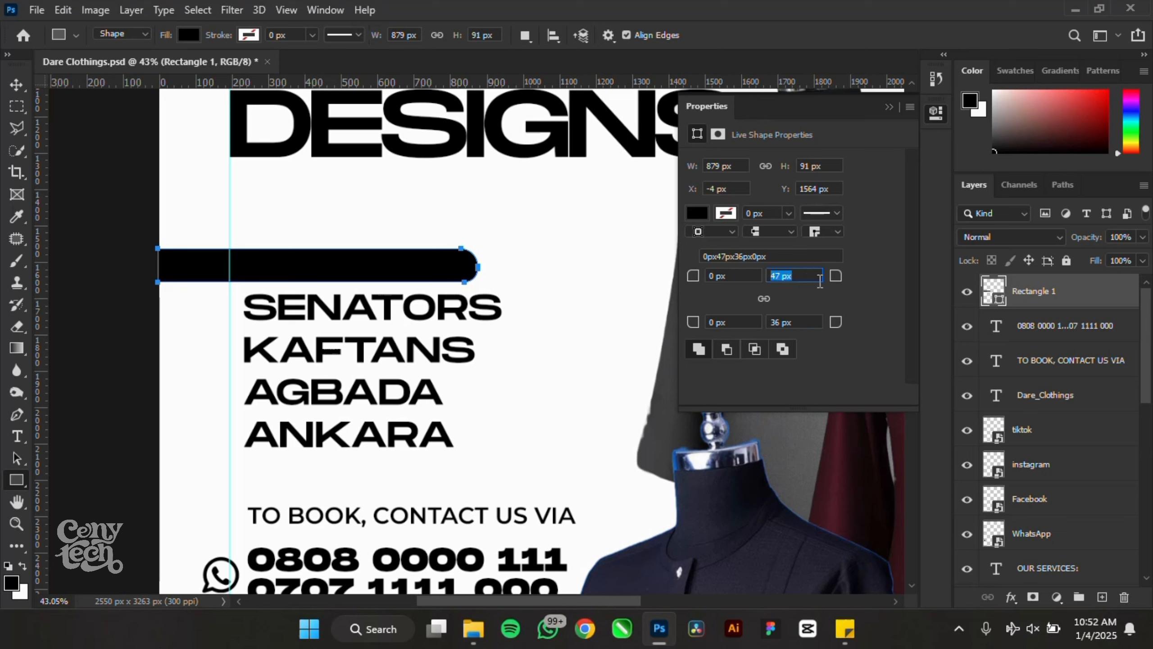
pyautogui.moveTo(827, 281); pyautogui.dragTo(811, 282)
pyautogui.click(809, 322)
pyautogui.press('Return')
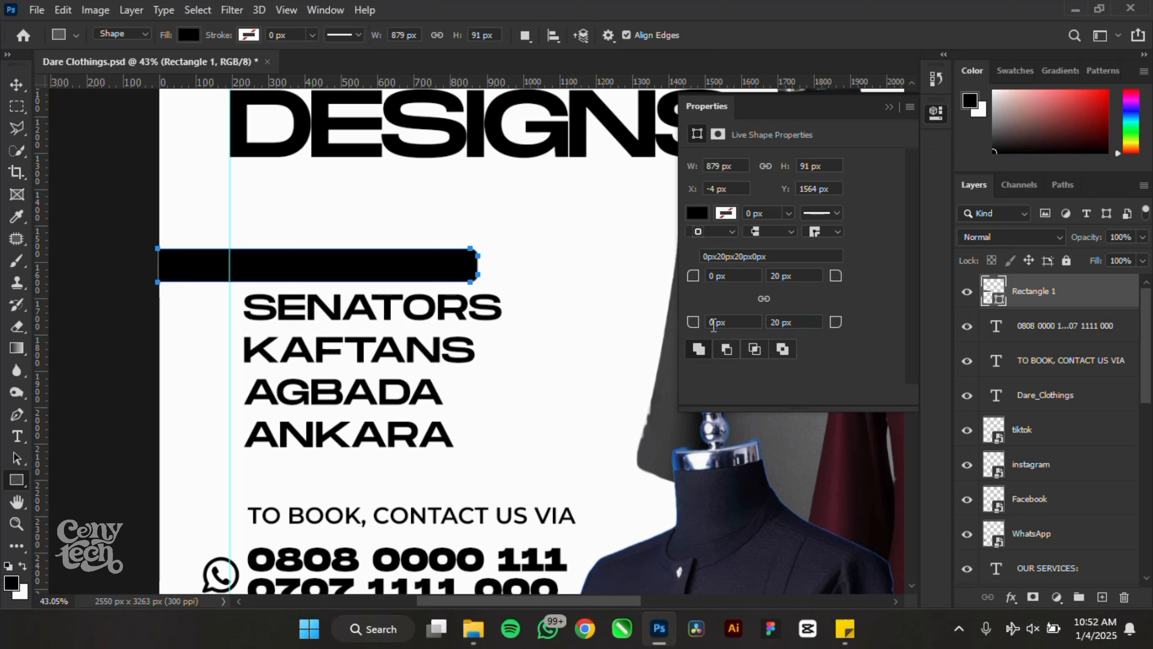
# - Enlarge the bar with Free Transform to make it taller
pyautogui.click(17, 84)
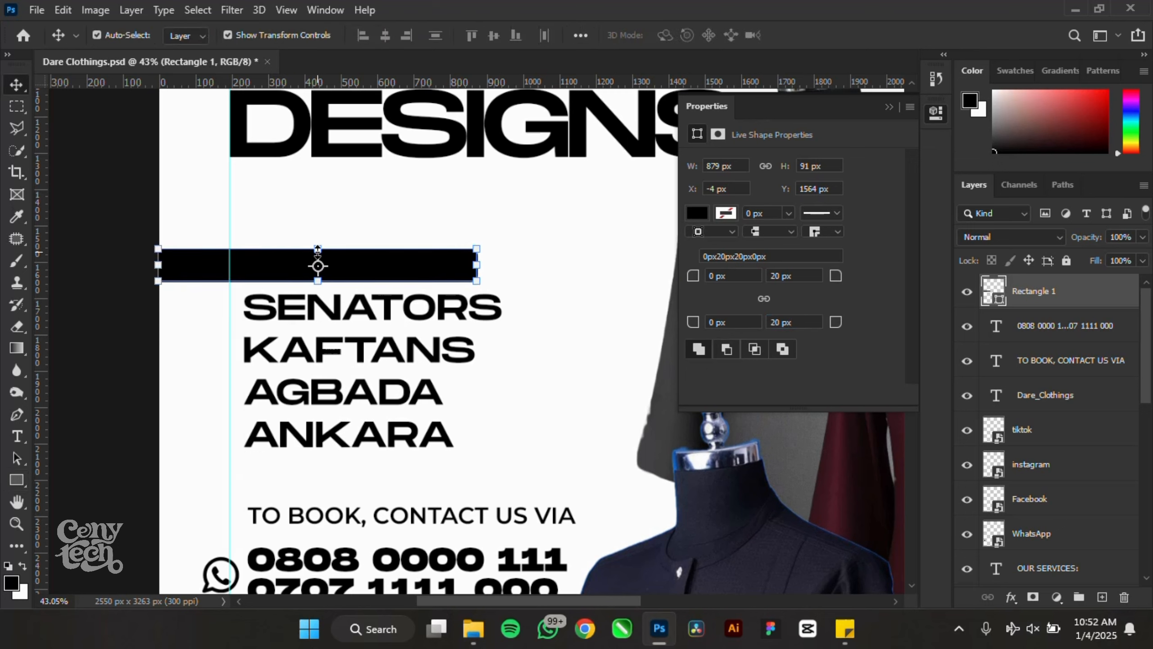
pyautogui.hotkey('ctrl', 't')
pyautogui.click(888, 107)
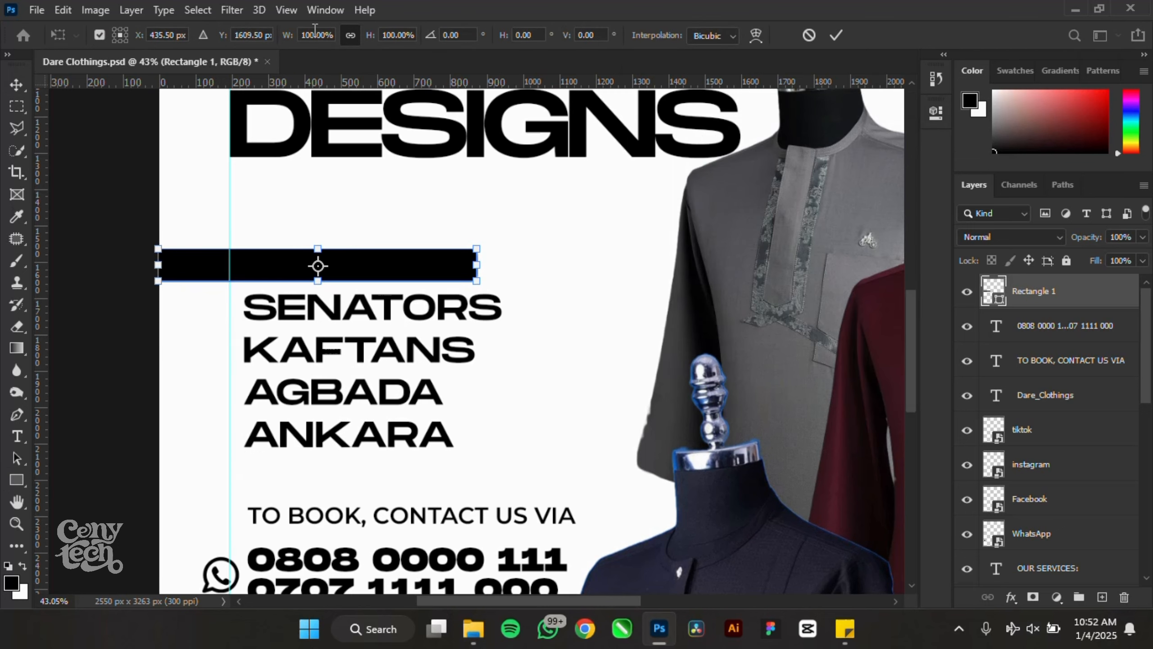
pyautogui.moveTo(345, 249); pyautogui.dragTo(325, 228)
pyautogui.press('Return')
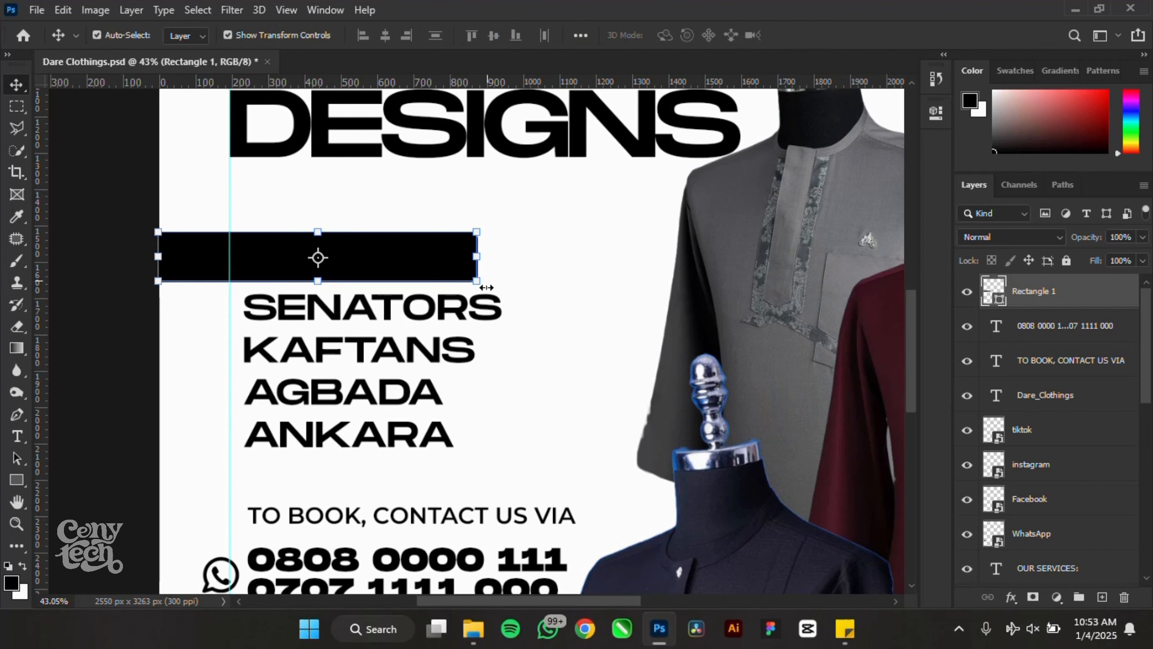
# - Round the bar's right corners to 31 px and move its layer below Dare_Clothings
pyautogui.click(74, 306)
pyautogui.scroll(3, 107, 298)
pyautogui.click(467, 250)
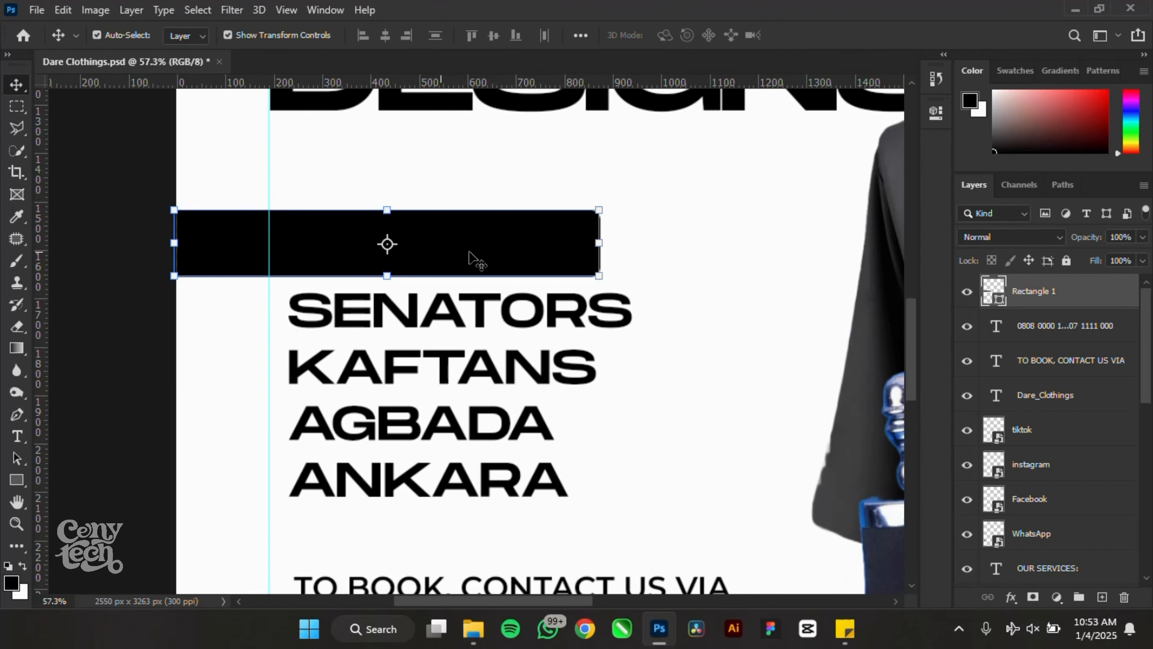
pyautogui.click(936, 113)
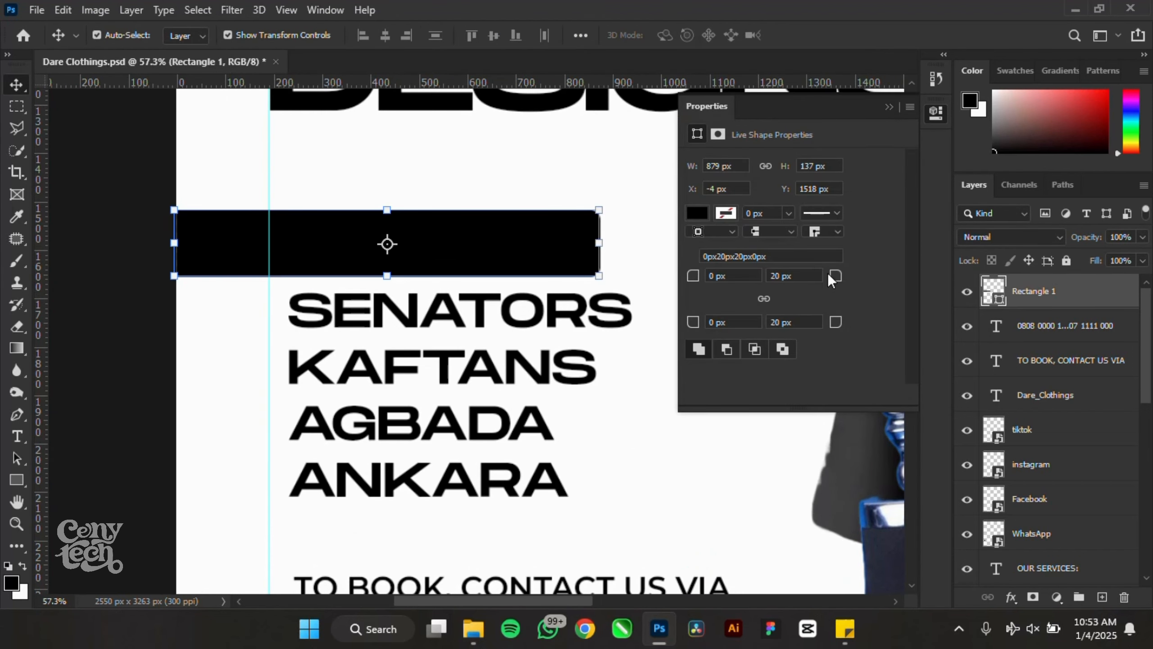
pyautogui.moveTo(831, 278); pyautogui.dragTo(840, 278)
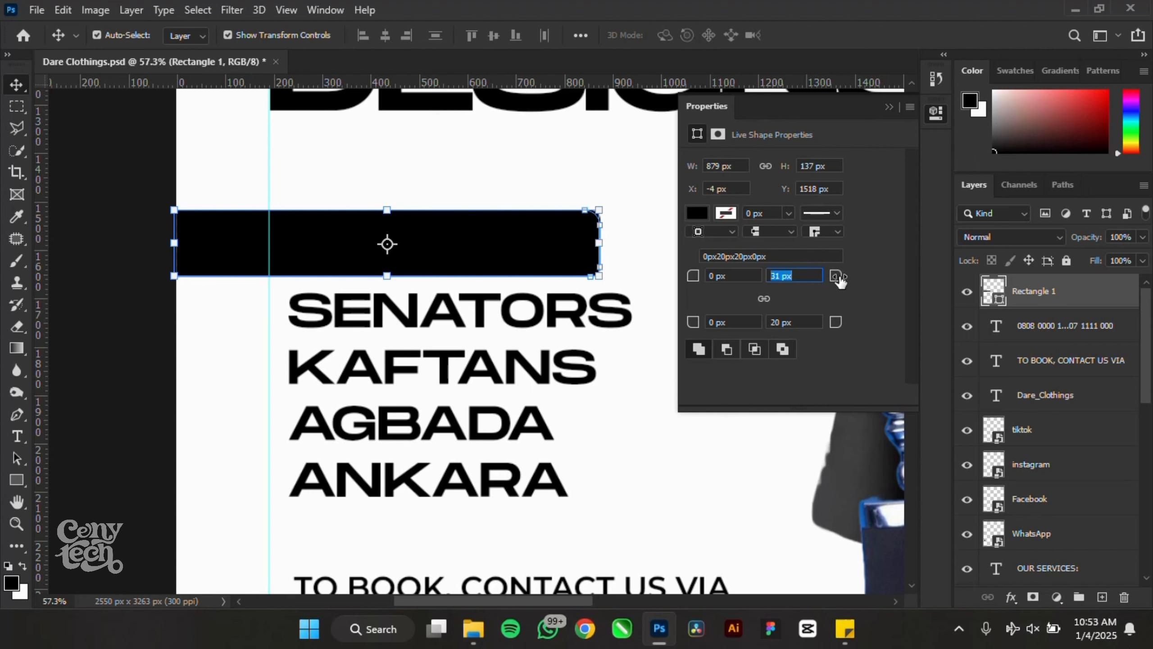
pyautogui.moveTo(797, 323); pyautogui.dragTo(701, 328)
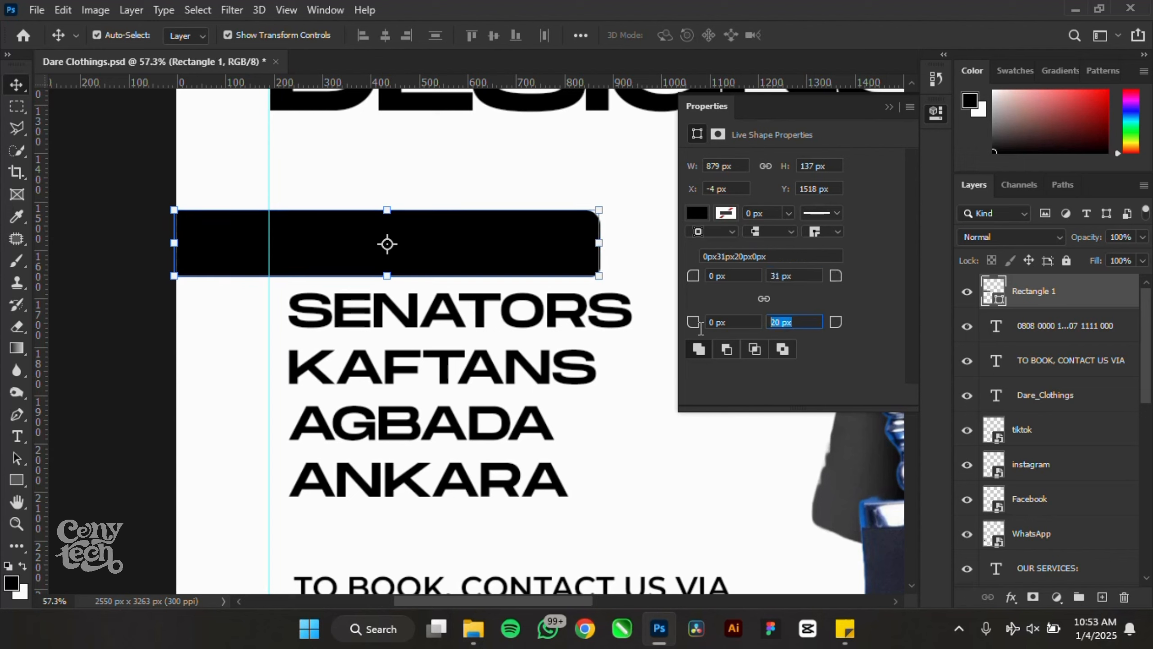
pyautogui.click(123, 399)
pyautogui.click(491, 250)
pyautogui.click(889, 107)
pyautogui.moveTo(1065, 306); pyautogui.dragTo(1026, 423)
# - Group the social icons and handle into a group named Social media
pyautogui.scroll(-10, 377, 377)
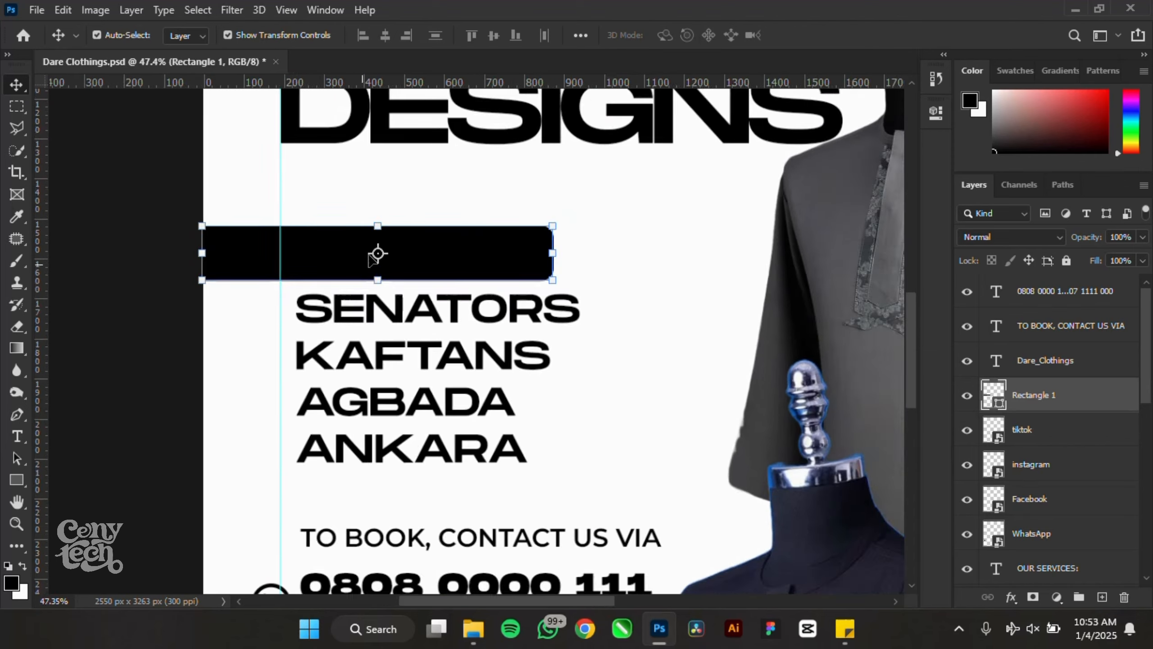
pyautogui.scroll(8, 356, 440)
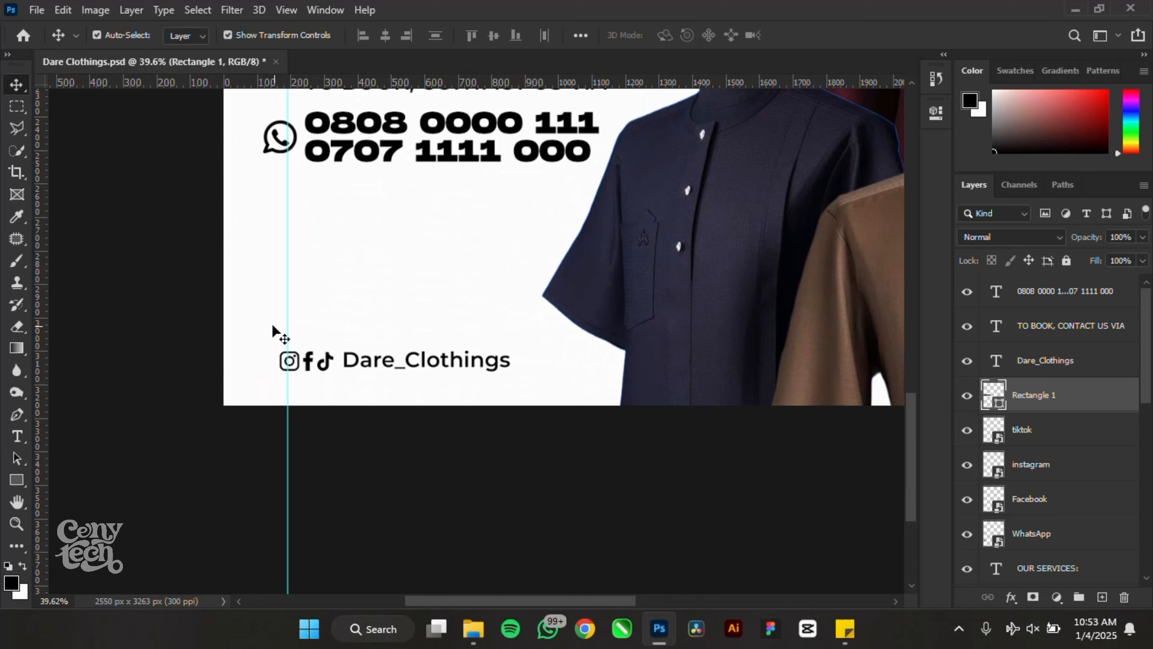
pyautogui.moveTo(195, 322); pyautogui.dragTo(283, 375)
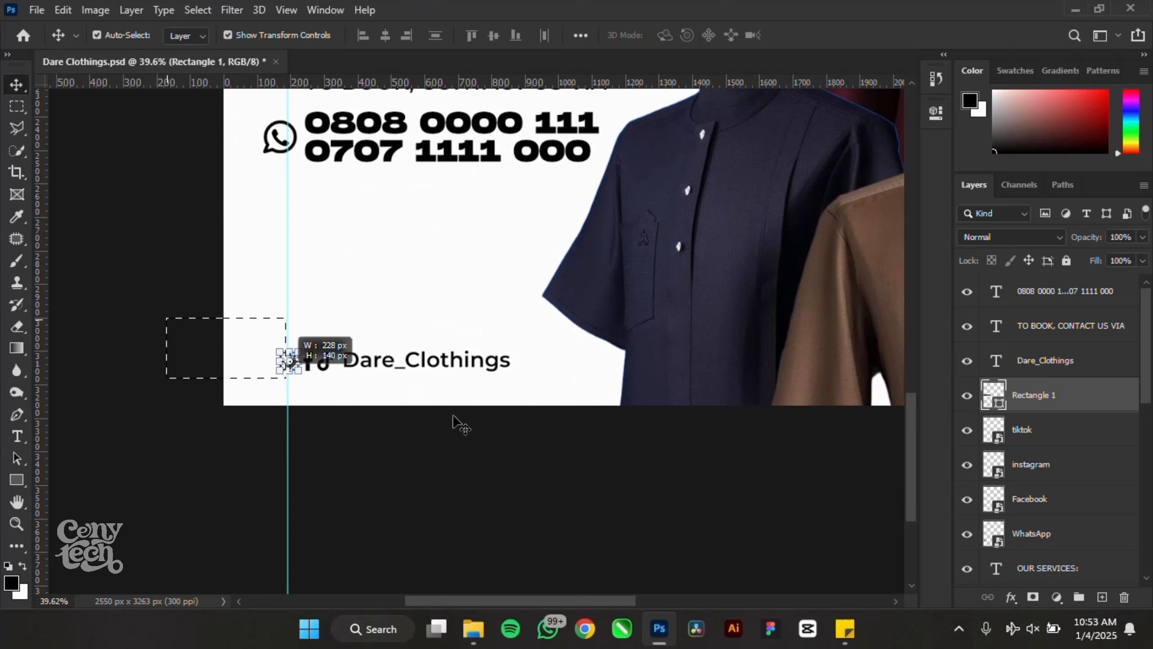
pyautogui.hotkey('ctrl', 'g')
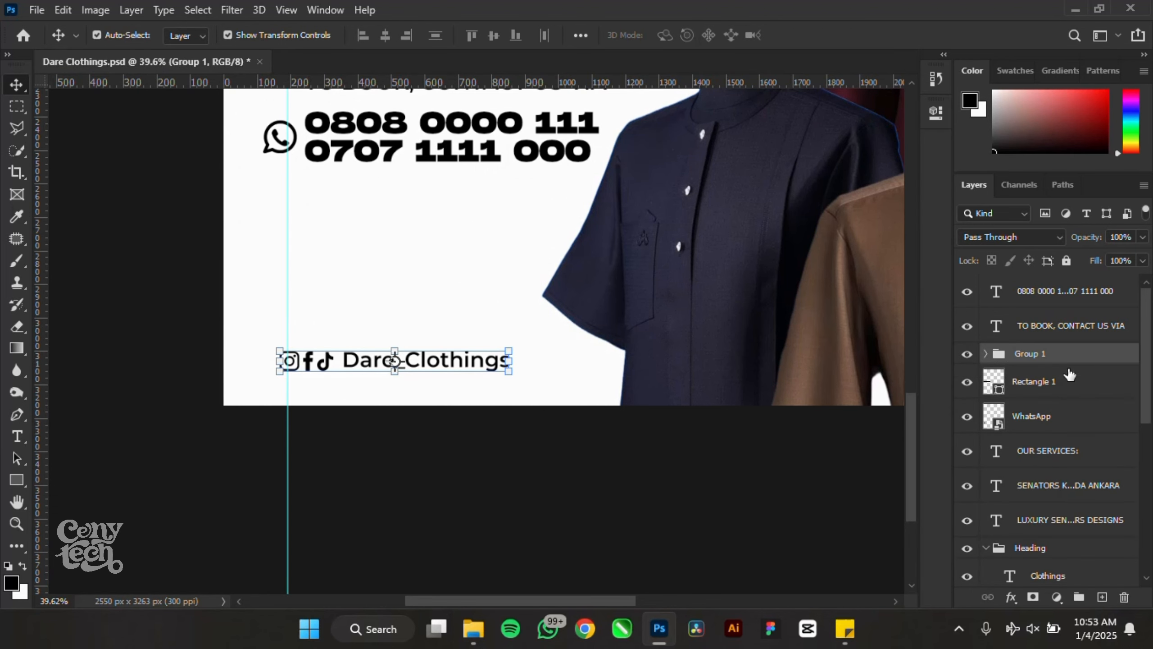
pyautogui.doubleClick(1027, 355)
pyautogui.write('sOCIA')
pyautogui.write('S')
pyautogui.write('ocial media')
pyautogui.press('Return')
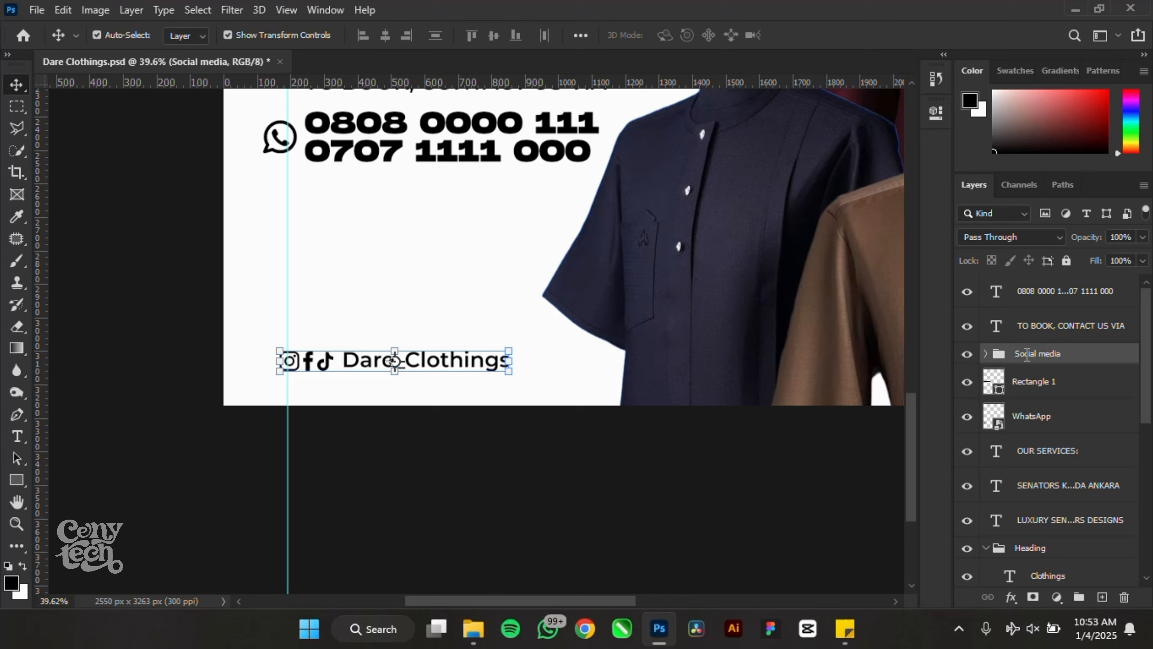
# - Nudge the Social media group slightly to the right
pyautogui.hotkey('ctrl', 't')
pyautogui.scroll(3, 336, 359)
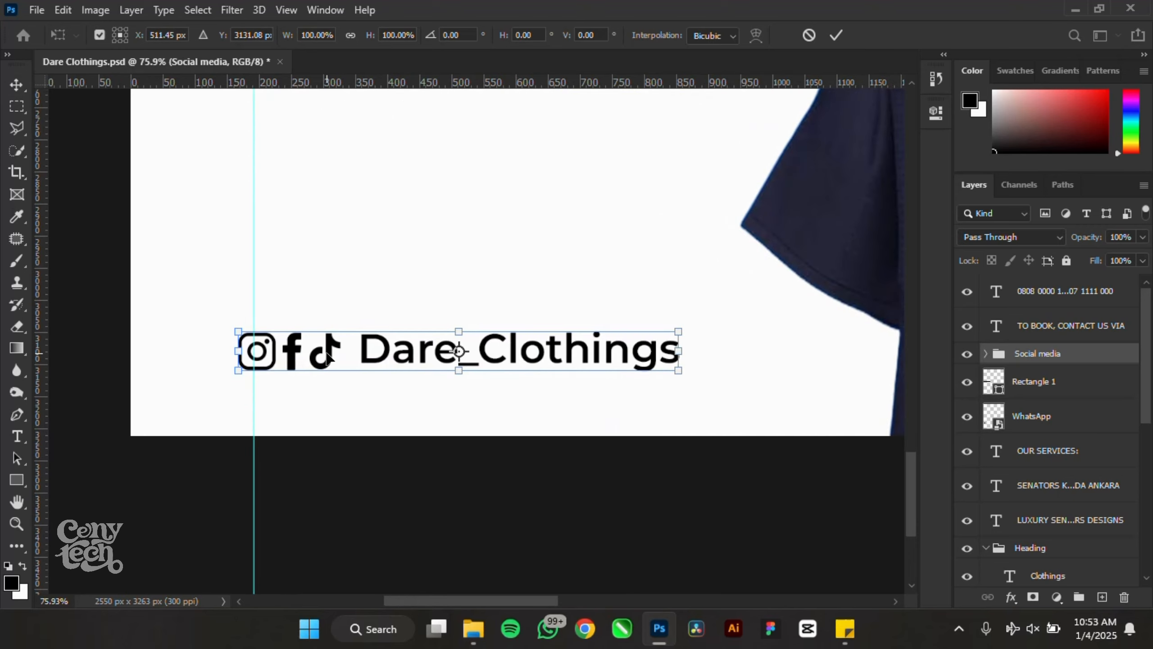
pyautogui.moveTo(336, 359); pyautogui.dragTo(353, 359)
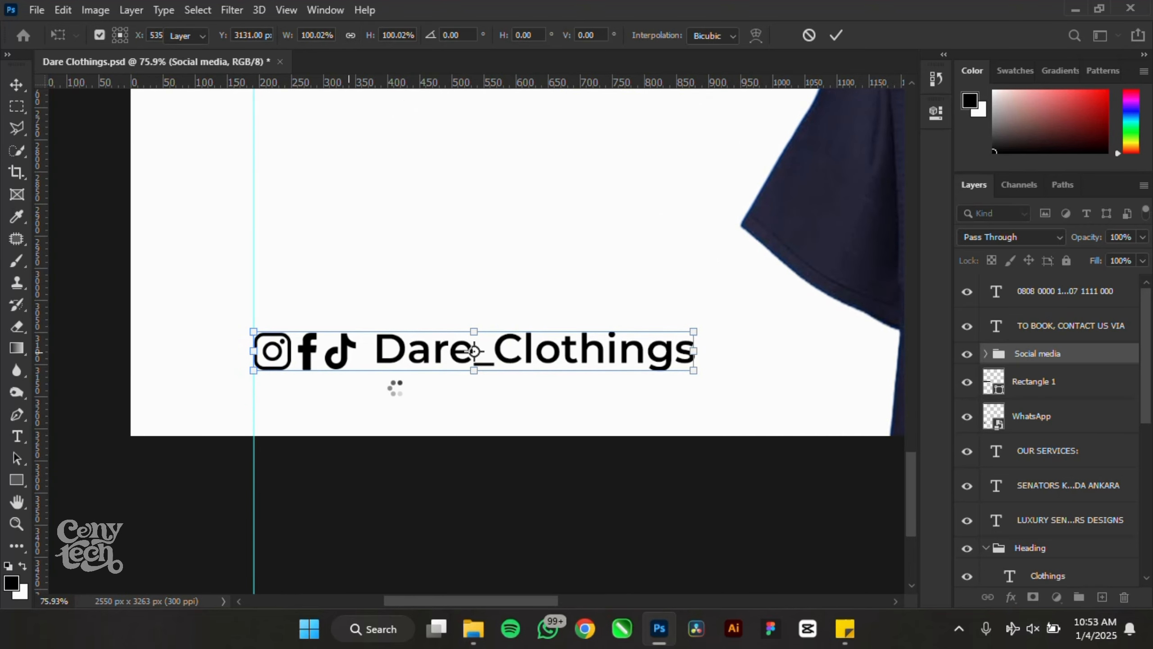
pyautogui.scroll(-3, 395, 387)
pyautogui.press('Return')
pyautogui.scroll(-2, 500, 409)
# - Group the WhatsApp icon, TO BOOK line and phone numbers into a group named Booking
pyautogui.click(1056, 418)
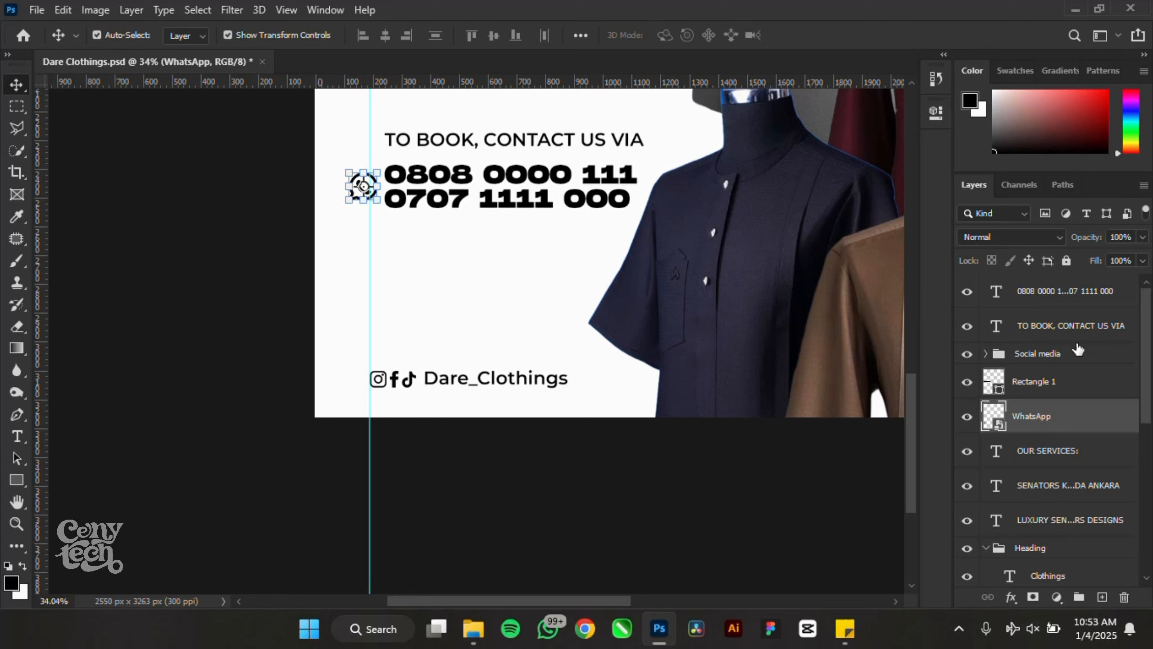
pyautogui.keyDown('ctrl'); pyautogui.click(1062, 321); pyautogui.keyUp('ctrl')
pyautogui.keyDown('ctrl'); pyautogui.click(1065, 295); pyautogui.keyUp('ctrl')
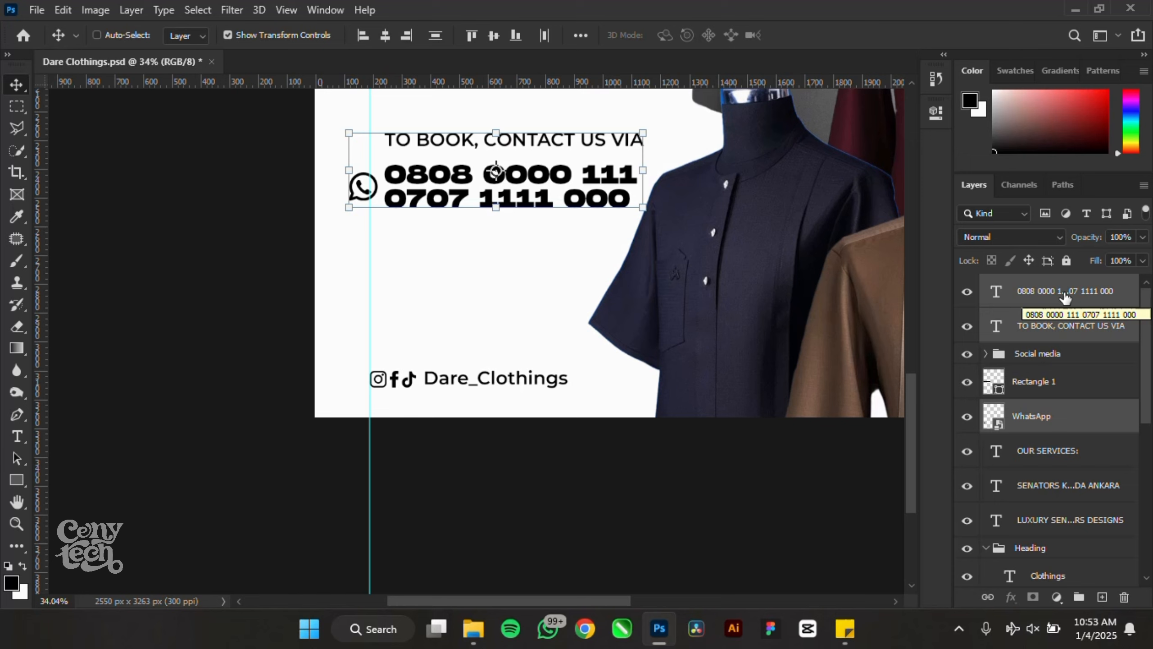
pyautogui.hotkey('ctrl', 'g')
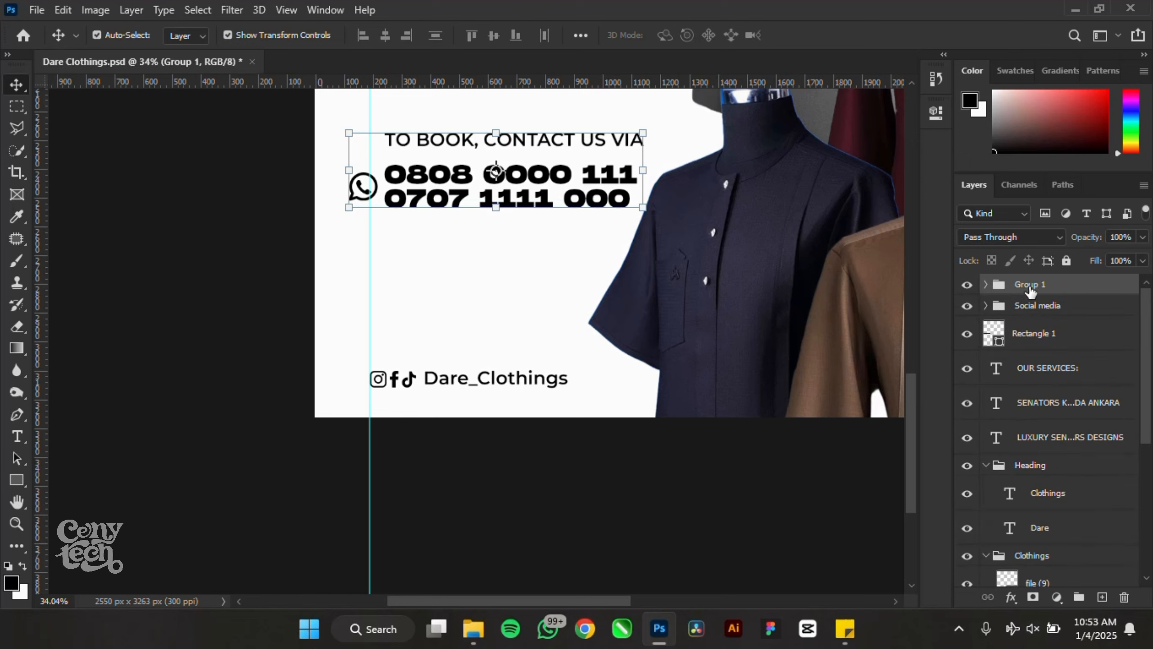
pyautogui.doubleClick(1031, 285)
pyautogui.press('Return')
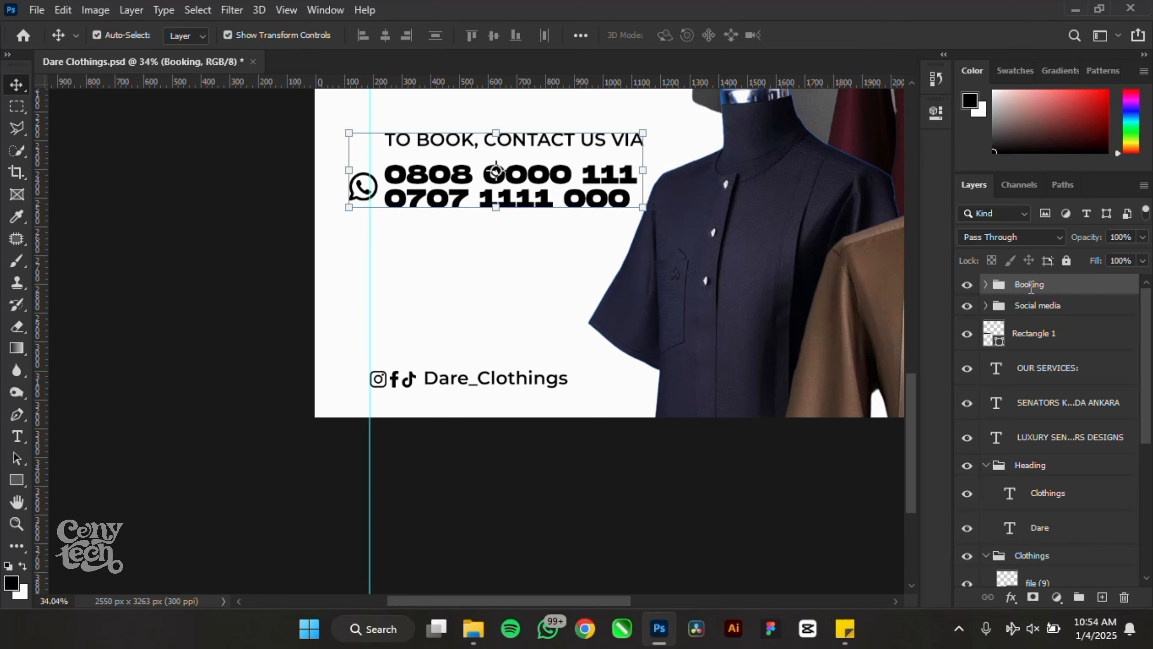
pyautogui.click(1037, 339)
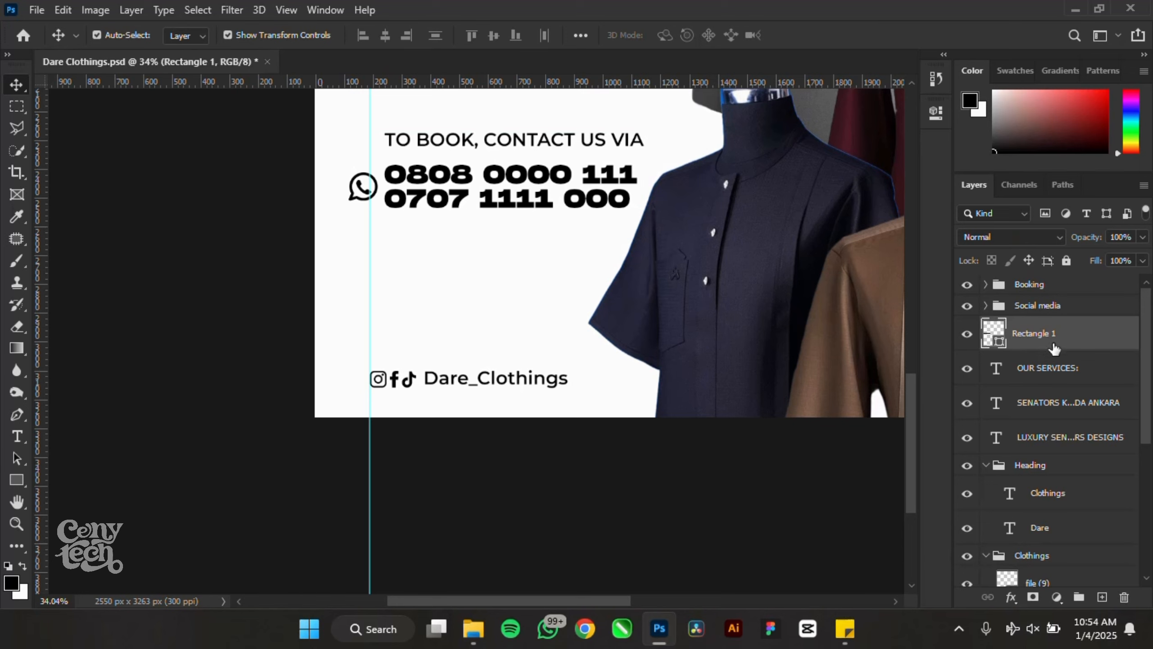
# - Move the bar's layer below OUR SERVICES and make the label text white
pyautogui.moveTo(1053, 348); pyautogui.dragTo(1053, 381)
pyautogui.scroll(-3, 543, 342)
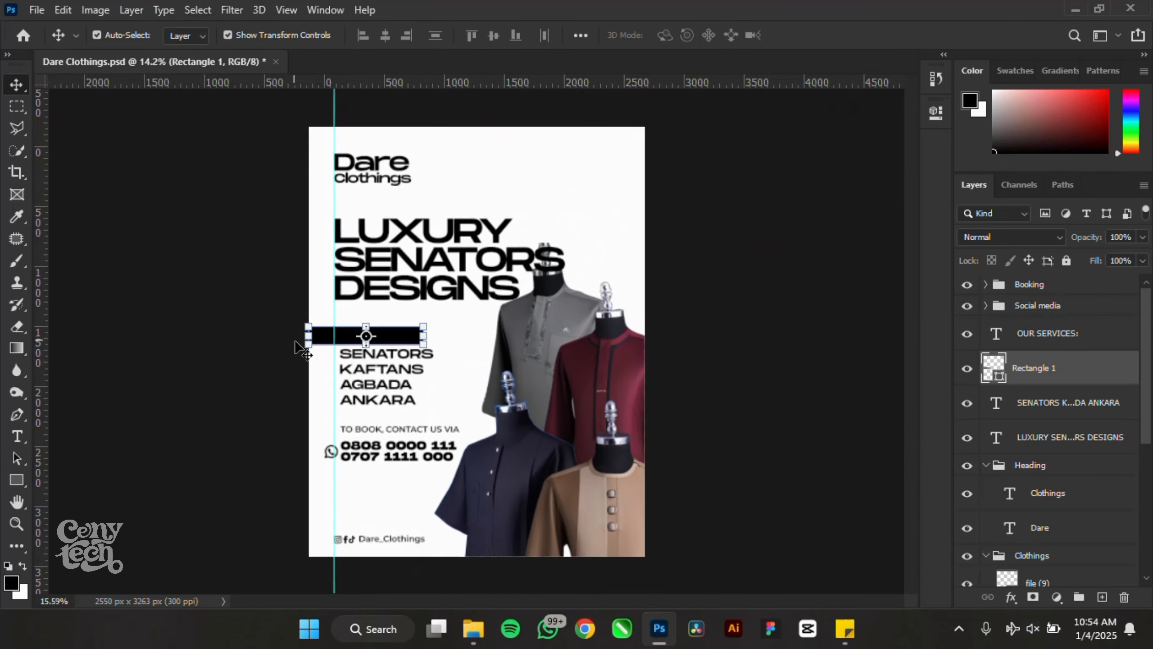
pyautogui.scroll(4, 373, 337)
pyautogui.click(402, 348)
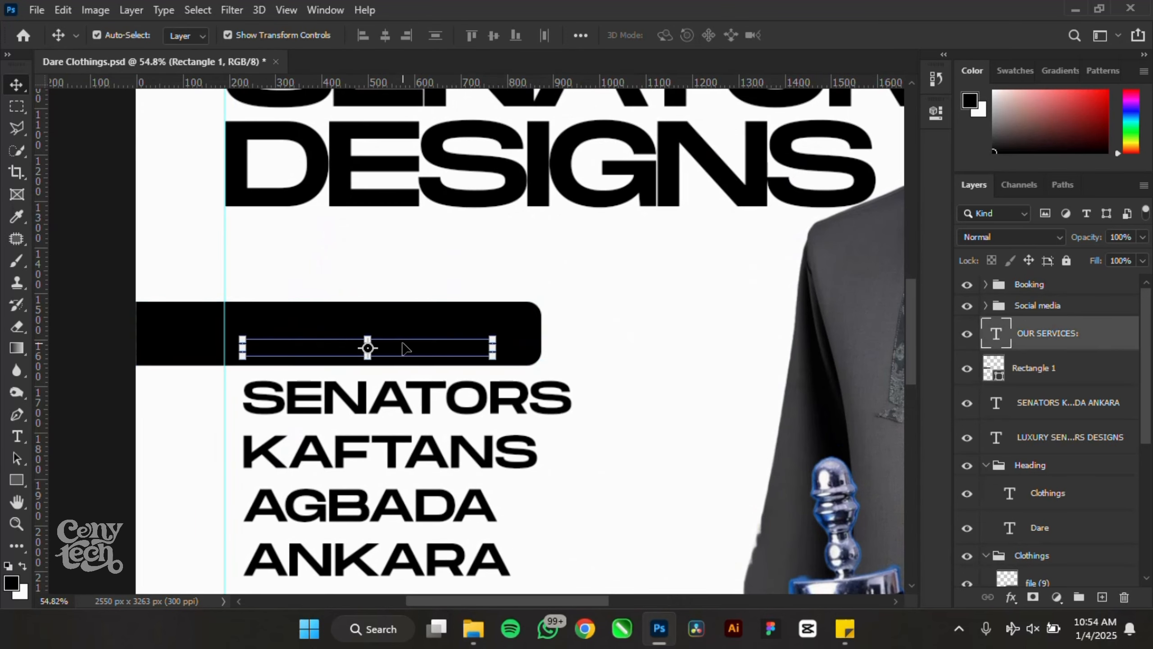
pyautogui.click(938, 113)
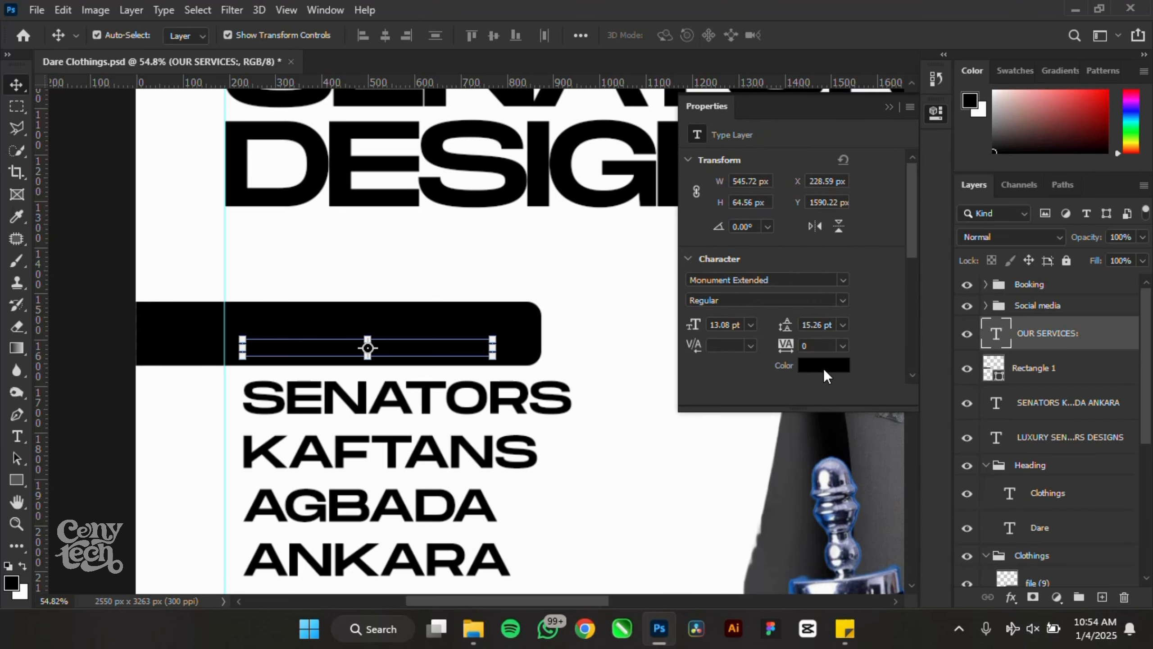
pyautogui.click(823, 369)
pyautogui.moveTo(739, 245); pyautogui.dragTo(602, 154)
pyautogui.click(1081, 227)
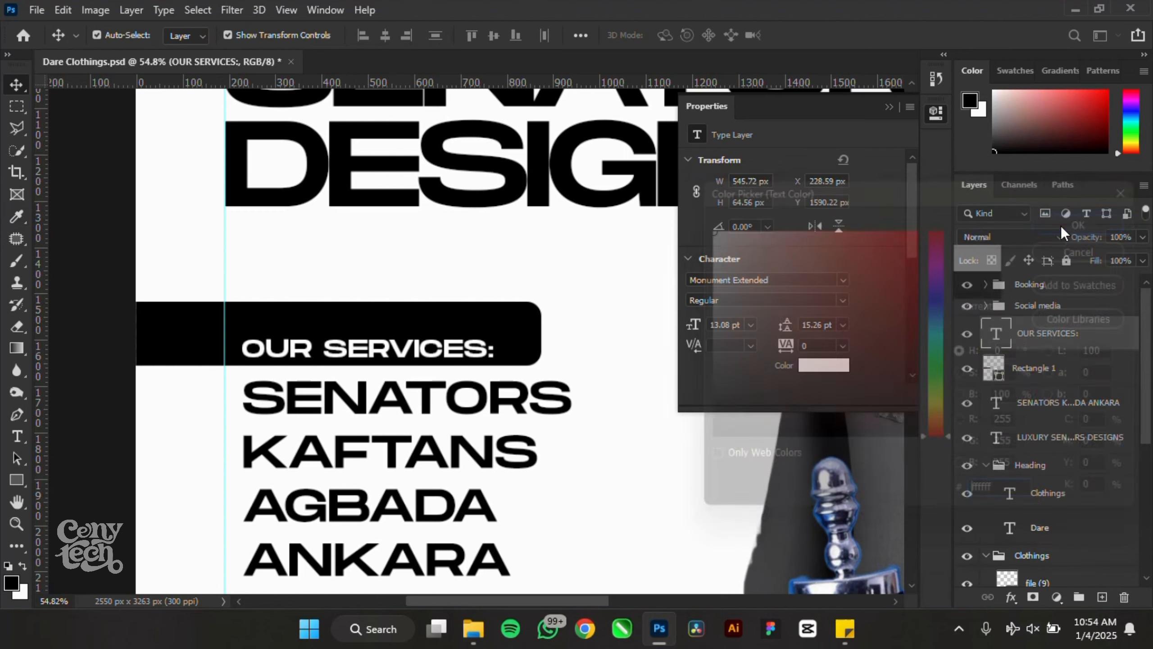
pyautogui.click(887, 109)
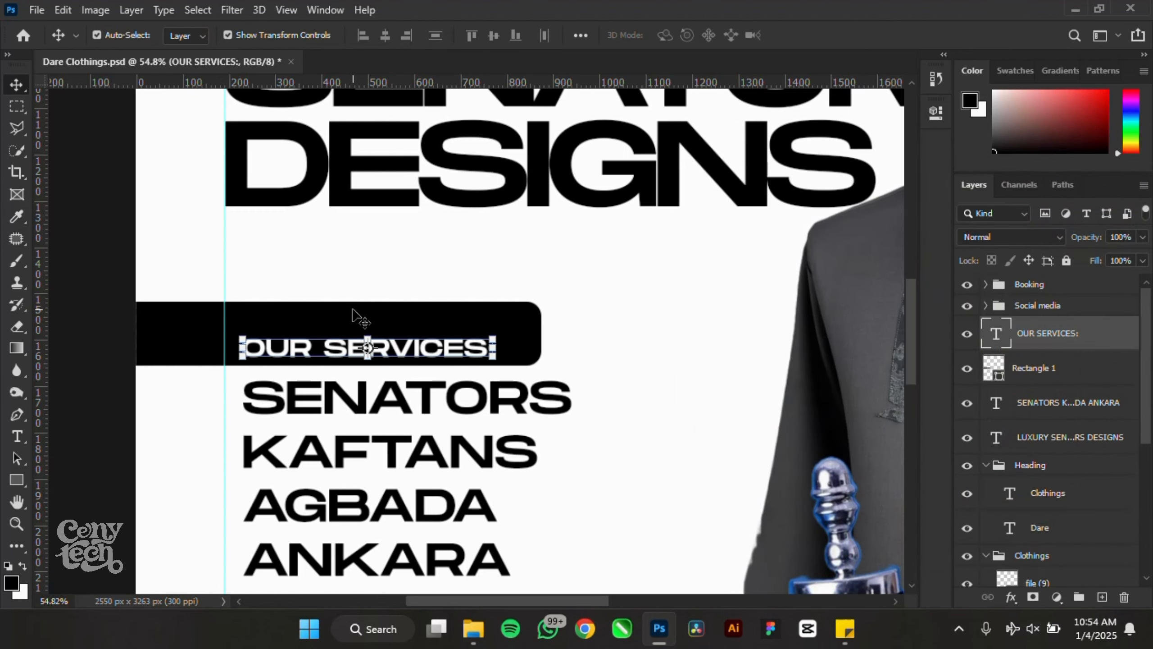
# - Adjust the bar's height and centre the OUR SERVICES: label vertically in it
pyautogui.keyDown('shift'); pyautogui.click(354, 311); pyautogui.keyUp('shift')
pyautogui.click(494, 36)
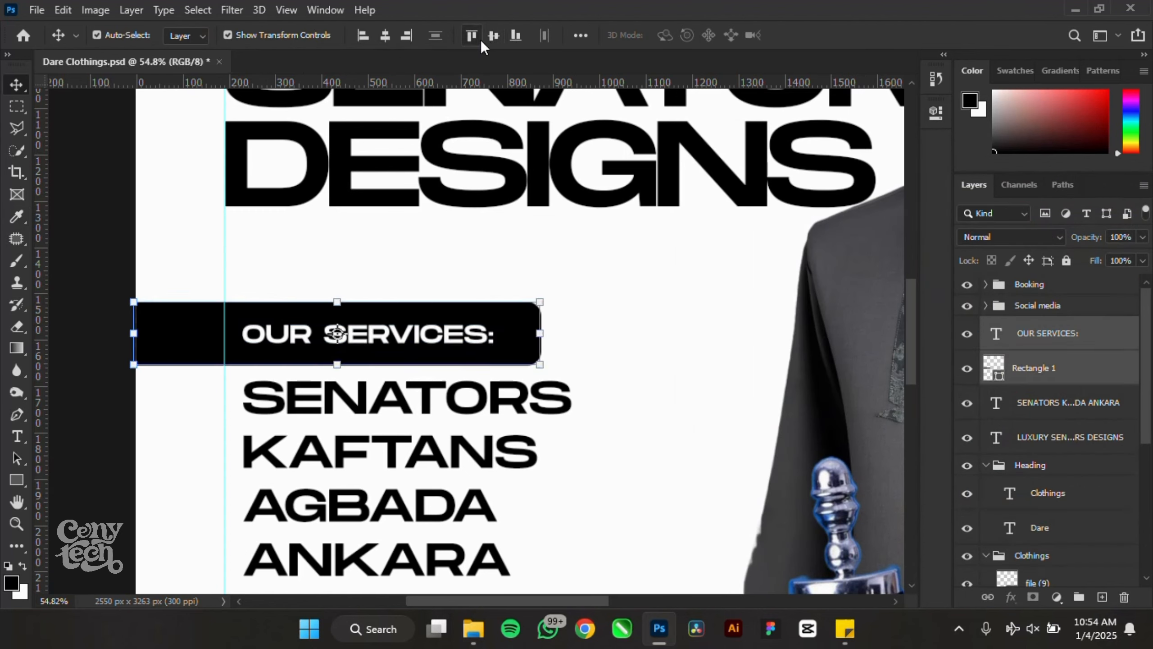
pyautogui.scroll(-5, 639, 306)
pyautogui.click(256, 350)
pyautogui.scroll(8, 458, 350)
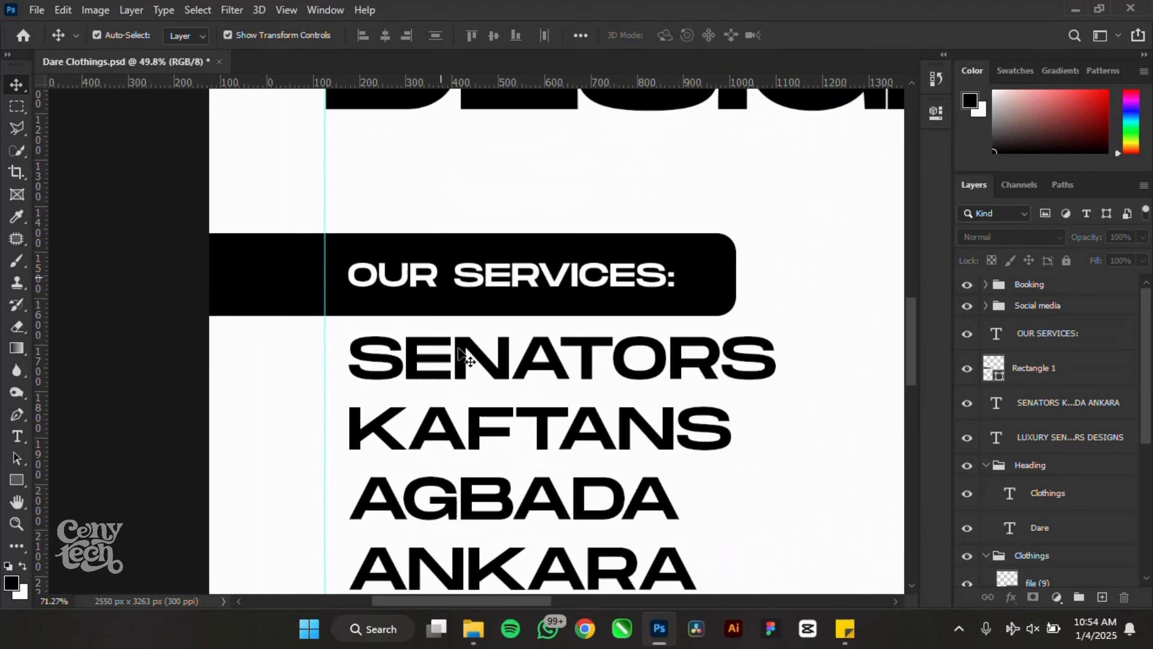
pyautogui.scroll(1, 458, 350)
pyautogui.click(486, 306)
pyautogui.moveTo(469, 312)
pyautogui.mouseDown()
pyautogui.moveTo(469, 301)
pyautogui.moveTo(469, 311)
pyautogui.mouseUp()
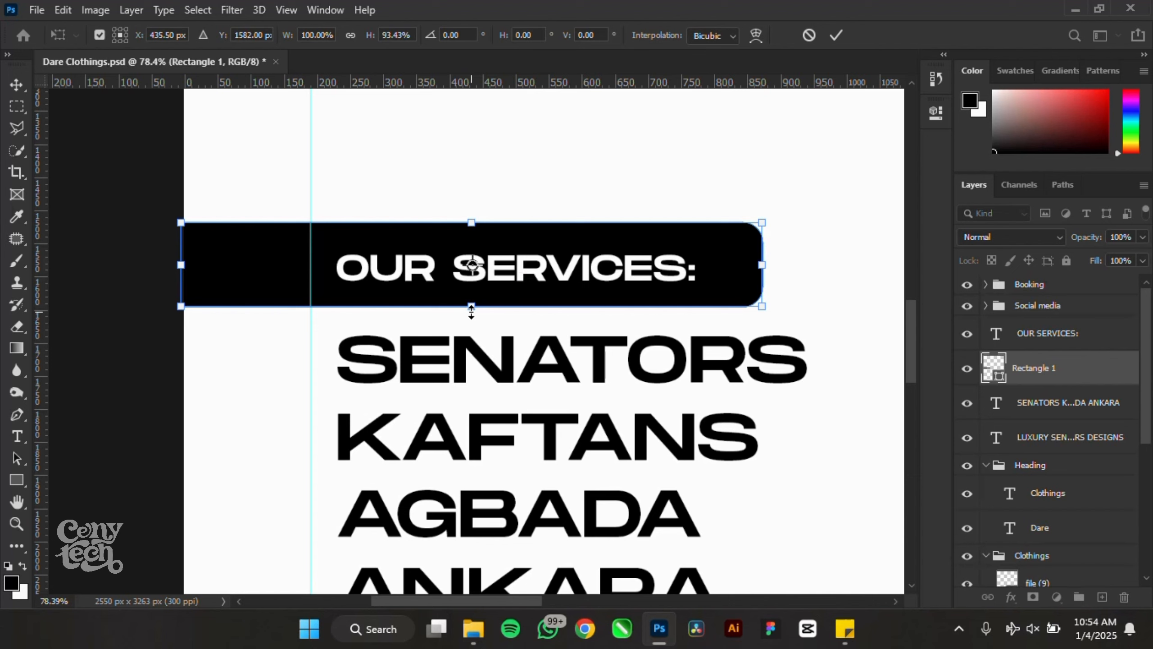
pyautogui.press('Return')
pyautogui.moveTo(92, 175); pyautogui.dragTo(609, 273)
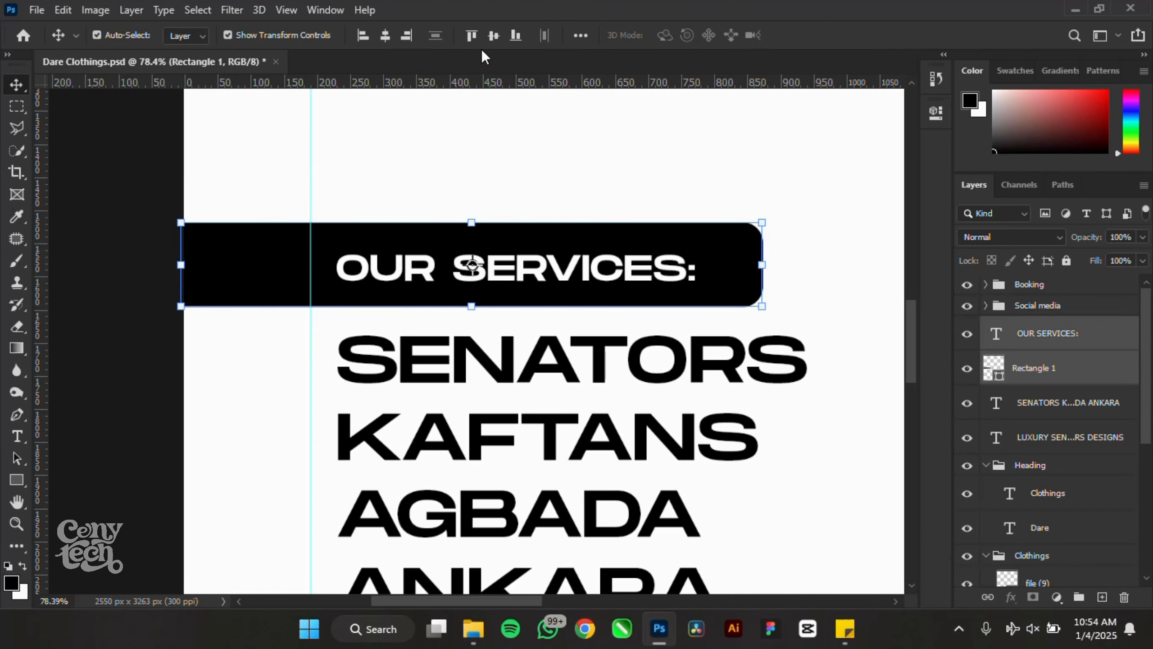
pyautogui.click(494, 39)
# - Shift the OUR SERVICES: label and SENATORS list left onto the margin guide
pyautogui.scroll(-3, 470, 260)
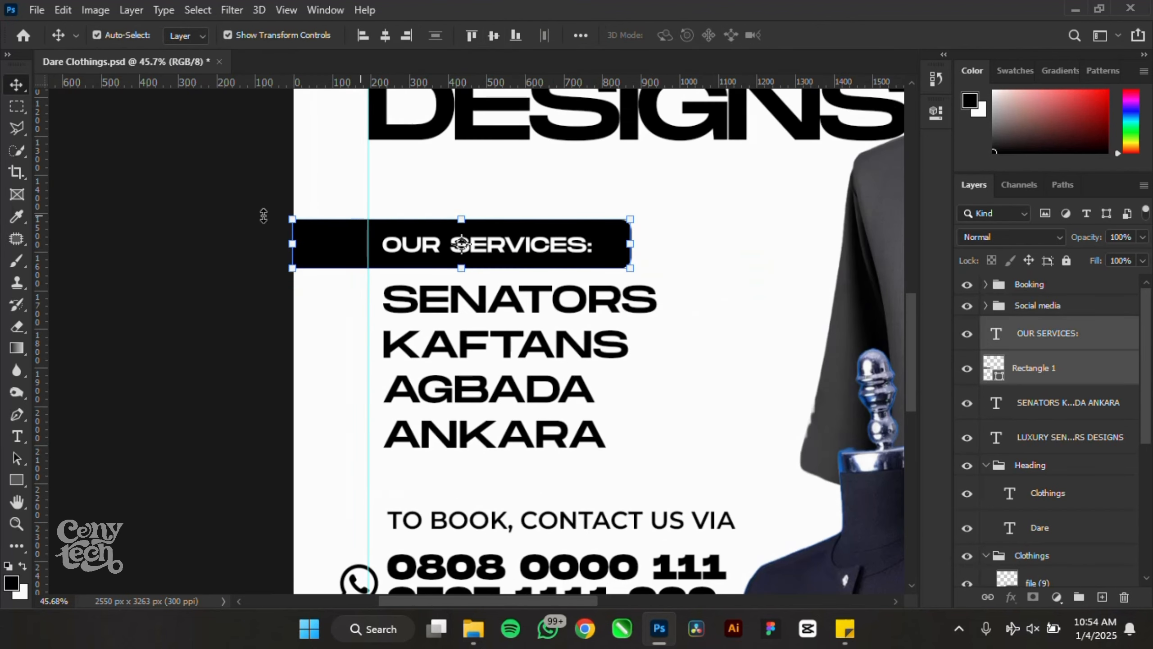
pyautogui.moveTo(182, 159); pyautogui.dragTo(674, 464)
pyautogui.click(206, 335)
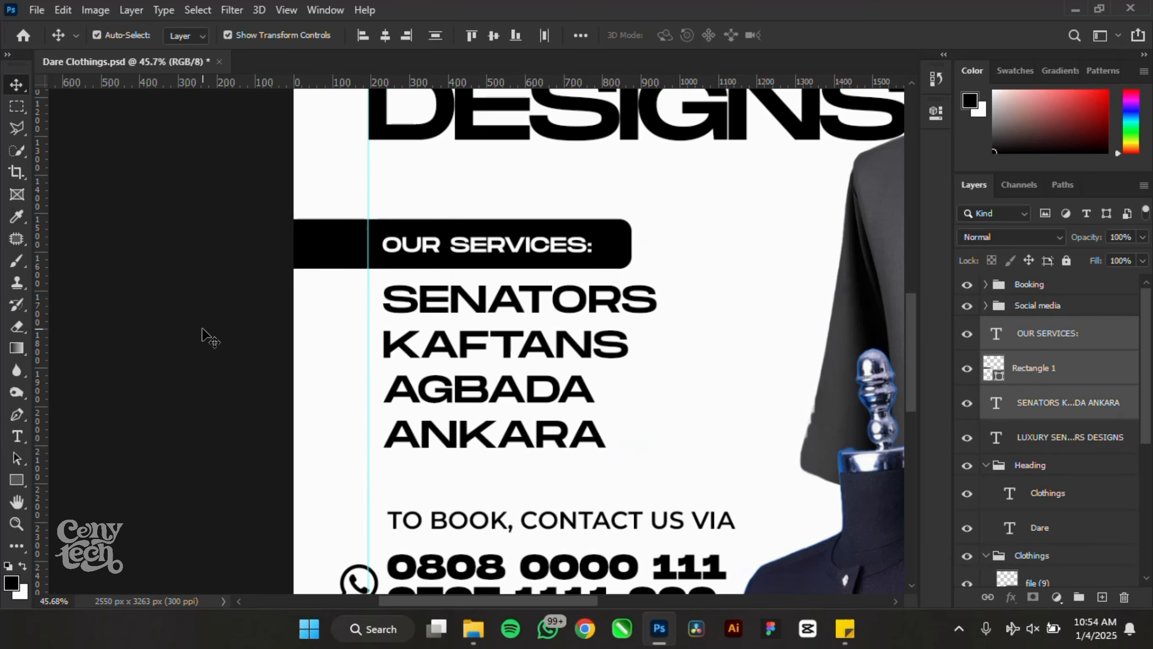
pyautogui.click(407, 252)
pyautogui.keyDown('shift'); pyautogui.click(422, 301); pyautogui.keyUp('shift')
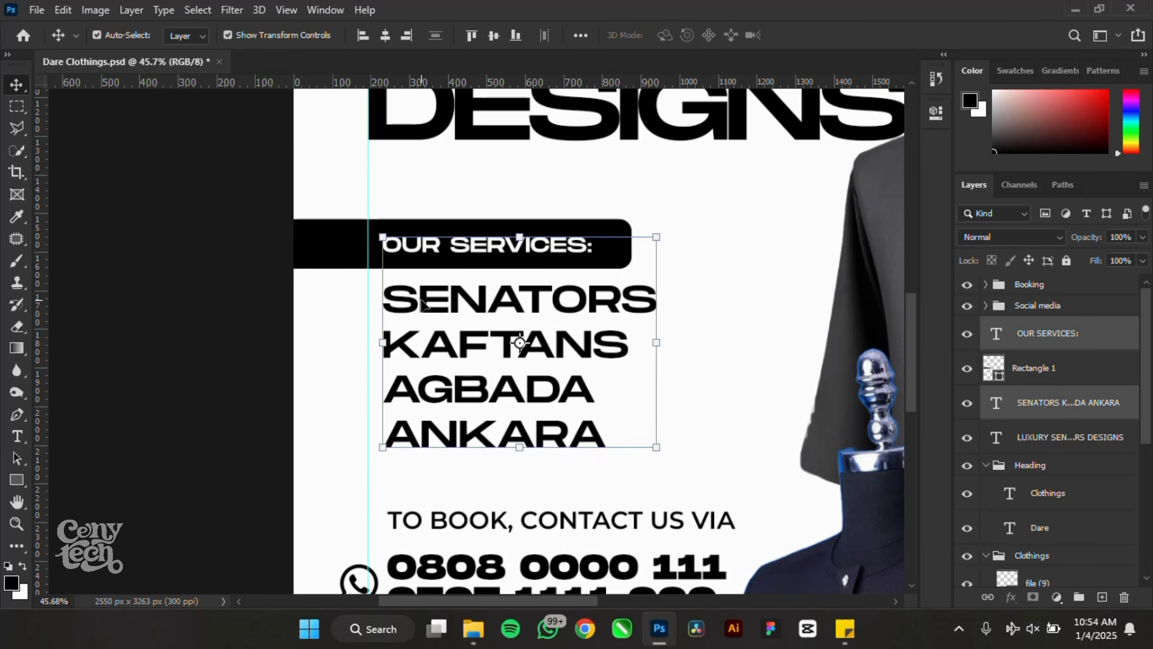
pyautogui.moveTo(422, 301); pyautogui.dragTo(407, 300)
pyautogui.click(182, 206)
pyautogui.moveTo(183, 203); pyautogui.dragTo(448, 311)
pyautogui.scroll(-3, 449, 308)
pyautogui.click(158, 236)
# - Save the poster with Ctrl+S
pyautogui.scroll(-3, 299, 323)
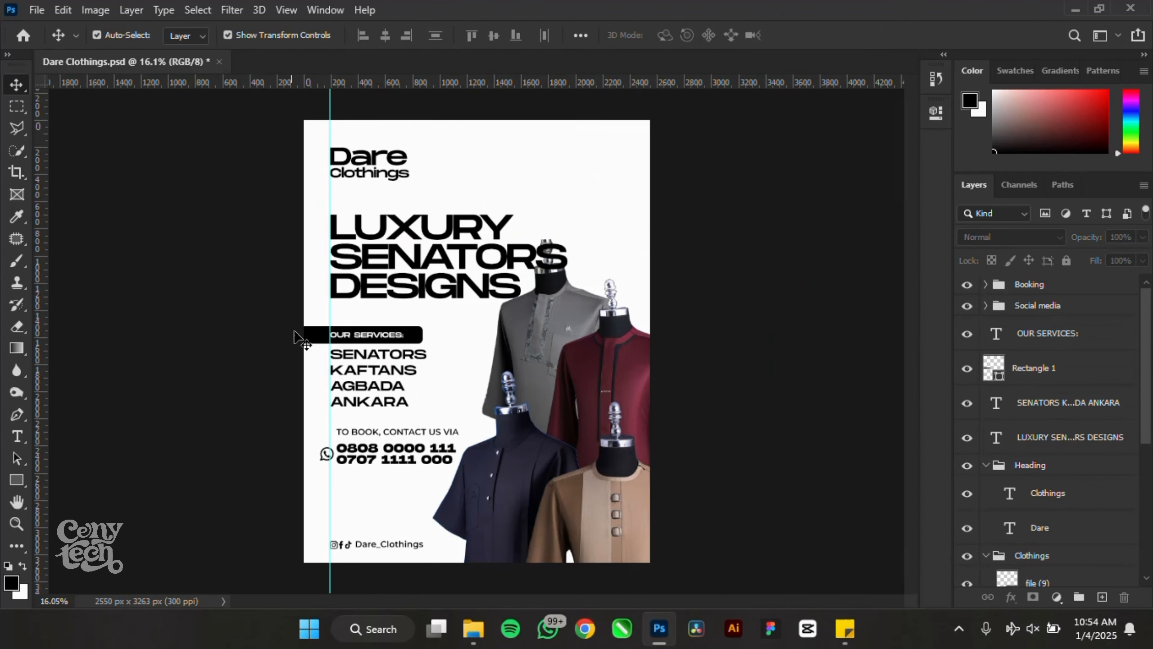
pyautogui.scroll(-1, 438, 218)
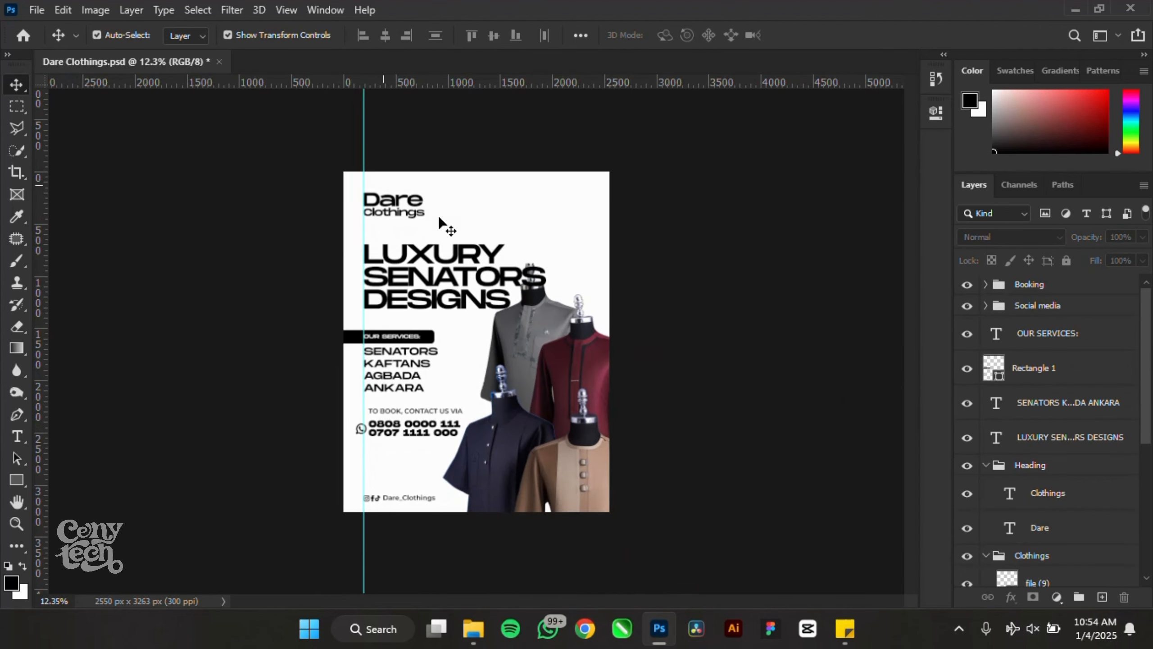
pyautogui.scroll(1, 420, 446)
pyautogui.hotkey('ctrl', 's')
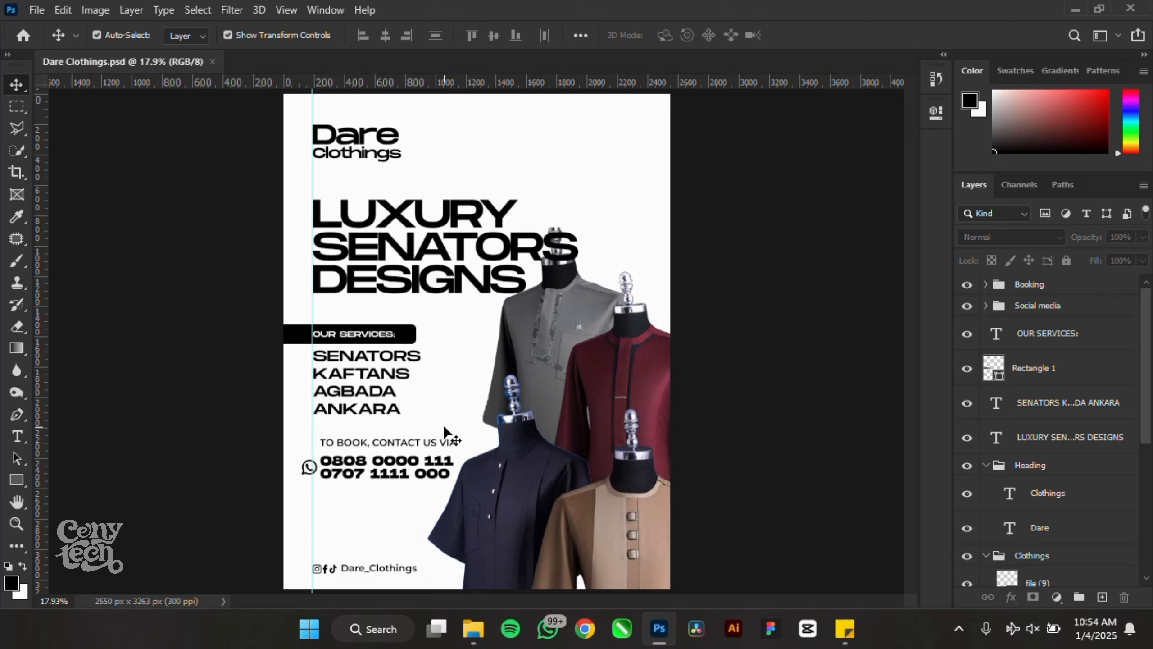
# - Move the WhatsApp icon and phone numbers slightly to the right
pyautogui.scroll(4, 362, 536)
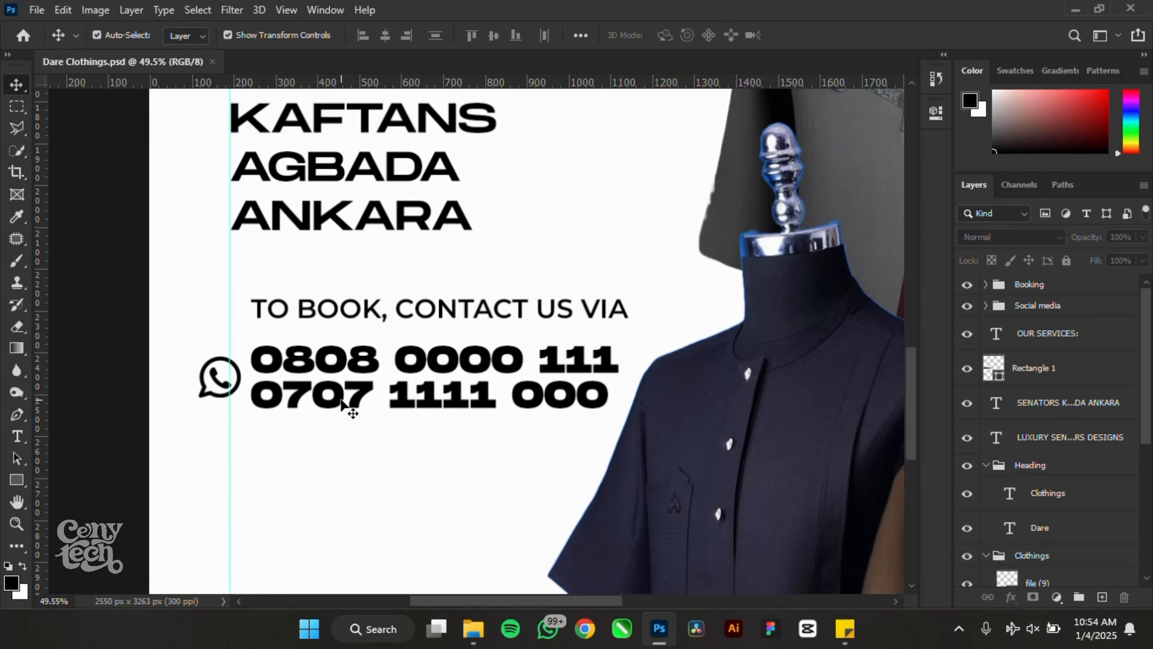
pyautogui.click(339, 395)
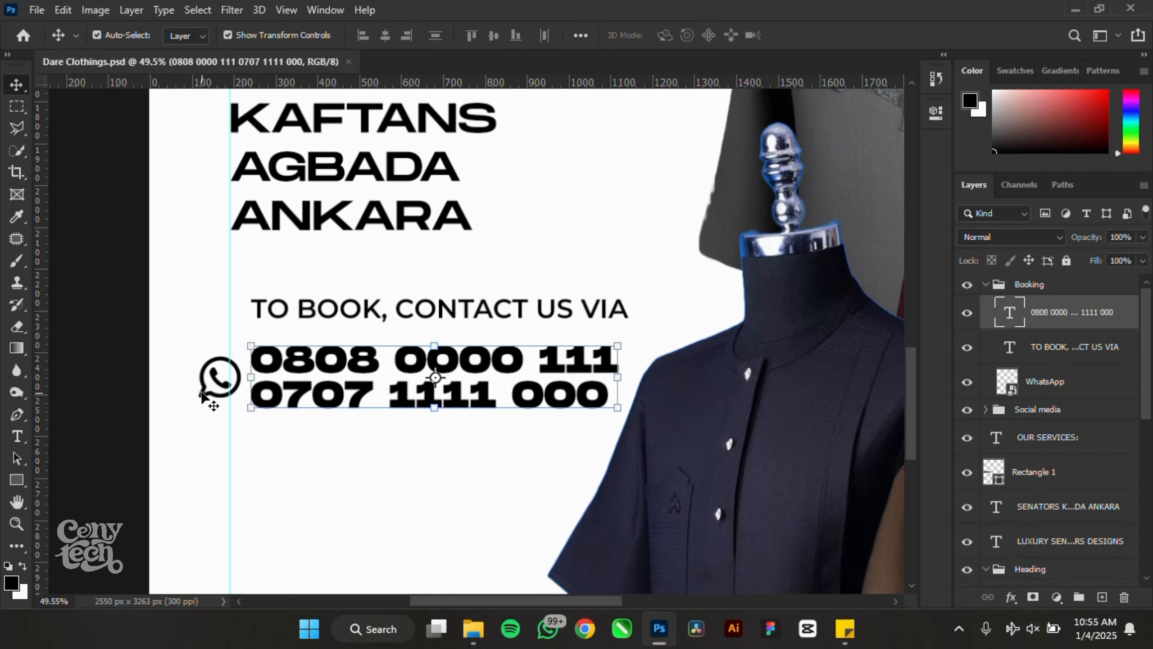
pyautogui.keyDown('shift'); pyautogui.click(213, 390); pyautogui.keyUp('shift')
pyautogui.moveTo(206, 393); pyautogui.dragTo(266, 400)
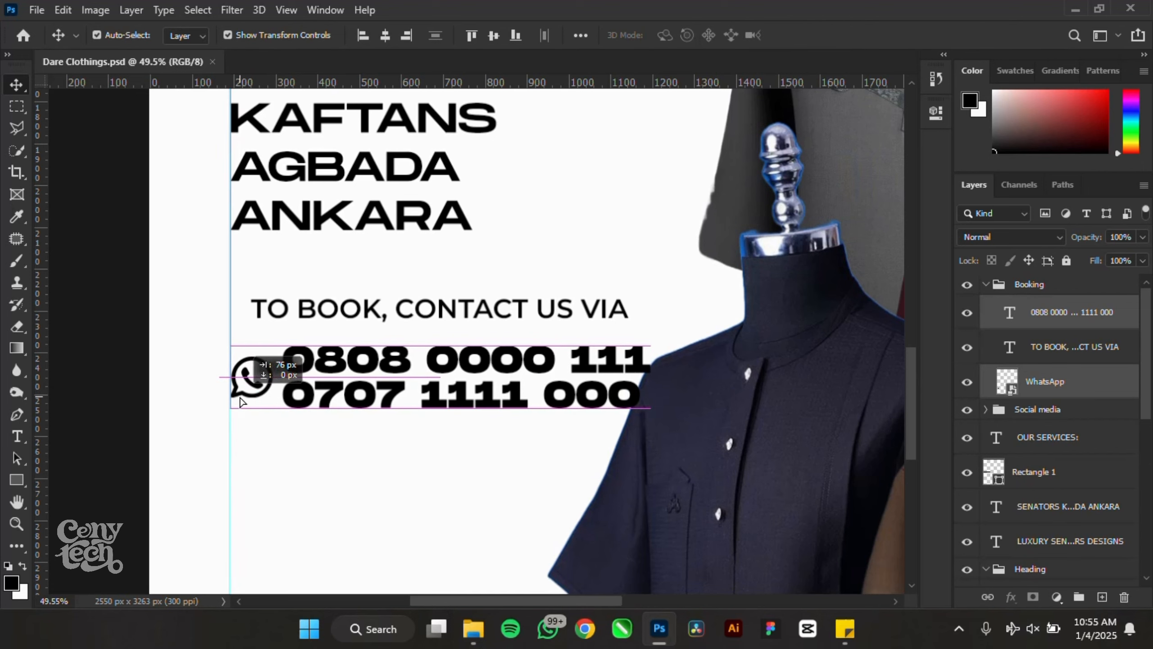
pyautogui.scroll(-2, 136, 370)
pyautogui.click(136, 370)
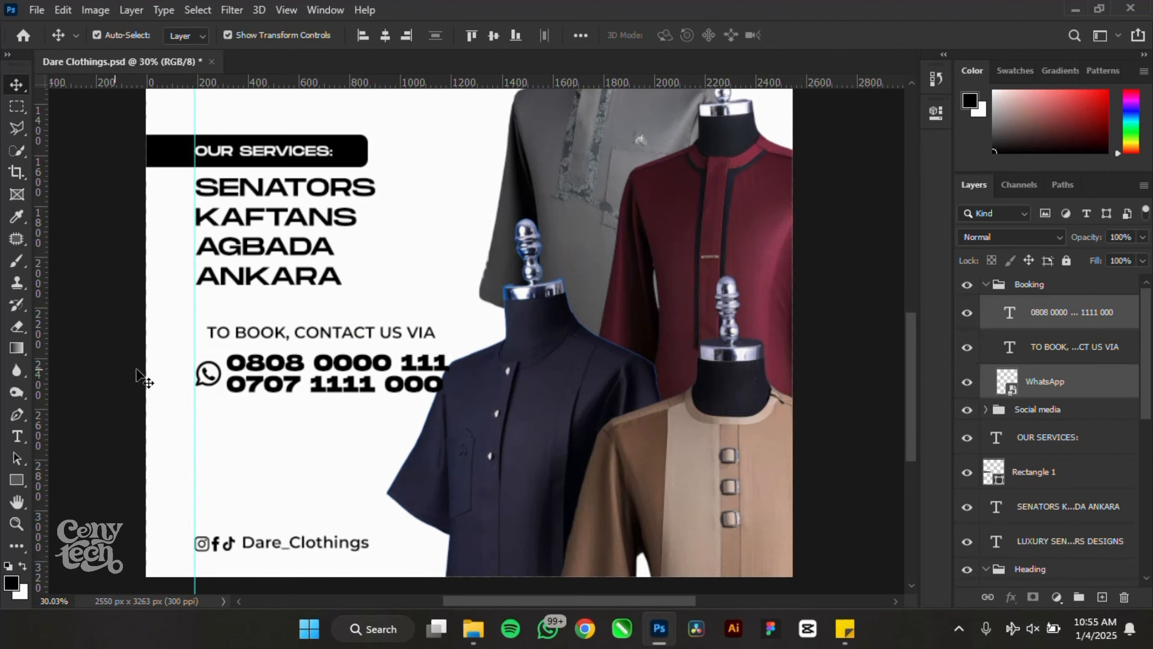
pyautogui.scroll(3, 251, 378)
# - Set the phone numbers to Bebas Neue at 41 pt
pyautogui.click(272, 362)
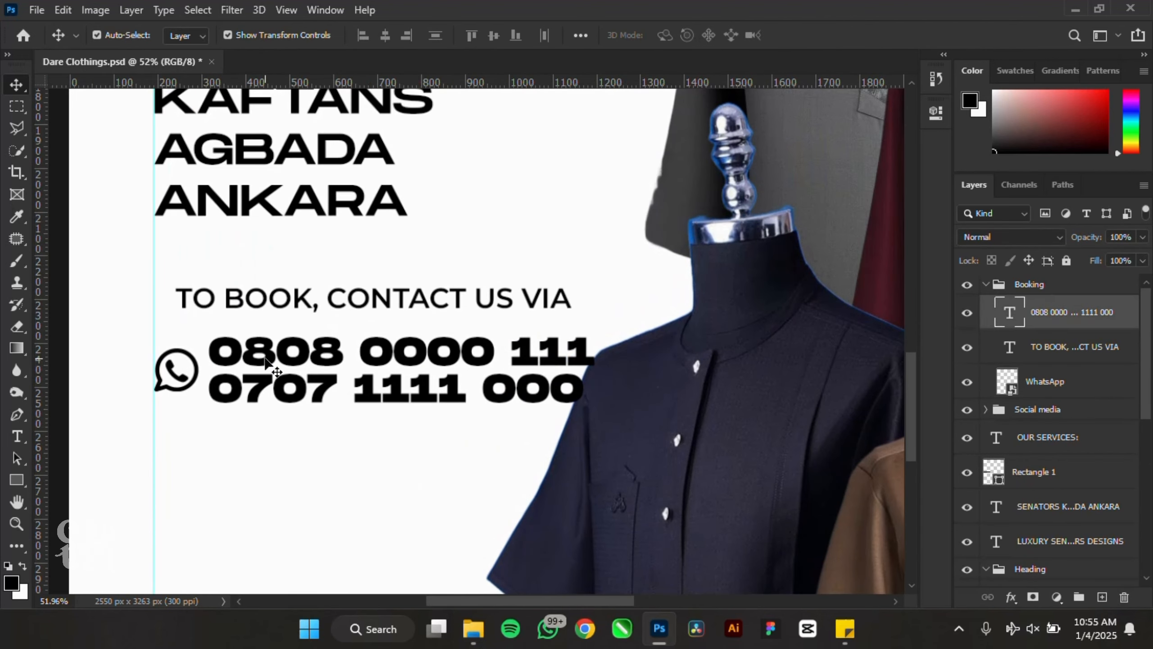
pyautogui.click(934, 117)
pyautogui.click(774, 279)
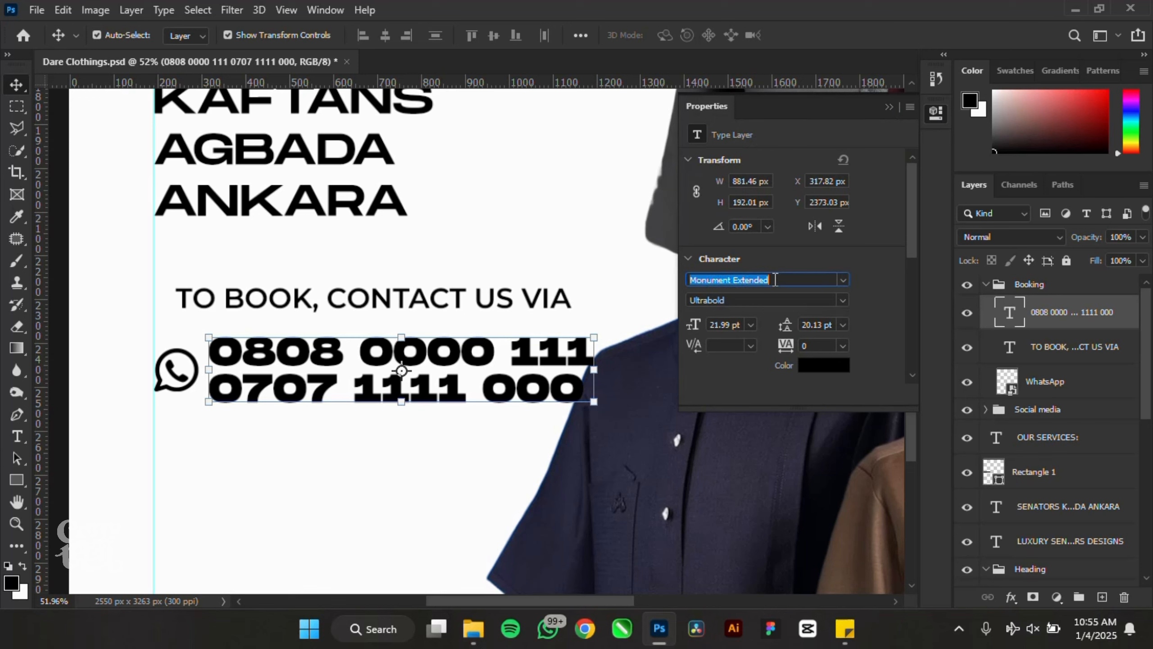
pyautogui.write('bebas')
pyautogui.click(776, 327)
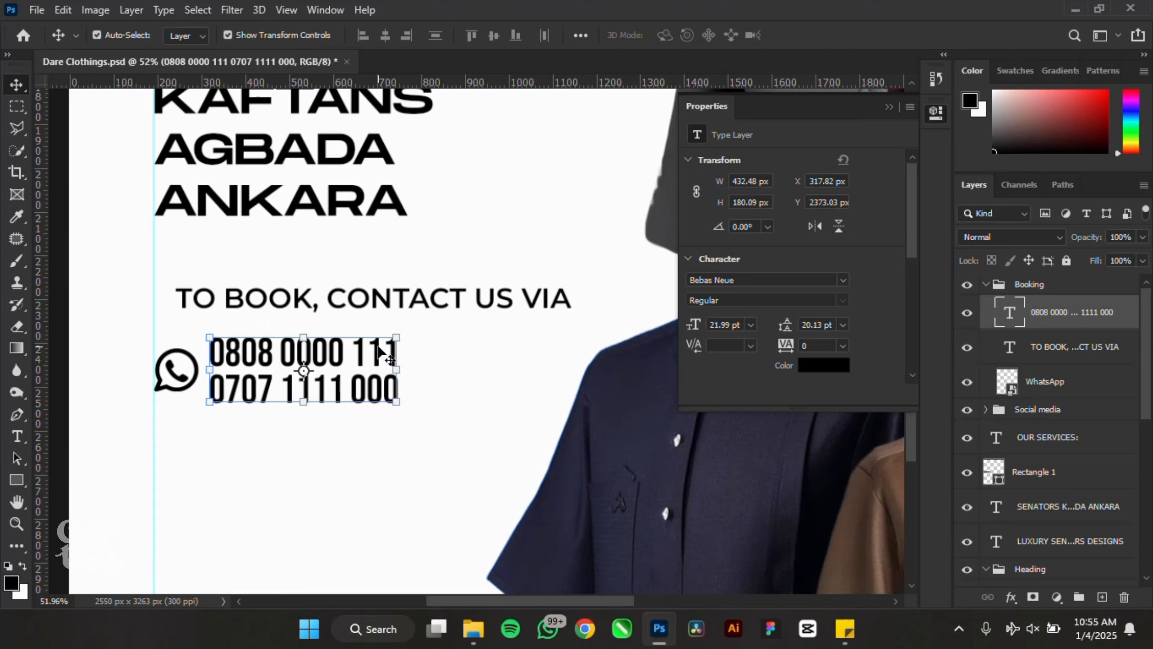
pyautogui.scroll(5, 229, 380)
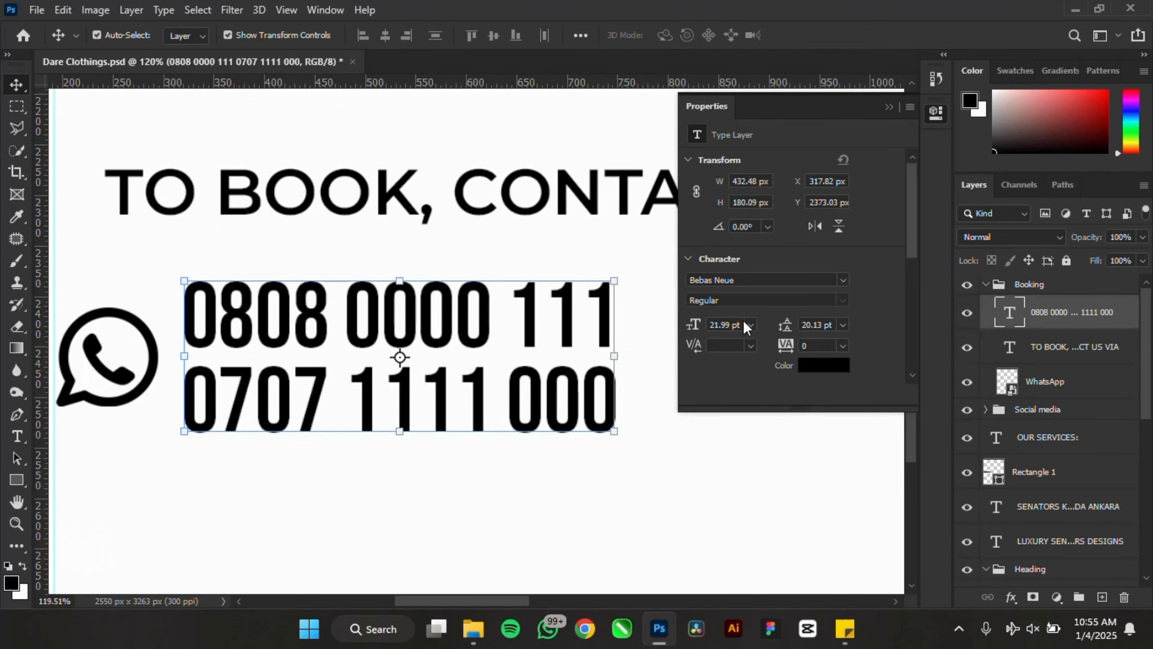
pyautogui.moveTo(697, 329)
pyautogui.mouseDown()
pyautogui.moveTo(746, 315)
pyautogui.moveTo(679, 321)
pyautogui.mouseUp()
pyautogui.scroll(-6, 180, 360)
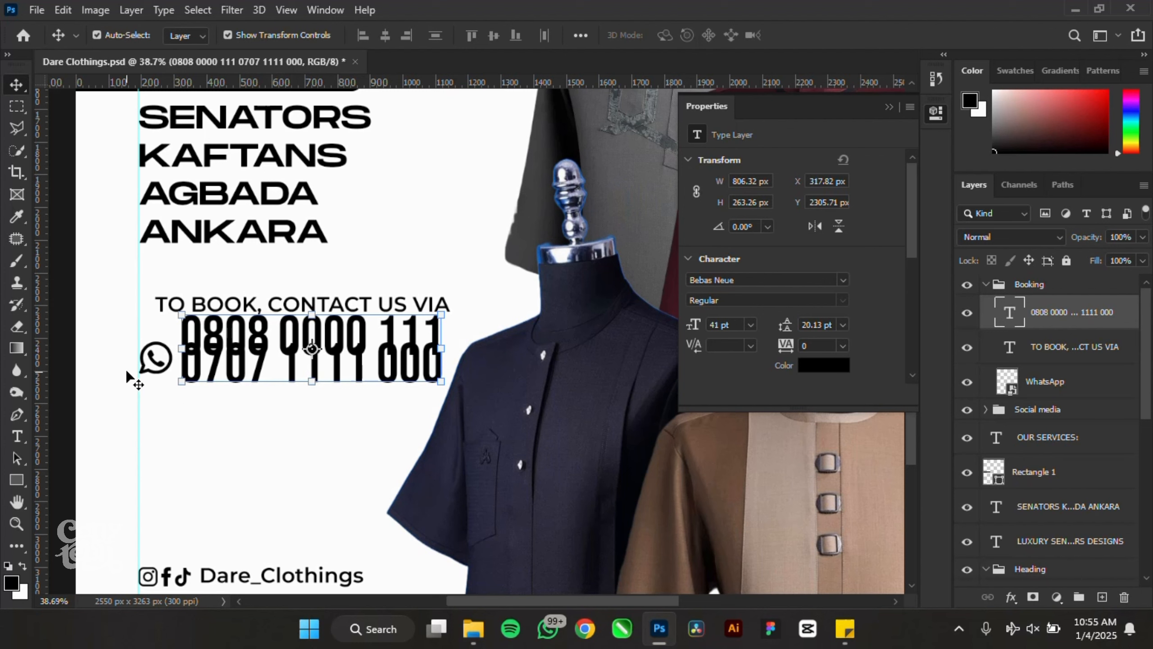
# - Delete the WhatsApp icon, give the numbers 33 pt leading on the guide, and edit TO BOOK
pyautogui.moveTo(98, 351); pyautogui.dragTo(154, 401)
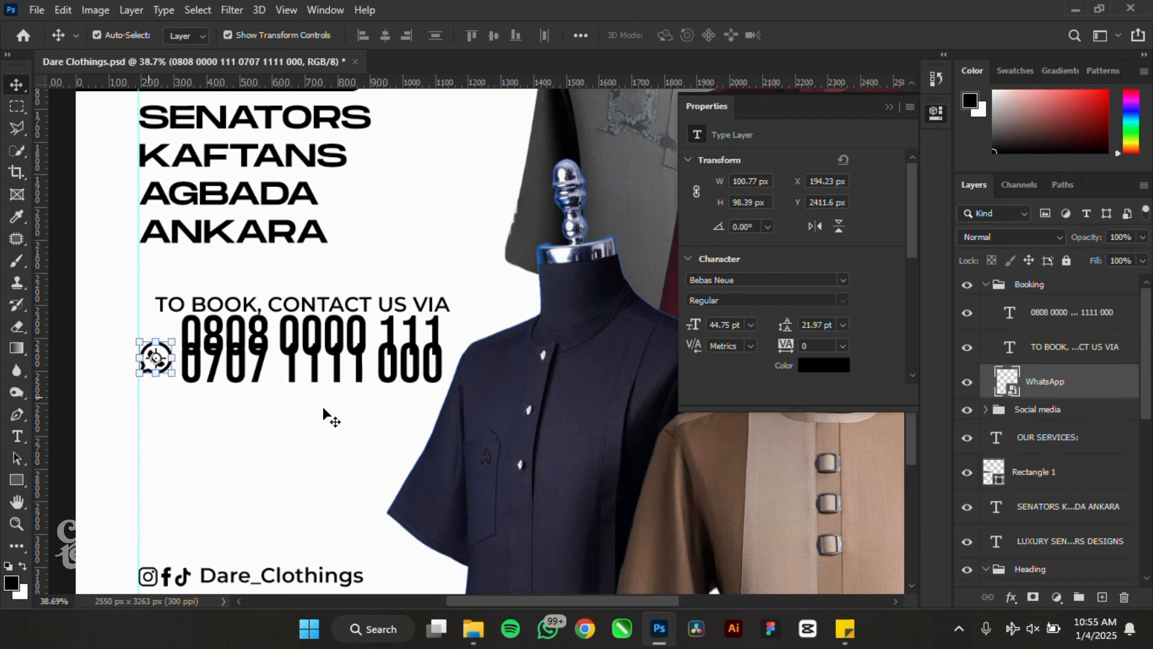
pyautogui.press('Delete')
pyautogui.click(207, 357)
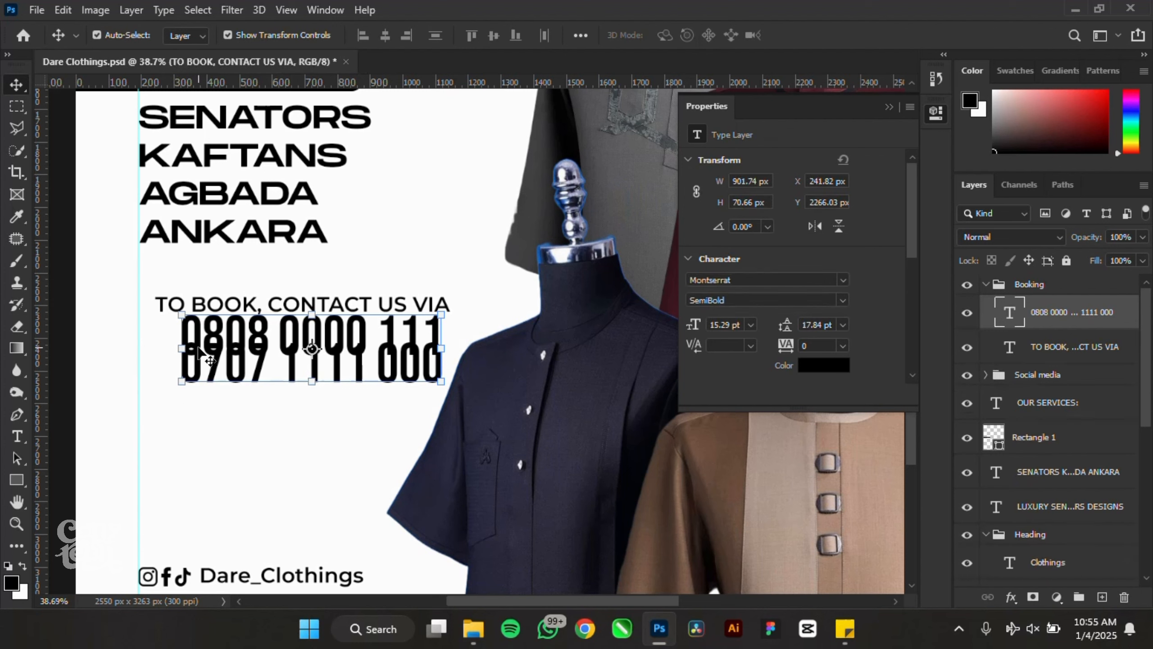
pyautogui.moveTo(780, 325); pyautogui.dragTo(787, 325)
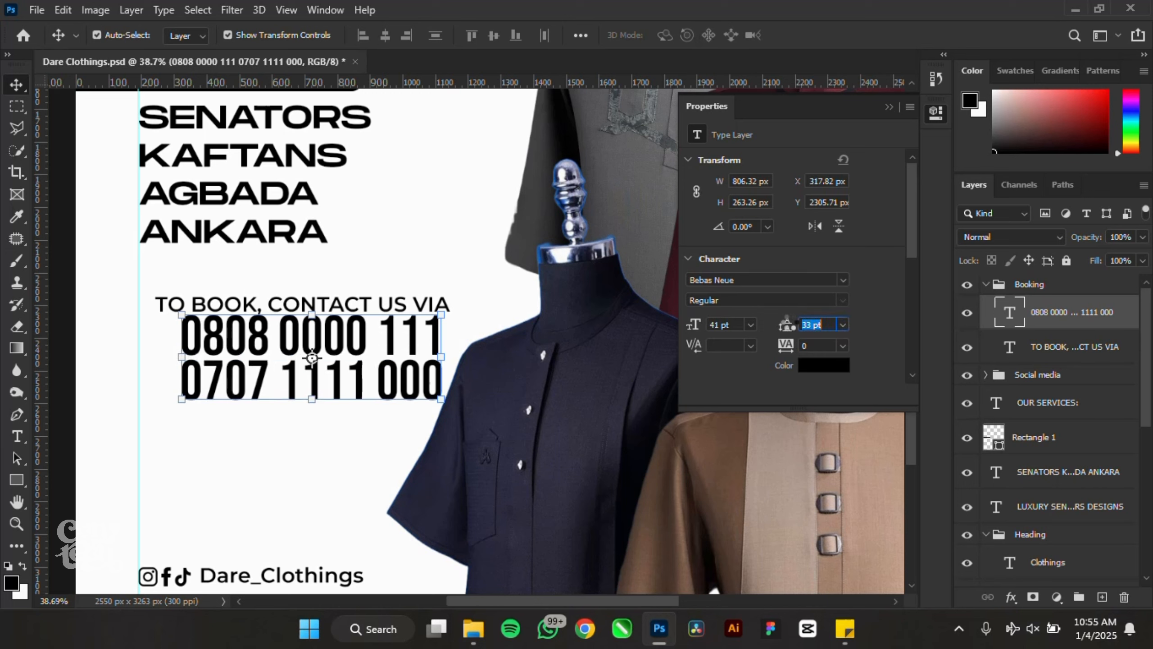
pyautogui.moveTo(264, 334); pyautogui.dragTo(213, 318)
pyautogui.doubleClick(383, 306)
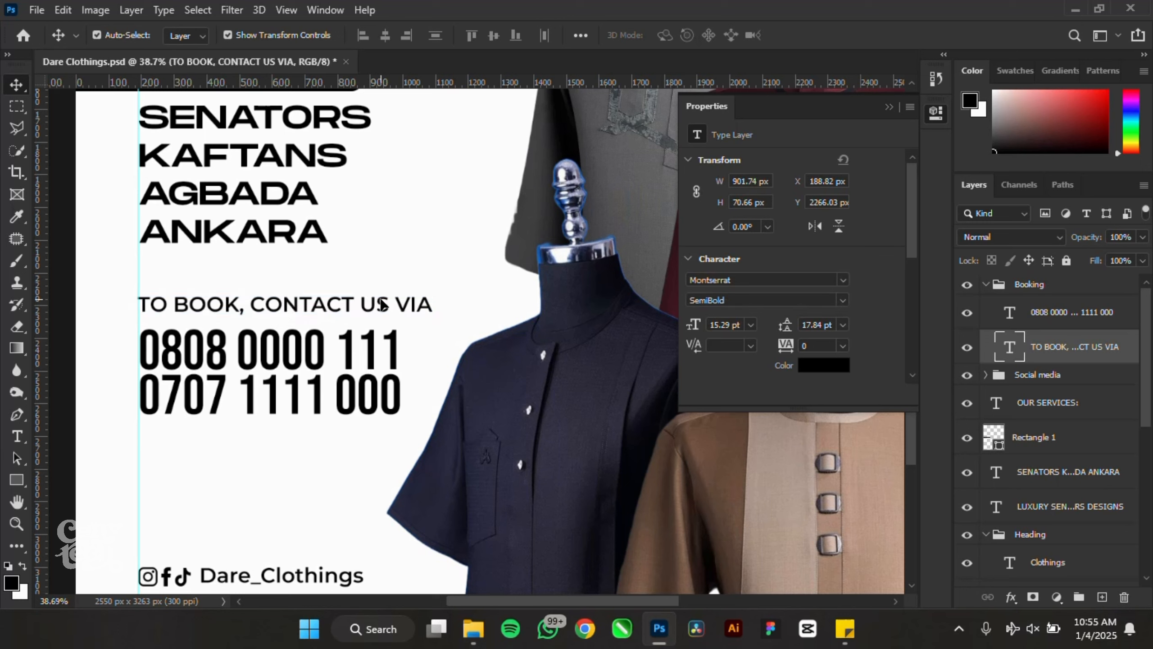
pyautogui.click(434, 302)
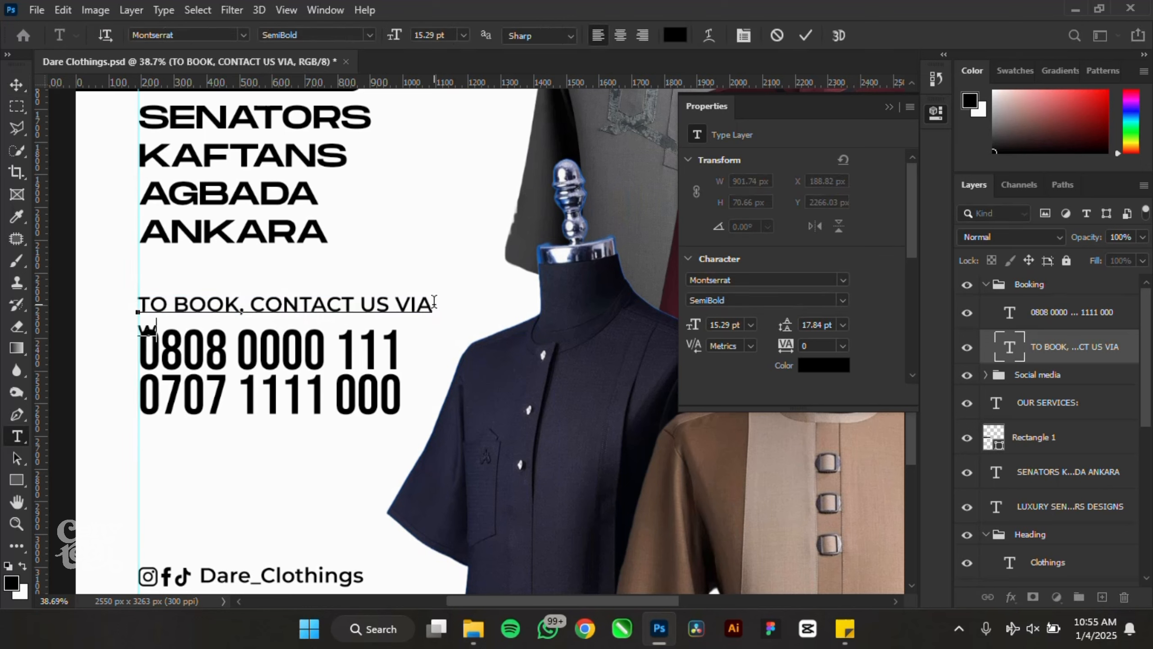
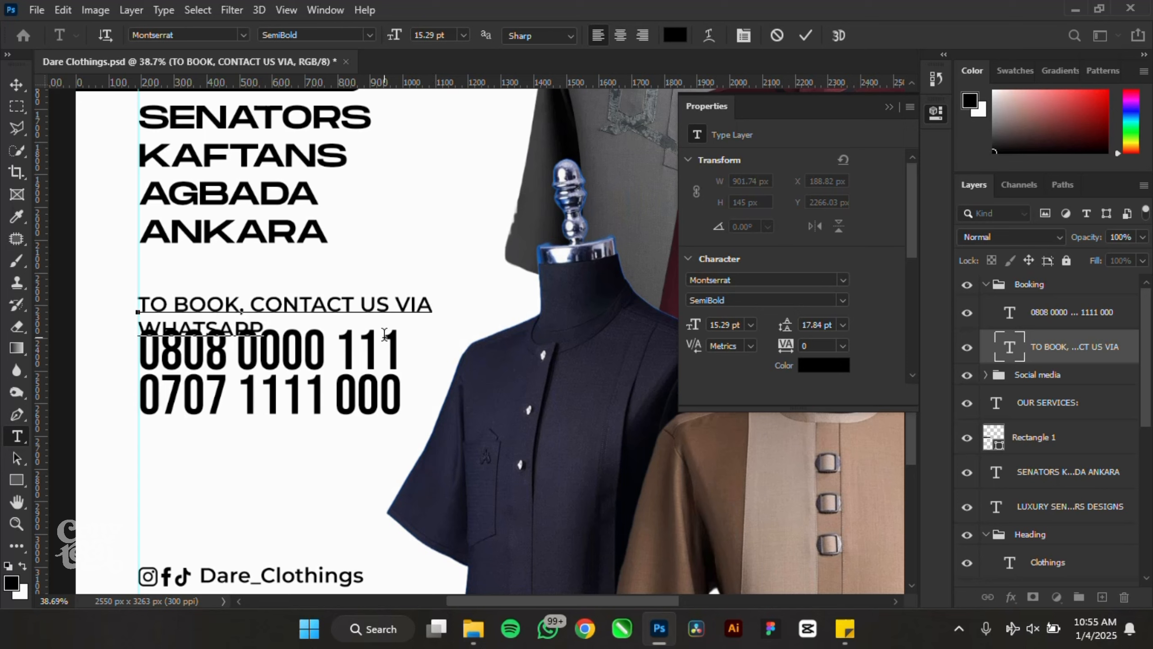
# - Finish the booking text edit and move the phone numbers down slightly
pyautogui.click(16, 85)
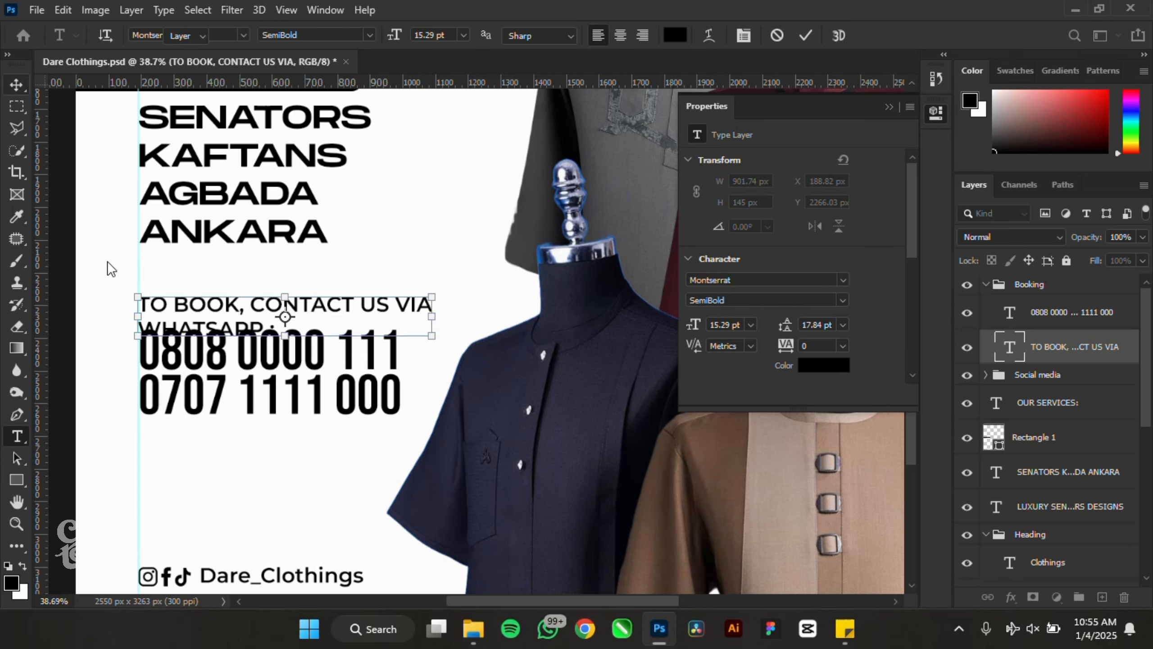
pyautogui.click(221, 391)
pyautogui.moveTo(217, 385); pyautogui.dragTo(217, 402)
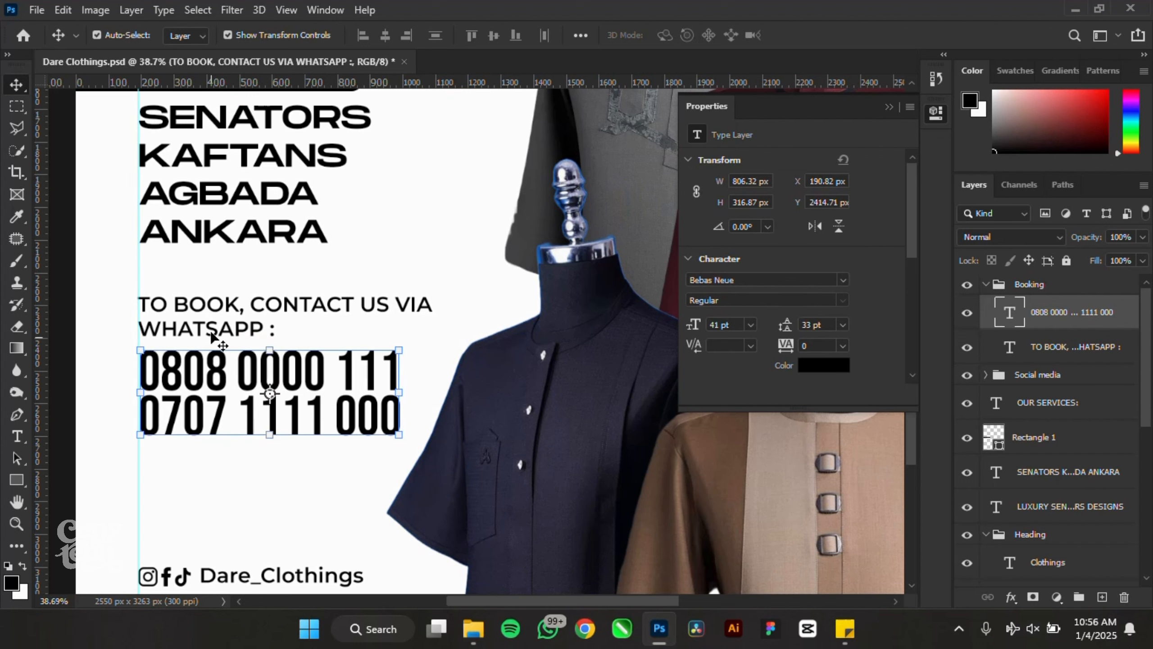
pyautogui.keyDown('shift'); pyautogui.click(219, 335); pyautogui.keyUp('shift')
pyautogui.scroll(-2, 210, 332)
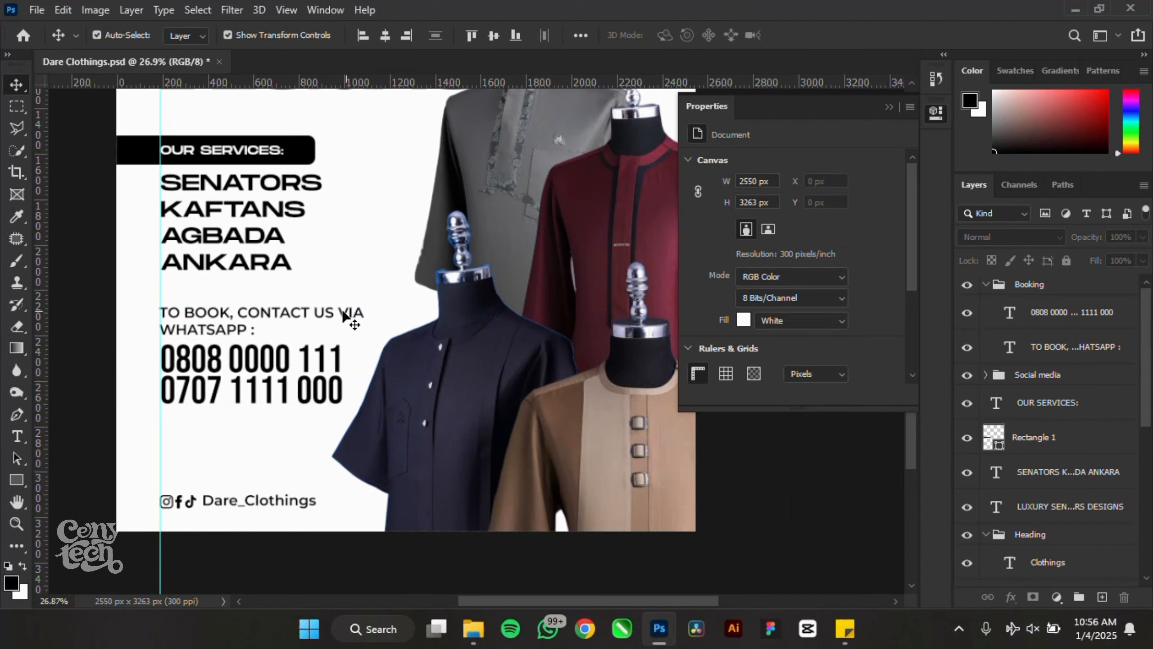
# - Break the booking line before VIA WHATSAPP, then move it and the phone numbers lower together
pyautogui.click(341, 318)
pyautogui.doubleClick(336, 309)
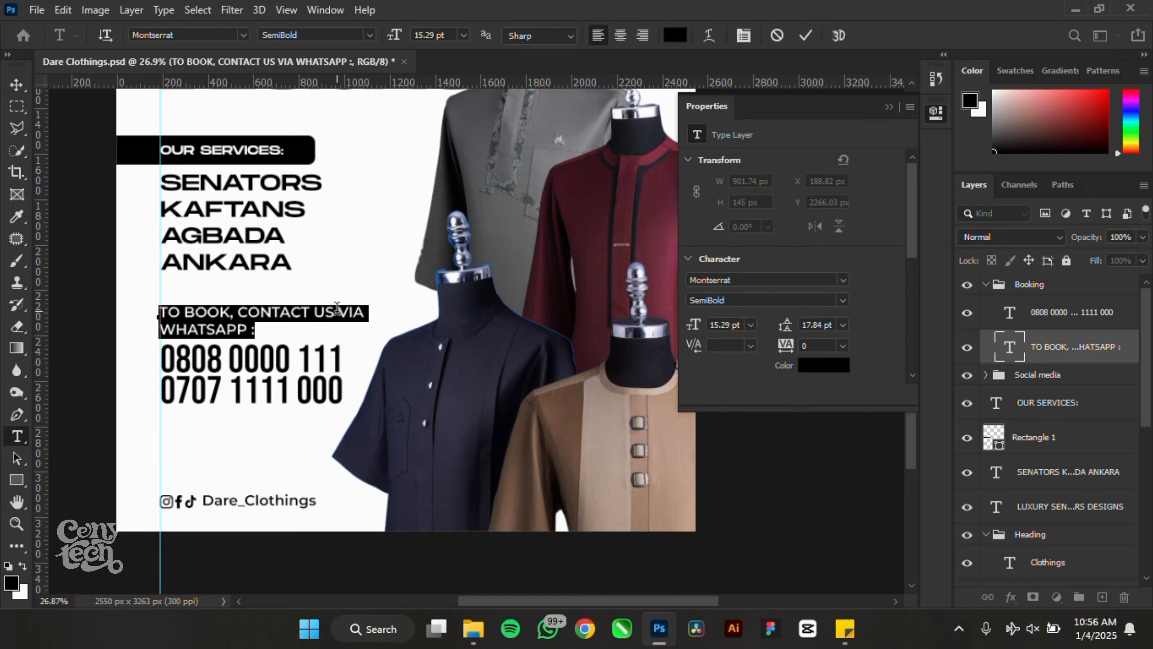
pyautogui.click(337, 309)
pyautogui.press('BackSpace')
pyautogui.press('Return')
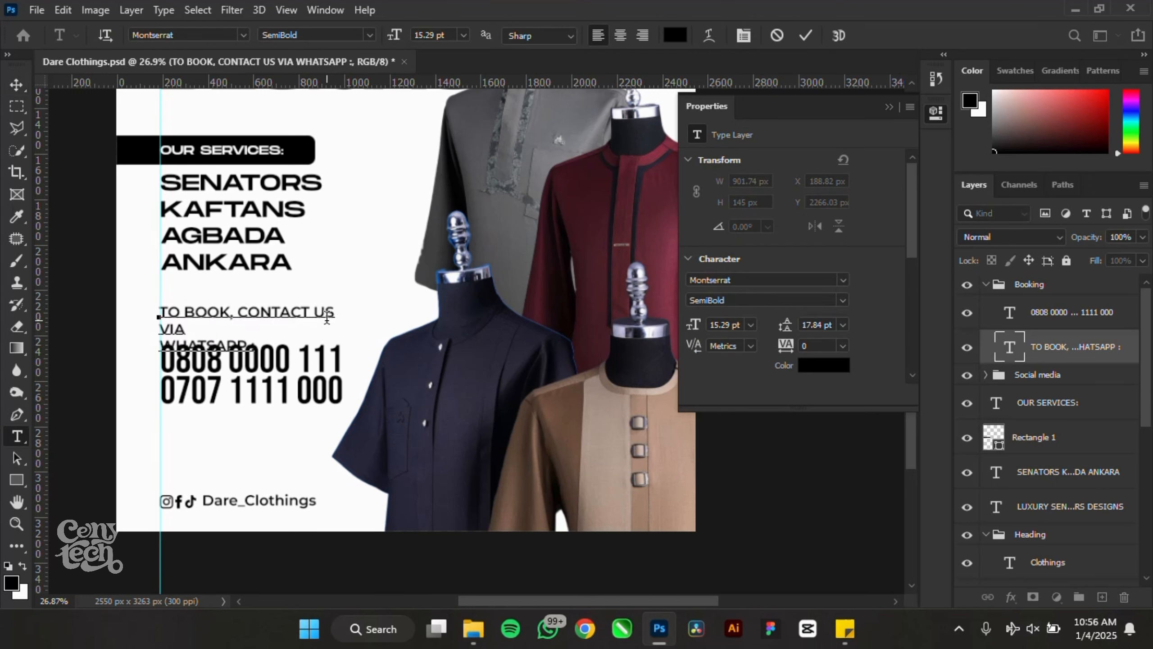
pyautogui.press('Delete')
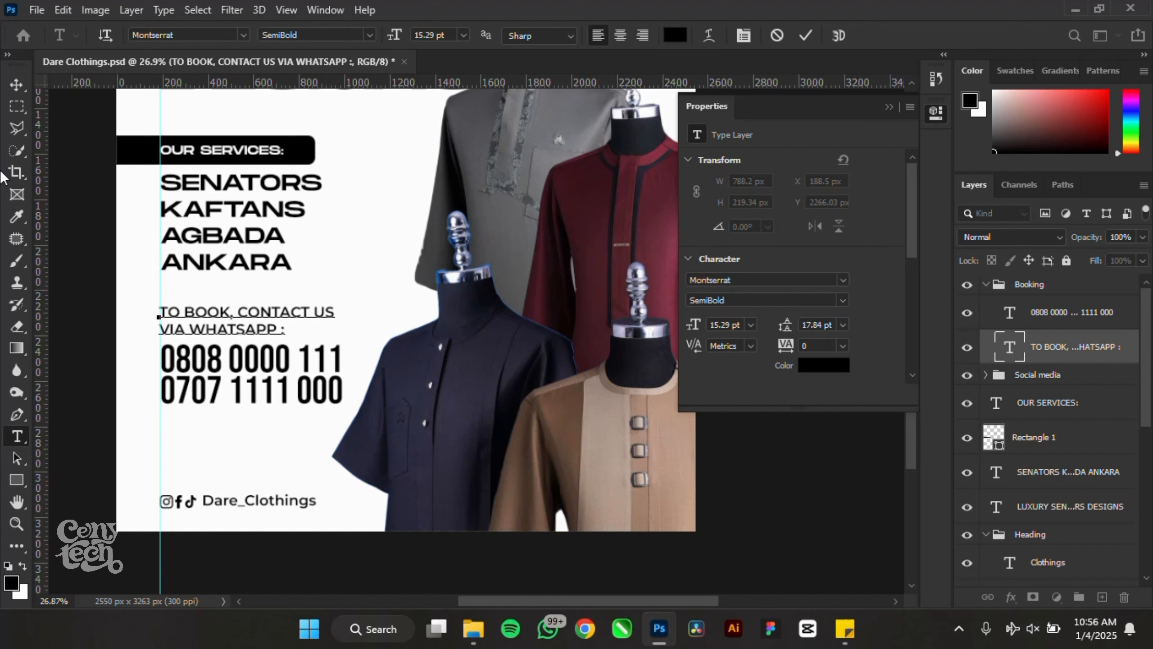
pyautogui.click(16, 84)
pyautogui.keyDown('shift'); pyautogui.click(244, 363); pyautogui.keyUp('shift')
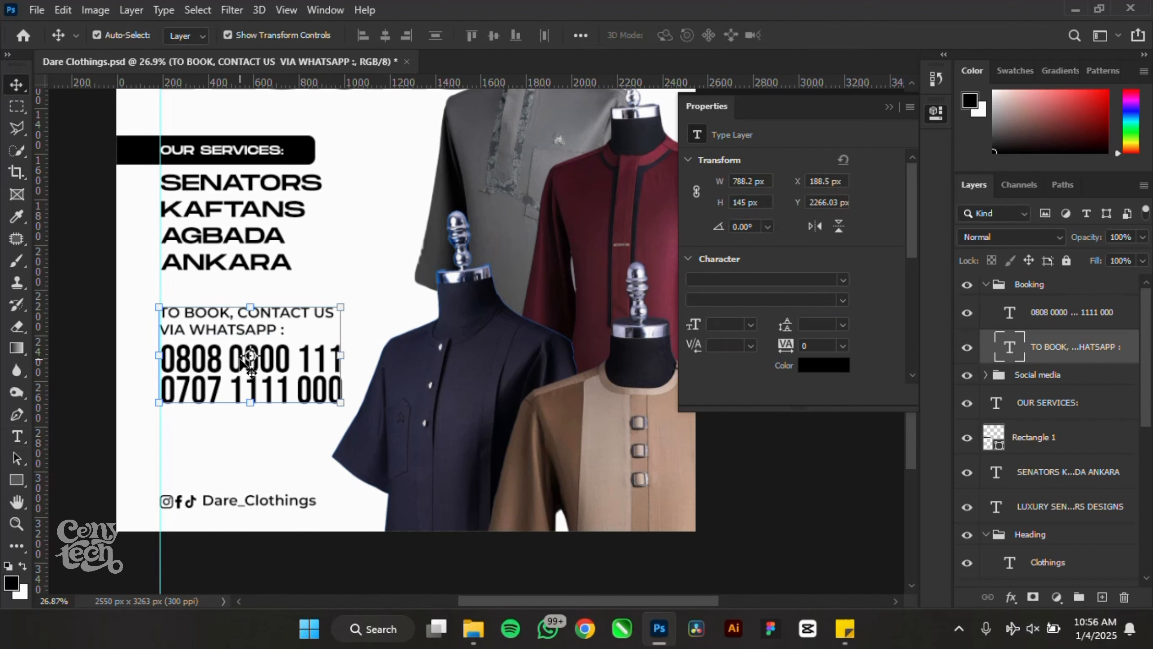
pyautogui.moveTo(218, 370); pyautogui.dragTo(219, 378)
# - Deselect the text layers and check the LUXURY SENATORS DESIGNS headline
pyautogui.click(82, 318)
pyautogui.scroll(-5, 67, 377)
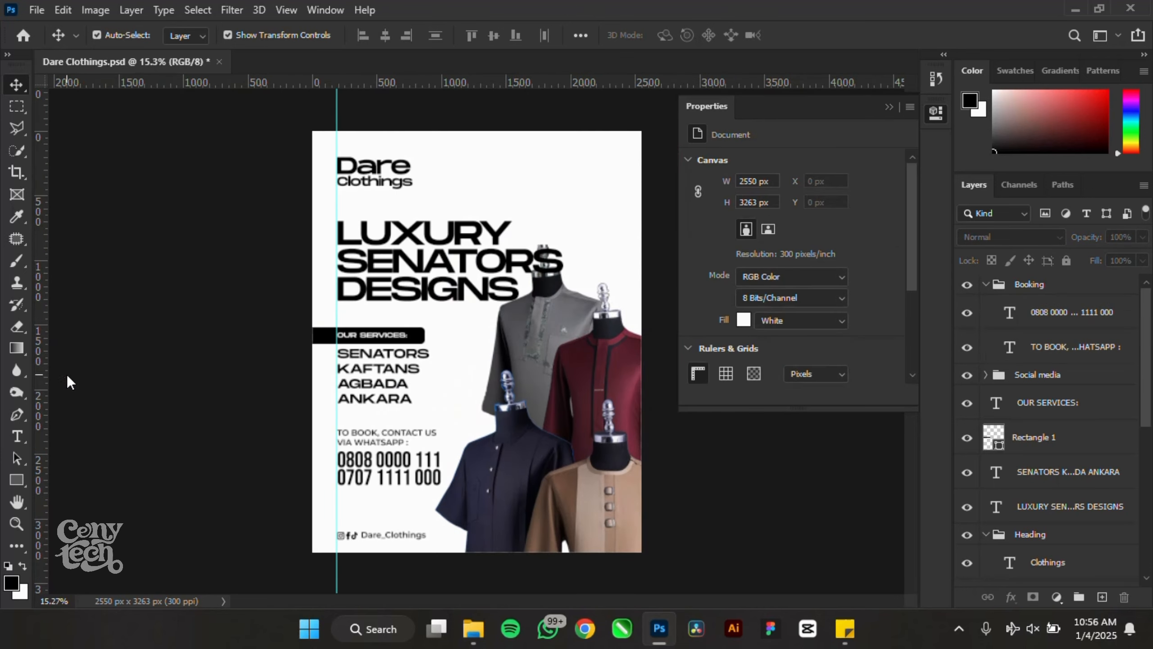
pyautogui.scroll(-4, 136, 354)
pyautogui.scroll(5, 550, 313)
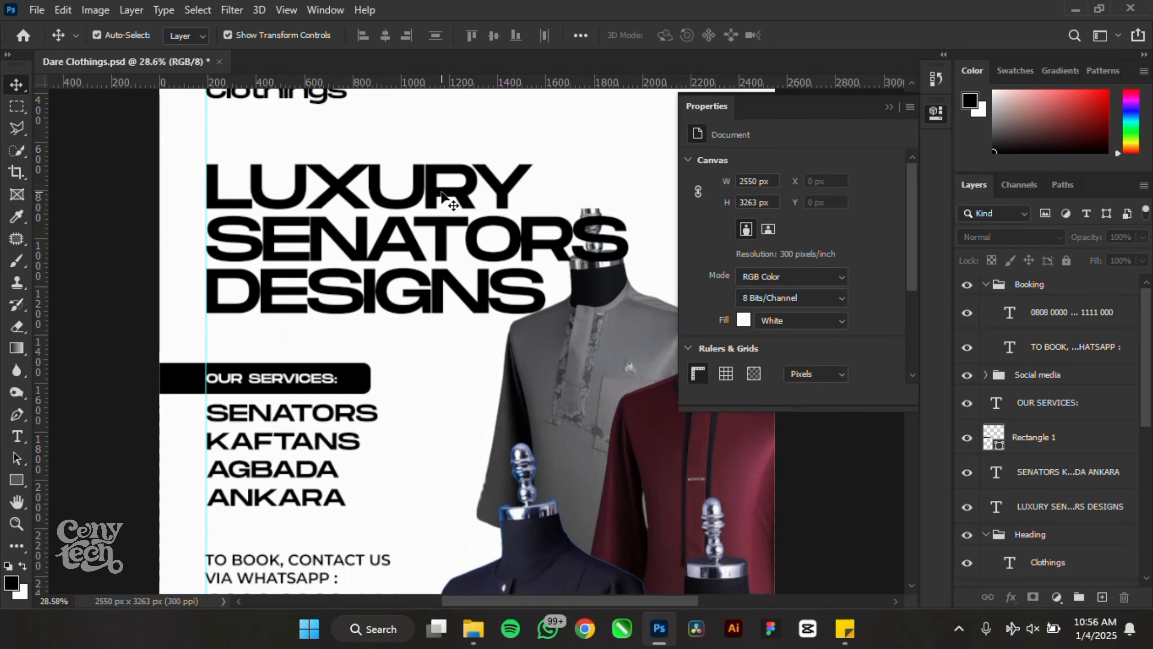
pyautogui.scroll(-2, 259, 179)
pyautogui.click(259, 181)
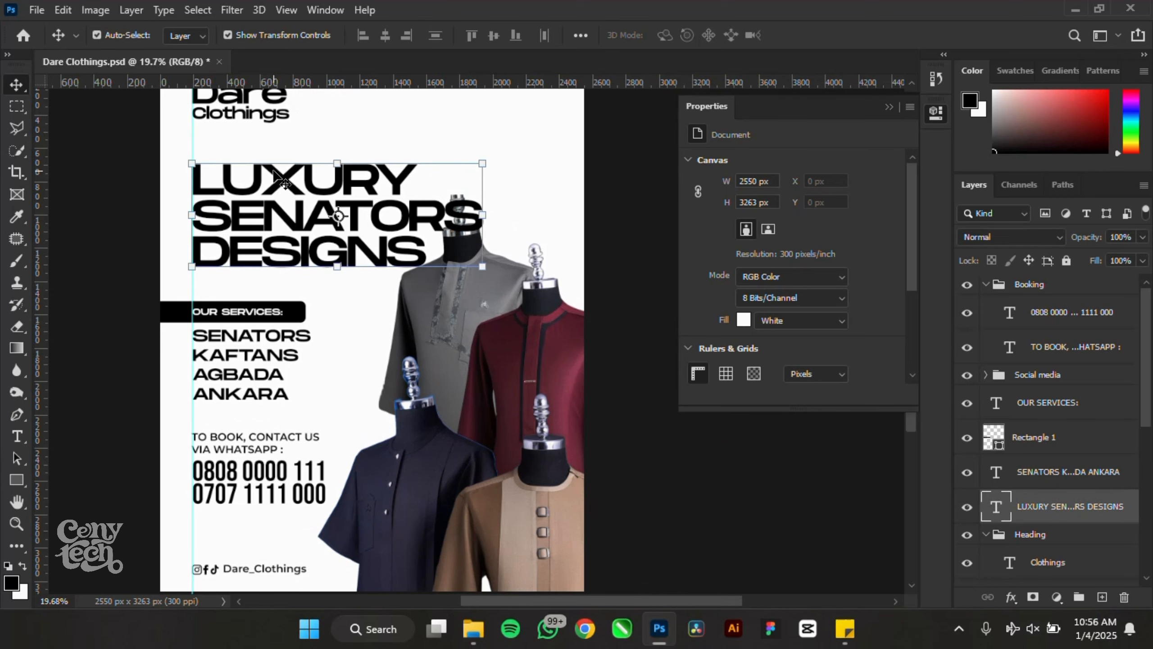
pyautogui.scroll(-2, 97, 245)
pyautogui.click(635, 456)
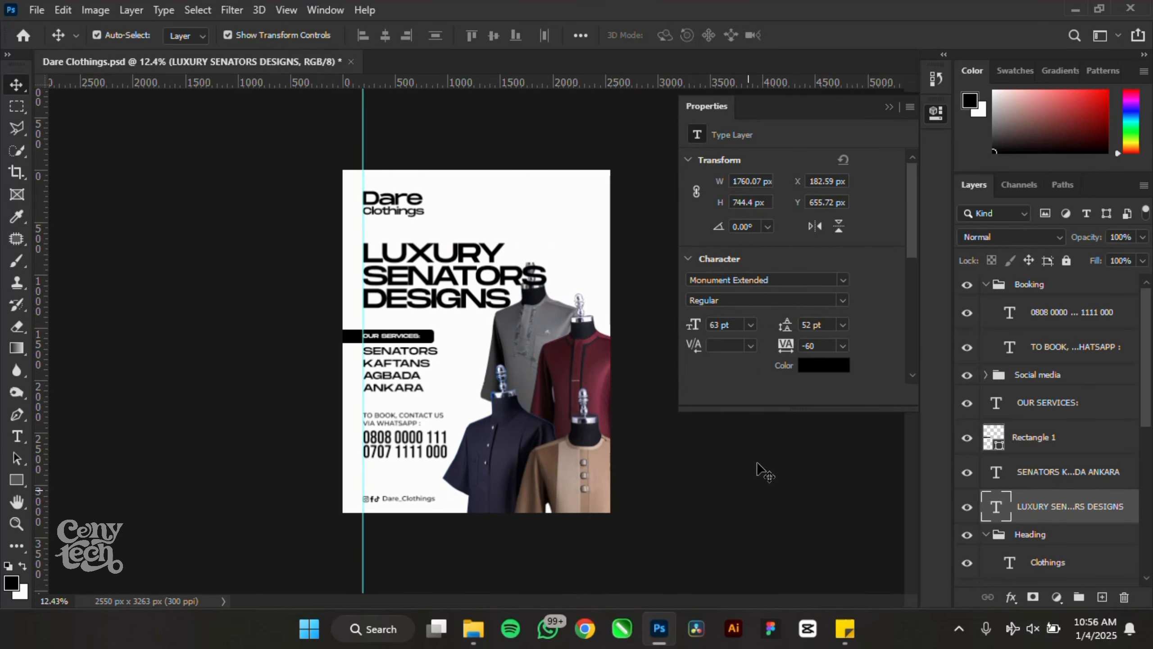
# - Move the grey shirt photo right and enlarge it proportionally
pyautogui.click(889, 107)
pyautogui.scroll(3, 626, 278)
pyautogui.click(548, 245)
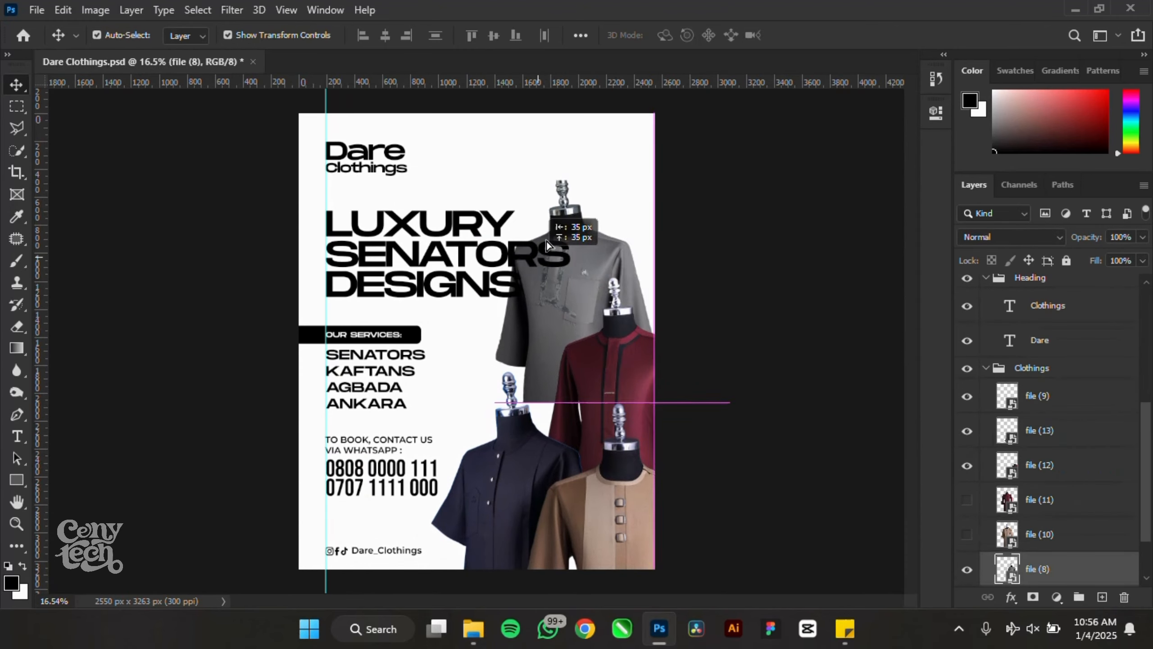
pyautogui.moveTo(548, 245); pyautogui.dragTo(622, 246)
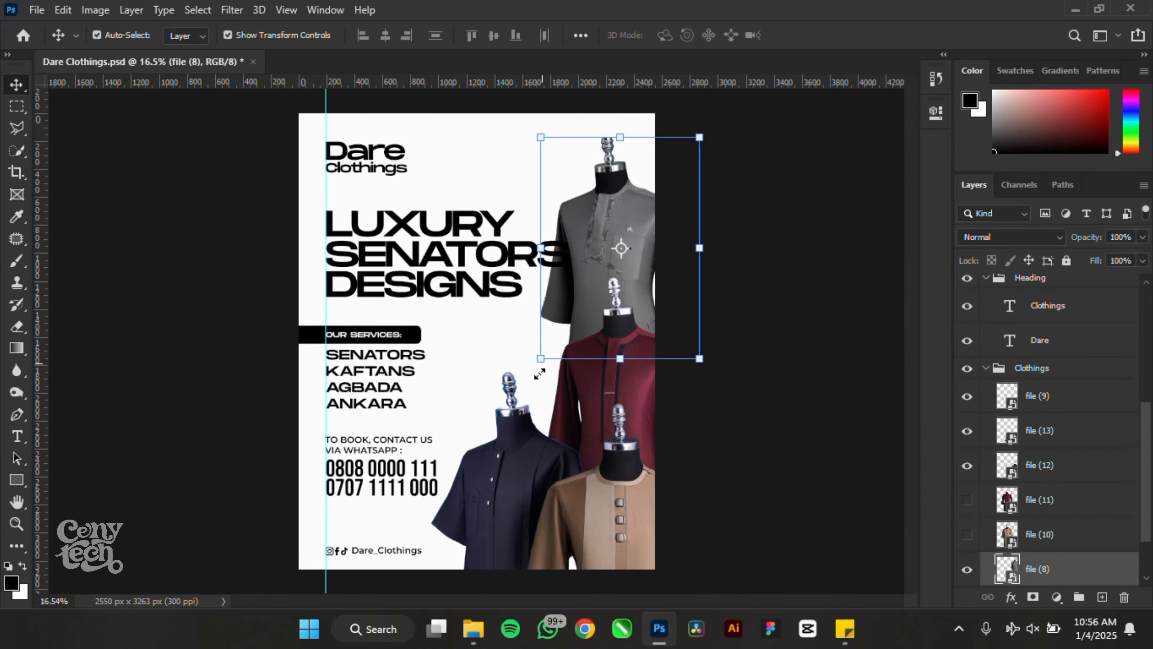
pyautogui.moveTo(539, 373); pyautogui.dragTo(465, 435)
pyautogui.click(359, 35)
pyautogui.moveTo(599, 202)
pyautogui.mouseDown()
pyautogui.moveTo(614, 197)
pyautogui.moveTo(597, 199)
pyautogui.mouseUp()
pyautogui.click(808, 36)
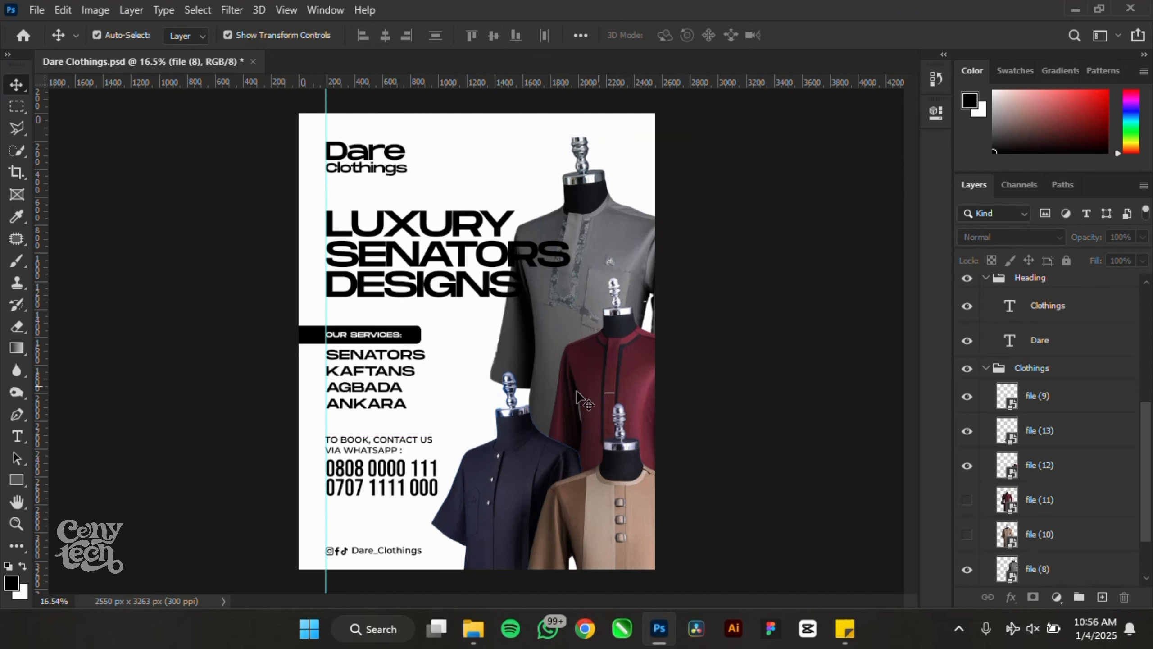
# - Reposition the maroon and navy outfits, then hide the smaller maroon shirt and show the larger one
pyautogui.moveTo(631, 379); pyautogui.dragTo(624, 336)
pyautogui.moveTo(503, 504); pyautogui.dragTo(508, 445)
pyautogui.moveTo(510, 451); pyautogui.dragTo(506, 453)
pyautogui.click(623, 274)
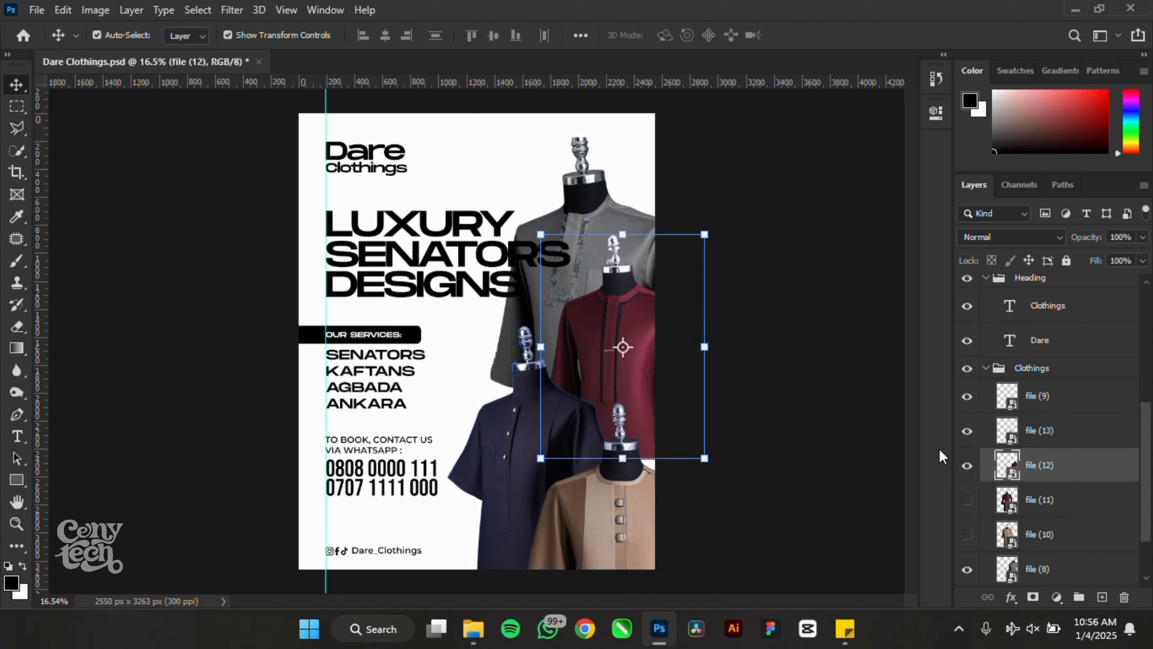
pyautogui.click(966, 466)
pyautogui.click(967, 534)
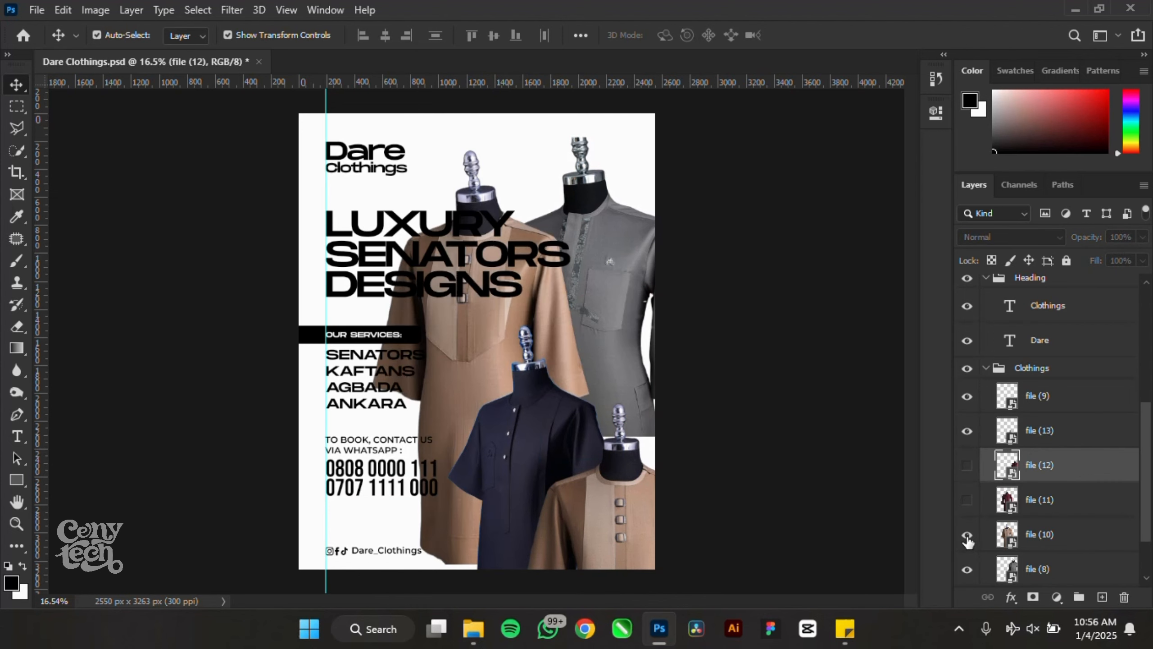
pyautogui.click(967, 533)
pyautogui.click(968, 431)
pyautogui.click(968, 432)
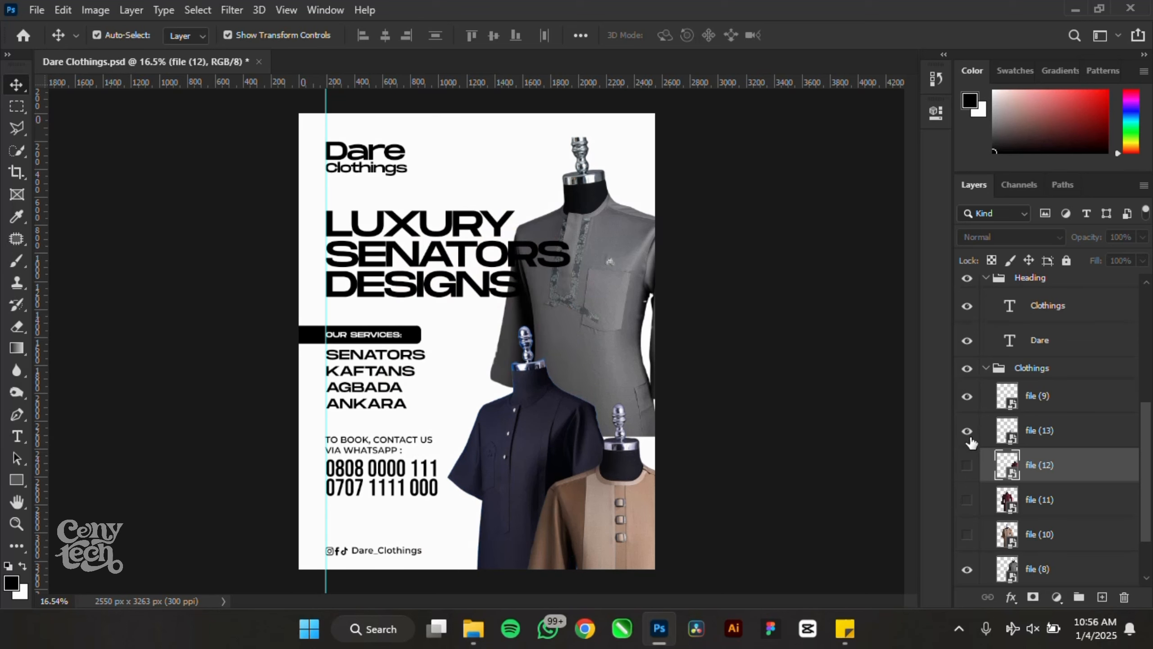
pyautogui.click(967, 466)
pyautogui.click(968, 499)
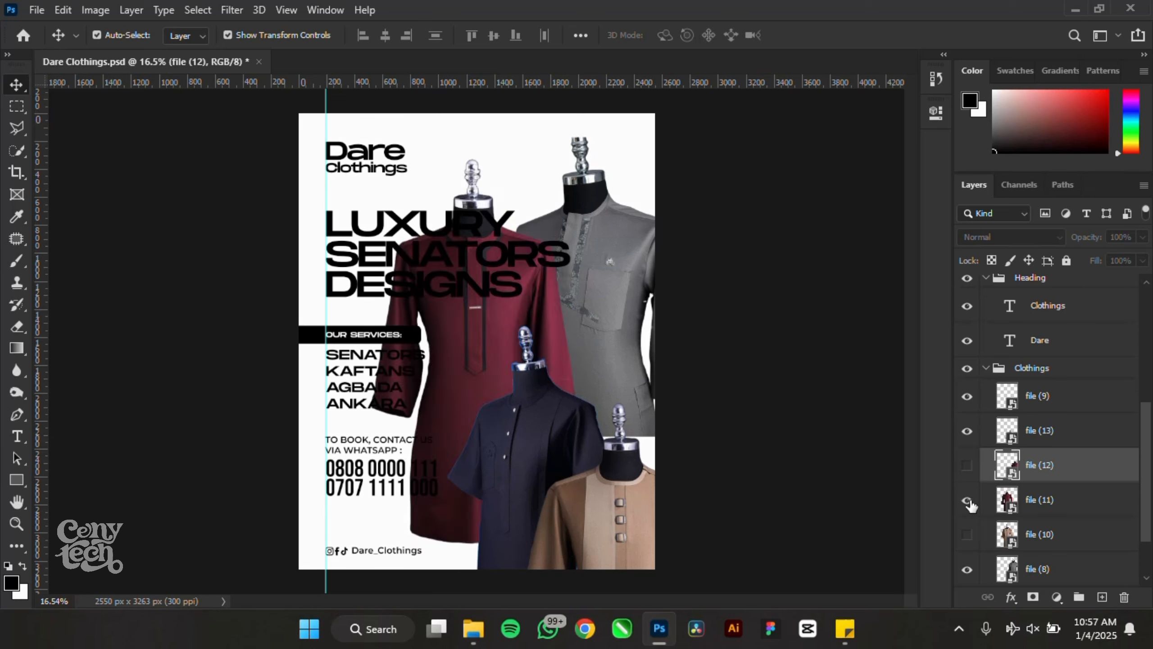
# - Move the larger maroon shirt right and down, and adjust the tan shirt, navy shirt, headline and grey shirt
pyautogui.moveTo(482, 314); pyautogui.dragTo(622, 413)
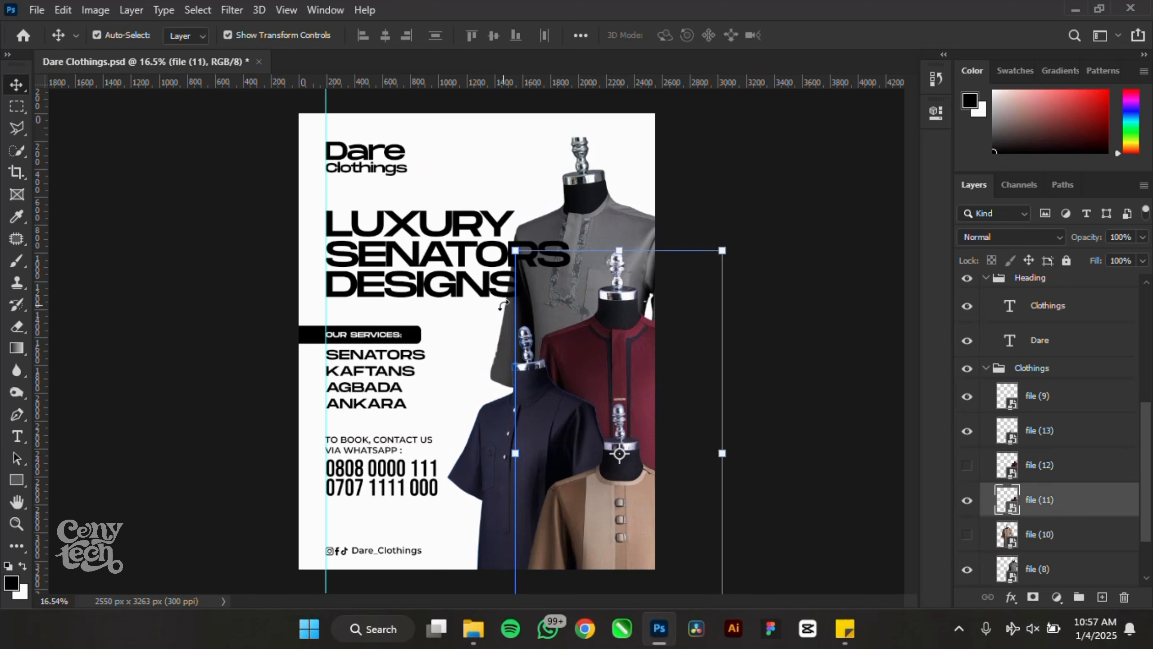
pyautogui.click(836, 218)
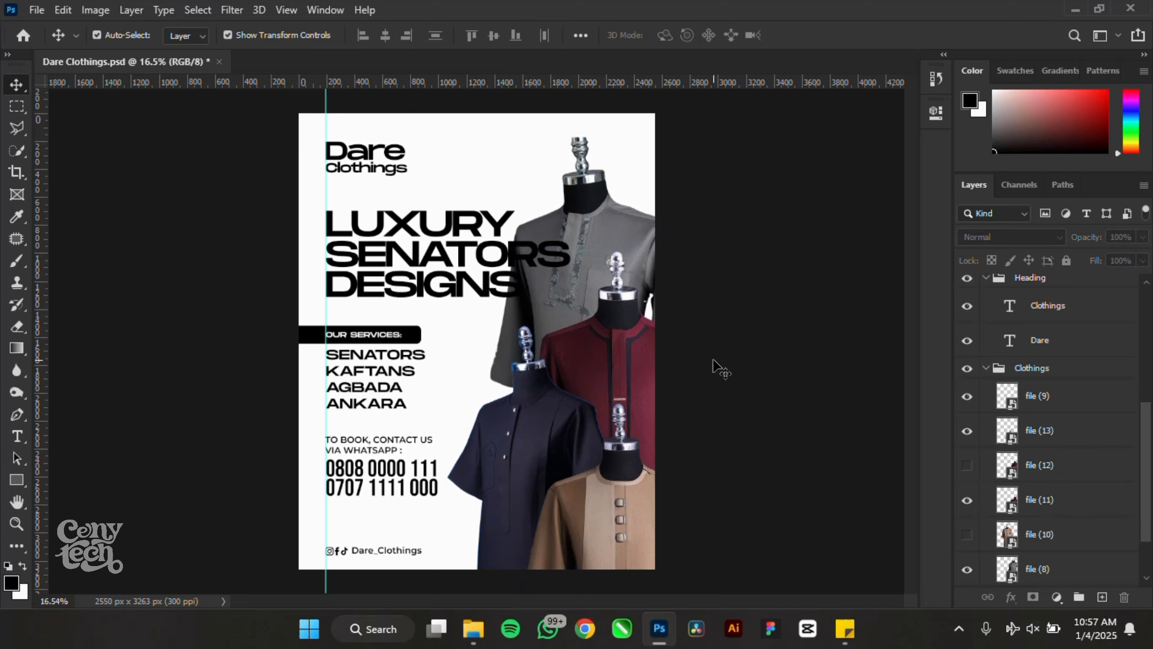
pyautogui.moveTo(562, 495); pyautogui.dragTo(555, 464)
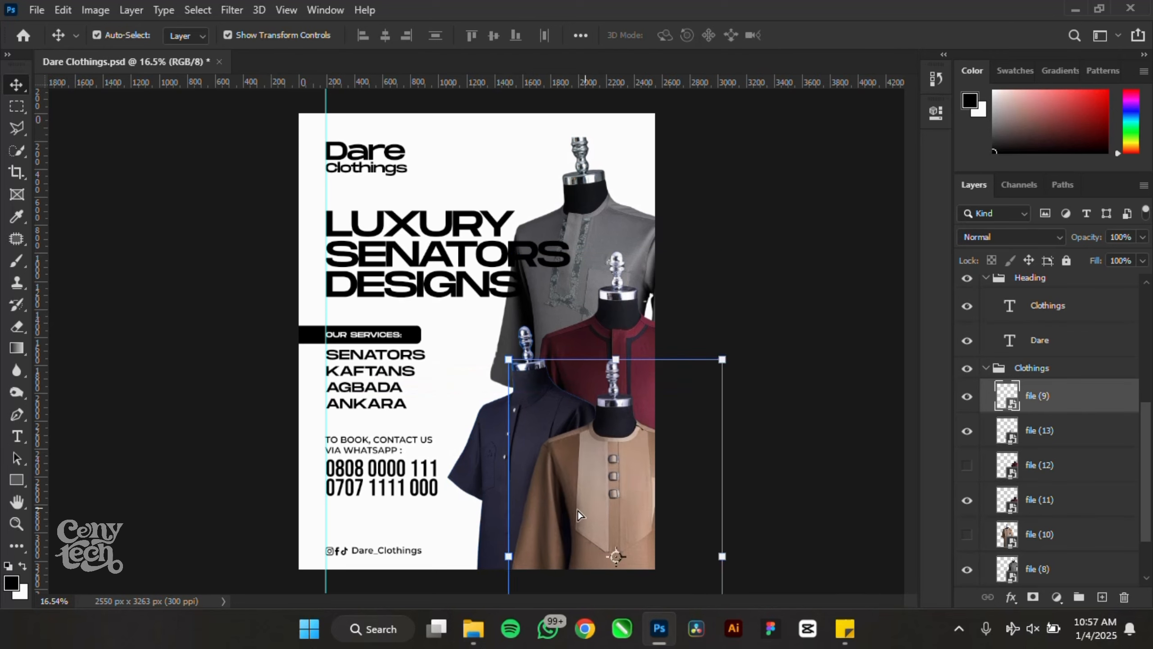
pyautogui.moveTo(472, 475); pyautogui.dragTo(467, 492)
pyautogui.moveTo(541, 288); pyautogui.dragTo(540, 295)
pyautogui.moveTo(574, 178); pyautogui.dragTo(575, 179)
# - Nudge the grey shirt photo slightly left and save the poster
pyautogui.click(659, 337)
pyautogui.click(592, 208)
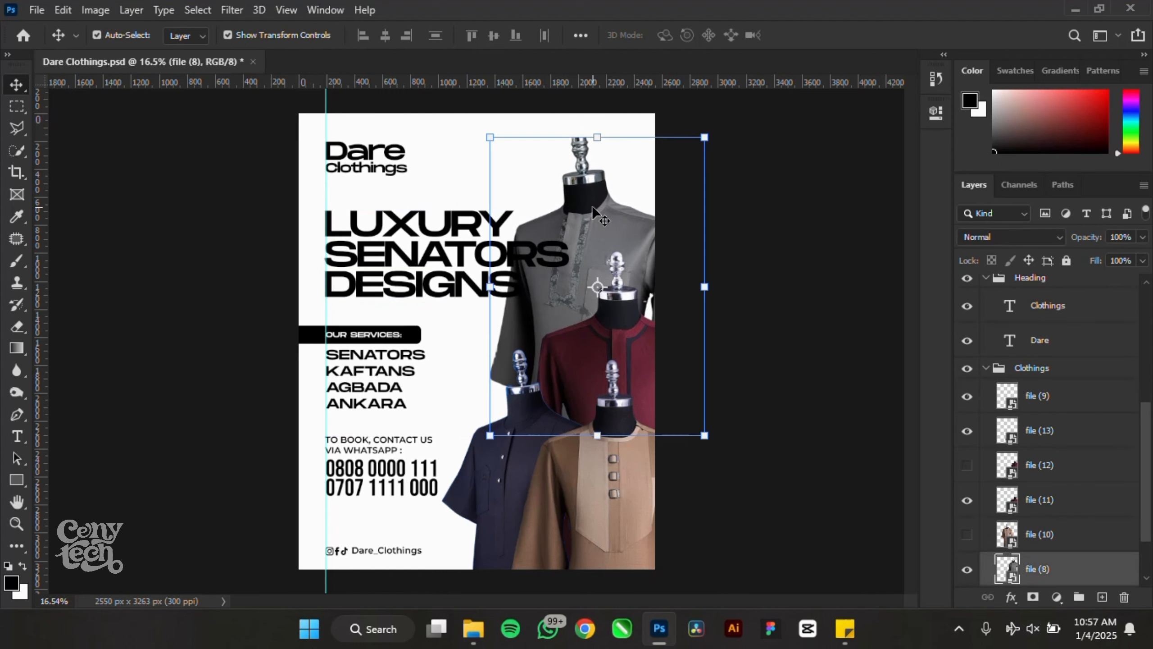
pyautogui.hotkey('shift', 'Left')
pyautogui.hotkey('shift', 'Left')
pyautogui.click(760, 197)
pyautogui.scroll(-3, 563, 269)
pyautogui.scroll(4, 488, 381)
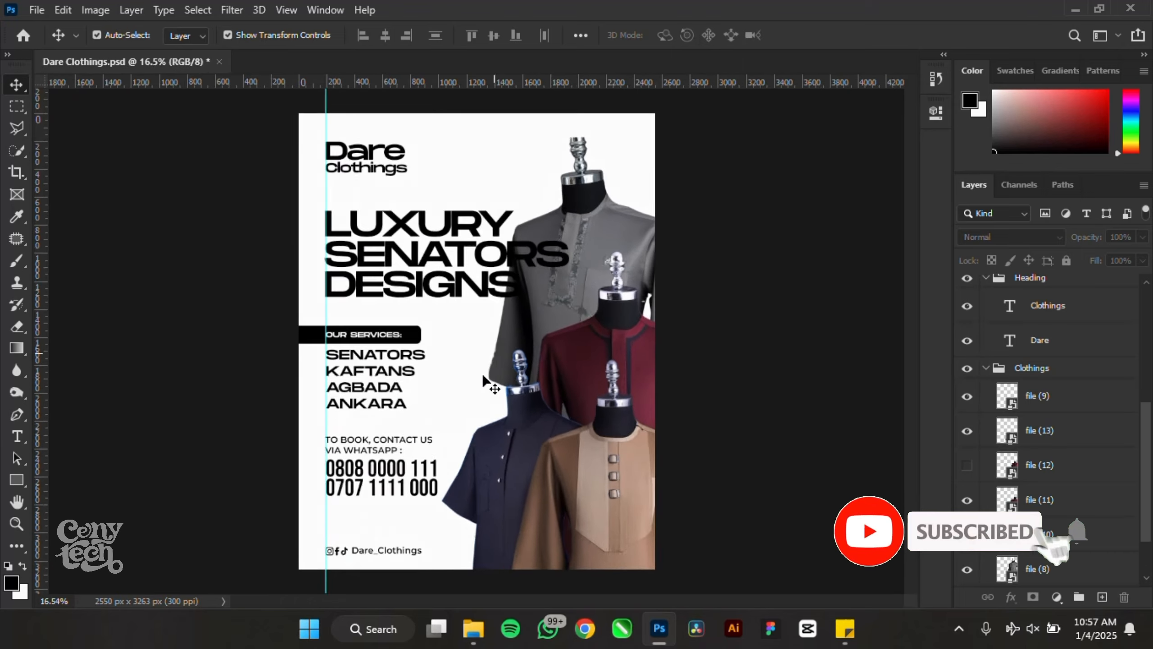
pyautogui.hotkey('ctrl', 's')
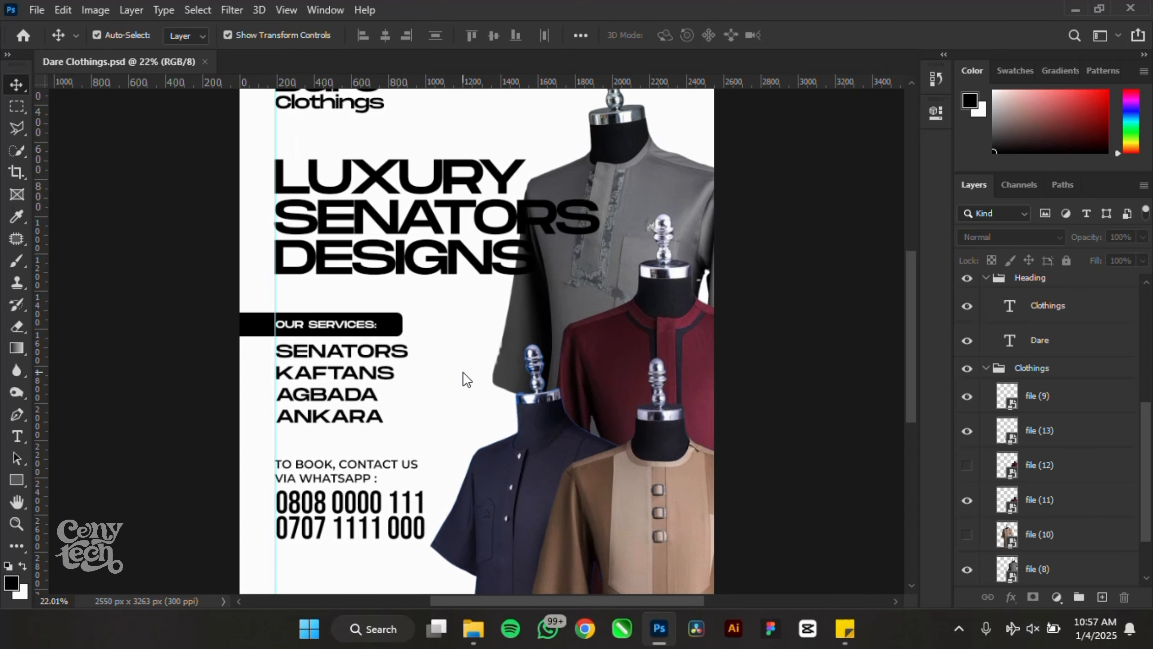
# - Delete SENATORS DESIGNS from the headline, leaving only LUXURY
pyautogui.click(378, 220)
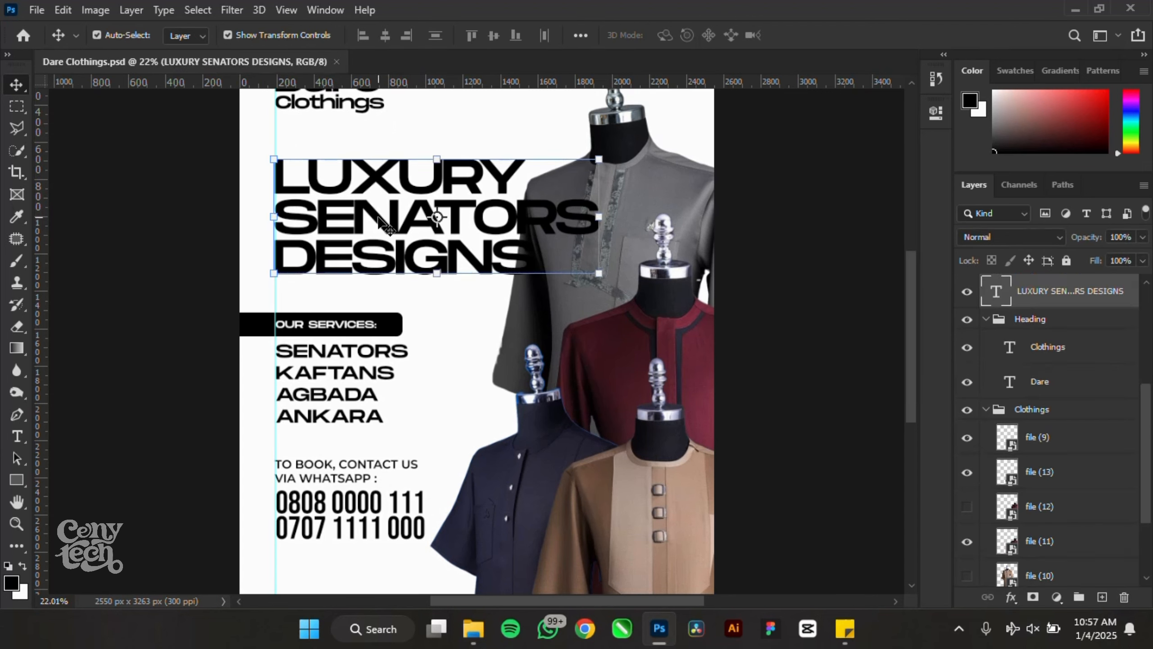
pyautogui.doubleClick(379, 218)
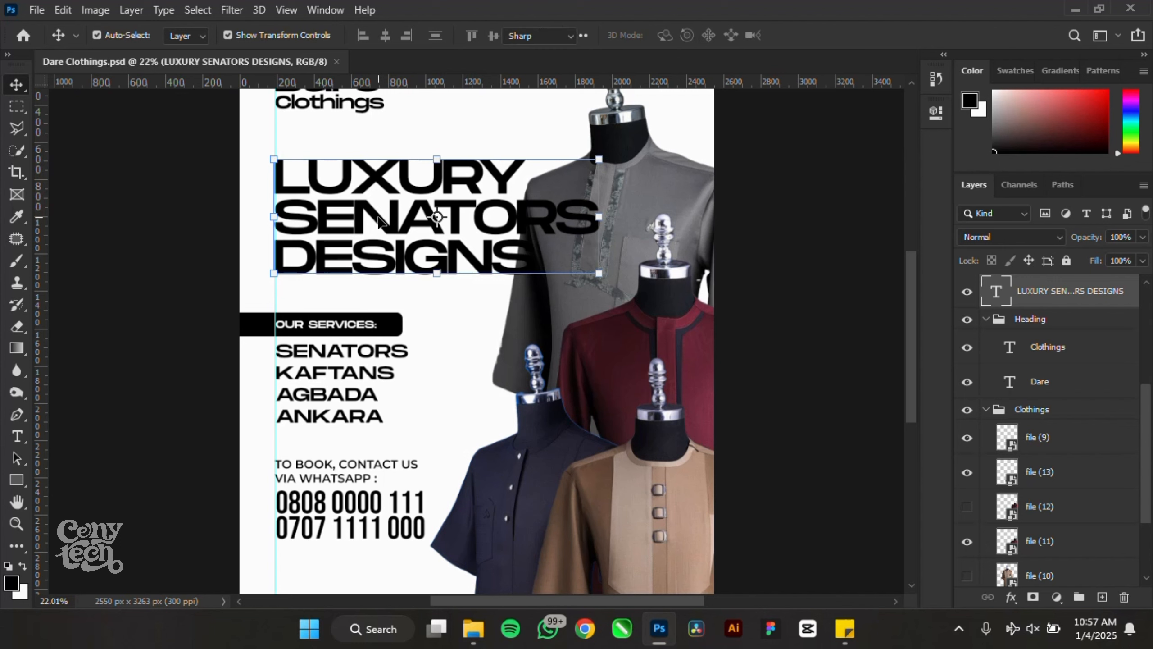
pyautogui.click(380, 215)
pyautogui.moveTo(537, 270); pyautogui.dragTo(238, 204)
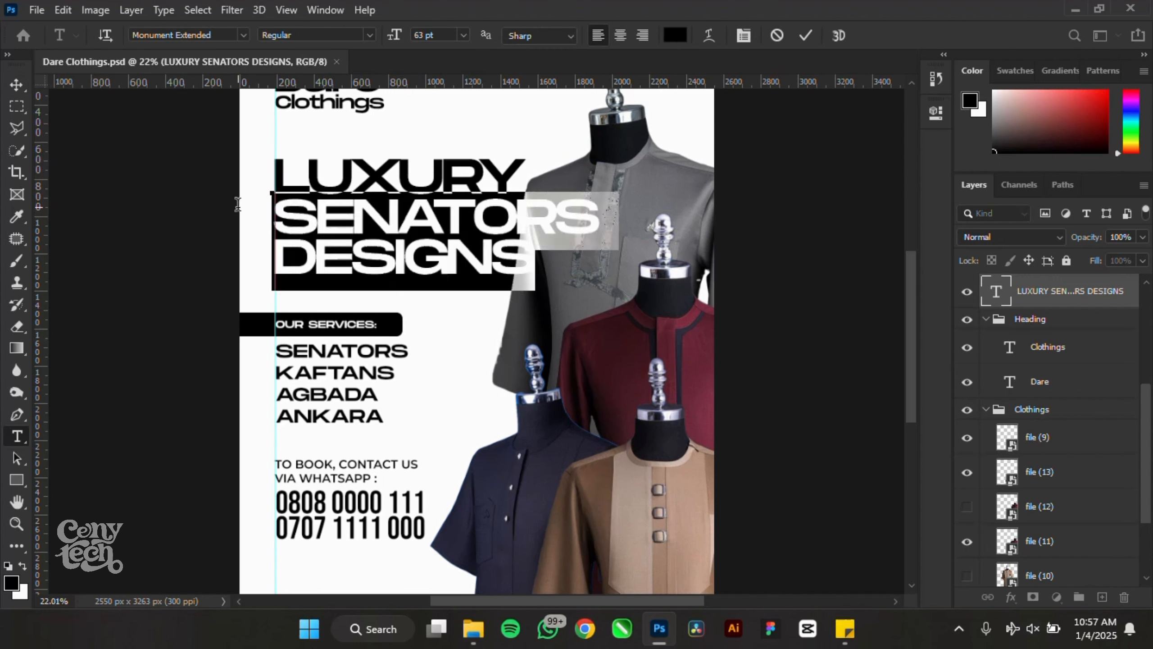
pyautogui.press('BackSpace')
pyautogui.click(16, 84)
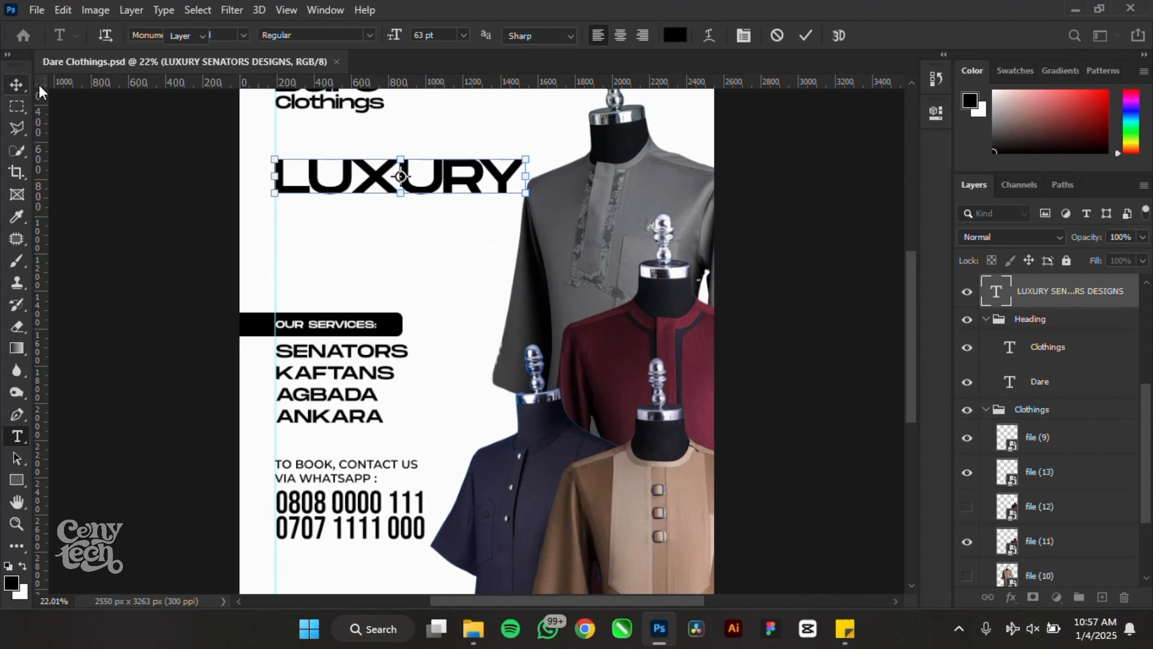
# - Duplicate LUXURY, retype it CLOTHING, and set it in Bebas Neue at 128 pt
pyautogui.moveTo(427, 182); pyautogui.dragTo(440, 227)
pyautogui.doubleClick(440, 227)
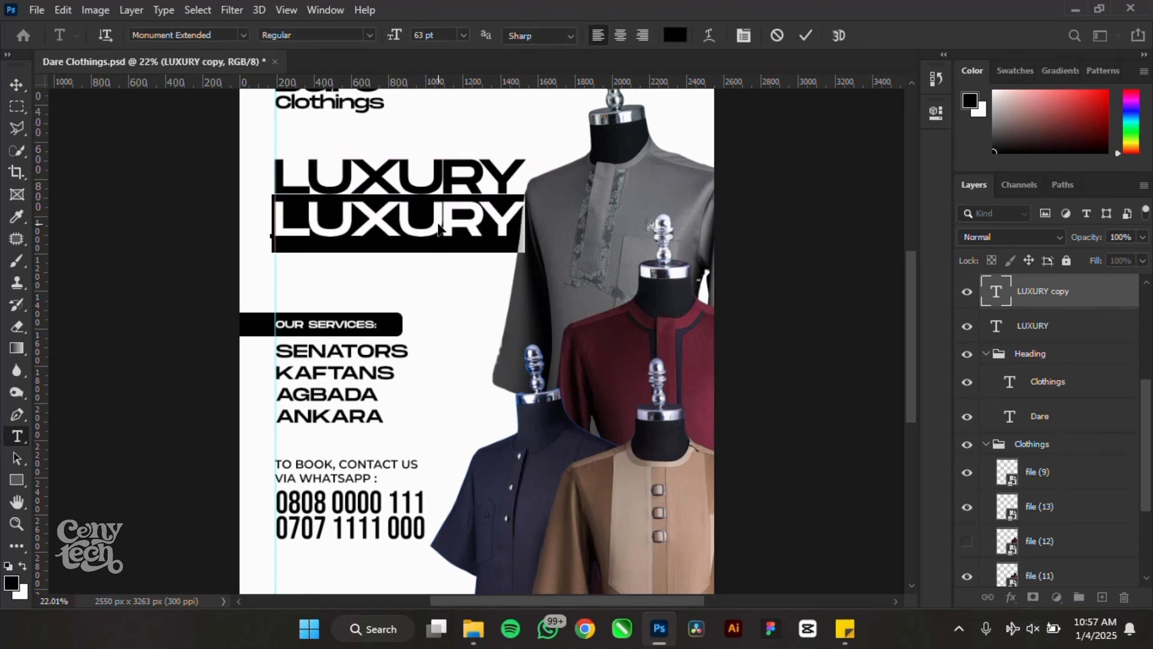
pyautogui.write('C')
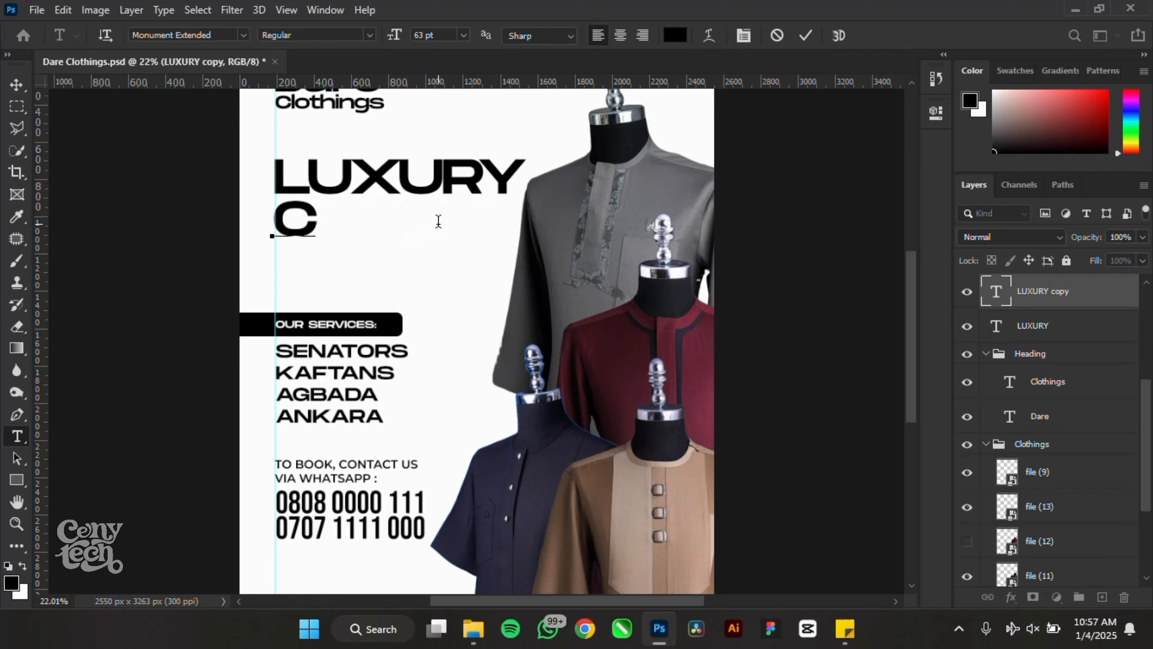
pyautogui.write('LOTHIN')
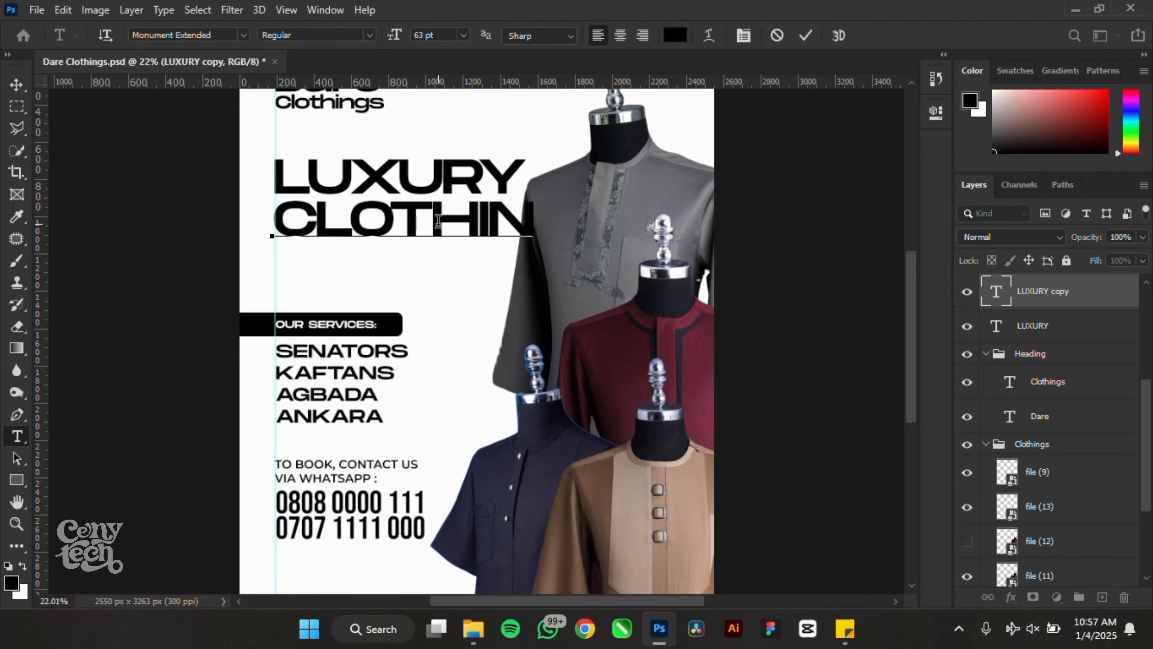
pyautogui.write('G')
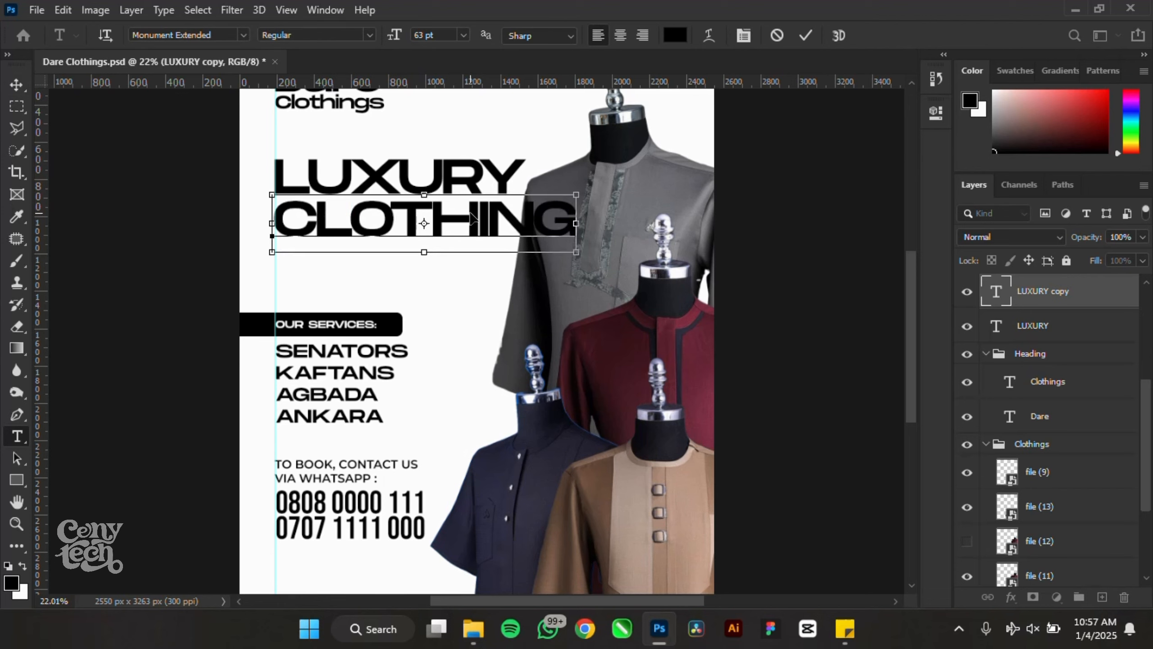
pyautogui.hotkey('ctrl', 'a')
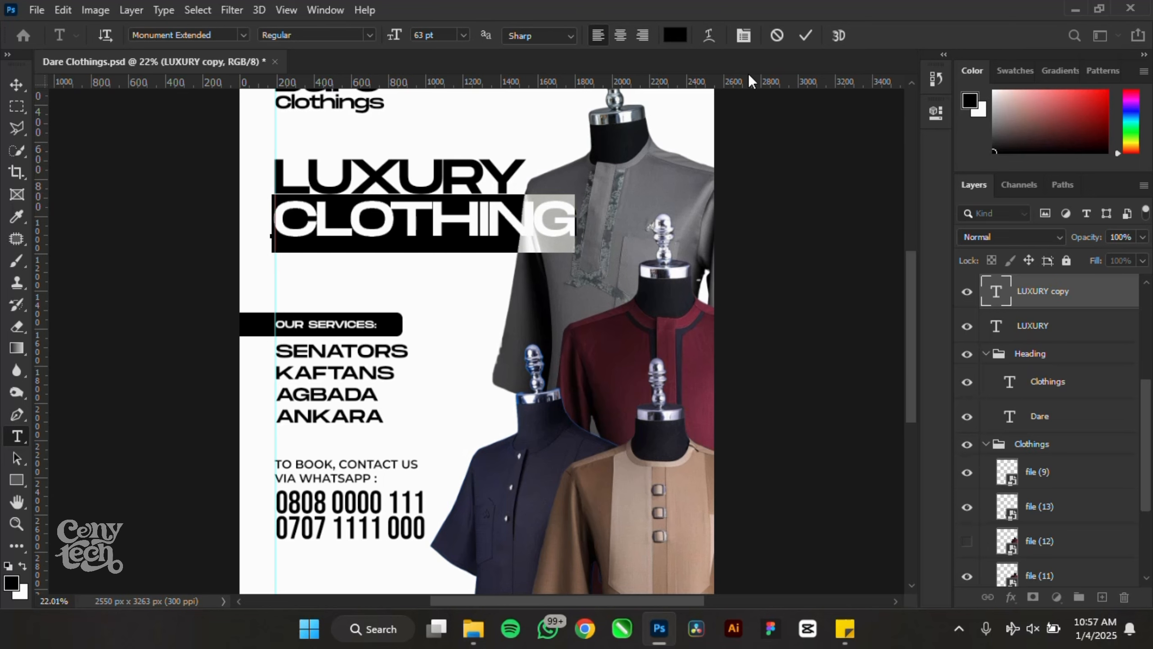
pyautogui.click(219, 35)
pyautogui.write('BEB')
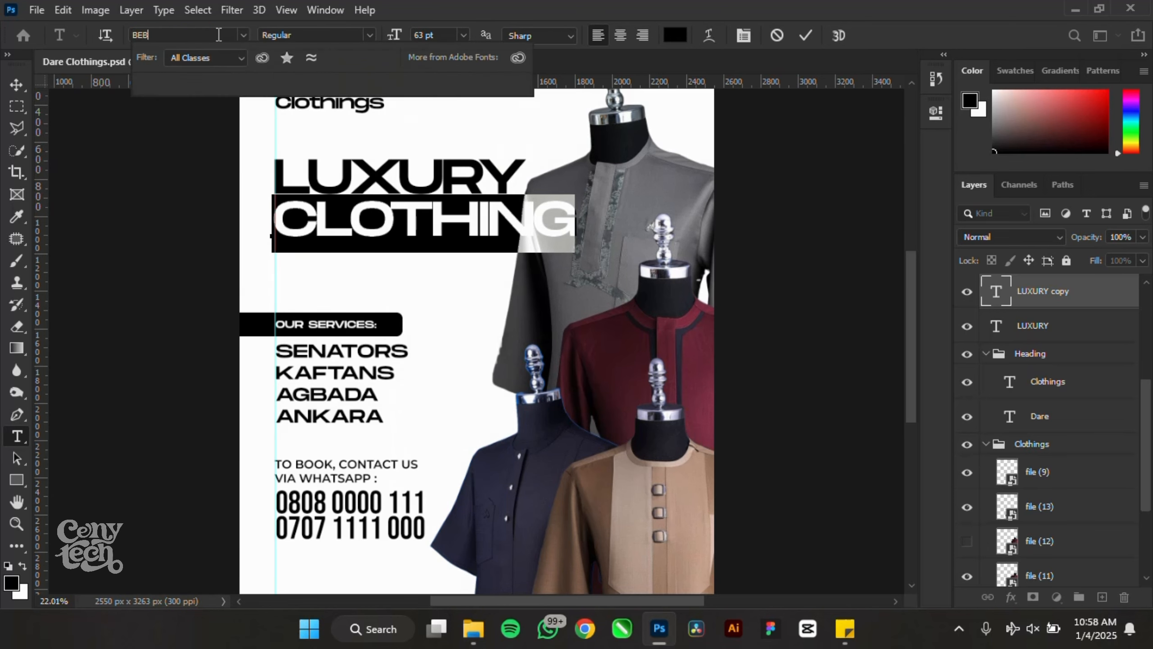
pyautogui.click(235, 88)
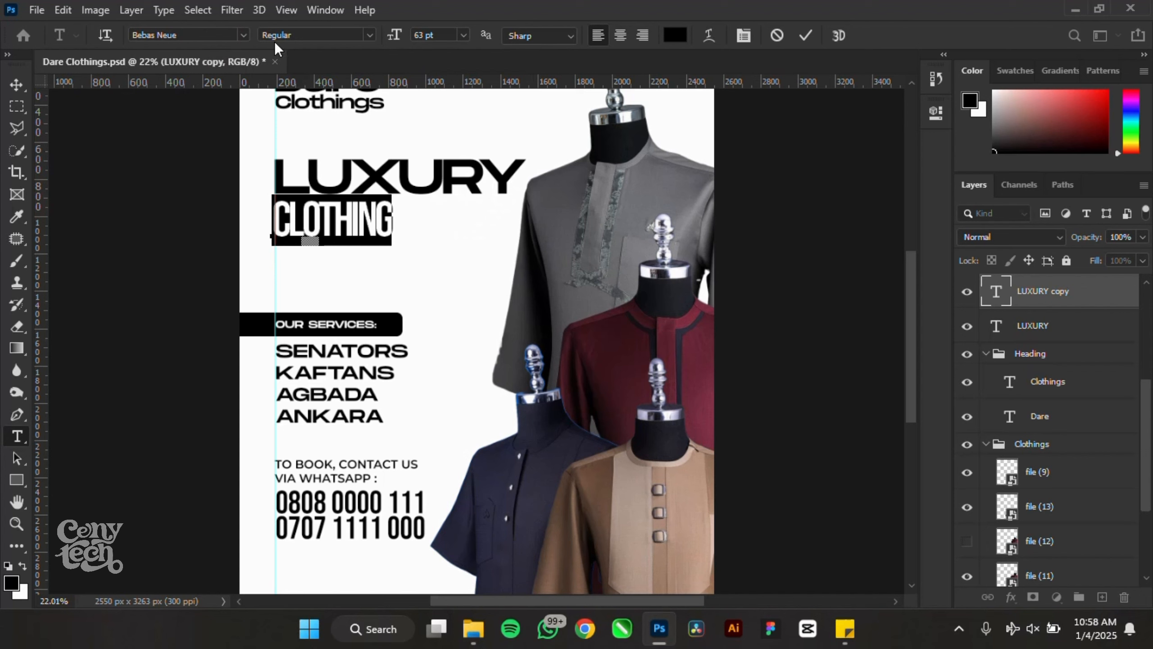
pyautogui.moveTo(393, 39); pyautogui.dragTo(448, 18)
pyautogui.click(16, 85)
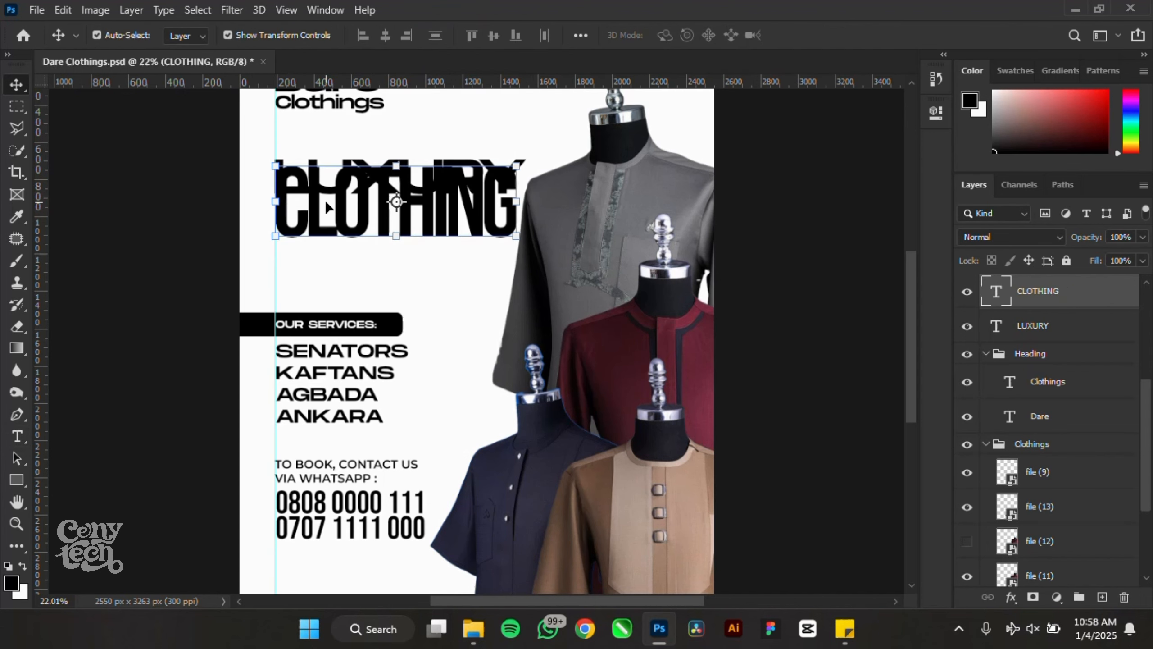
# - Place CLOTHING under LUXURY and add a DESIGNS copy below, scaled to the headline width
pyautogui.moveTo(339, 197); pyautogui.dragTo(338, 229)
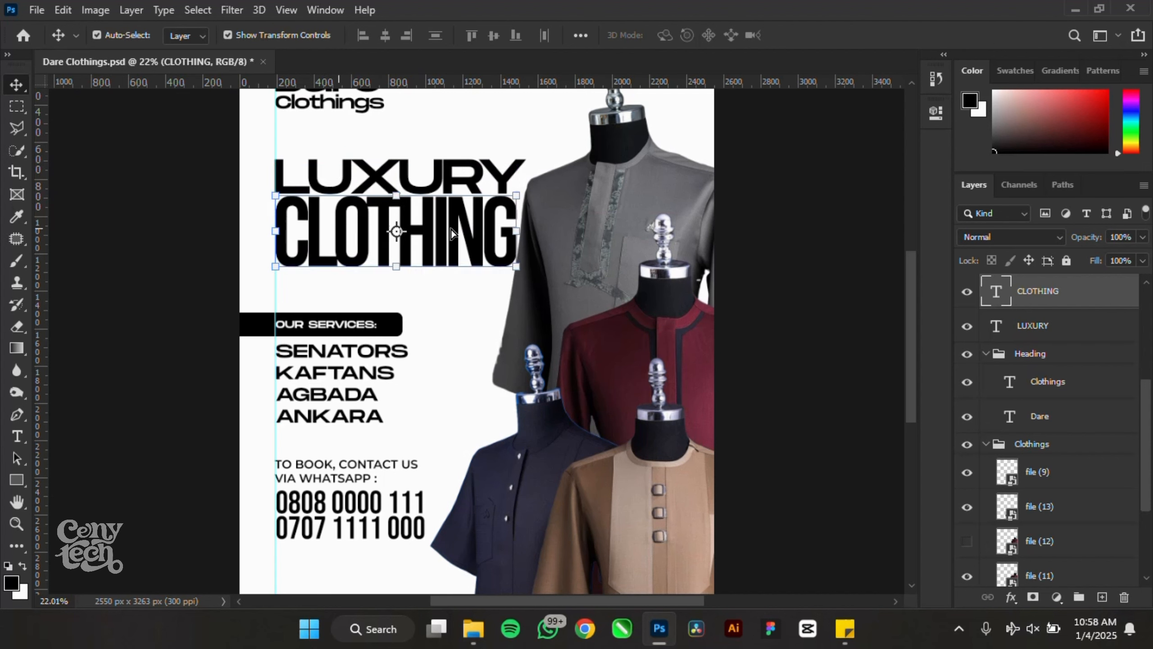
pyautogui.click(810, 250)
pyautogui.moveTo(377, 189); pyautogui.dragTo(370, 298)
pyautogui.doubleClick(371, 294)
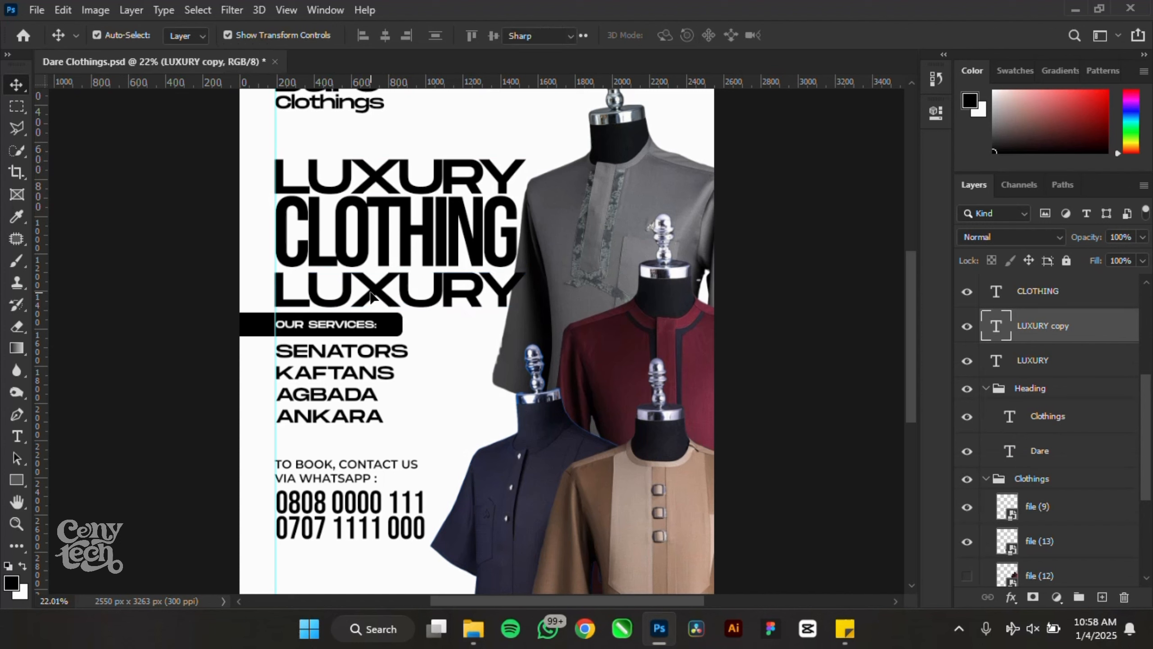
pyautogui.write('DESIGNS')
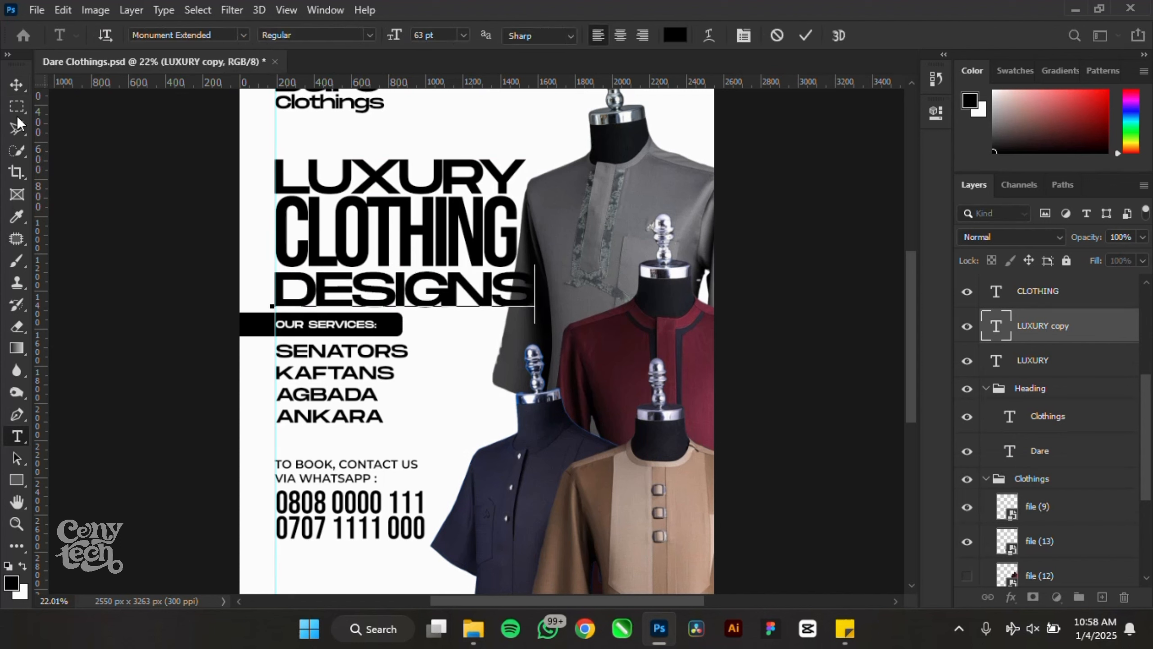
pyautogui.click(16, 84)
pyautogui.moveTo(538, 315)
pyautogui.mouseDown()
pyautogui.moveTo(513, 310)
pyautogui.moveTo(520, 317)
pyautogui.mouseUp()
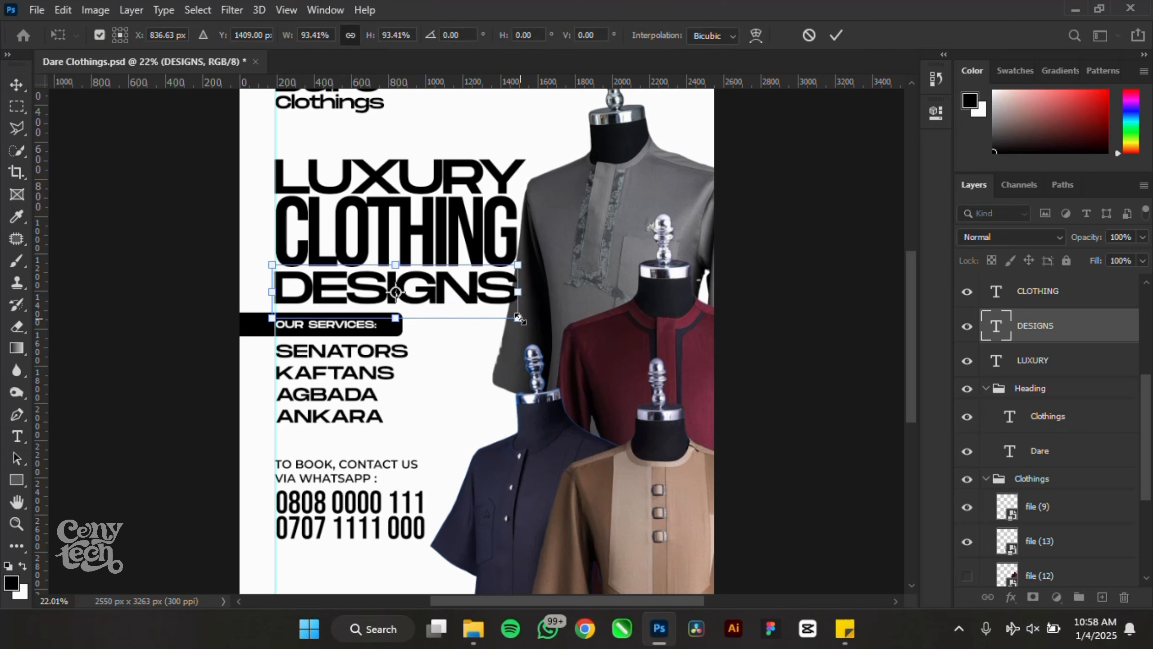
pyautogui.doubleClick(402, 293)
pyautogui.moveTo(204, 179); pyautogui.dragTo(320, 263)
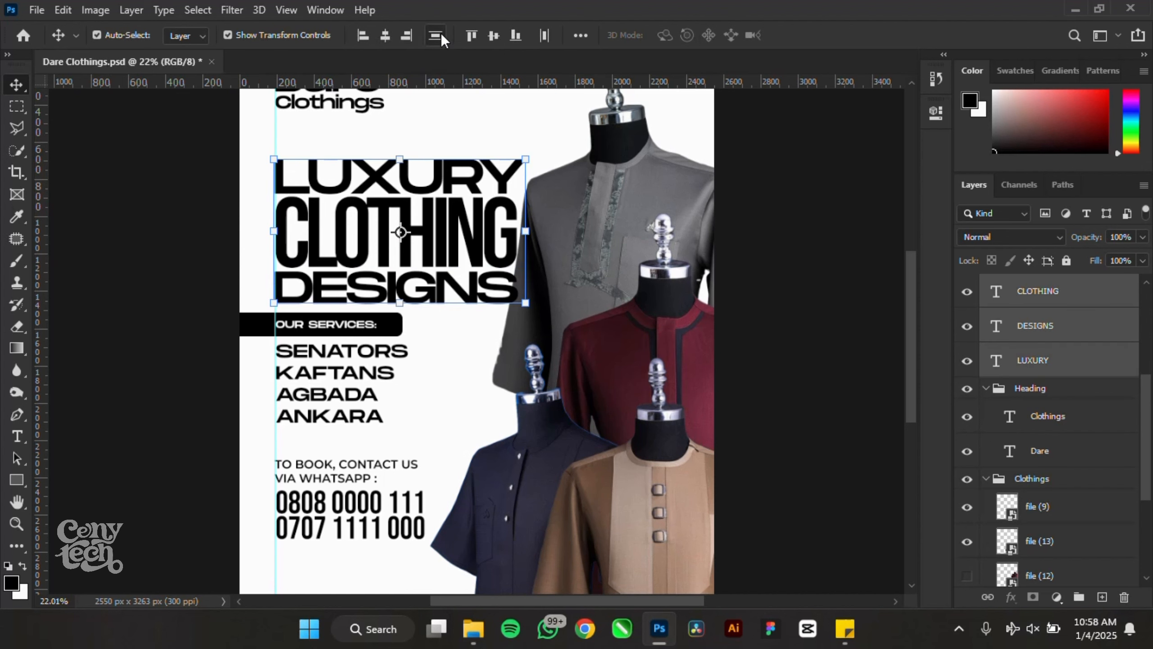
# - Shrink the three-line headline slightly, nudge it up, and preview the poster
pyautogui.moveTo(525, 303); pyautogui.dragTo(516, 298)
pyautogui.moveTo(447, 243); pyautogui.dragTo(449, 235)
pyautogui.press('Return')
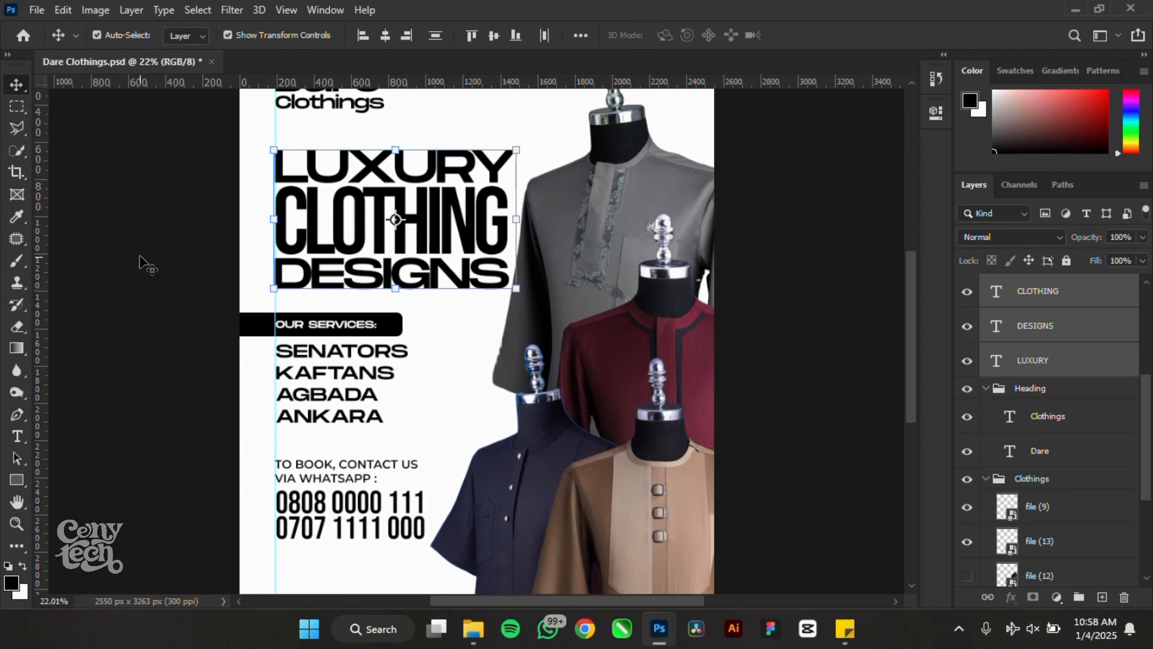
pyautogui.scroll(-3, 114, 258)
pyautogui.scroll(5, 616, 374)
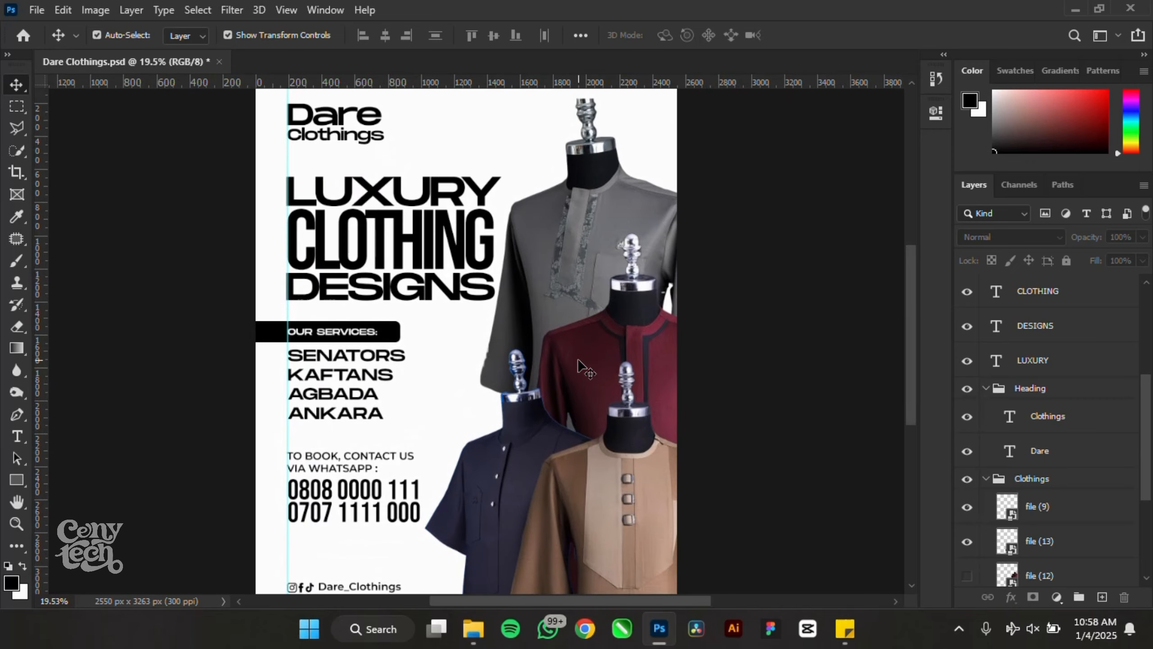
pyautogui.press('Tab')
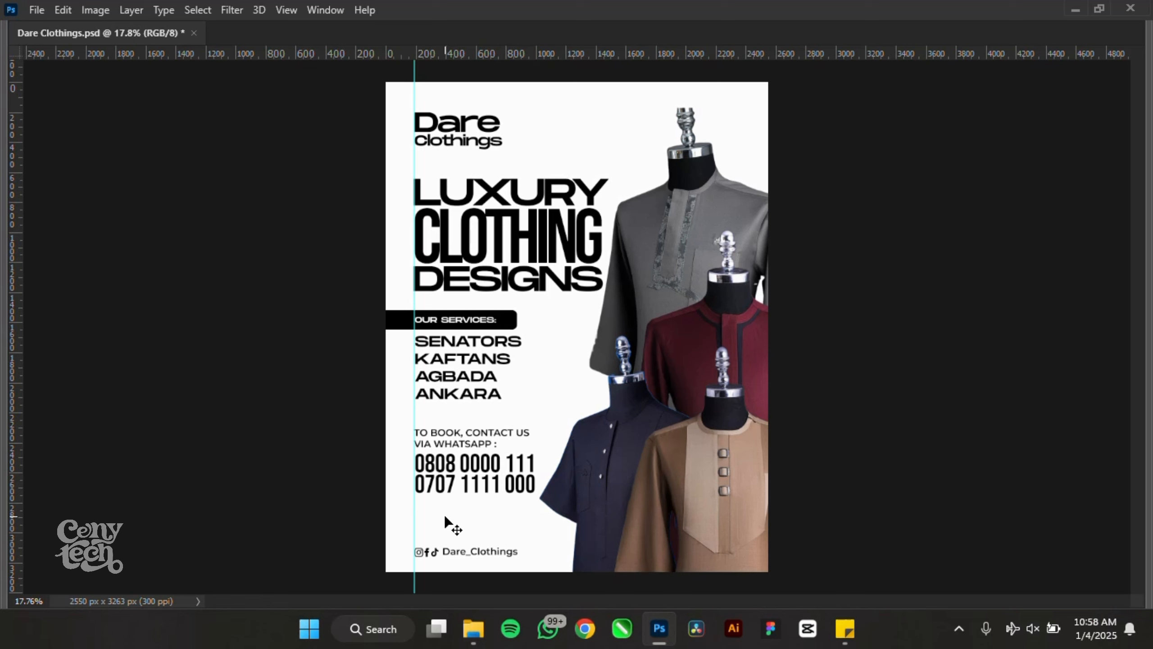
pyautogui.press('Tab')
pyautogui.scroll(5, 445, 518)
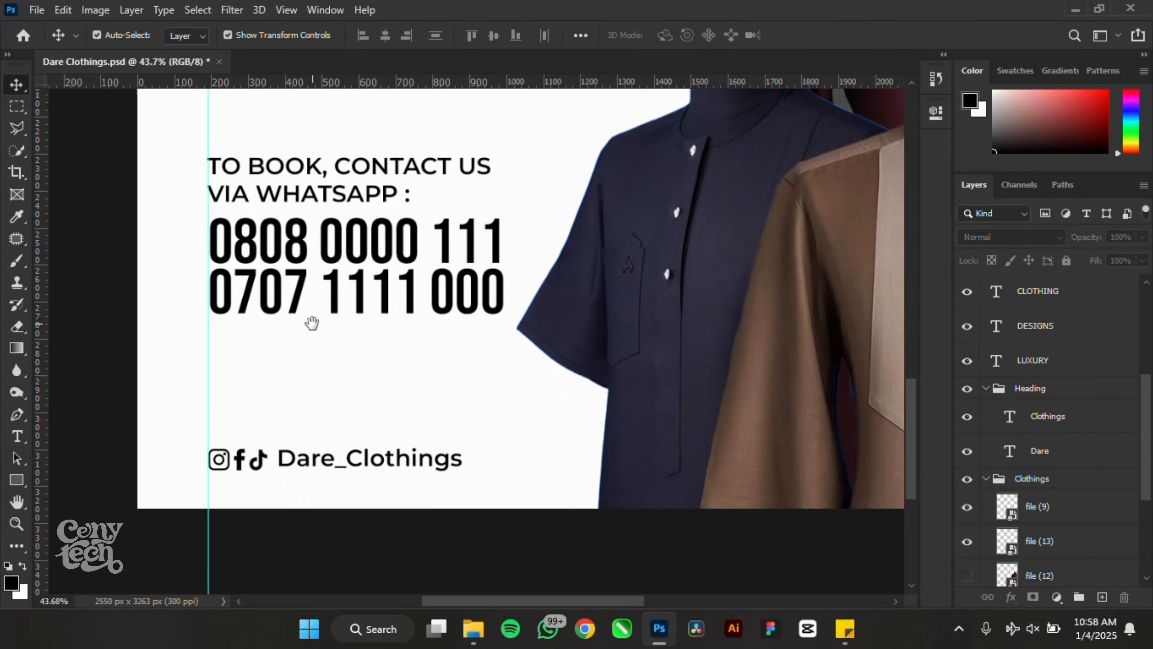
# - Enlarge the contact text block and move it lower
pyautogui.moveTo(91, 155); pyautogui.dragTo(606, 318)
pyautogui.moveTo(522, 324); pyautogui.dragTo(521, 352)
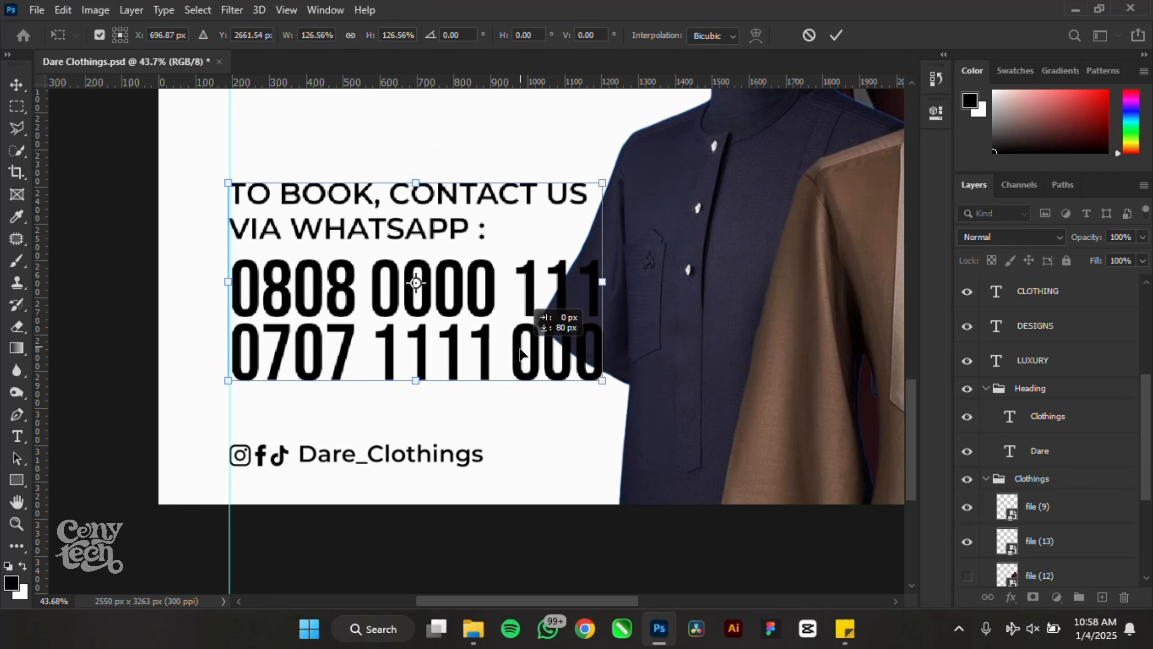
pyautogui.scroll(-5, 448, 428)
pyautogui.press('Return')
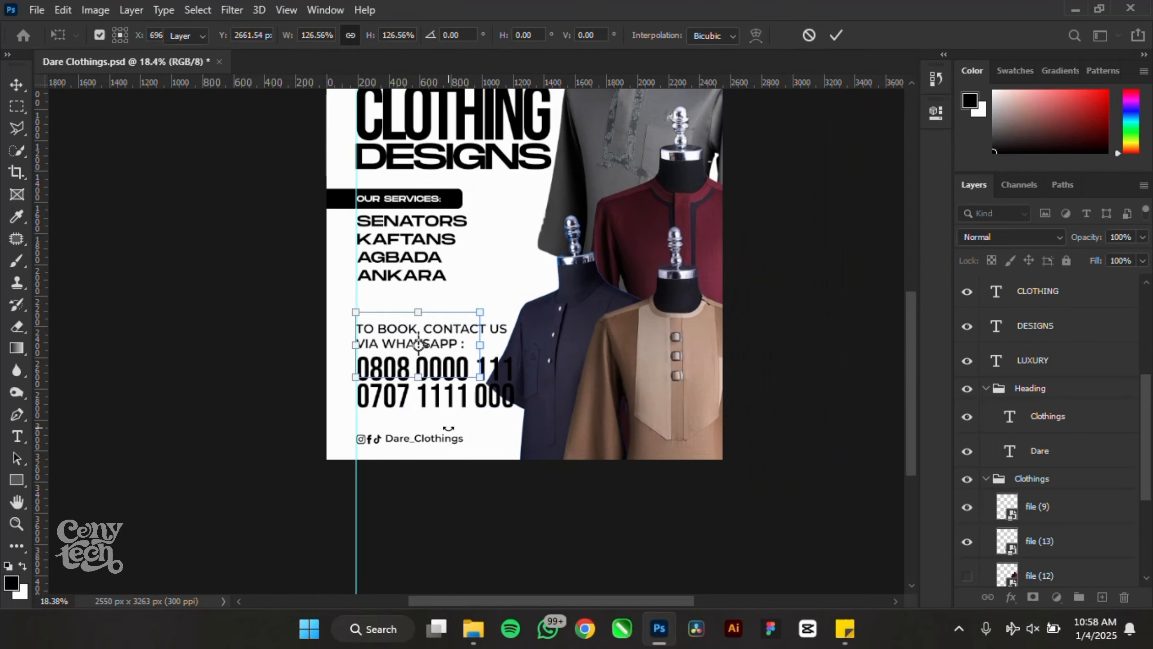
# - Move the services text block lower and save the poster
pyautogui.moveTo(200, 165); pyautogui.dragTo(418, 290)
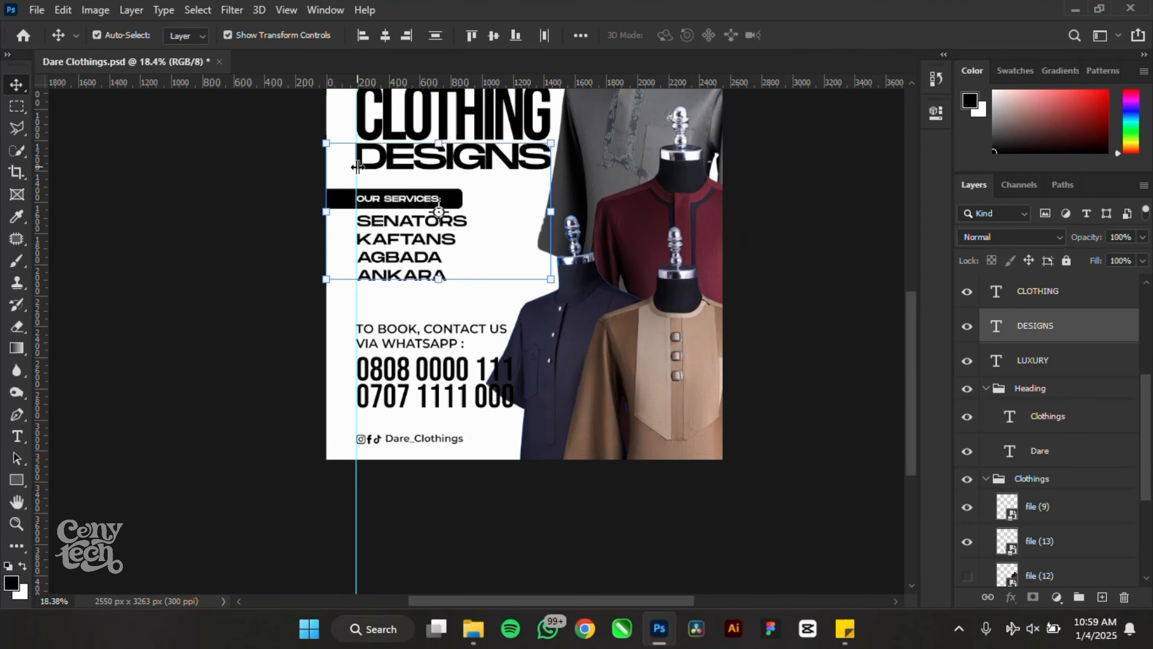
pyautogui.moveTo(376, 207); pyautogui.dragTo(376, 218)
pyautogui.click(120, 344)
pyautogui.scroll(-3, 125, 341)
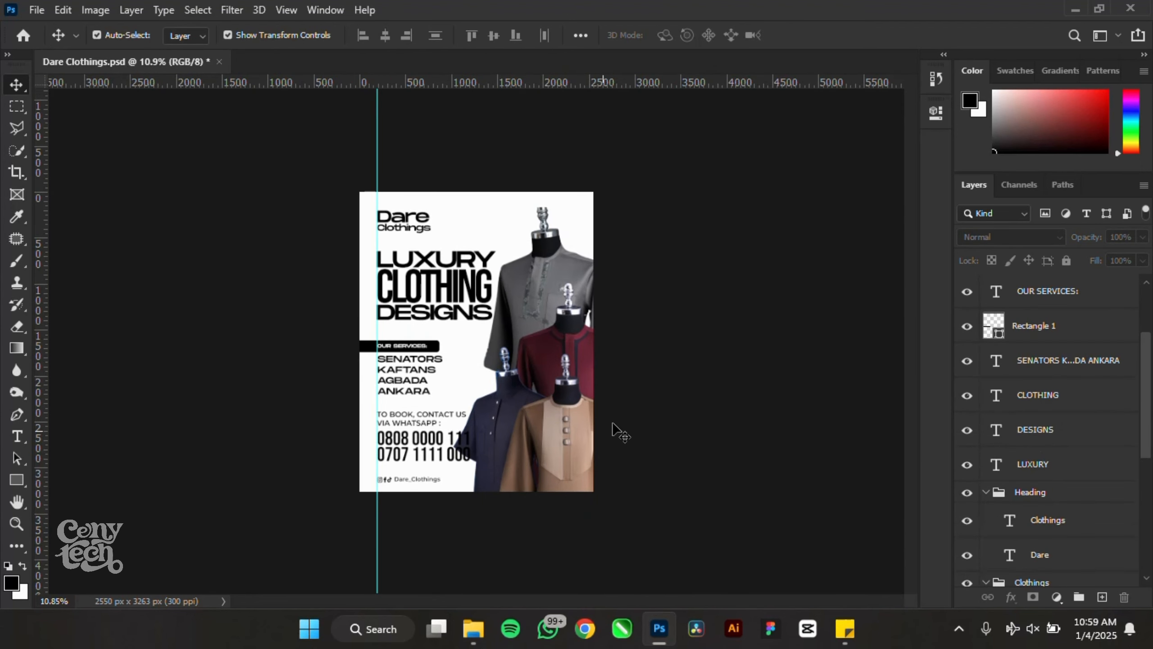
pyautogui.scroll(2, 609, 387)
pyautogui.scroll(1, 609, 386)
pyautogui.hotkey('ctrl', 's')
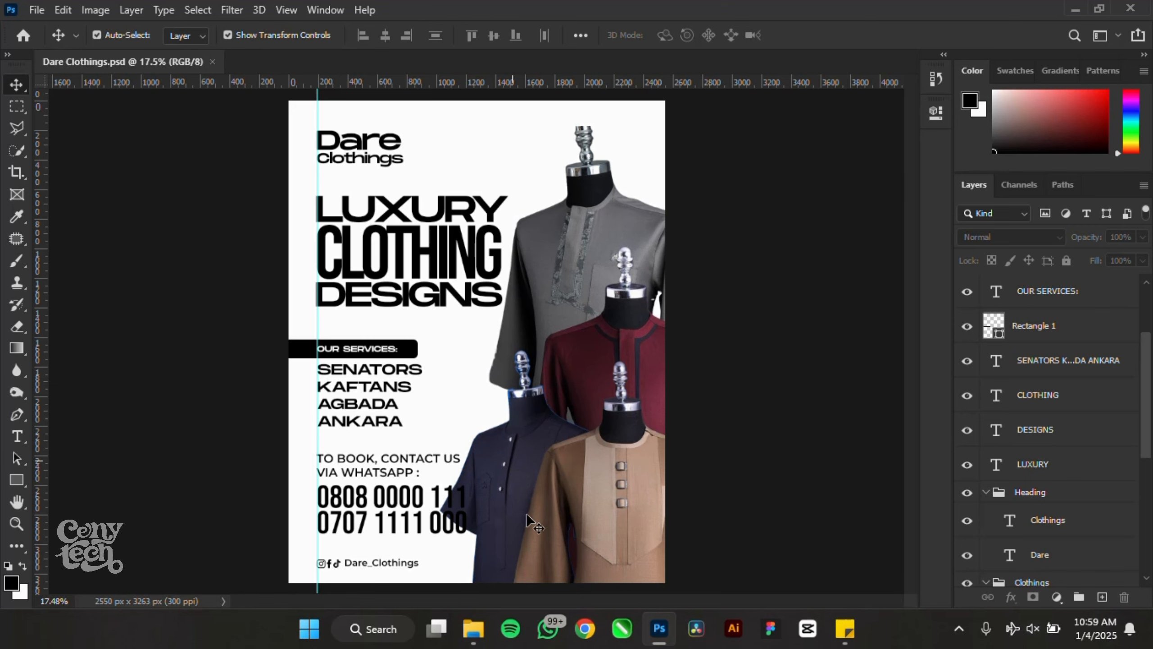
# - Select the two Pica-enhance background images in the Clothing flyr folder
pyautogui.click(467, 590)
pyautogui.scroll(-3, 451, 410)
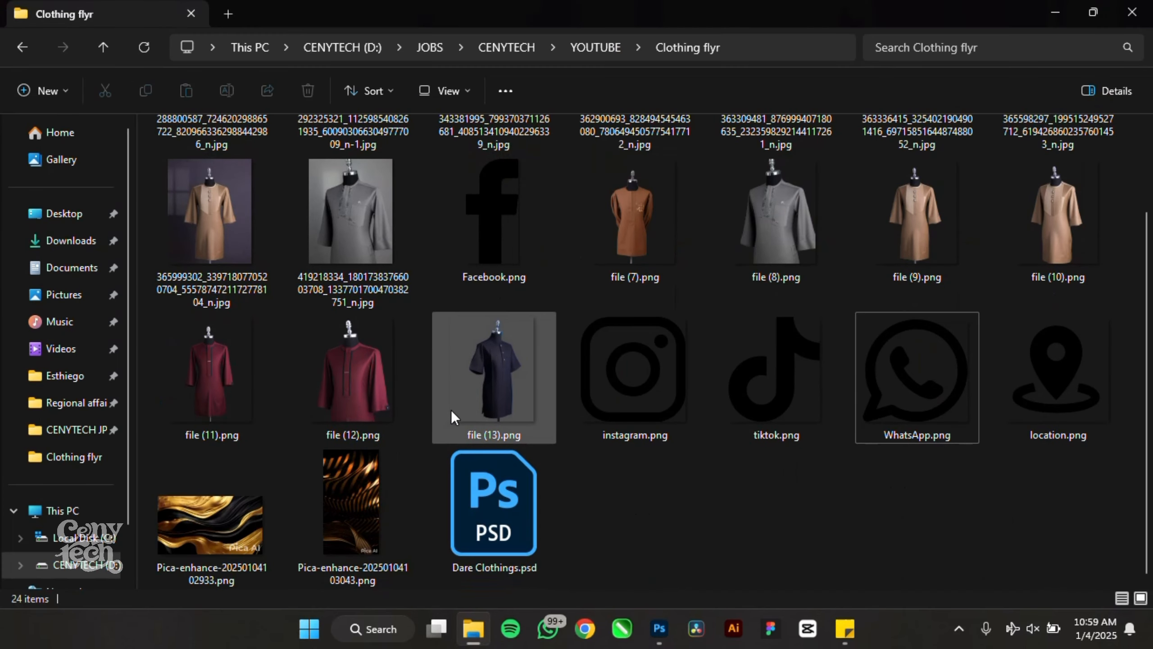
pyautogui.click(216, 542)
pyautogui.keyDown('ctrl'); pyautogui.click(365, 509); pyautogui.keyUp('ctrl')
# - Drag both Pica-enhance images onto the poster and confirm their placement
pyautogui.moveTo(344, 507); pyautogui.dragTo(596, 482)
pyautogui.moveTo(520, 372); pyautogui.dragTo(520, 372)
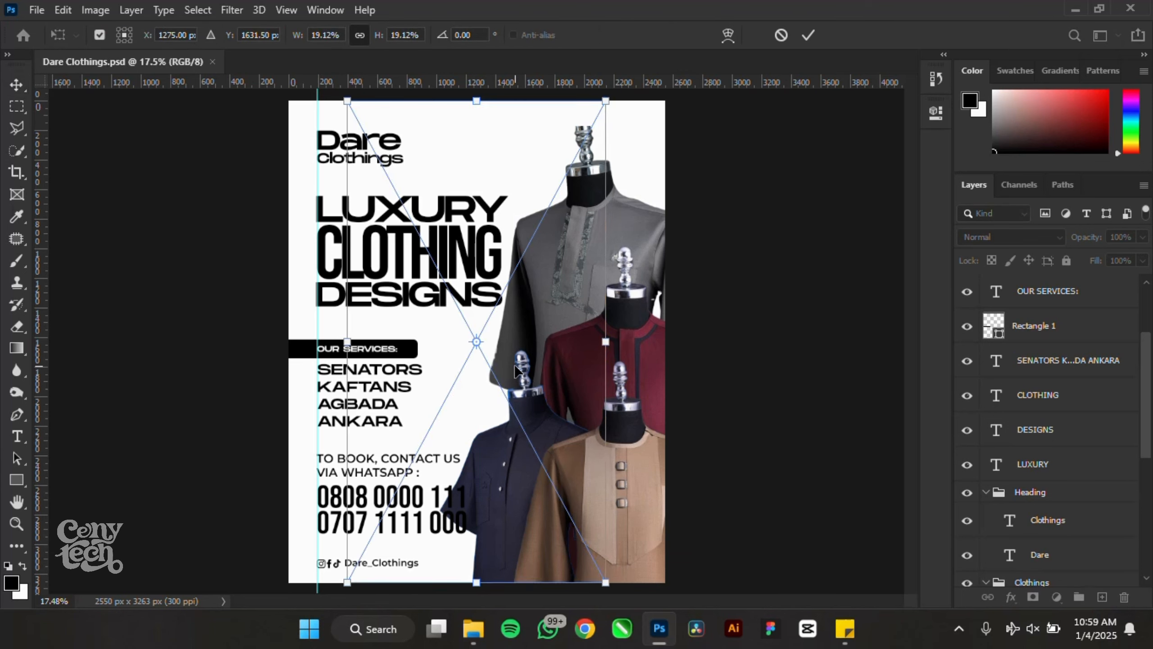
pyautogui.press('Return')
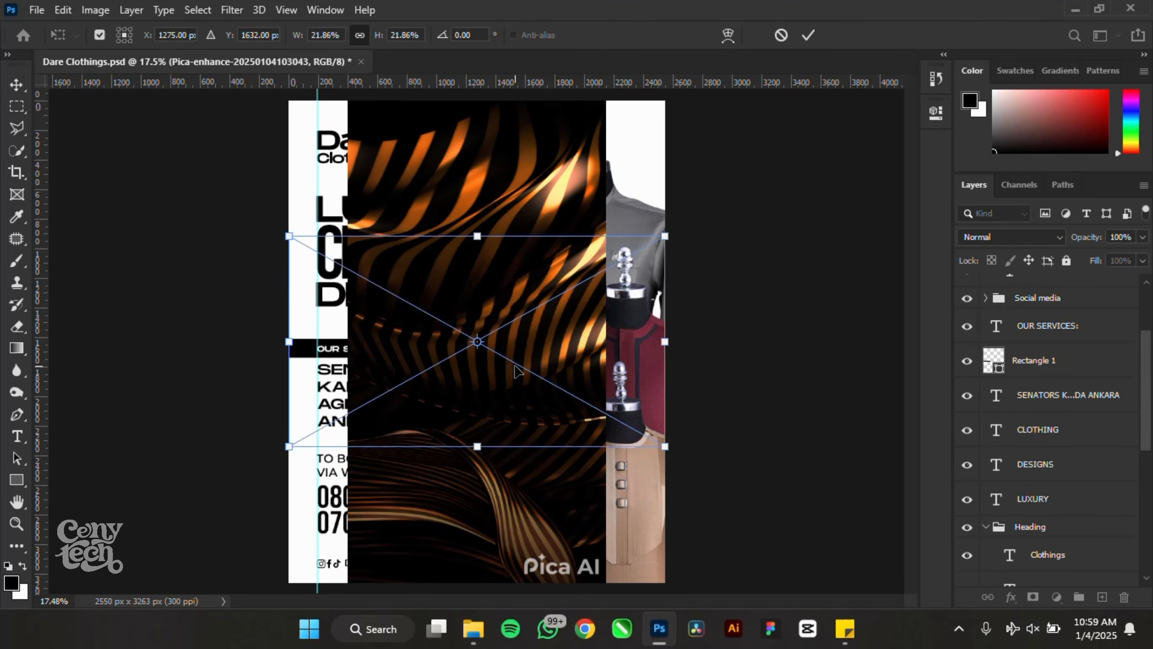
pyautogui.press('Return')
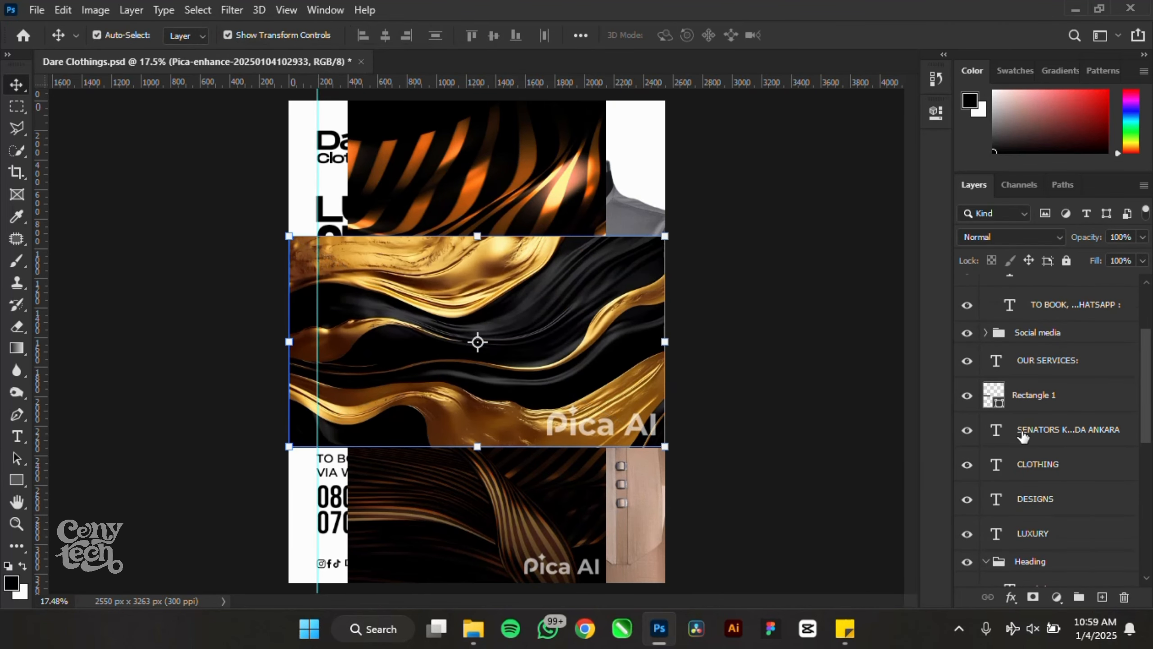
# - Collapse the Booking group and save the document
pyautogui.scroll(3, 1023, 433)
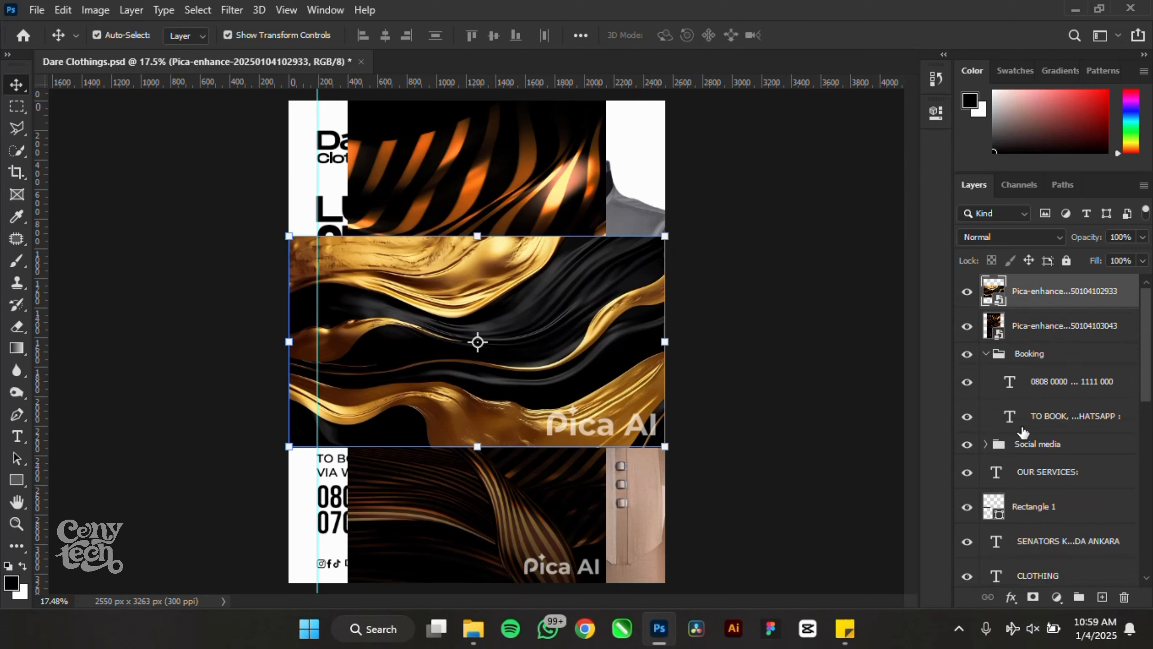
pyautogui.click(986, 354)
pyautogui.hotkey('ctrl', 's')
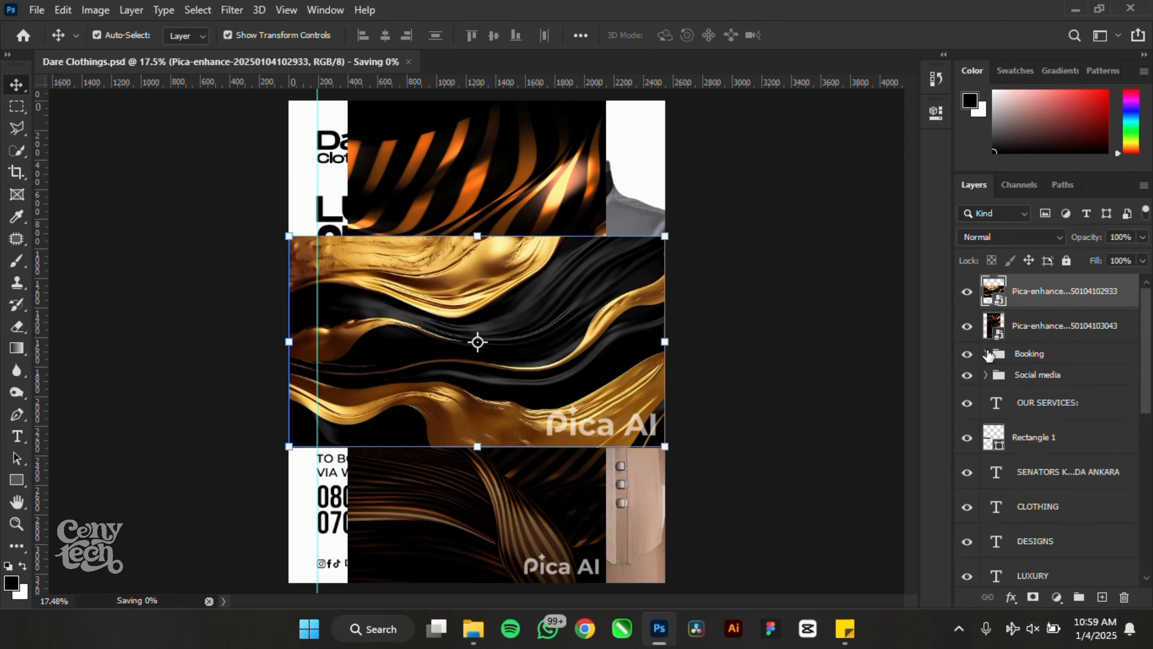
pyautogui.scroll(-2, 993, 396)
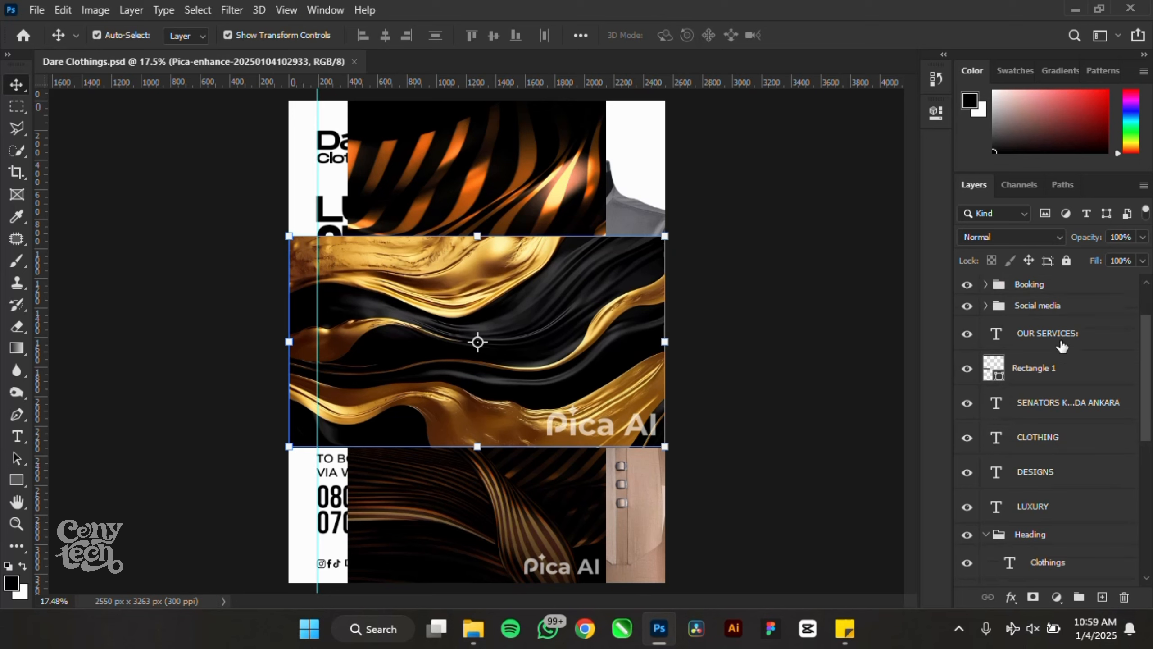
# - Group the layers from OUR SERVICES through LUXURY as 'Service', collapse the groups, and hide the gold wave image
pyautogui.click(1048, 332)
pyautogui.keyDown('shift'); pyautogui.click(1076, 505); pyautogui.keyUp('shift')
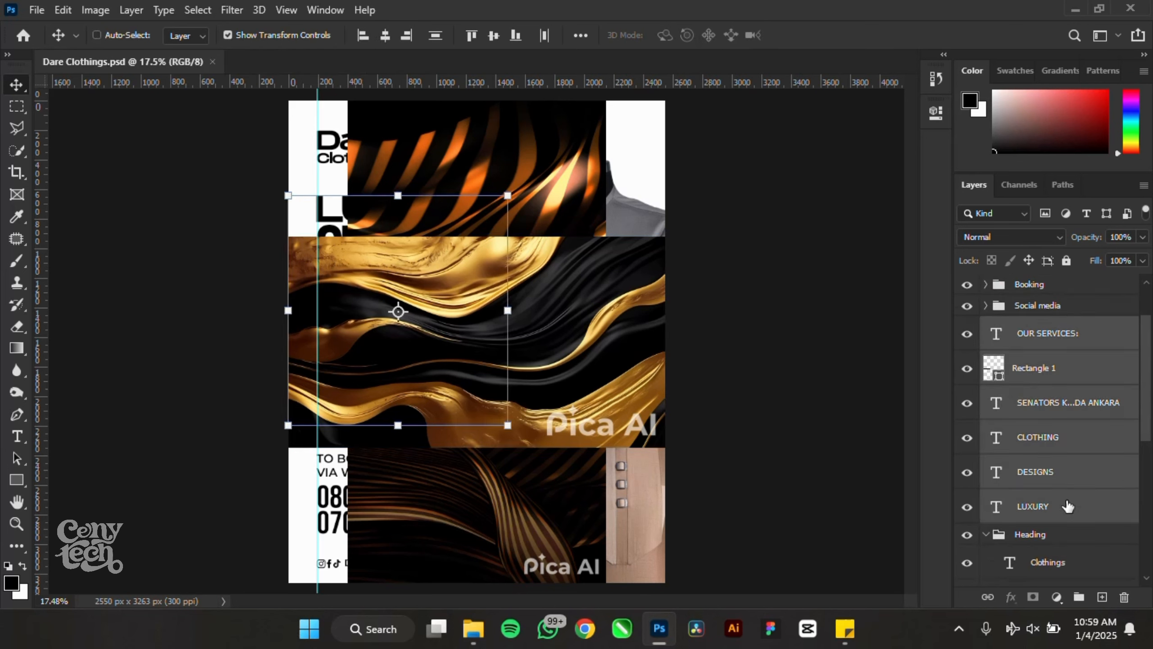
pyautogui.hotkey('ctrl', 'g')
pyautogui.doubleClick(1028, 327)
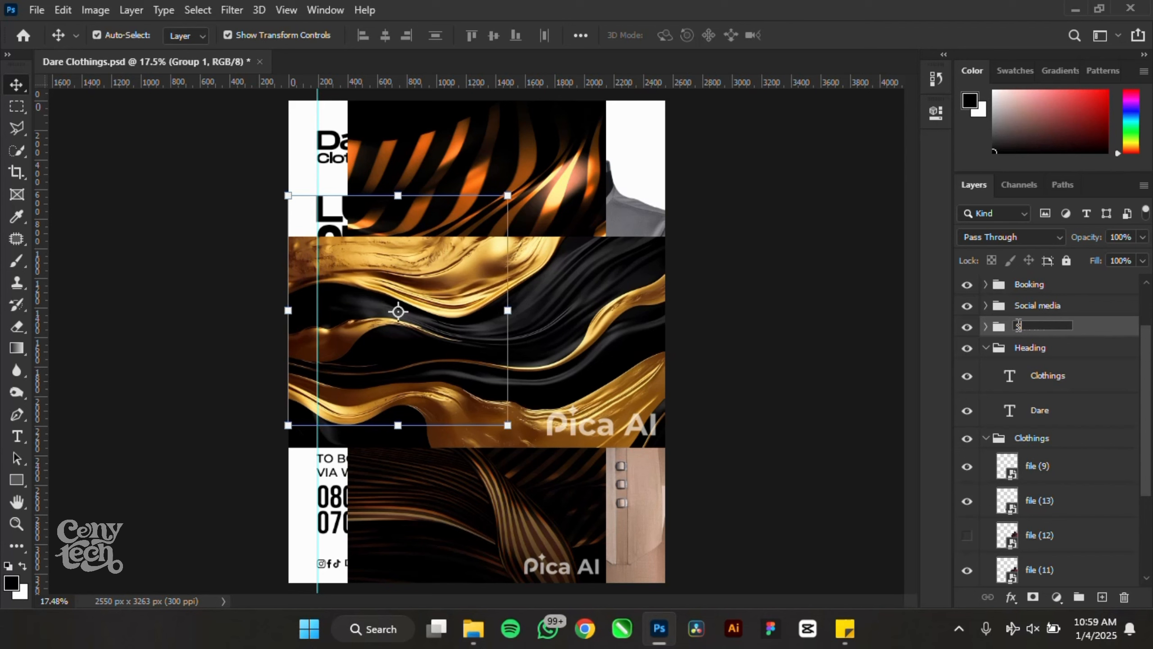
pyautogui.press('Return')
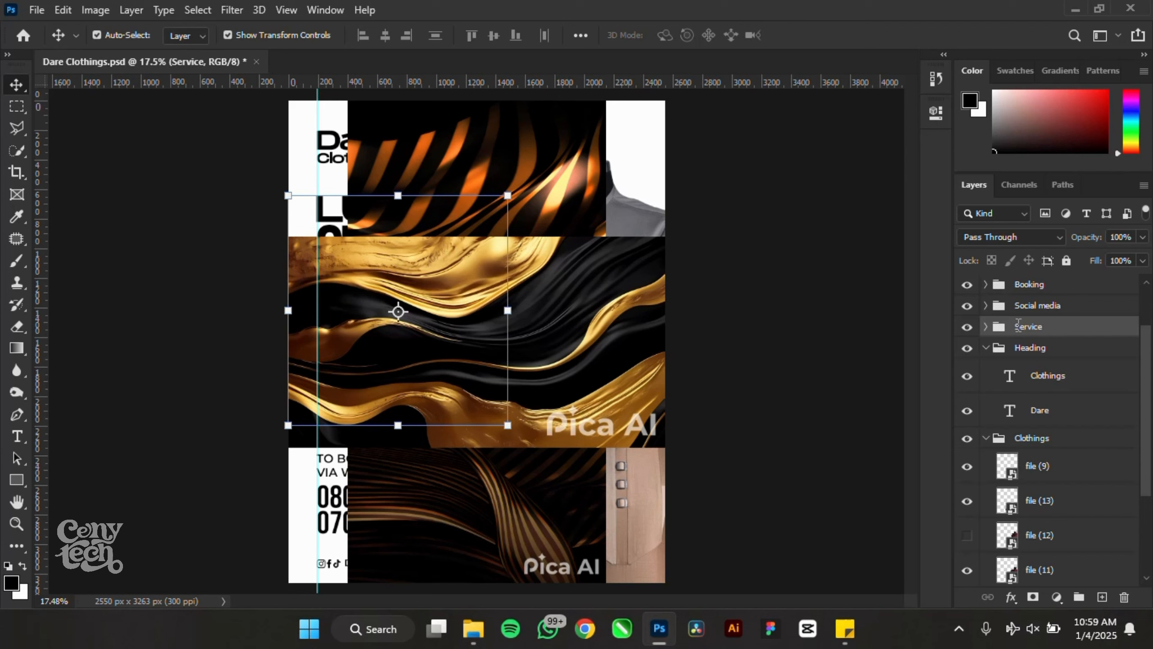
pyautogui.click(985, 348)
pyautogui.click(988, 370)
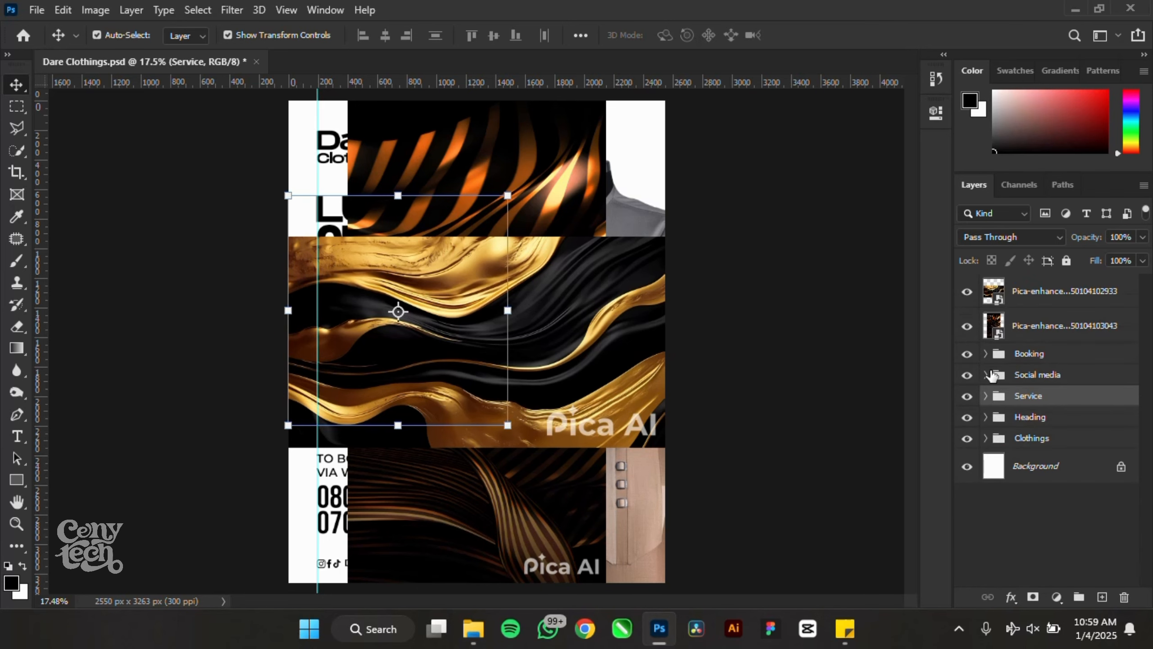
pyautogui.click(967, 291)
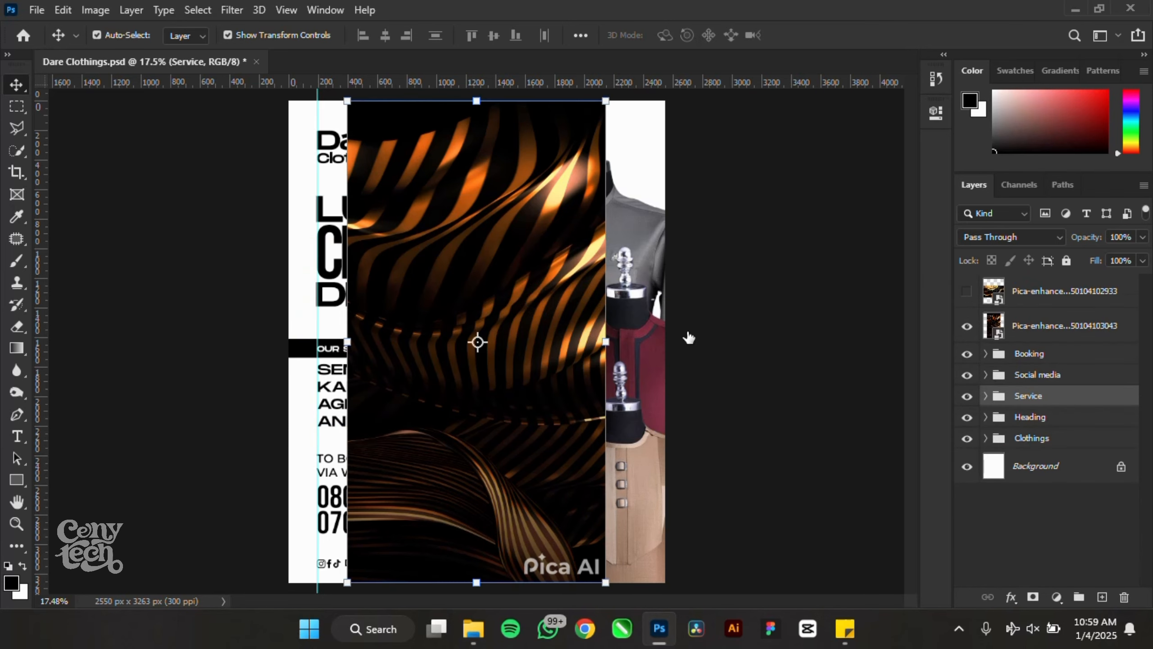
# - Resize the orange stripe background image and move it lower
pyautogui.click(531, 287)
pyautogui.scroll(-3, 531, 287)
pyautogui.moveTo(551, 485); pyautogui.dragTo(607, 535)
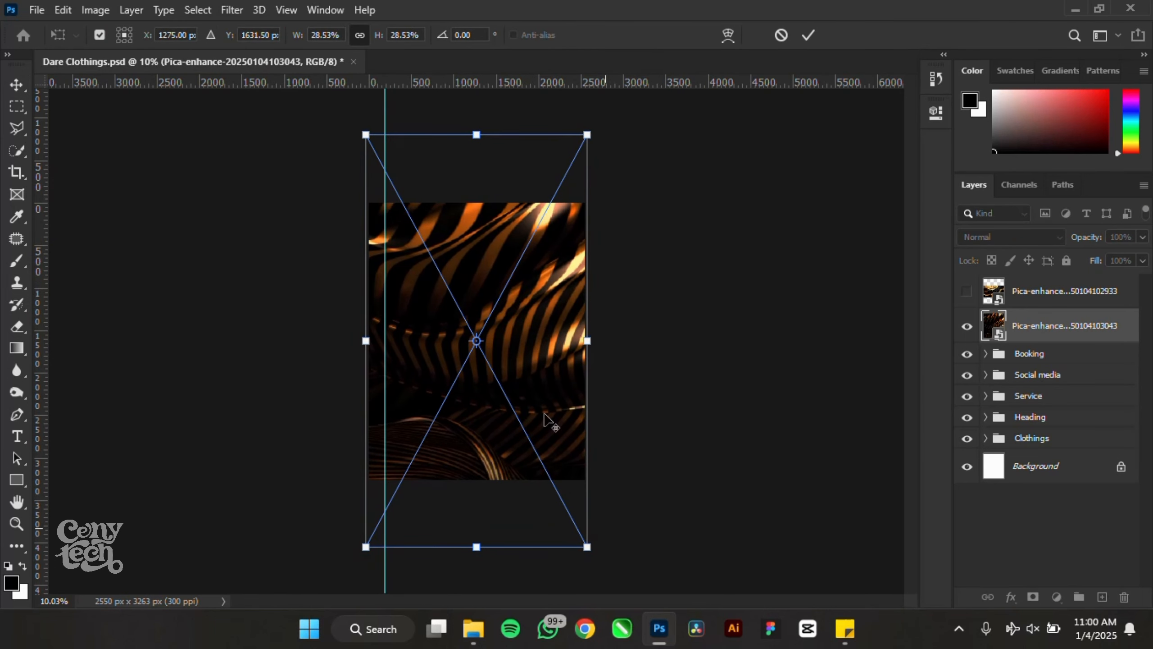
pyautogui.moveTo(529, 360); pyautogui.dragTo(528, 427)
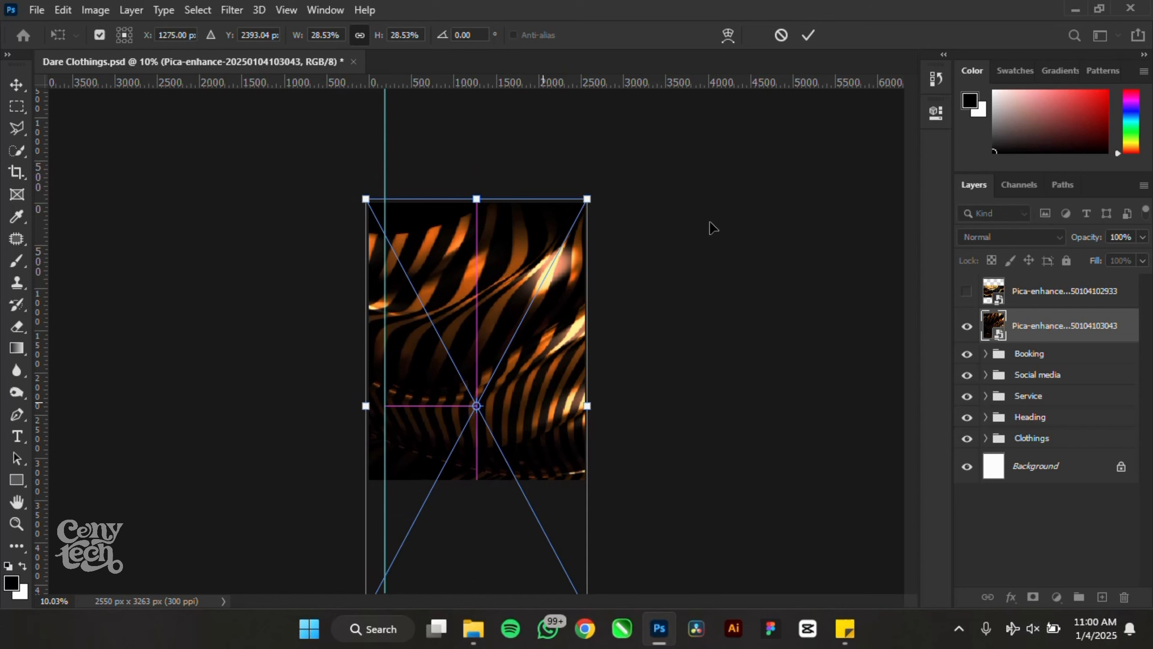
pyautogui.click(808, 35)
# - Move both Pica background layers beneath the Clothings group
pyautogui.keyDown('shift'); pyautogui.click(1064, 290); pyautogui.keyUp('shift')
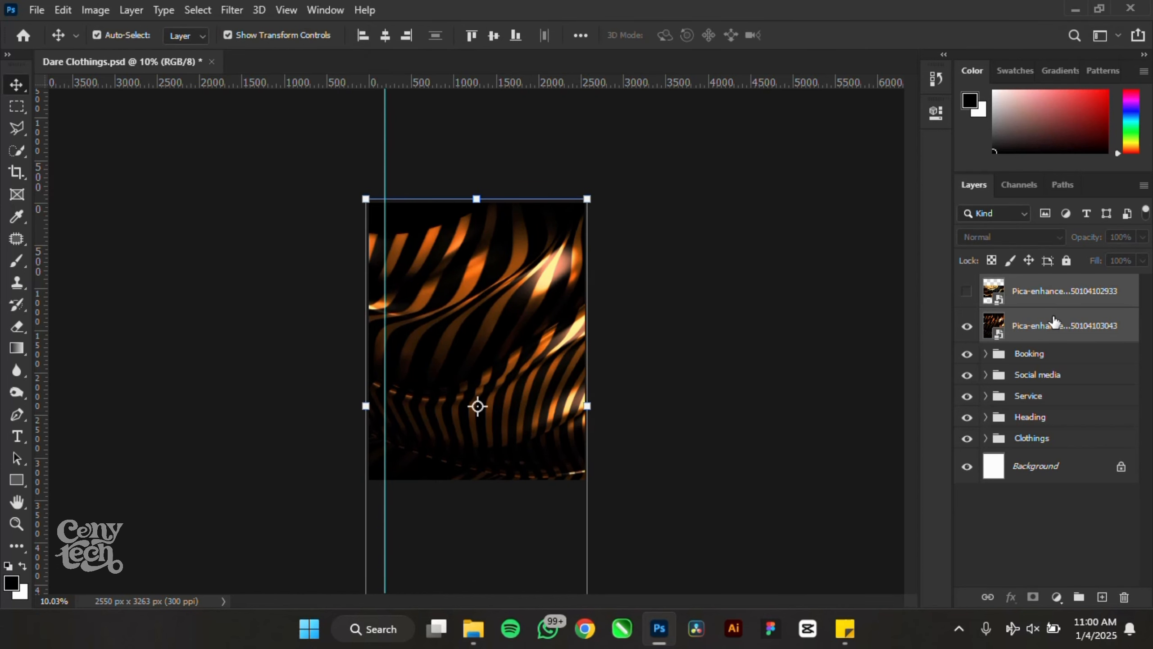
pyautogui.moveTo(1057, 323); pyautogui.dragTo(1050, 454)
pyautogui.click(1054, 532)
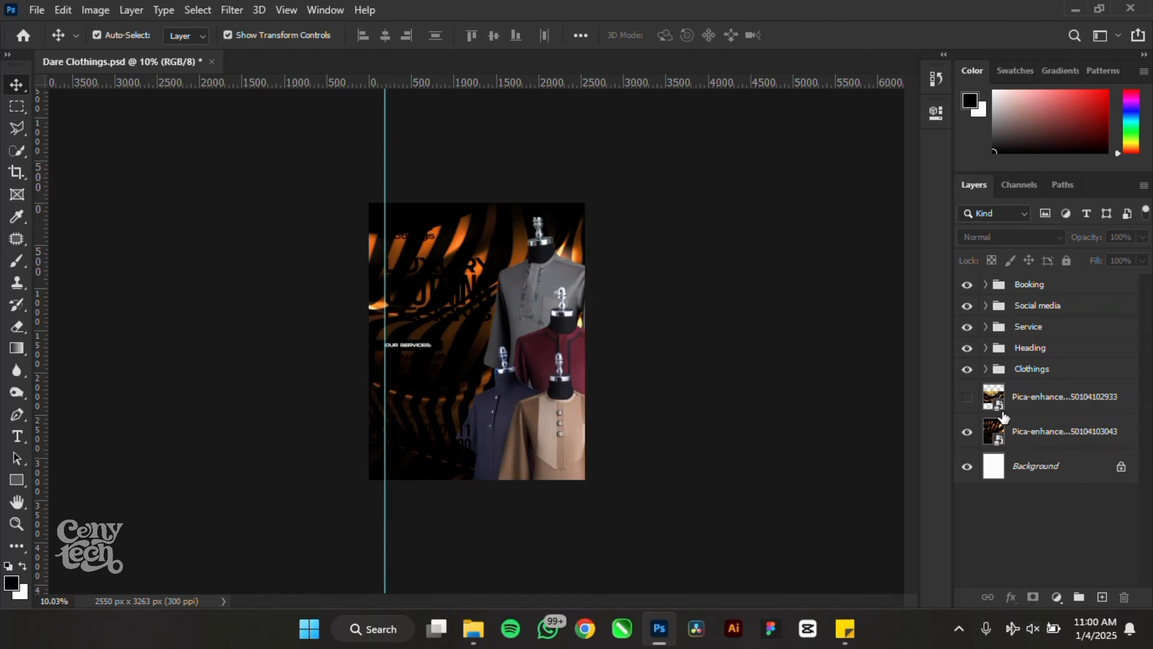
pyautogui.scroll(4, 426, 270)
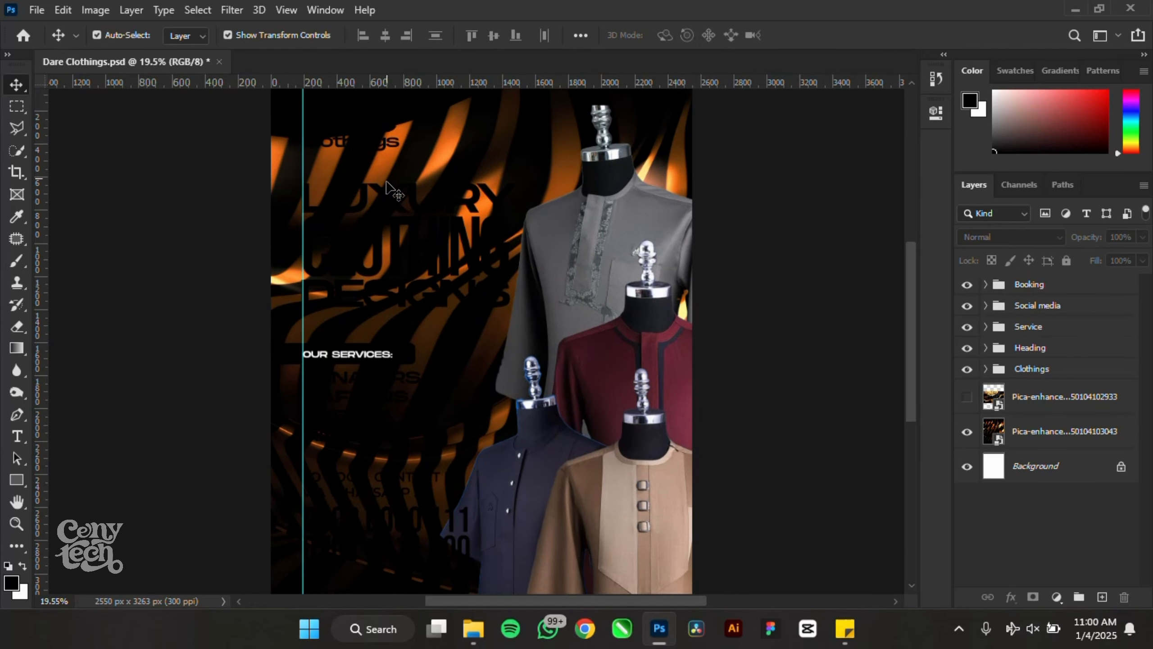
# - Select the Dare, Clothings, LUXURY, CLOTHING, DESIGNS and services list text layers together
pyautogui.click(383, 128)
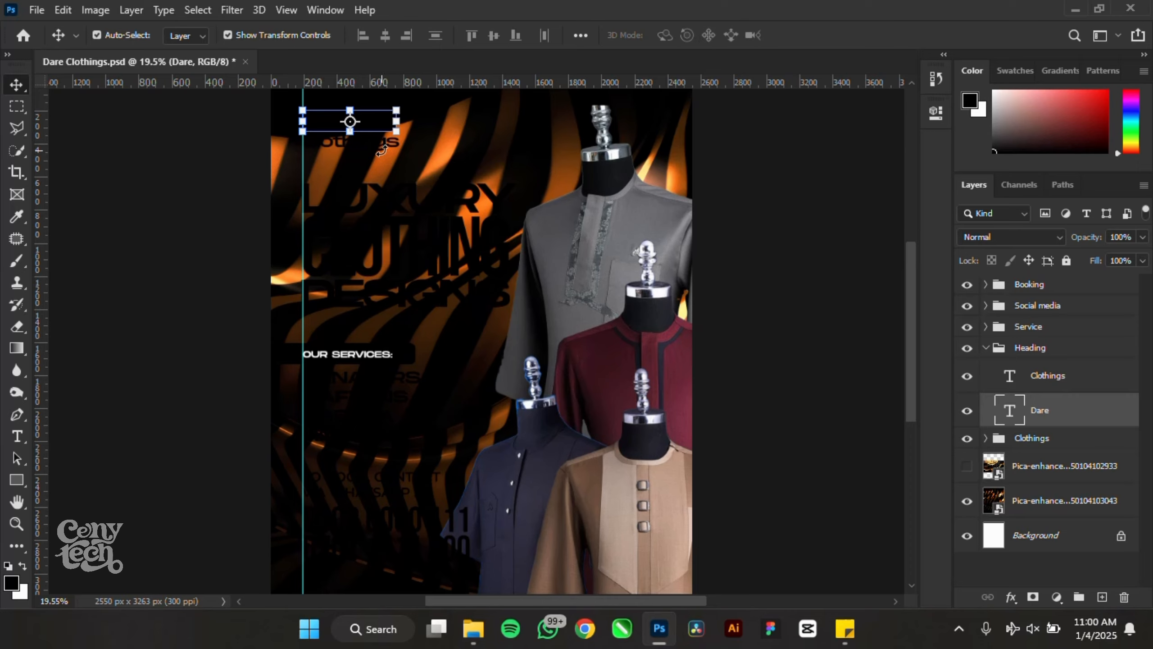
pyautogui.scroll(5, 381, 149)
pyautogui.keyDown('shift'); pyautogui.click(391, 145); pyautogui.keyUp('shift')
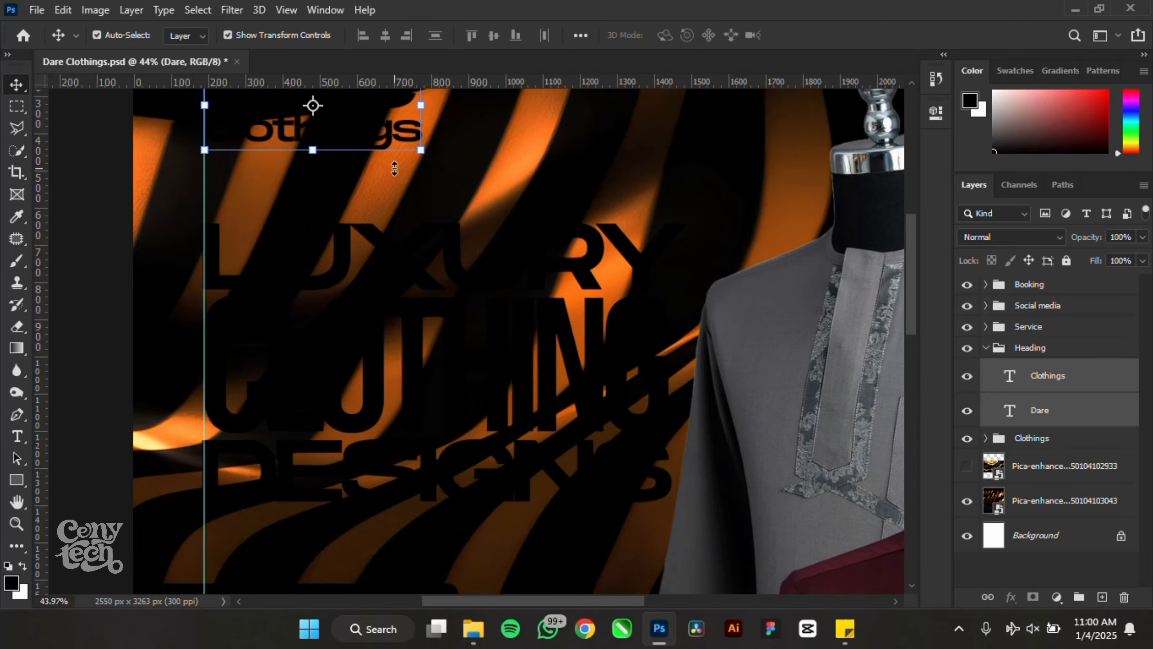
pyautogui.click(408, 273)
pyautogui.keyDown('shift'); pyautogui.click(412, 377); pyautogui.keyUp('shift')
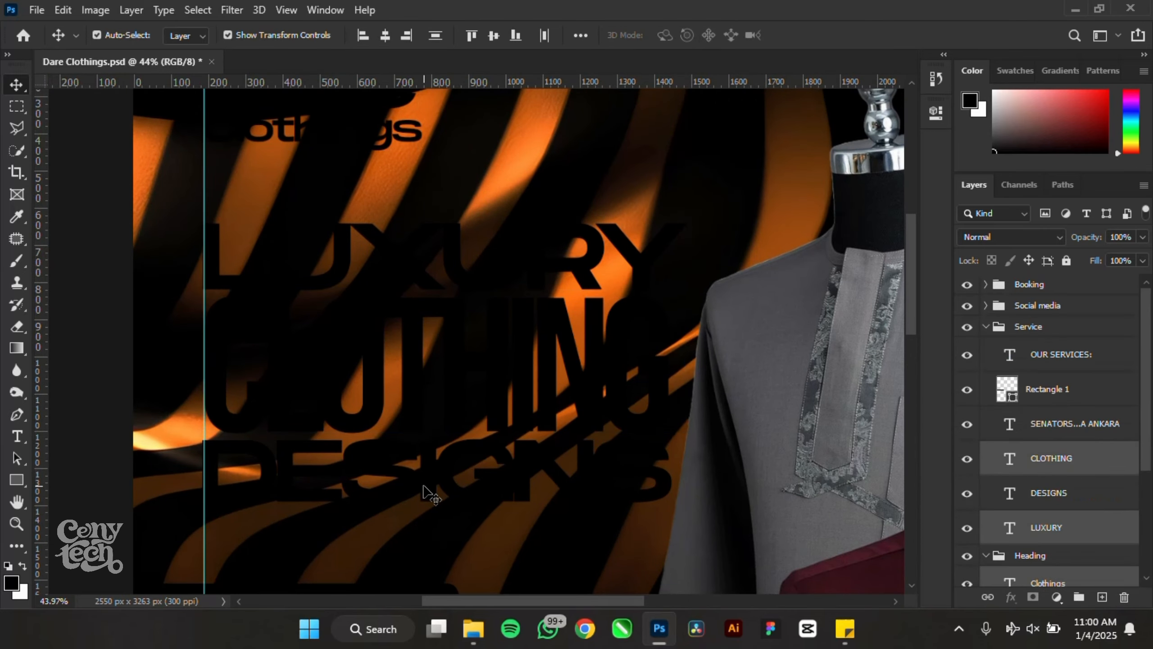
pyautogui.keyDown('shift'); pyautogui.click(424, 493); pyautogui.keyUp('shift')
pyautogui.scroll(-5, 423, 492)
pyautogui.scroll(4, 423, 467)
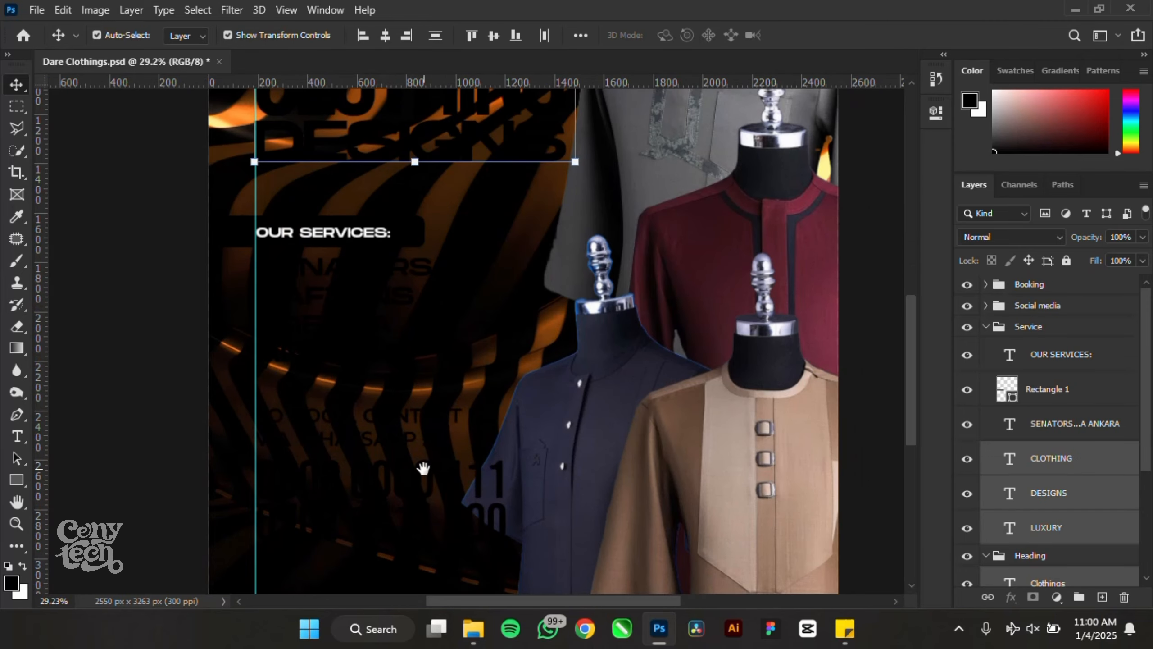
pyautogui.moveTo(423, 468); pyautogui.dragTo(437, 412)
pyautogui.keyDown('shift'); pyautogui.click(397, 234); pyautogui.keyUp('shift')
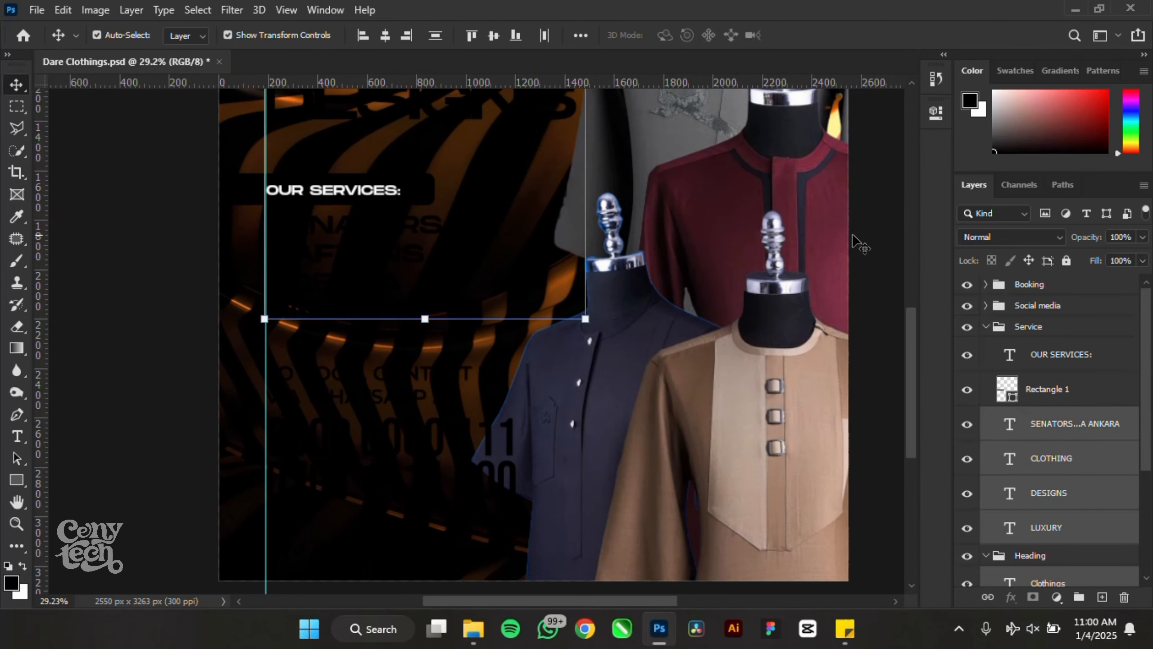
# - Change the selected text layers' colour to white in the character properties
pyautogui.click(938, 118)
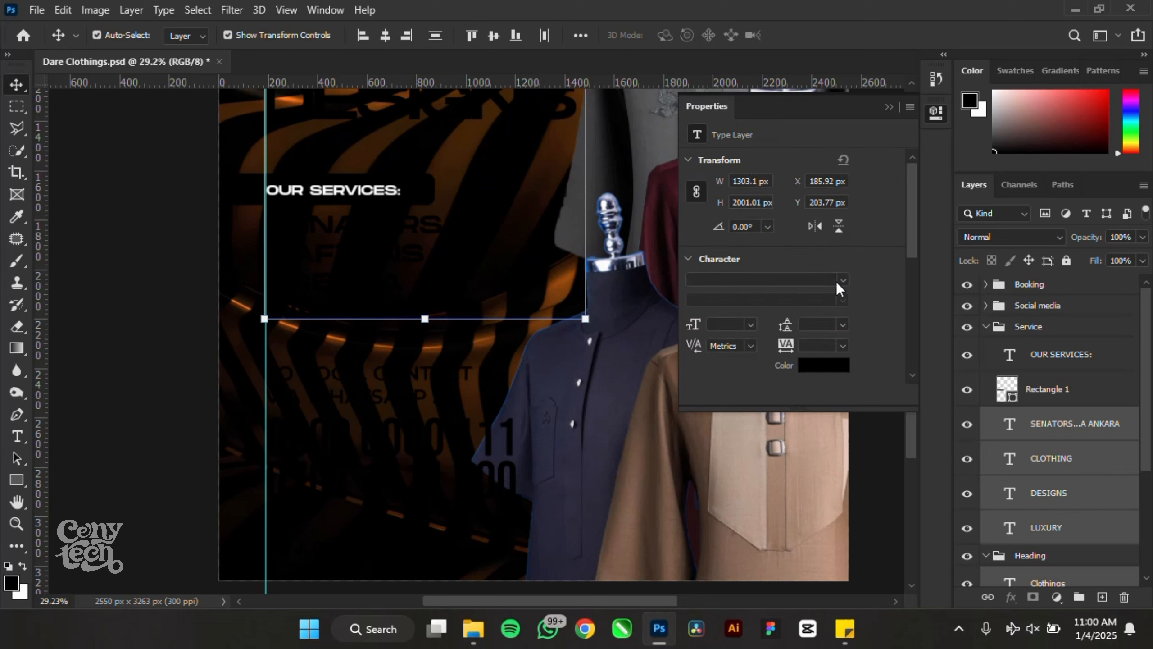
pyautogui.click(838, 368)
pyautogui.moveTo(771, 301); pyautogui.dragTo(587, 109)
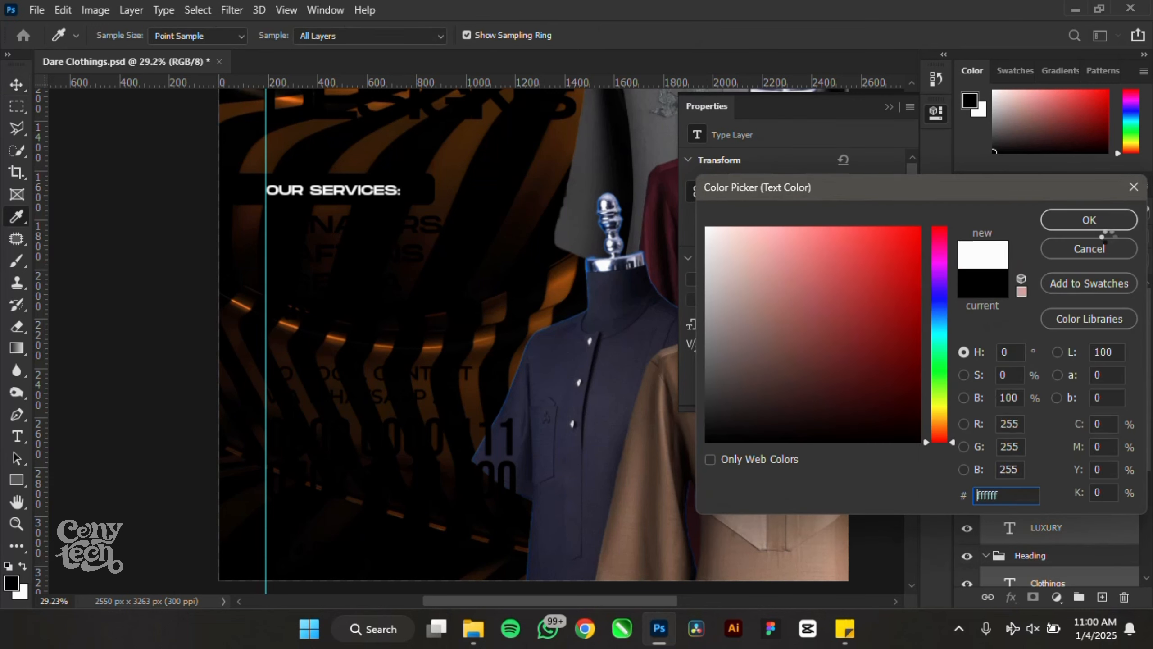
pyautogui.click(1089, 221)
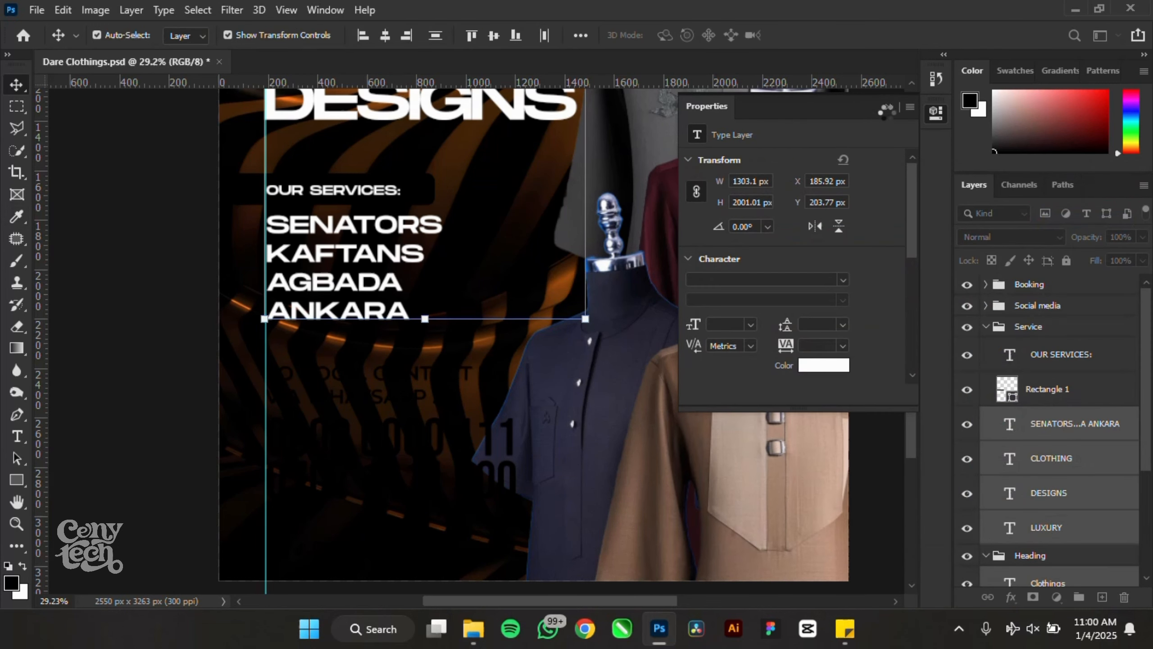
pyautogui.click(320, 218)
pyautogui.scroll(-4, 319, 218)
pyautogui.scroll(3, 383, 361)
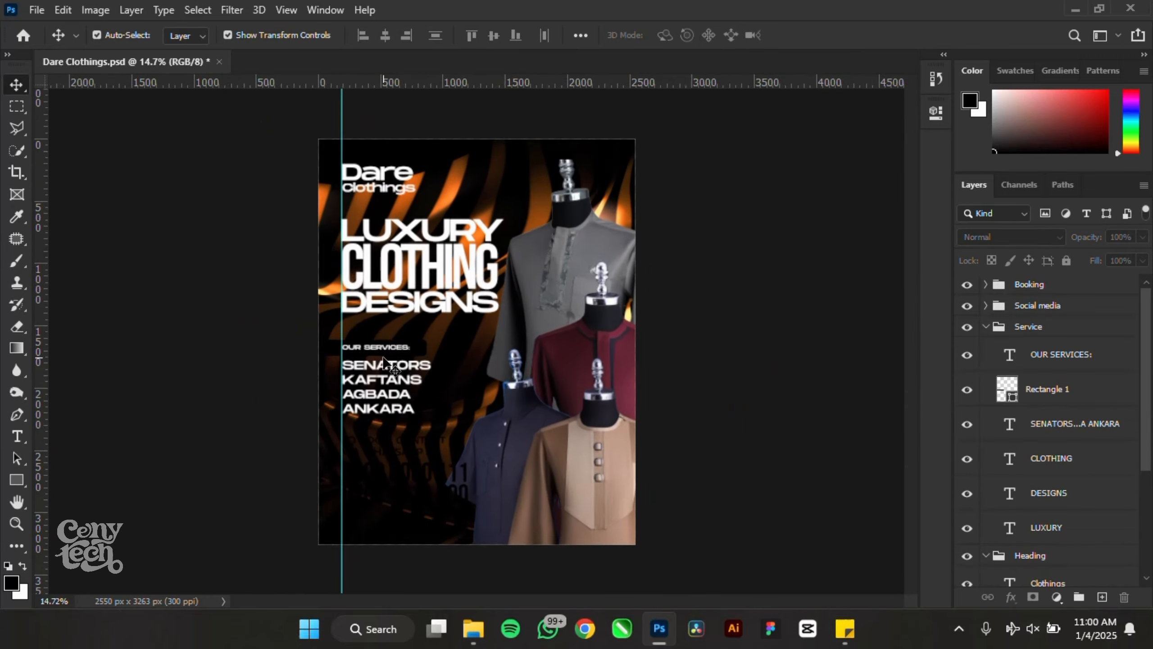
pyautogui.scroll(-1, 383, 361)
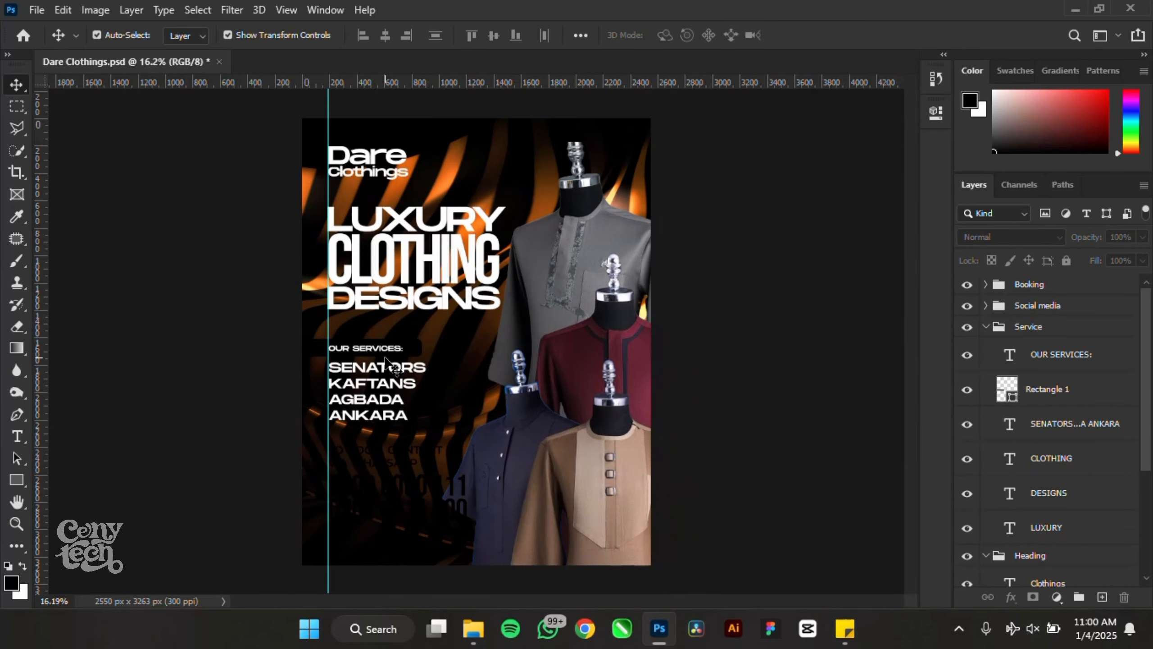
# - Draw a white-filled rectangle across the poster's lower section
pyautogui.click(17, 480)
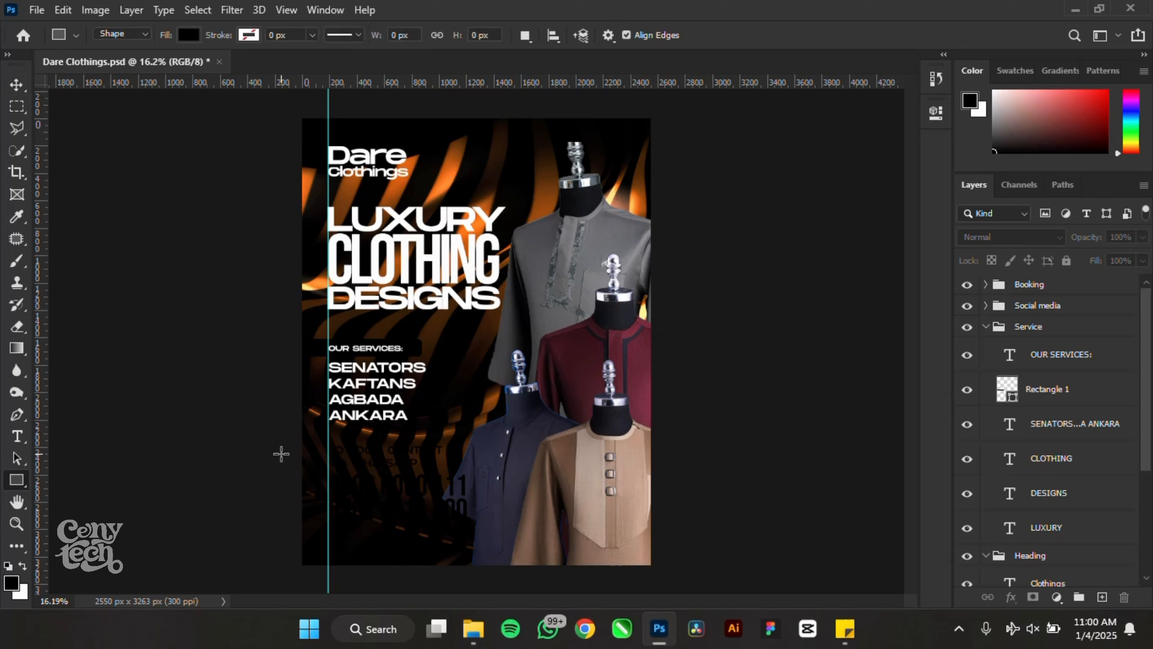
pyautogui.moveTo(281, 453); pyautogui.dragTo(684, 580)
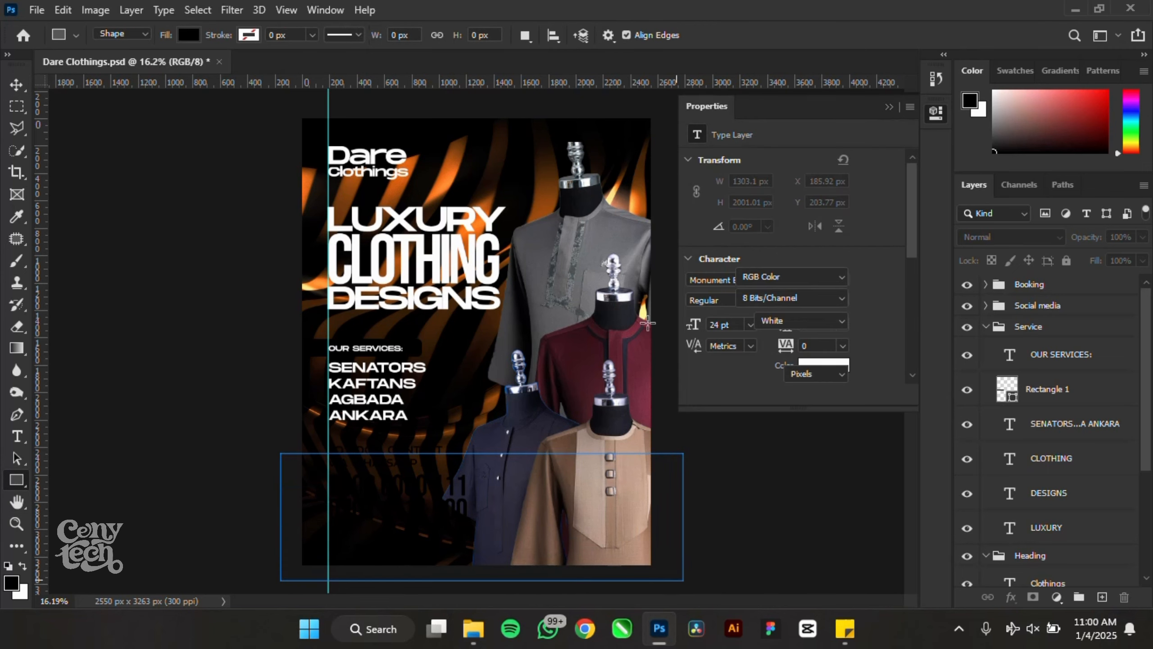
pyautogui.click(697, 212)
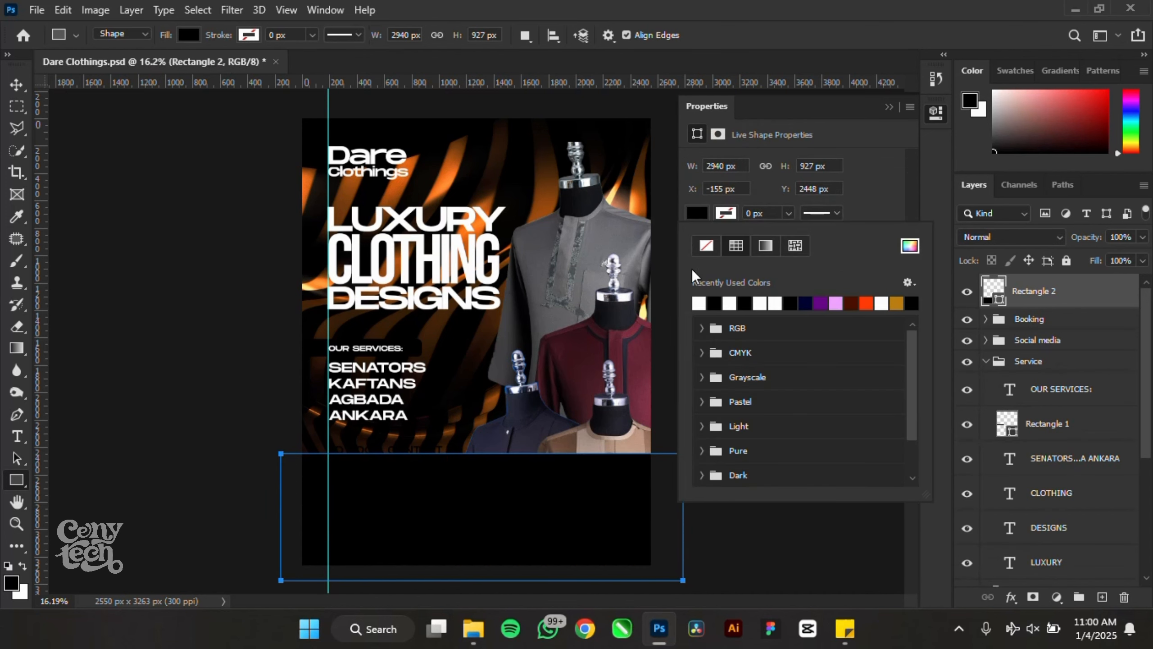
pyautogui.click(701, 303)
pyautogui.click(887, 107)
pyautogui.click(888, 107)
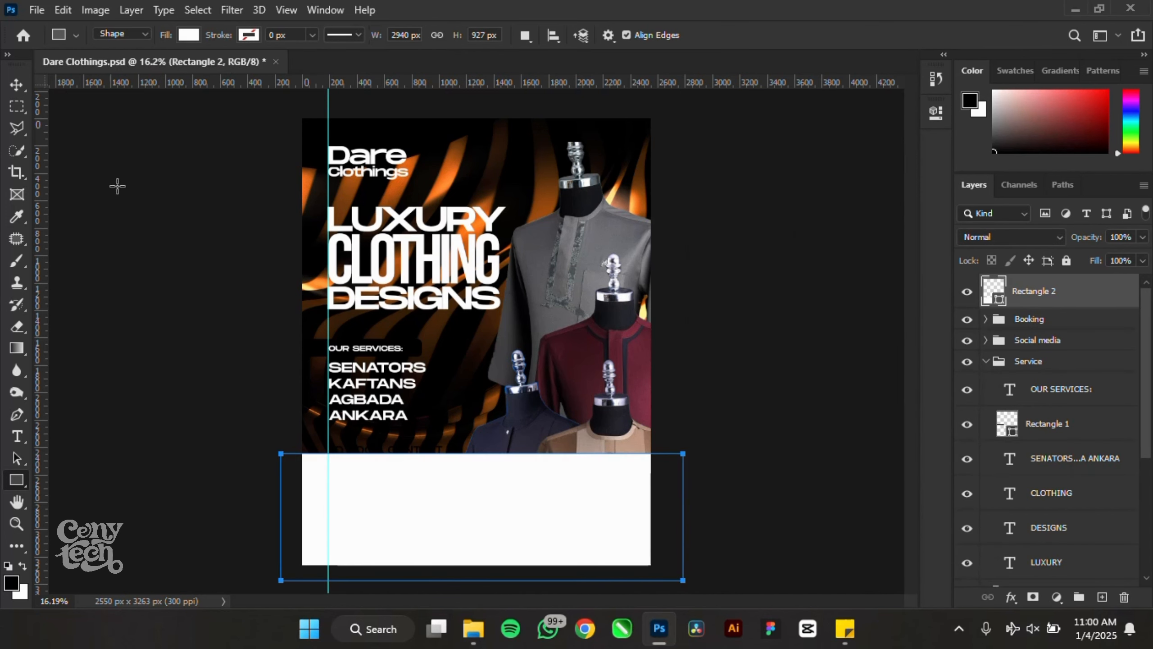
# - Stack the white rectangle below the Service and Heading text groups
pyautogui.click(17, 86)
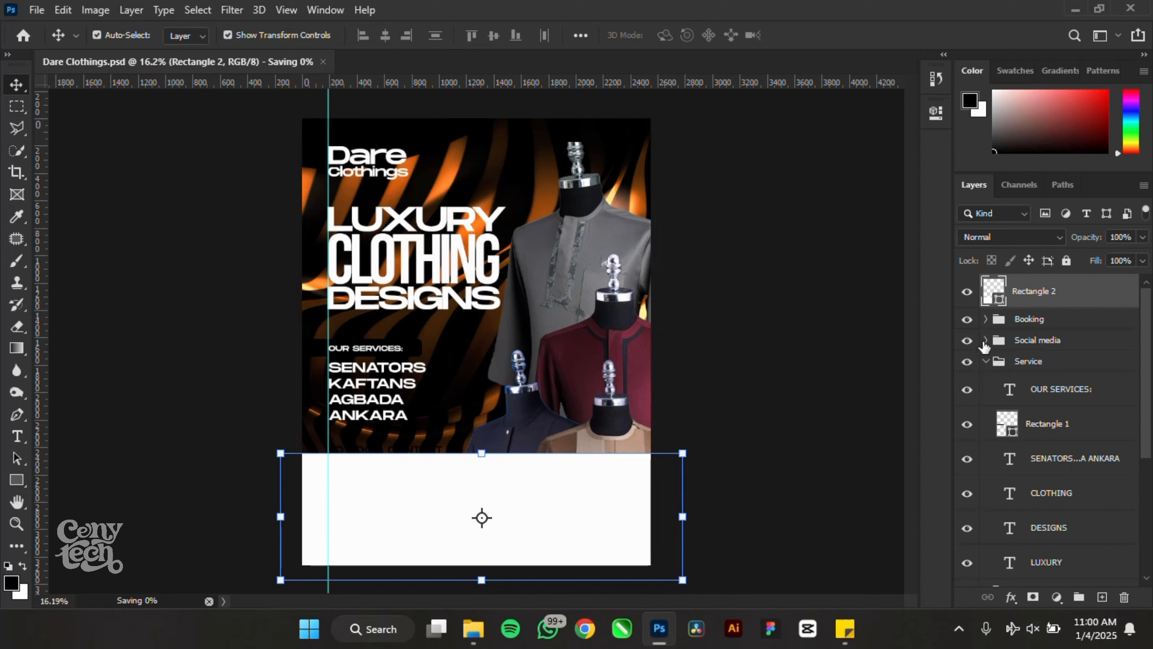
pyautogui.click(985, 361)
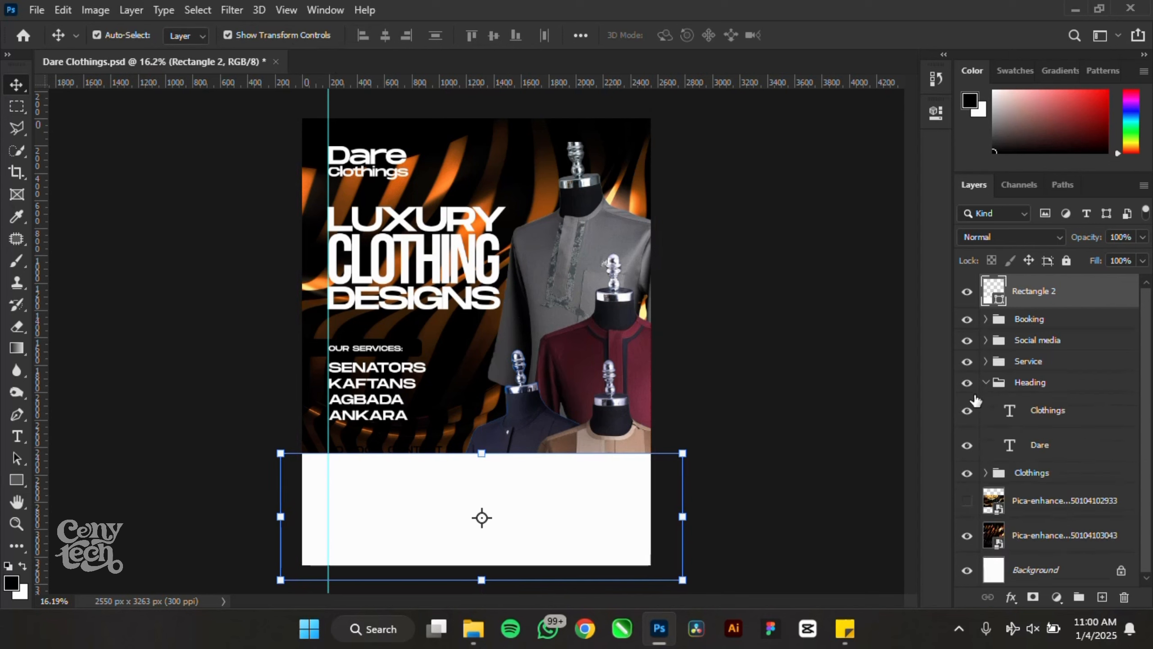
pyautogui.click(984, 391)
pyautogui.click(985, 382)
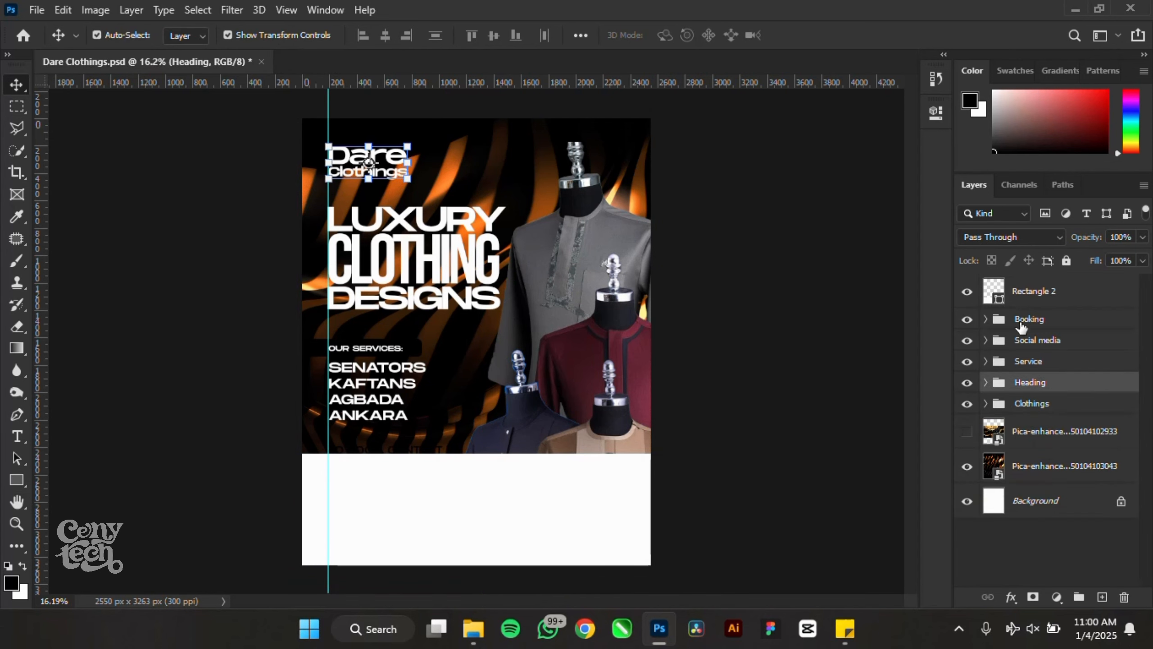
pyautogui.moveTo(1026, 299); pyautogui.dragTo(1037, 412)
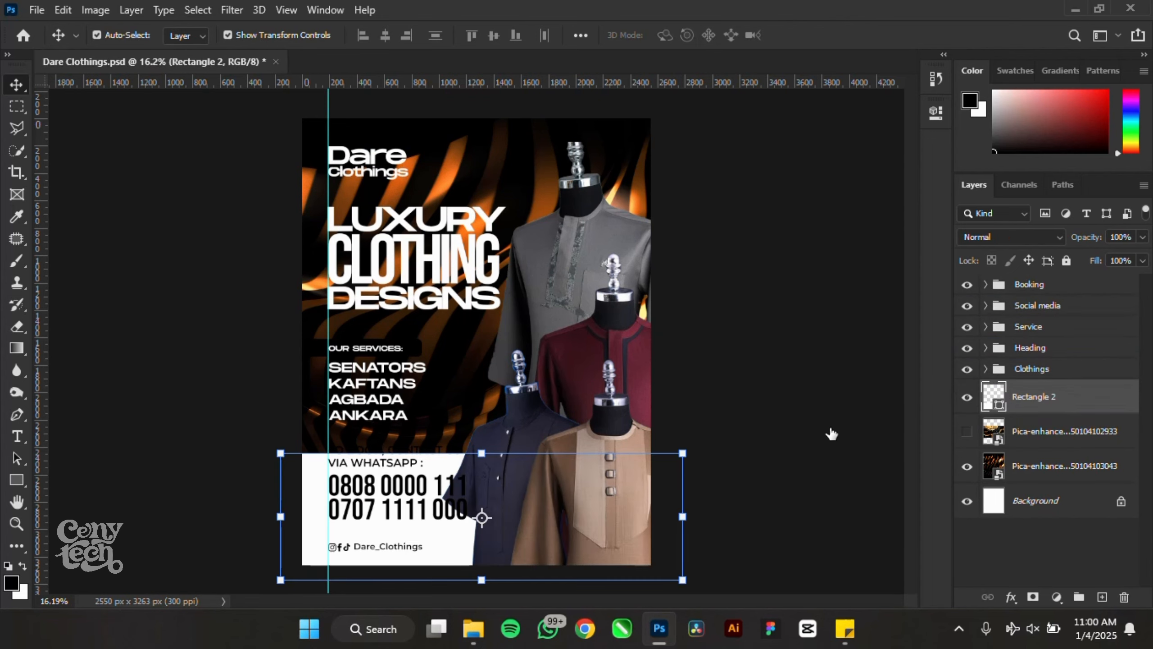
pyautogui.click(777, 399)
pyautogui.scroll(3, 341, 490)
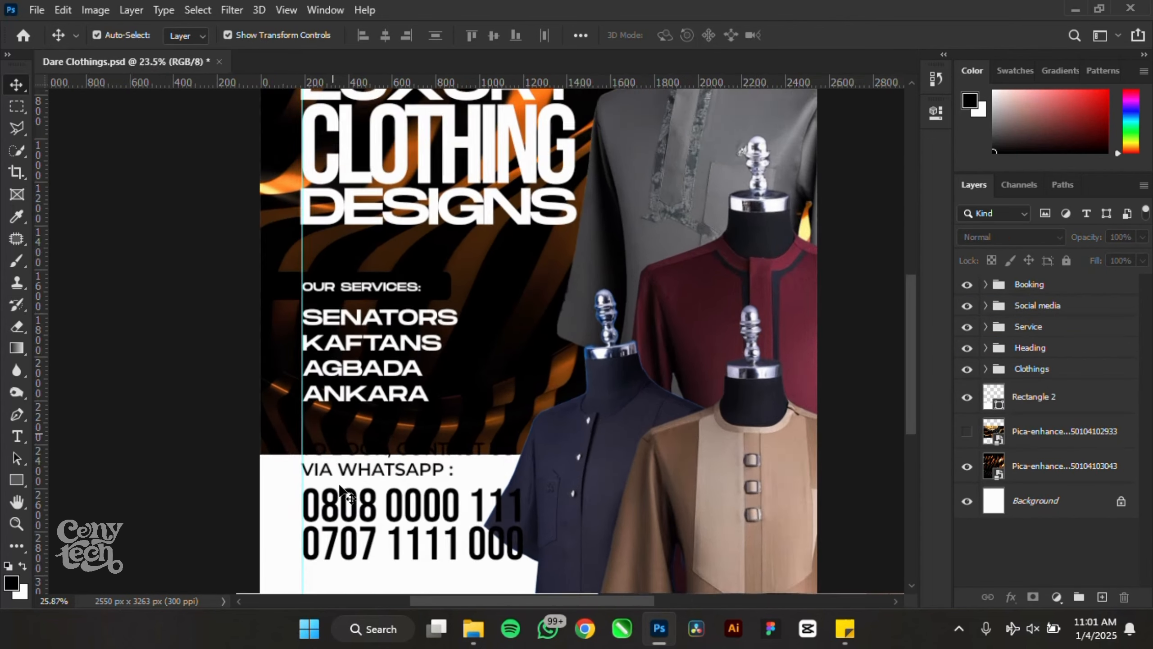
pyautogui.scroll(5, 341, 490)
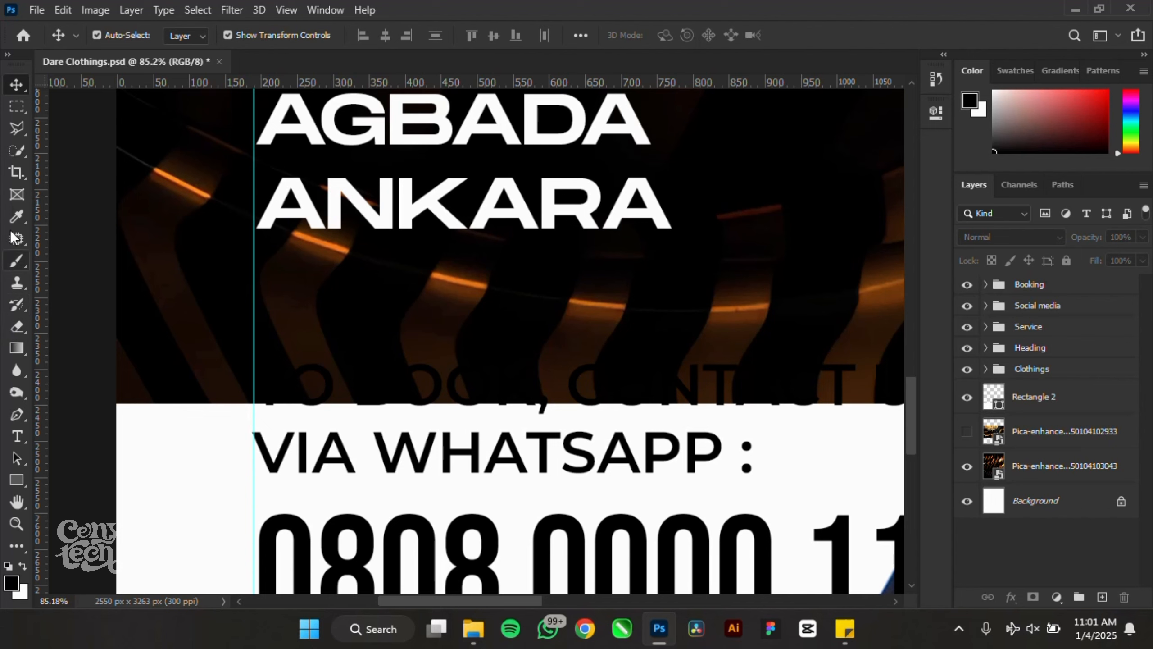
# - Draw a banner rectangle filled with orange sampled from the background photo
pyautogui.click(19, 478)
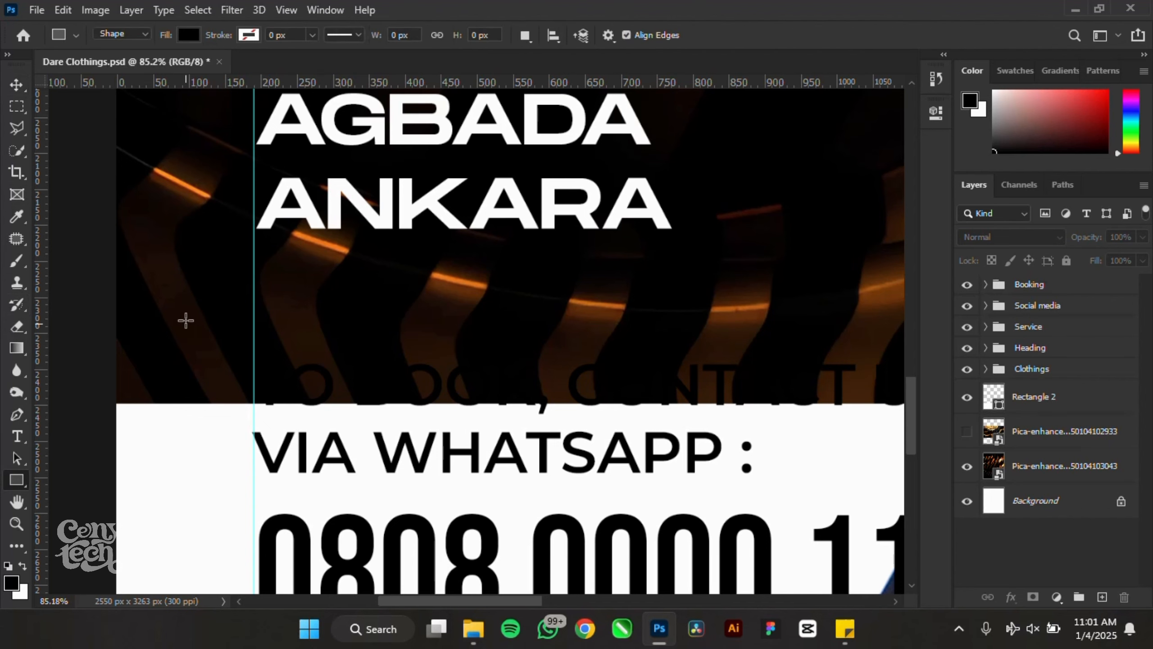
pyautogui.moveTo(186, 320); pyautogui.dragTo(891, 496)
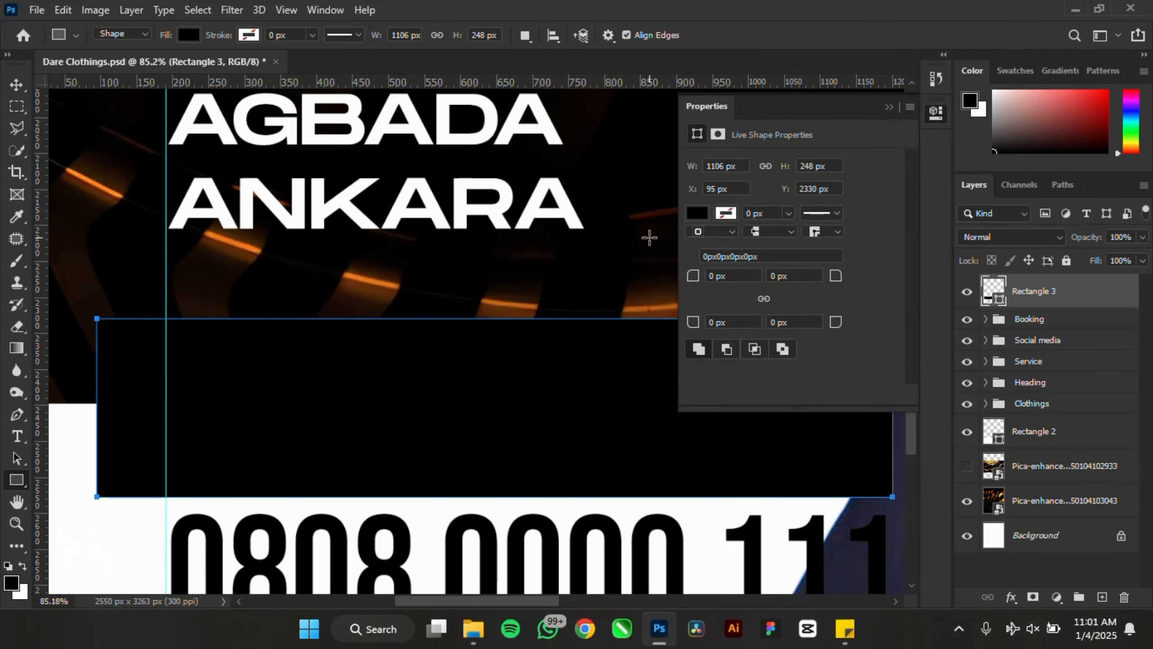
pyautogui.click(697, 213)
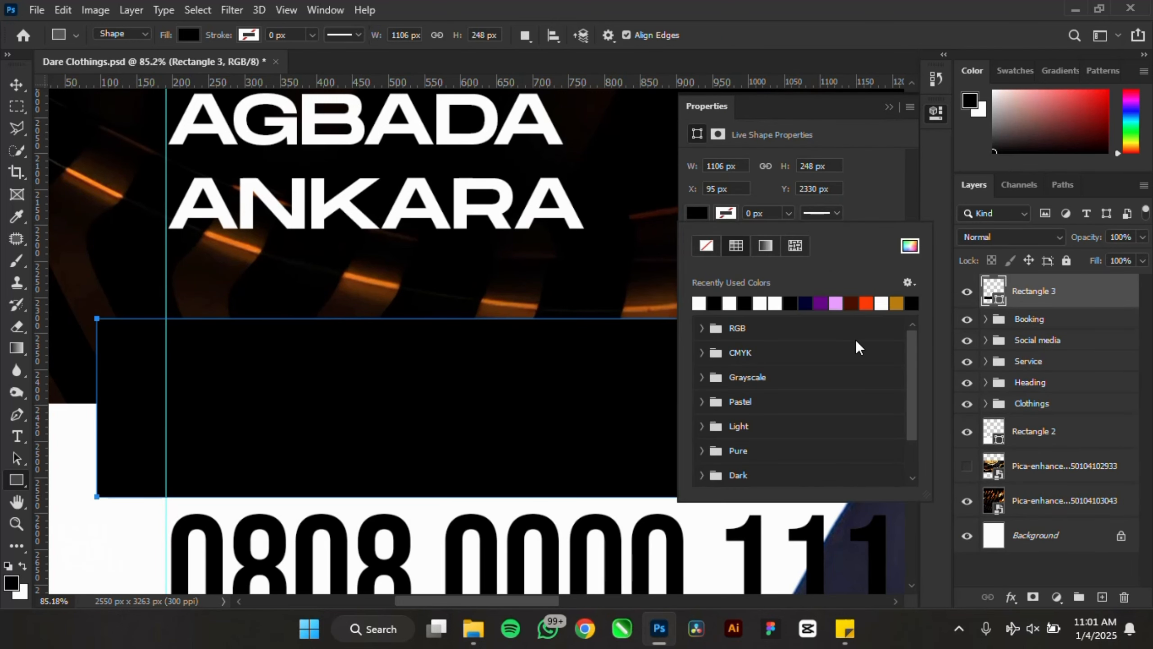
pyautogui.click(909, 251)
pyautogui.click(251, 240)
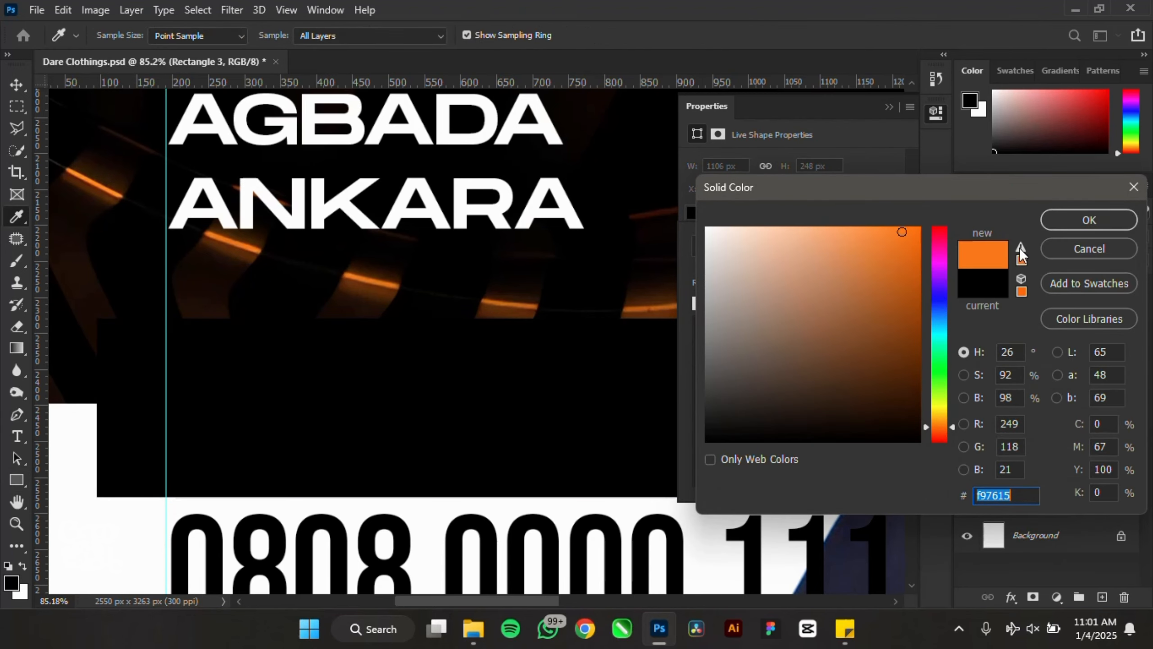
pyautogui.click(1089, 220)
pyautogui.click(879, 113)
pyautogui.click(888, 106)
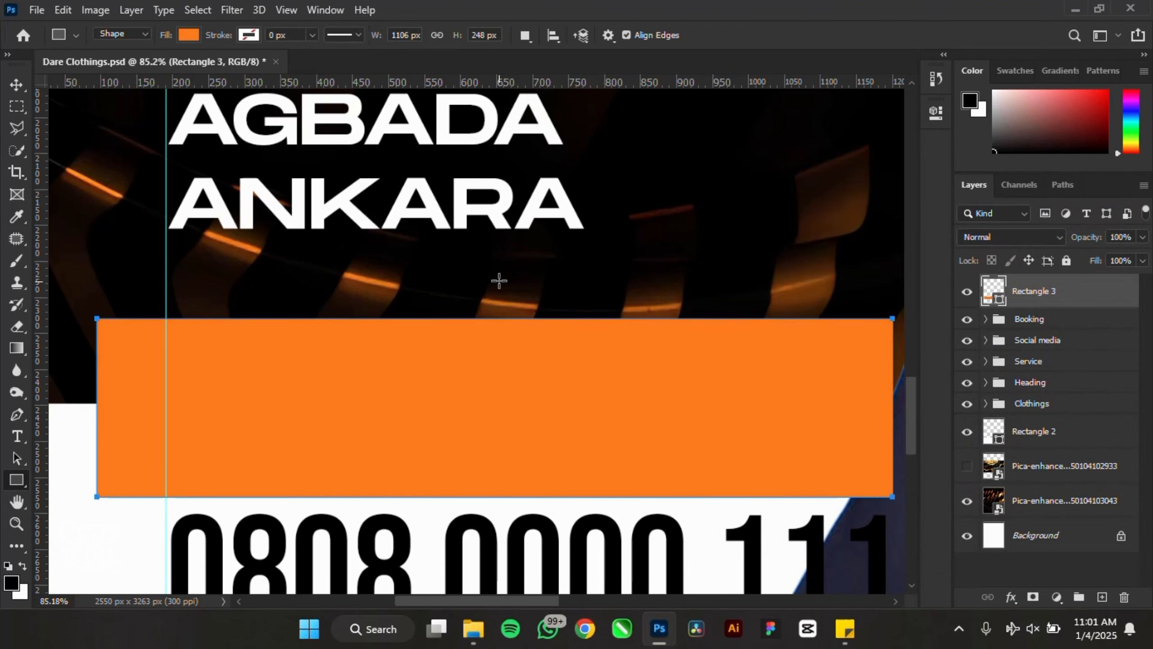
pyautogui.scroll(-5, 499, 281)
# - Round the orange banner's linked corners and place Rectangle 3 below the text groups
pyautogui.click(17, 85)
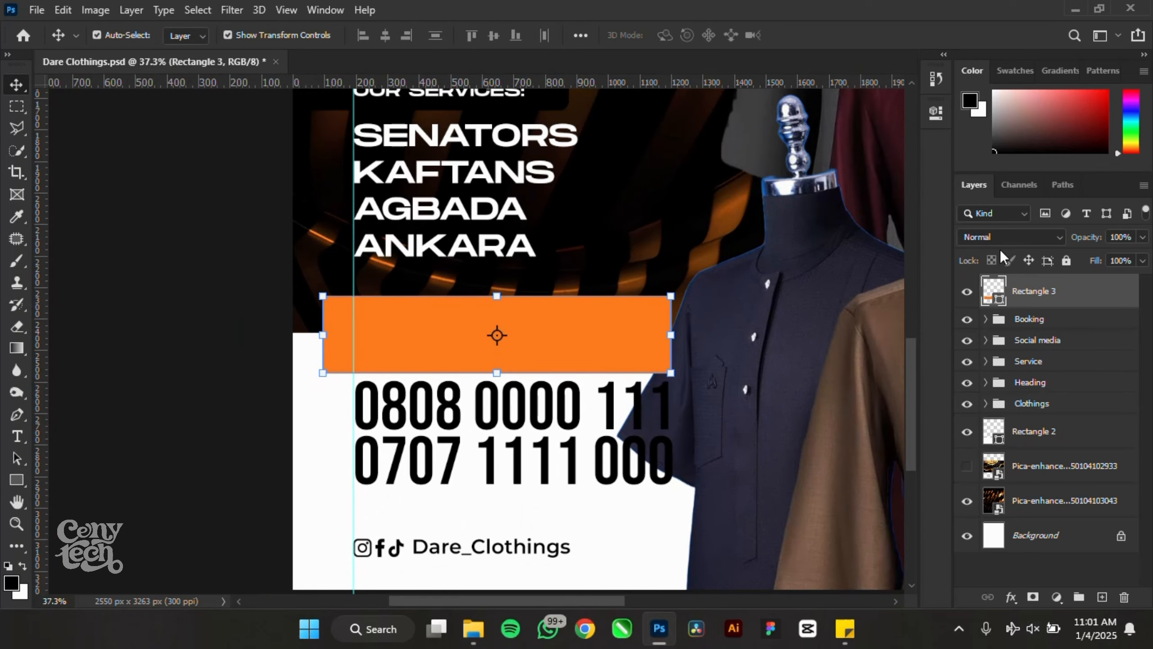
pyautogui.click(934, 111)
pyautogui.click(759, 300)
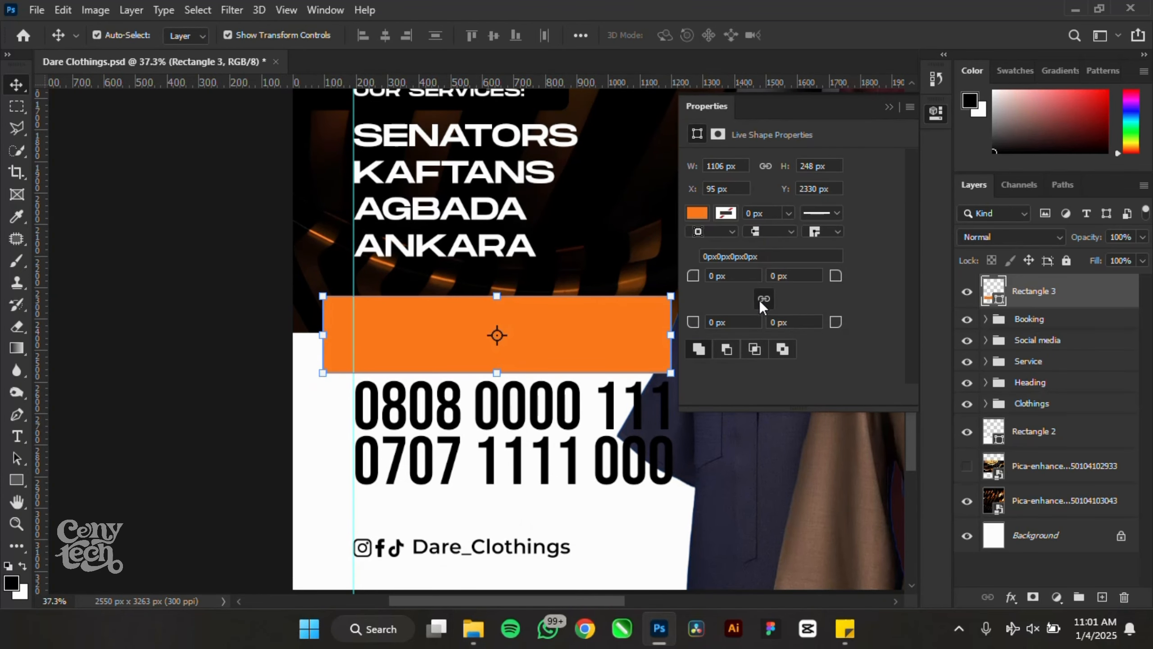
pyautogui.moveTo(697, 278); pyautogui.dragTo(746, 301)
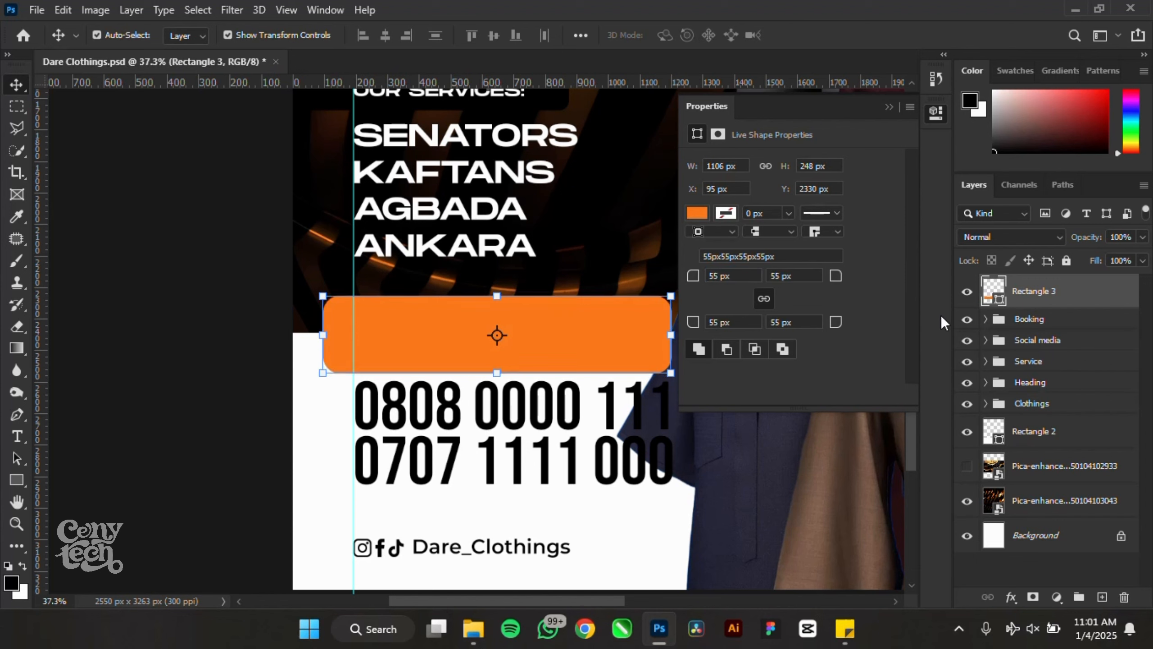
pyautogui.click(890, 108)
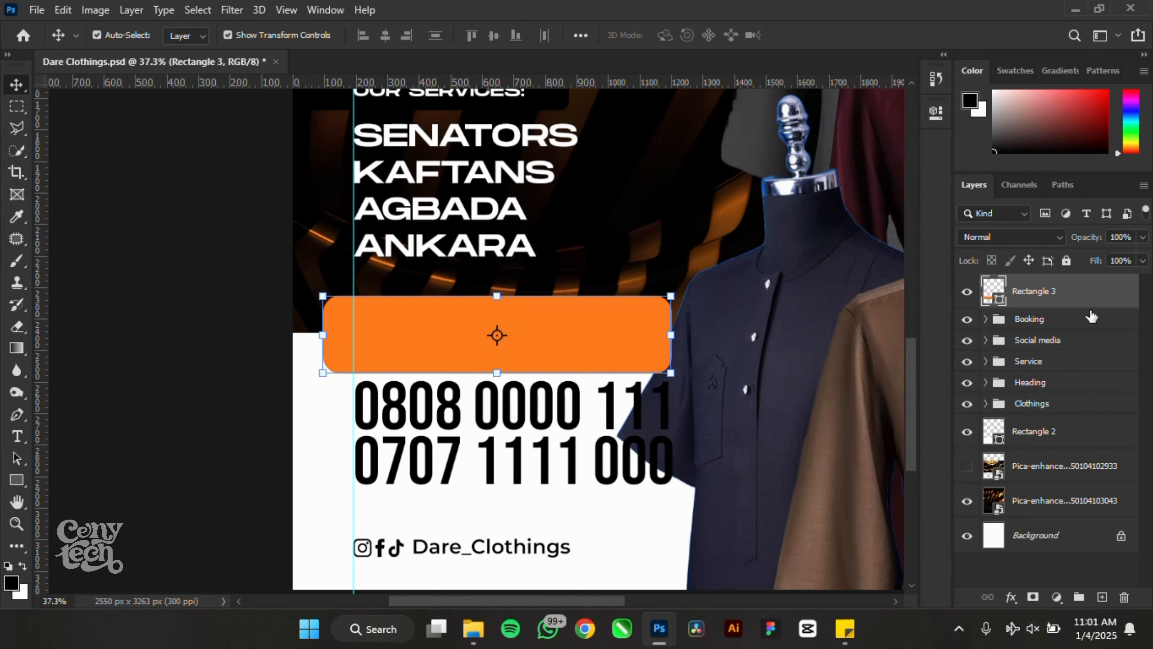
pyautogui.moveTo(1064, 298); pyautogui.dragTo(1046, 385)
pyautogui.click(179, 320)
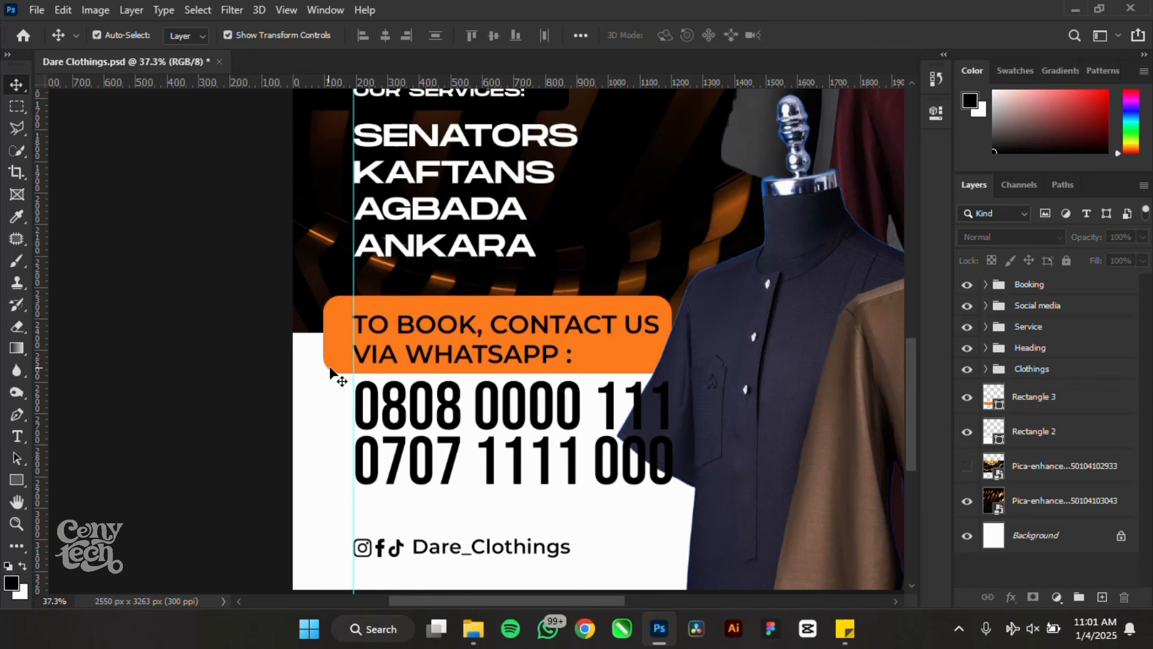
pyautogui.scroll(-5, 336, 372)
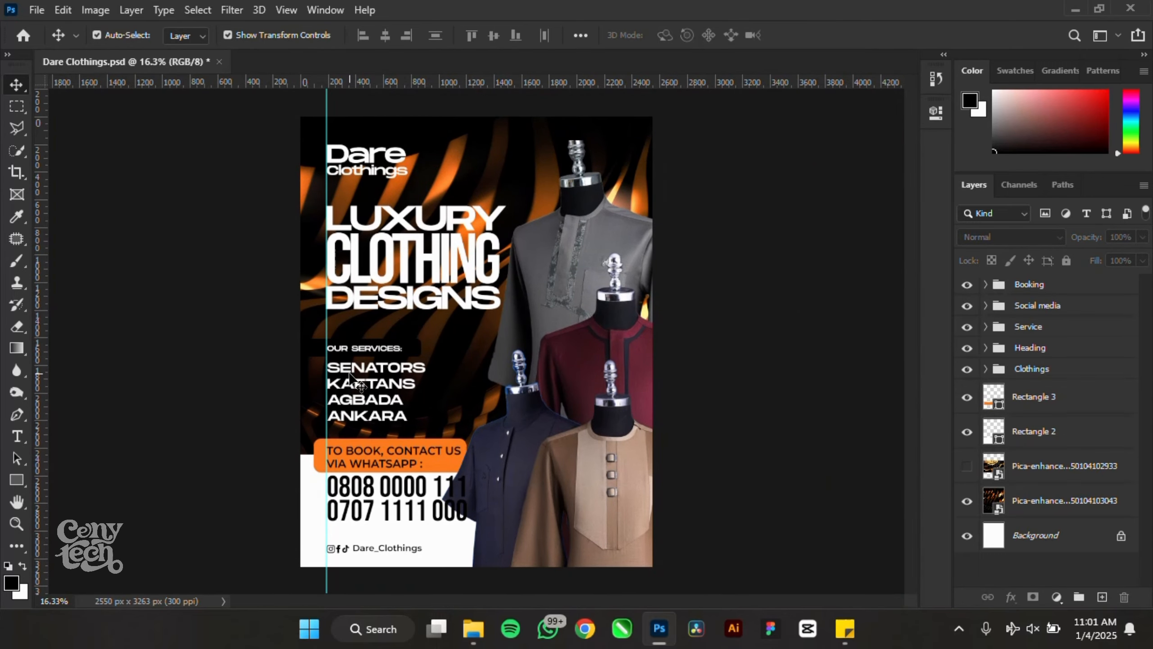
# - Save the poster and move the orange background photo upward
pyautogui.scroll(1, 350, 374)
pyautogui.hotkey('ctrl', 's')
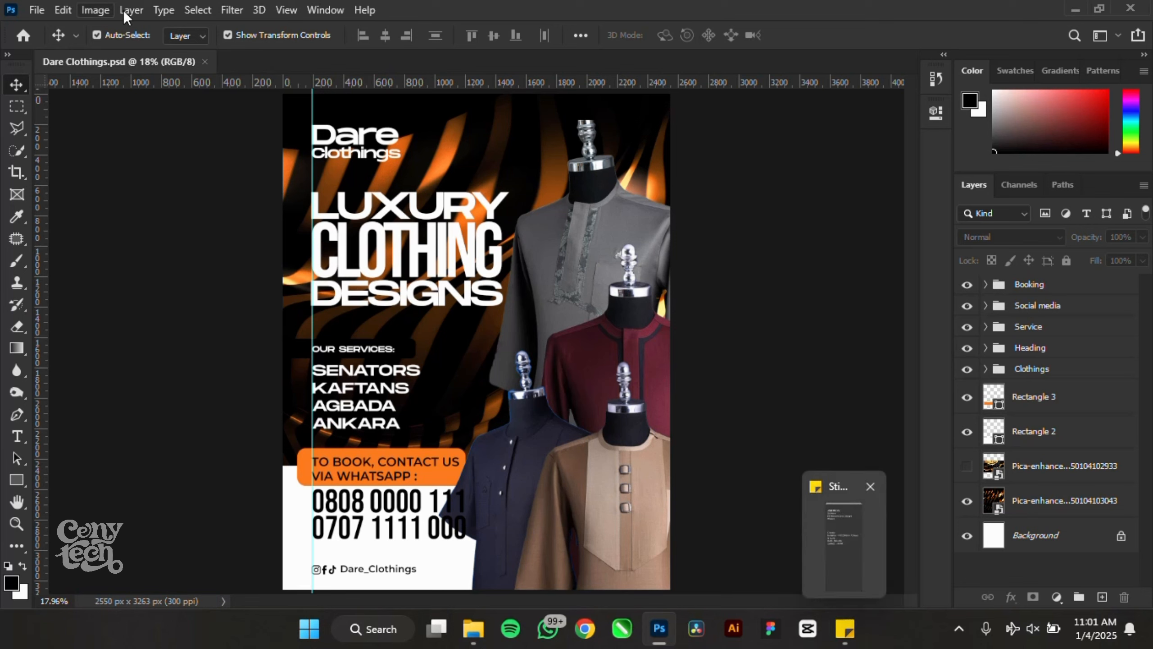
pyautogui.click(434, 152)
pyautogui.moveTo(434, 152); pyautogui.dragTo(454, 98)
pyautogui.scroll(-1, 459, 153)
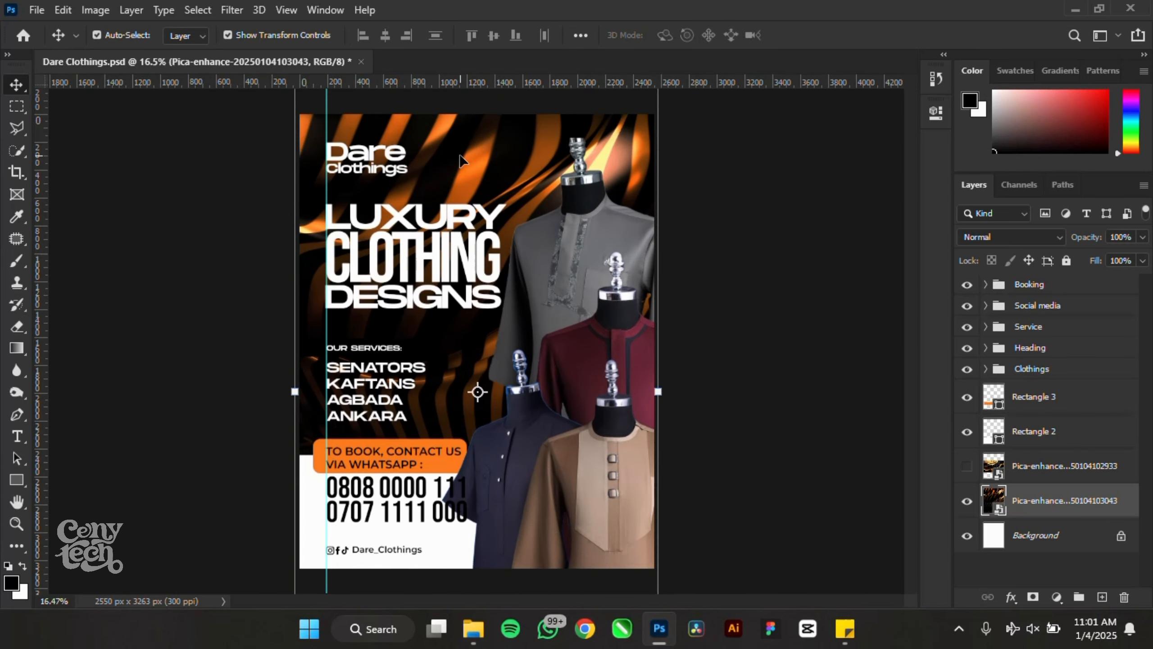
# - Boost the background photo's saturation to +52 with Hue/Saturation, then save
pyautogui.hotkey('ctrl', 'u')
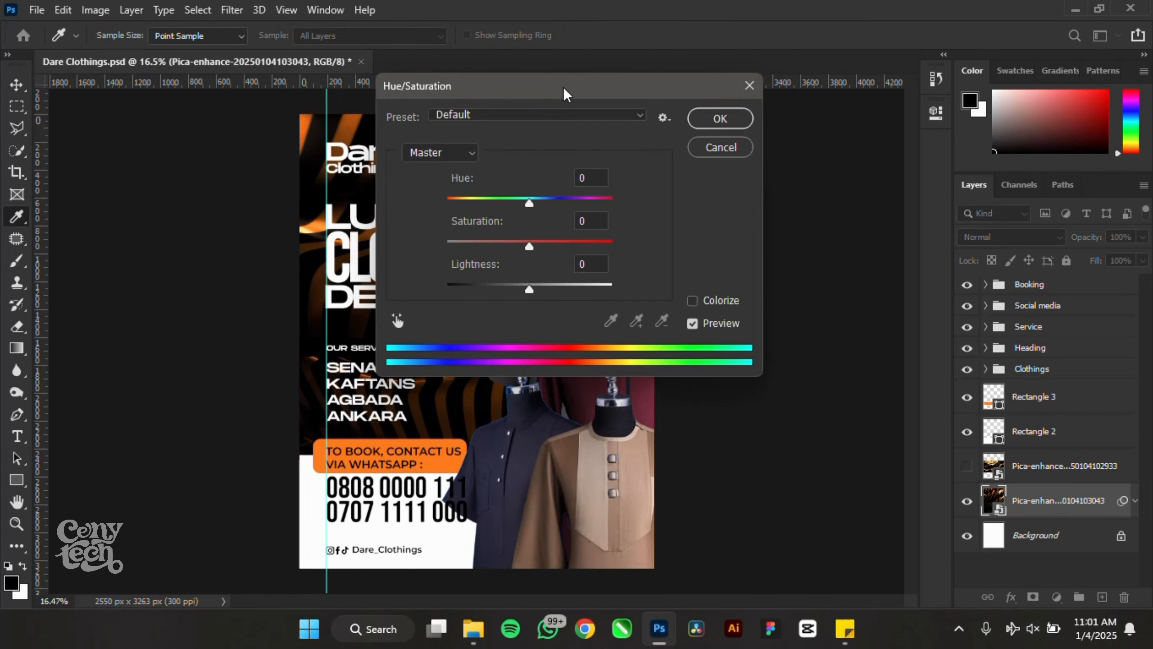
pyautogui.moveTo(563, 91); pyautogui.dragTo(783, 93)
pyautogui.moveTo(747, 257); pyautogui.dragTo(788, 257)
pyautogui.click(947, 128)
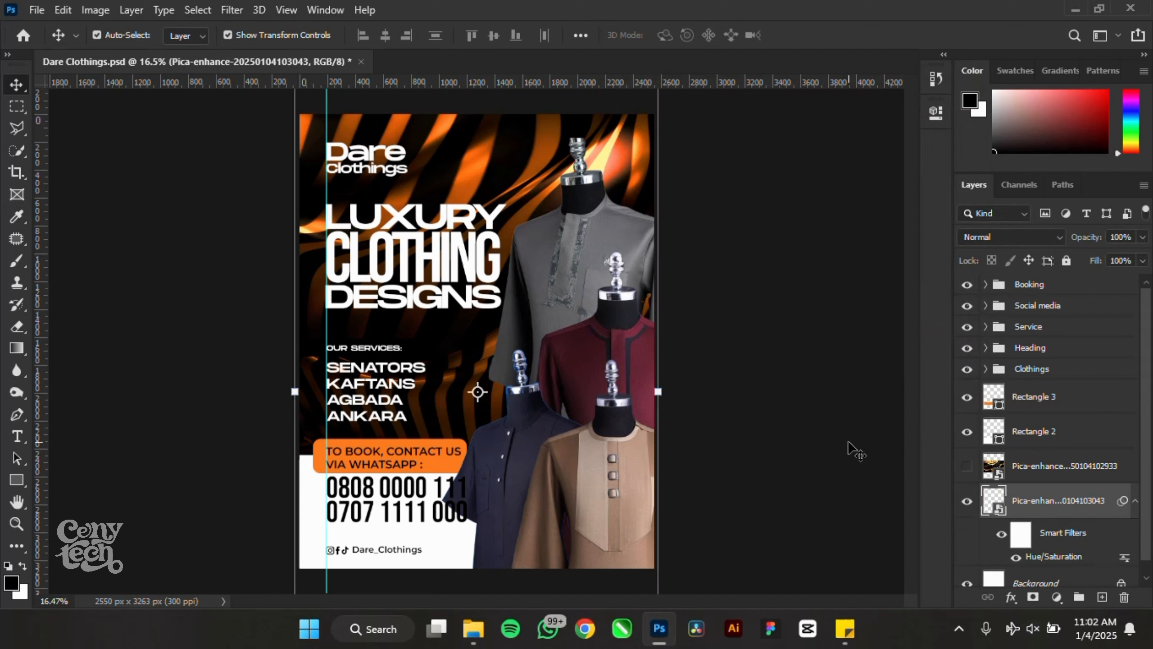
pyautogui.click(1135, 501)
pyautogui.hotkey('ctrl', 'u')
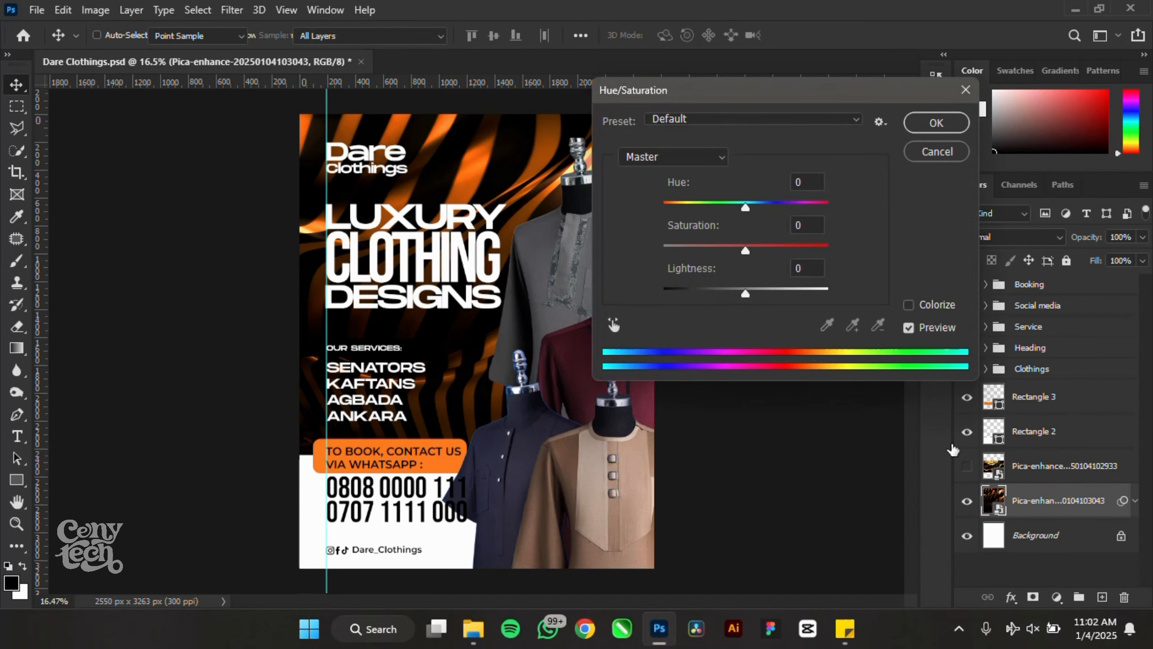
pyautogui.click(927, 152)
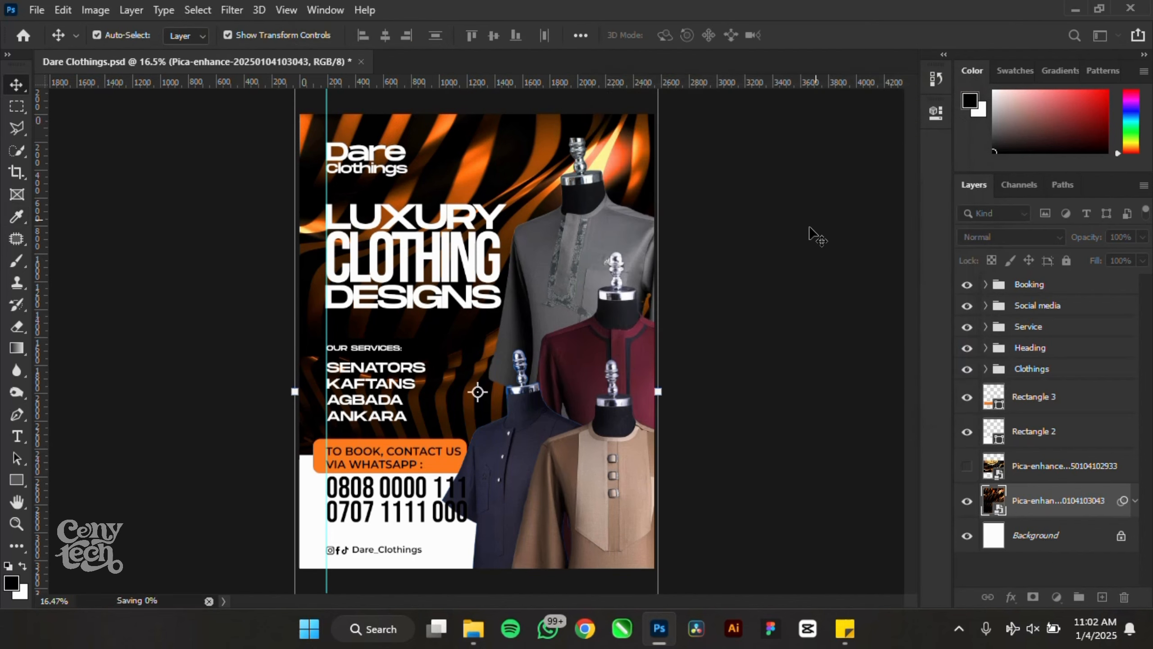
pyautogui.hotkey('ctrl', 's')
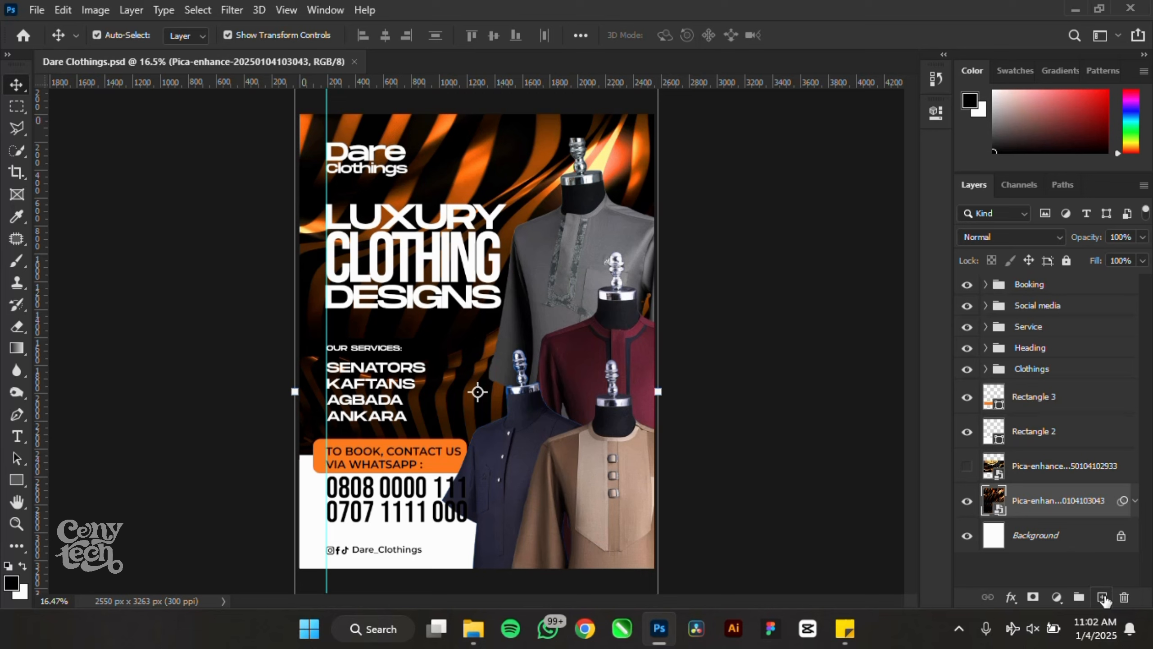
# - Add a new layer filled with black and reposition it in the layer stack
pyautogui.click(1102, 597)
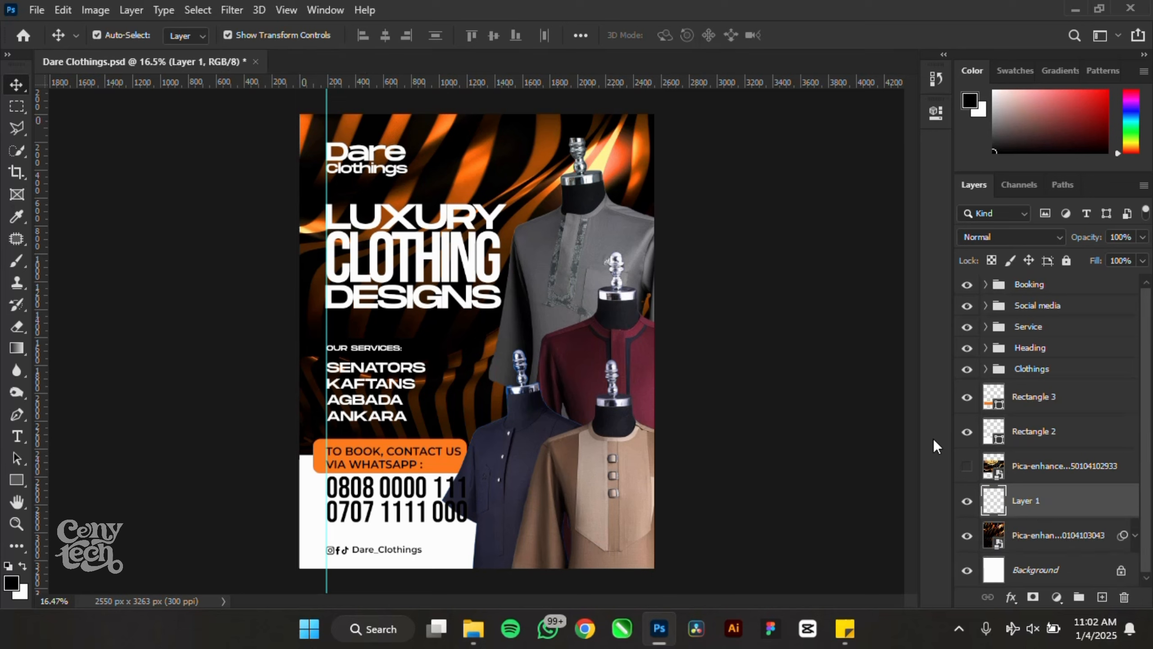
pyautogui.hotkey('ctrl', 'BackSpace')
pyautogui.hotkey('alt', 'BackSpace')
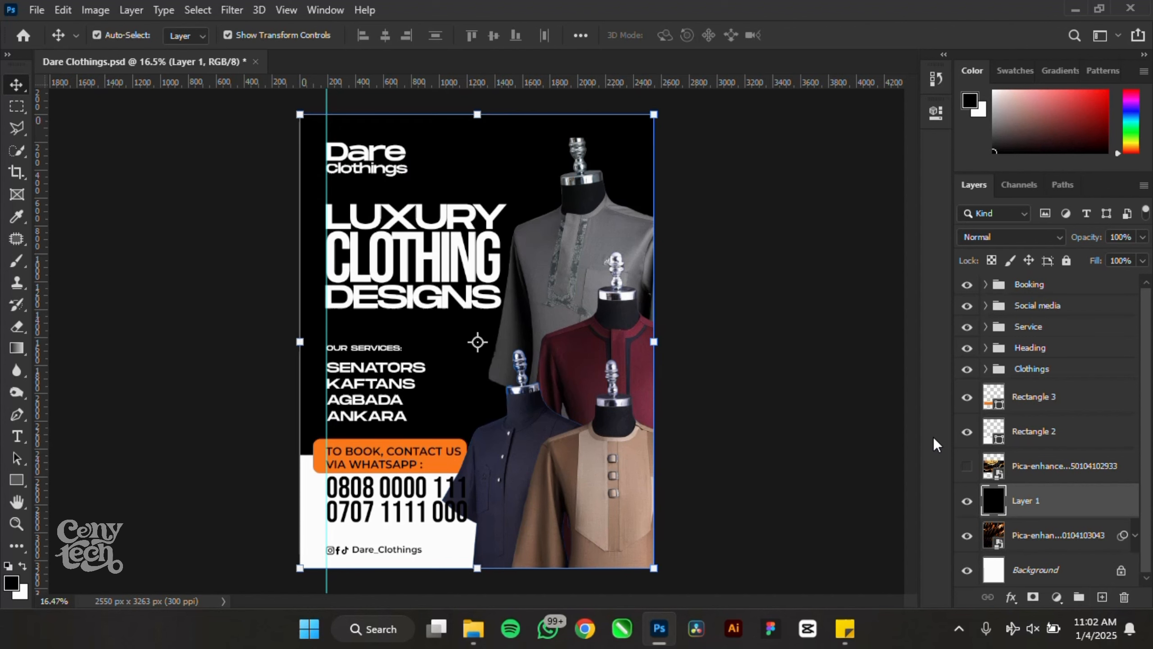
pyautogui.moveTo(1054, 516); pyautogui.dragTo(1039, 484)
# - Mask the black layer with a top-to-bottom gradient so it darkens only the lower poster
pyautogui.click(1033, 596)
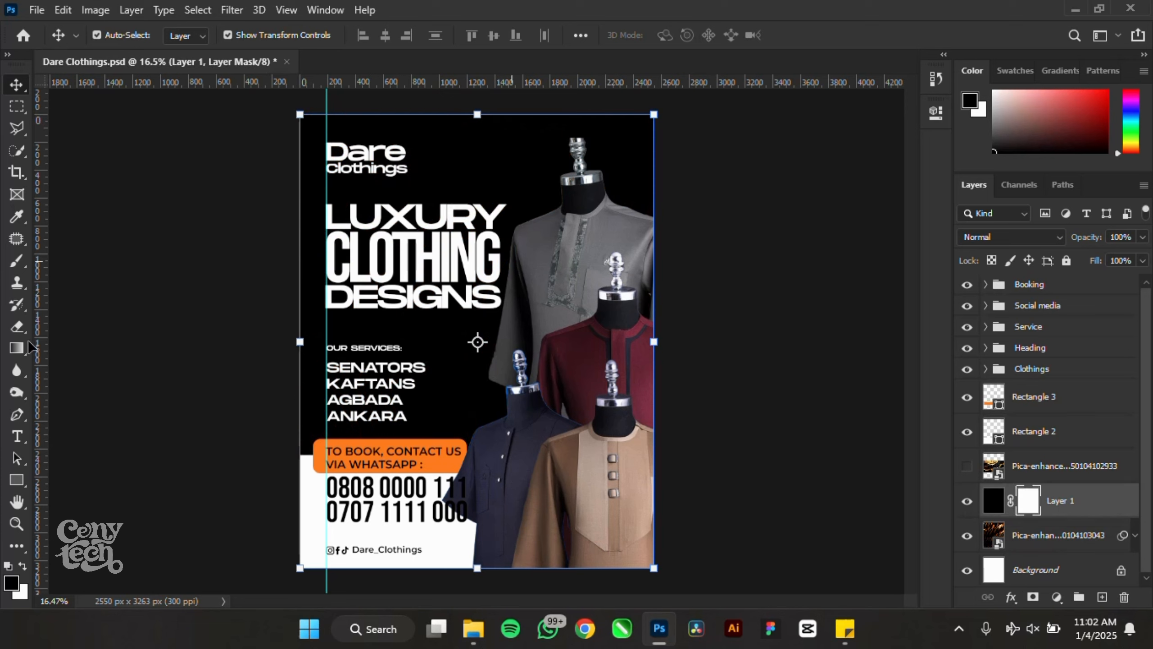
pyautogui.click(17, 347)
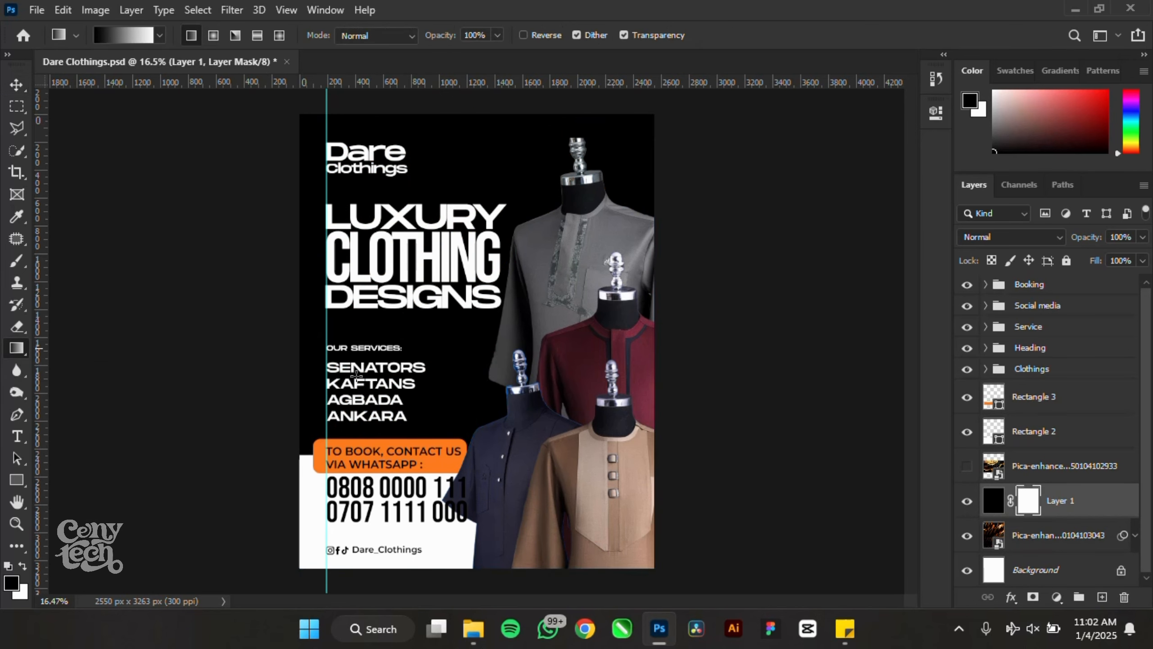
pyautogui.moveTo(475, 174); pyautogui.dragTo(469, 434)
pyautogui.moveTo(467, 165); pyautogui.dragTo(468, 461)
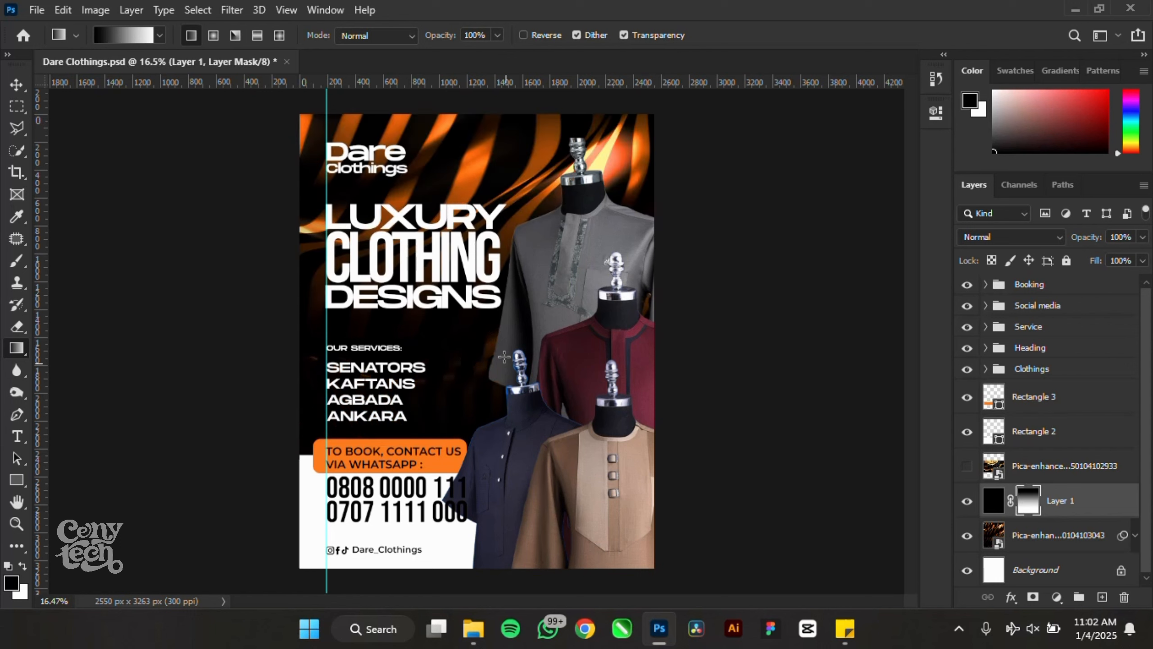
pyautogui.moveTo(473, 184); pyautogui.dragTo(472, 489)
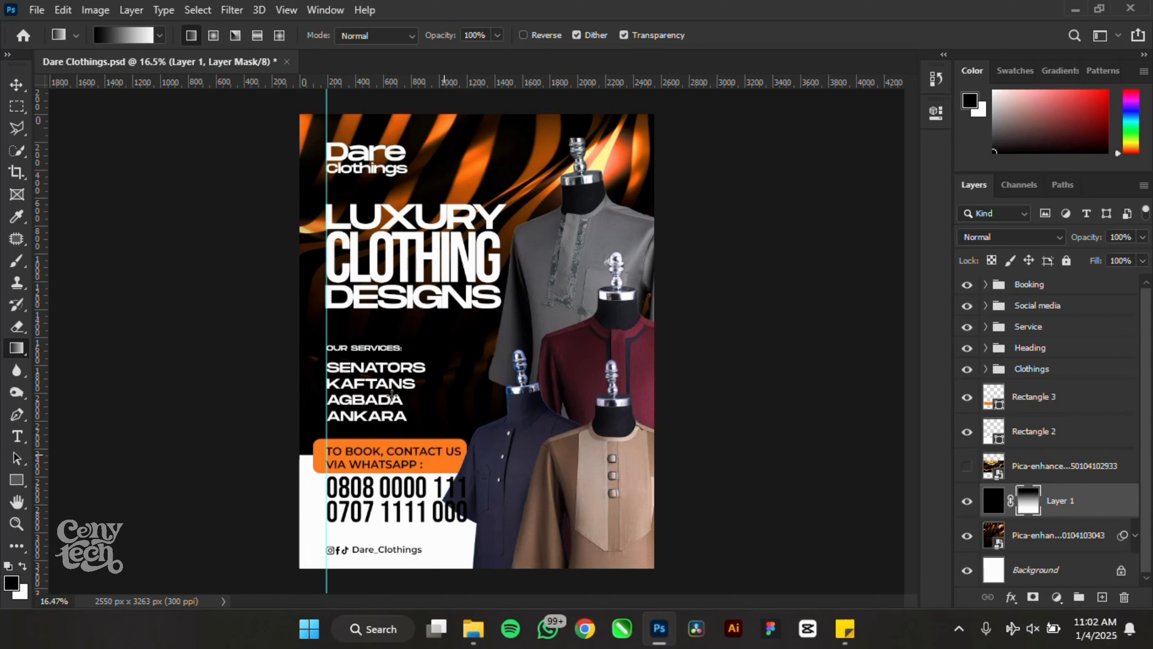
pyautogui.click(16, 85)
pyautogui.click(813, 464)
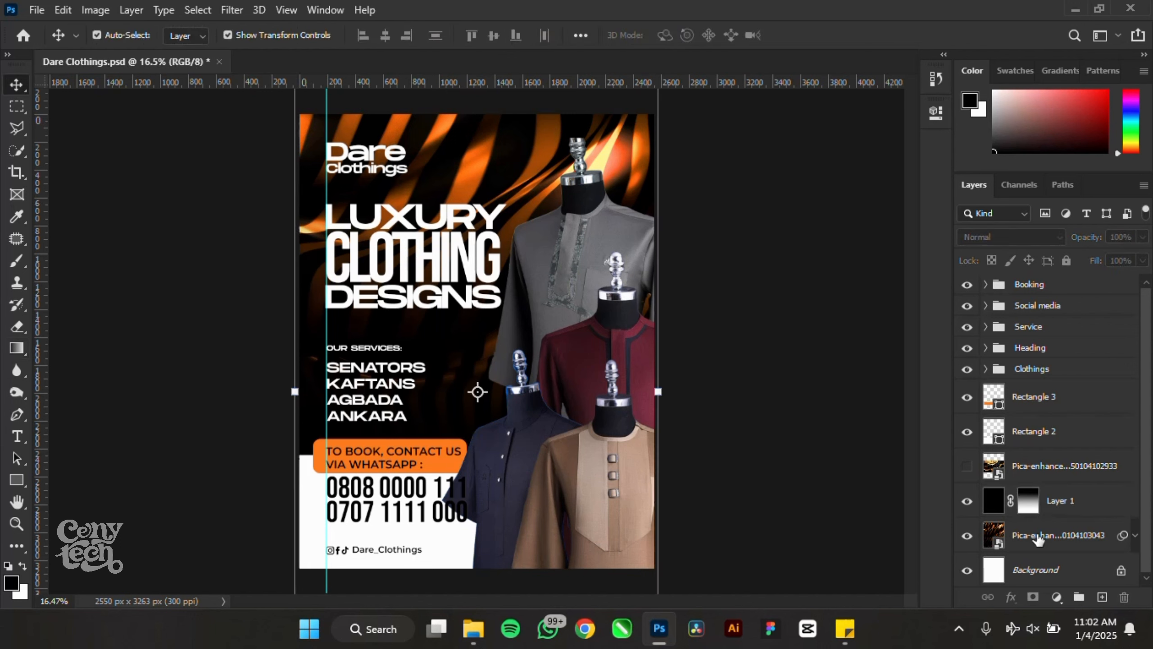
# - Duplicate the background photo, apply a Spin Radial Blur of amount 36, and shift it upward
pyautogui.click(1038, 540)
pyautogui.hotkey('ctrl', 'j')
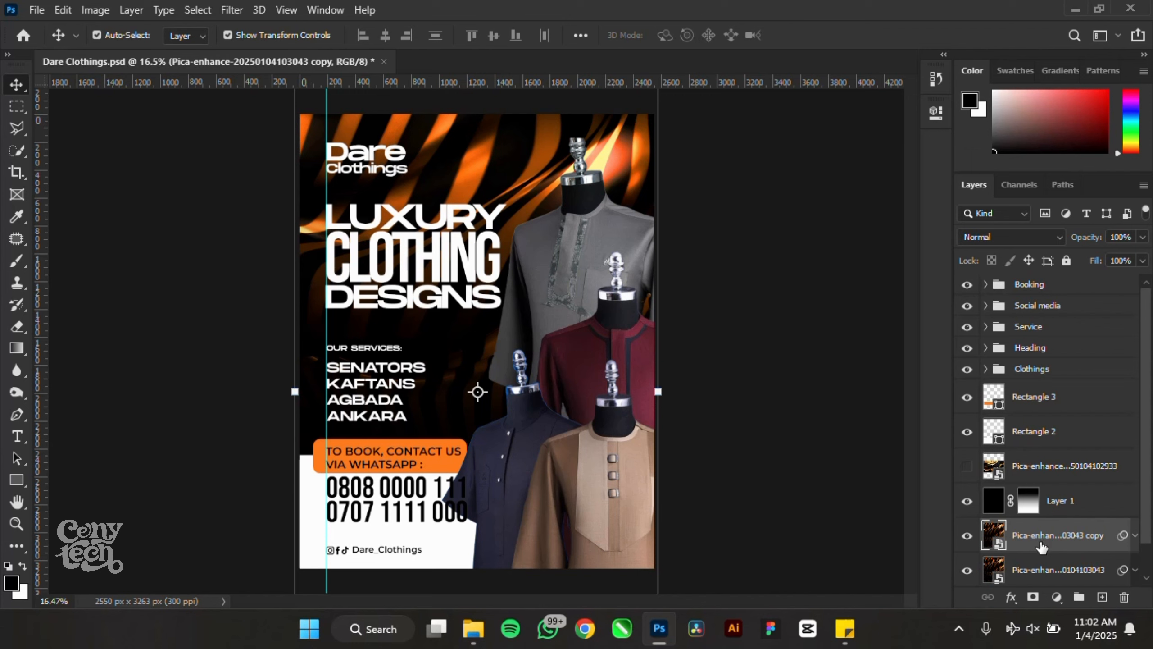
pyautogui.click(229, 10)
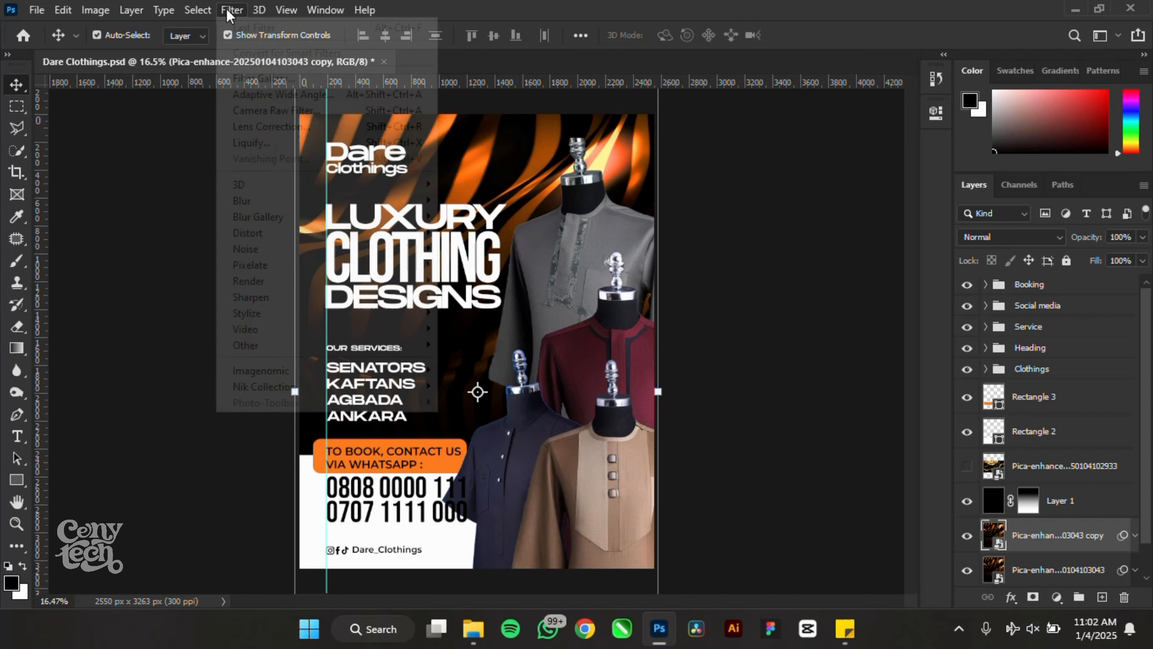
pyautogui.moveTo(399, 210)
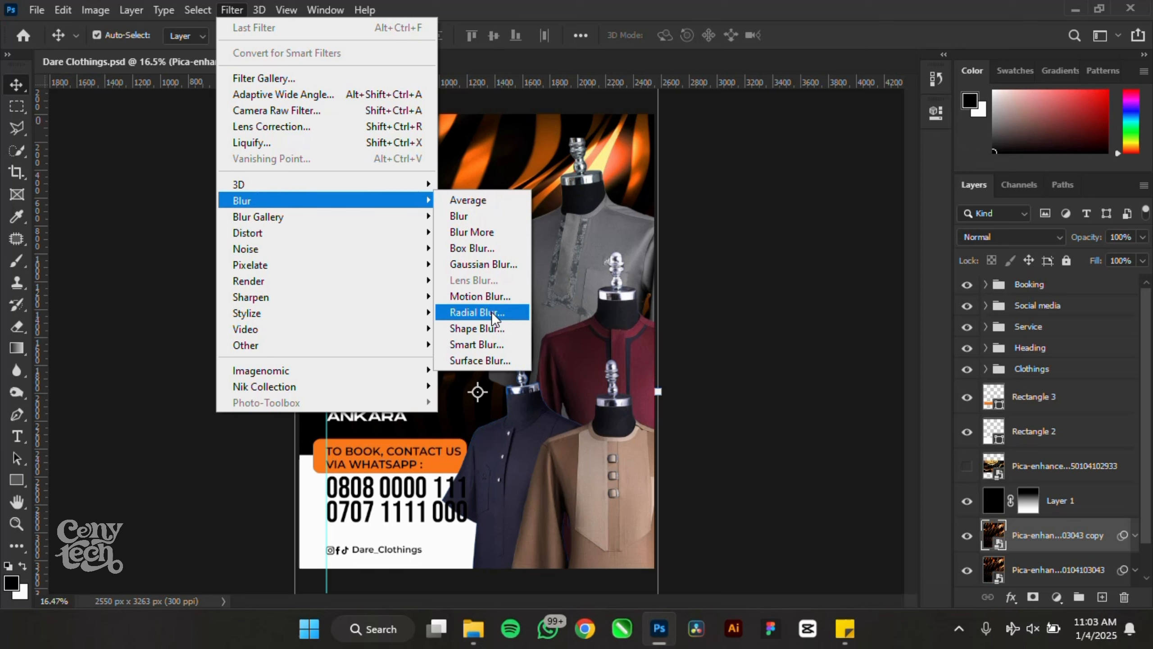
pyautogui.click(479, 313)
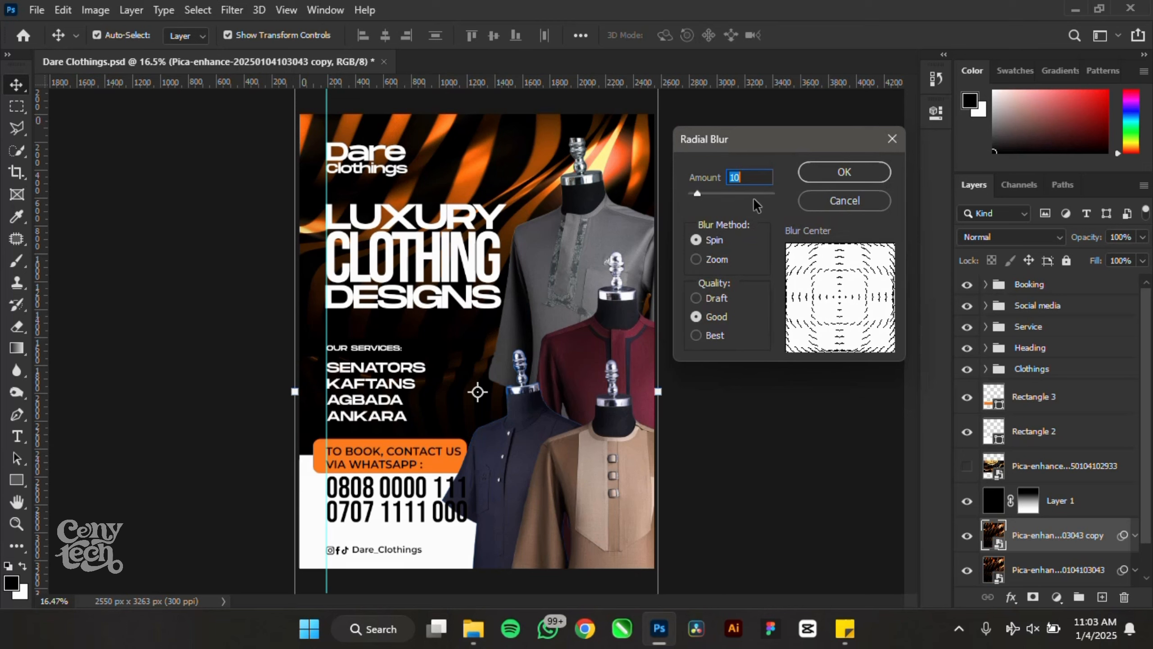
pyautogui.moveTo(708, 194); pyautogui.dragTo(718, 196)
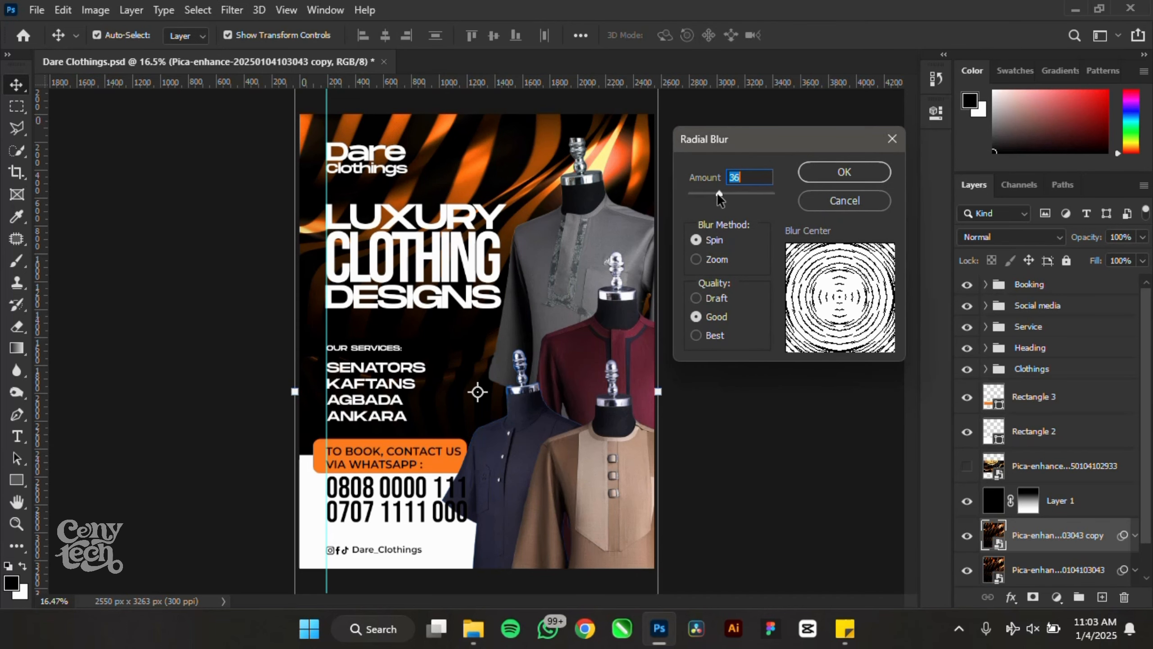
pyautogui.click(845, 173)
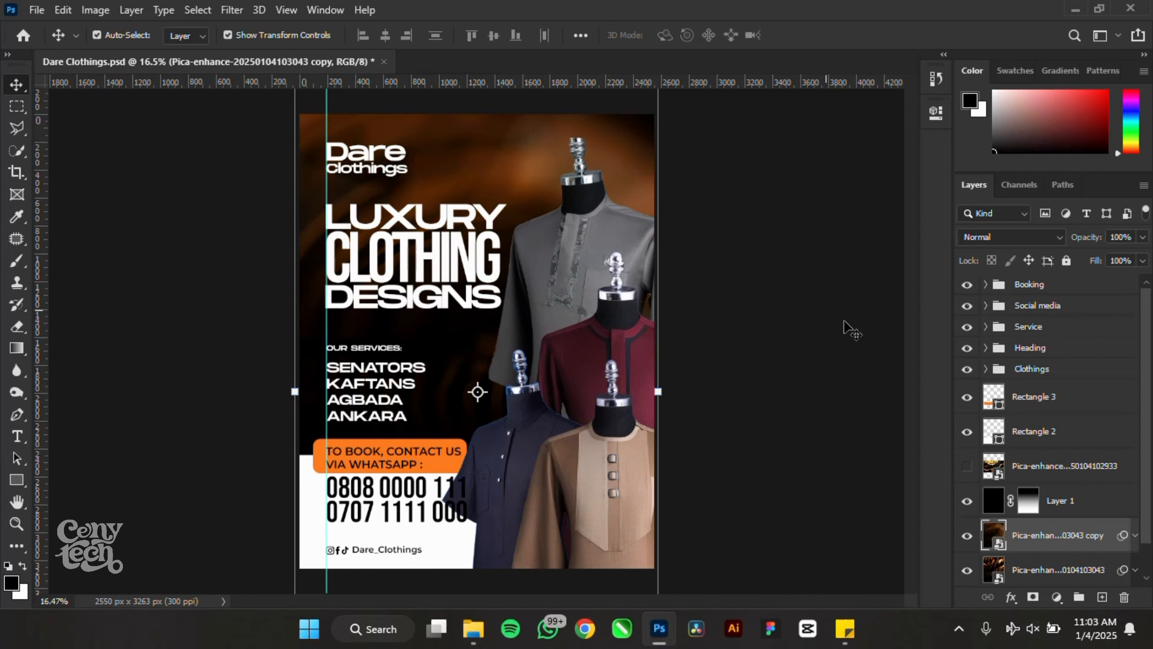
pyautogui.moveTo(523, 179); pyautogui.dragTo(482, 106)
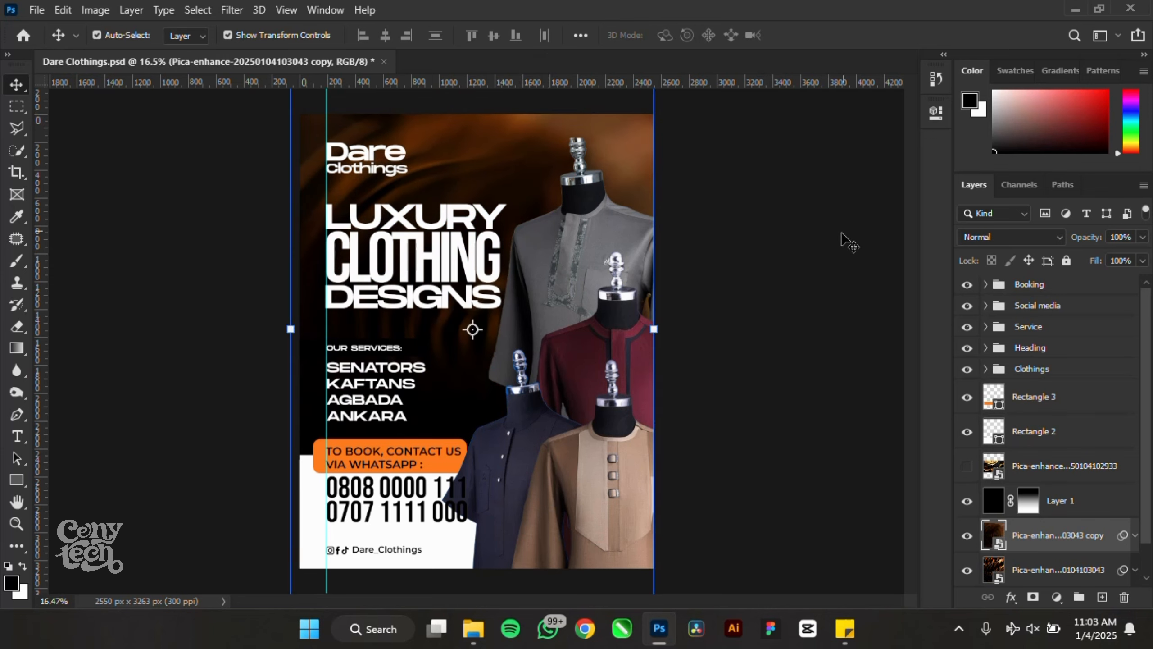
# - Push the blurred copy's saturation to +100 with Hue/Saturation
pyautogui.hotkey('ctrl', 'u')
pyautogui.moveTo(745, 252); pyautogui.dragTo(822, 265)
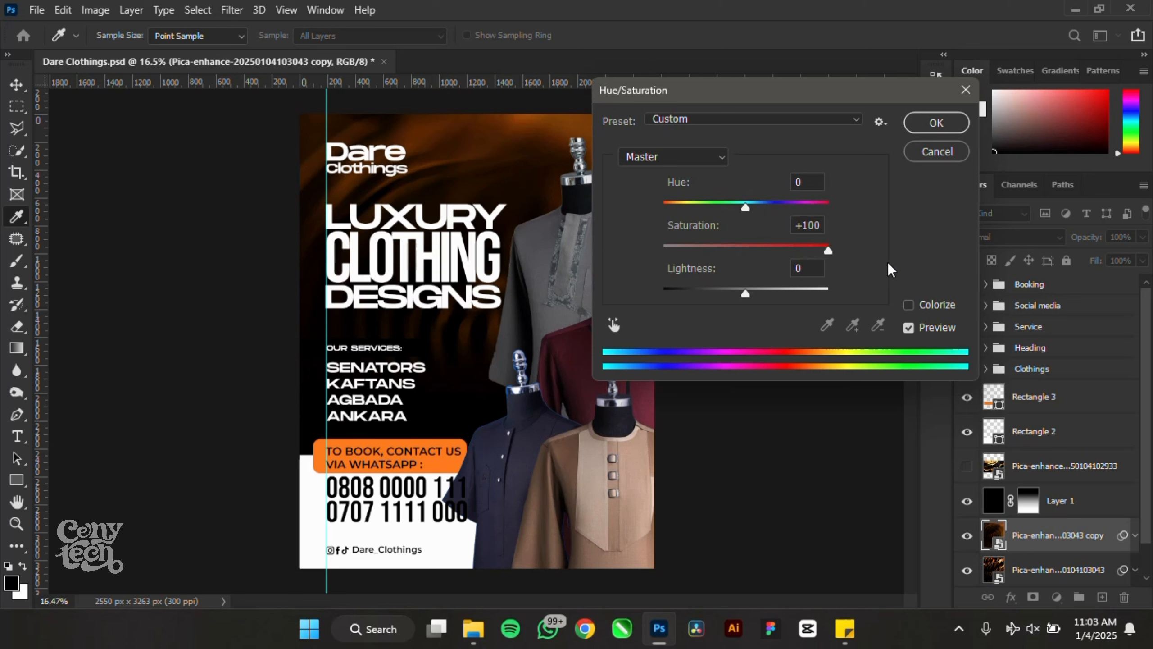
pyautogui.click(936, 122)
# - Set the blurred copy's blend mode to Screen after previewing other modes
pyautogui.click(1018, 237)
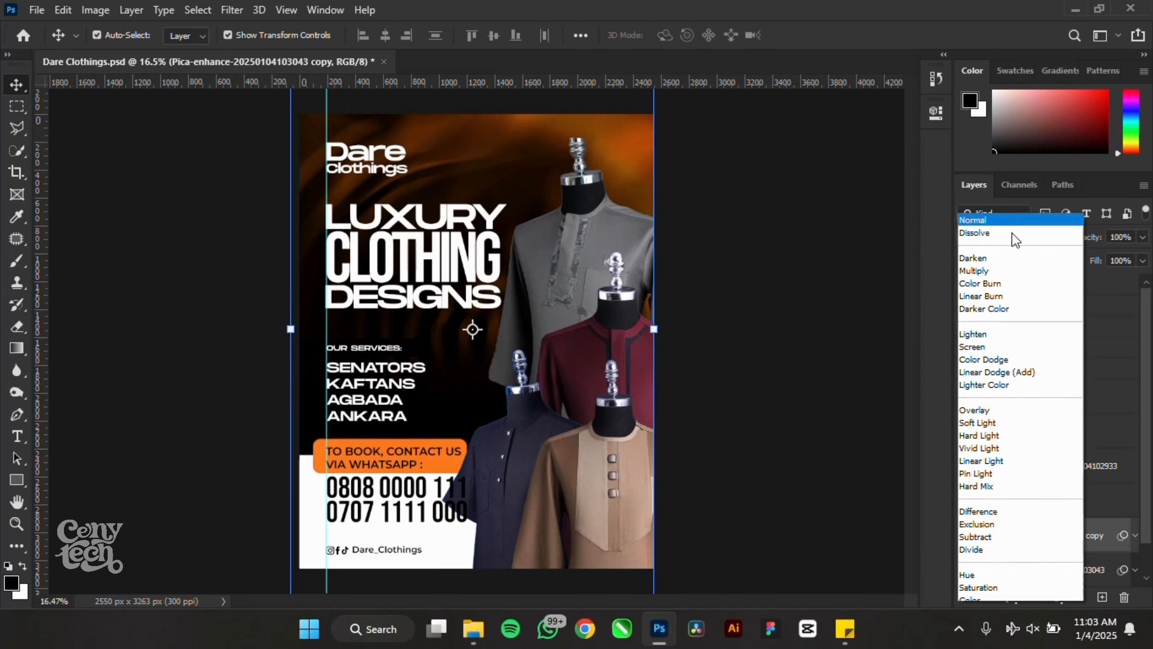
pyautogui.press('Down')
pyautogui.press('Down')
pyautogui.press('Down')
pyautogui.press('Down')
pyautogui.press('Down')
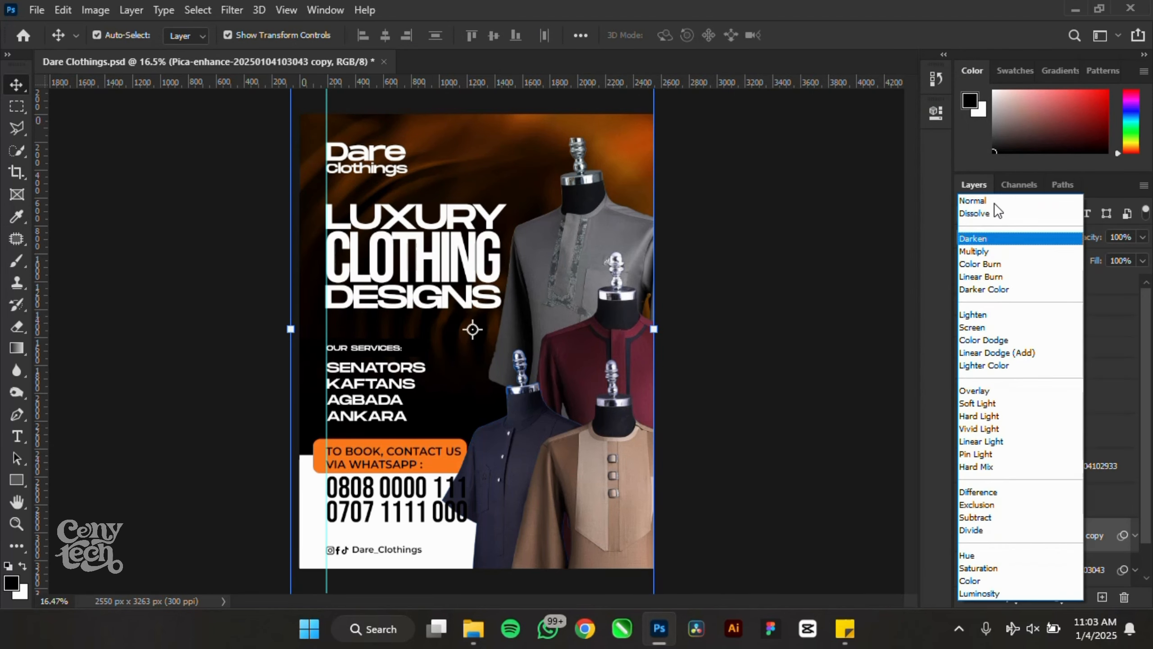
pyautogui.press('Down')
pyautogui.press('Down')
pyautogui.press('Down')
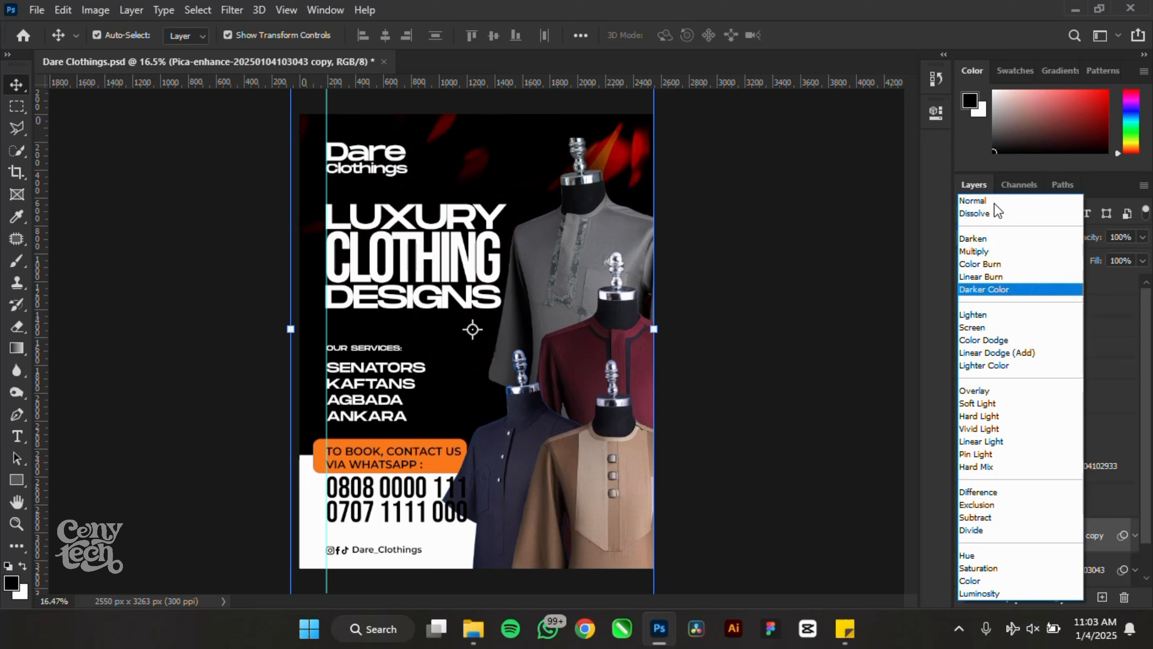
pyautogui.press('Up')
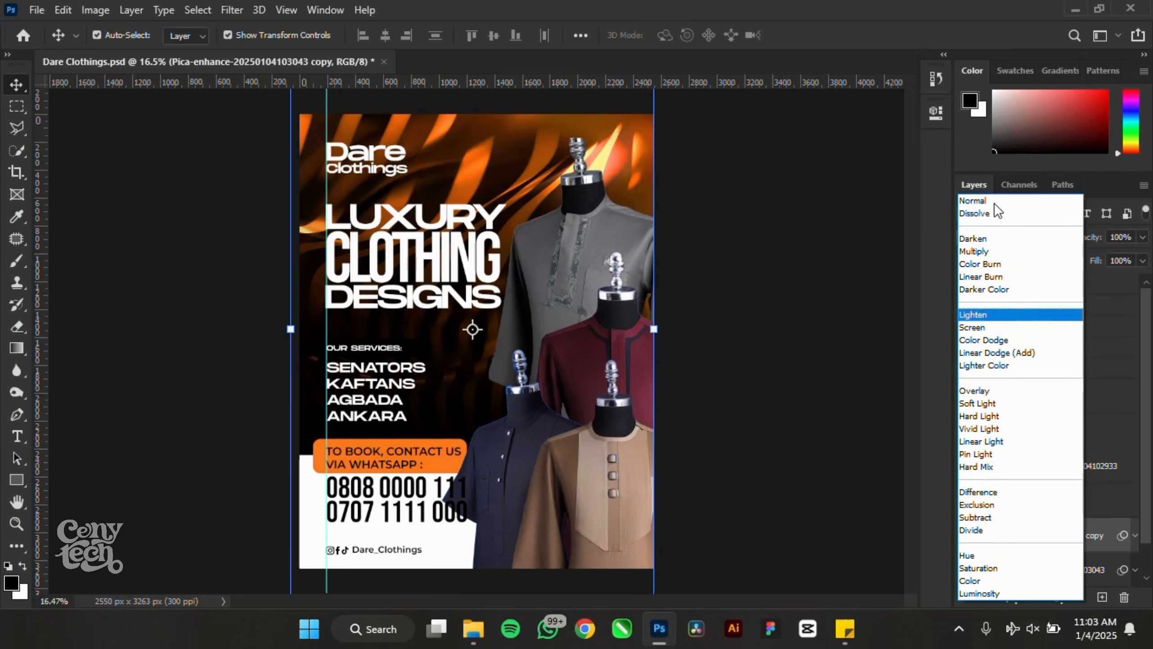
pyautogui.press('Down')
pyautogui.press('Down')
pyautogui.press('Down')
pyautogui.press('Down')
pyautogui.press('Down')
pyautogui.press('Down')
pyautogui.press('Down')
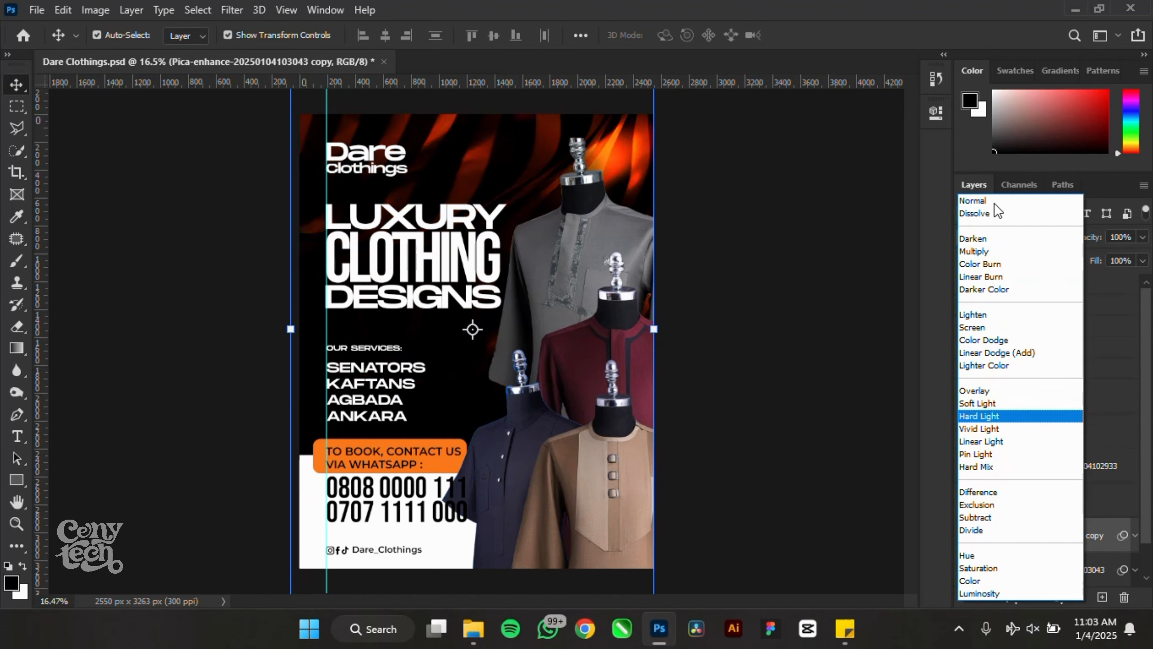
pyautogui.press('Down')
pyautogui.press('Down')
pyautogui.press('Down')
pyautogui.press('Down')
pyautogui.press('Down')
pyautogui.press('Down')
pyautogui.press('Down')
pyautogui.press('Down')
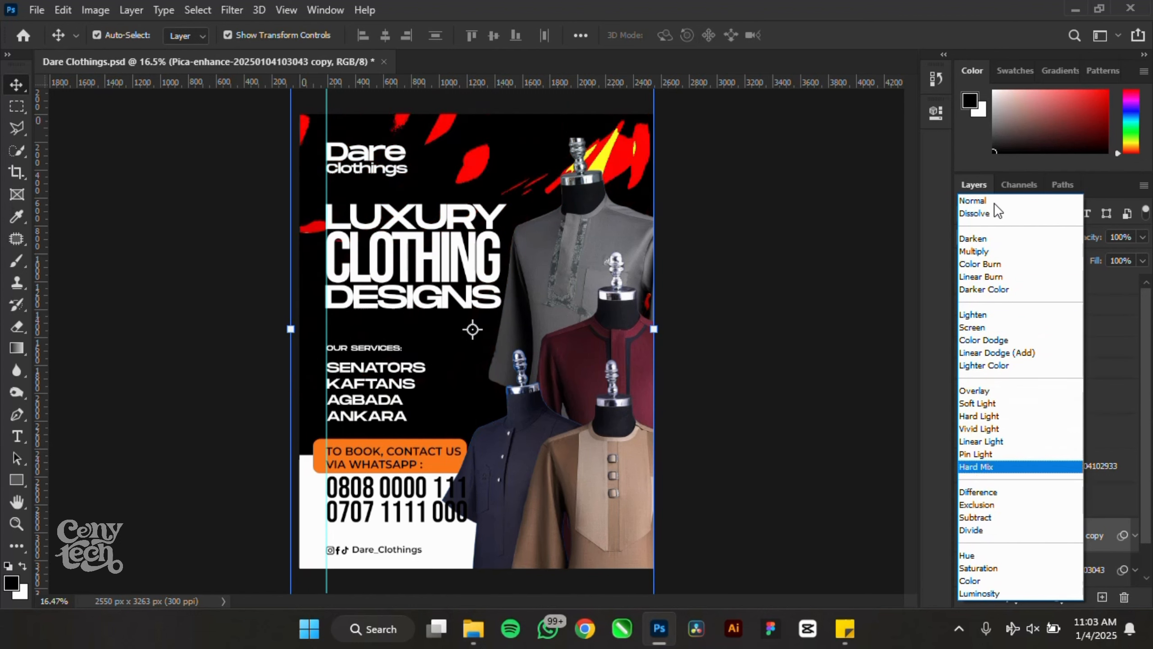
pyautogui.press('Down')
pyautogui.press('Down')
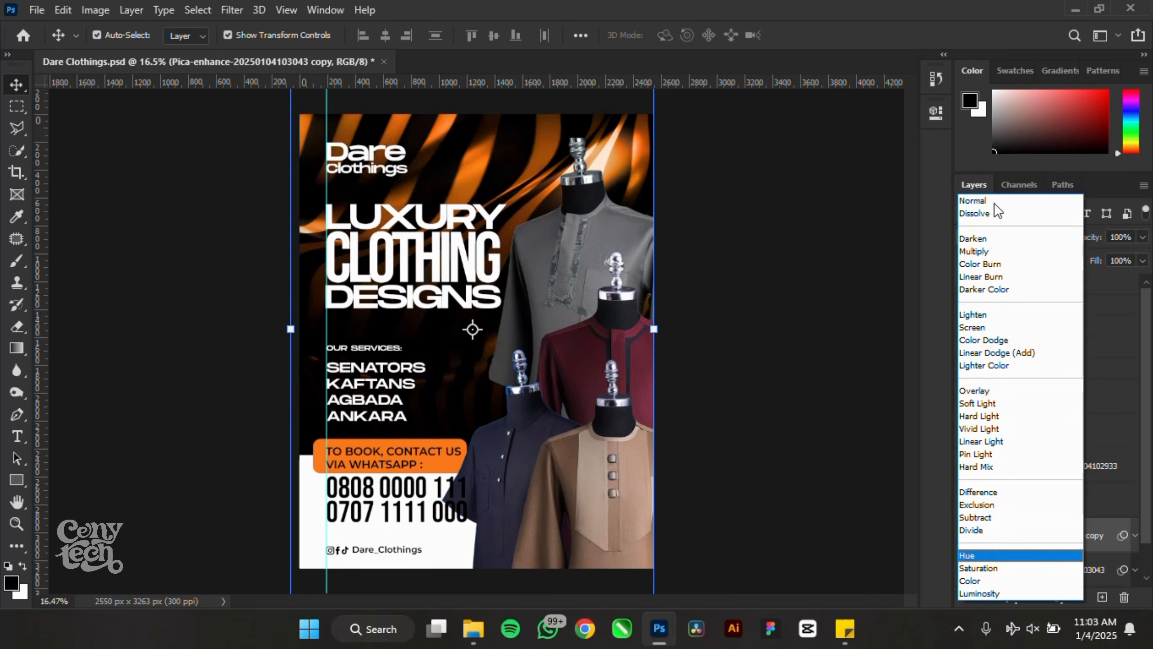
pyautogui.press('Up')
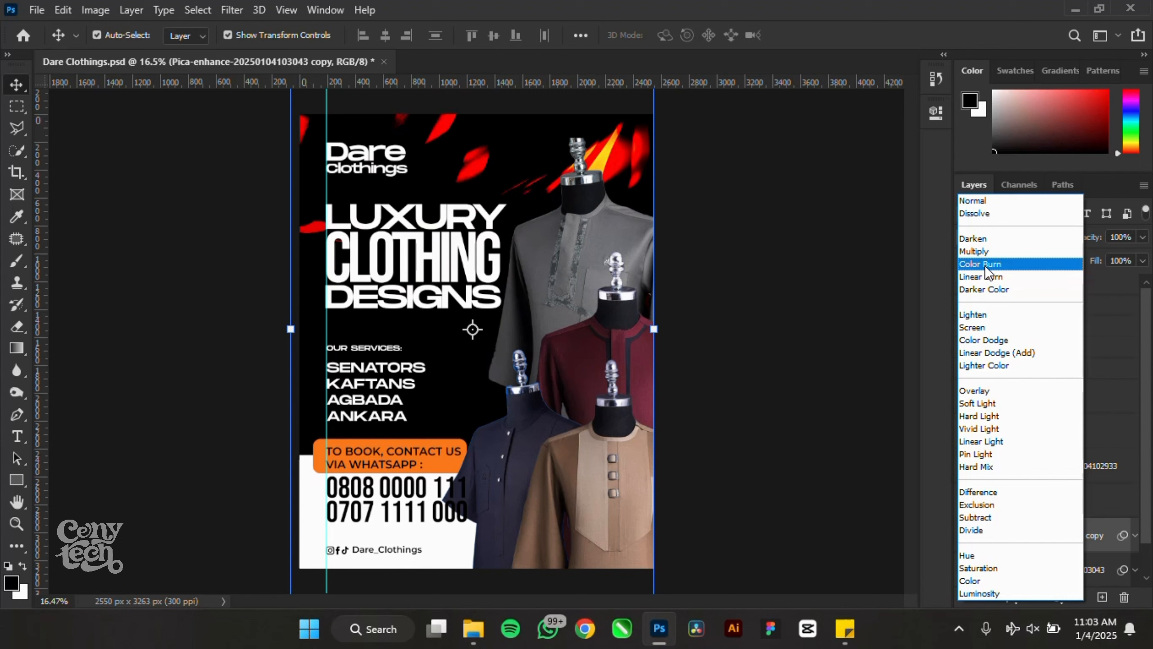
pyautogui.press('Down')
pyautogui.press('Down')
pyautogui.press('Down')
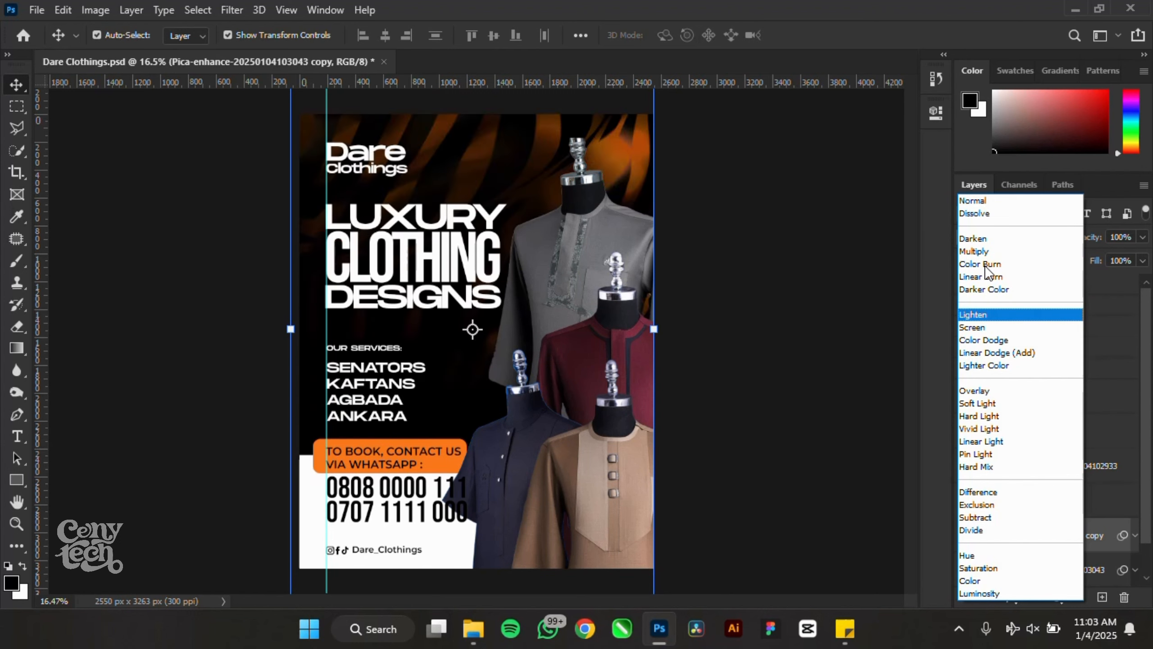
pyautogui.press('Down')
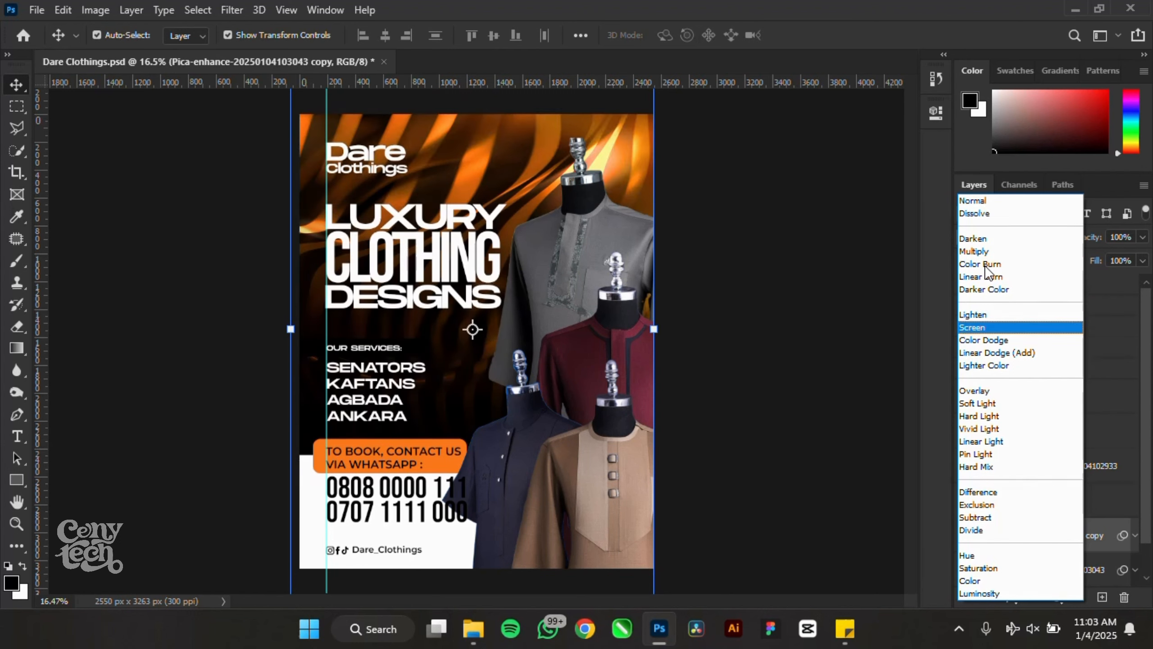
pyautogui.press('Return')
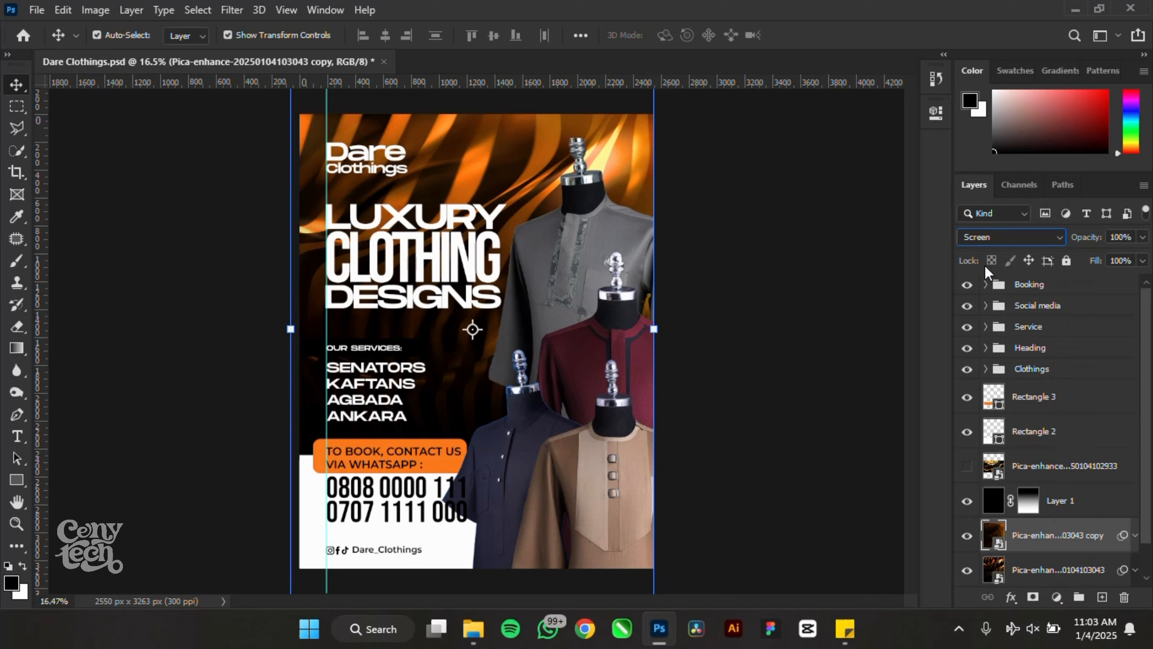
# - Compare the layers' visibility and lower the blurred copy's opacity to 79%
pyautogui.click(969, 540)
pyautogui.click(969, 542)
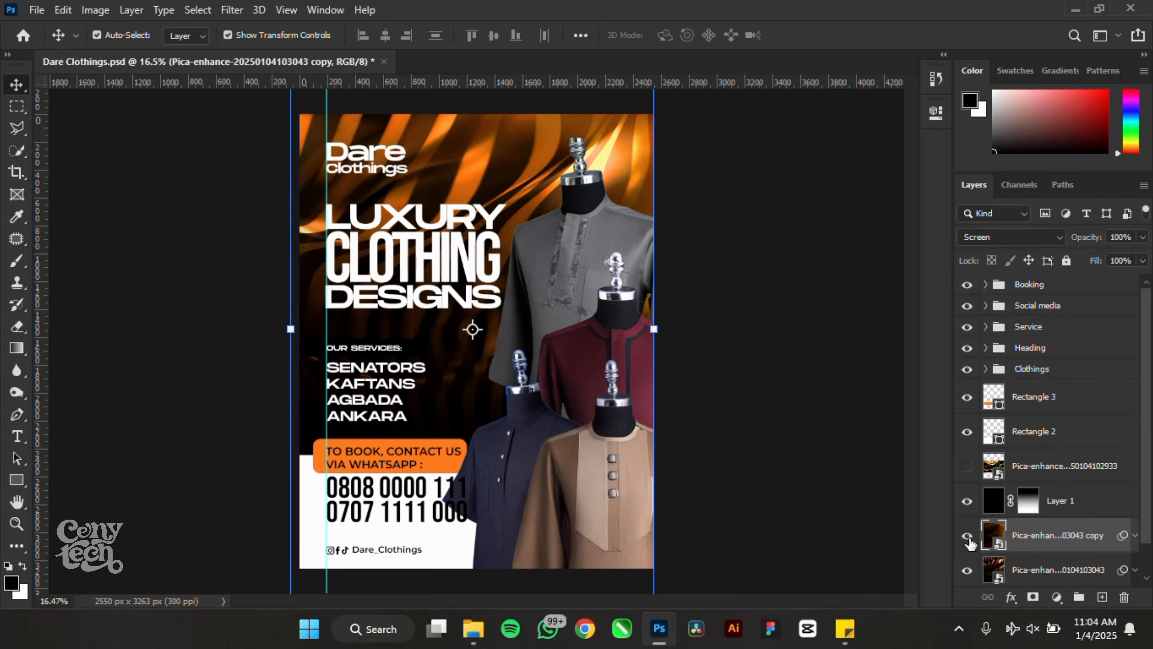
pyautogui.click(968, 541)
pyautogui.click(969, 541)
pyautogui.moveTo(1089, 243); pyautogui.dragTo(1075, 243)
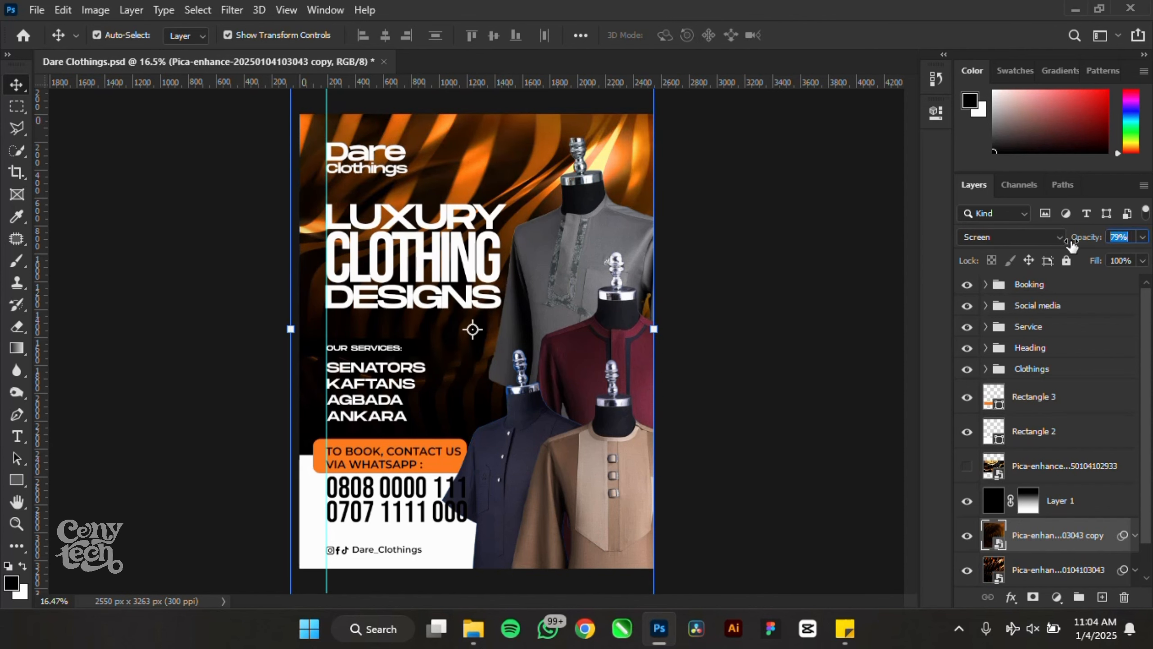
pyautogui.click(761, 302)
# - Save the poster and move the navy shirt up and to the right
pyautogui.scroll(3, 498, 242)
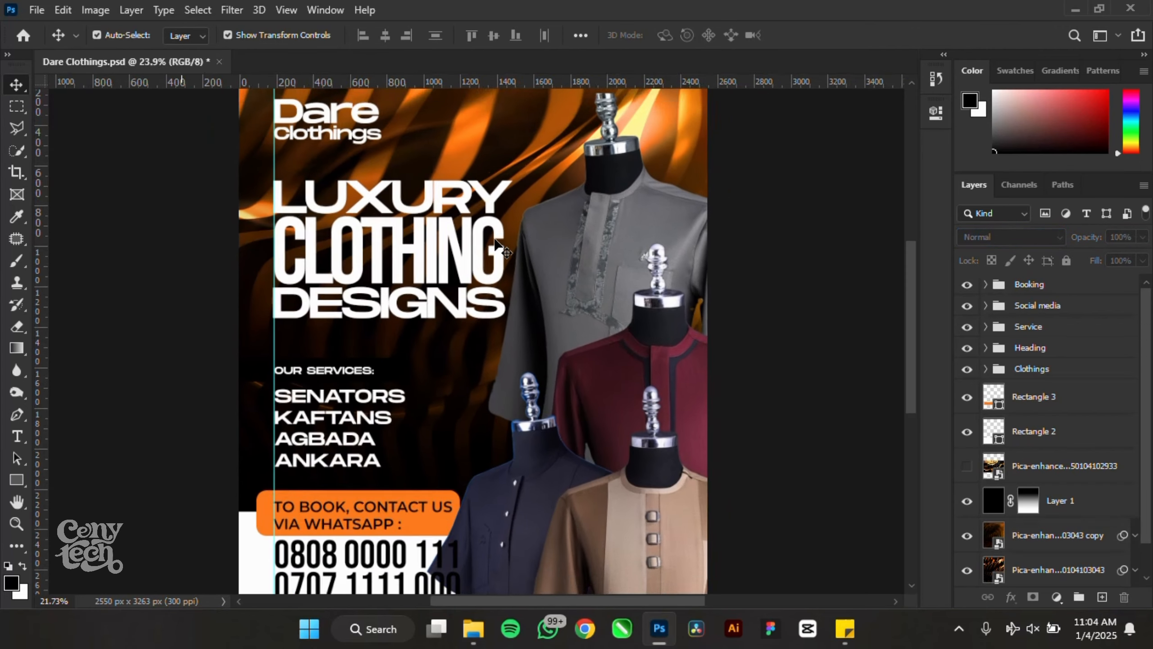
pyautogui.scroll(-3, 516, 226)
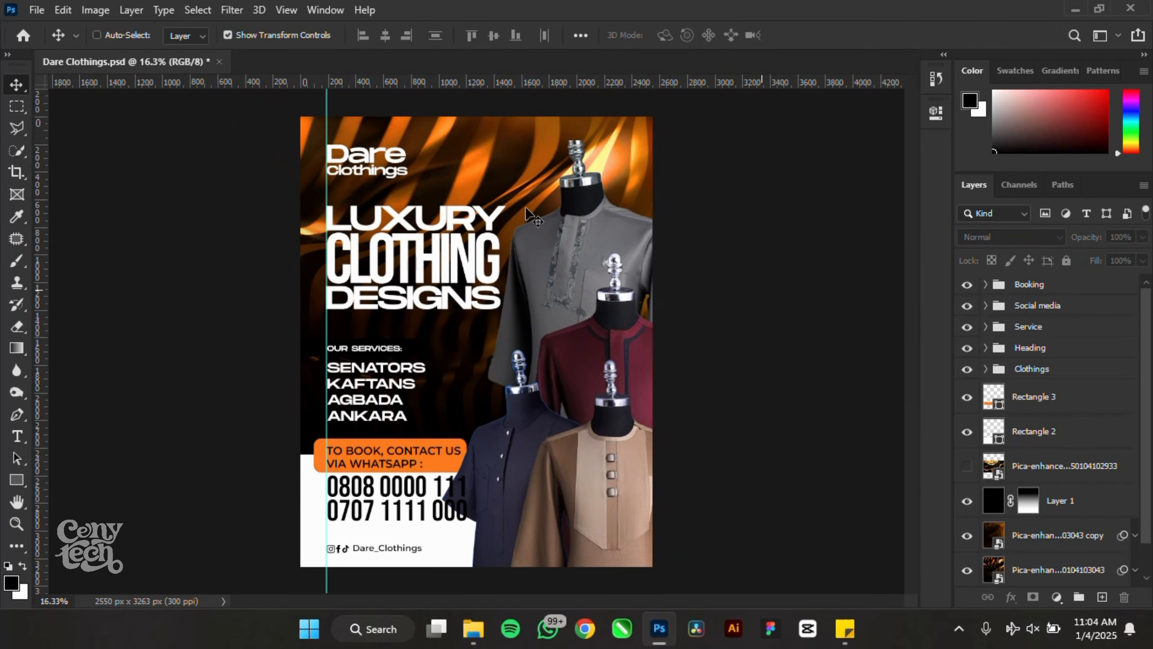
pyautogui.hotkey('ctrl', 's')
pyautogui.moveTo(519, 418); pyautogui.dragTo(532, 387)
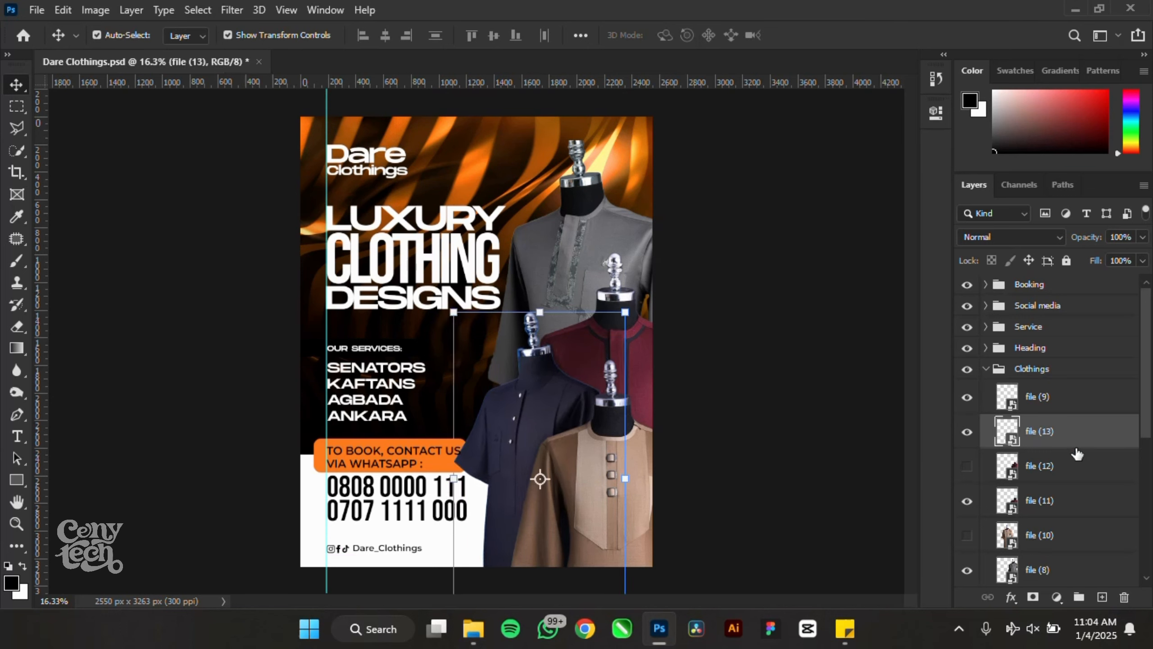
# - Stack Rectangle 3 above the Clothings group in the Layers panel
pyautogui.click(986, 369)
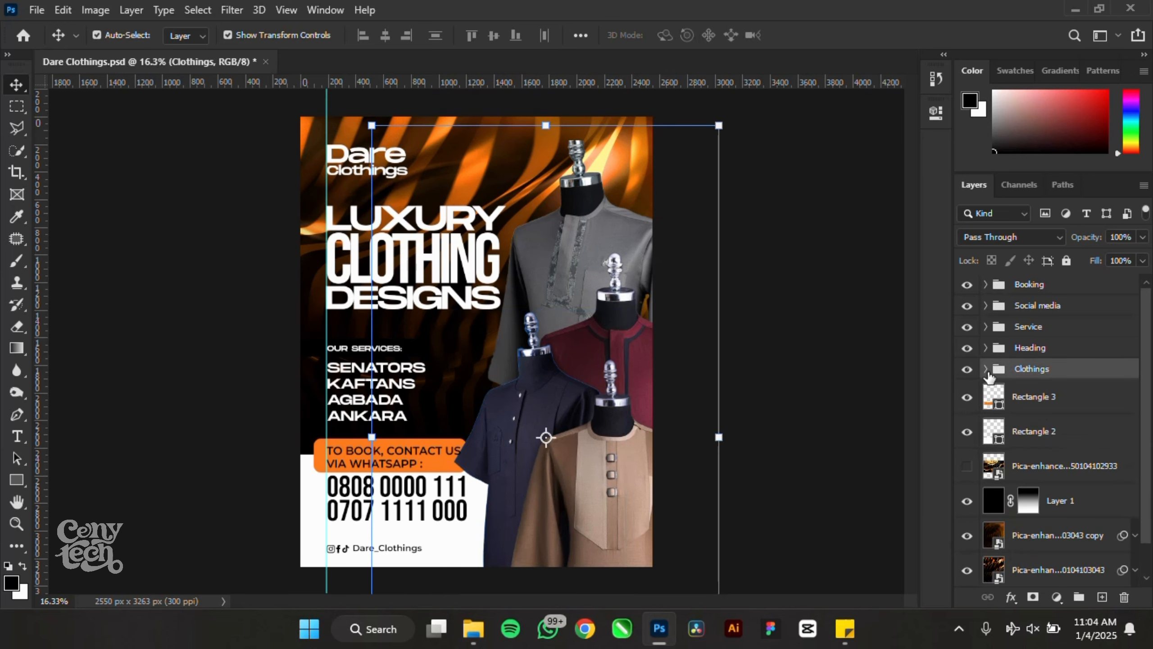
pyautogui.click(1030, 399)
pyautogui.moveTo(1033, 397); pyautogui.dragTo(1017, 363)
pyautogui.click(740, 461)
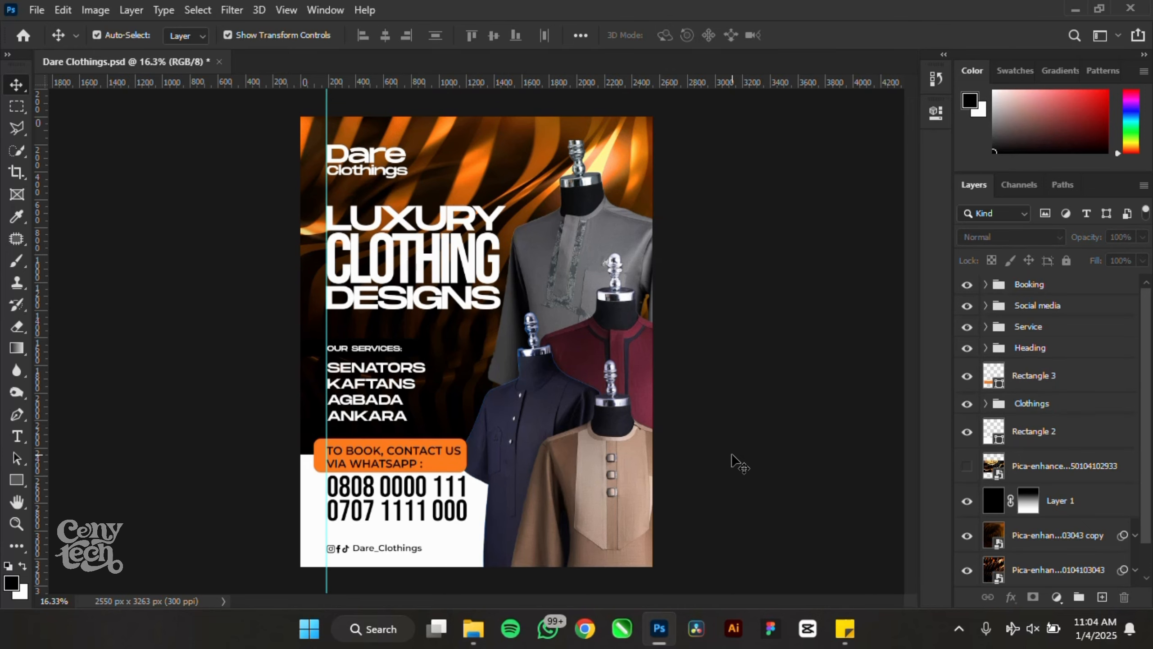
# - Nudge the phone numbers slightly lower on the poster
pyautogui.scroll(2, 383, 518)
pyautogui.scroll(1, 380, 510)
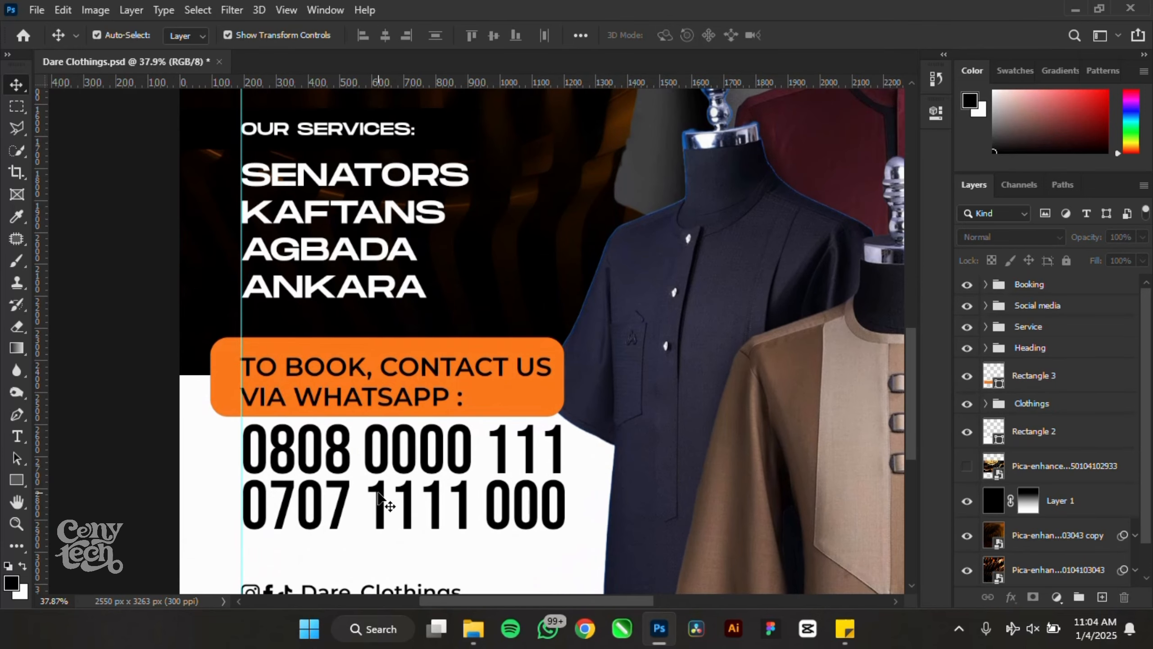
pyautogui.moveTo(381, 494); pyautogui.dragTo(381, 502)
pyautogui.scroll(-2, 423, 461)
pyautogui.scroll(-2, 423, 461)
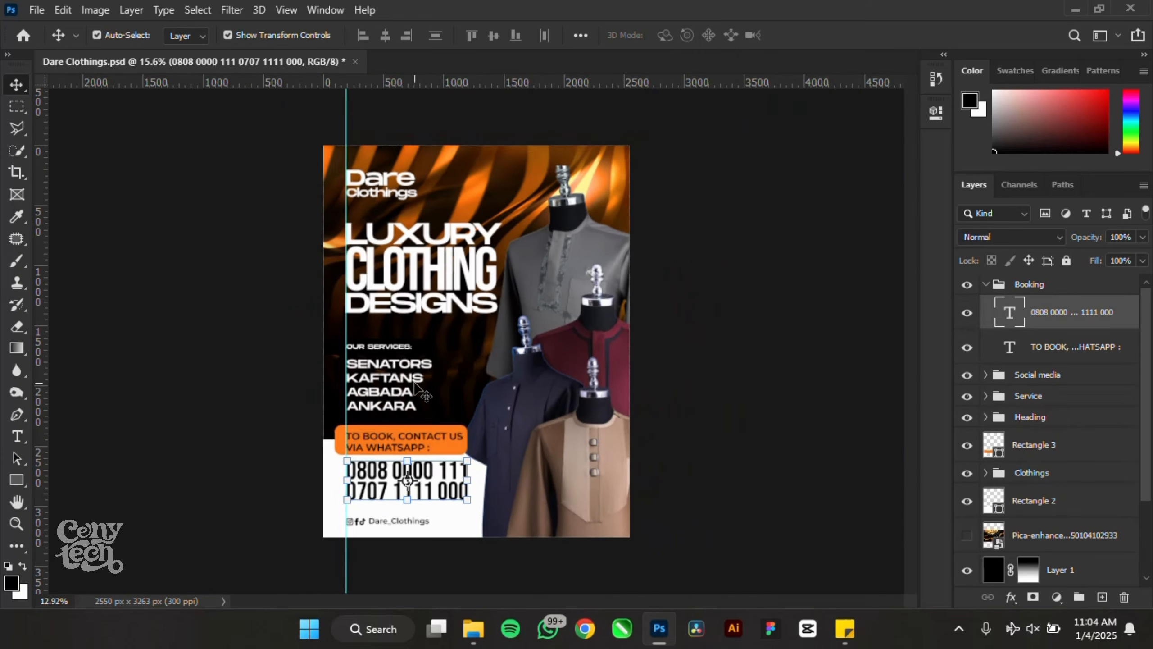
pyautogui.scroll(3, 356, 113)
pyautogui.scroll(2, 354, 108)
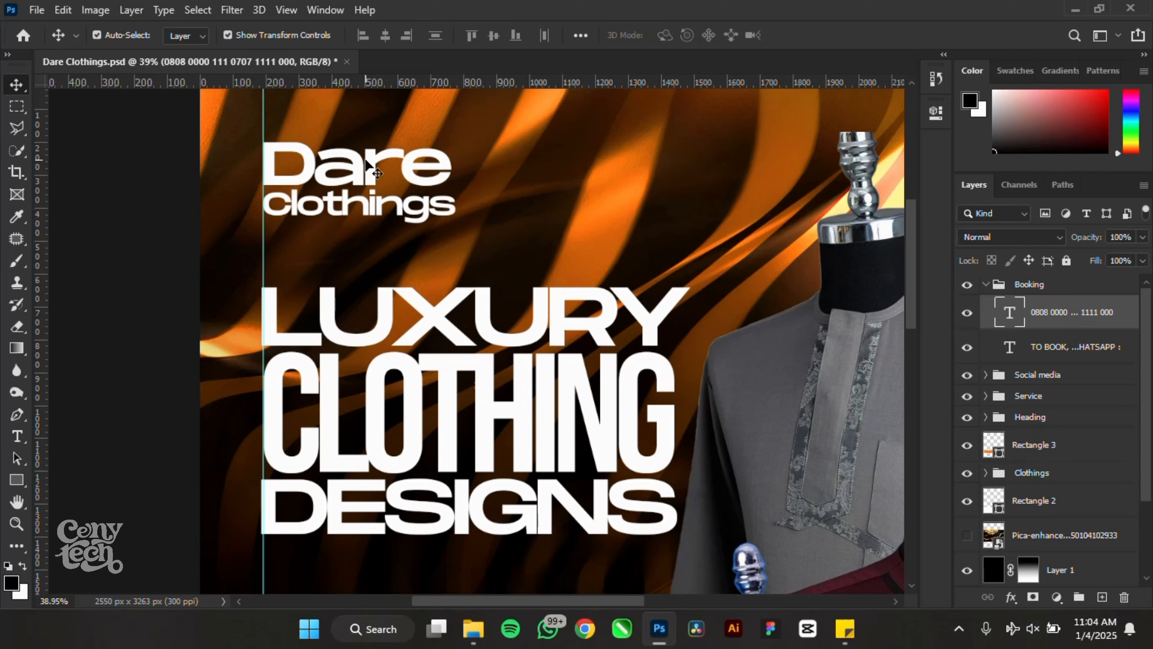
# - Recolour the Clothings text to orange ff9226 sampled from the background streaks
pyautogui.click(352, 177)
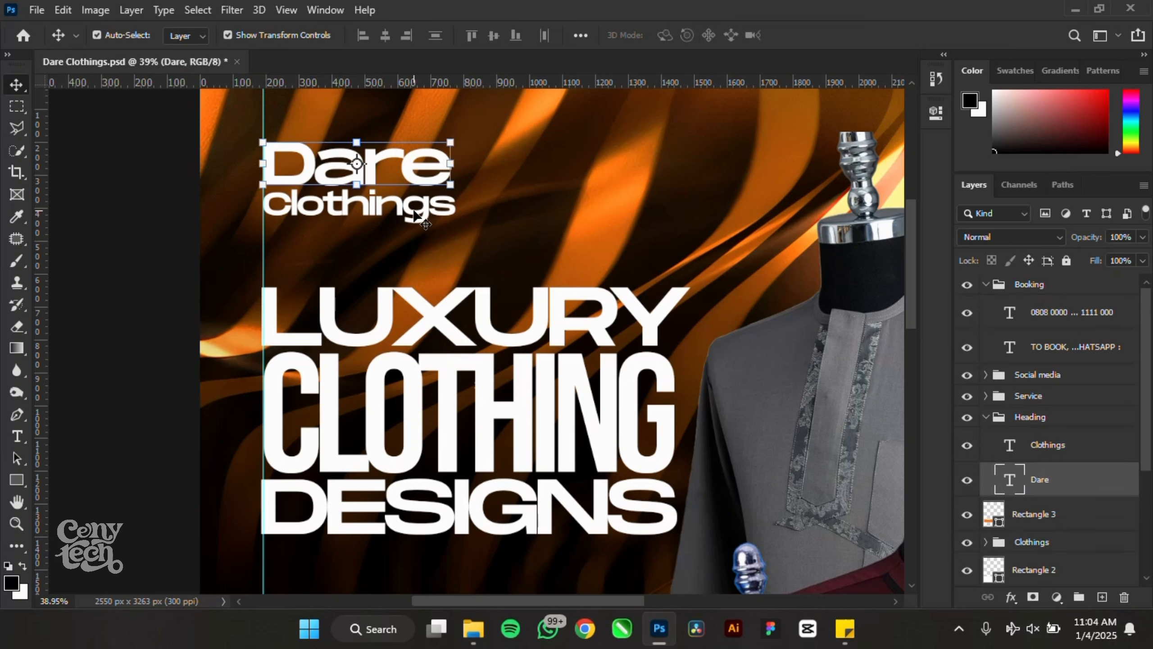
pyautogui.click(415, 216)
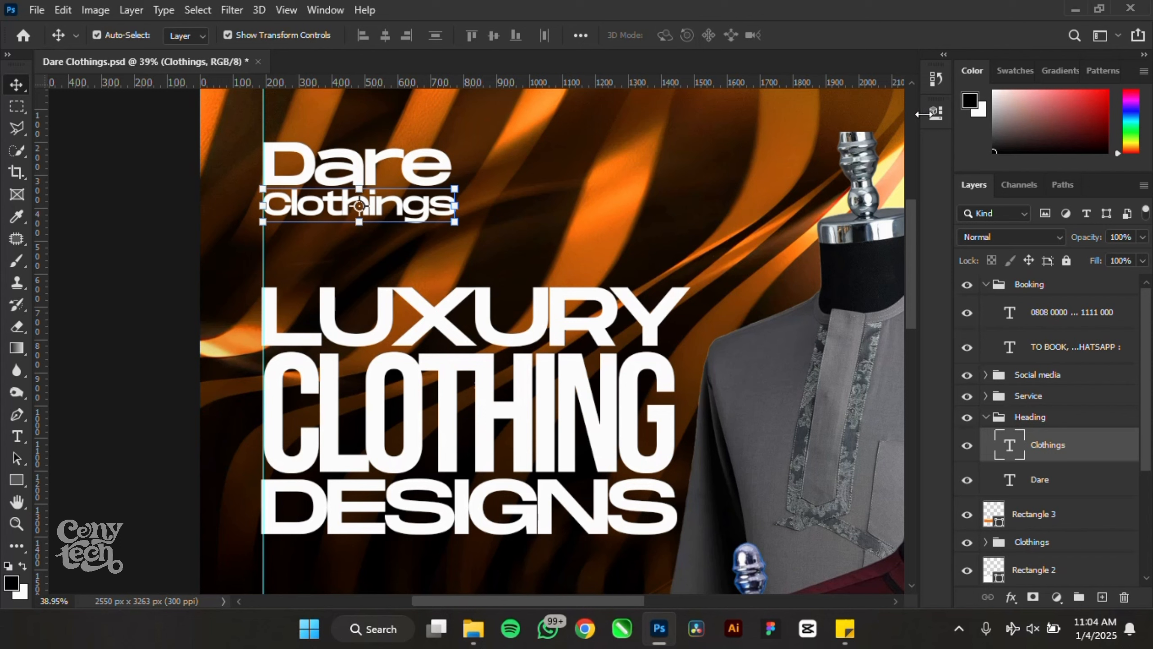
pyautogui.click(934, 113)
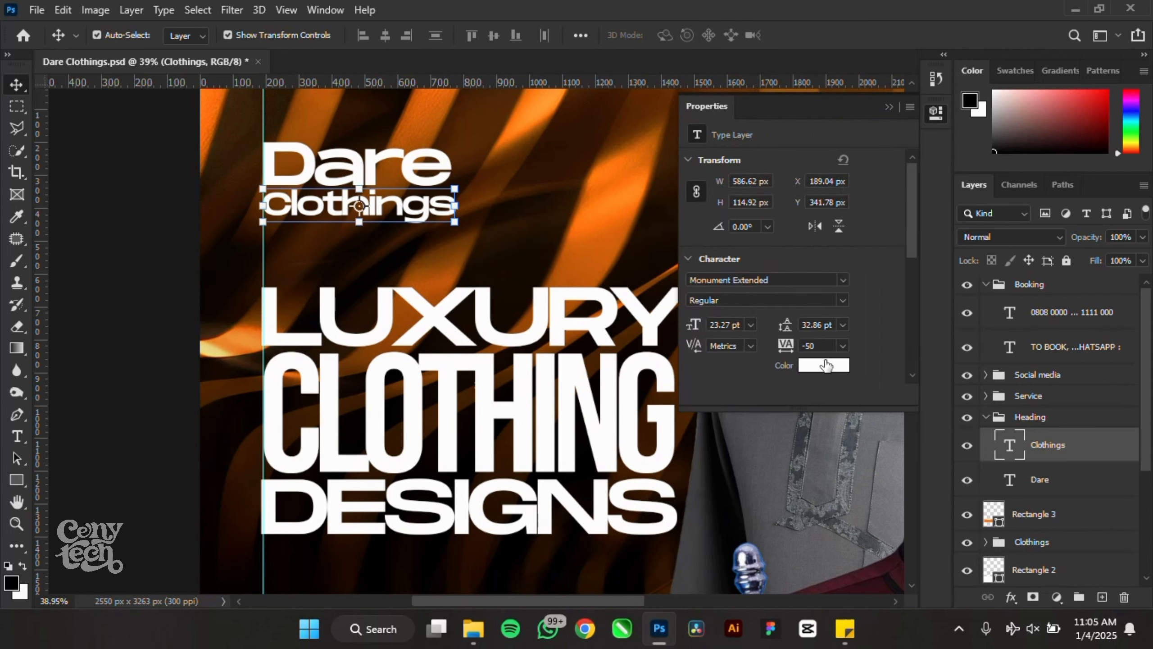
pyautogui.click(825, 365)
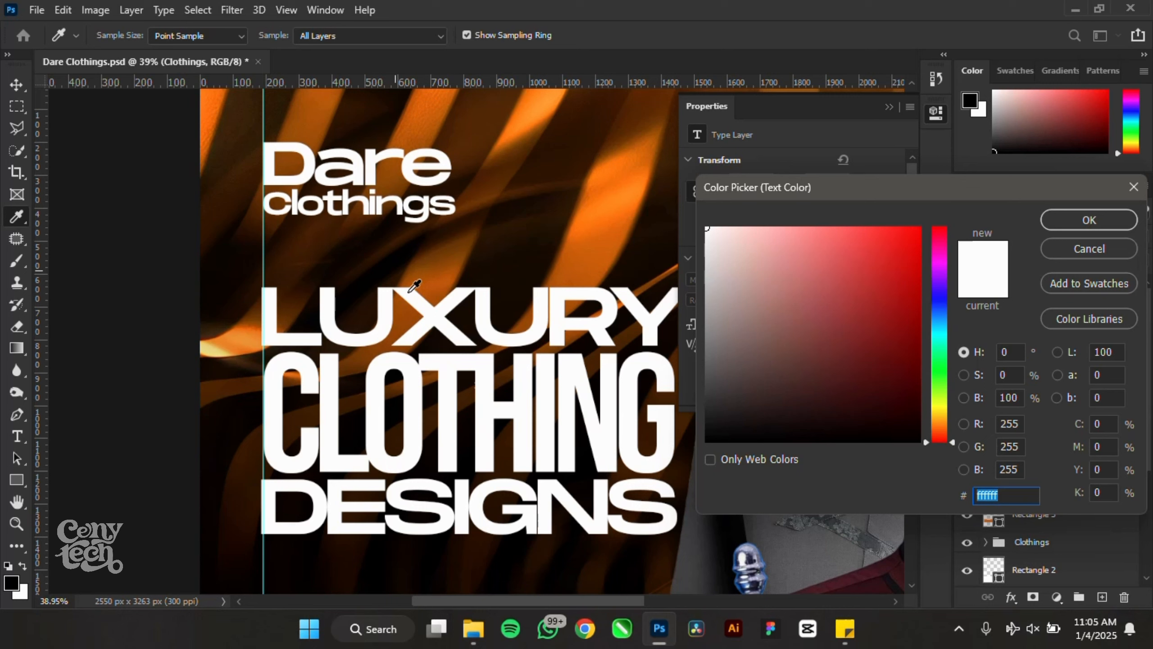
pyautogui.click(527, 114)
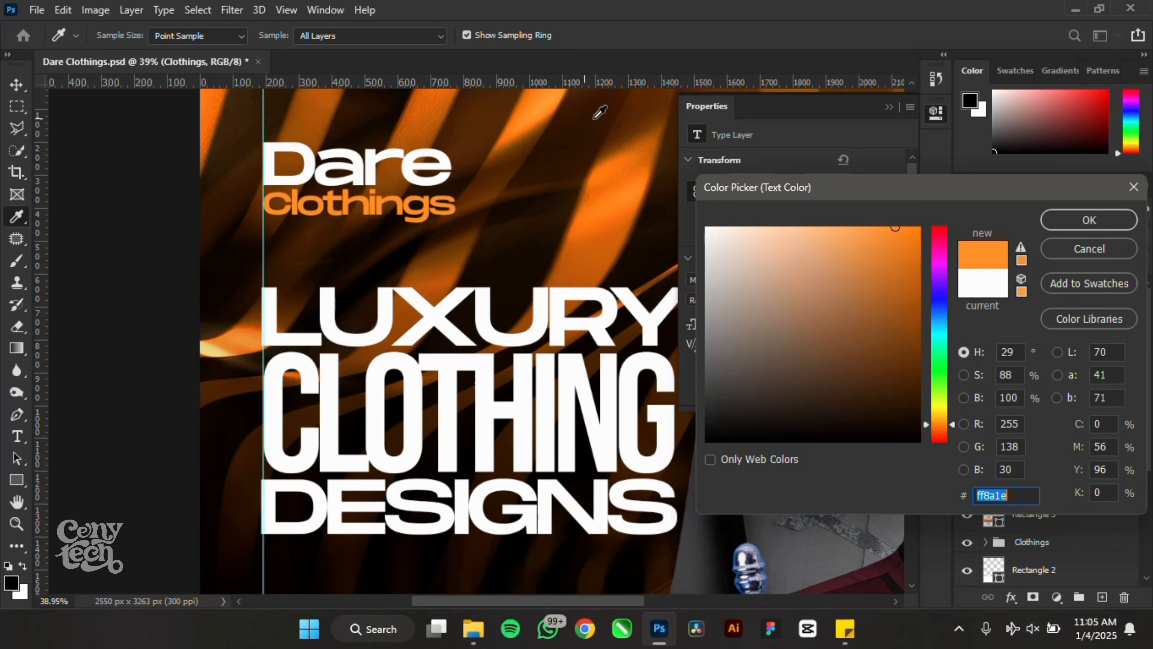
pyautogui.click(537, 108)
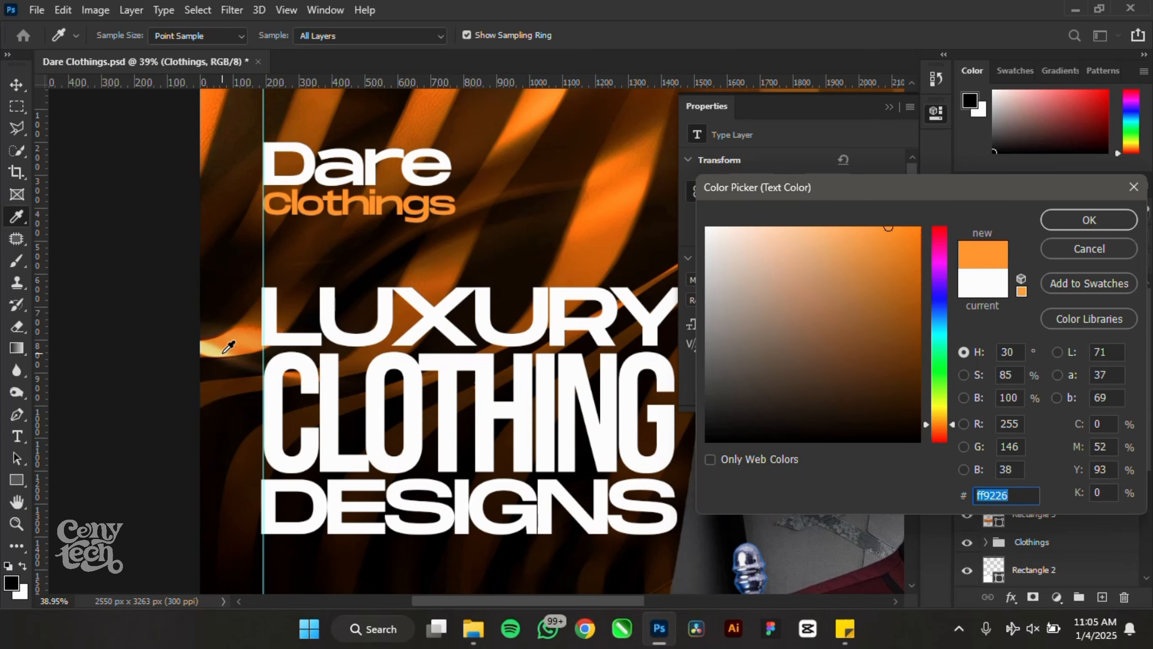
pyautogui.click(1084, 219)
pyautogui.click(888, 107)
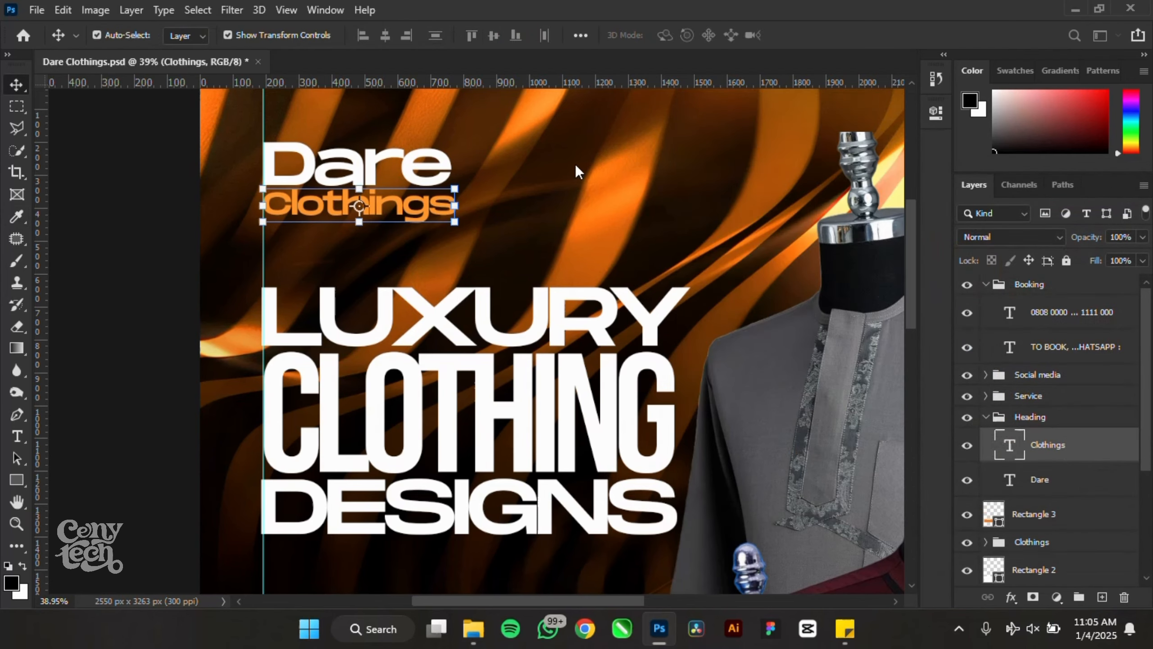
pyautogui.scroll(-3, 555, 176)
pyautogui.scroll(-2, 561, 183)
pyautogui.scroll(5, 454, 241)
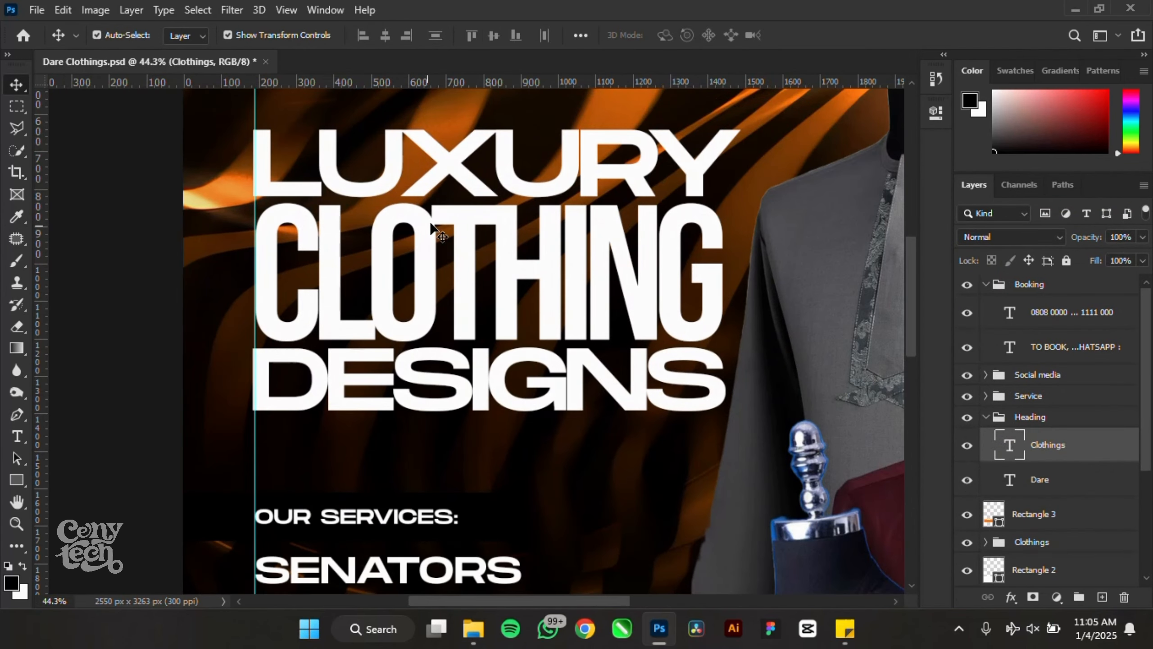
# - Give the CLOTHING layer a Gradient Overlay style using the Oranges Orange_05 preset
pyautogui.click(459, 235)
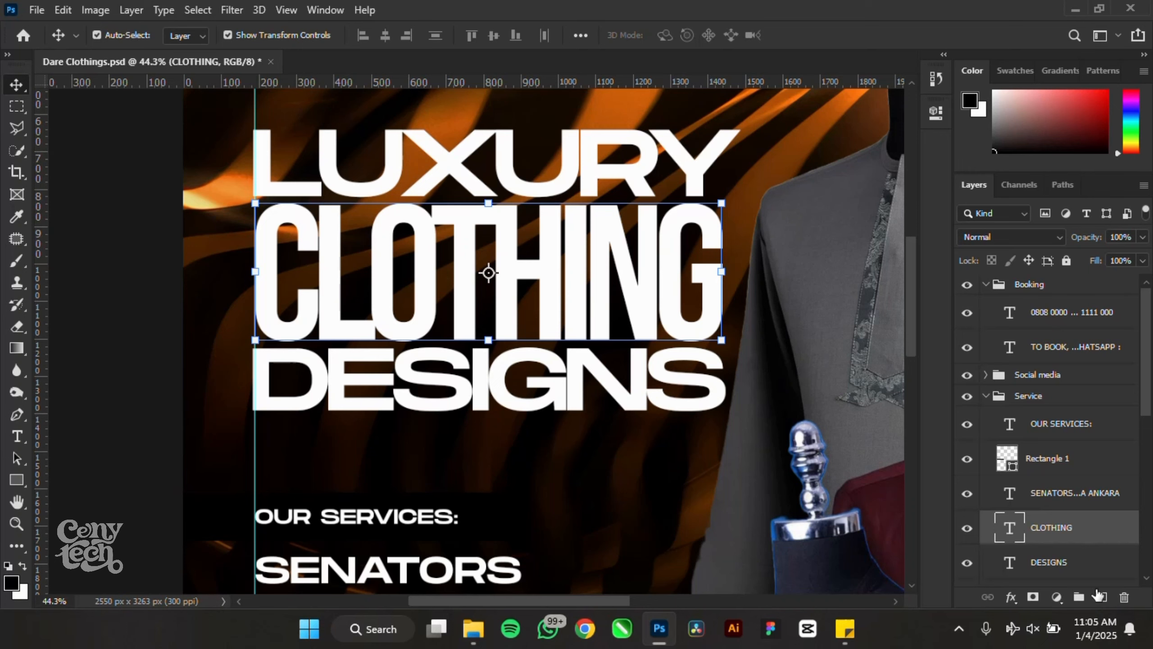
pyautogui.doubleClick(1124, 531)
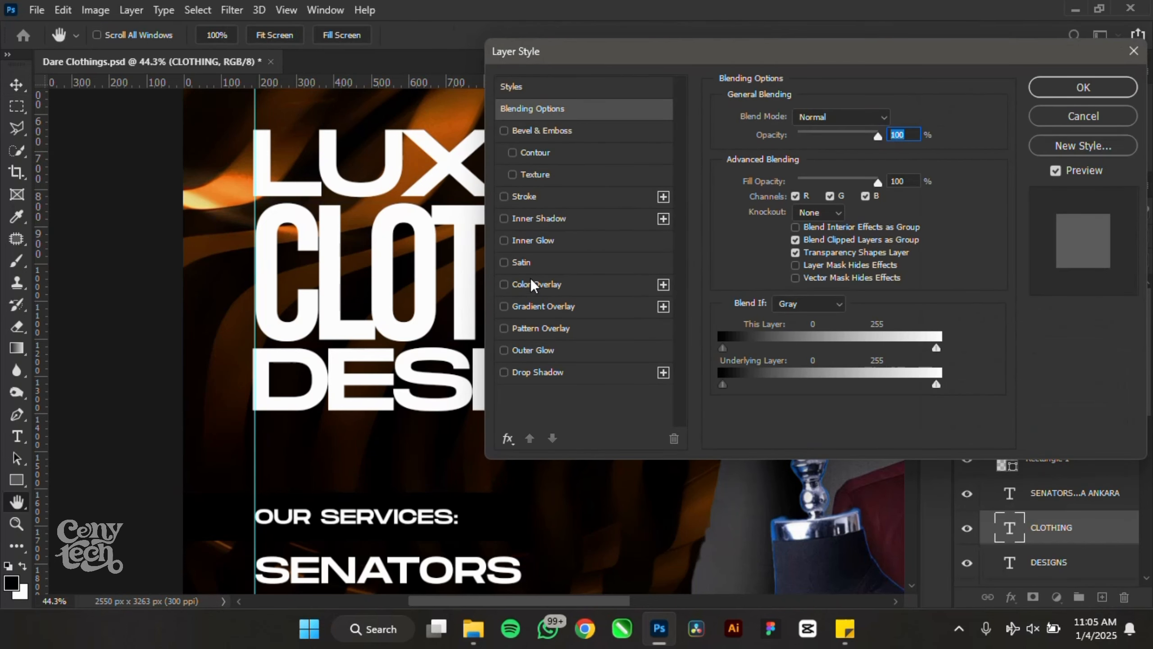
pyautogui.click(551, 310)
pyautogui.click(805, 156)
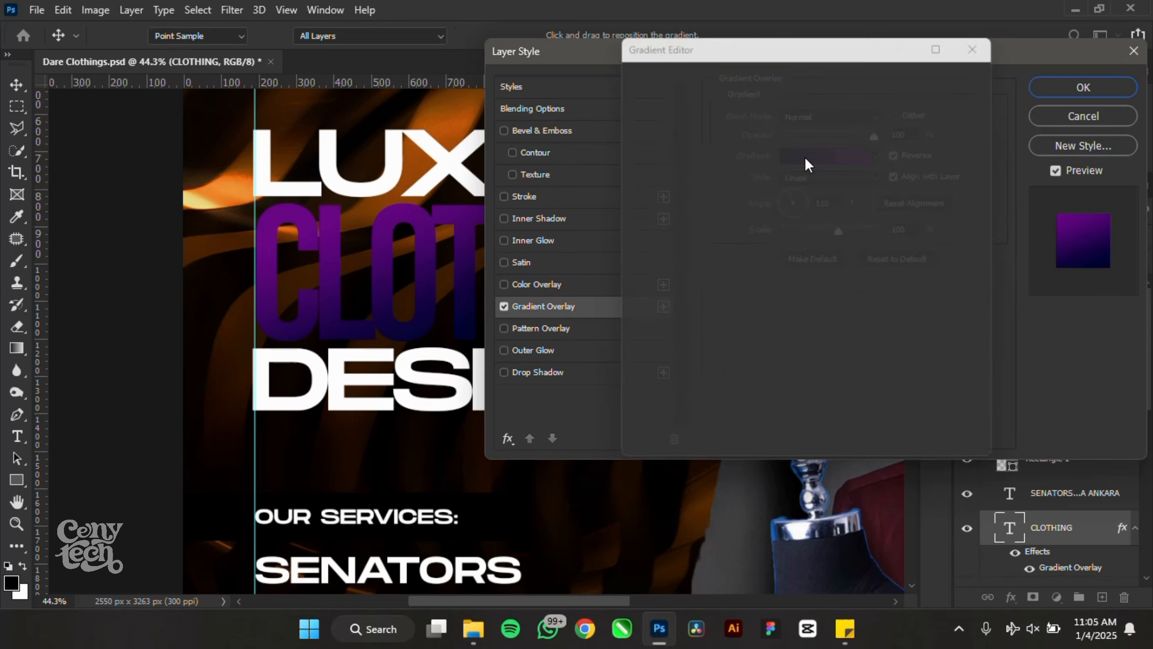
pyautogui.click(643, 192)
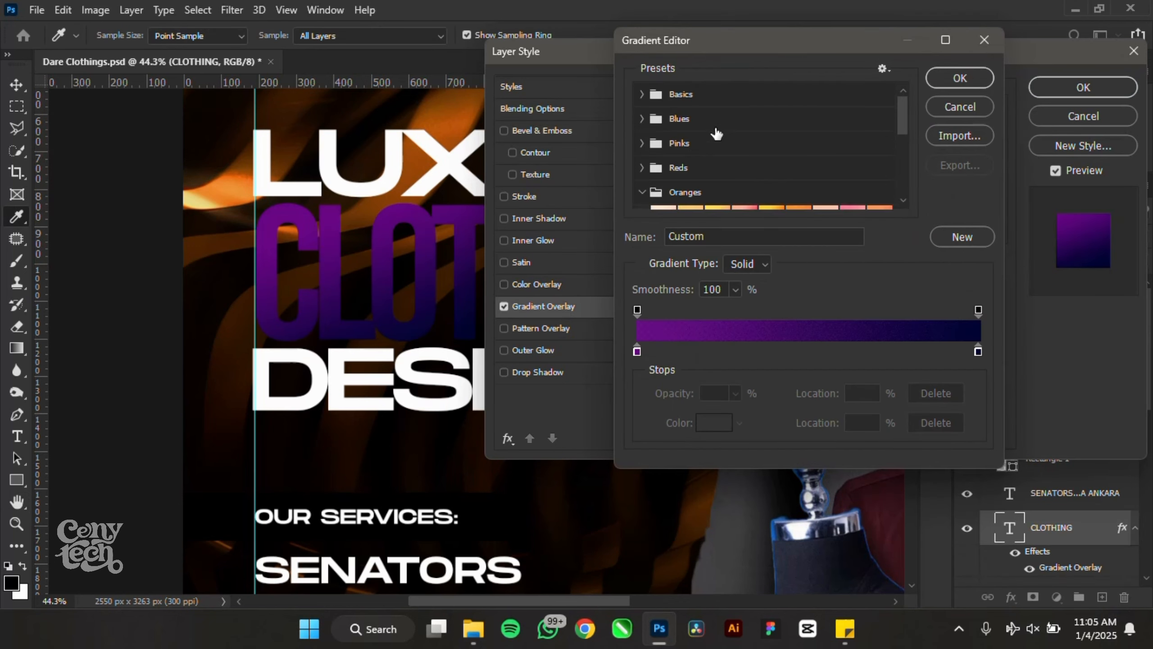
pyautogui.scroll(-2, 727, 136)
pyautogui.click(774, 172)
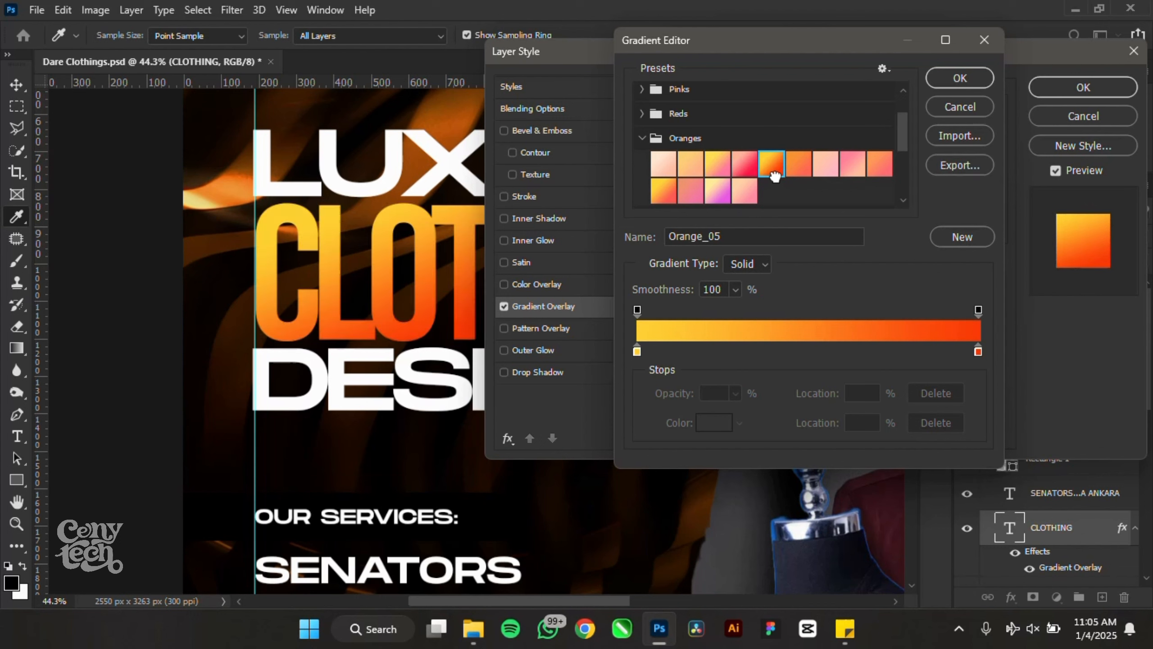
pyautogui.scroll(-1, 774, 176)
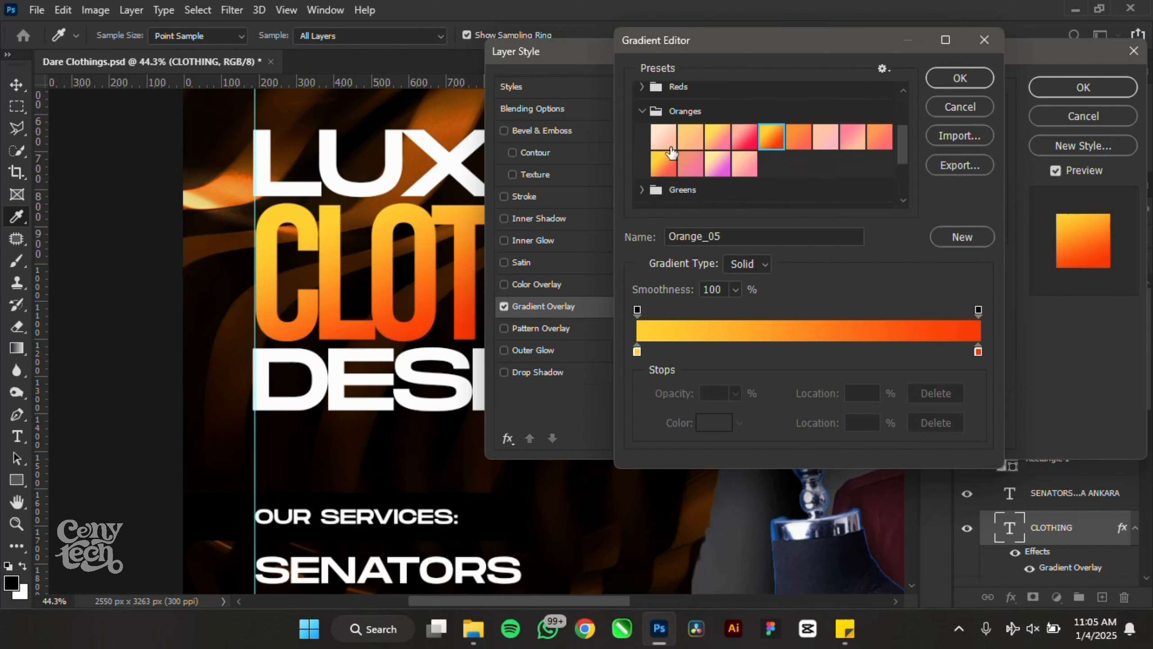
pyautogui.scroll(-3, 671, 153)
pyautogui.scroll(4, 673, 157)
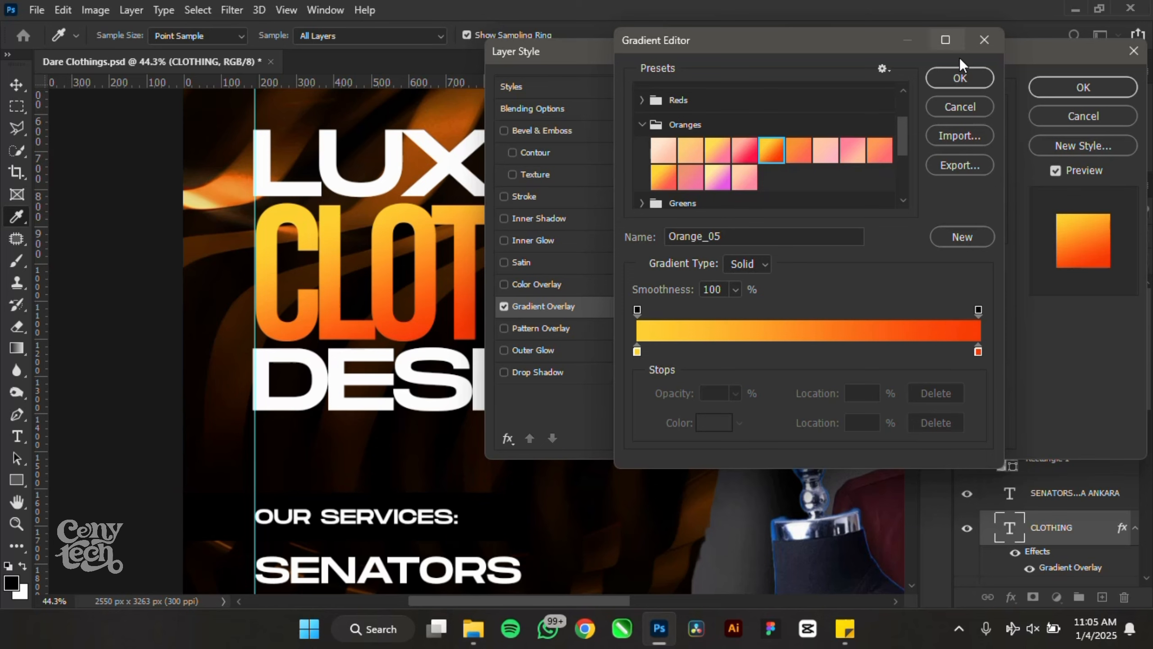
pyautogui.click(966, 78)
pyautogui.scroll(-5, 388, 248)
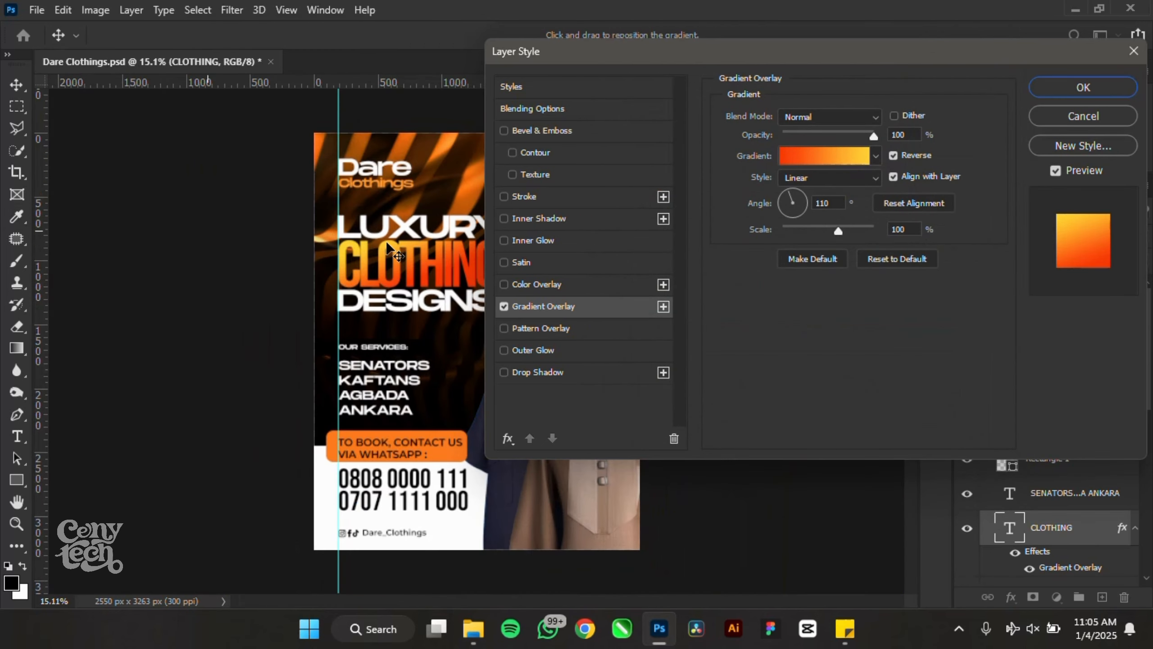
pyautogui.scroll(2, 390, 246)
# - Set the CLOTHING gradient overlay's left colour stop to yellow ffc900
pyautogui.press('Return')
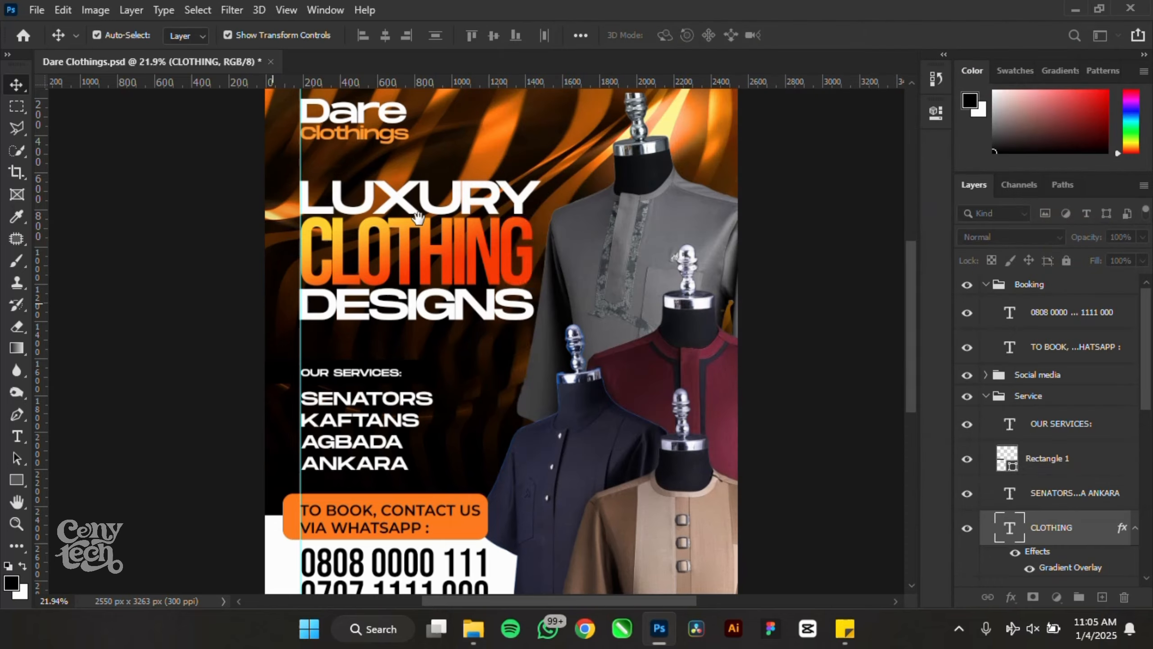
pyautogui.moveTo(418, 217); pyautogui.dragTo(315, 251)
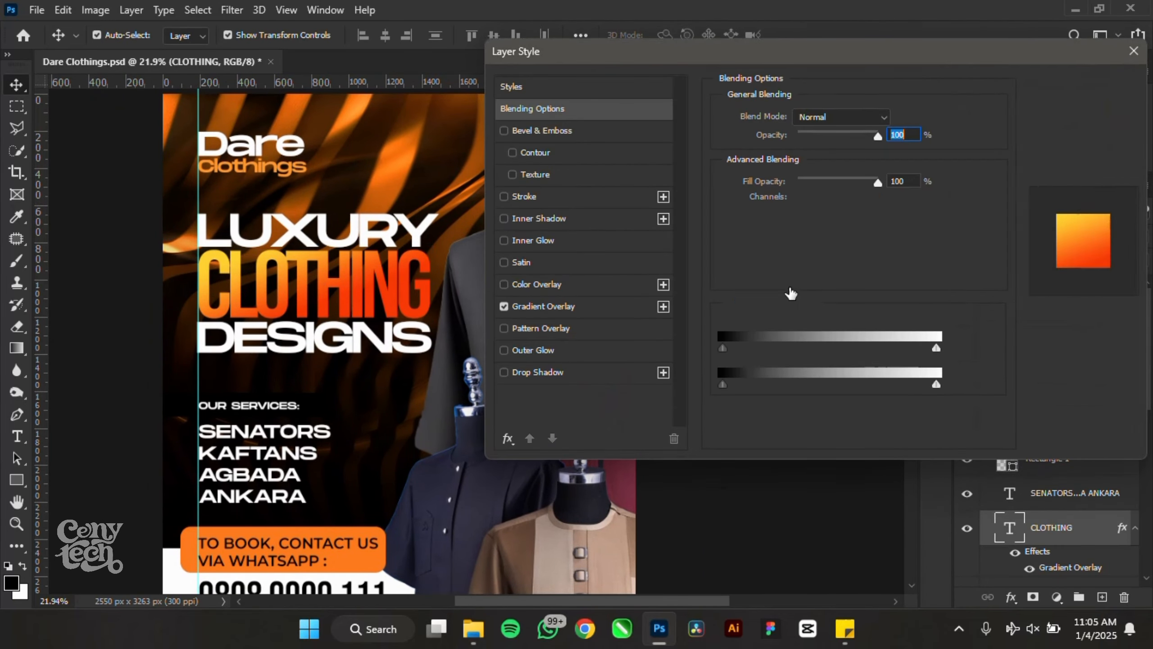
pyautogui.click(558, 308)
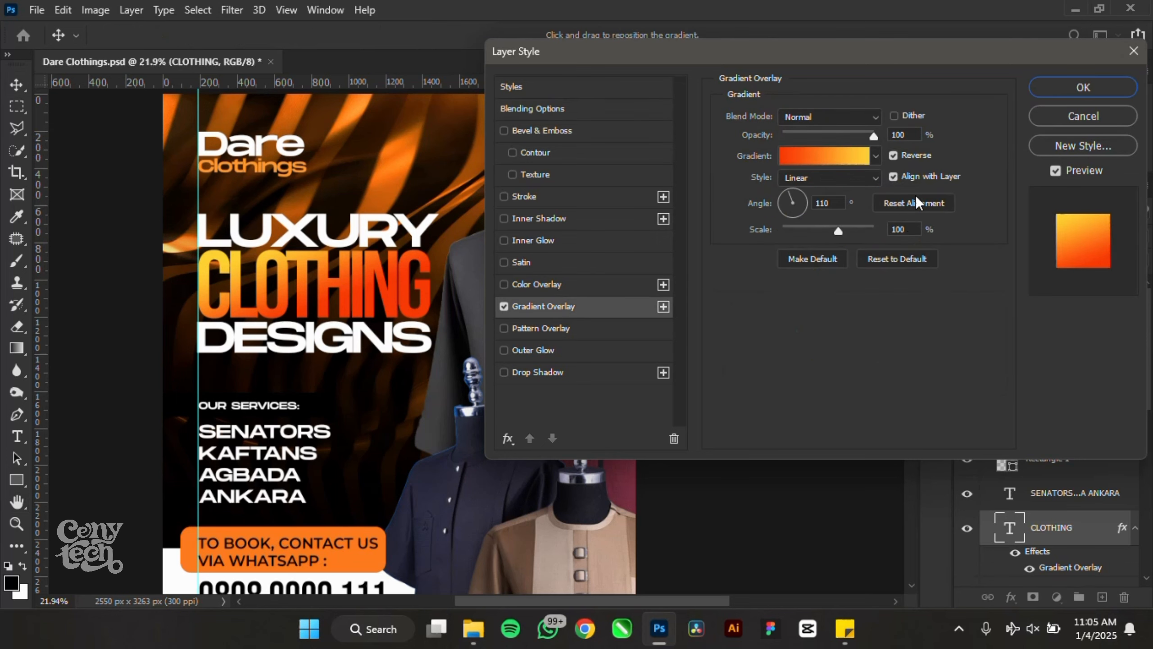
pyautogui.click(804, 157)
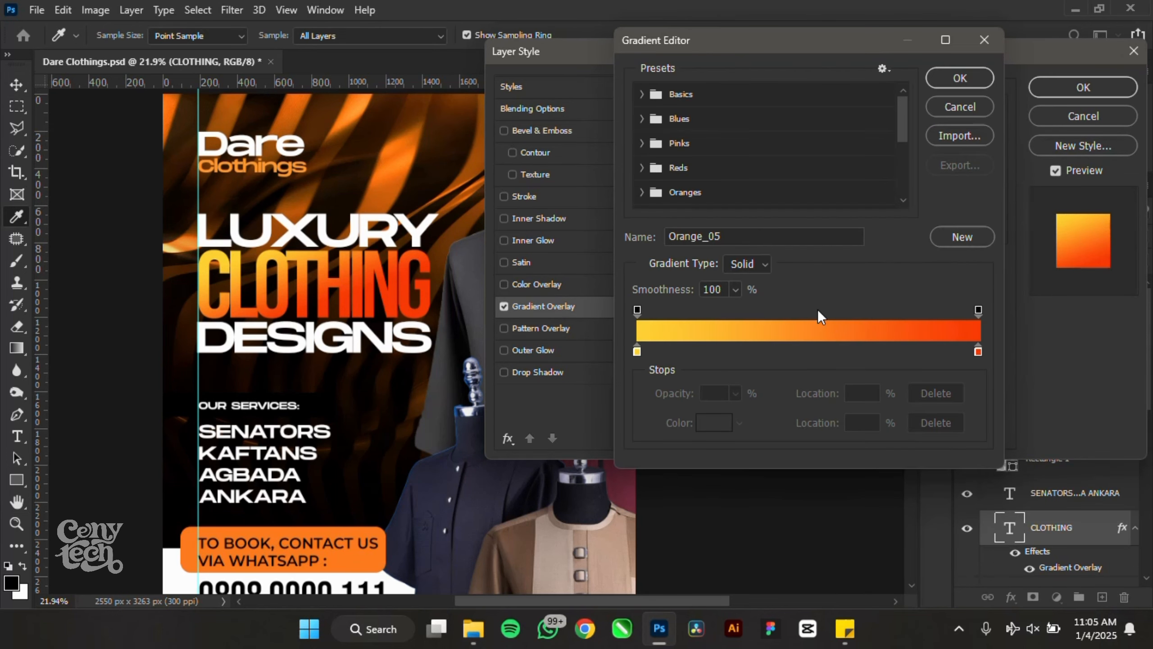
pyautogui.click(971, 107)
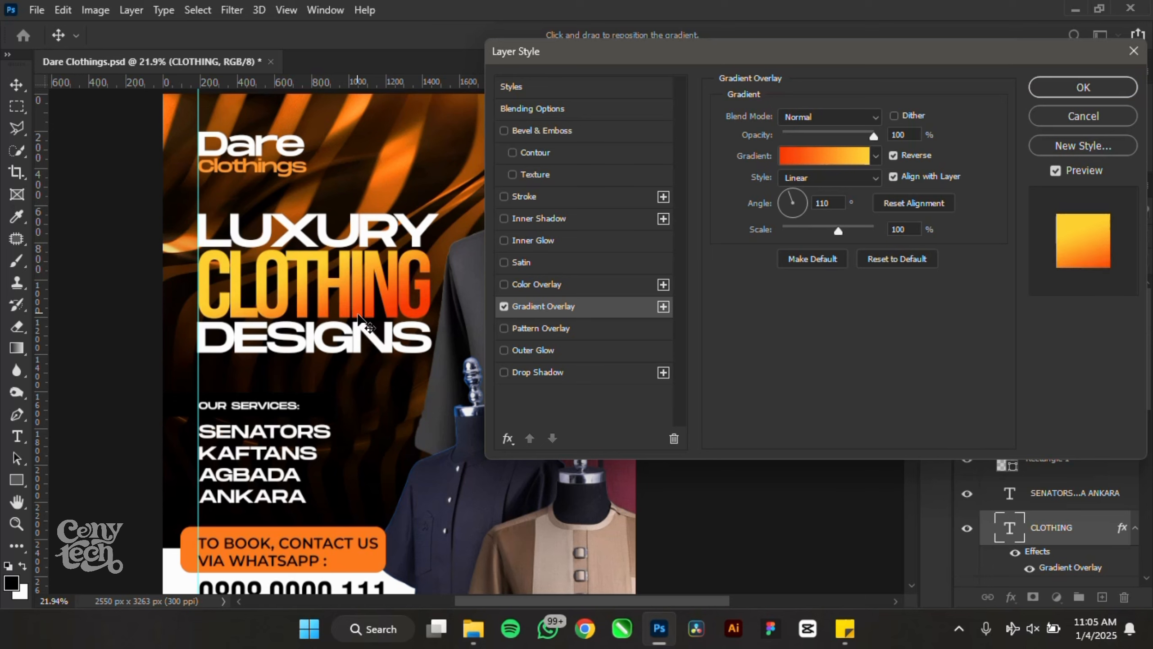
pyautogui.click(824, 158)
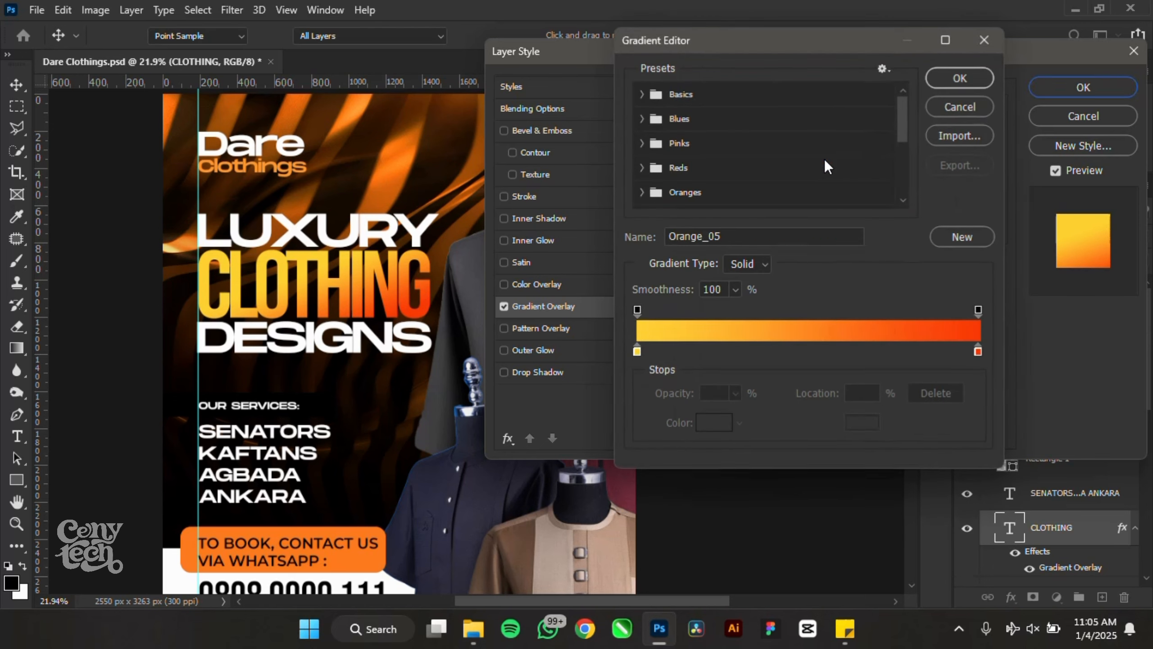
pyautogui.click(637, 351)
pyautogui.click(714, 422)
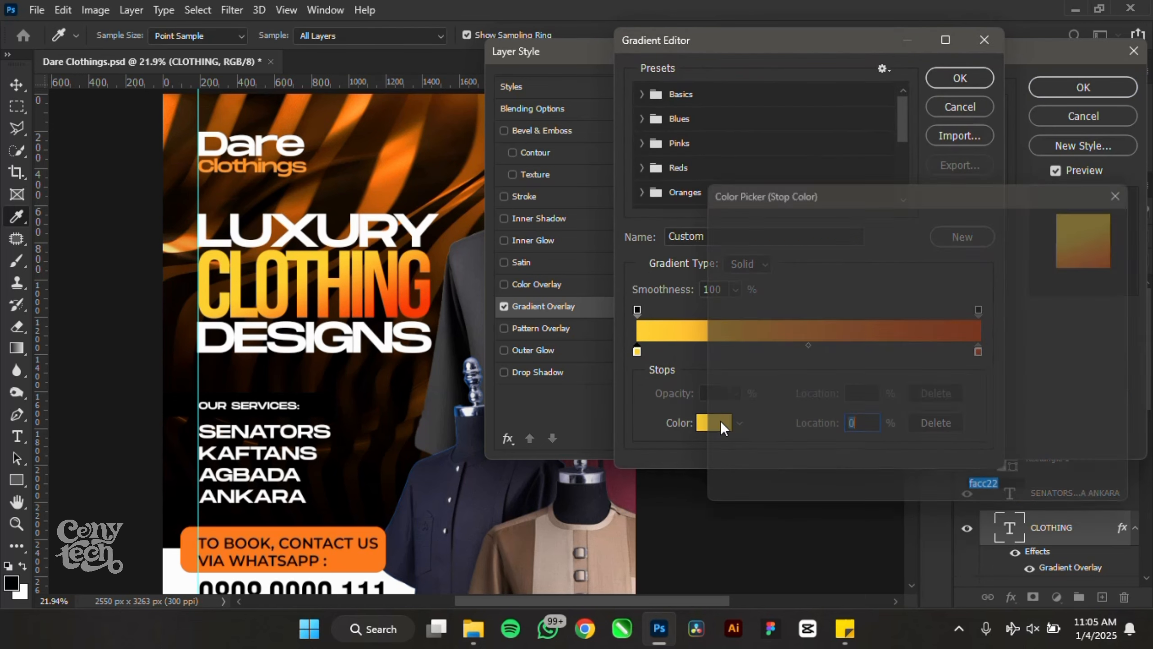
pyautogui.write('ffc900')
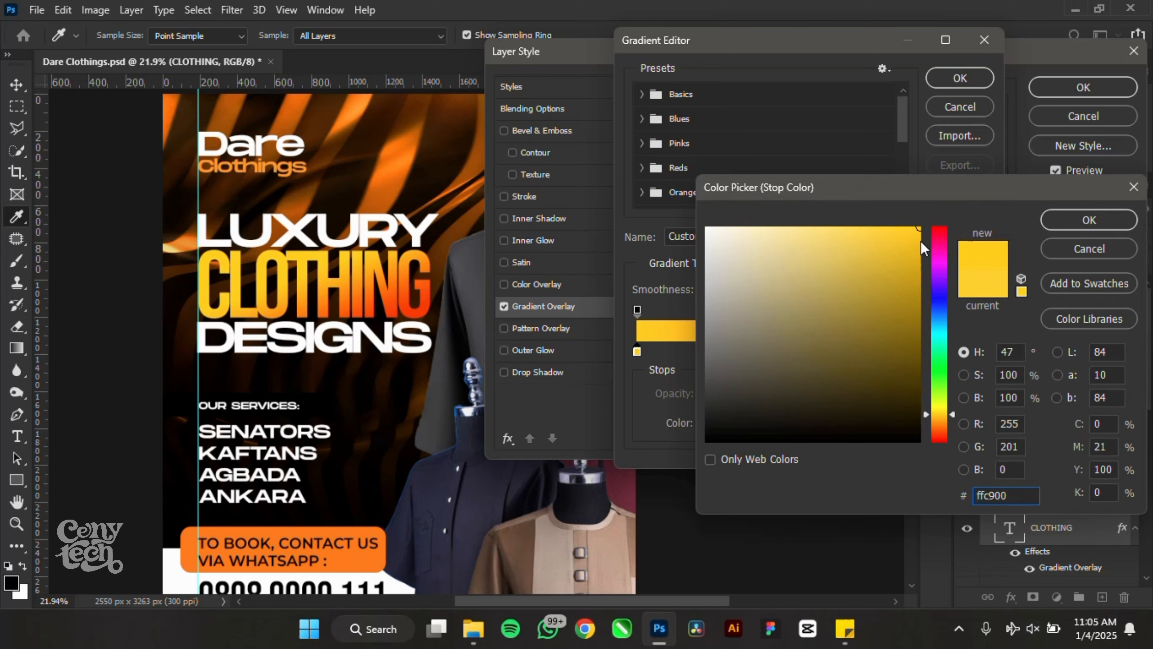
pyautogui.click(1069, 224)
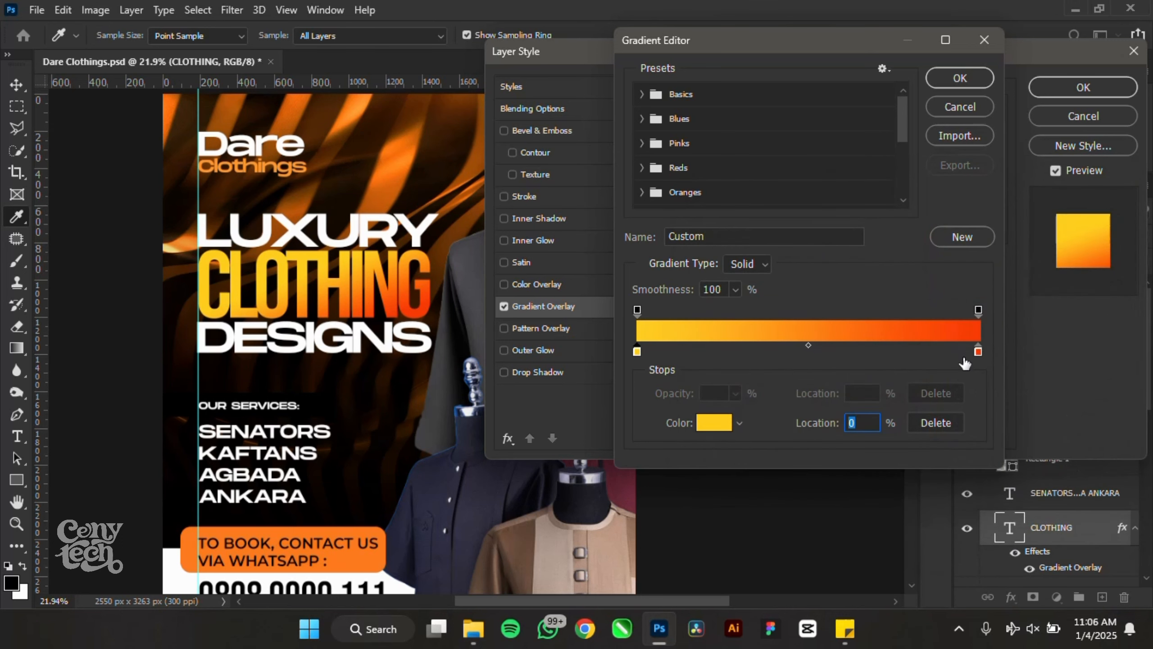
# - Set the gradient's right colour stop to red-orange ff3800
pyautogui.click(978, 352)
pyautogui.click(711, 427)
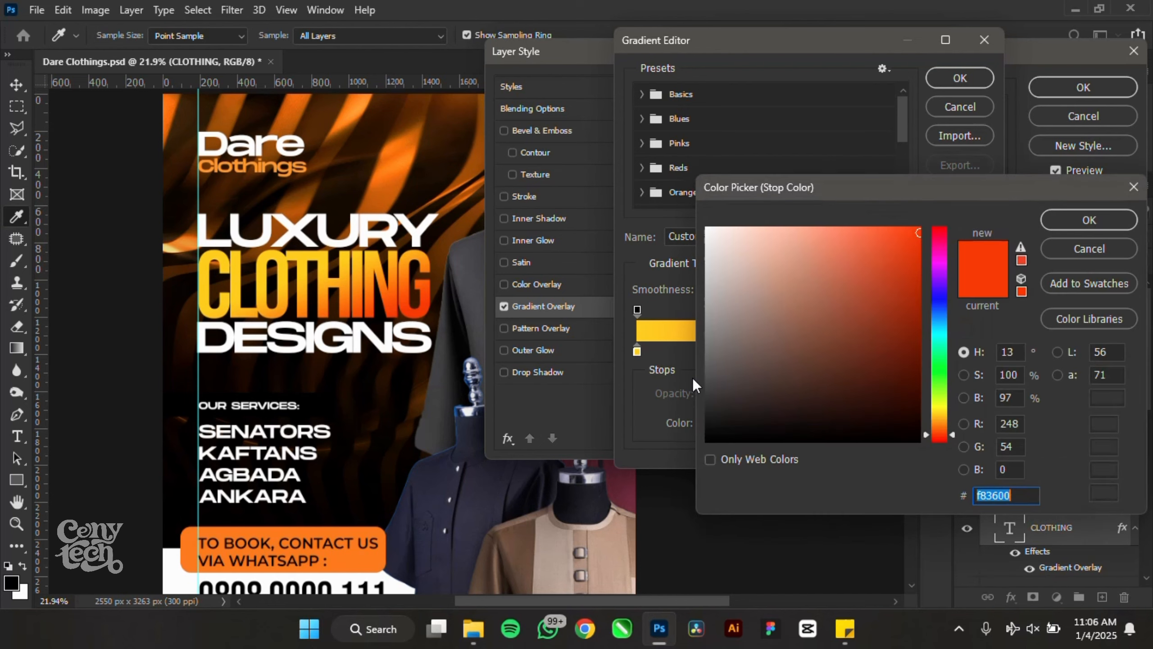
pyautogui.write('ff3800')
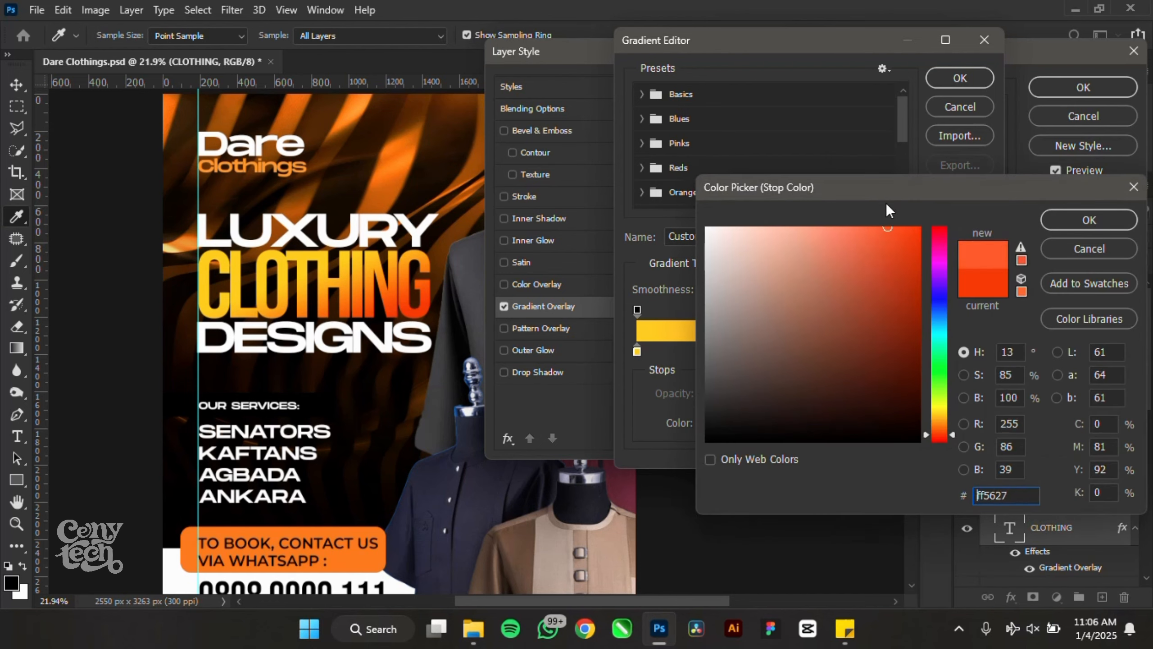
pyautogui.click(1072, 225)
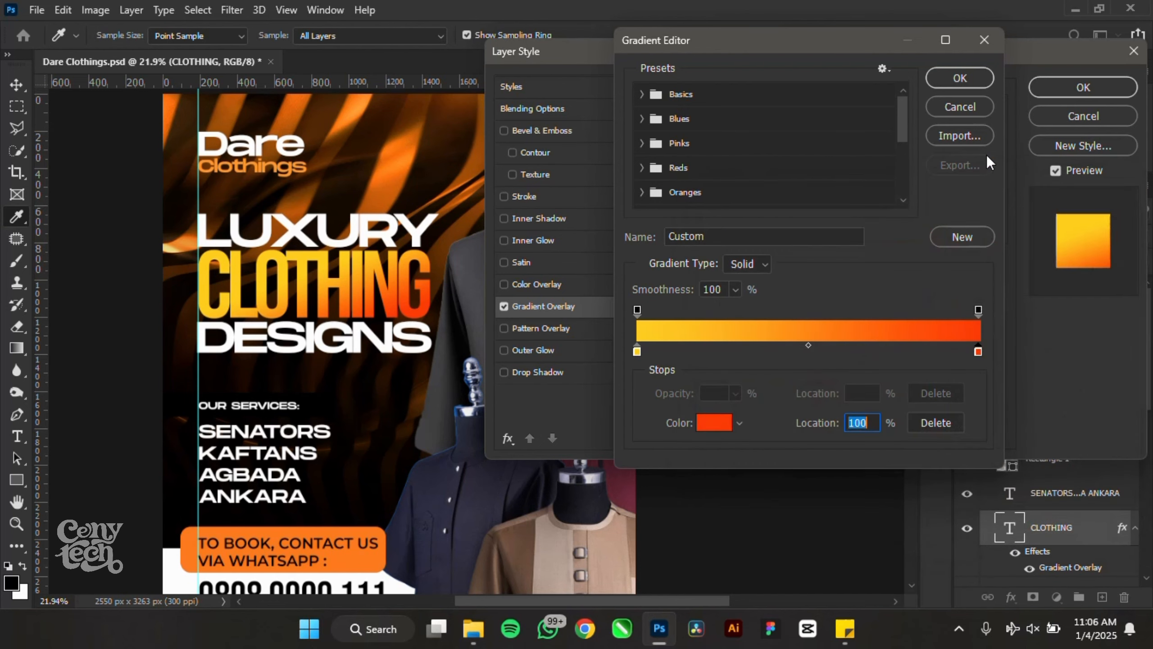
pyautogui.click(951, 114)
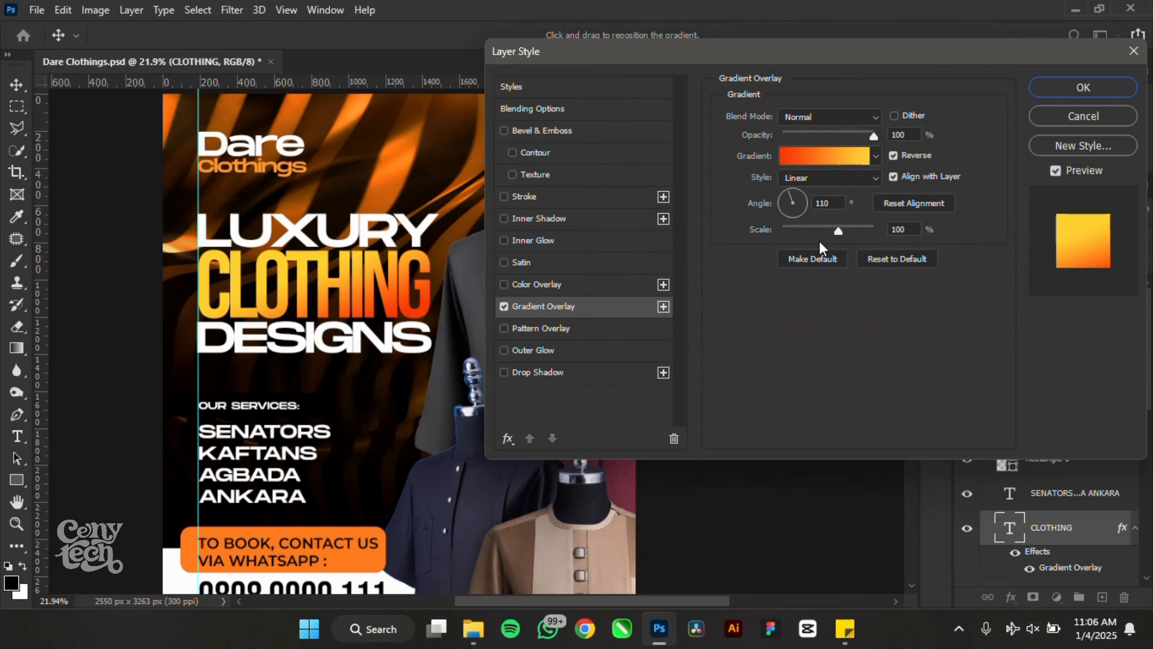
# - Scale the gradient to 150%, position it across CLOTHING, and apply the style
pyautogui.moveTo(858, 230); pyautogui.dragTo(983, 271)
pyautogui.moveTo(392, 279); pyautogui.dragTo(345, 307)
pyautogui.click(1061, 92)
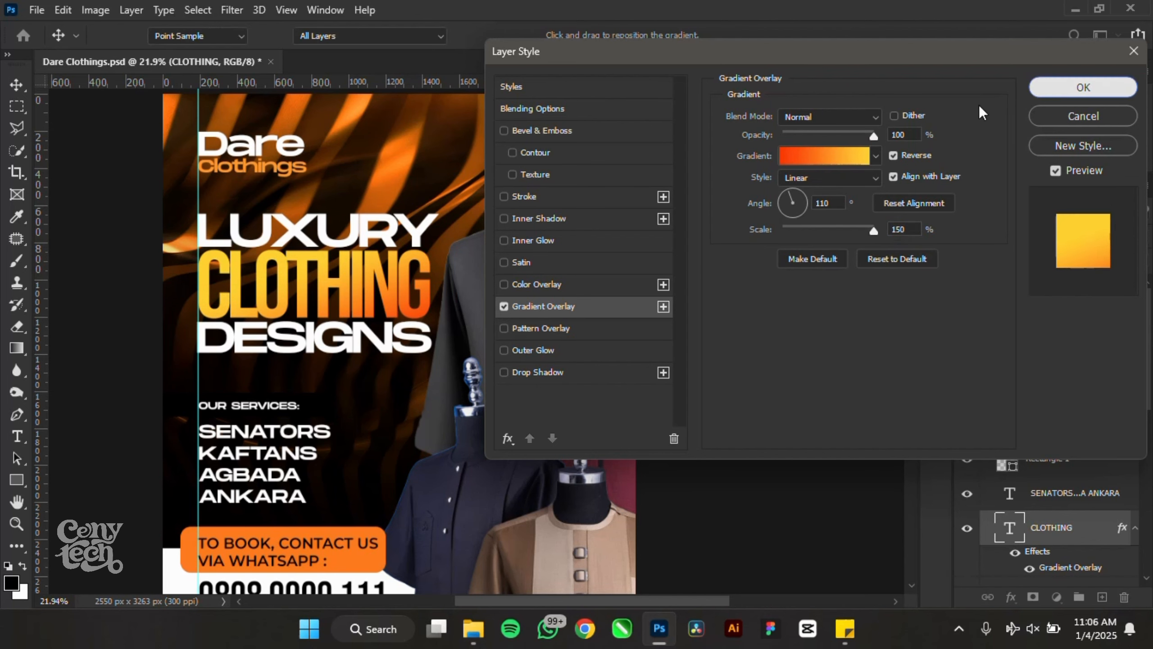
pyautogui.scroll(-5, 892, 381)
pyautogui.click(892, 383)
pyautogui.scroll(1, 447, 275)
pyautogui.scroll(5, 447, 275)
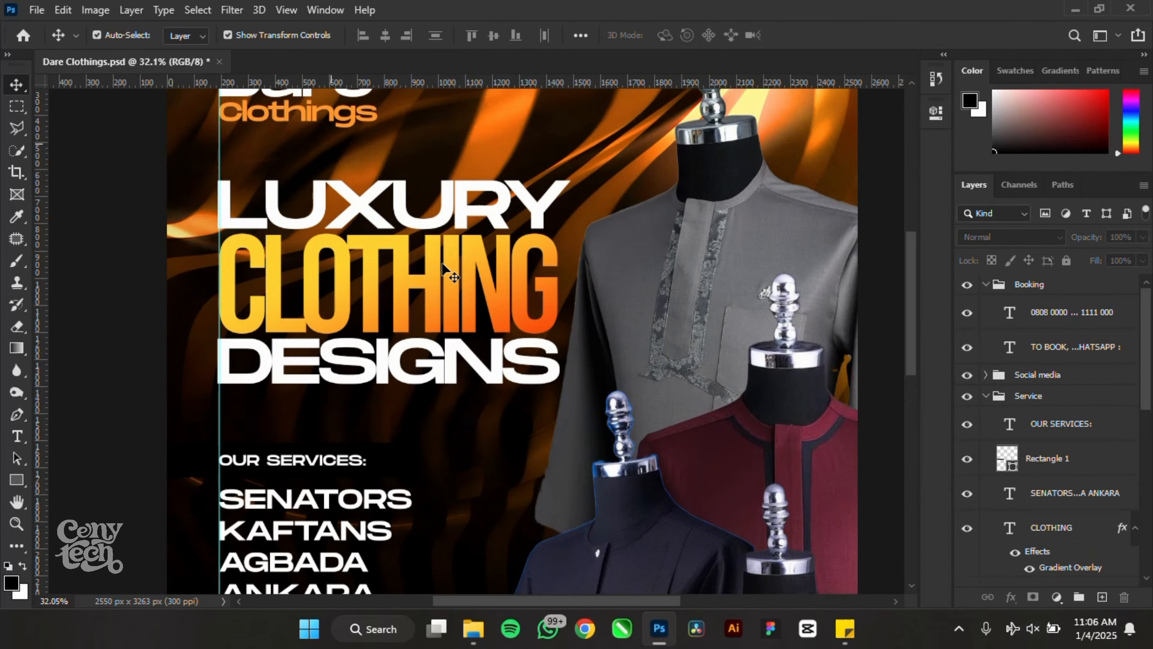
pyautogui.click(1057, 527)
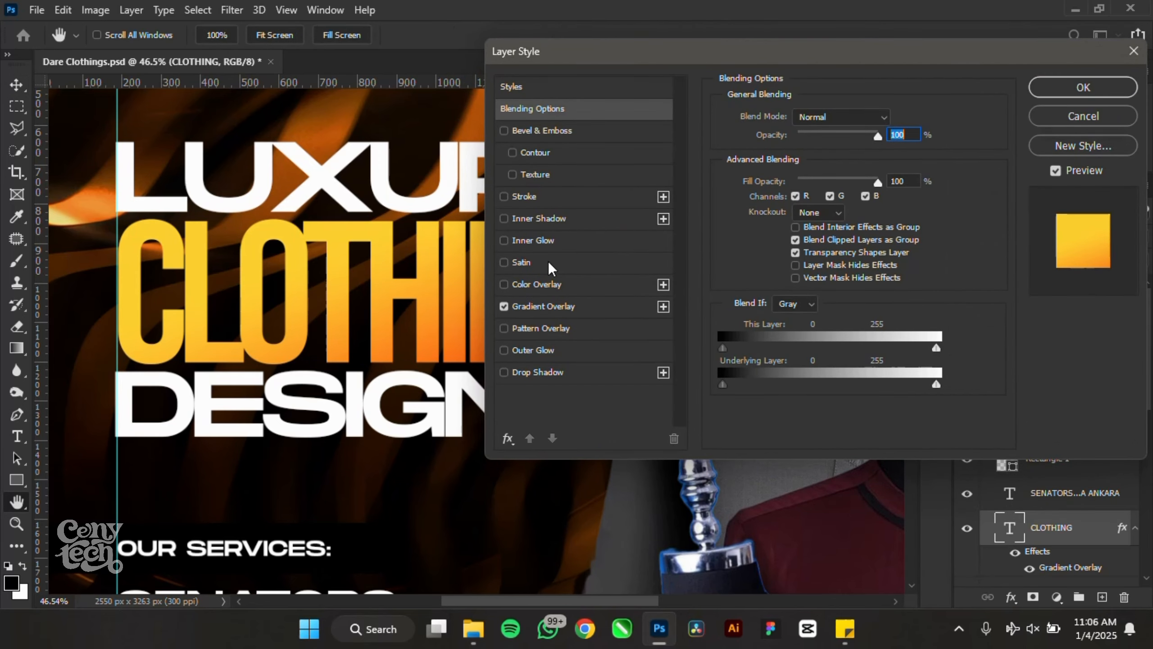
pyautogui.click(539, 241)
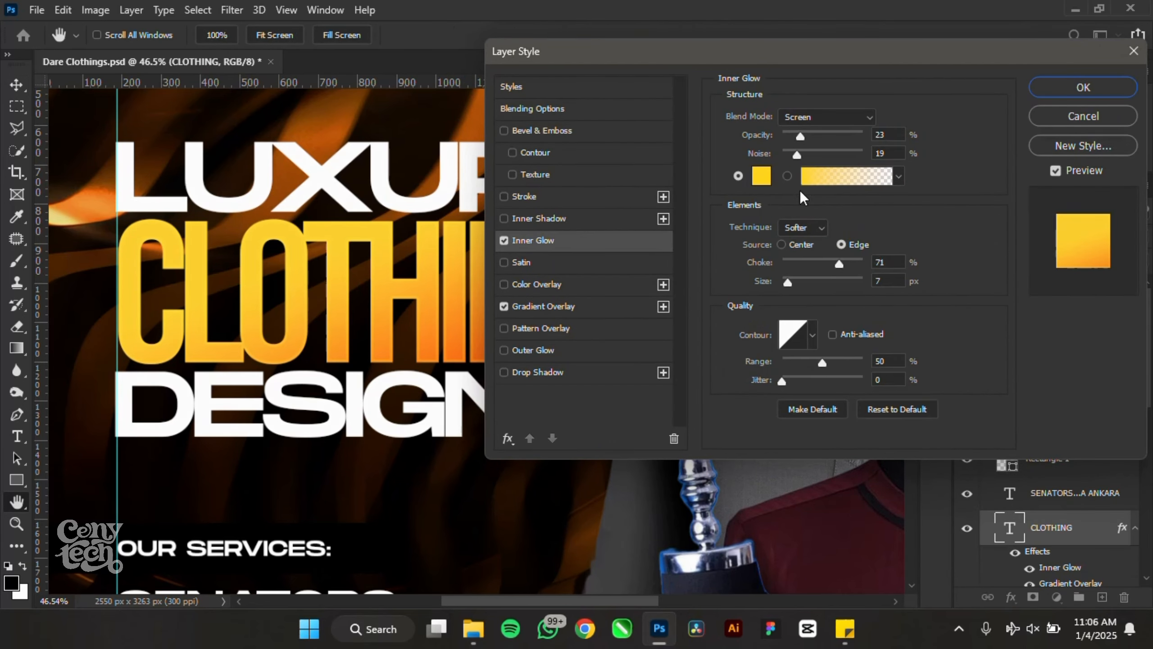
pyautogui.click(762, 177)
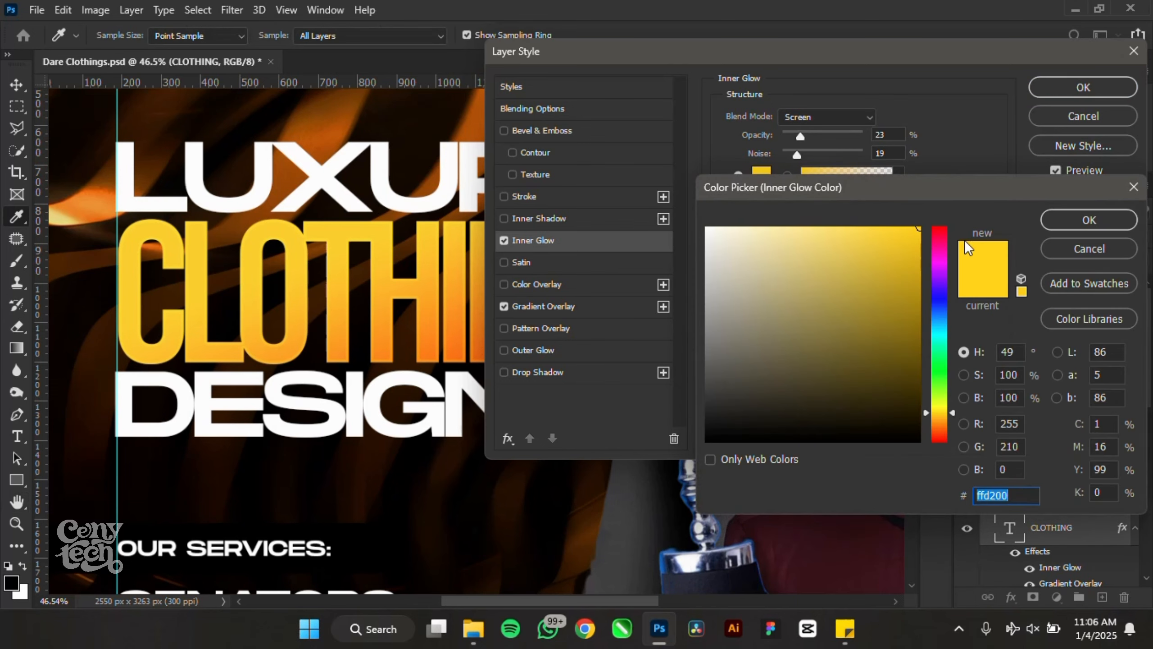
pyautogui.moveTo(851, 255); pyautogui.dragTo(527, 99)
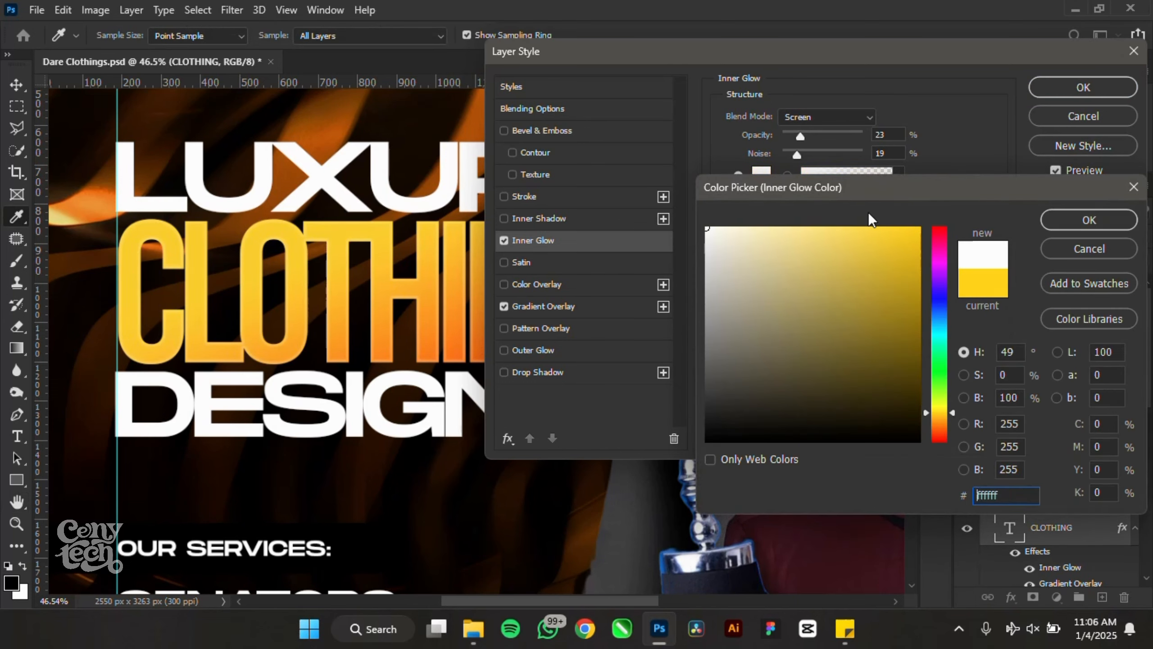
pyautogui.click(908, 233)
pyautogui.click(1107, 221)
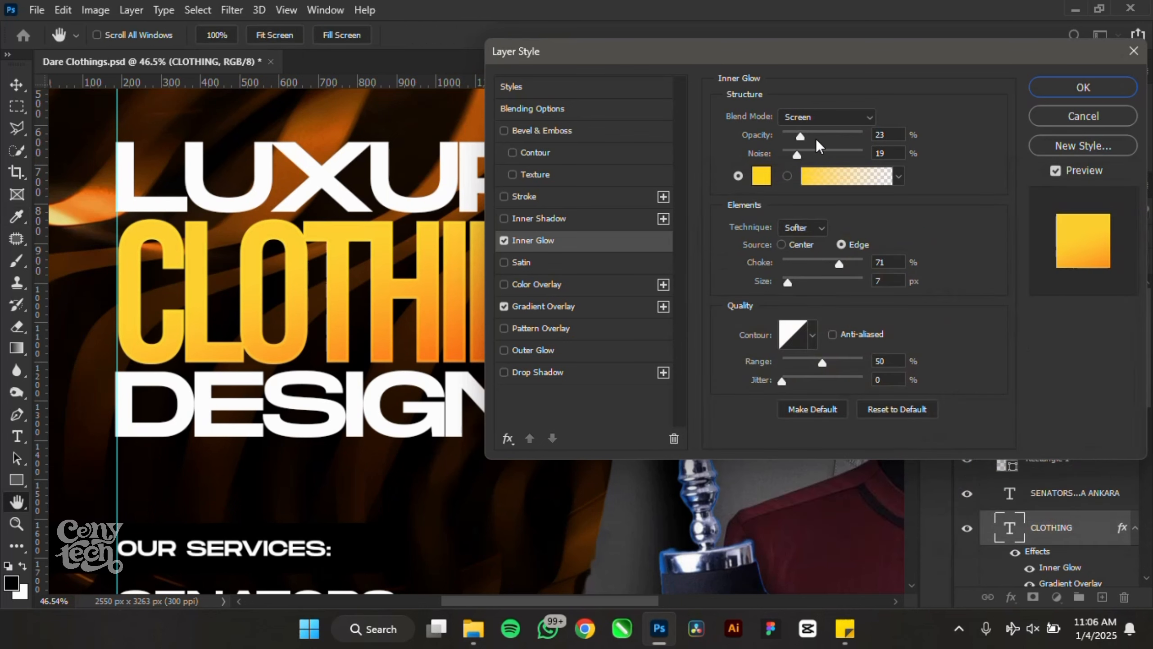
pyautogui.moveTo(788, 282); pyautogui.dragTo(790, 282)
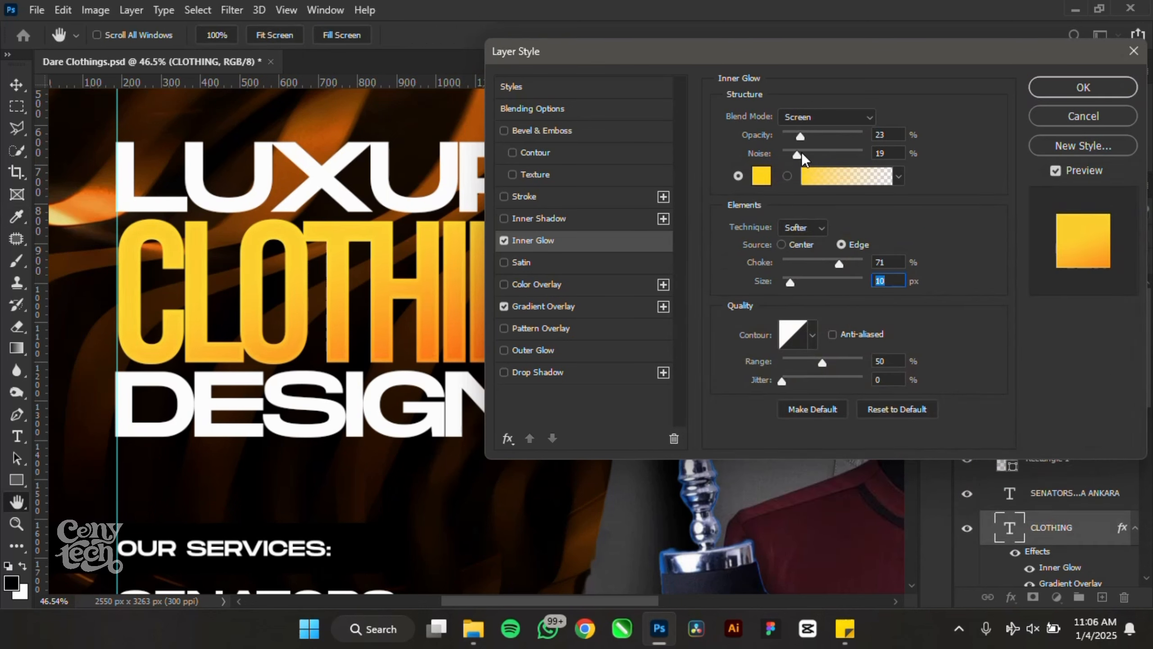
pyautogui.moveTo(798, 134); pyautogui.dragTo(827, 135)
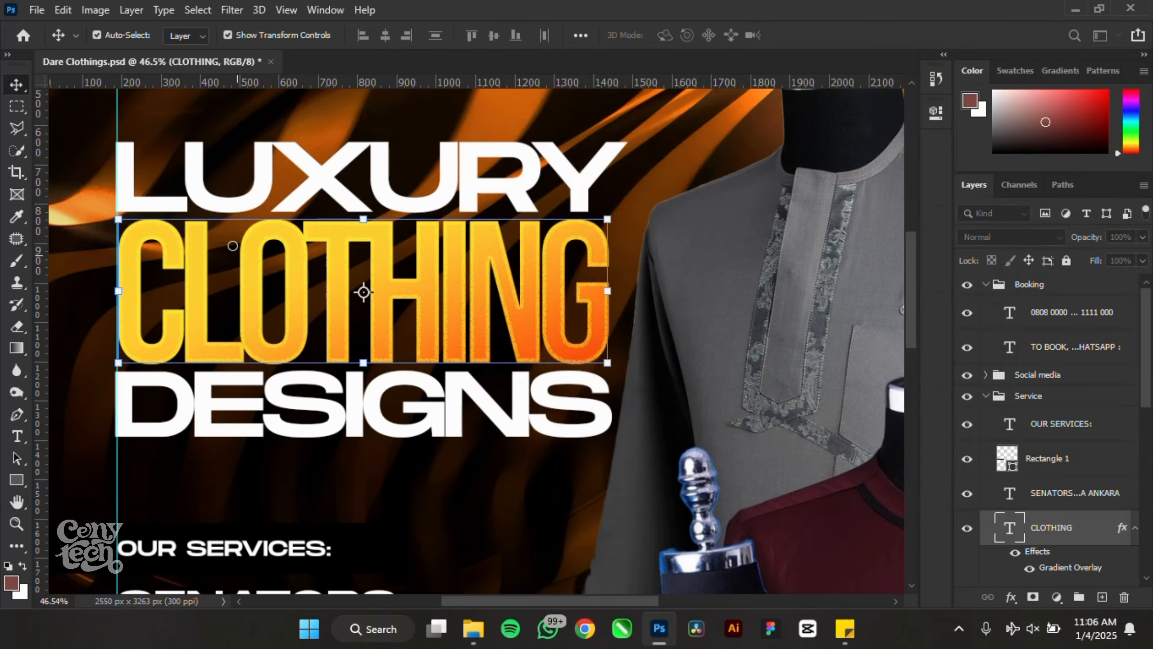
# - Give CLOTHING an Inner Glow: 34% opacity, 100% noise, 52% choke, 10 px size, 42% jitter
pyautogui.scroll(8, 233, 246)
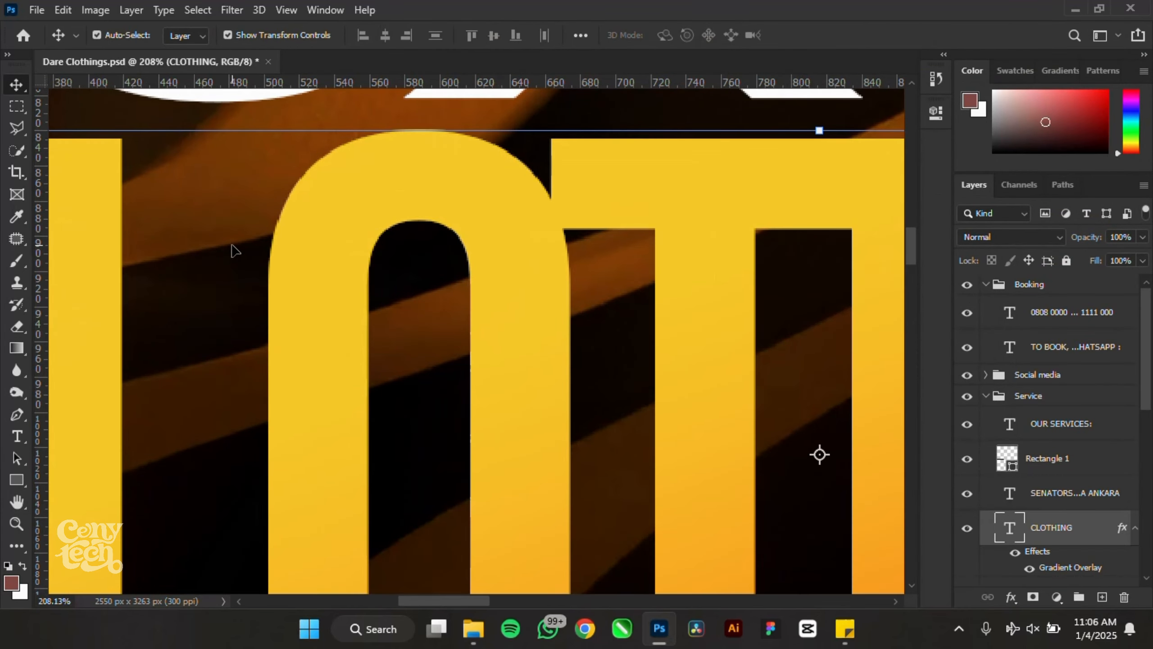
pyautogui.scroll(-3, 234, 247)
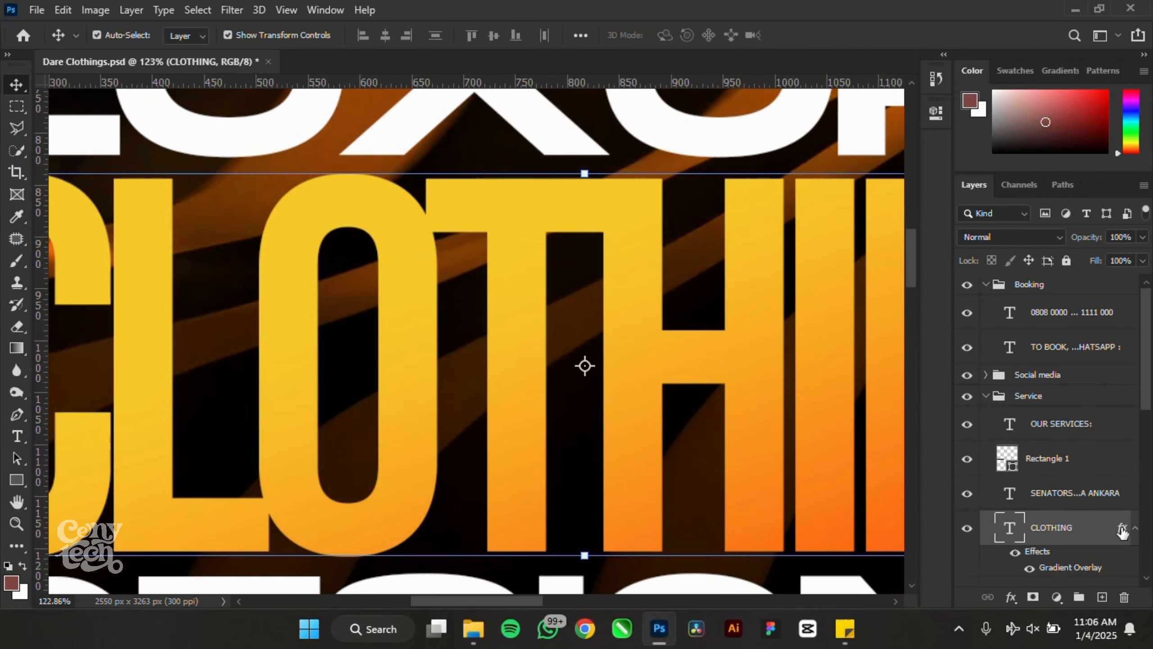
pyautogui.doubleClick(1121, 529)
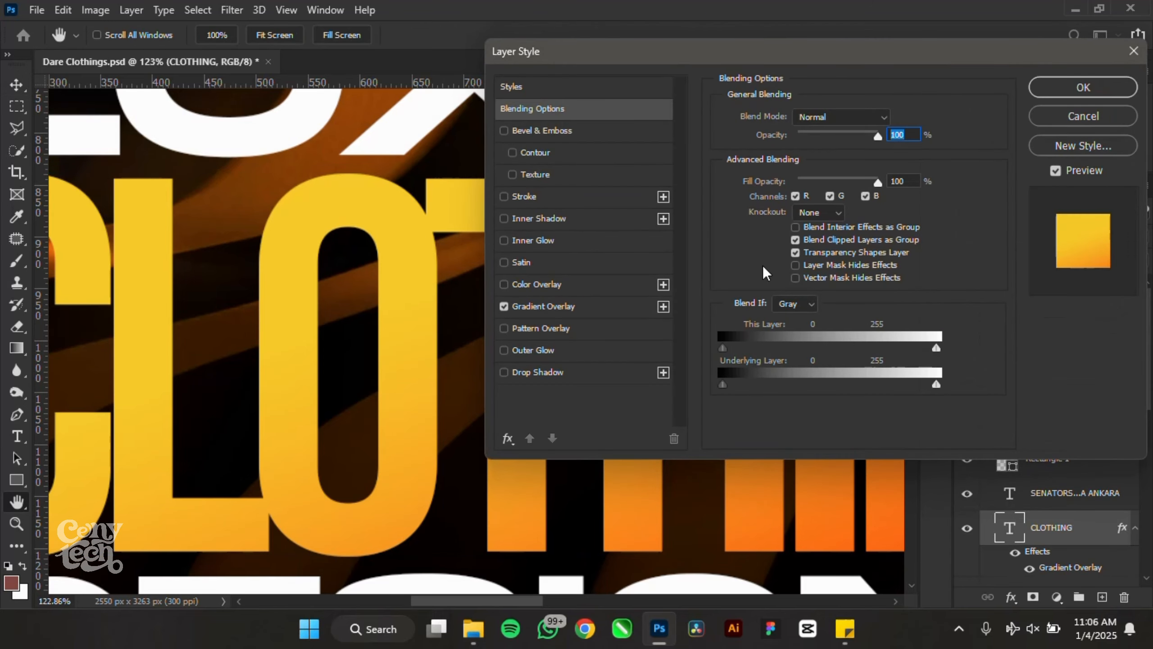
pyautogui.click(545, 241)
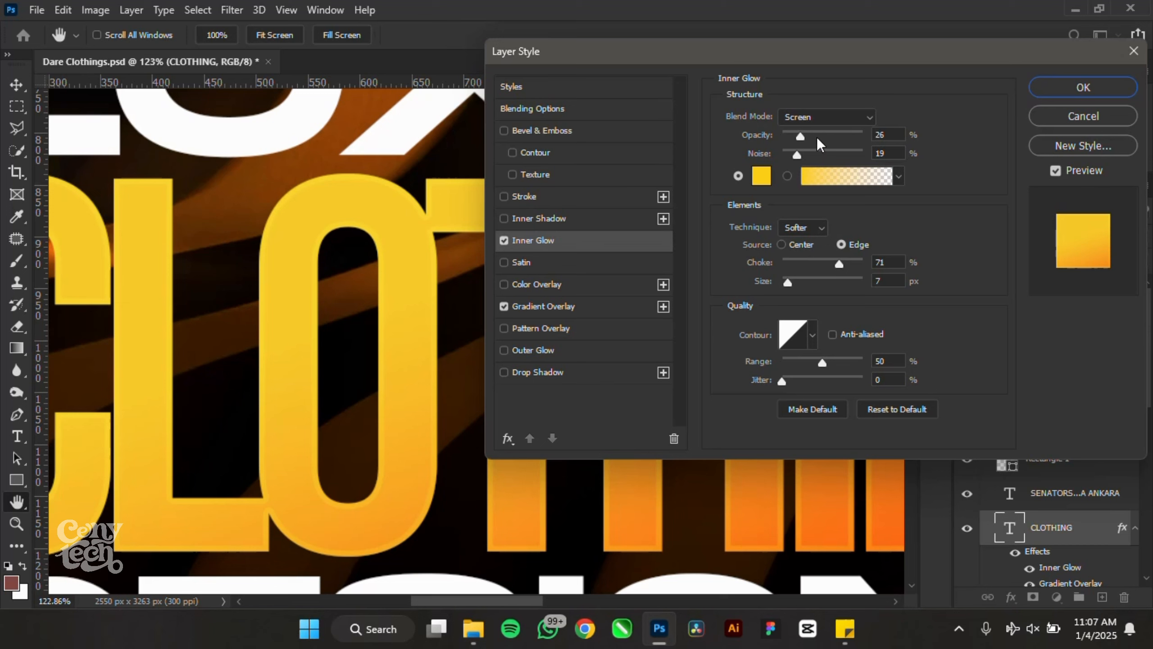
pyautogui.moveTo(817, 138)
pyautogui.mouseDown()
pyautogui.moveTo(844, 142)
pyautogui.moveTo(831, 150)
pyautogui.mouseUp()
pyautogui.moveTo(788, 284); pyautogui.dragTo(793, 284)
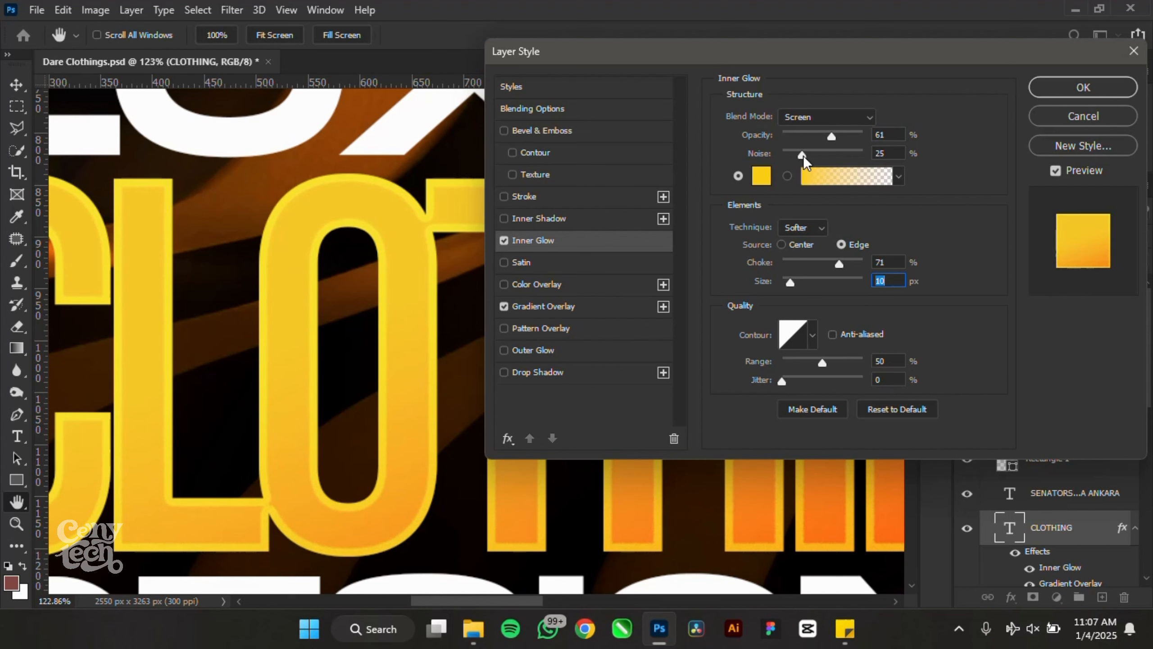
pyautogui.moveTo(782, 380); pyautogui.dragTo(815, 380)
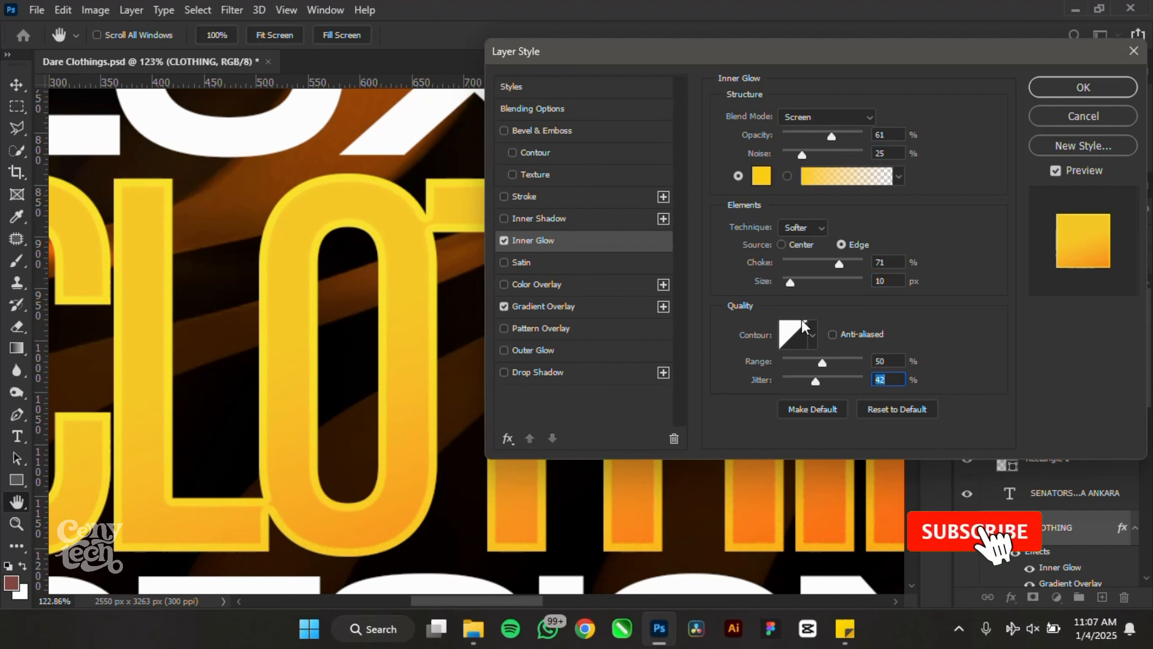
pyautogui.moveTo(790, 283); pyautogui.dragTo(790, 284)
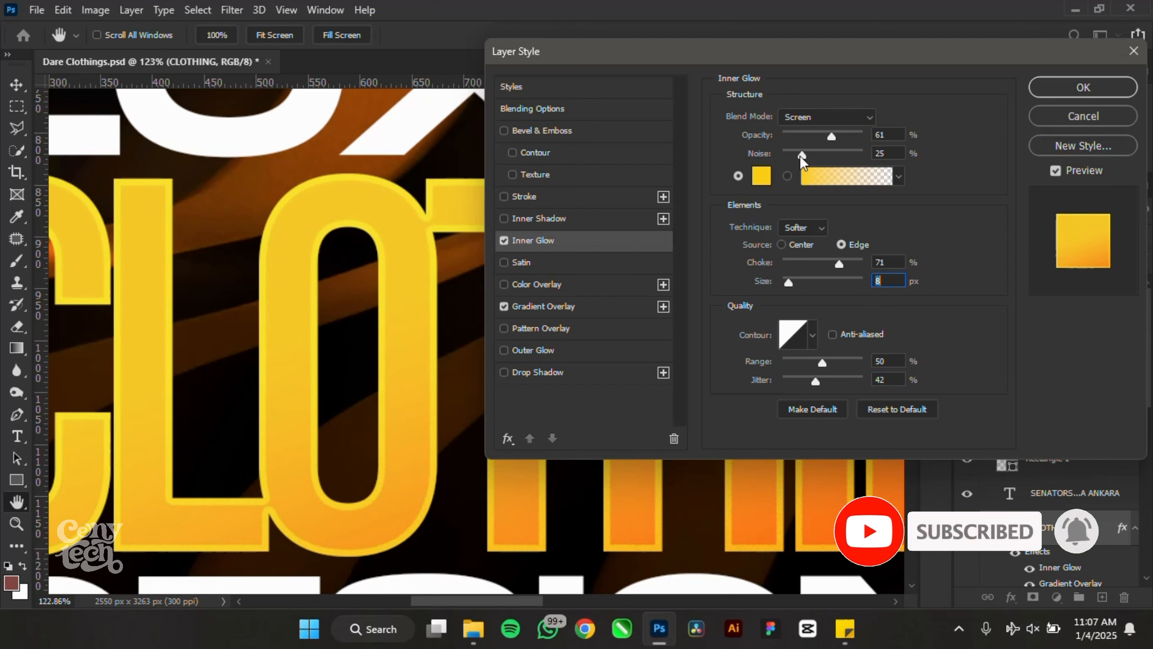
pyautogui.moveTo(801, 156); pyautogui.dragTo(905, 180)
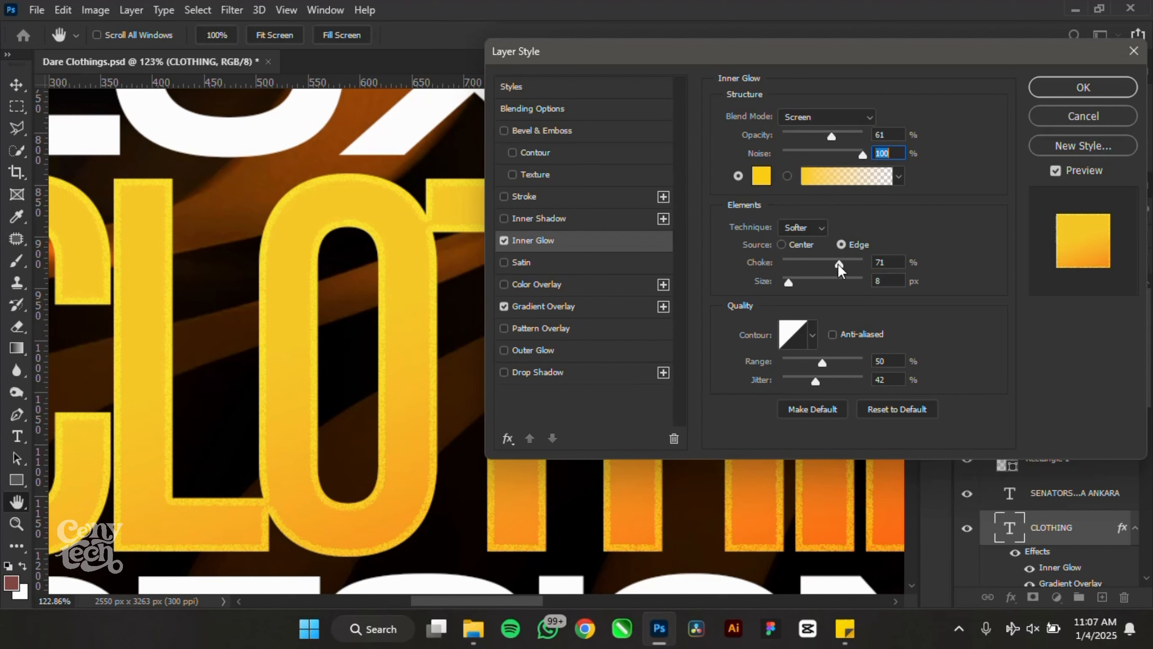
pyautogui.moveTo(840, 269); pyautogui.dragTo(792, 295)
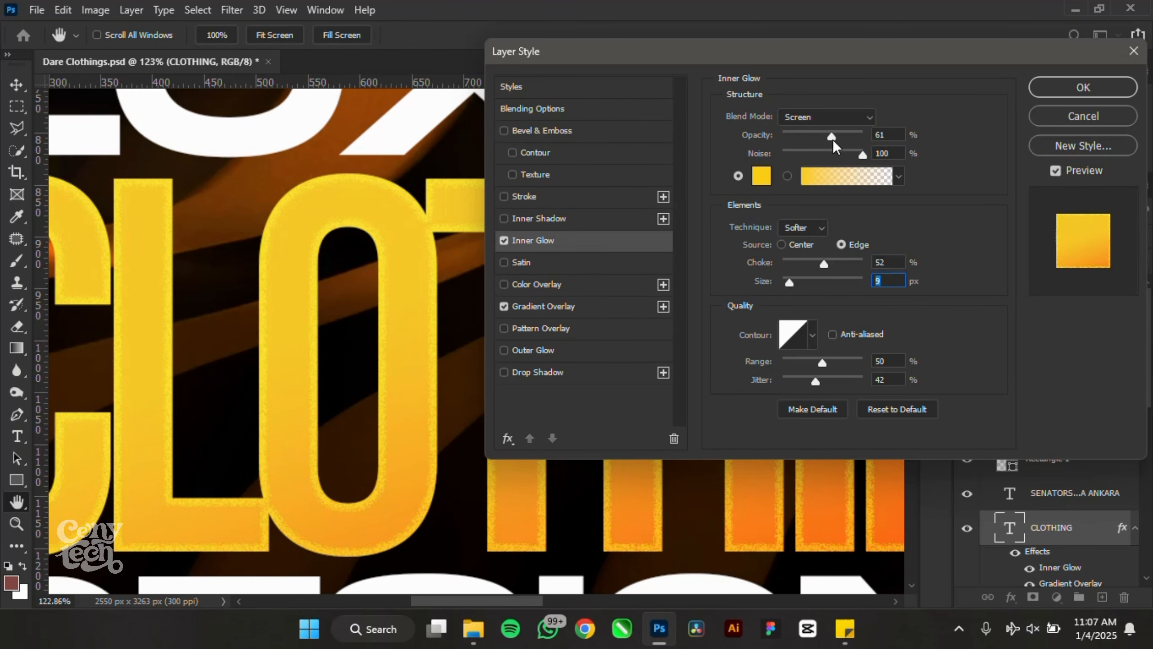
pyautogui.moveTo(833, 142); pyautogui.dragTo(809, 138)
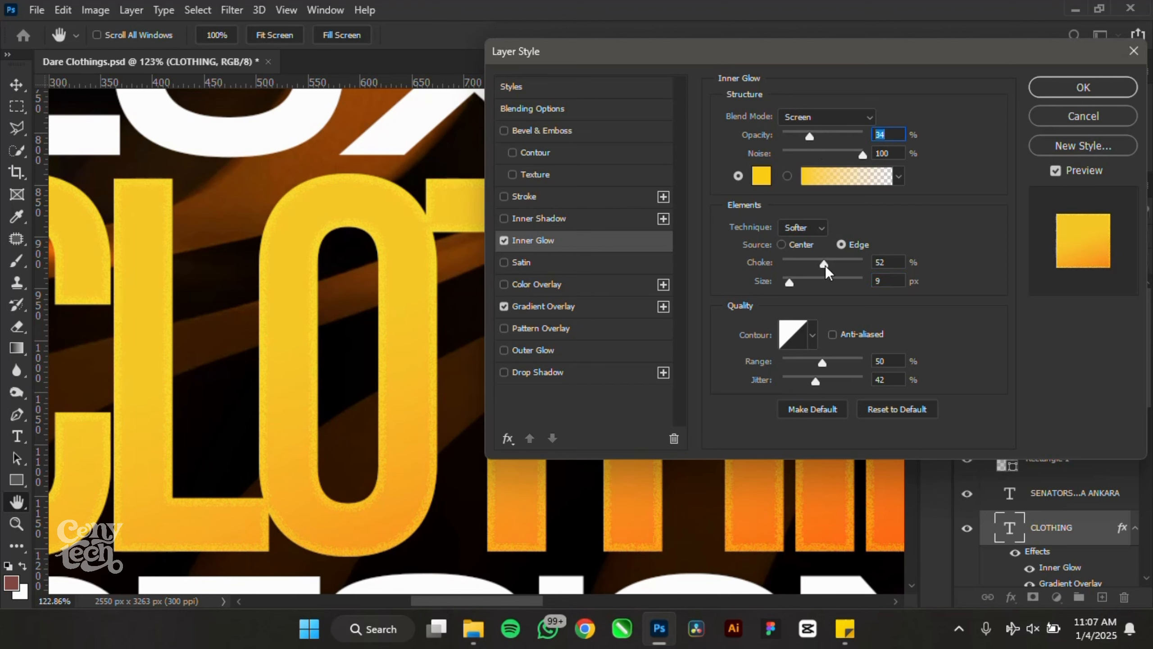
pyautogui.moveTo(796, 293); pyautogui.dragTo(793, 289)
# - Add a Drop Shadow to CLOTHING, drop the Inner Glow to 23% opacity, and apply
pyautogui.click(543, 373)
pyautogui.scroll(-3, 279, 290)
pyautogui.scroll(-4, 279, 291)
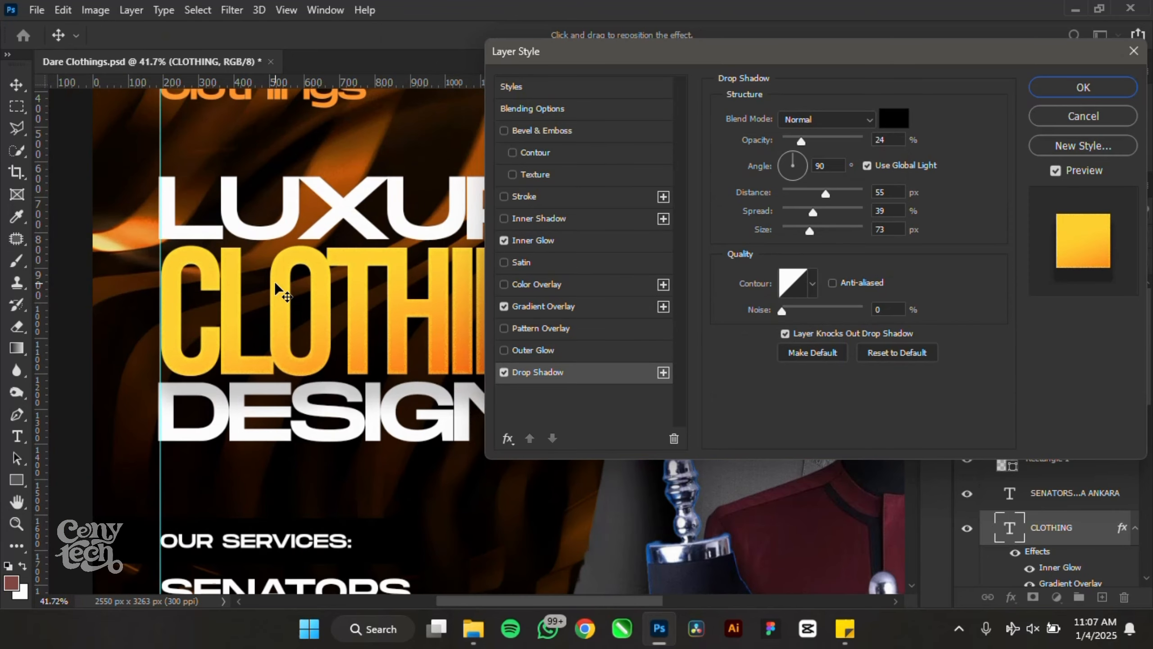
pyautogui.scroll(1, 286, 277)
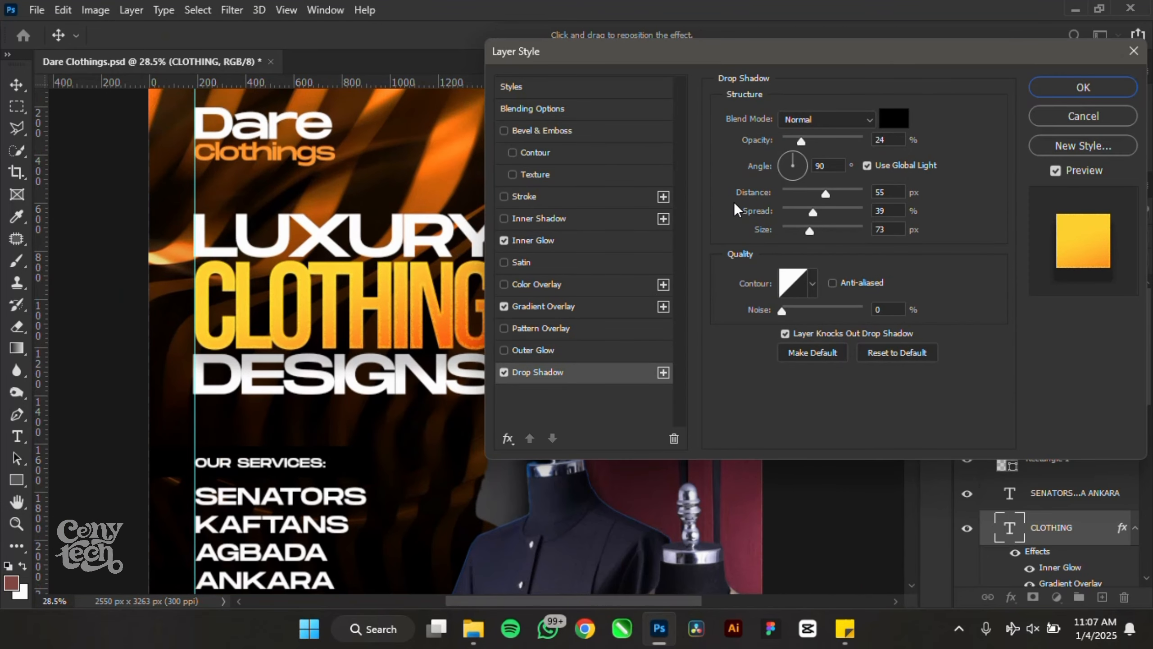
pyautogui.click(590, 239)
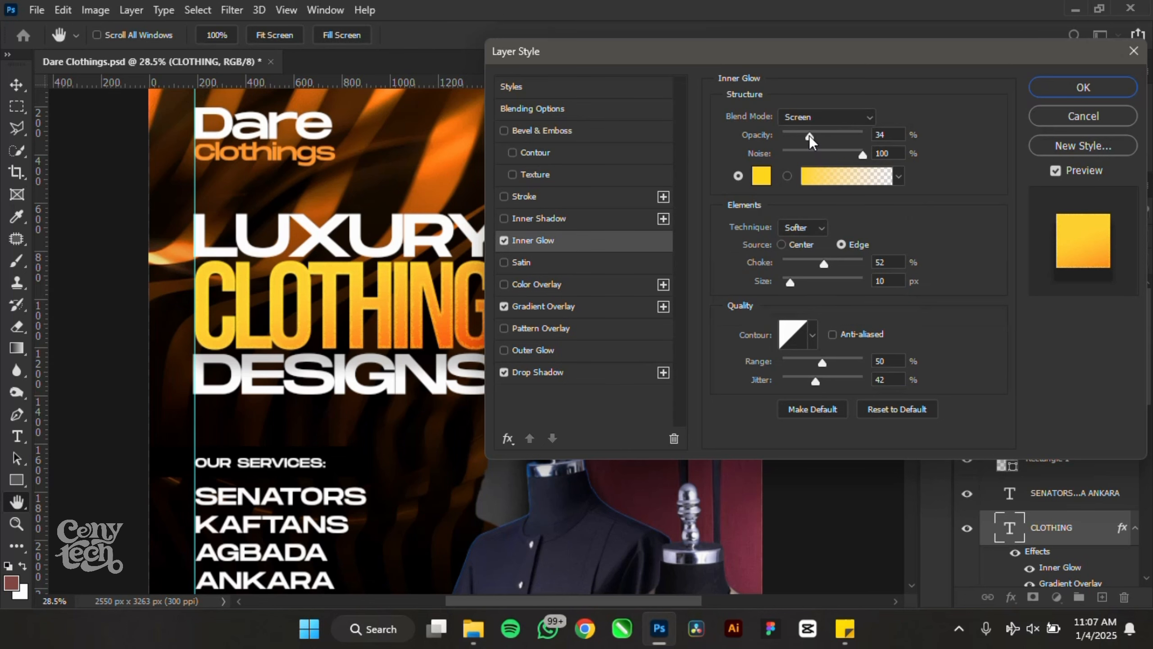
pyautogui.moveTo(809, 136); pyautogui.dragTo(801, 137)
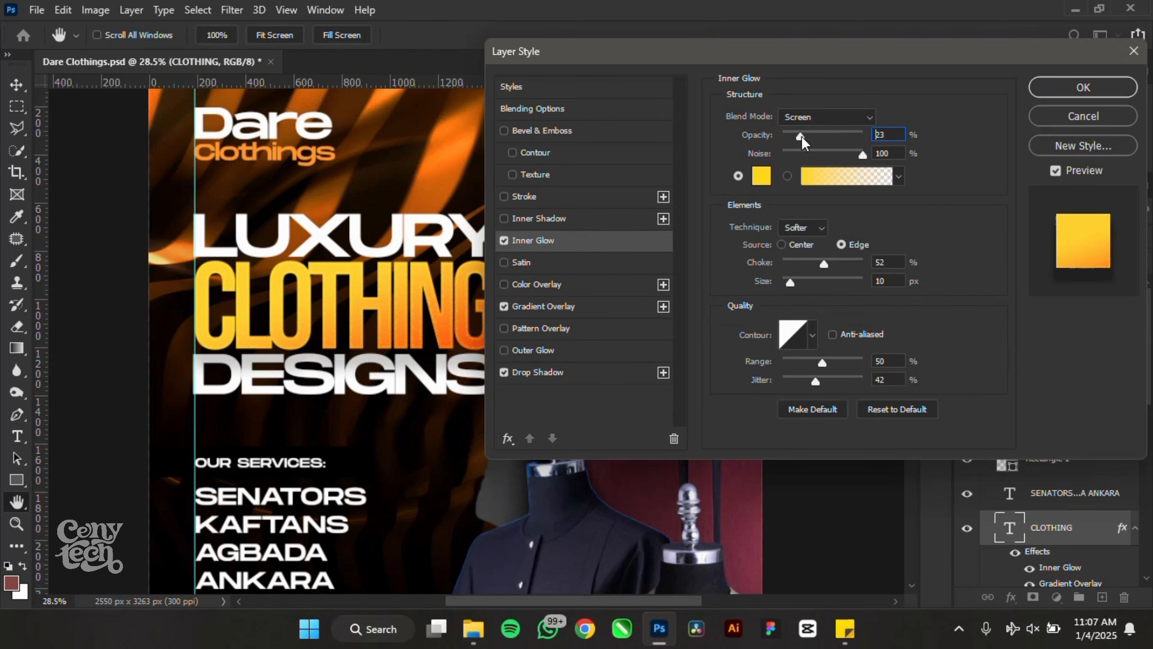
pyautogui.click(1032, 88)
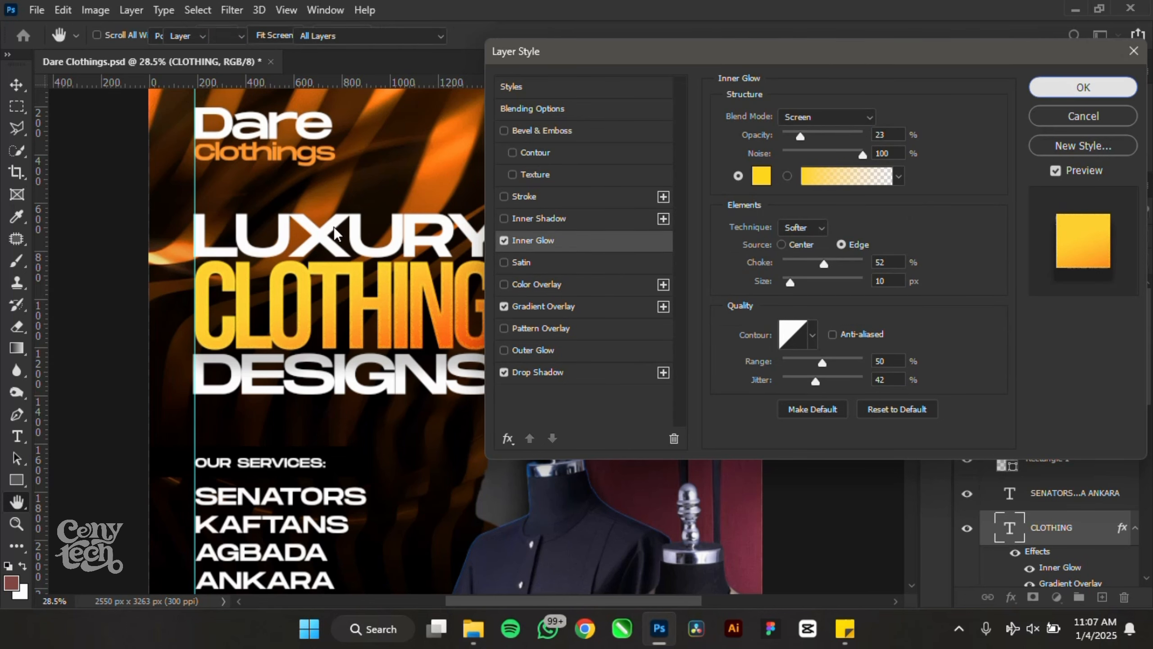
pyautogui.scroll(-8, 337, 234)
pyautogui.scroll(4, 476, 298)
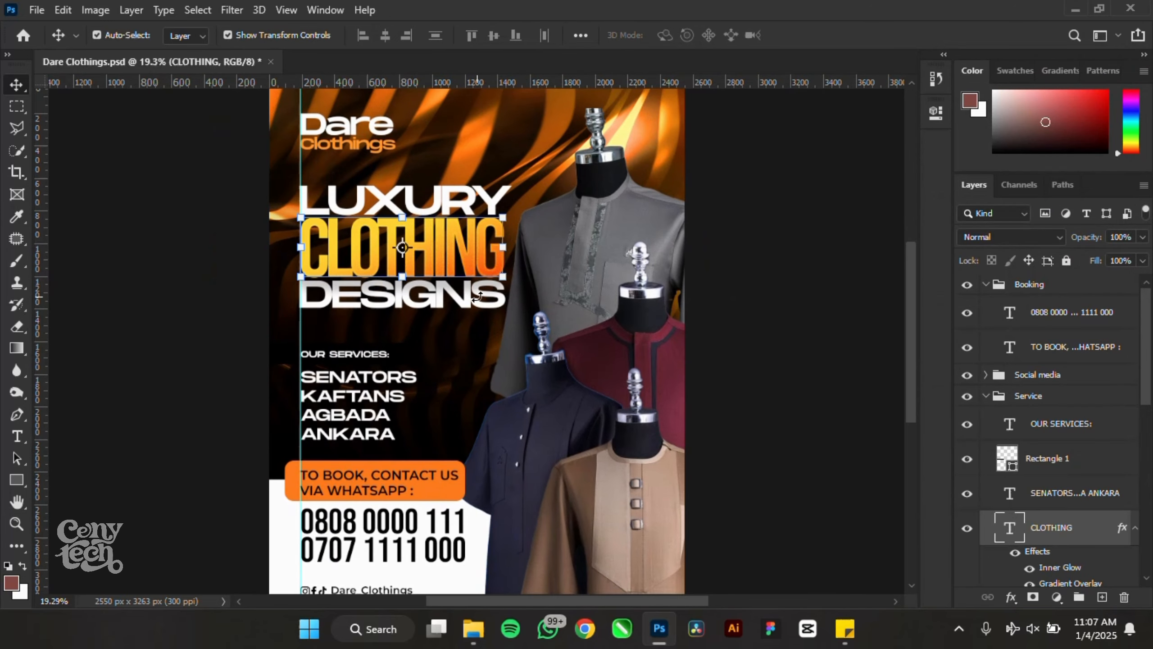
# - Copy CLOTHING's layer style and paste it onto the LUXURY layer
pyautogui.rightClick(1091, 539)
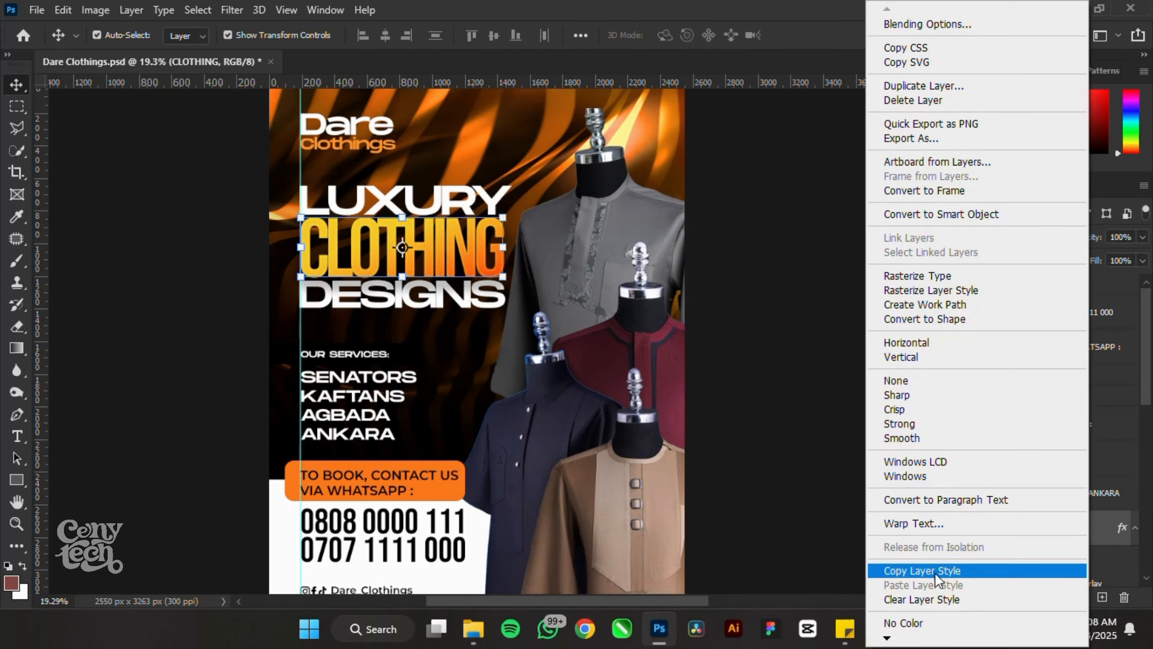
pyautogui.click(945, 571)
pyautogui.rightClick(1062, 494)
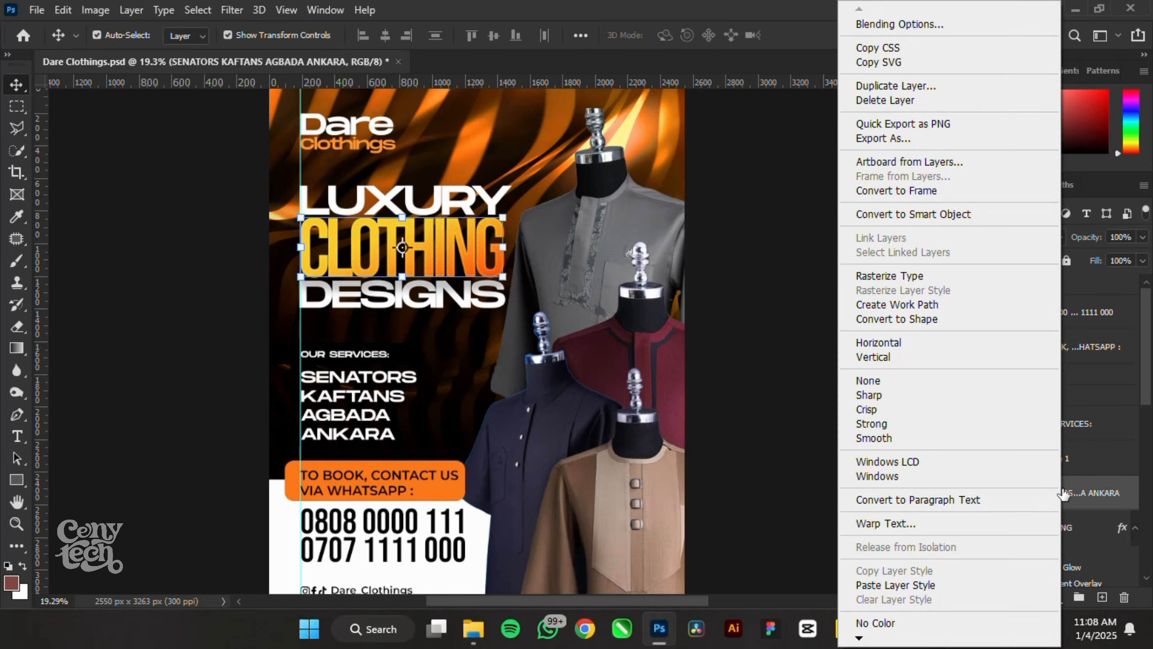
pyautogui.click(1104, 491)
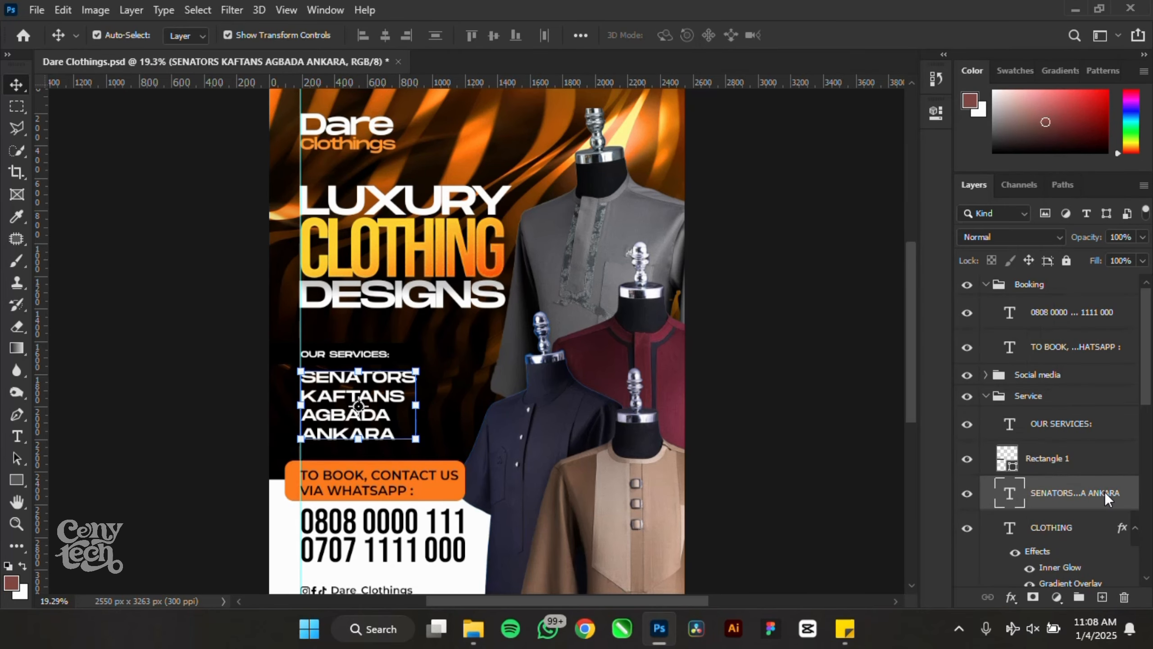
pyautogui.scroll(-2, 1053, 484)
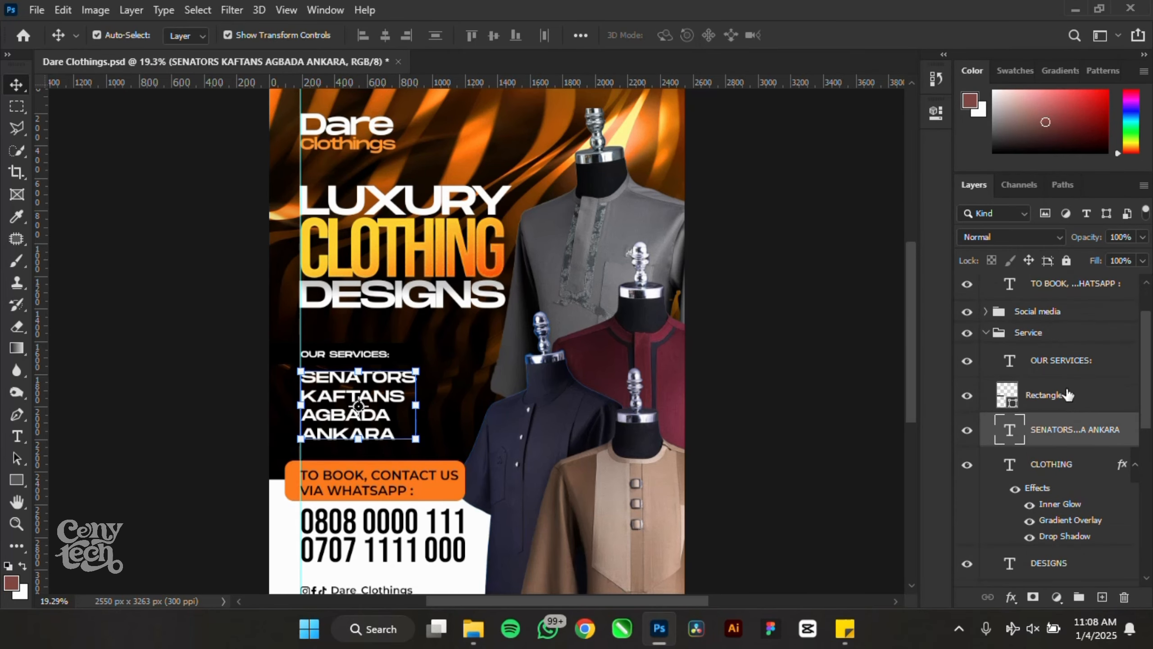
pyautogui.click(454, 210)
pyautogui.scroll(-2, 1049, 502)
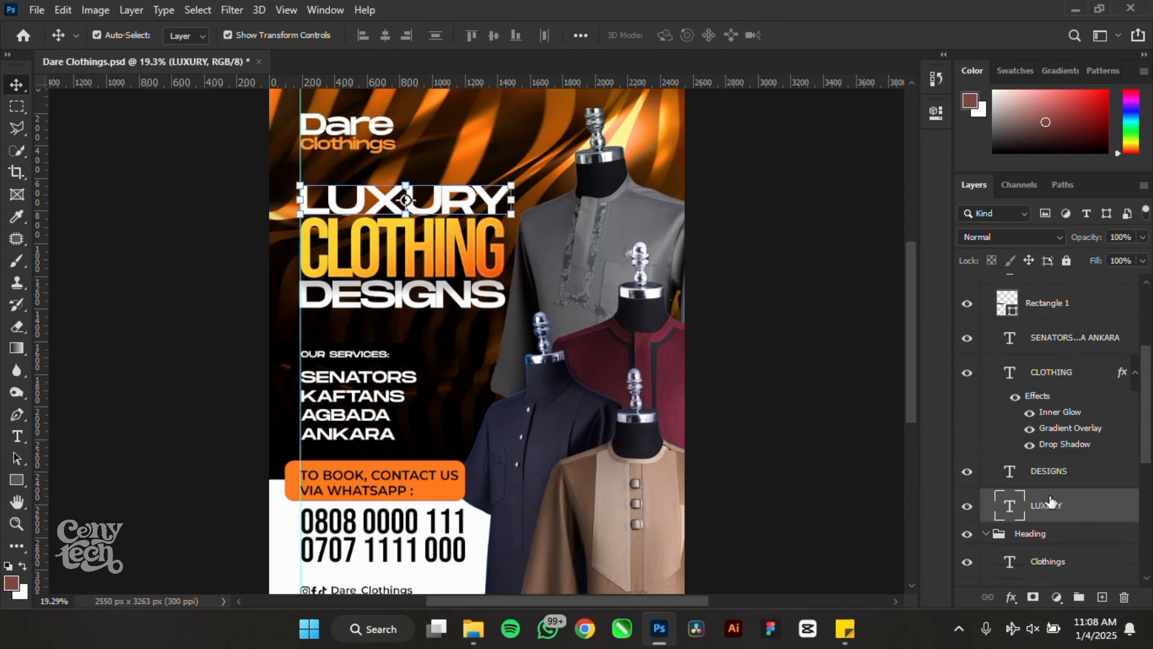
pyautogui.rightClick(1071, 508)
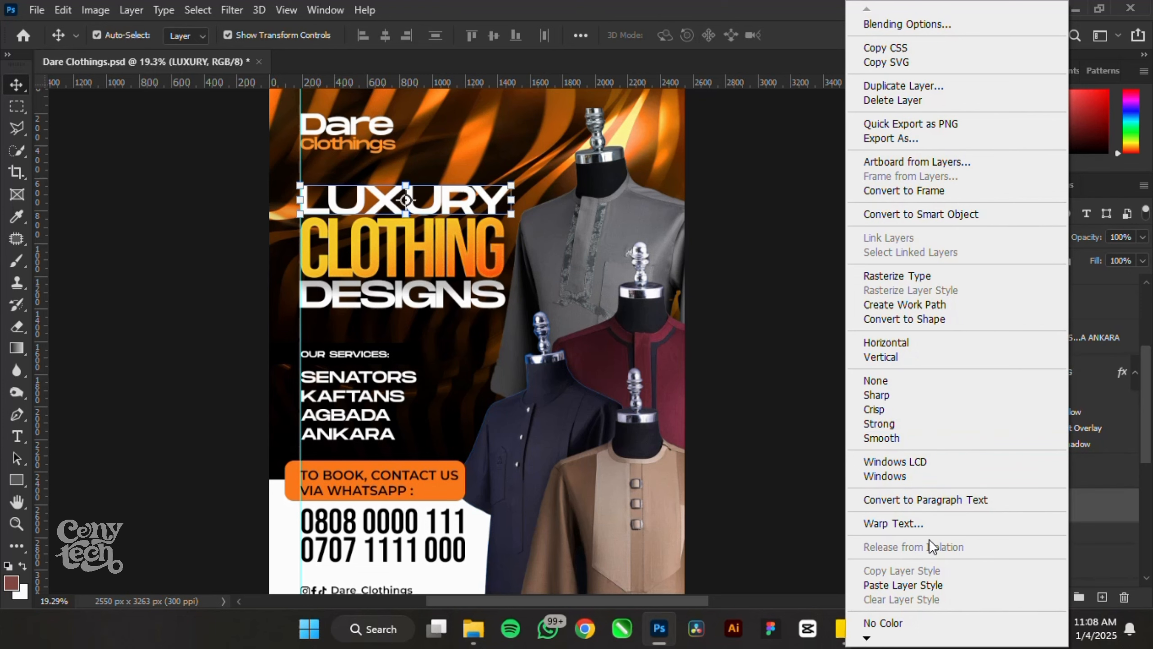
pyautogui.click(928, 586)
pyautogui.scroll(-5, 1021, 522)
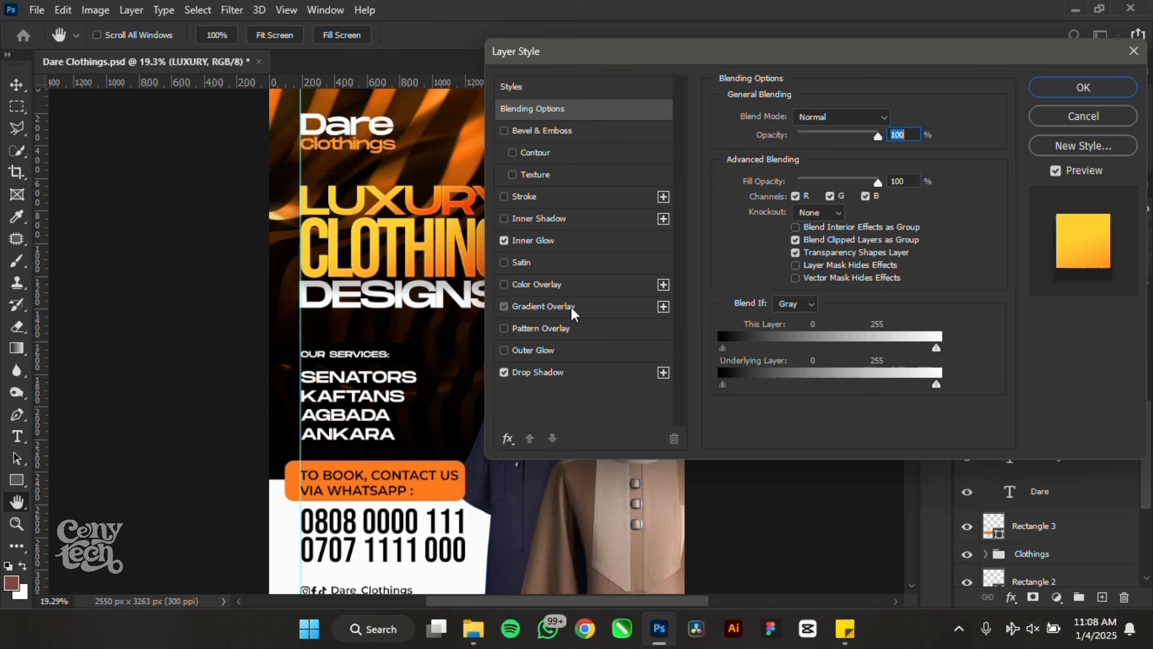
# - Switch LUXURY's gradient overlay to the Black, White preset with a light grey left stop
pyautogui.click(571, 307)
pyautogui.click(810, 165)
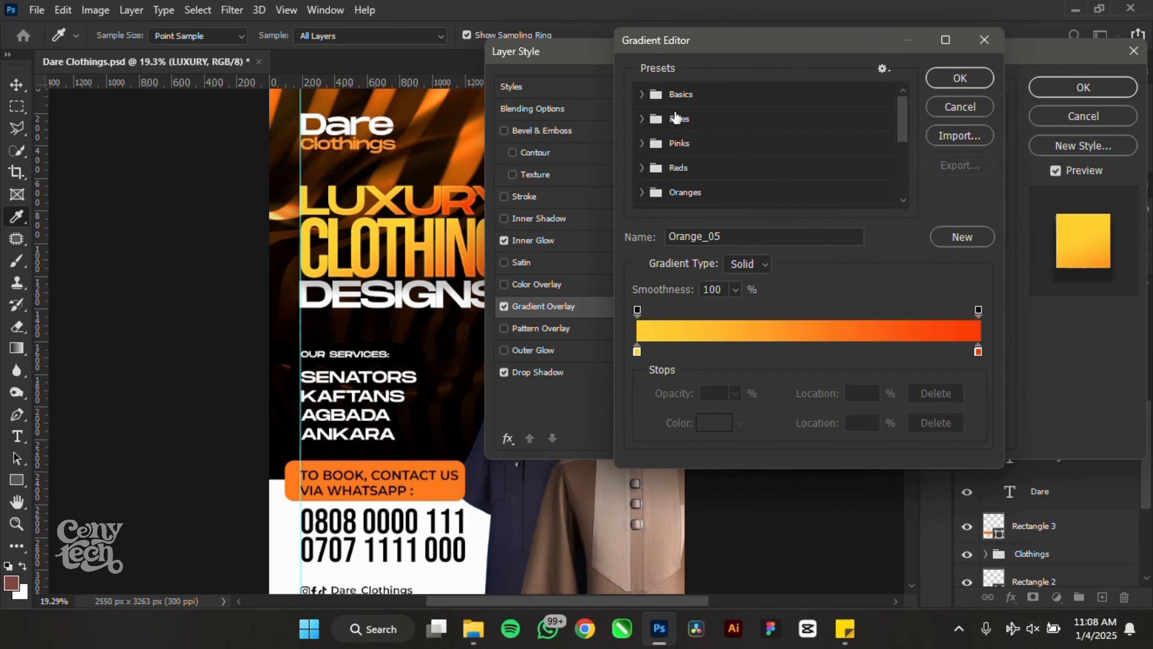
pyautogui.click(674, 97)
pyautogui.click(643, 95)
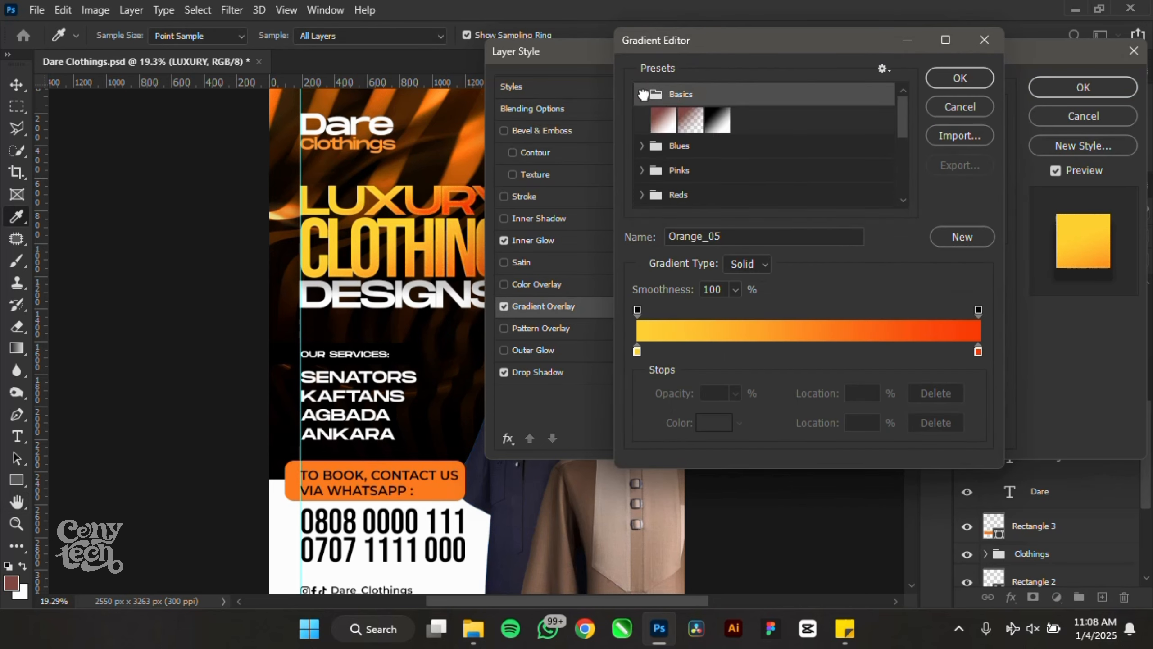
pyautogui.click(717, 120)
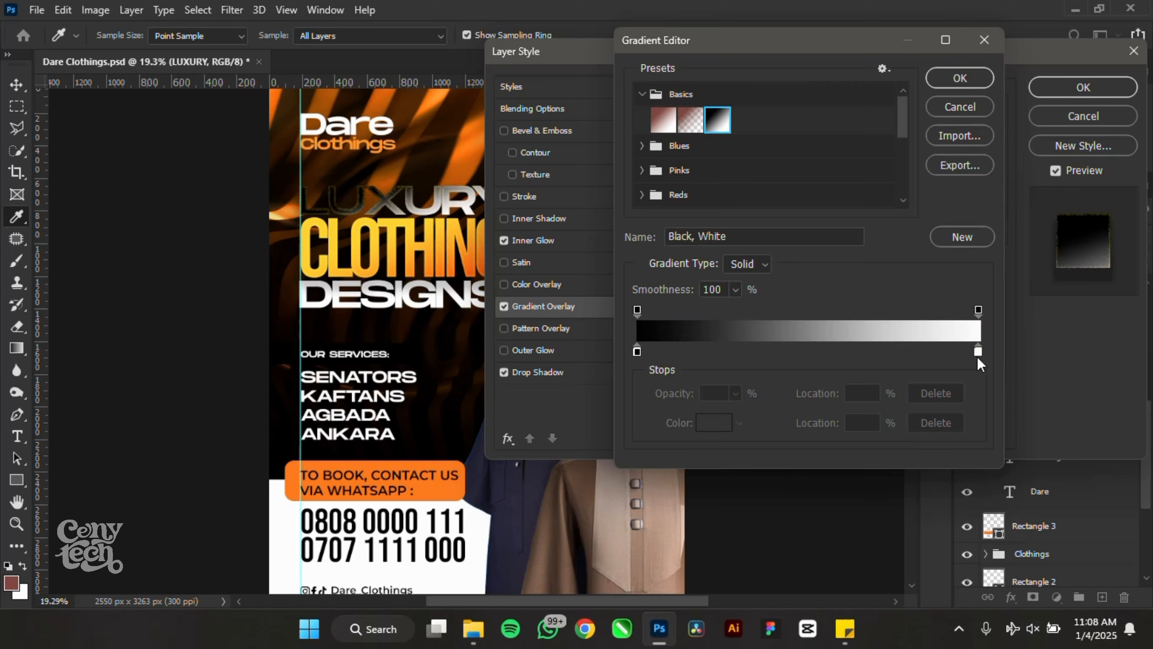
pyautogui.click(636, 350)
pyautogui.click(715, 423)
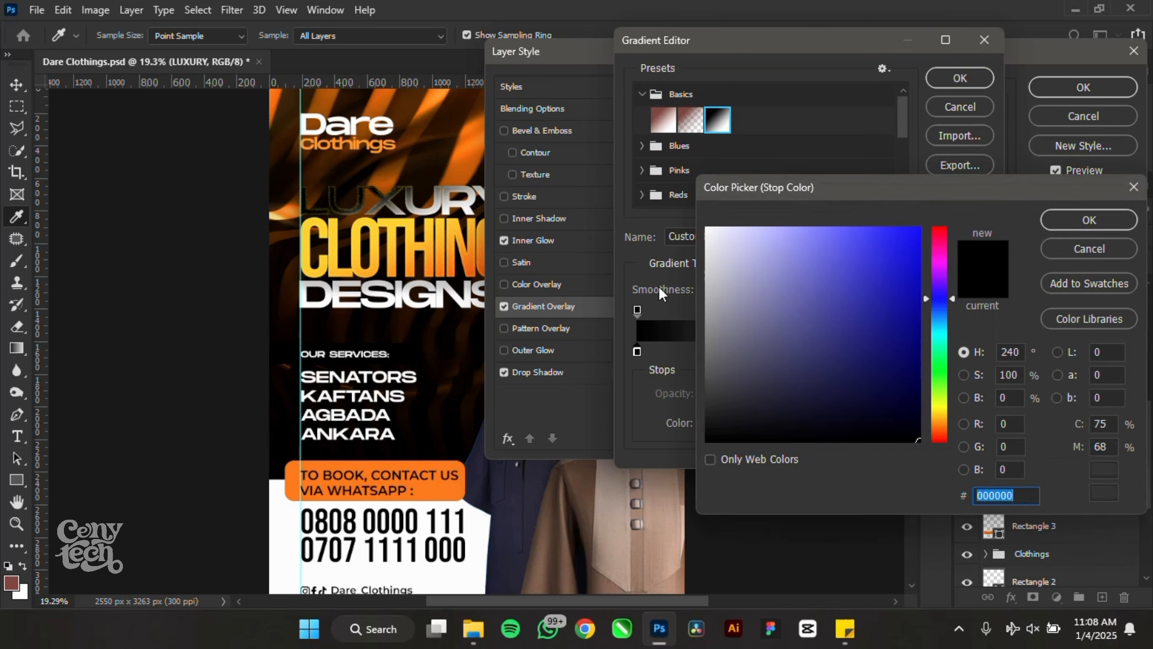
pyautogui.moveTo(718, 396)
pyautogui.mouseDown()
pyautogui.moveTo(670, 315)
pyautogui.moveTo(672, 289)
pyautogui.moveTo(708, 279)
pyautogui.moveTo(708, 252)
pyautogui.mouseUp()
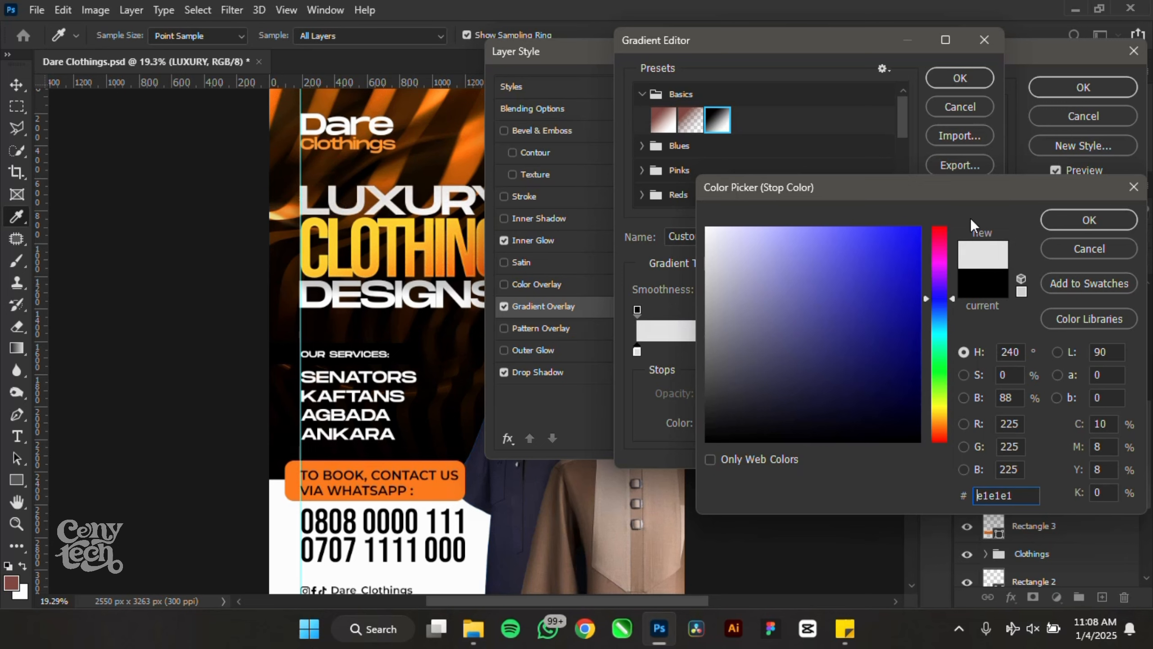
pyautogui.click(1052, 211)
pyautogui.click(966, 77)
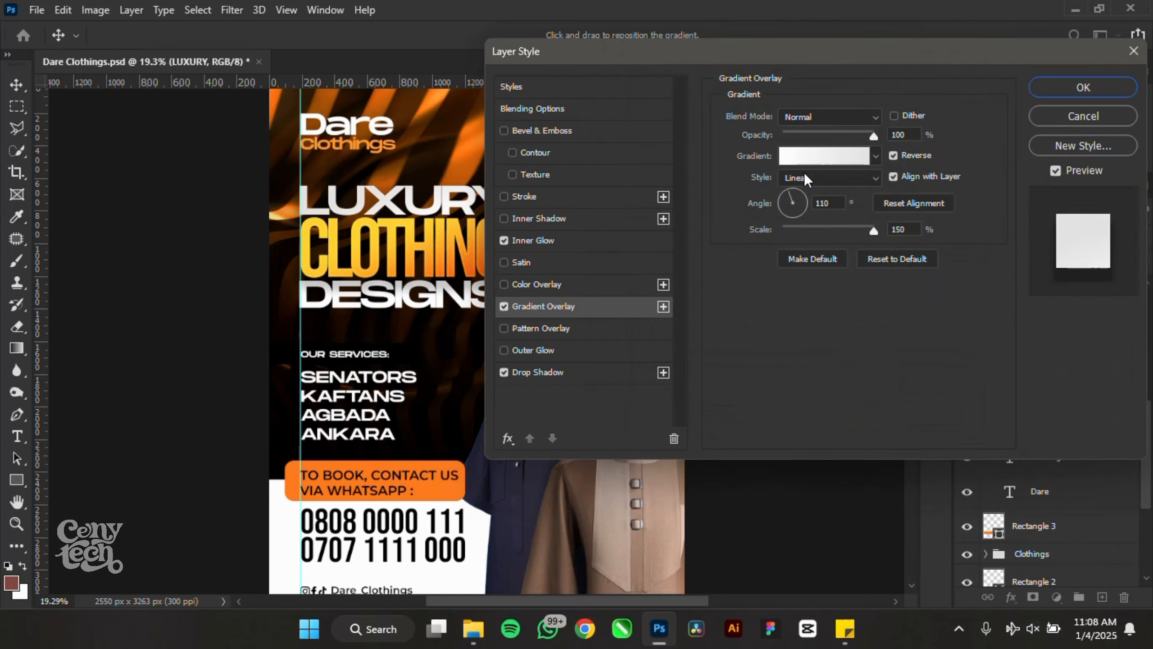
# - Set LUXURY's inner glow colour to near-white ececec and apply the style
pyautogui.click(554, 239)
pyautogui.click(761, 172)
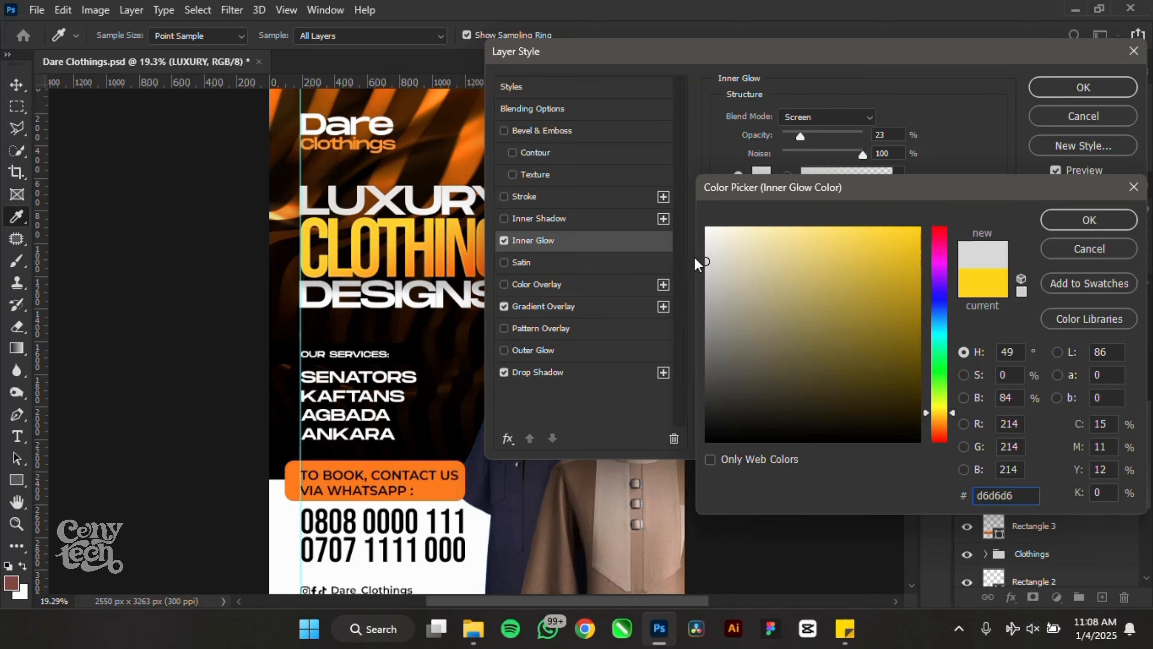
pyautogui.moveTo(721, 253); pyautogui.dragTo(703, 241)
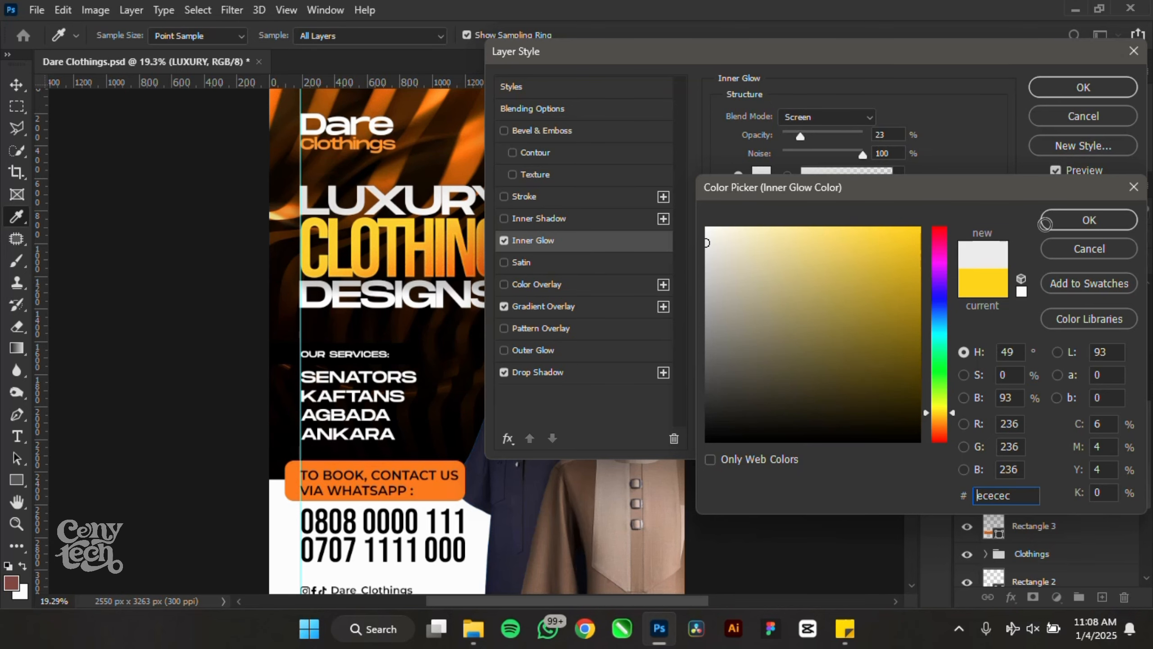
pyautogui.click(1095, 220)
pyautogui.click(1081, 87)
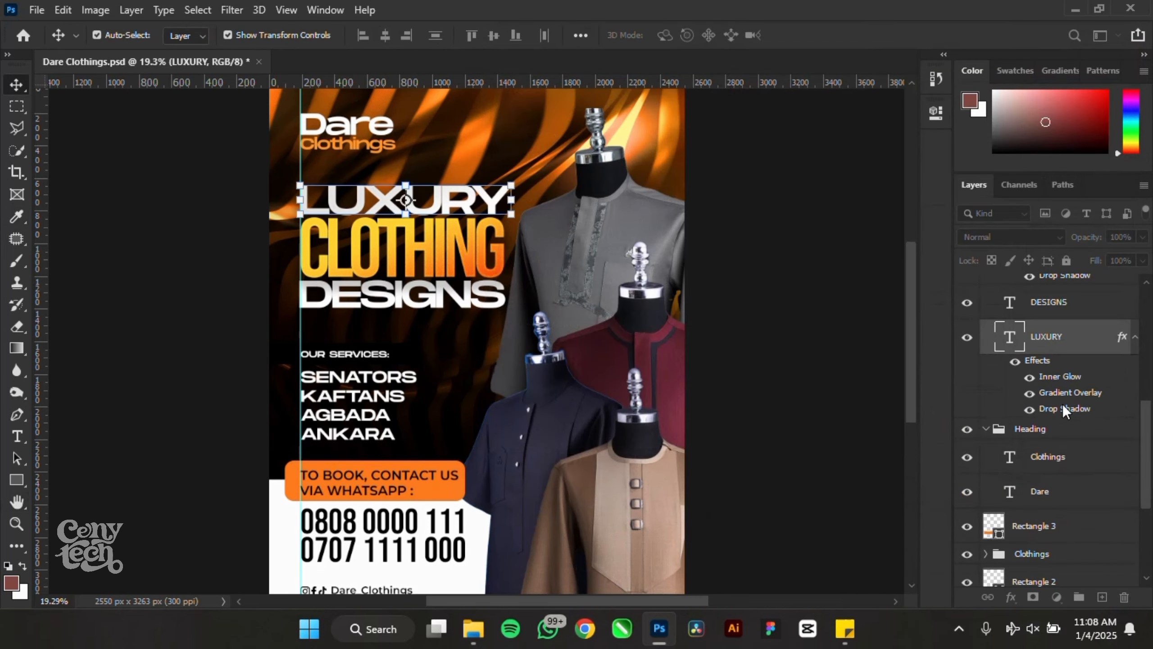
# - Copy LUXURY's layer style and paste it onto the DESIGNS layer
pyautogui.rightClick(1106, 338)
pyautogui.click(958, 571)
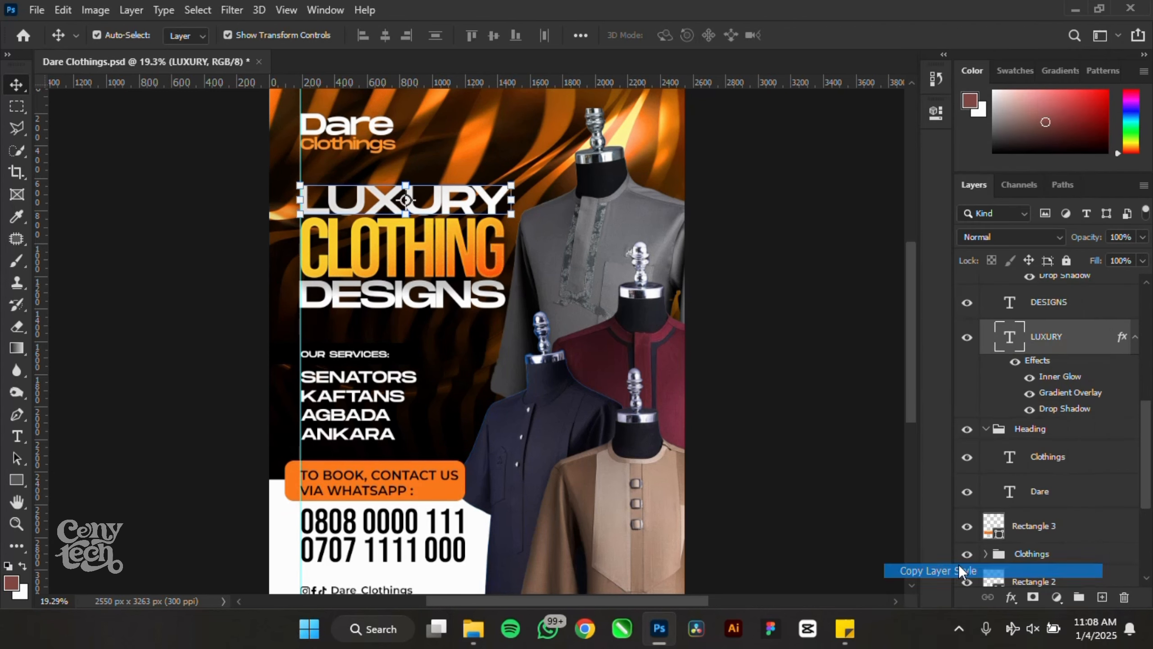
pyautogui.click(436, 308)
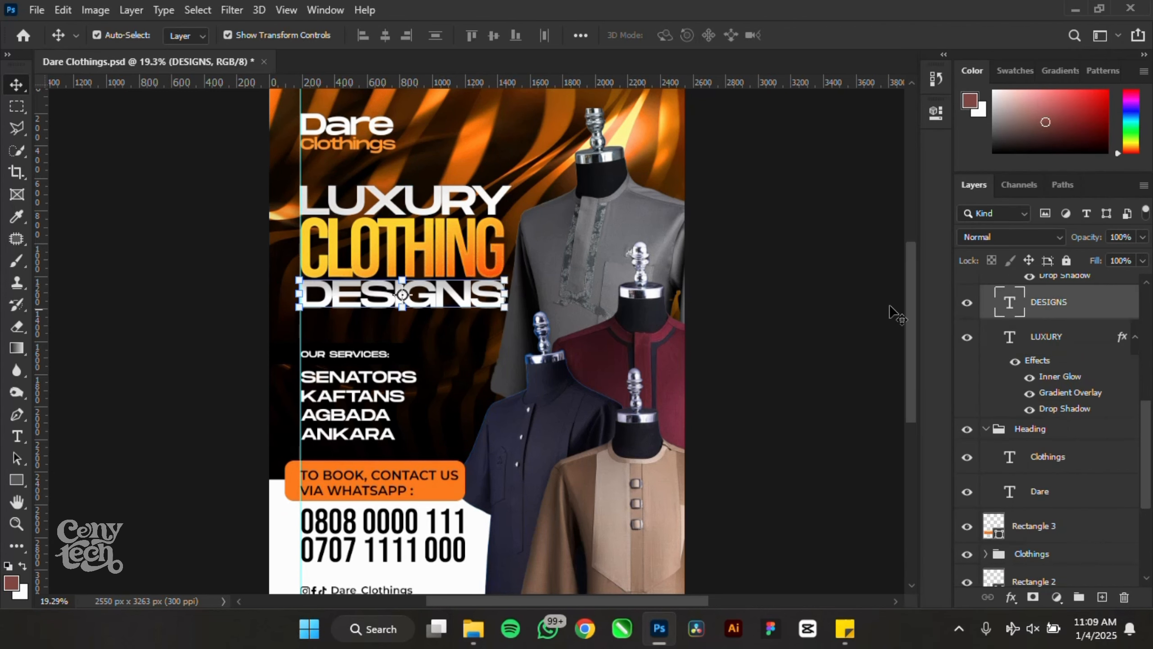
pyautogui.rightClick(1116, 308)
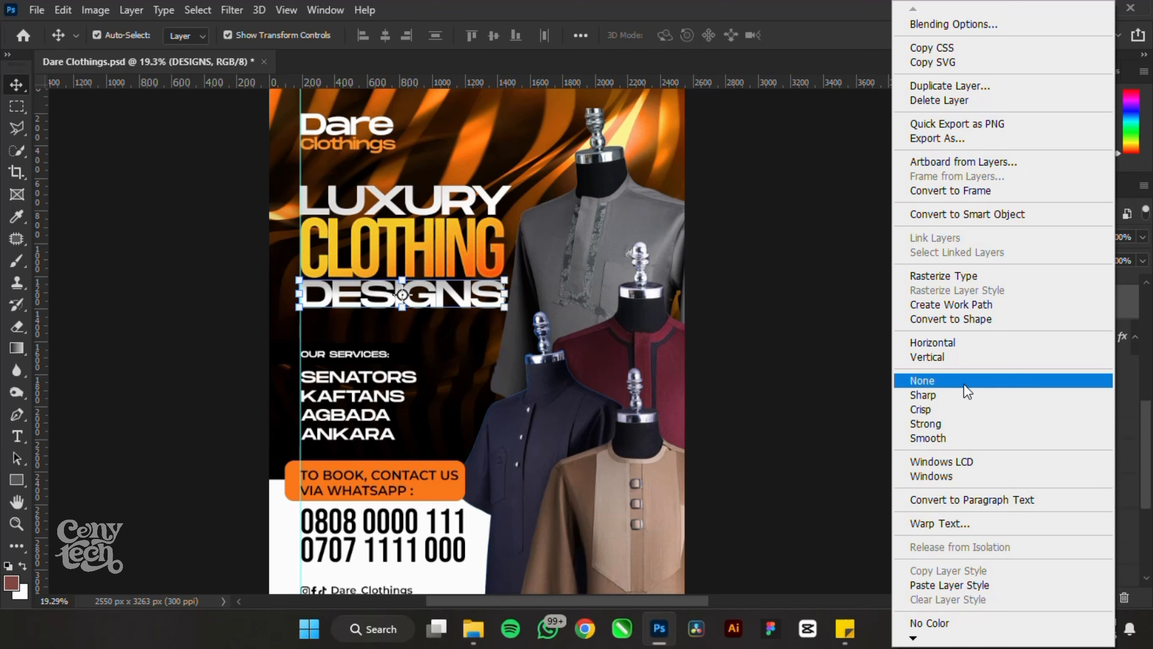
pyautogui.click(978, 585)
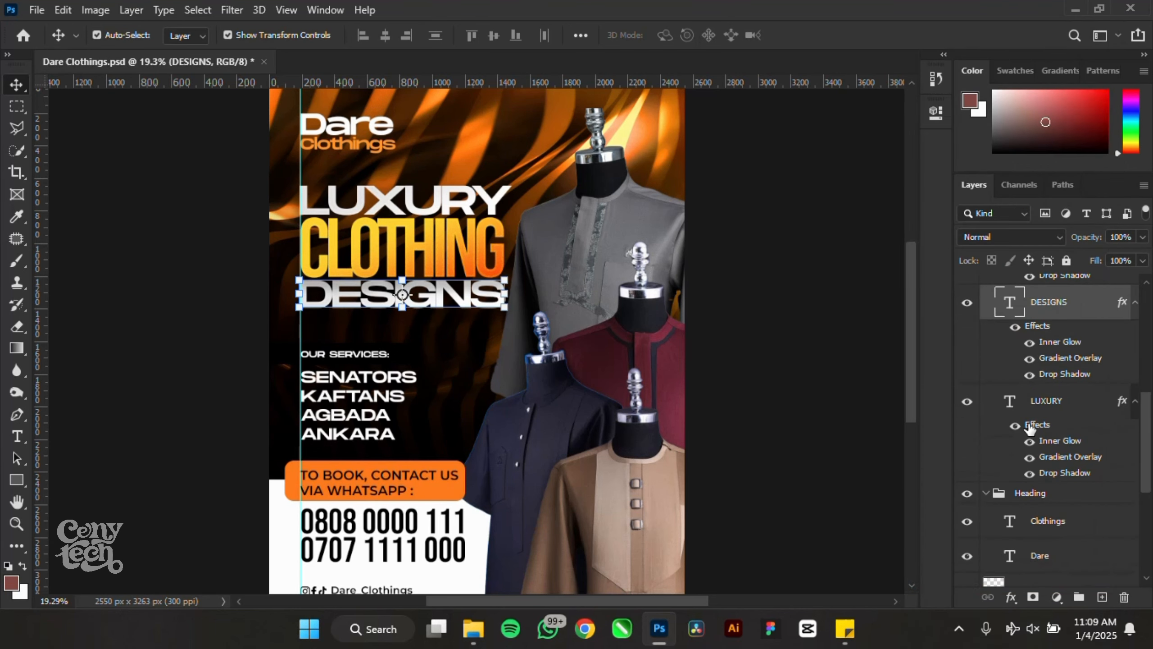
# - Collapse the headline layers' effect lists and the Heading and Service groups
pyautogui.click(1136, 403)
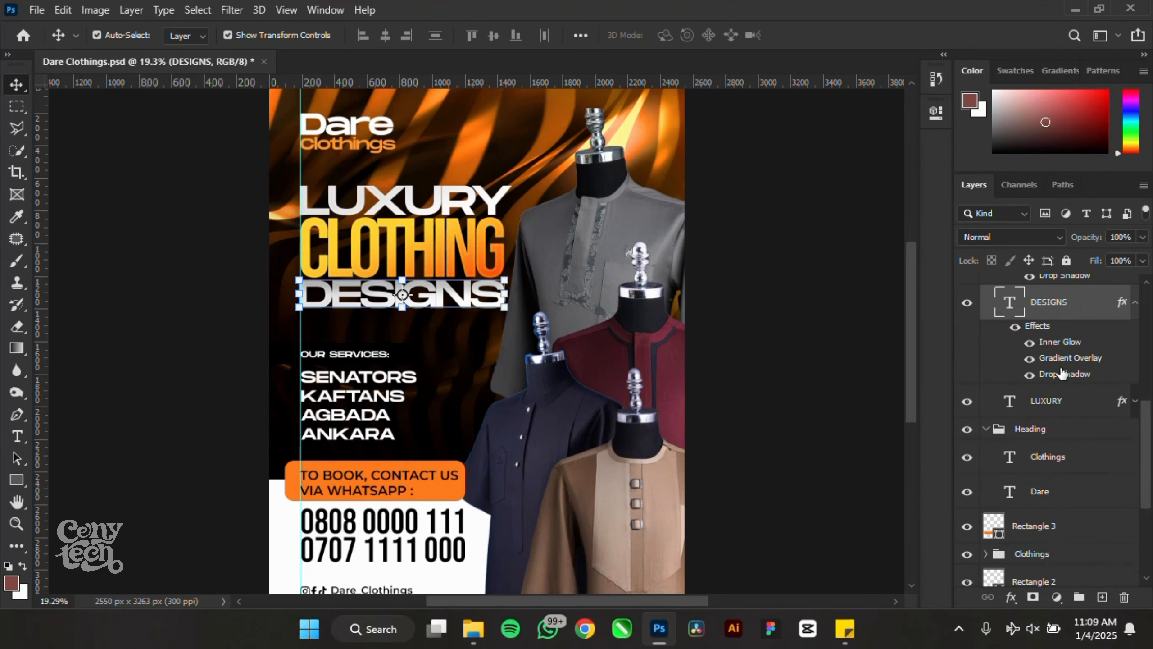
pyautogui.scroll(2, 1061, 373)
pyautogui.click(1136, 366)
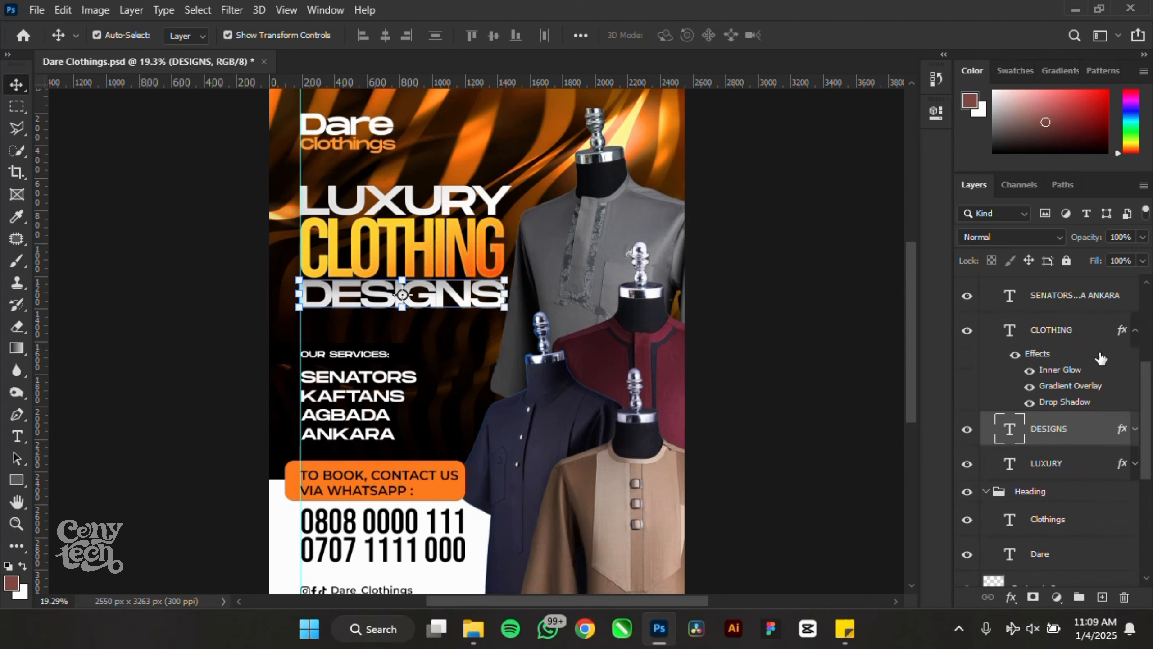
pyautogui.click(1131, 337)
pyautogui.scroll(2, 1133, 359)
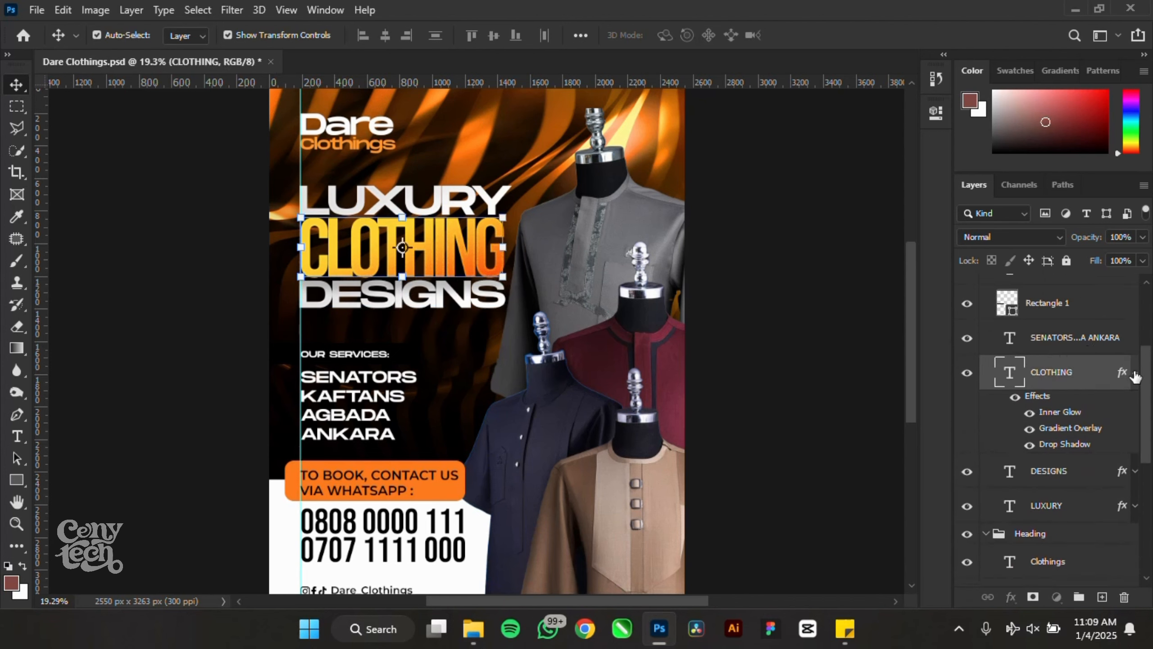
pyautogui.click(1135, 375)
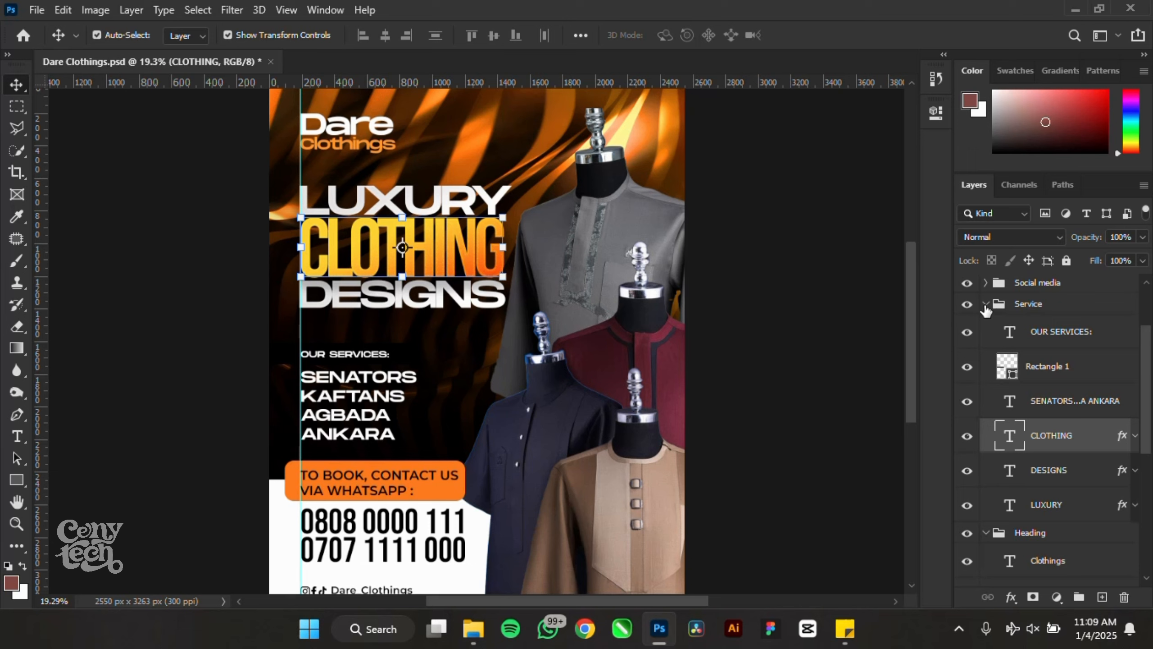
pyautogui.click(985, 304)
pyautogui.click(986, 325)
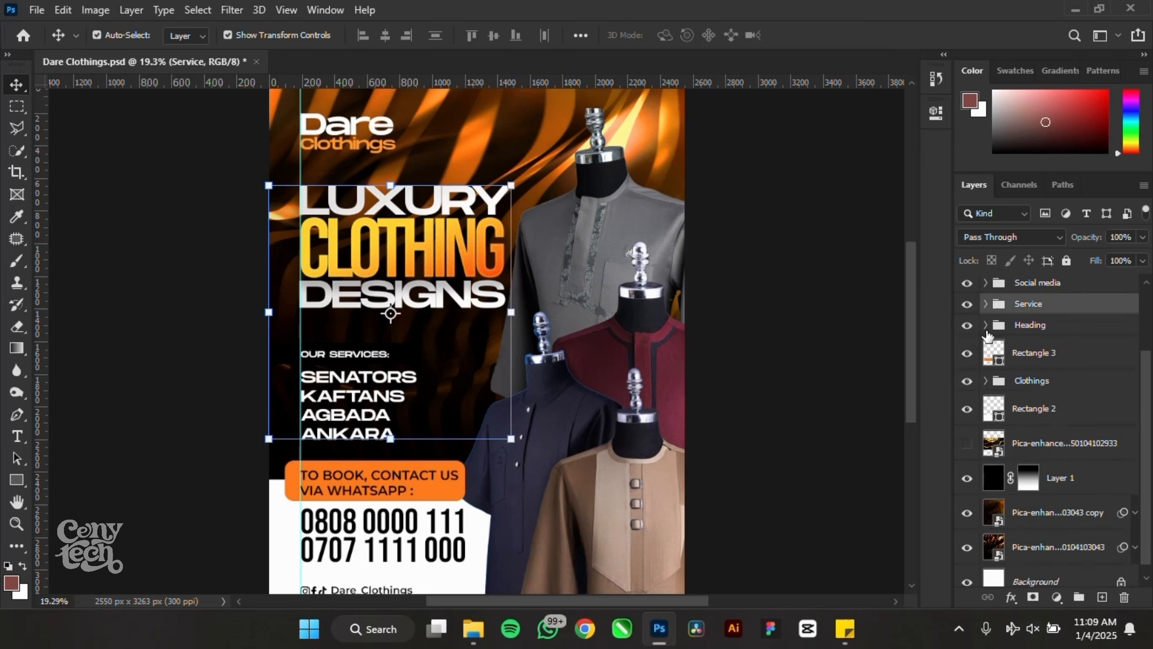
pyautogui.click(986, 305)
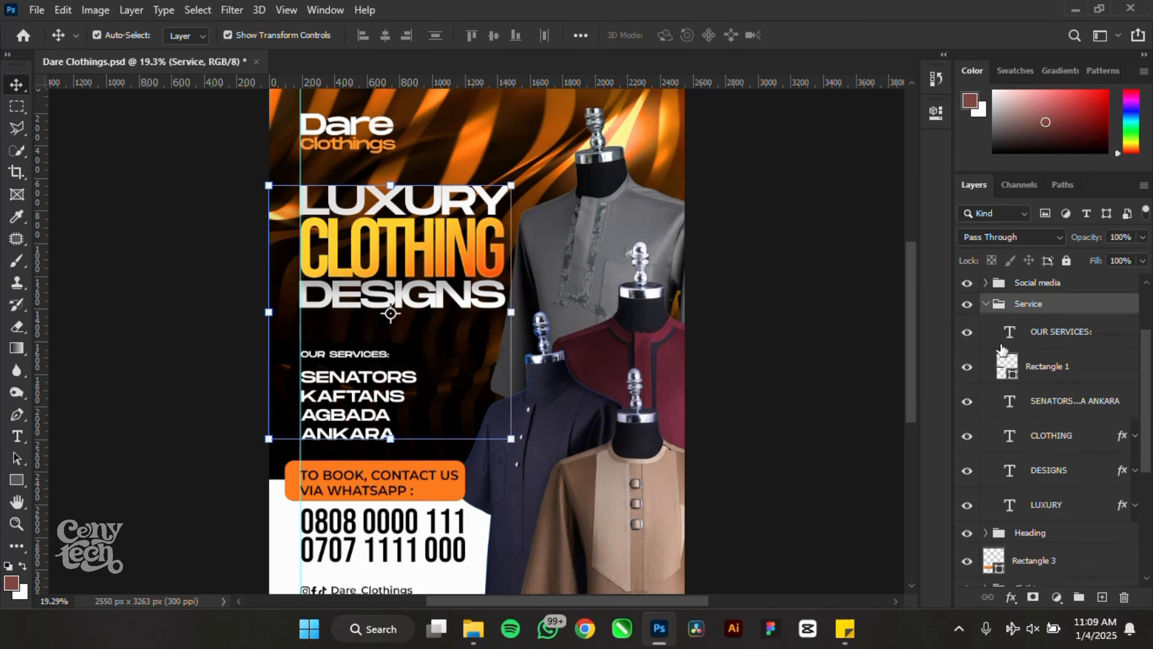
# - Move the LUXURY, CLOTHING and DESIGNS layers out of the Service group
pyautogui.click(1057, 449)
pyautogui.keyDown('shift'); pyautogui.click(1060, 505); pyautogui.keyUp('shift')
pyautogui.moveTo(1044, 435); pyautogui.dragTo(1031, 302)
pyautogui.click(985, 408)
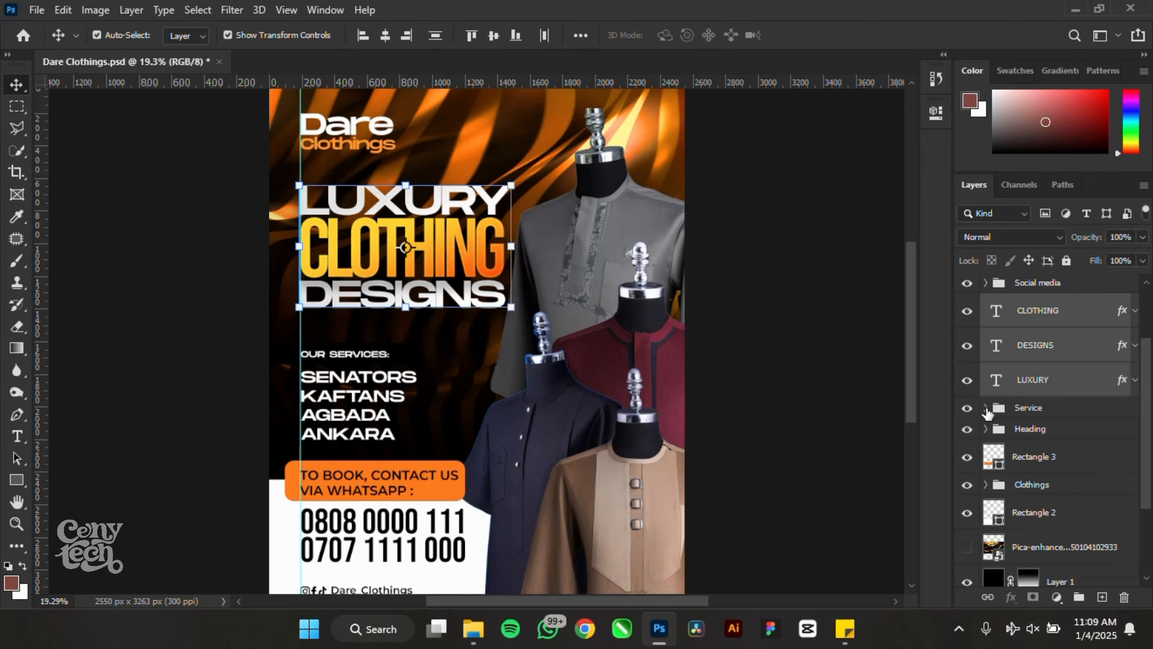
pyautogui.click(812, 334)
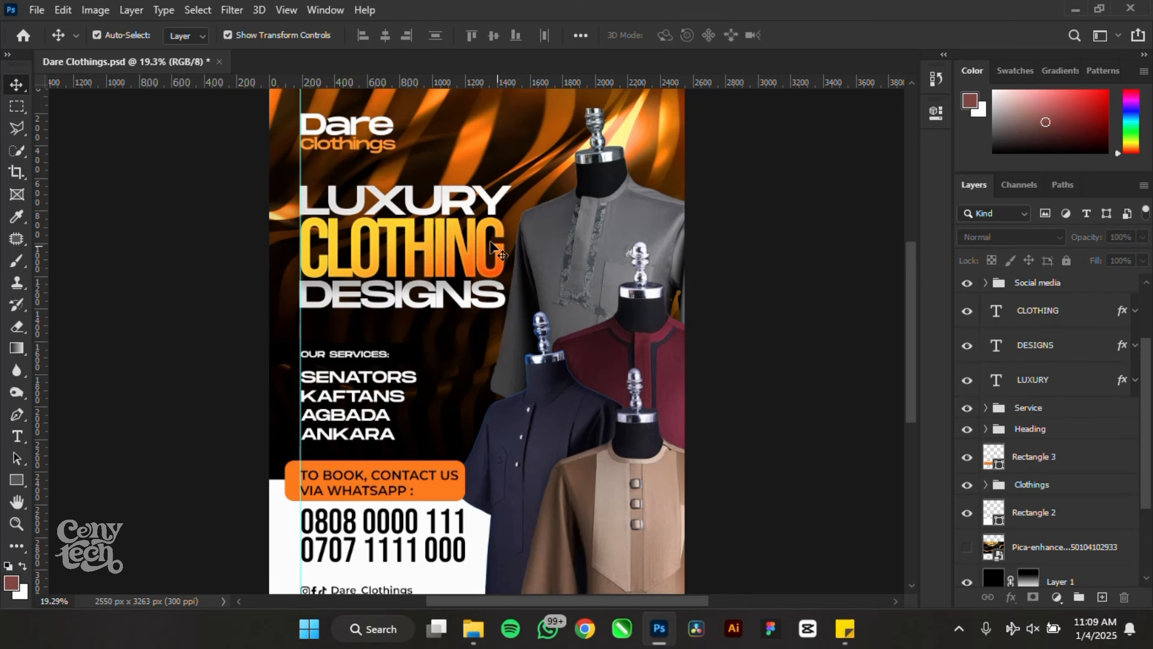
# - Drag the CLOTHING layer below DESIGNS in the Layers panel
pyautogui.click(470, 257)
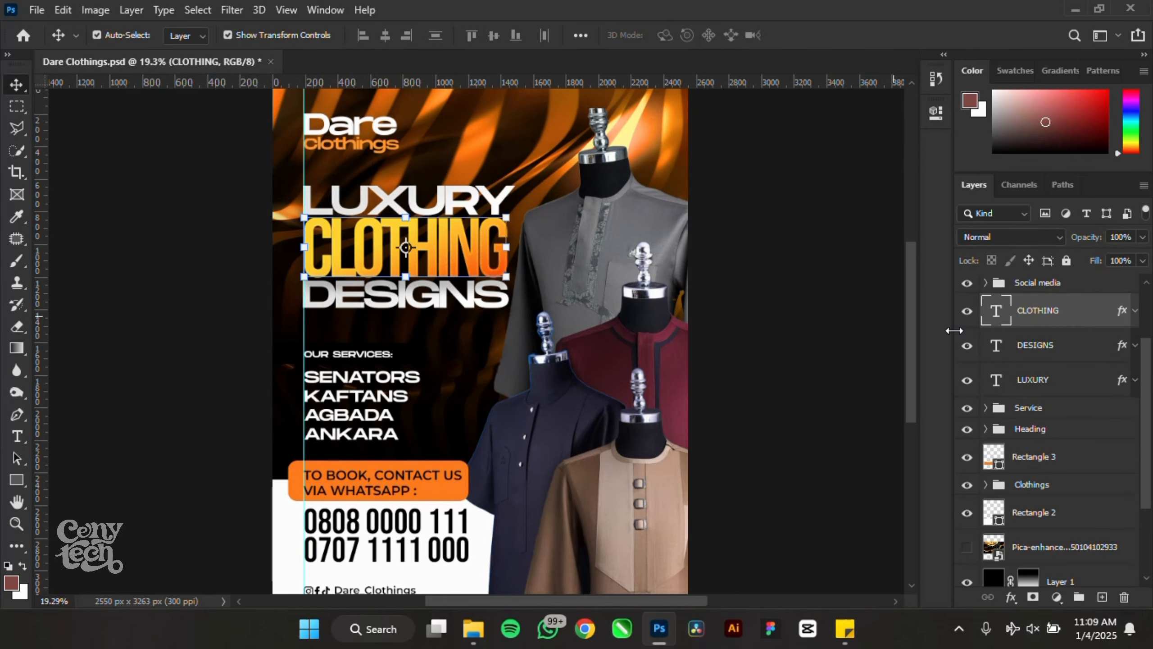
pyautogui.moveTo(1121, 326); pyautogui.dragTo(1065, 359)
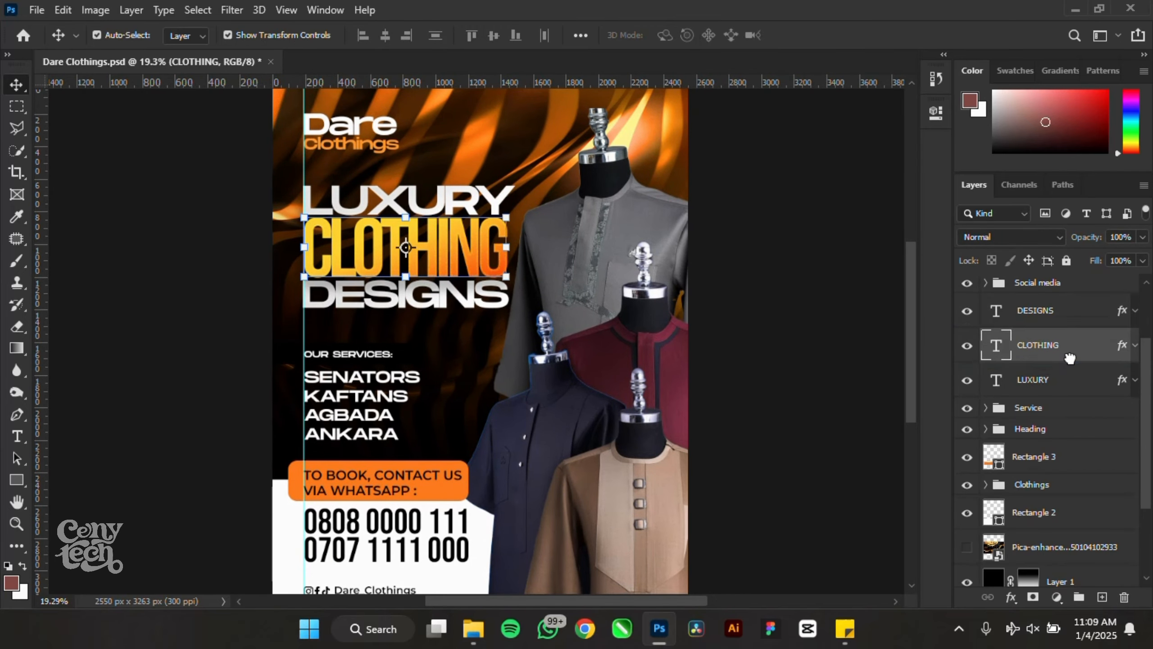
pyautogui.click(758, 327)
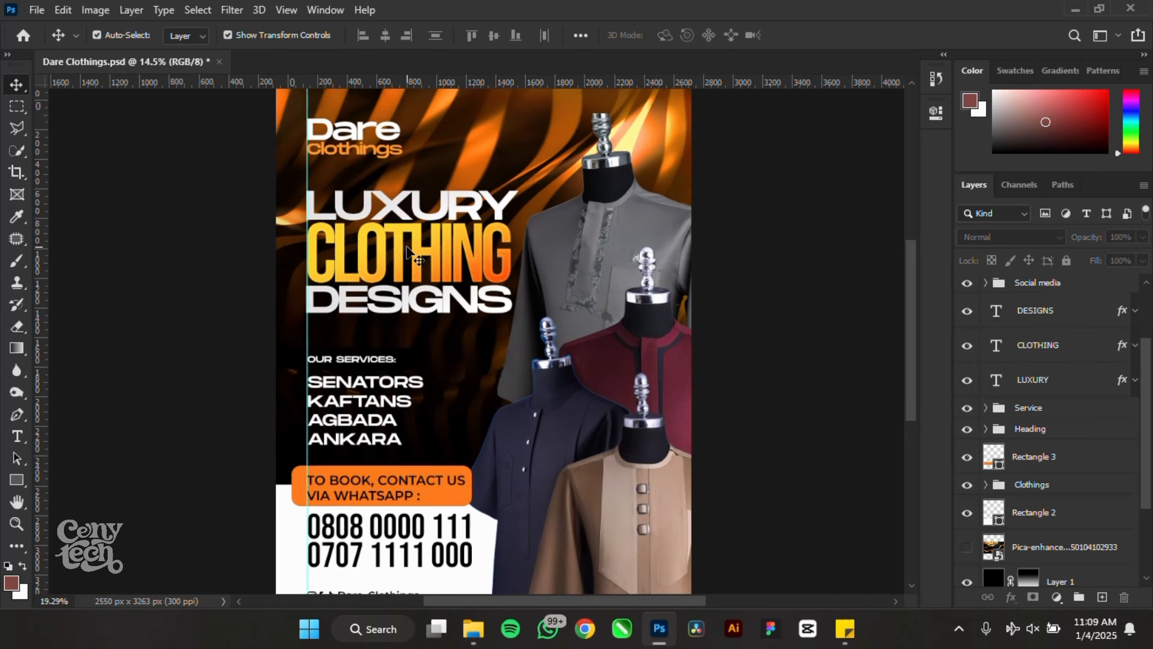
pyautogui.scroll(4, 467, 363)
# - Paste CLOTHING's gradient layer style onto the OUR SERVICES banner rectangle
pyautogui.click(442, 366)
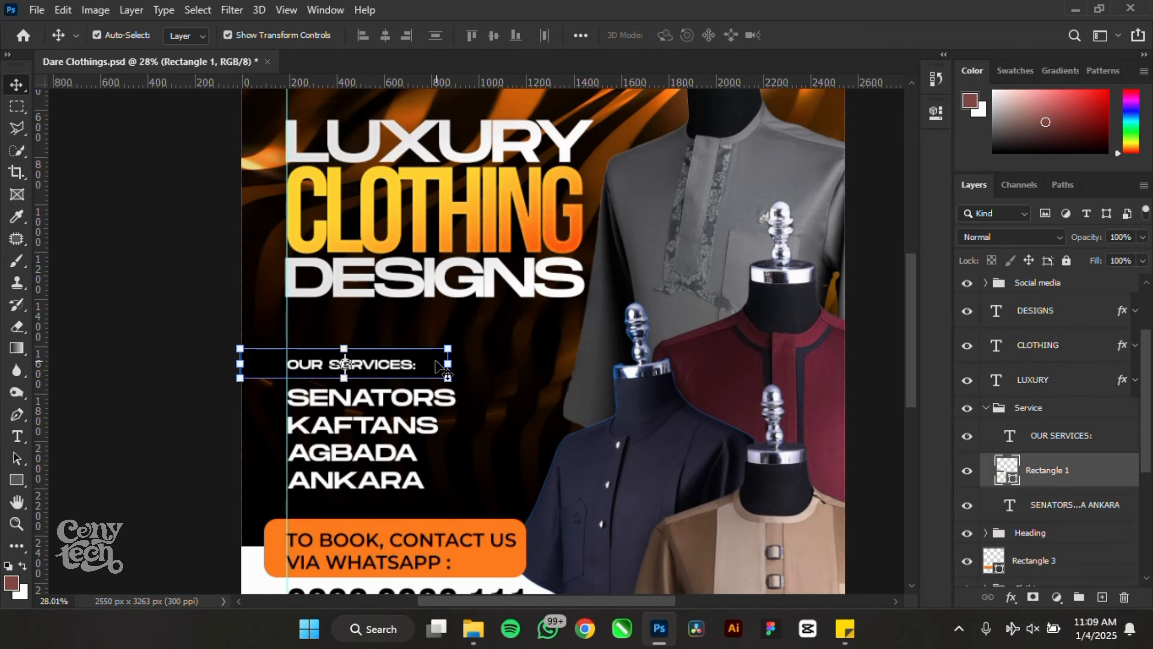
pyautogui.scroll(1, 439, 362)
pyautogui.click(542, 209)
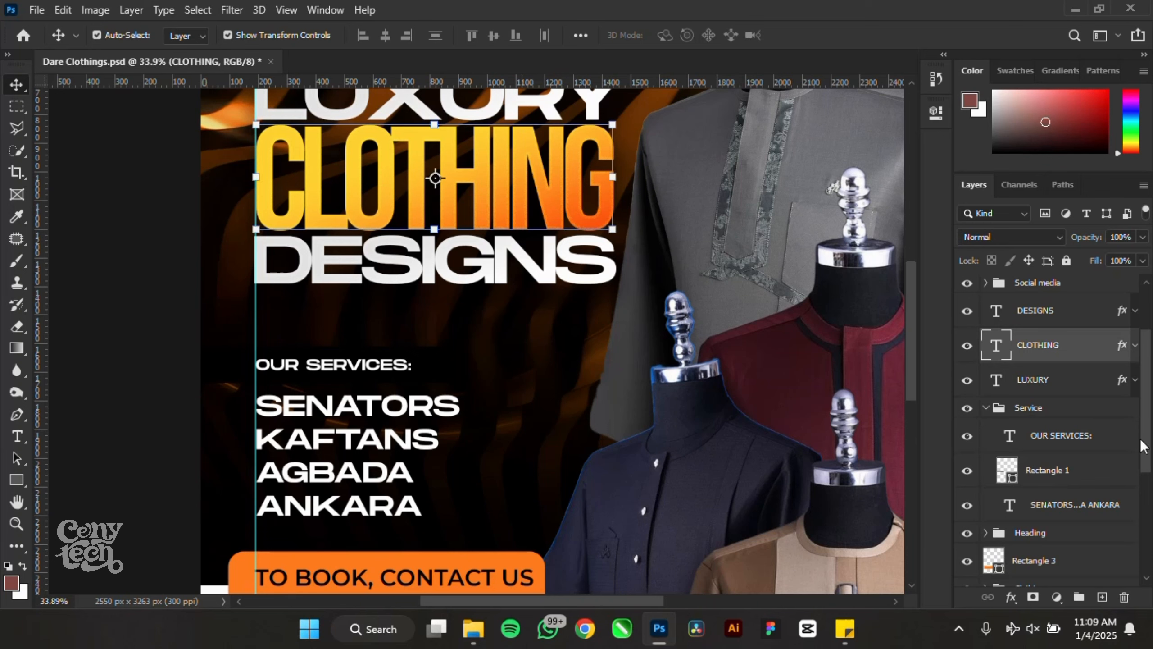
pyautogui.rightClick(1114, 362)
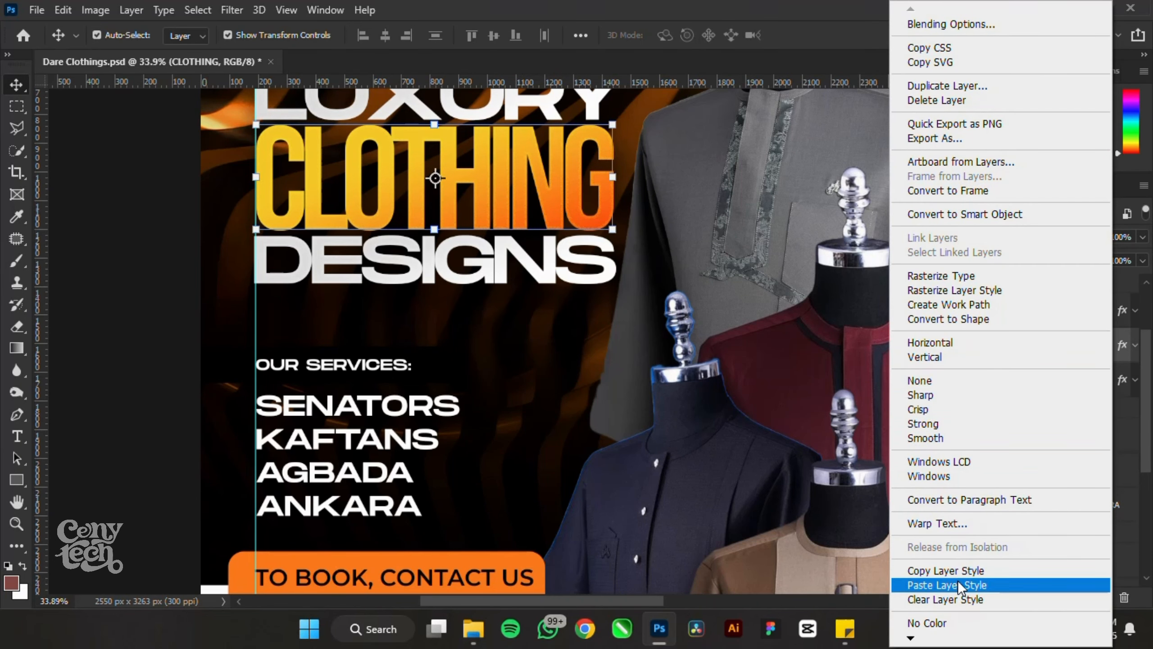
pyautogui.click(948, 570)
pyautogui.click(458, 366)
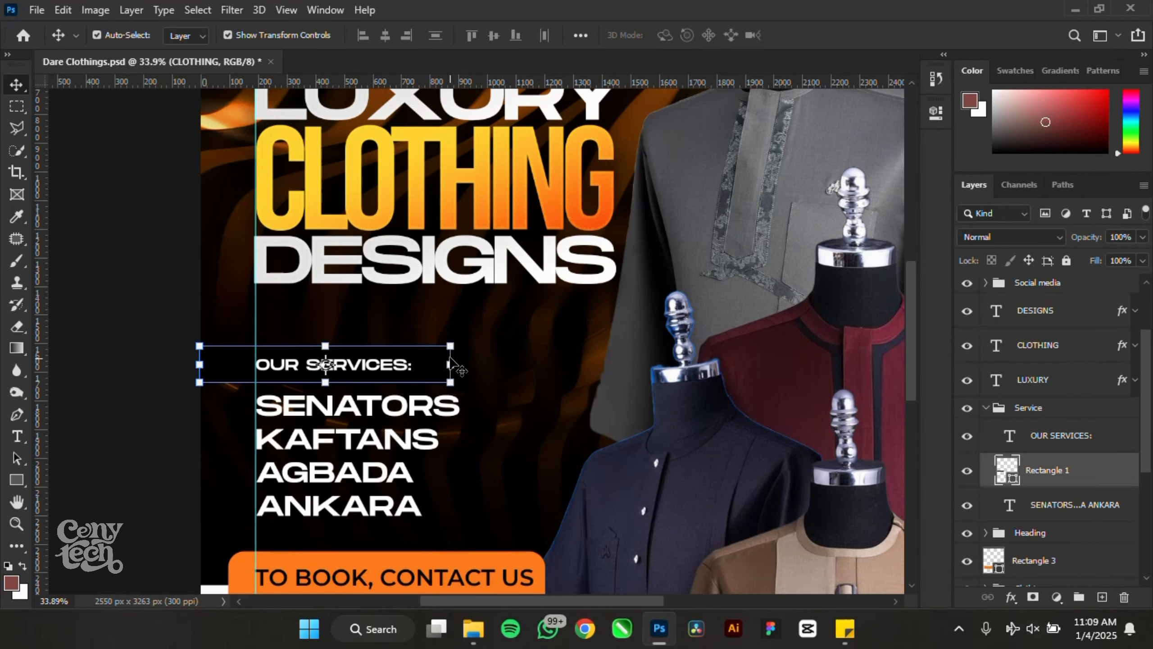
pyautogui.rightClick(1125, 481)
pyautogui.click(949, 399)
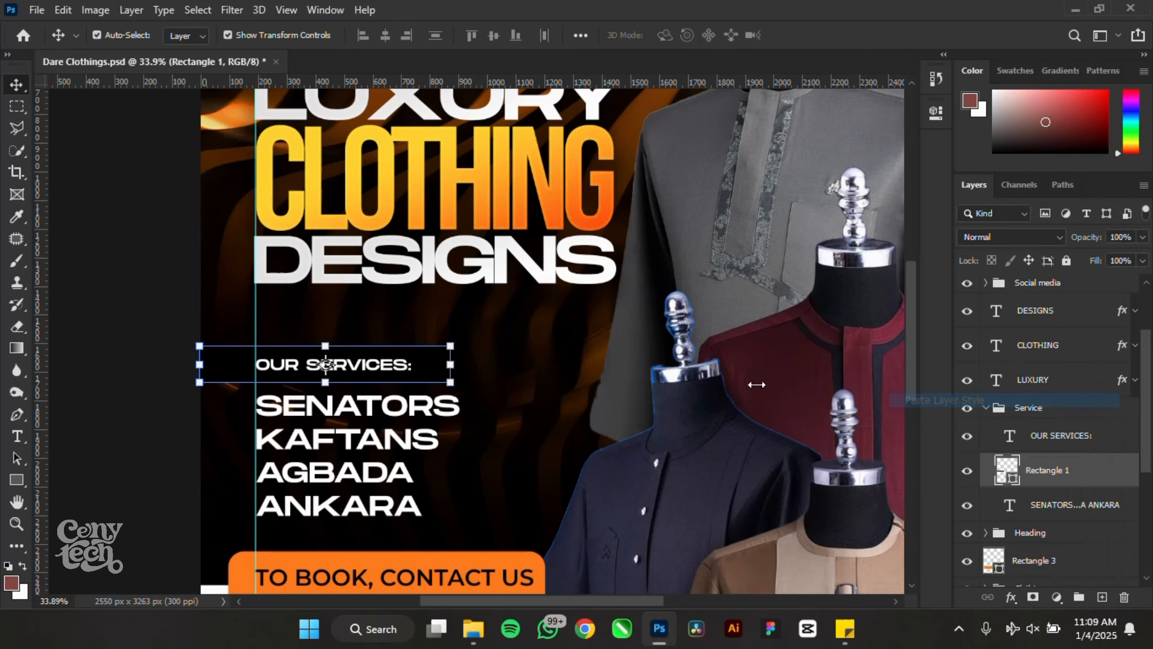
# - Change the OUR SERVICES label text colour to black
pyautogui.click(138, 345)
pyautogui.scroll(-9, 547, 248)
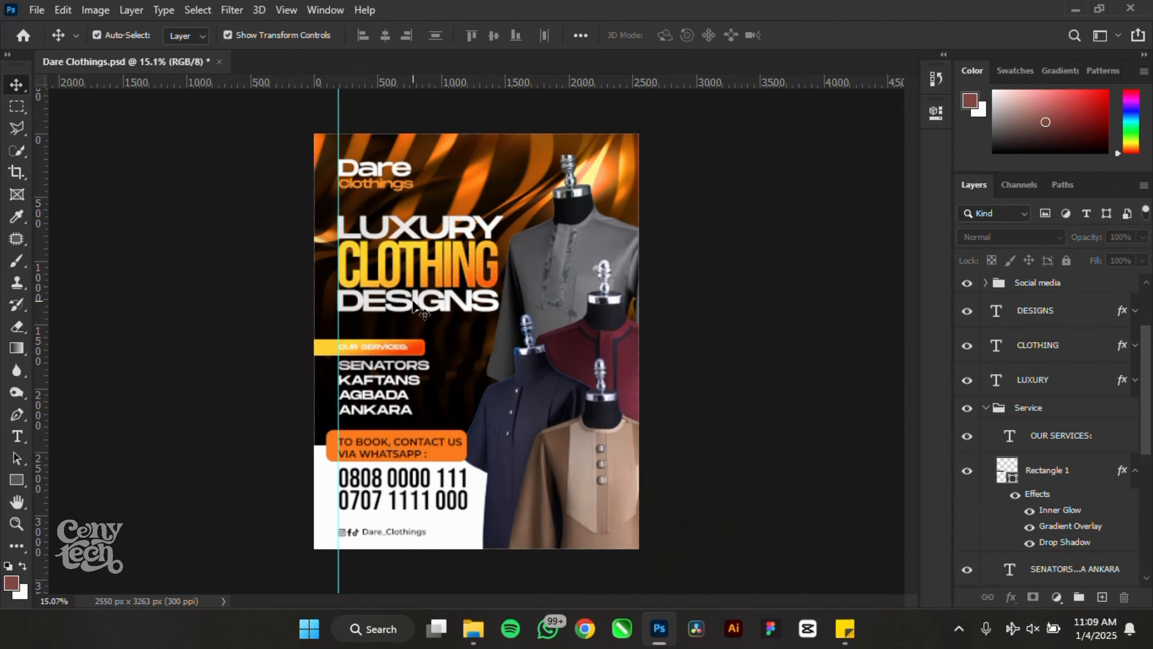
pyautogui.scroll(5, 394, 377)
pyautogui.scroll(9, 395, 382)
pyautogui.click(443, 304)
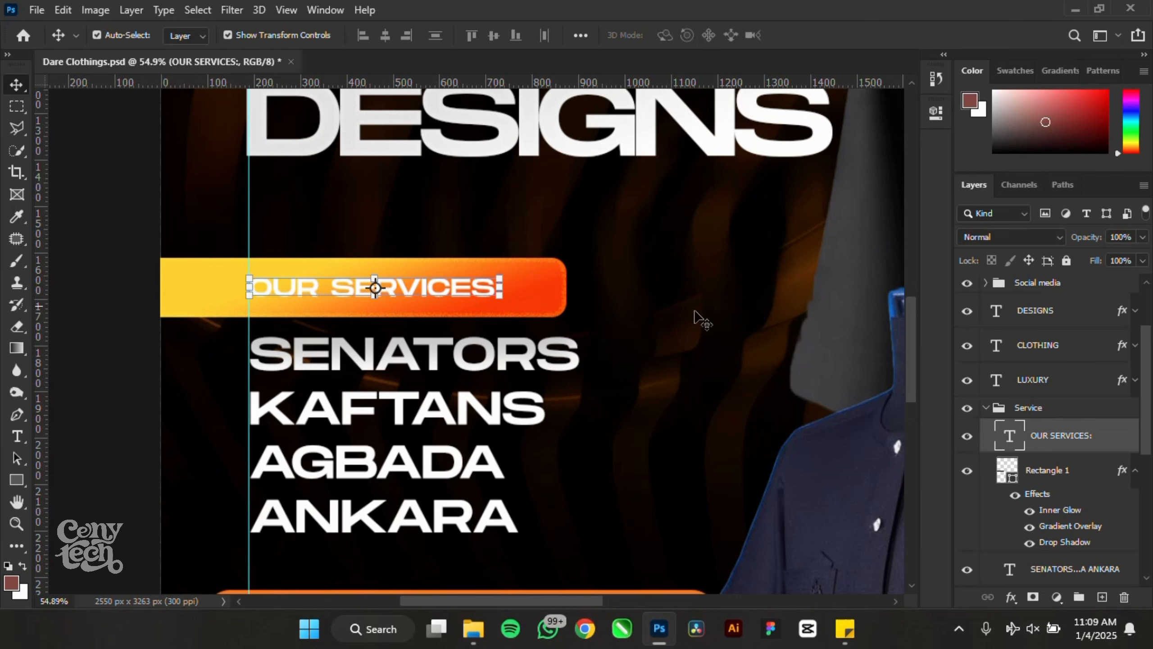
pyautogui.click(937, 115)
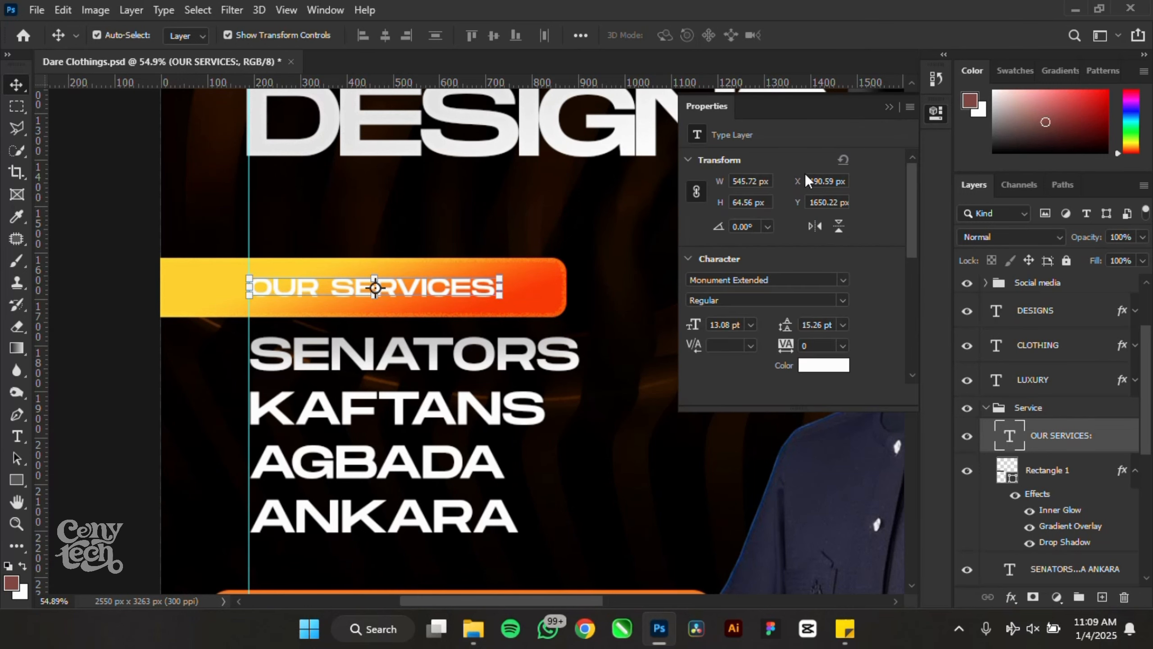
pyautogui.click(830, 367)
pyautogui.moveTo(736, 326); pyautogui.dragTo(642, 555)
pyautogui.click(1089, 220)
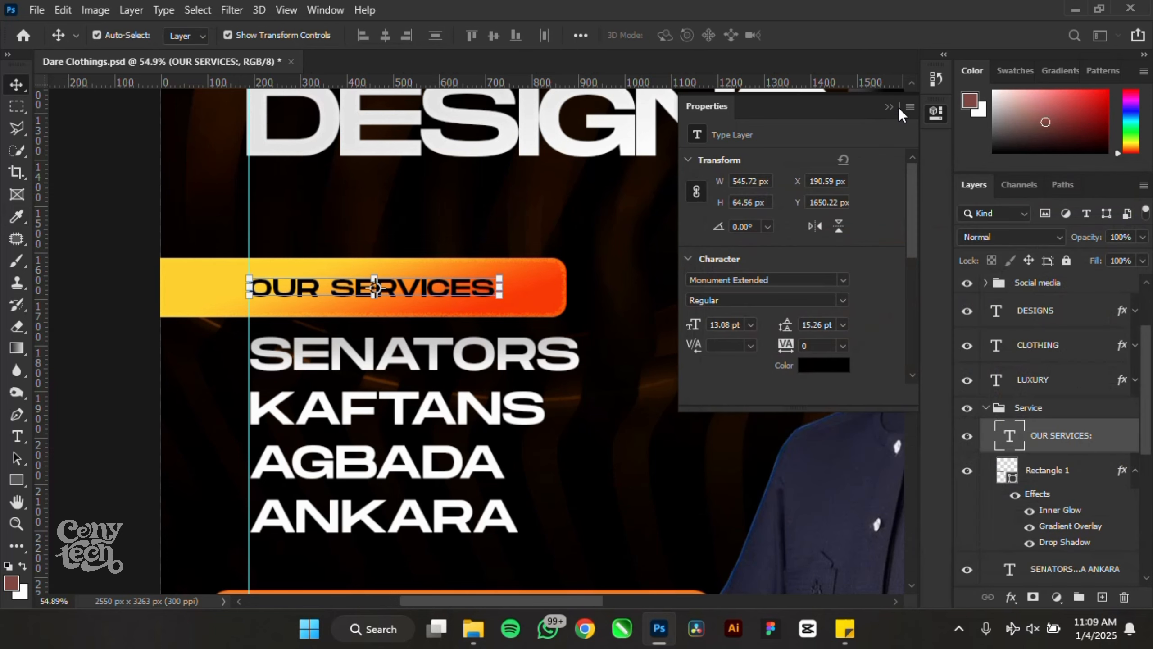
pyautogui.click(890, 109)
# - Move the banner rectangle layer below the service list
pyautogui.scroll(-3, 644, 214)
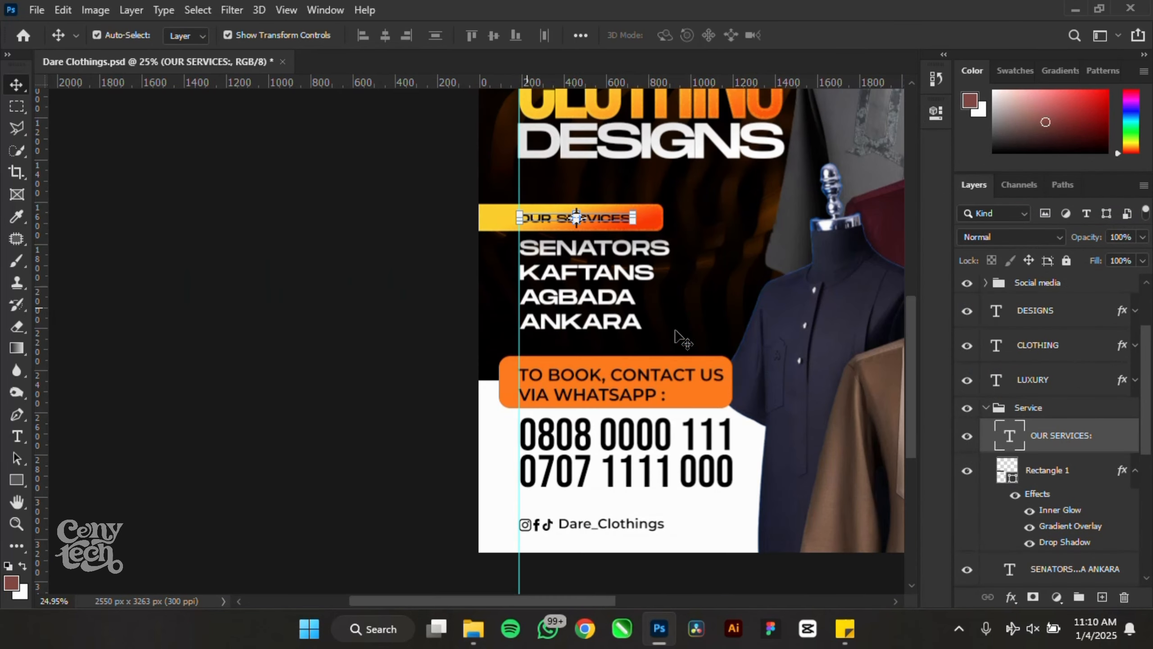
pyautogui.click(1054, 478)
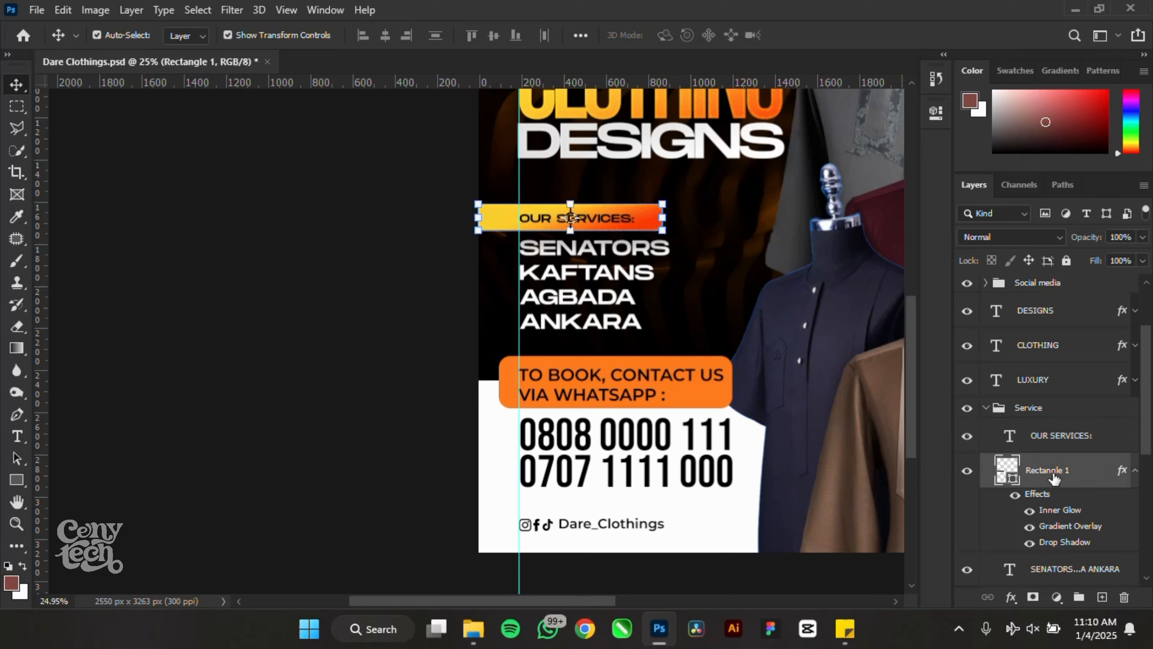
pyautogui.click(1133, 470)
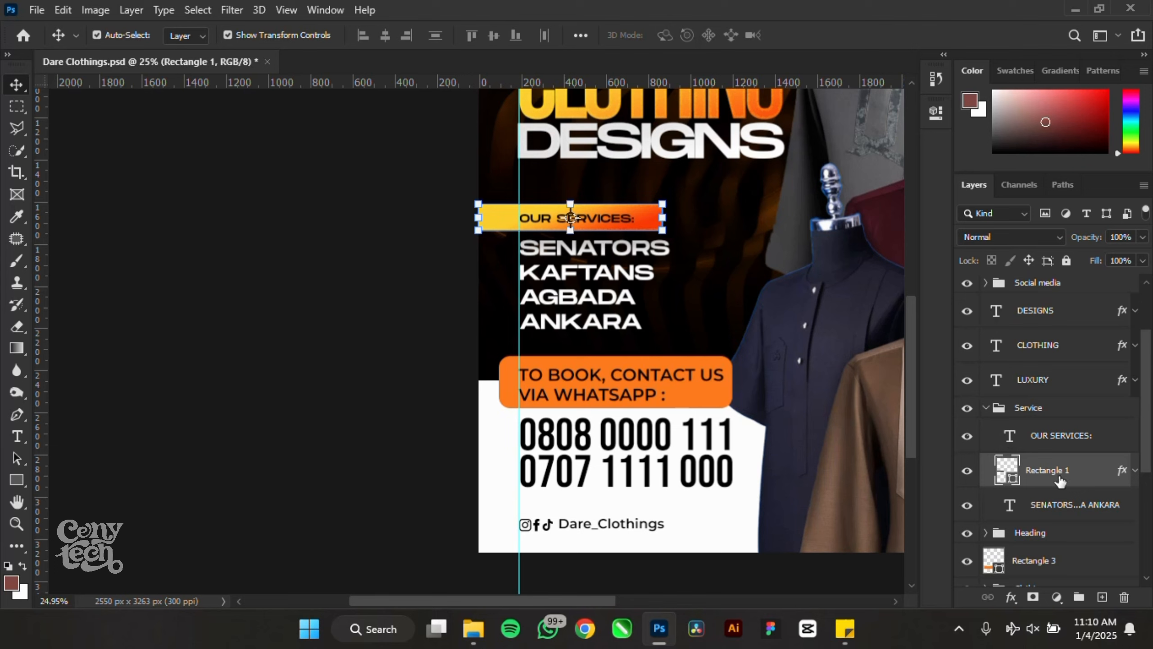
pyautogui.moveTo(1060, 480); pyautogui.dragTo(1056, 518)
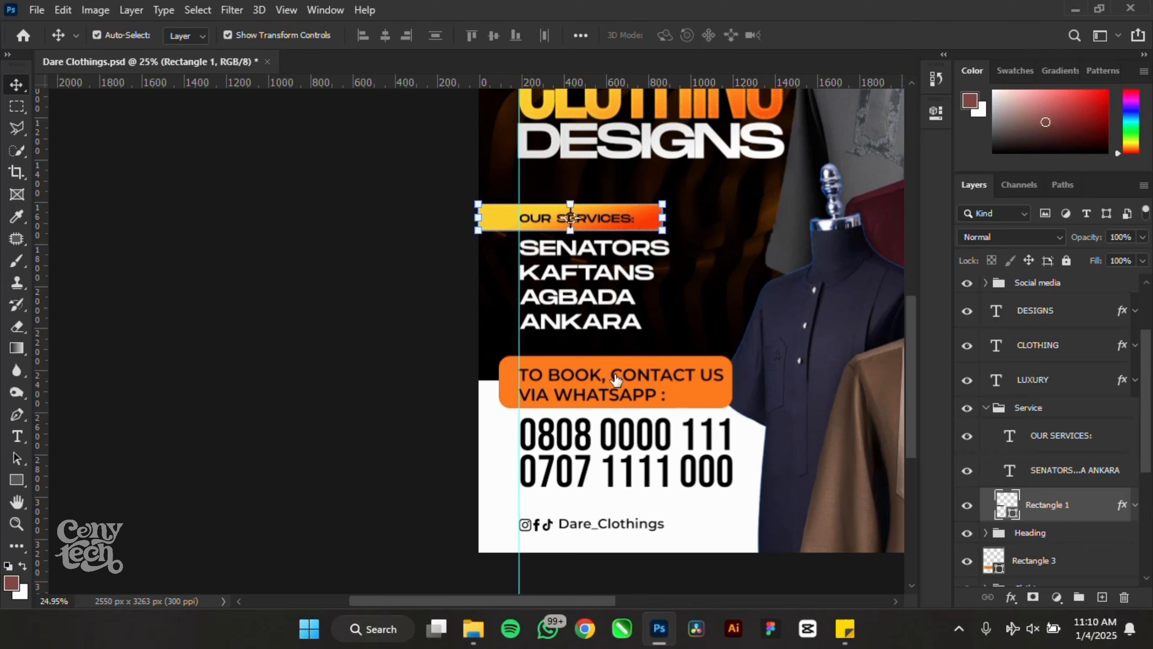
# - Scale the whole Service group up to about 114% and nudge it down
pyautogui.click(998, 411)
pyautogui.click(985, 407)
pyautogui.moveTo(673, 202); pyautogui.dragTo(704, 180)
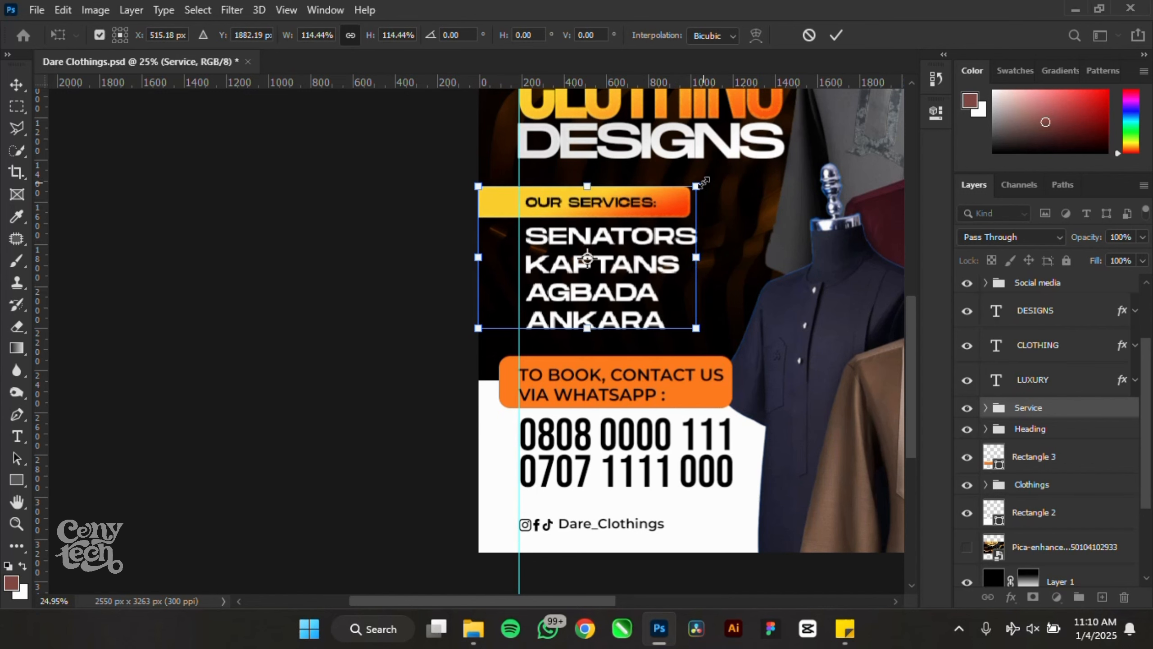
pyautogui.press('Down')
pyautogui.press('Down')
pyautogui.press('Down')
pyautogui.press('Down')
pyautogui.press('Down')
pyautogui.press('Return')
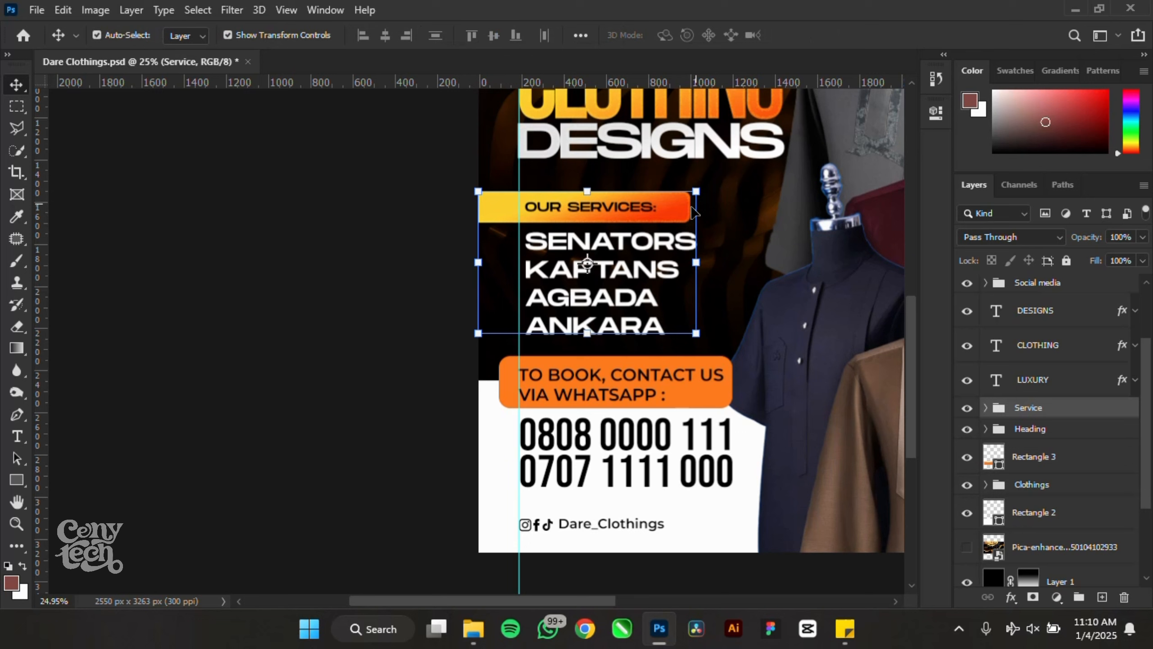
# - Shift the OUR SERVICES label and service list slightly left within the banner
pyautogui.click(634, 206)
pyautogui.keyDown('shift'); pyautogui.click(631, 249); pyautogui.keyUp('shift')
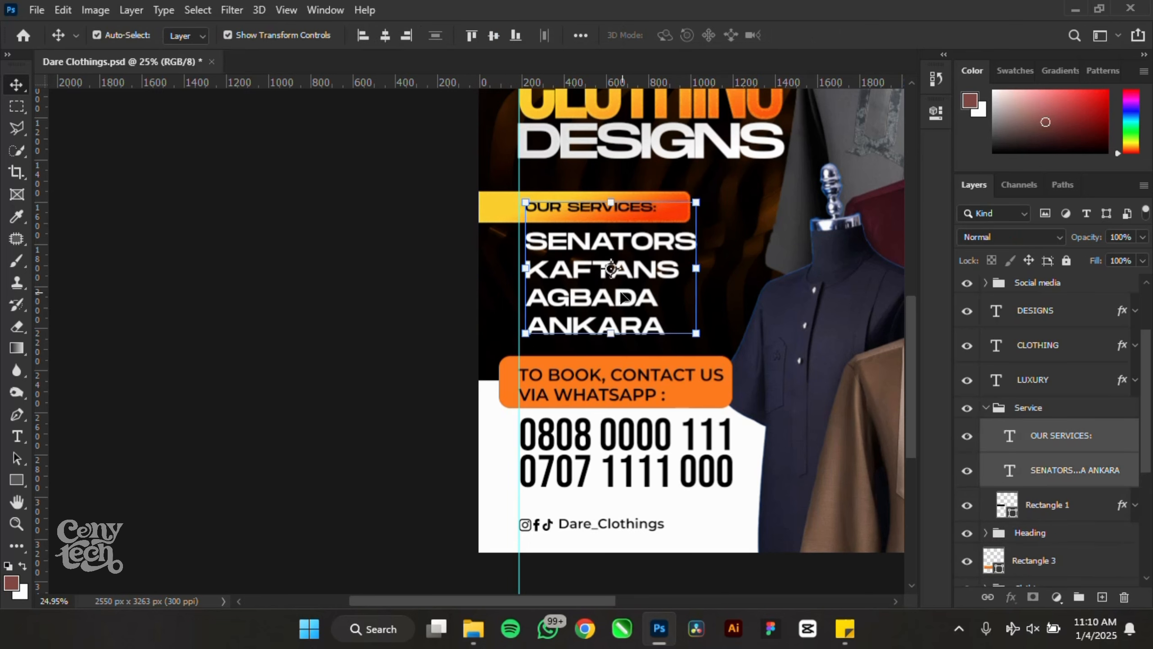
pyautogui.moveTo(611, 268); pyautogui.dragTo(606, 268)
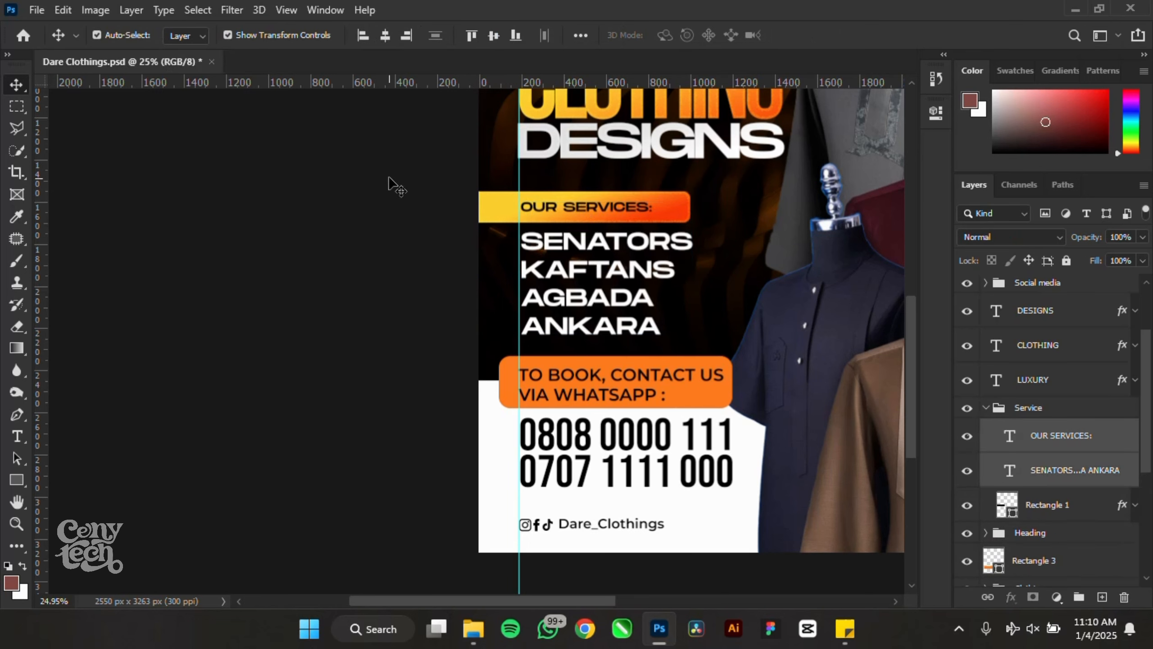
pyautogui.moveTo(388, 178); pyautogui.dragTo(513, 215)
pyautogui.click(583, 206)
pyautogui.press('Left')
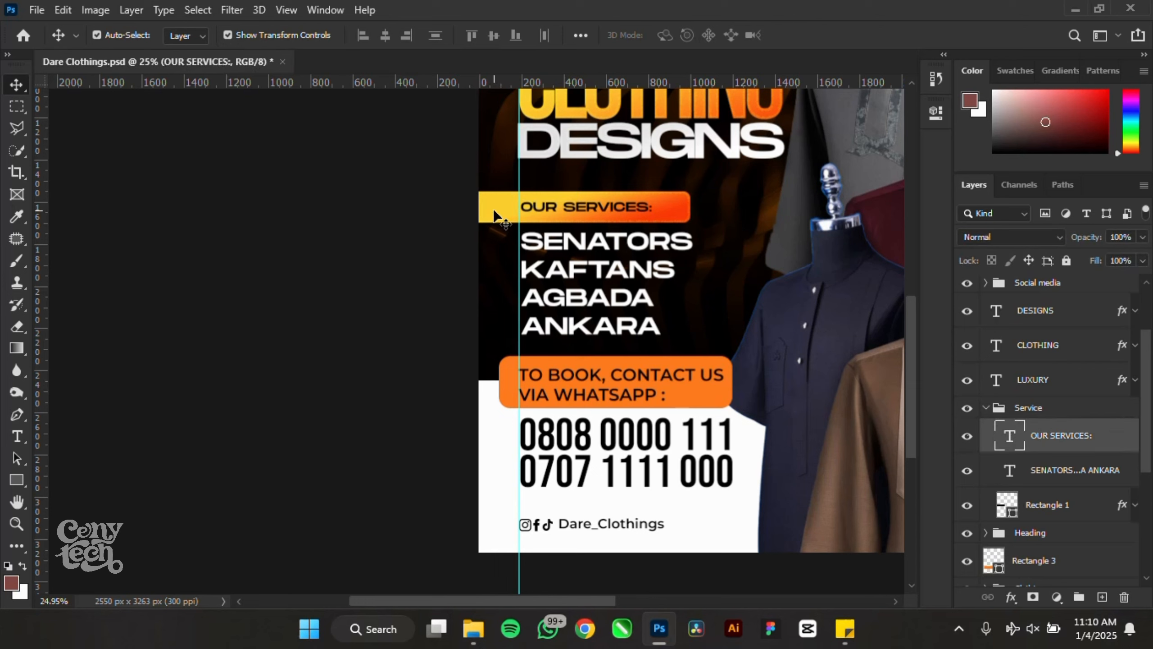
pyautogui.keyDown('shift'); pyautogui.click(494, 211); pyautogui.keyUp('shift')
pyautogui.click(365, 179)
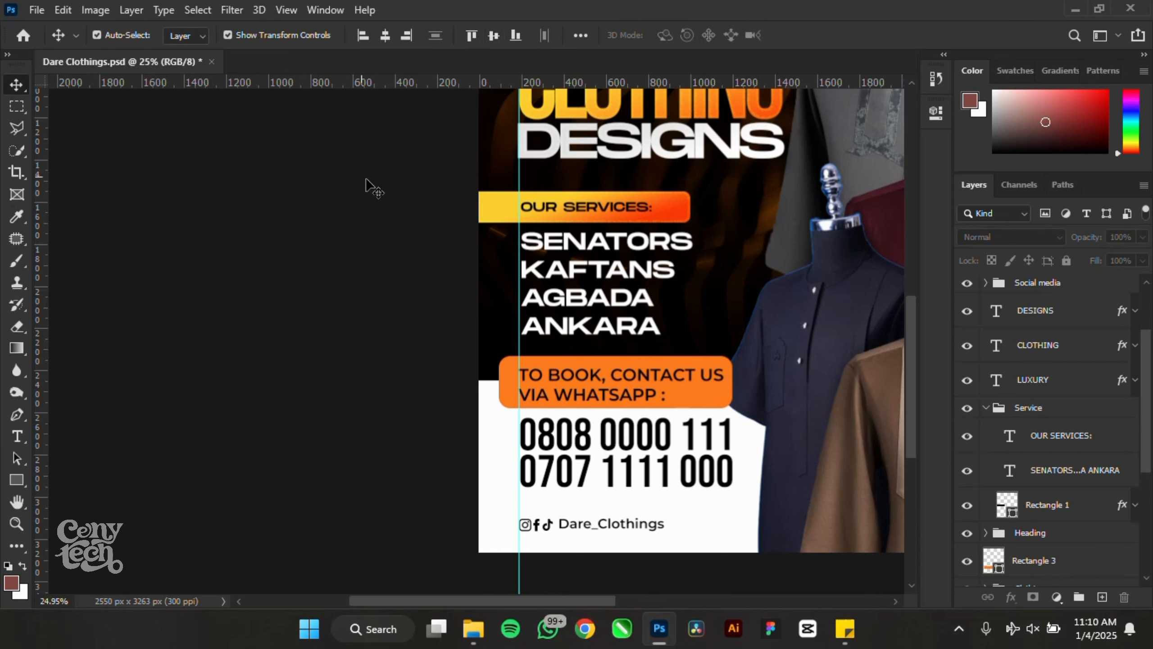
pyautogui.click(703, 395)
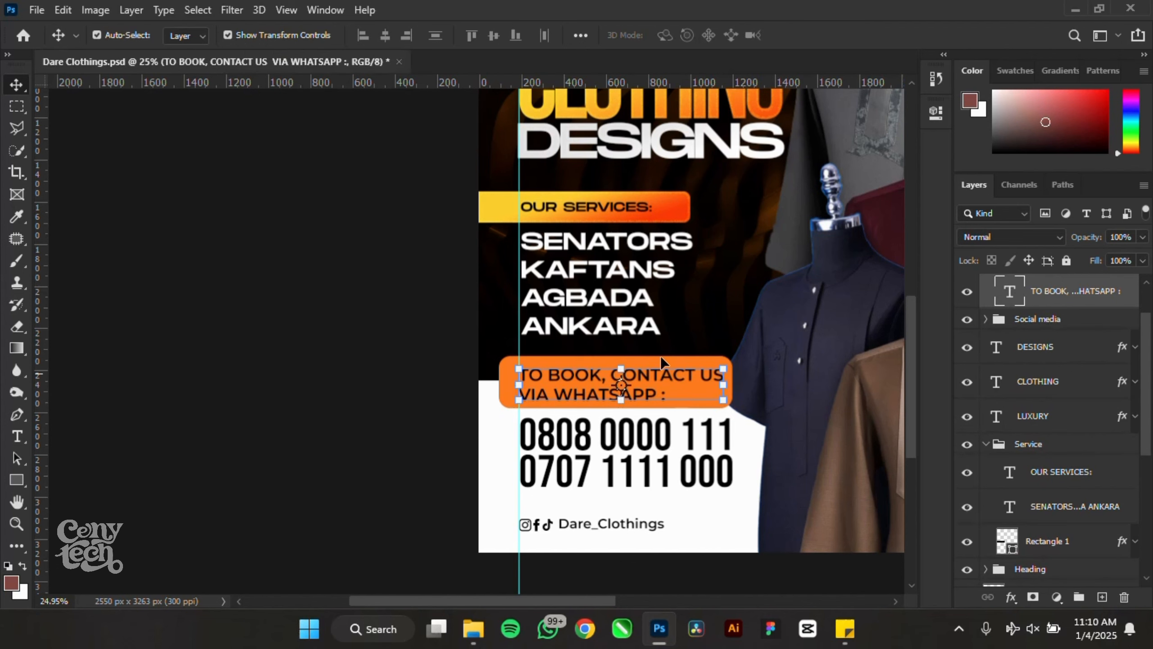
# - Paste the gradient layer style onto the orange TO BOOK banner rectangle
pyautogui.click(458, 369)
pyautogui.click(502, 368)
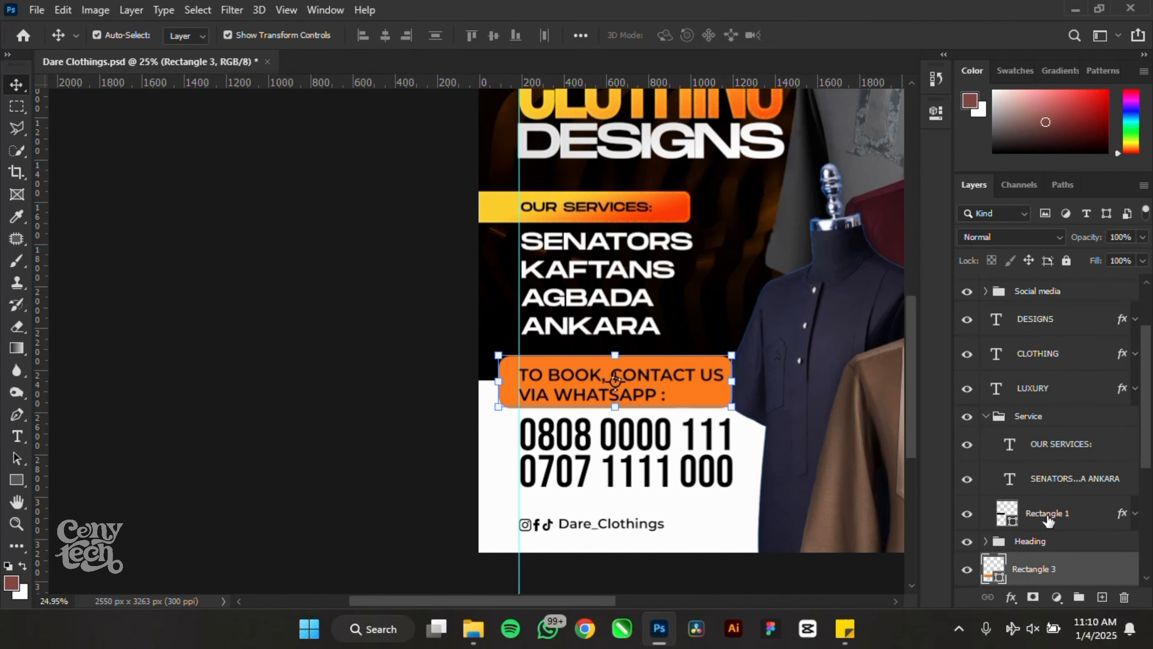
pyautogui.rightClick(1077, 583)
pyautogui.click(939, 402)
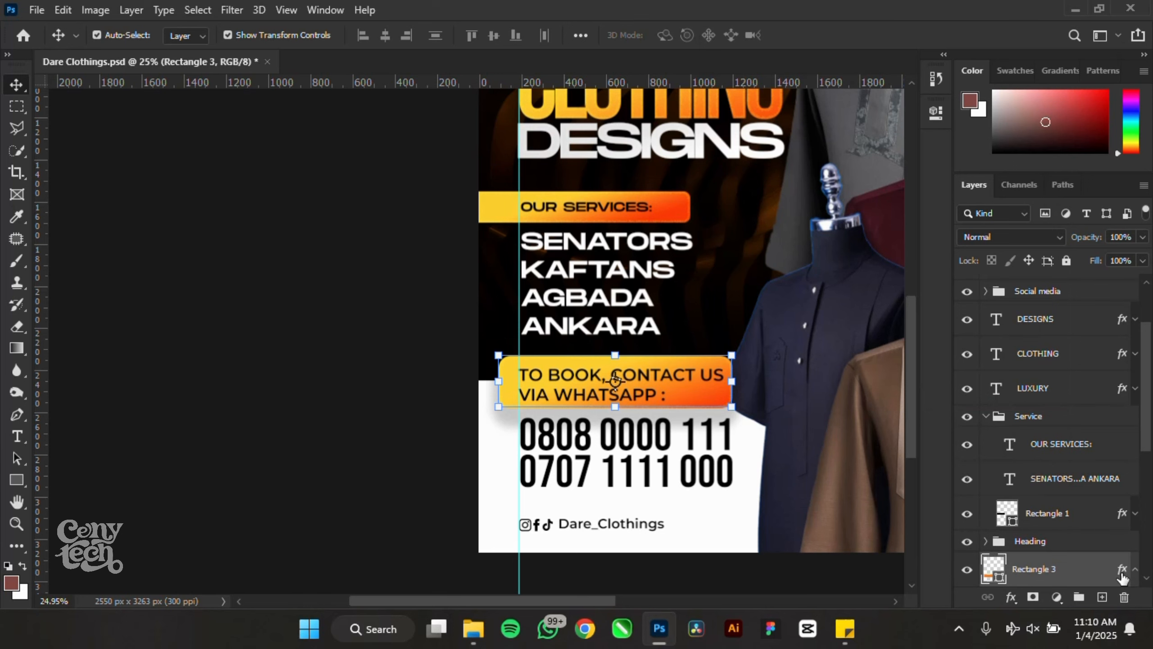
# - Shorten the TO BOOK banner's drop shadow distance in its layer style
pyautogui.doubleClick(1083, 569)
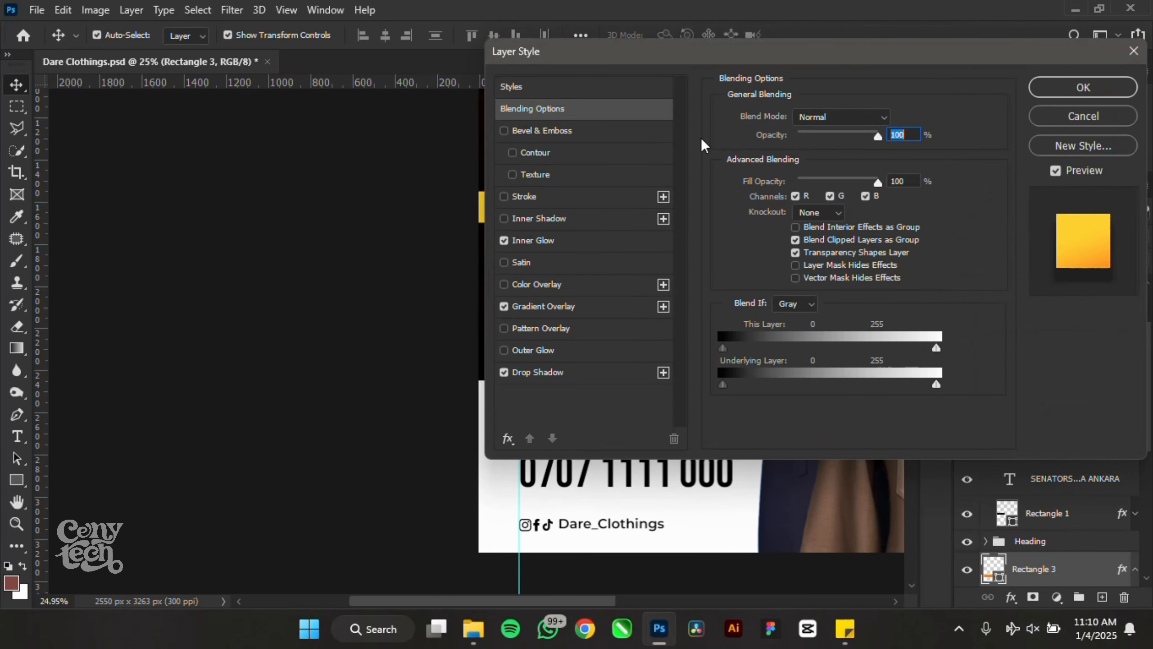
pyautogui.moveTo(651, 50); pyautogui.dragTo(913, 87)
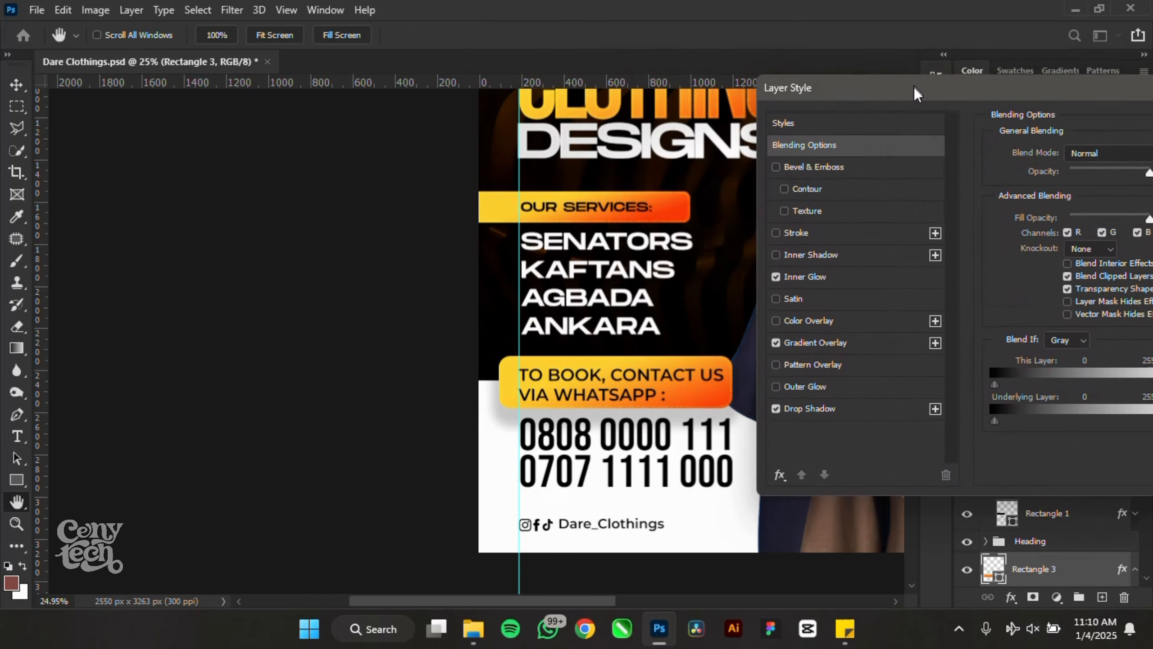
pyautogui.click(845, 410)
pyautogui.moveTo(1092, 231); pyautogui.dragTo(1047, 227)
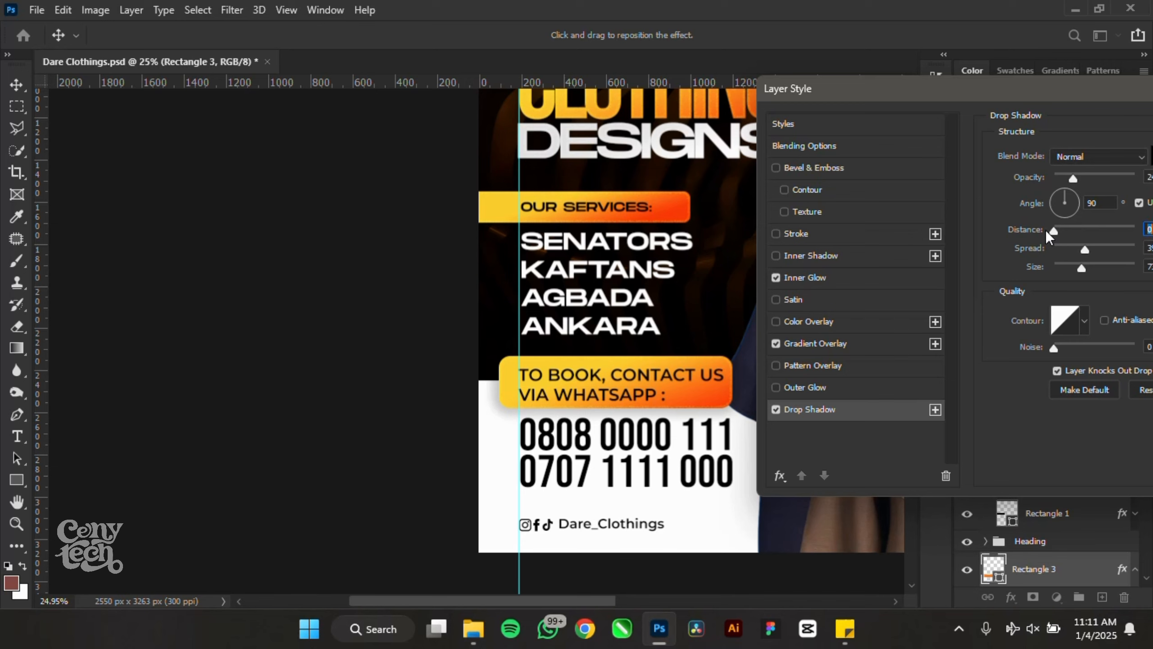
# - Shrink the TO BOOK box's drop shadow and nudge its orange gradient overlay within the box
pyautogui.moveTo(1078, 267)
pyautogui.mouseDown()
pyautogui.moveTo(1063, 268)
pyautogui.moveTo(1078, 249)
pyautogui.moveTo(1063, 252)
pyautogui.mouseUp()
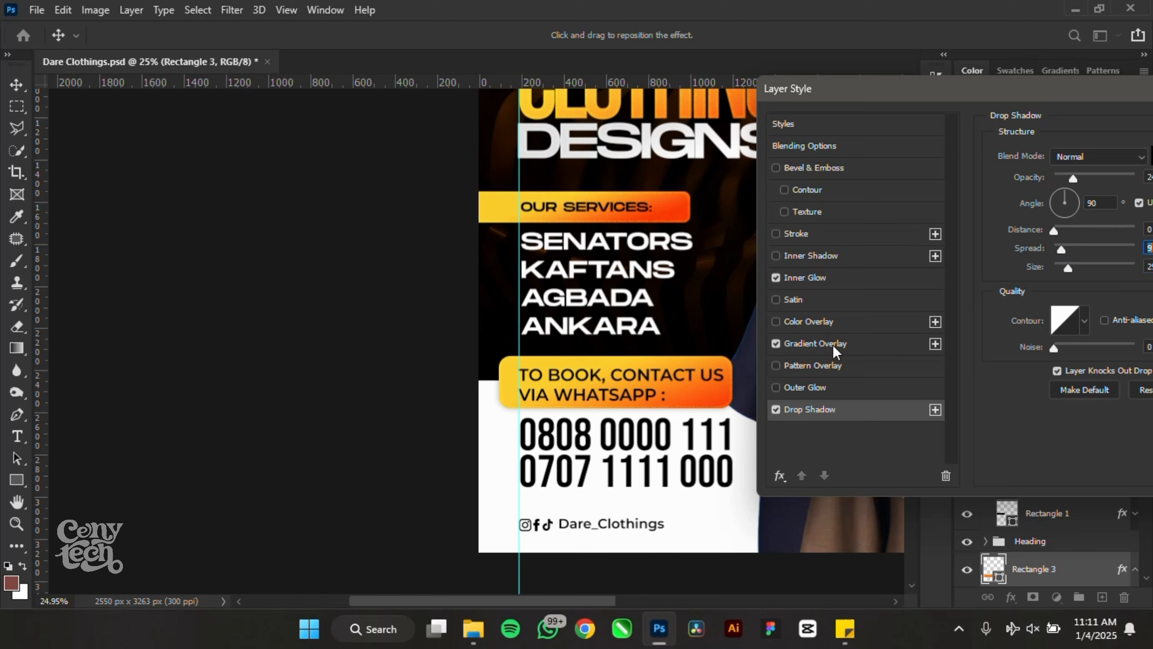
pyautogui.click(835, 345)
pyautogui.click(1071, 198)
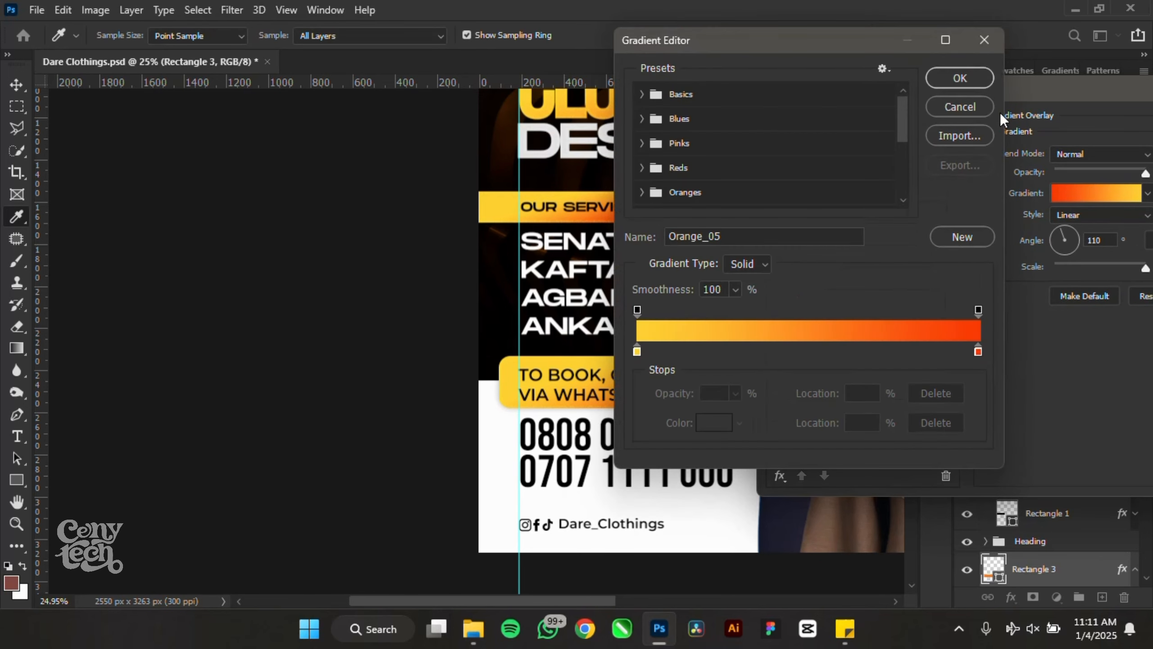
pyautogui.click(963, 107)
pyautogui.moveTo(630, 389)
pyautogui.mouseDown()
pyautogui.moveTo(581, 373)
pyautogui.moveTo(638, 400)
pyautogui.moveTo(627, 393)
pyautogui.mouseUp()
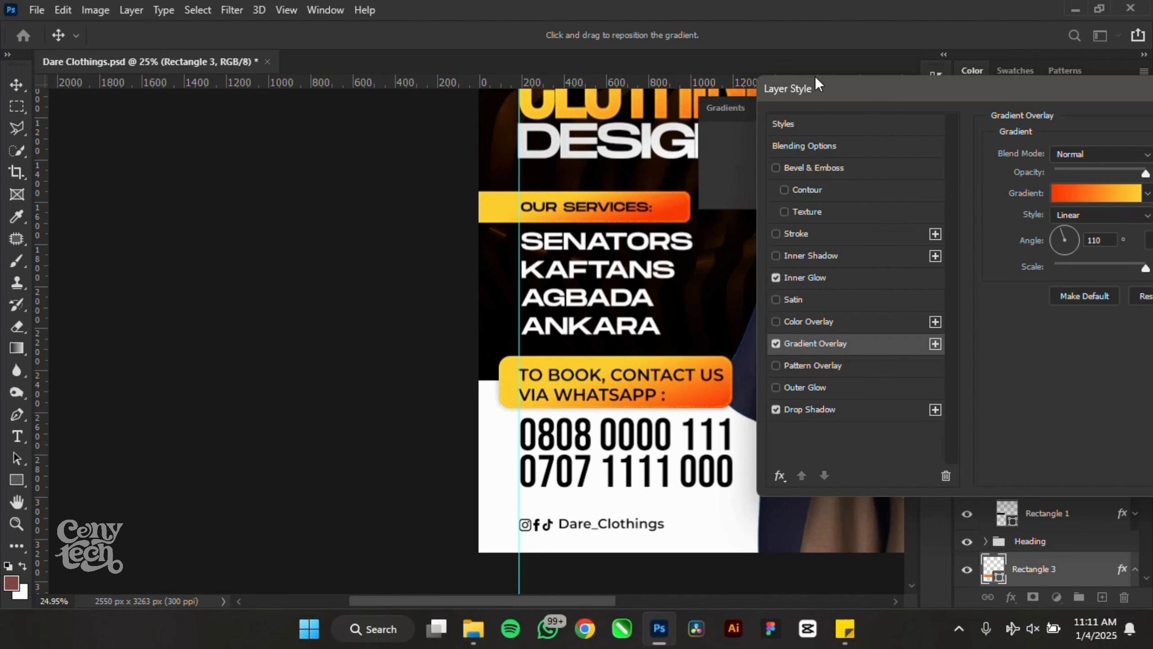
pyautogui.moveTo(841, 83); pyautogui.dragTo(410, 63)
# - Apply the layer style, dock the Gradients panel, and nudge the phone numbers down
pyautogui.click(937, 105)
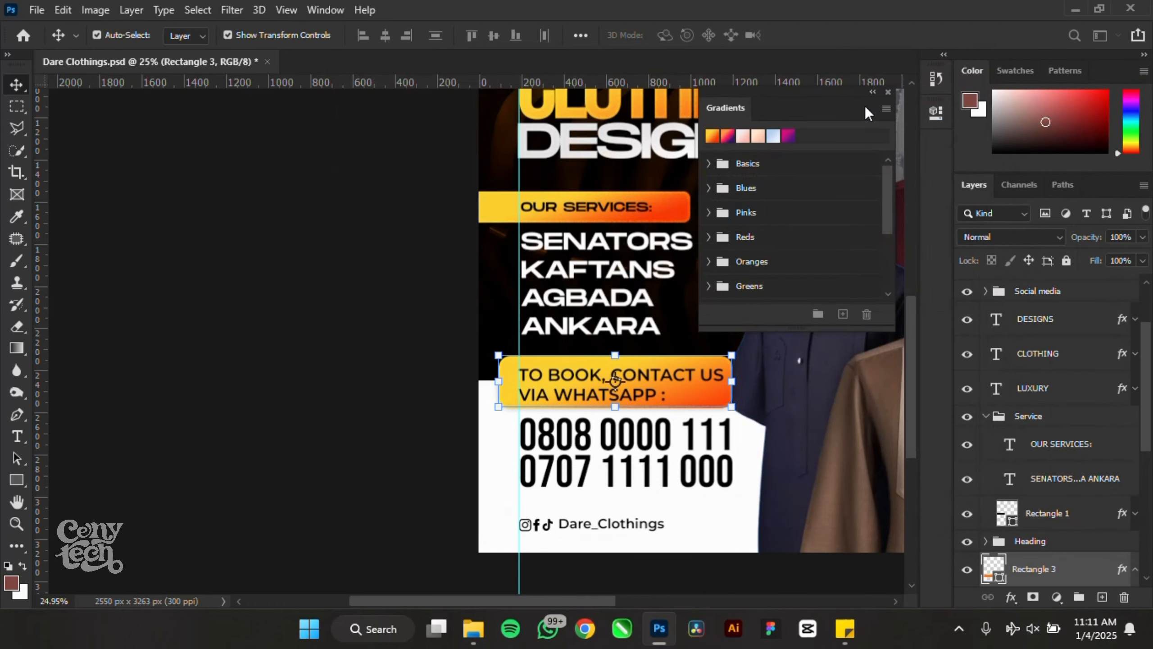
pyautogui.click(873, 93)
pyautogui.moveTo(723, 86); pyautogui.dragTo(936, 137)
pyautogui.click(431, 439)
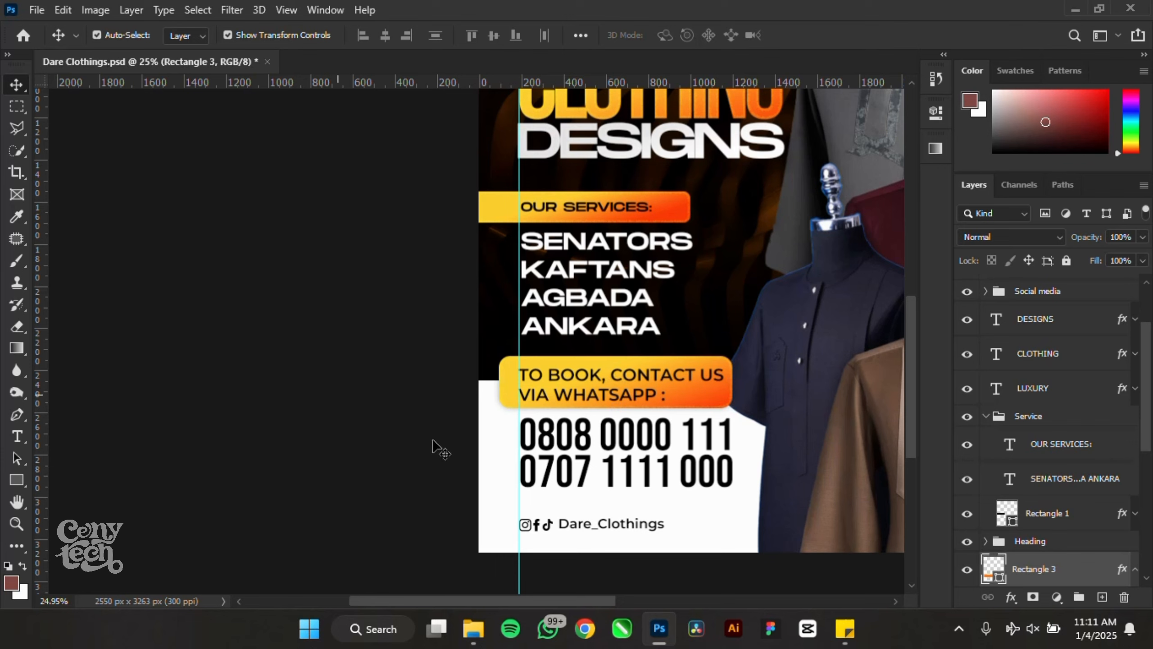
pyautogui.click(586, 450)
pyautogui.moveTo(586, 451); pyautogui.dragTo(586, 460)
# - Scale the TO BOOK box down with Free Transform
pyautogui.click(553, 380)
pyautogui.scroll(3, 540, 377)
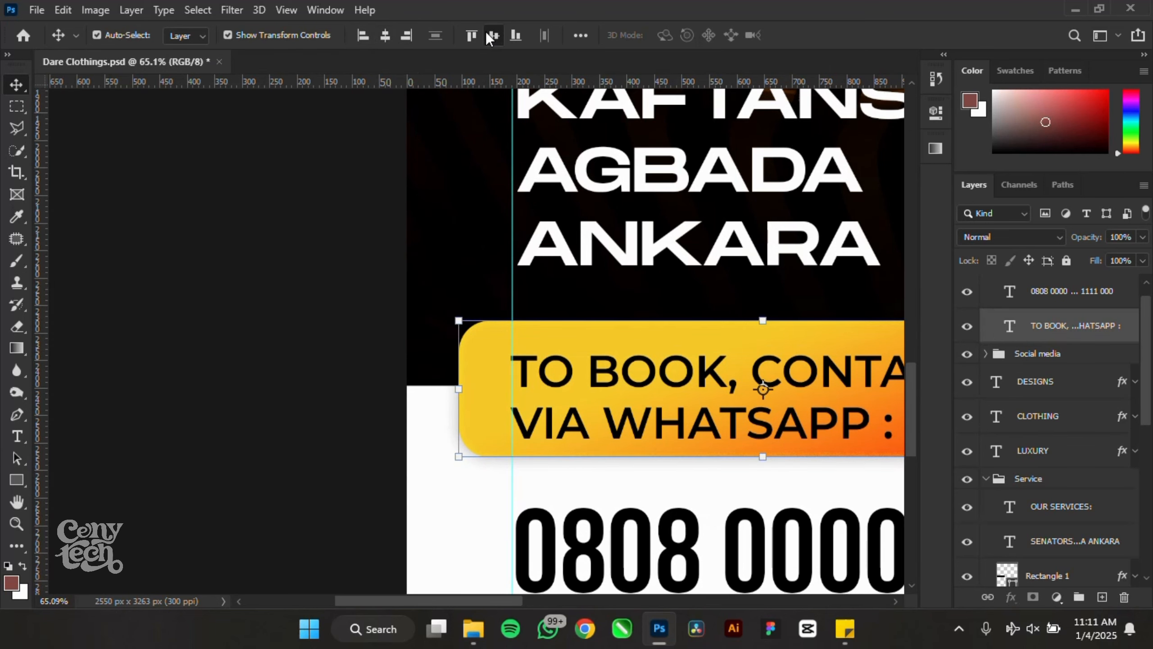
pyautogui.scroll(-2, 411, 237)
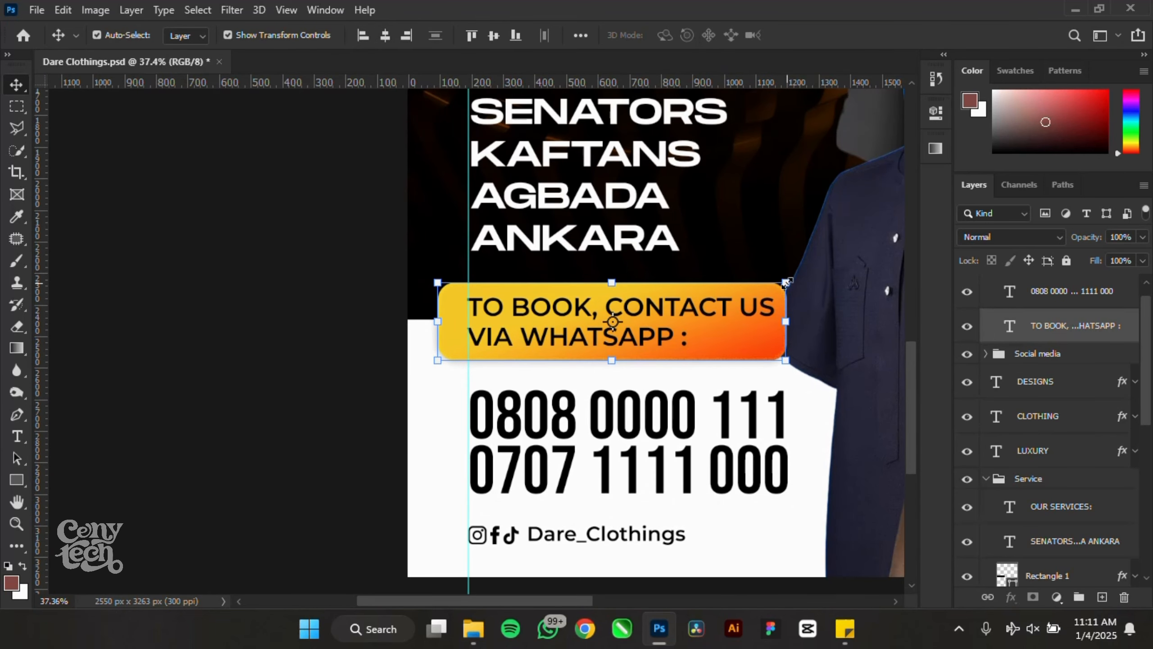
pyautogui.moveTo(785, 282); pyautogui.dragTo(664, 327)
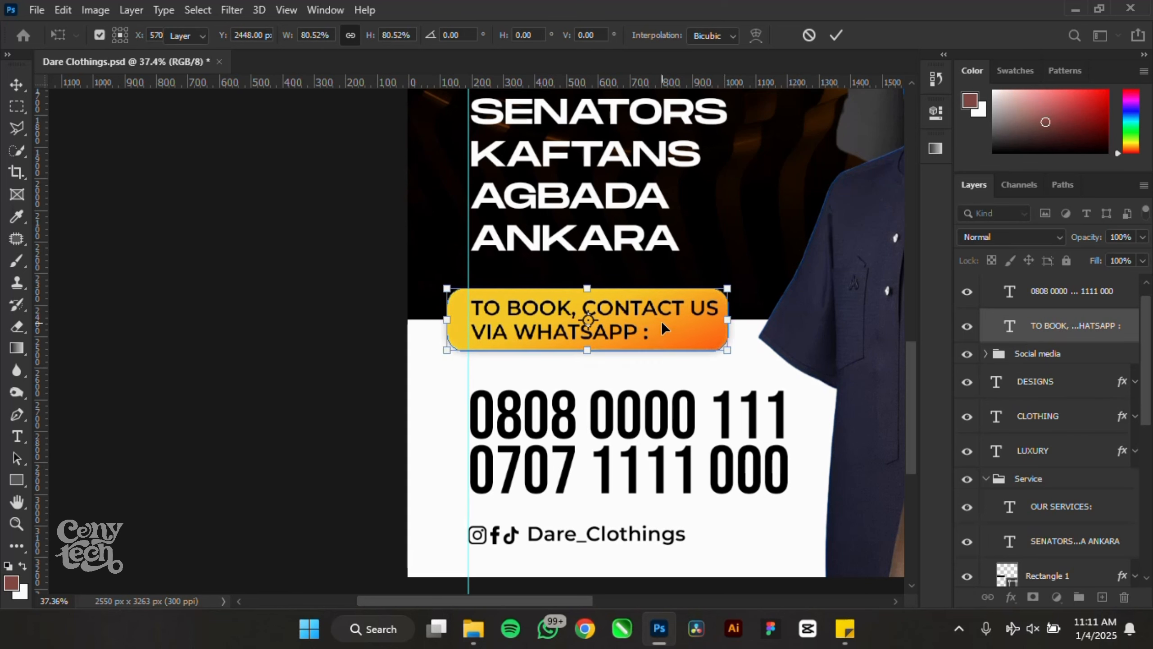
pyautogui.press('Return')
# - Reduce the orange rectangle's corner radius from 55 to 39 px
pyautogui.click(454, 318)
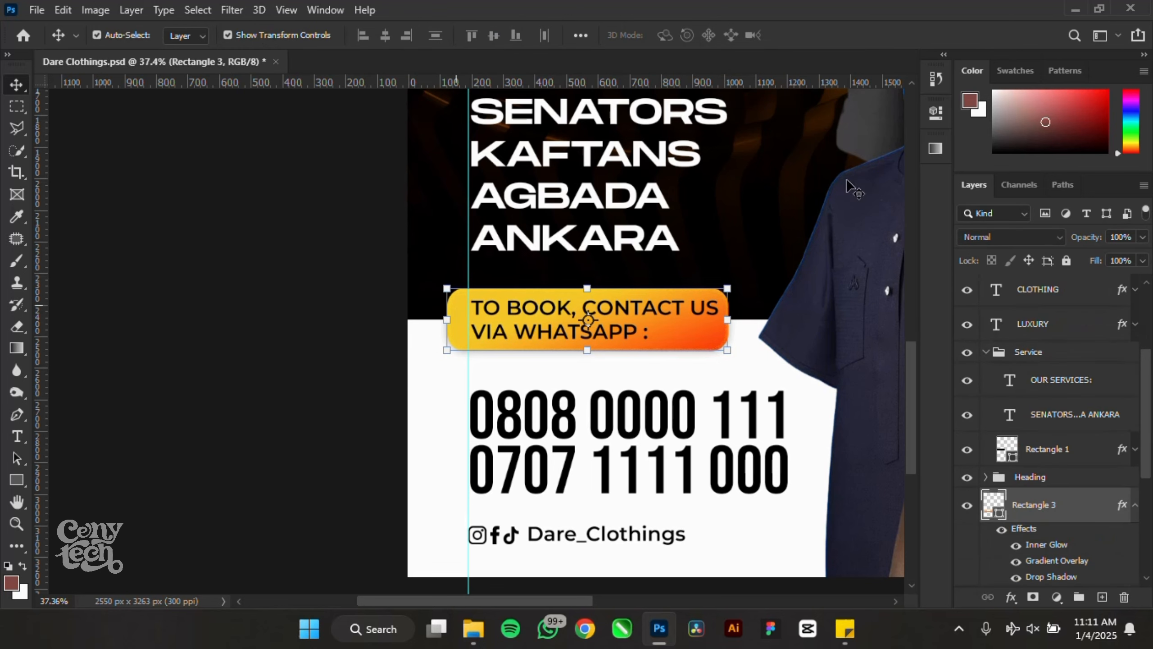
pyautogui.click(938, 118)
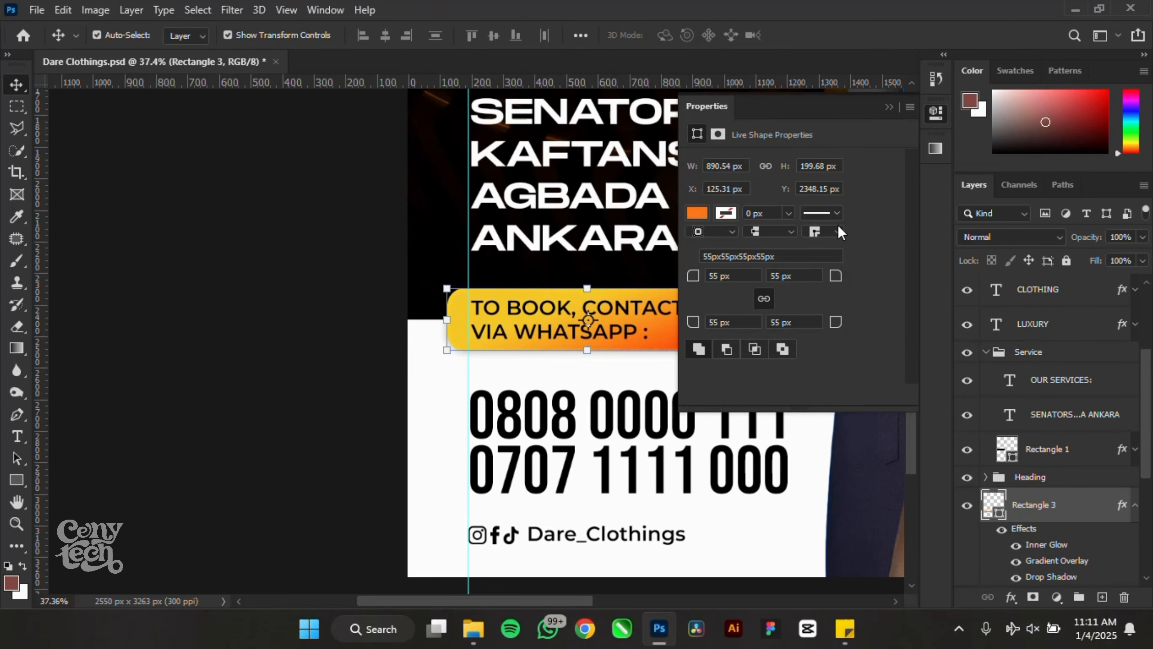
pyautogui.moveTo(692, 276); pyautogui.dragTo(331, 358)
# - Move the phone-number text up to sit just beneath the TO BOOK box
pyautogui.click(331, 359)
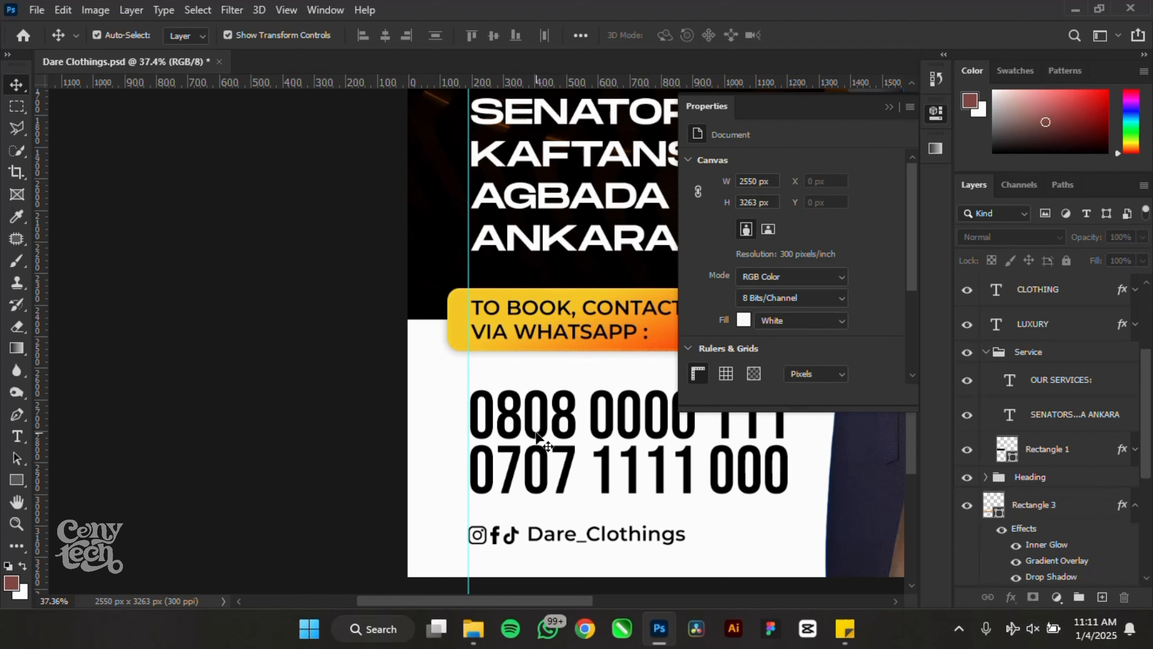
pyautogui.moveTo(534, 436); pyautogui.dragTo(532, 415)
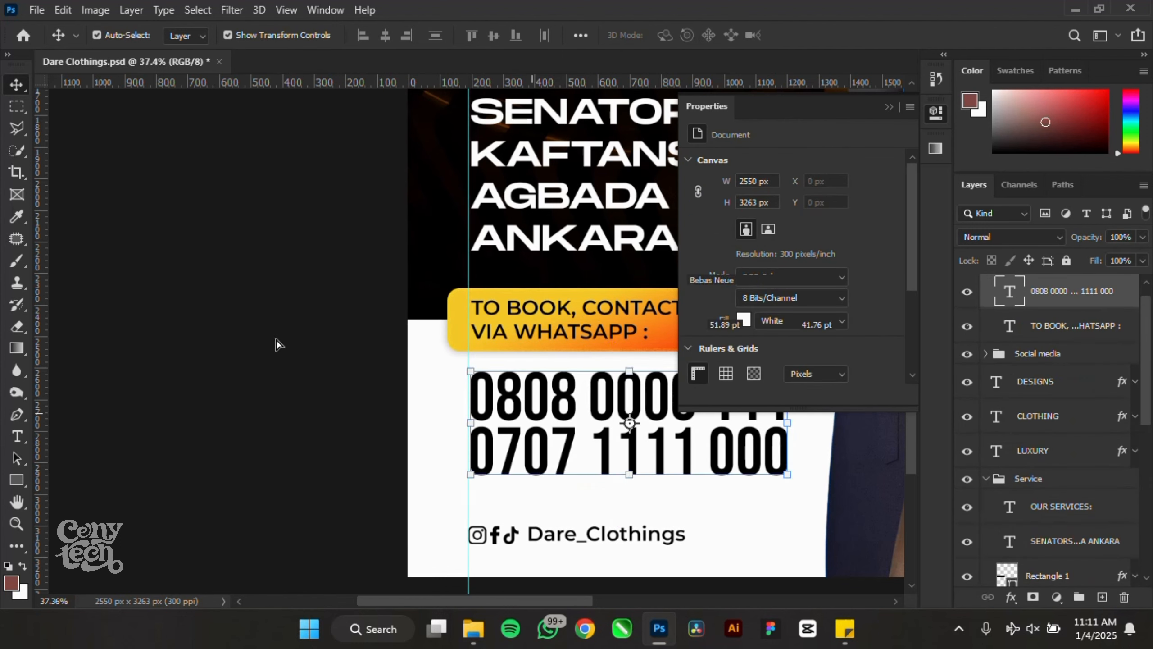
pyautogui.click(272, 337)
pyautogui.scroll(-3, 271, 337)
pyautogui.scroll(3, 533, 437)
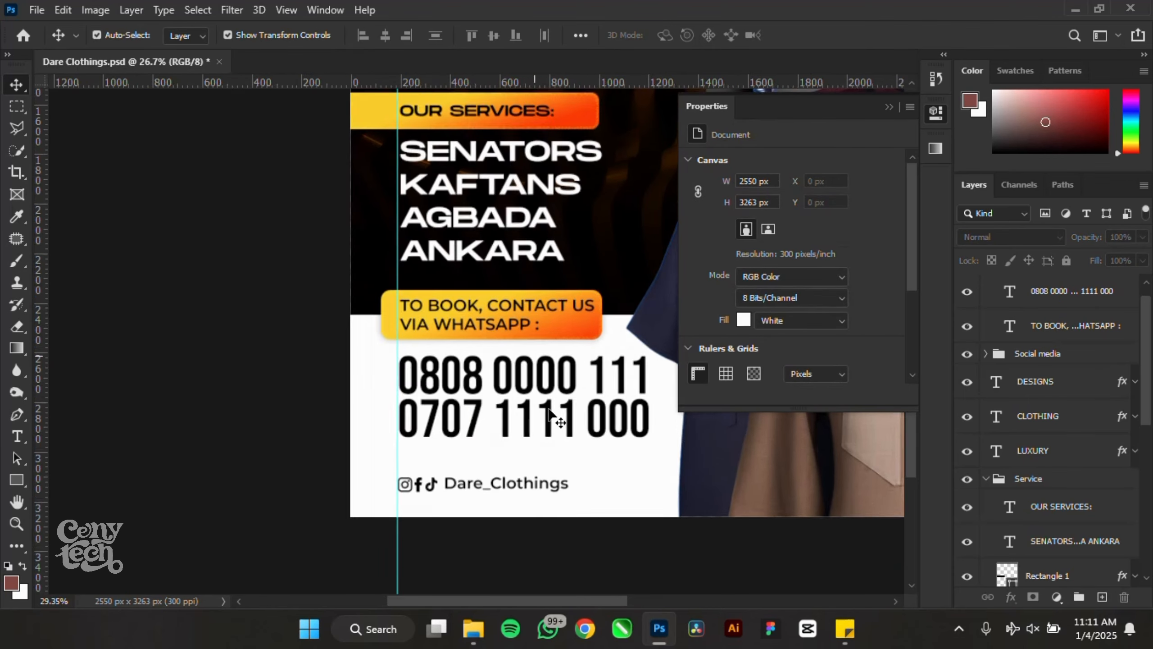
pyautogui.click(488, 423)
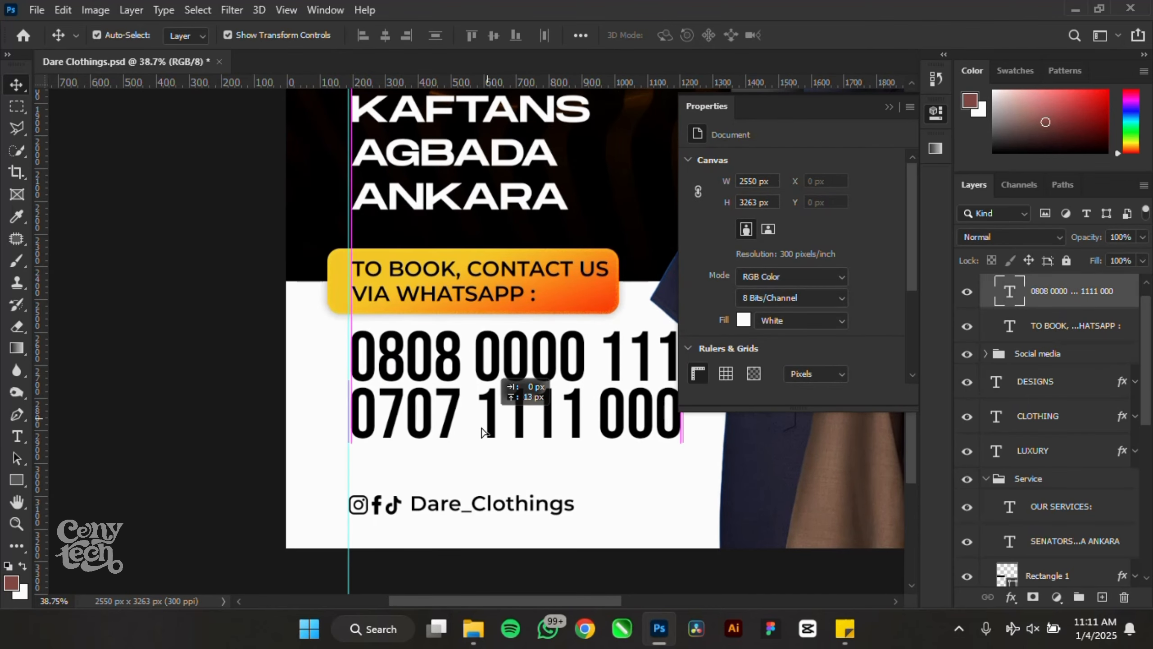
pyautogui.scroll(5, 368, 533)
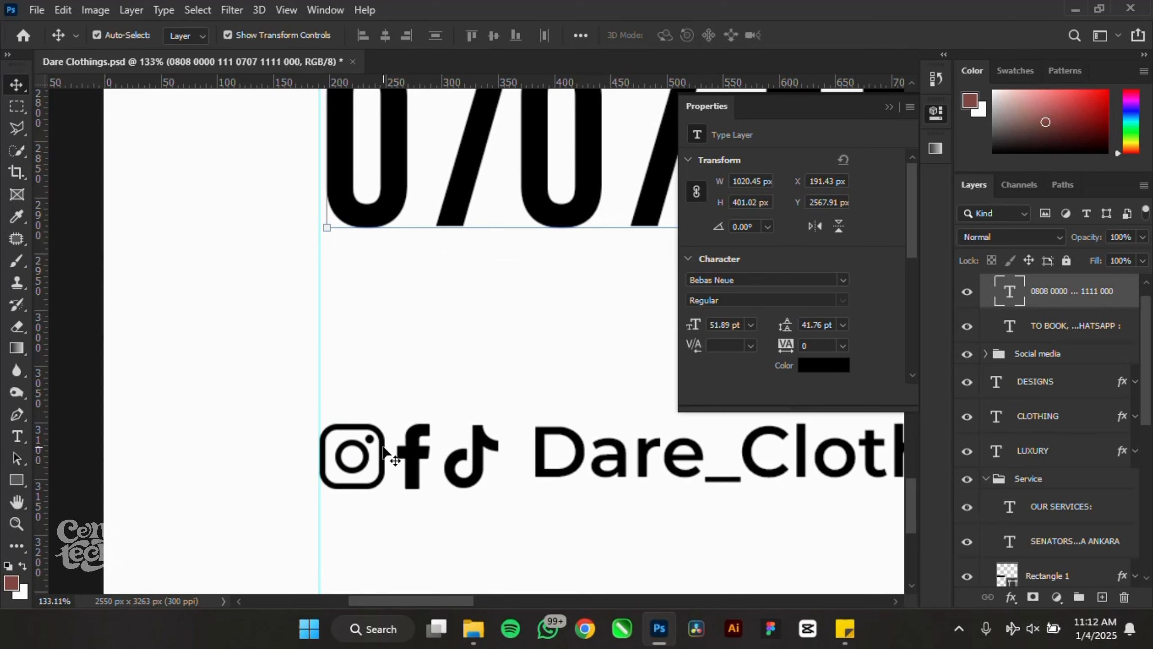
# - Give the Instagram icon a bright orange Color Overlay layer style
pyautogui.click(378, 463)
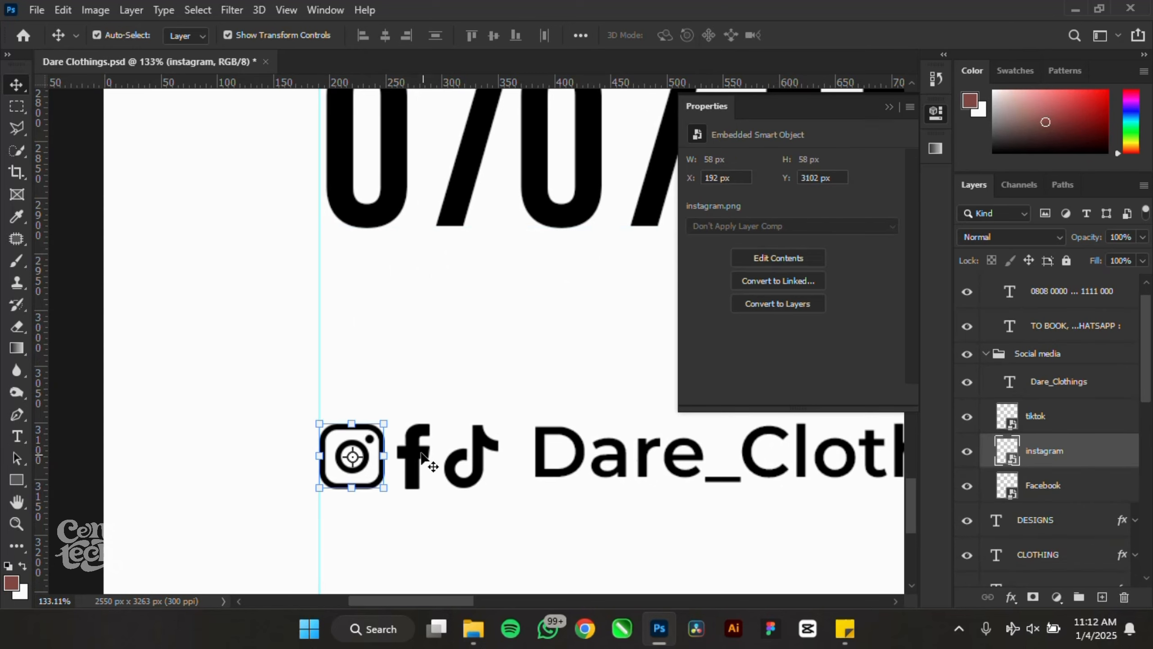
pyautogui.keyDown('shift'); pyautogui.click(420, 451); pyautogui.keyUp('shift')
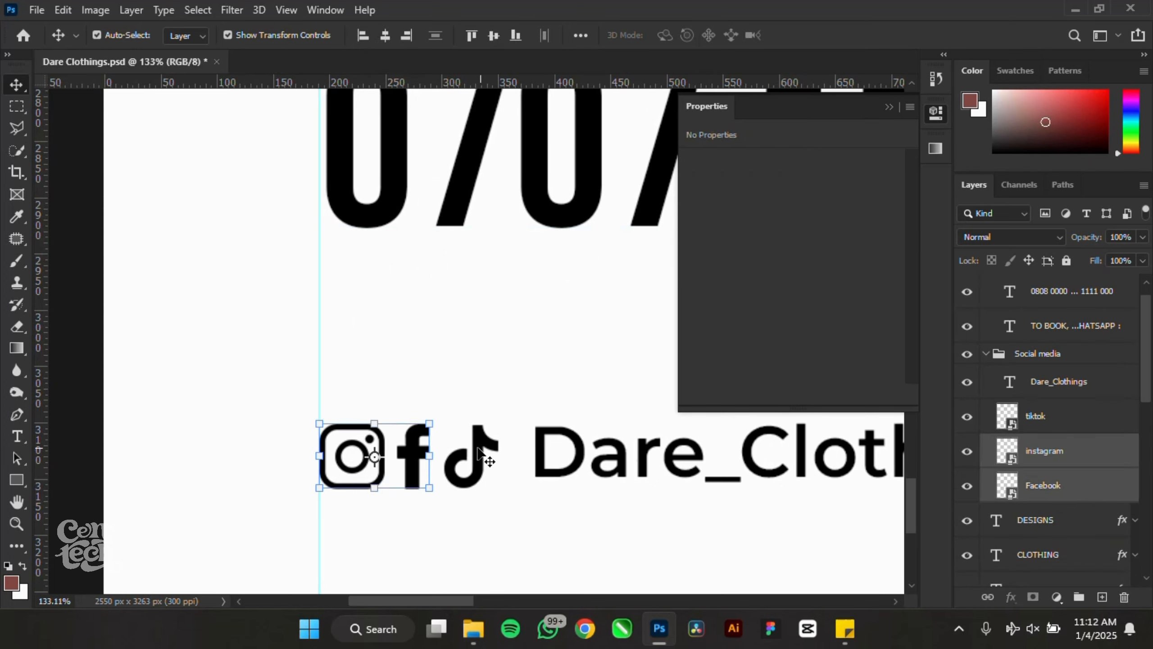
pyautogui.click(1056, 463)
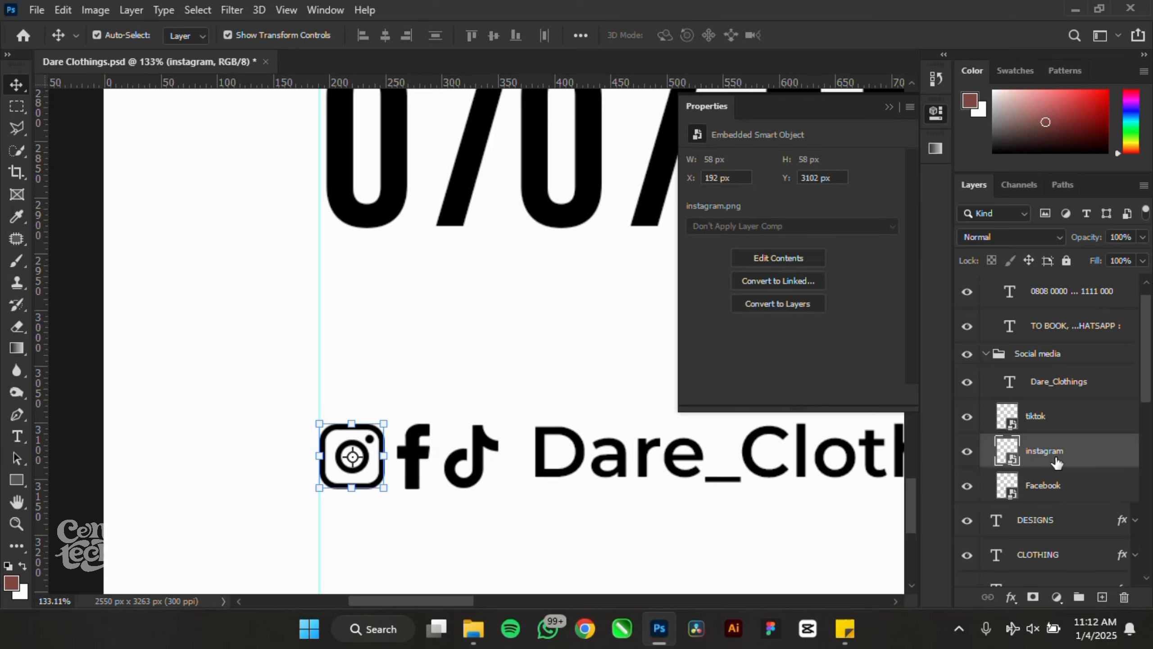
pyautogui.doubleClick(1119, 456)
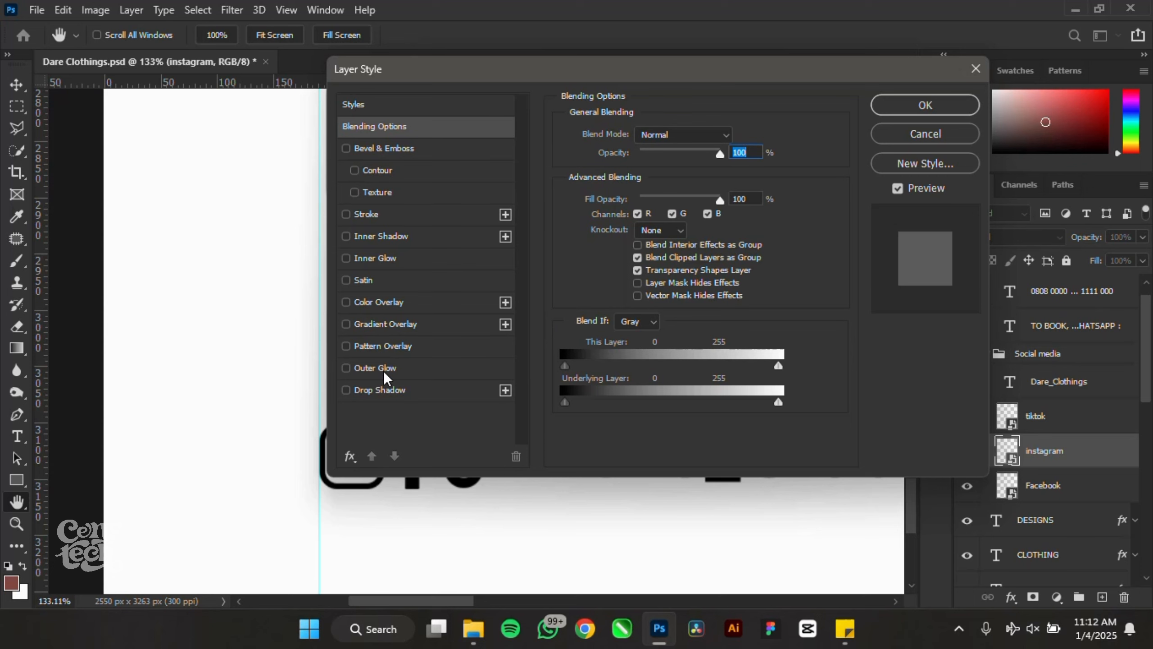
pyautogui.click(400, 310)
pyautogui.moveTo(574, 77); pyautogui.dragTo(766, 74)
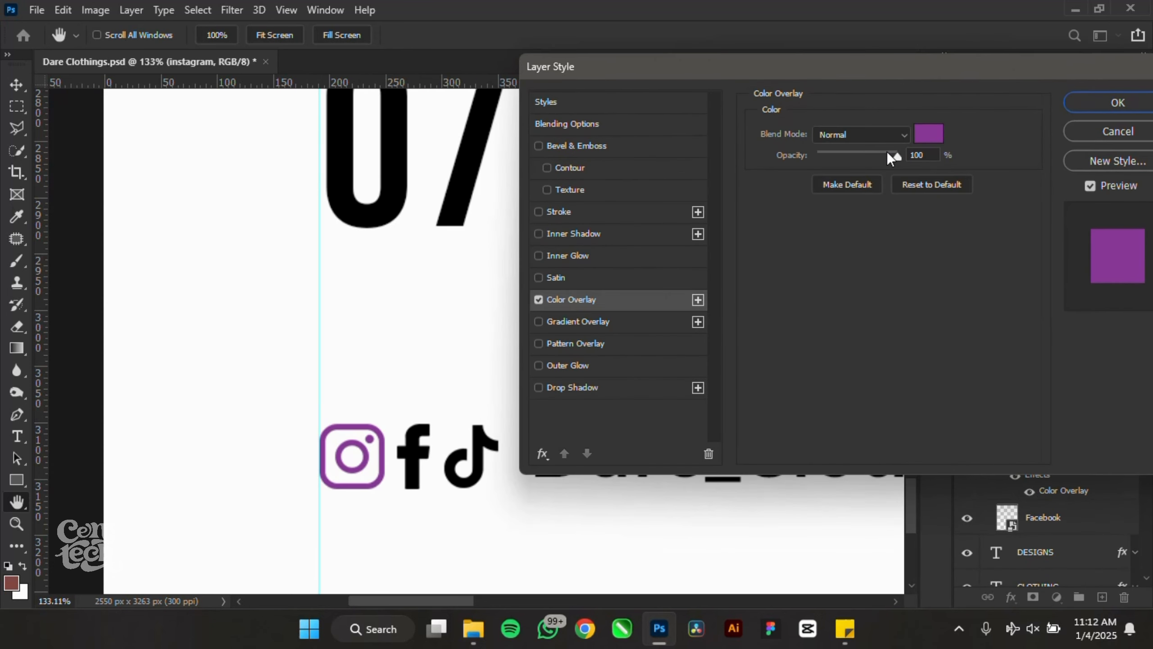
pyautogui.click(928, 134)
pyautogui.moveTo(939, 428); pyautogui.dragTo(943, 423)
pyautogui.moveTo(902, 284); pyautogui.dragTo(956, 225)
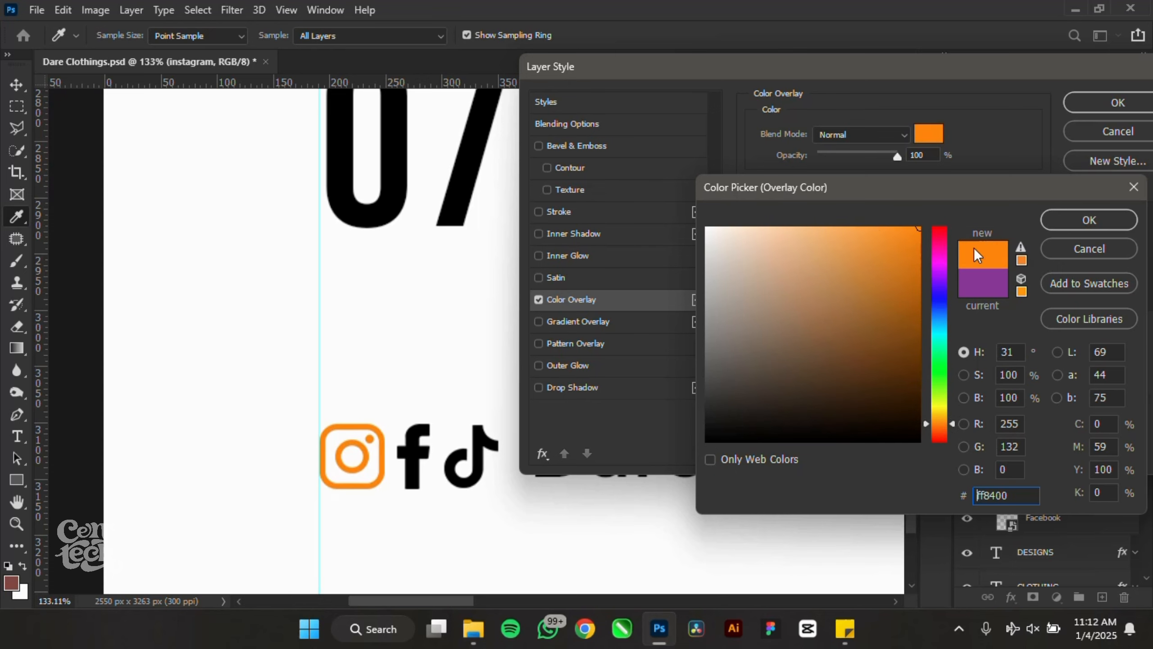
pyautogui.click(1089, 220)
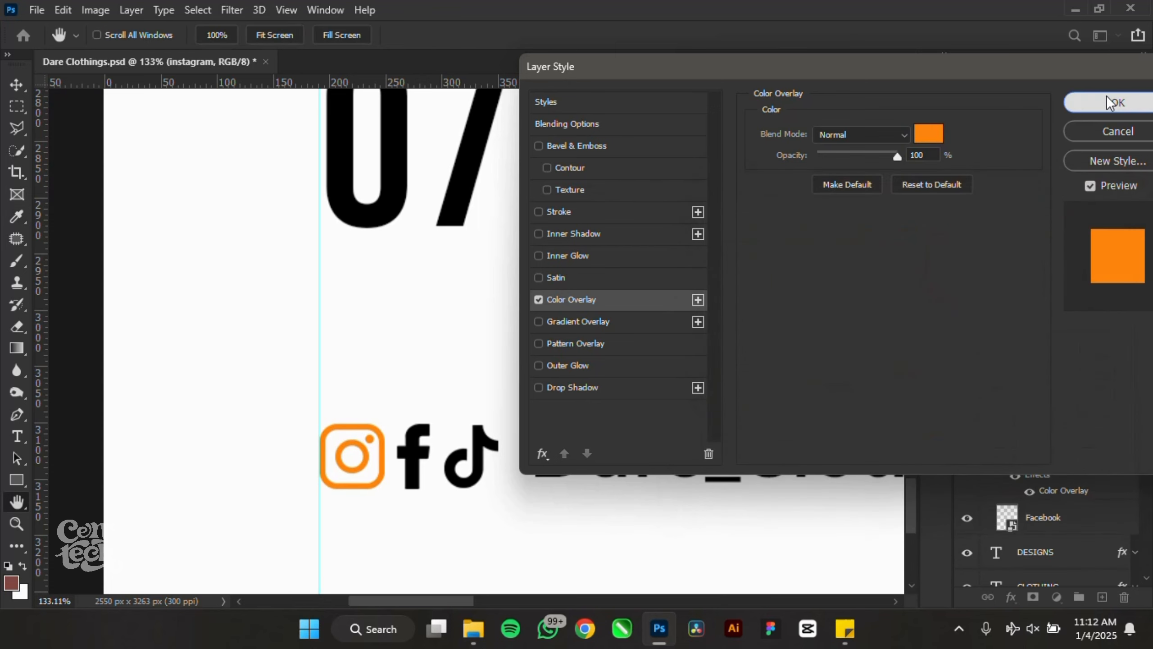
pyautogui.click(1106, 98)
# - Copy the Instagram icon's orange style onto the Facebook and TikTok icons
pyautogui.rightClick(1102, 449)
pyautogui.click(915, 447)
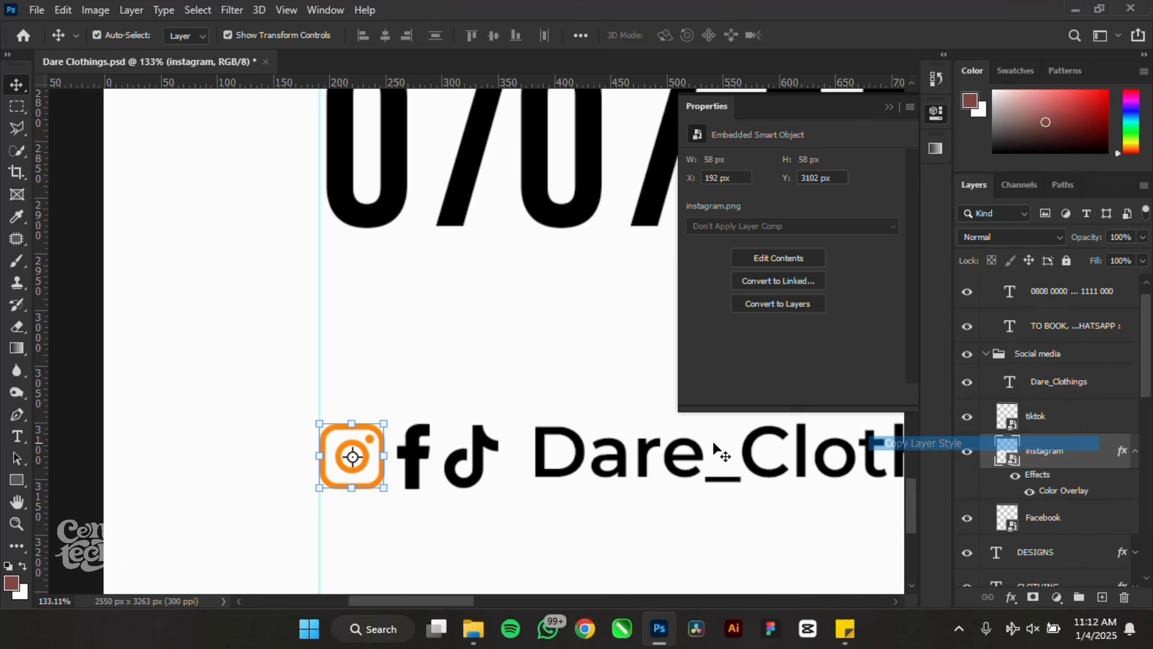
pyautogui.rightClick(1074, 521)
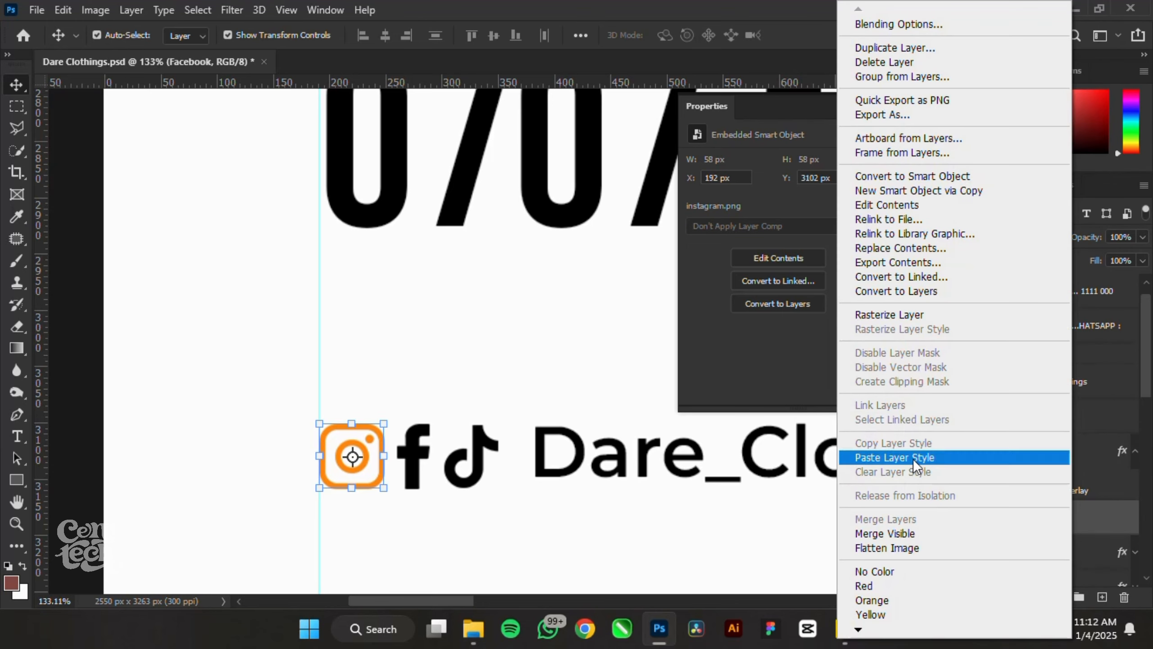
pyautogui.click(913, 455)
pyautogui.rightClick(1067, 415)
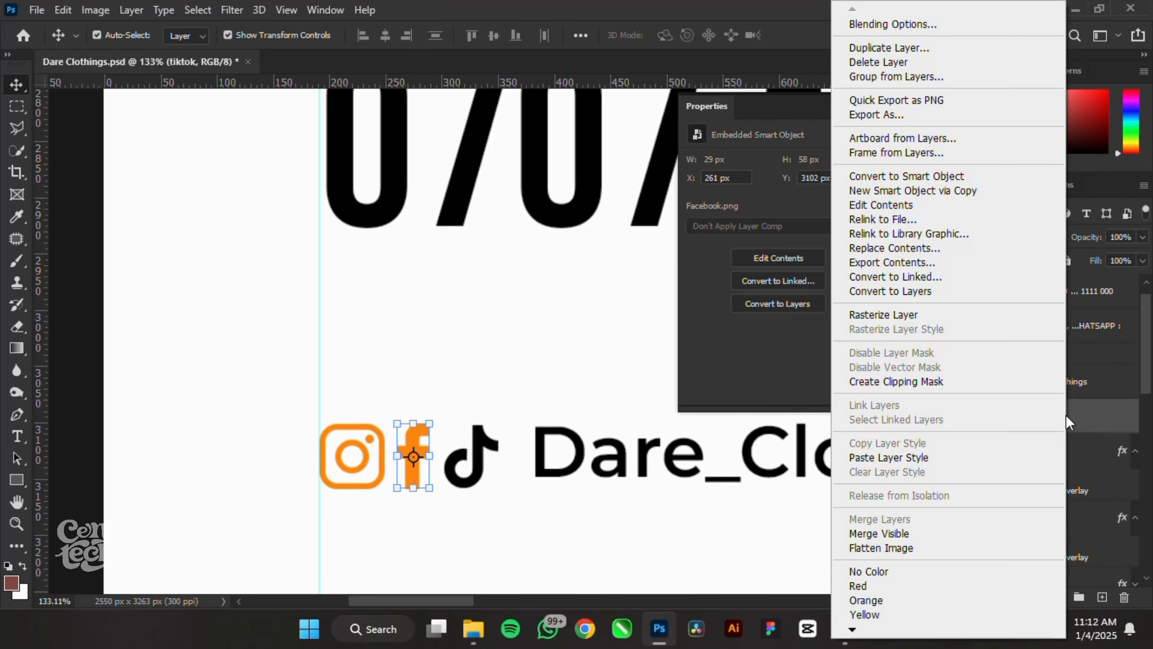
pyautogui.click(892, 460)
# - Collapse the Social media and Service groups and save Dare Clothings.psd
pyautogui.click(986, 354)
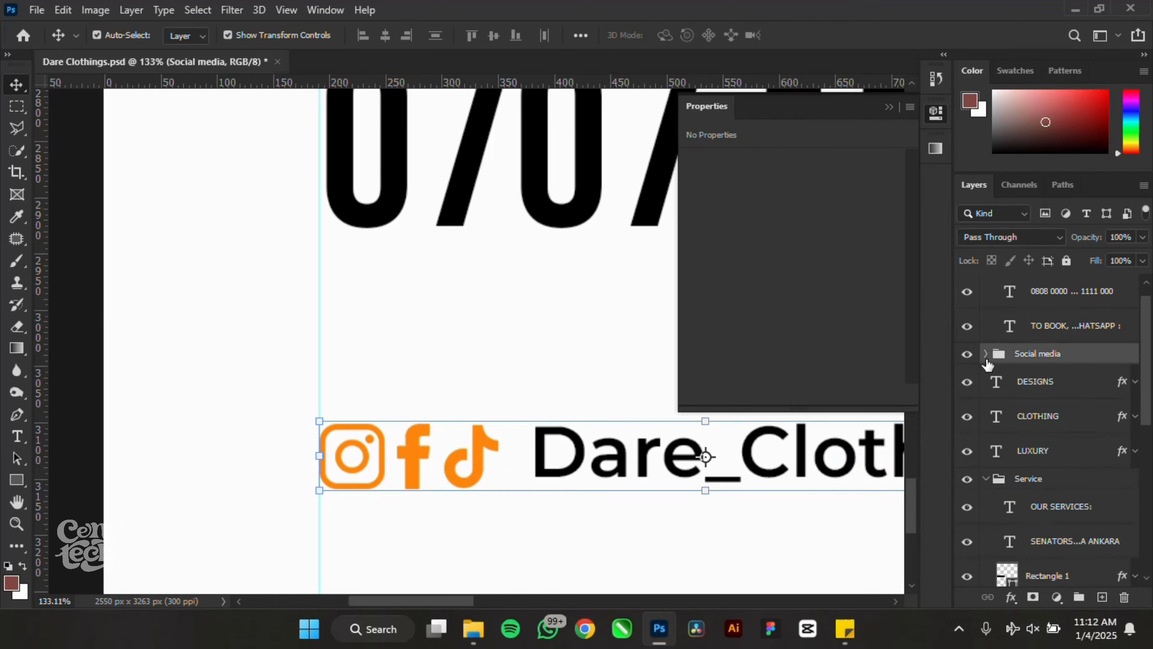
pyautogui.scroll(1, 997, 359)
pyautogui.click(986, 498)
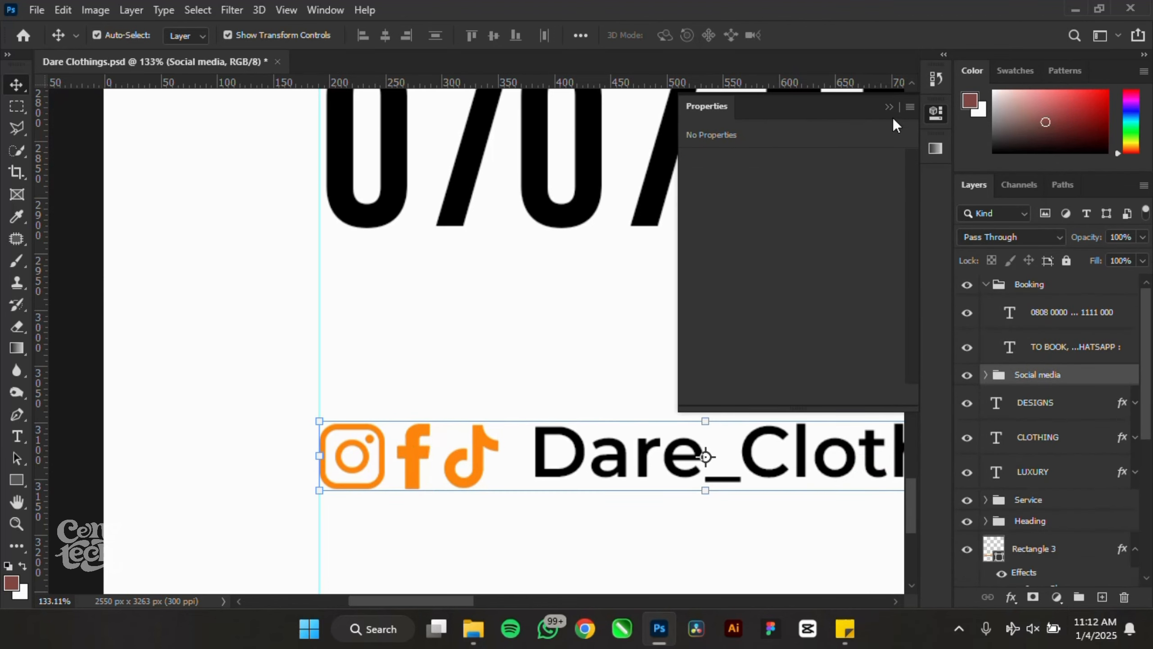
pyautogui.click(888, 107)
pyautogui.scroll(-8, 219, 366)
pyautogui.scroll(-8, 409, 439)
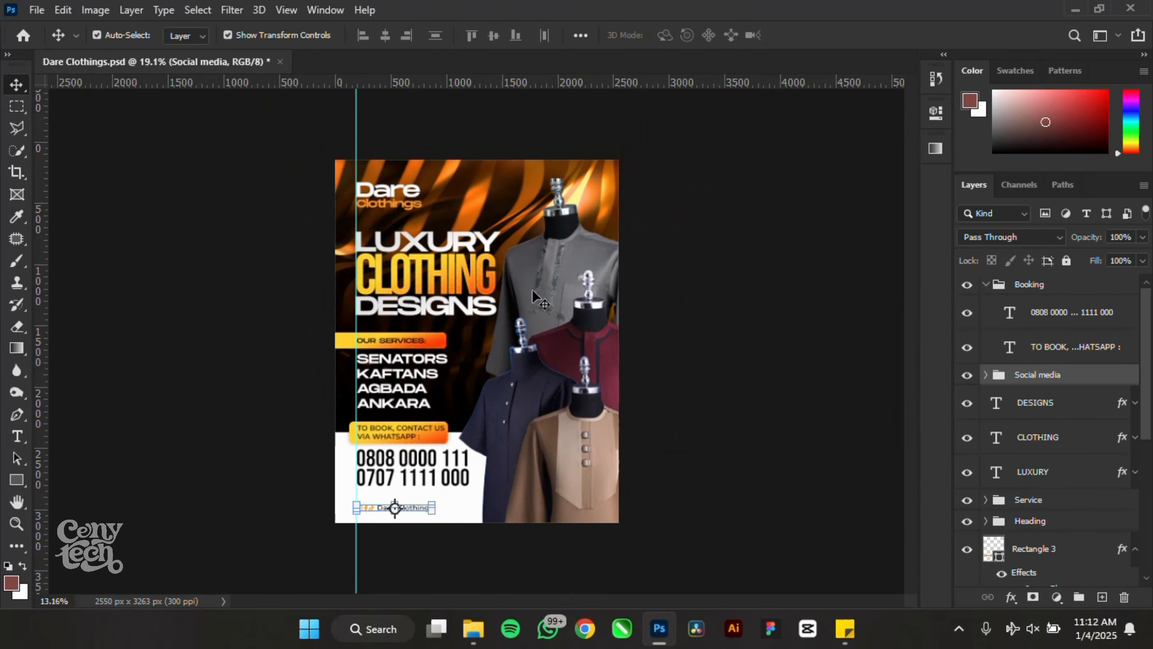
pyautogui.scroll(4, 471, 282)
pyautogui.scroll(-1, 471, 282)
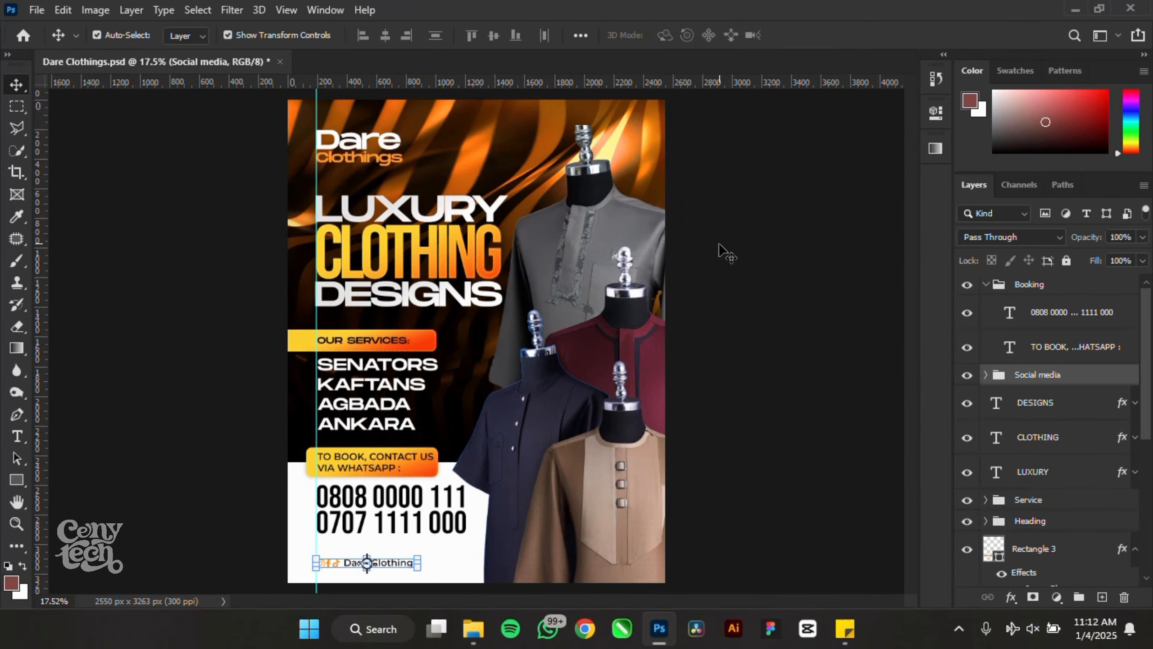
pyautogui.click(727, 251)
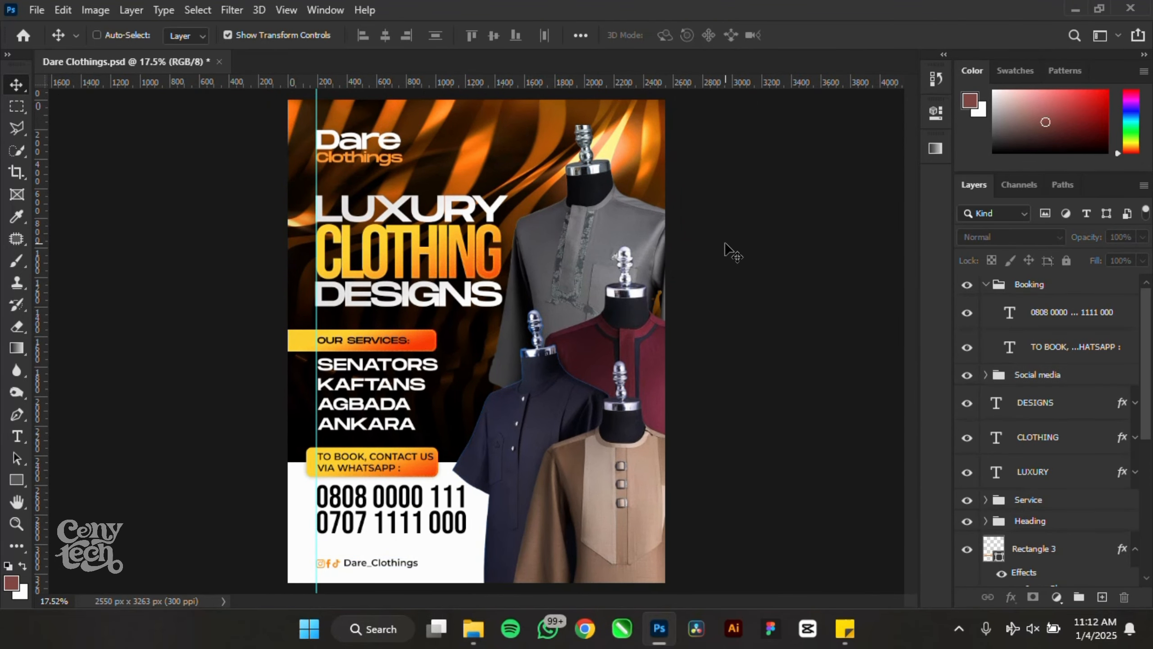
pyautogui.hotkey('ctrl', 's')
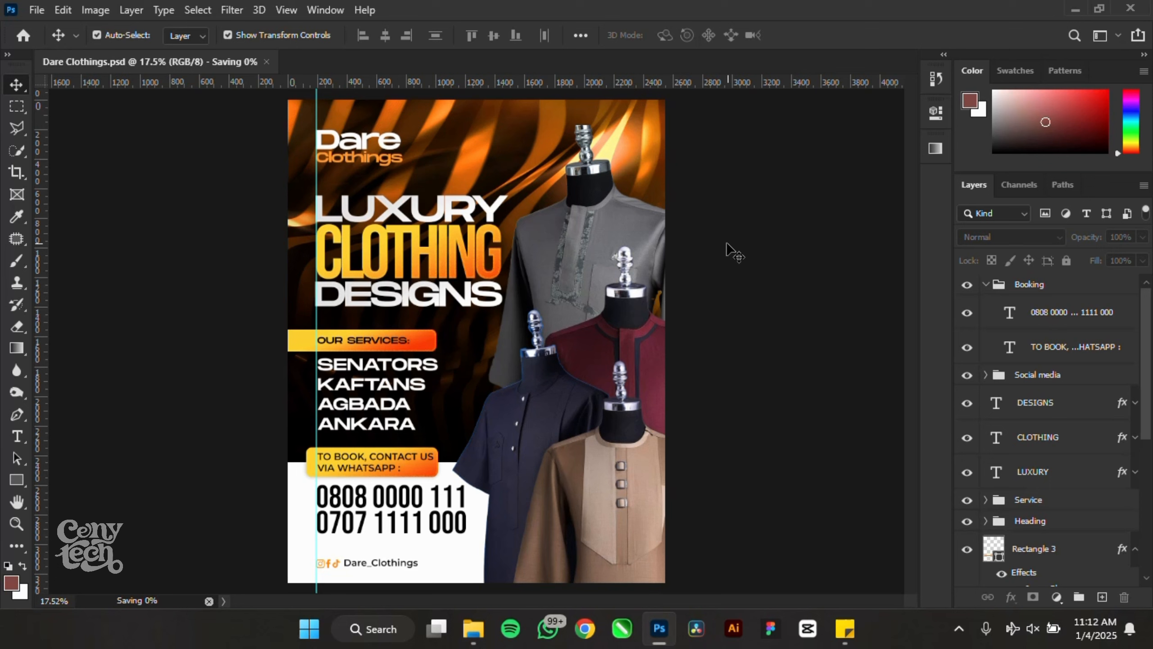
pyautogui.keyDown('ctrl'); pyautogui.click(640, 312); pyautogui.keyUp('ctrl')
# - Boost saturation on the red garment (+18) and the gray shirt with Hue/Saturation
pyautogui.hotkey('ctrl', 'u')
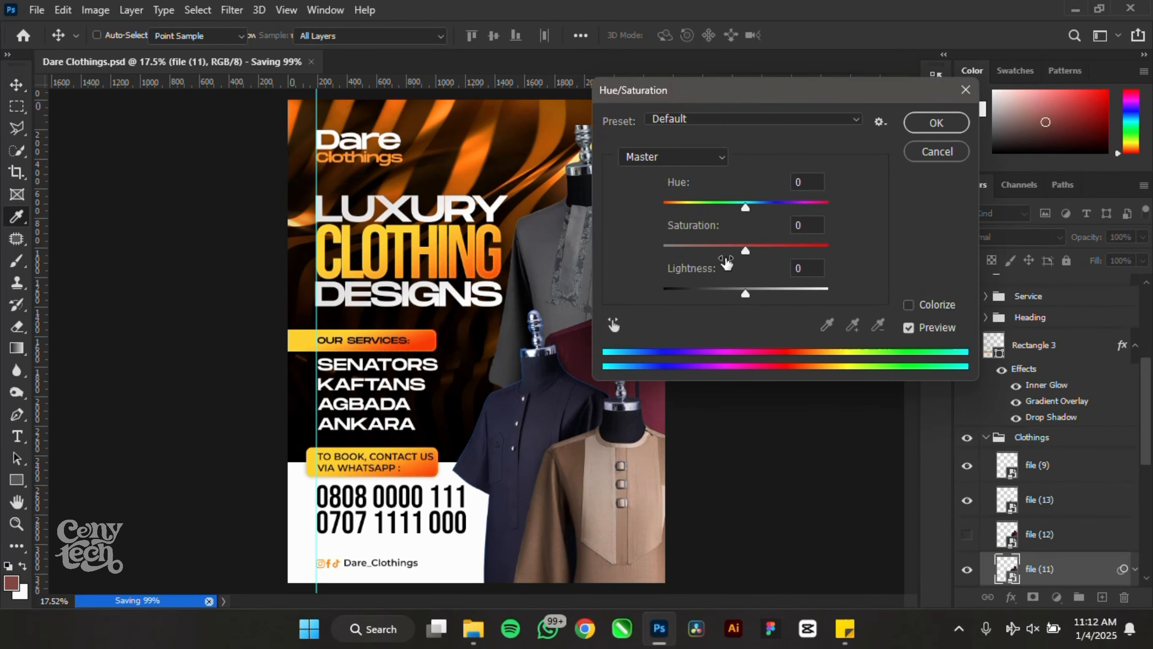
pyautogui.moveTo(777, 98); pyautogui.dragTo(904, 98)
pyautogui.moveTo(874, 255); pyautogui.dragTo(891, 259)
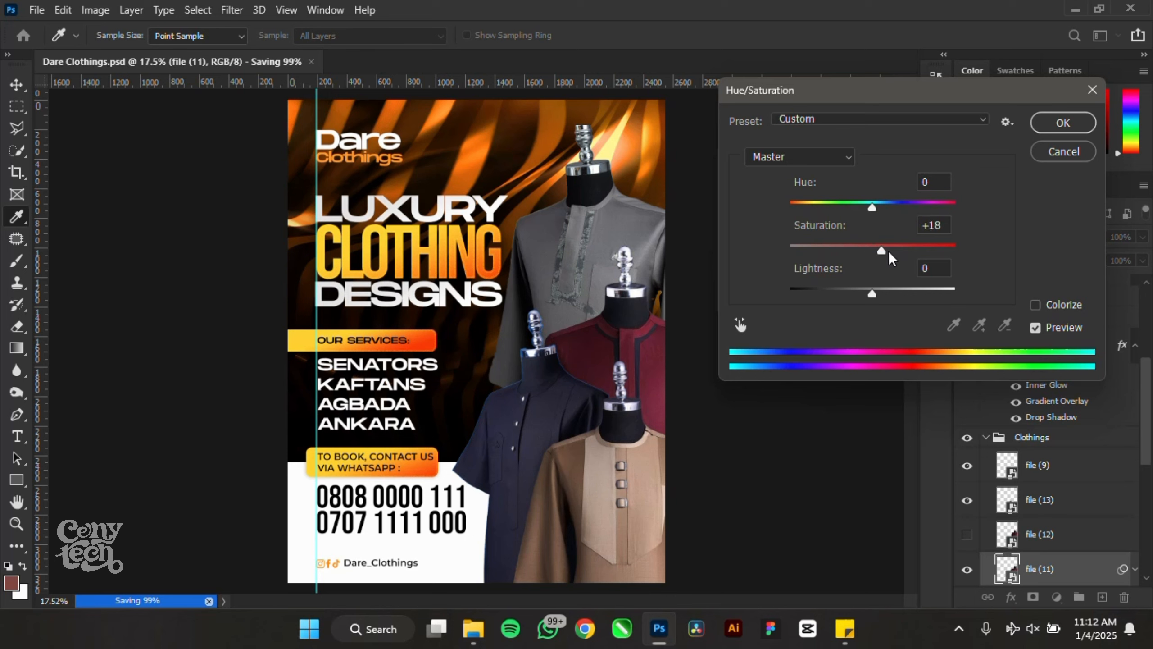
pyautogui.click(1063, 123)
pyautogui.press('v')
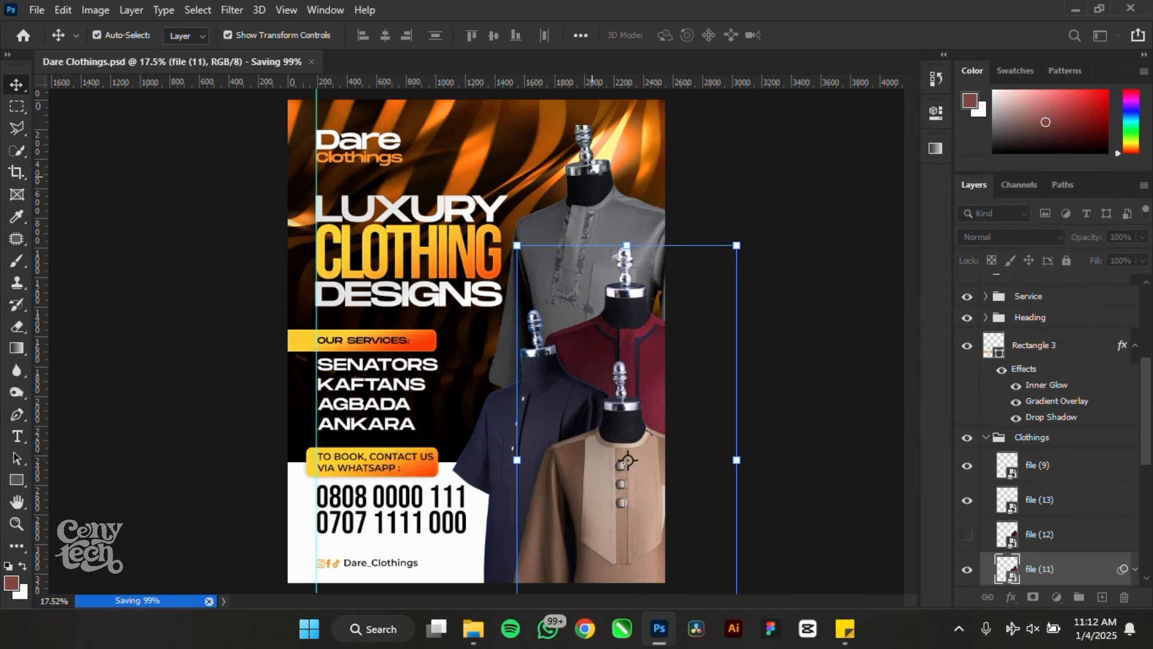
pyautogui.click(596, 166)
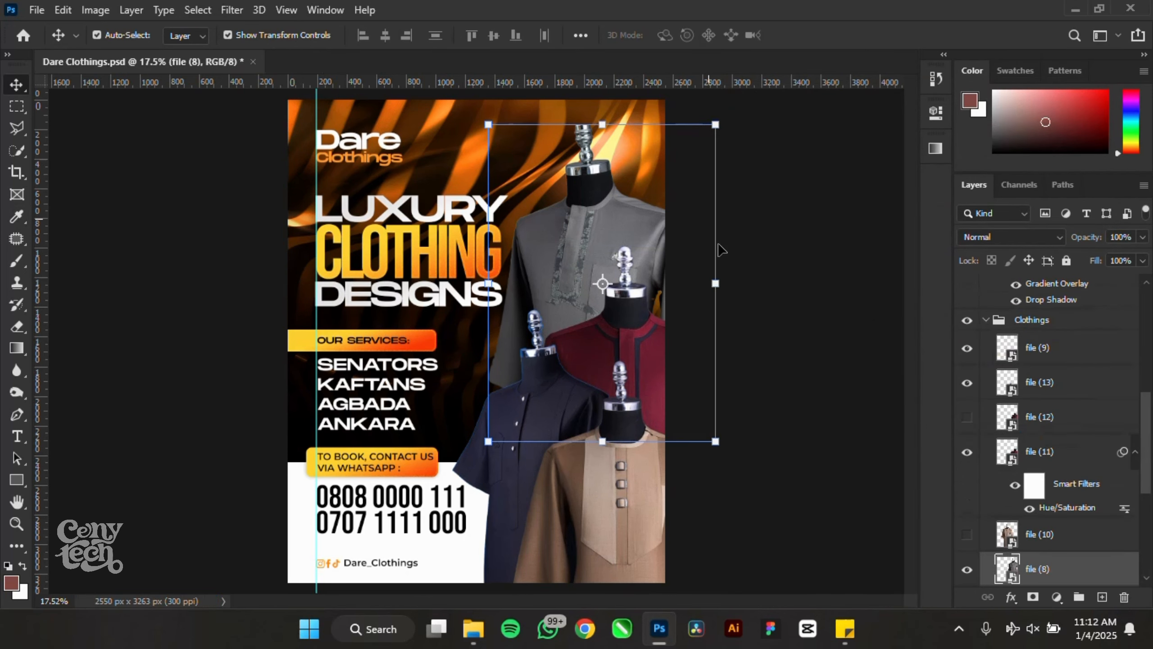
pyautogui.hotkey('ctrl', 'u')
pyautogui.moveTo(875, 254); pyautogui.dragTo(896, 262)
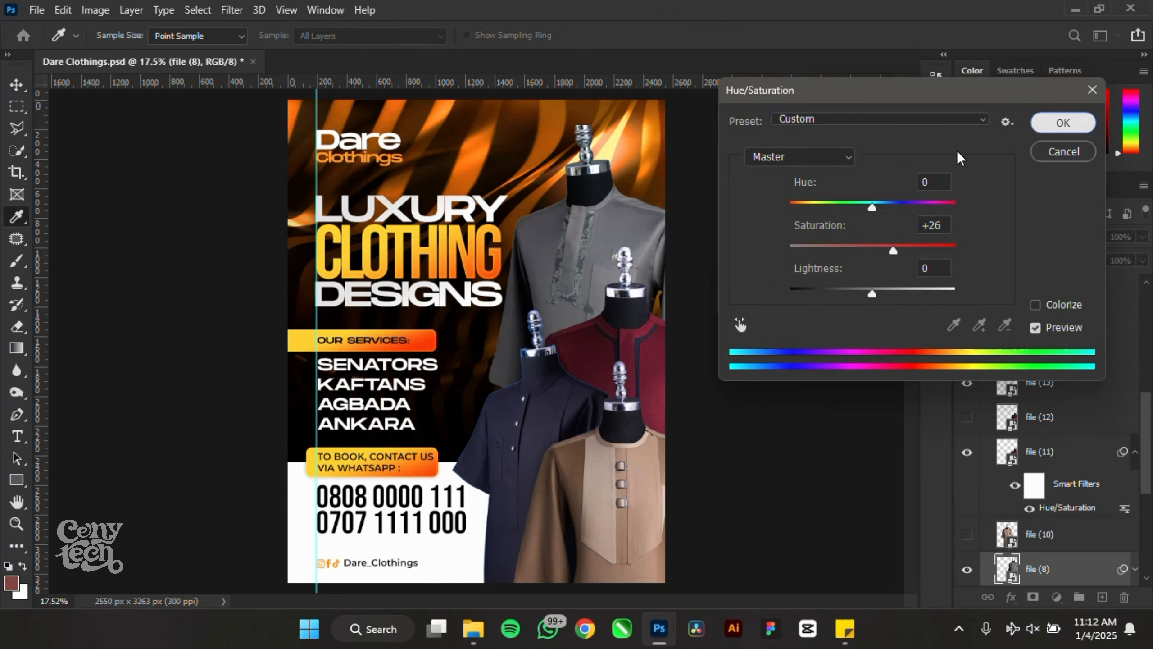
pyautogui.click(1055, 125)
pyautogui.press('v')
# - Raise the navy shirt's saturation to +32 and the brown outfit's to +33
pyautogui.click(490, 522)
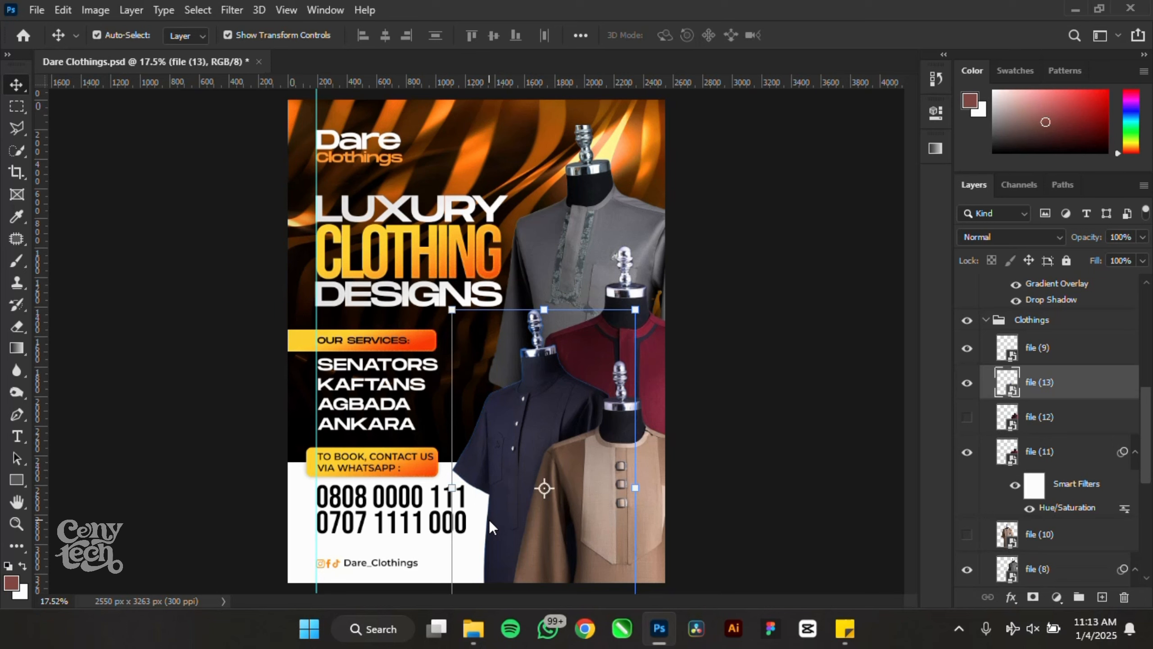
pyautogui.hotkey('ctrl', 'u')
pyautogui.moveTo(875, 211); pyautogui.dragTo(897, 212)
pyautogui.hotkey('ctrl', 'z')
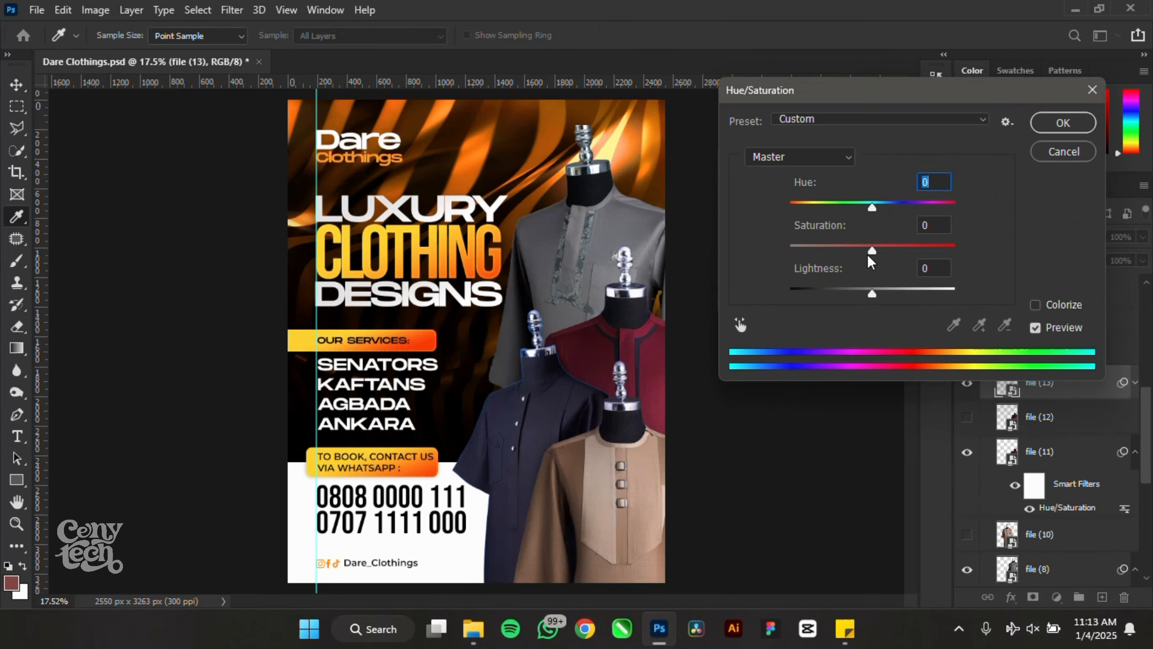
pyautogui.moveTo(869, 253); pyautogui.dragTo(904, 261)
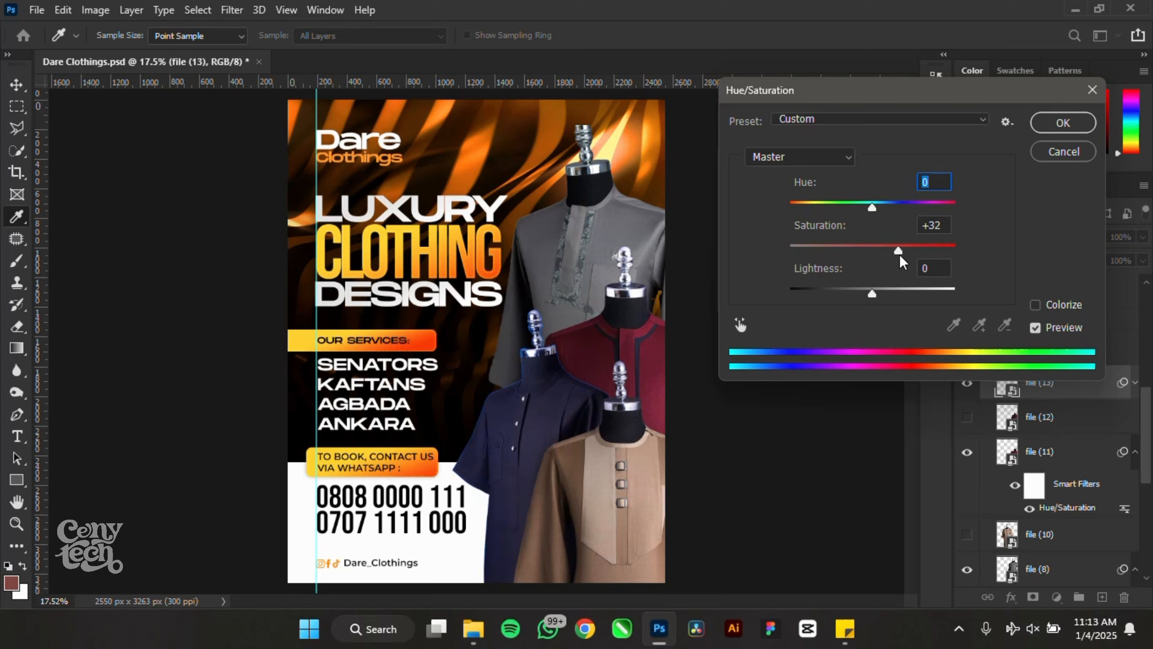
pyautogui.click(1063, 122)
pyautogui.click(608, 521)
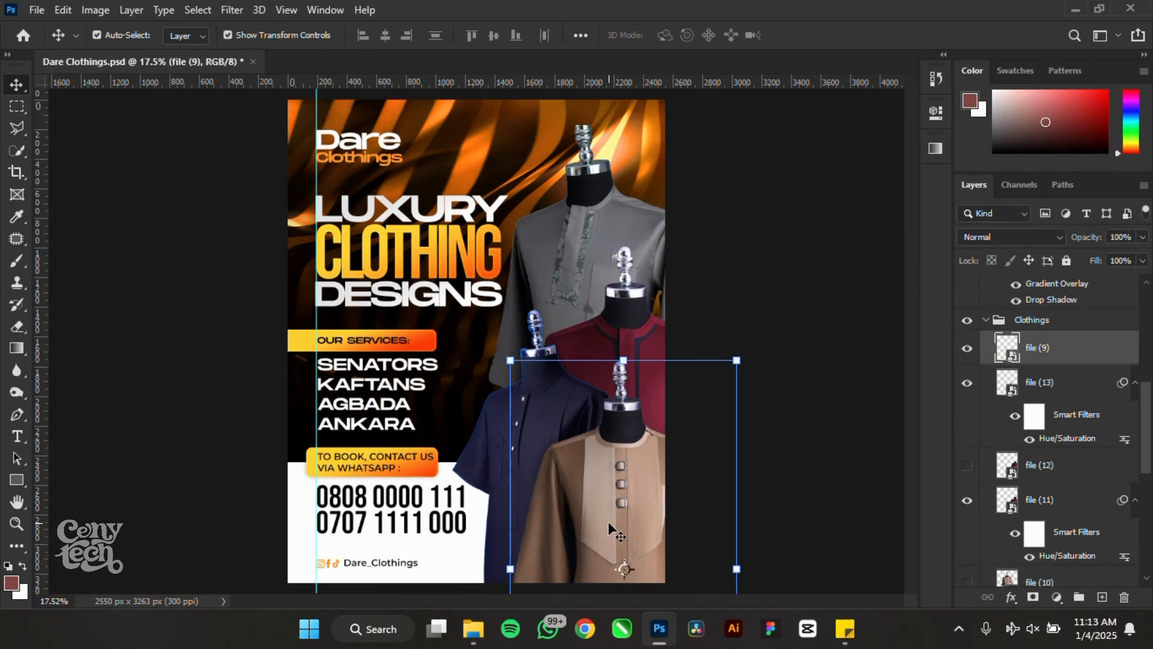
pyautogui.hotkey('ctrl', 'u')
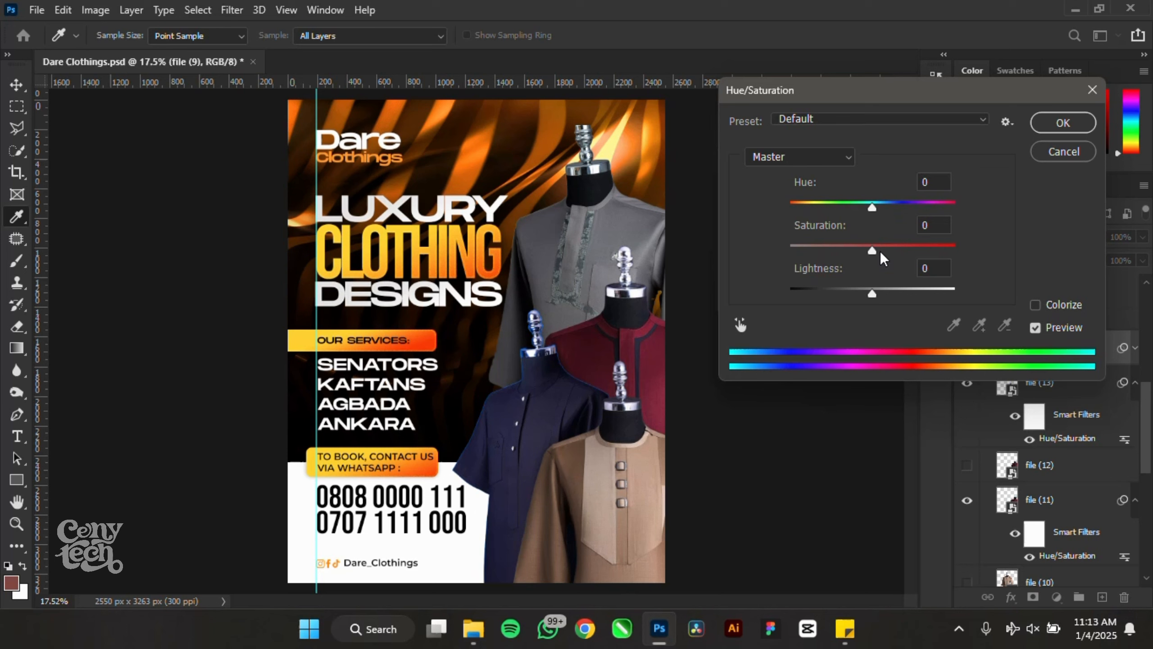
pyautogui.moveTo(872, 251); pyautogui.dragTo(900, 252)
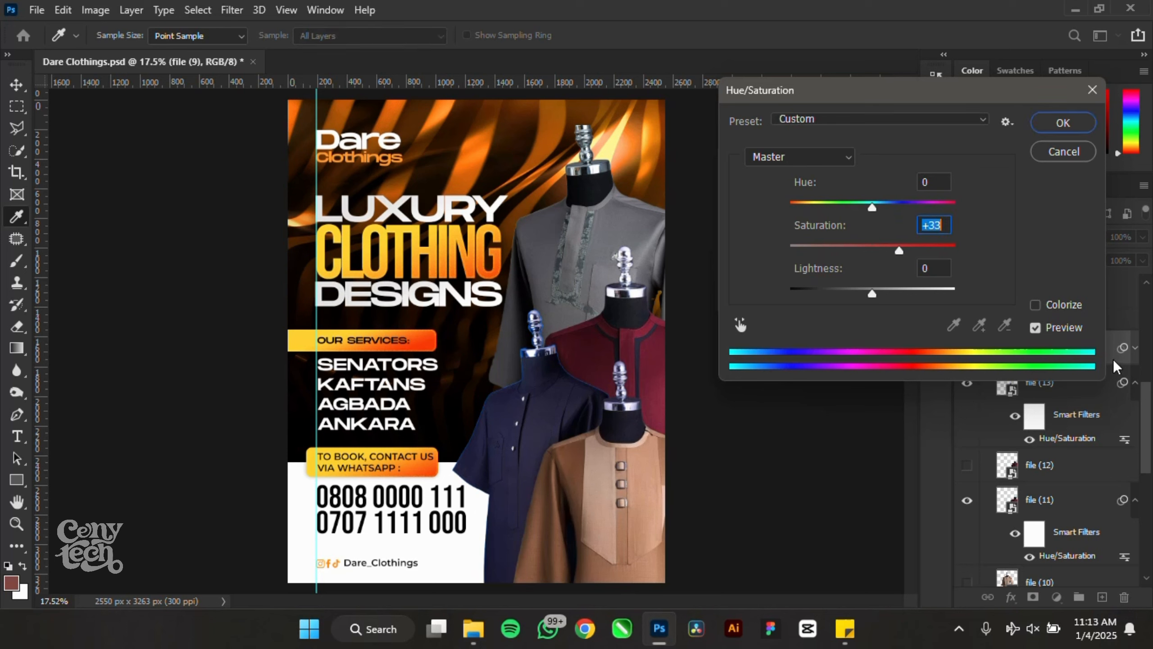
pyautogui.press('Return')
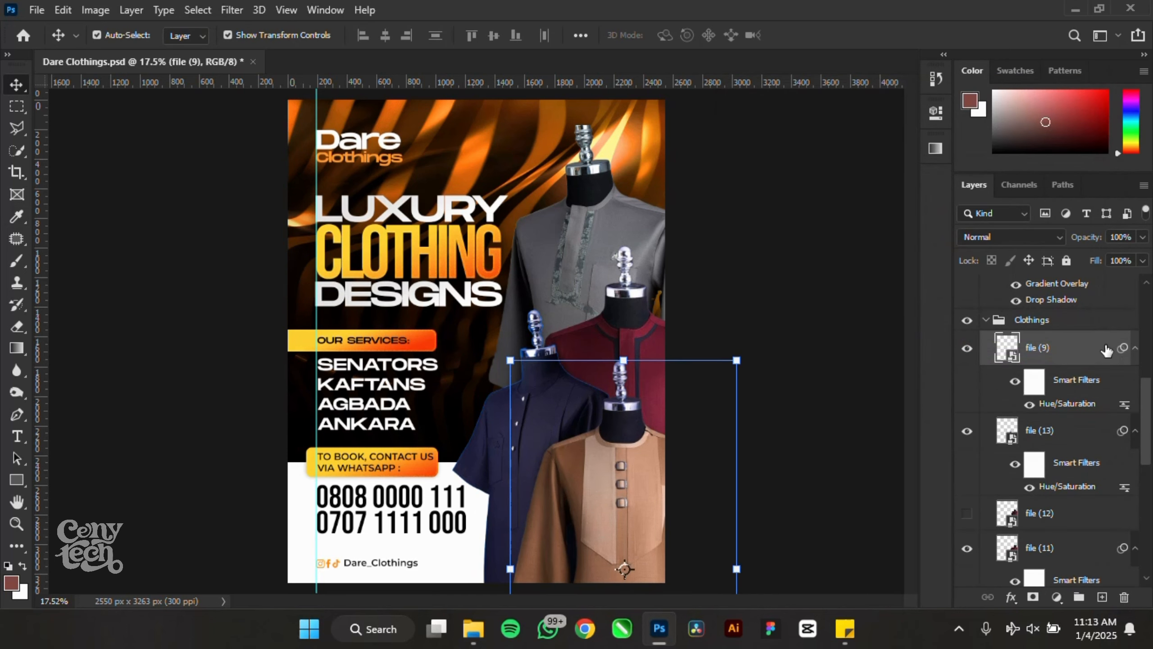
# - Try a drop shadow on the brown outfit (109 px size, -166° angle), then cancel it
pyautogui.doubleClick(1106, 349)
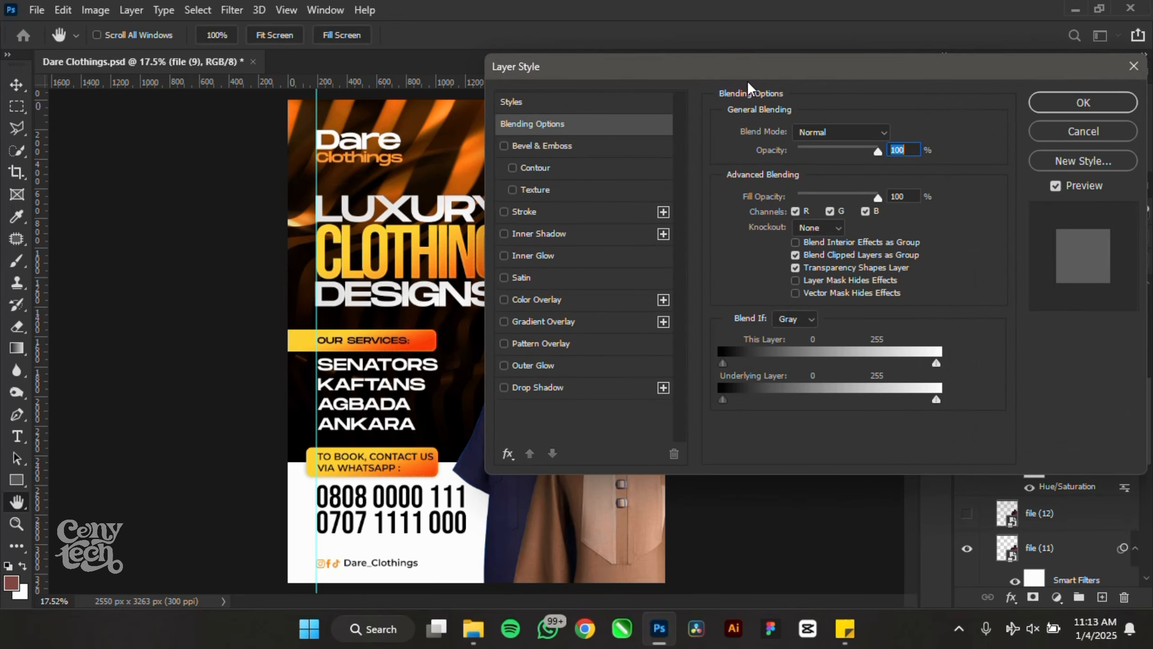
pyautogui.click(754, 376)
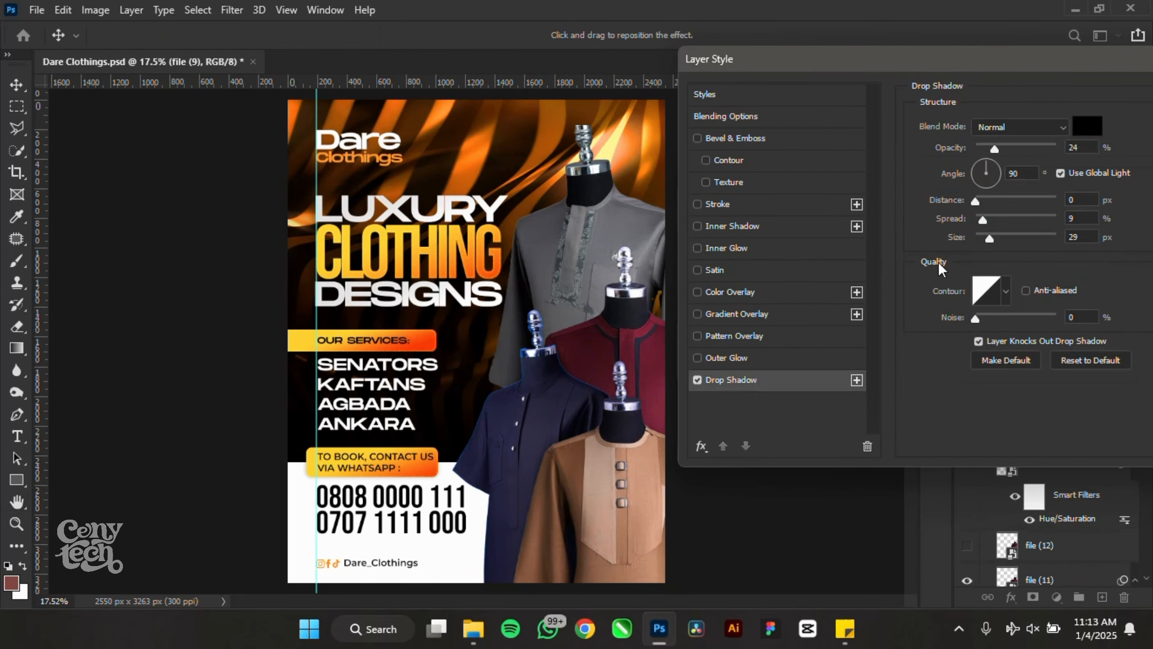
pyautogui.moveTo(989, 238); pyautogui.dragTo(1021, 220)
pyautogui.click(981, 177)
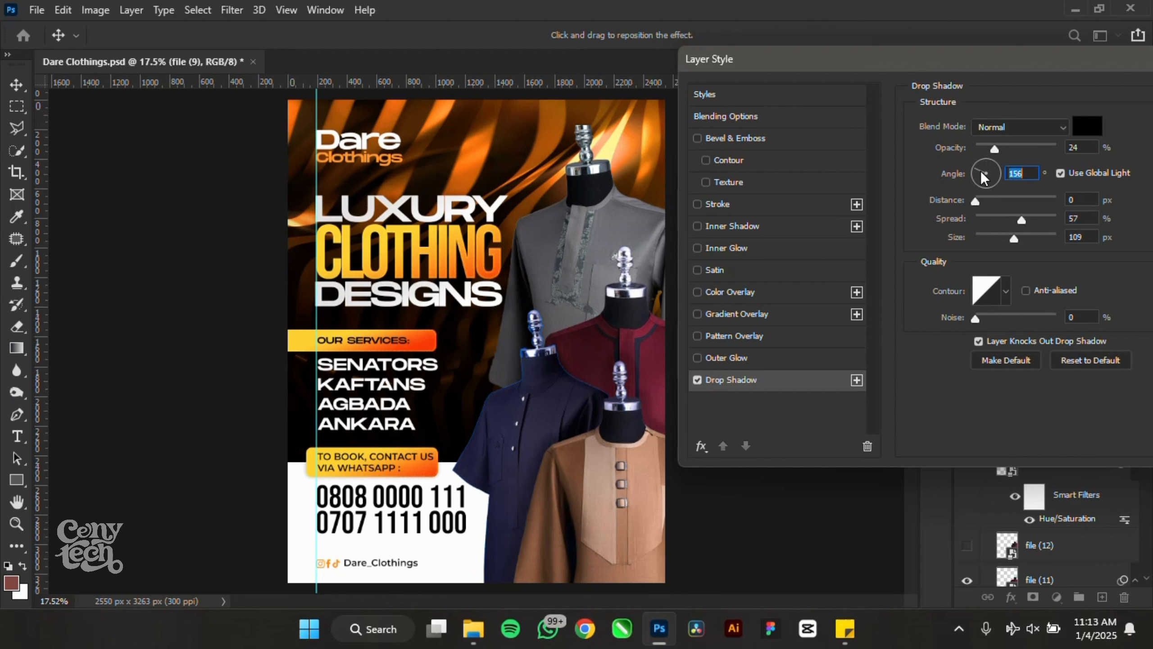
pyautogui.moveTo(981, 177); pyautogui.dragTo(1008, 160)
pyautogui.click(977, 175)
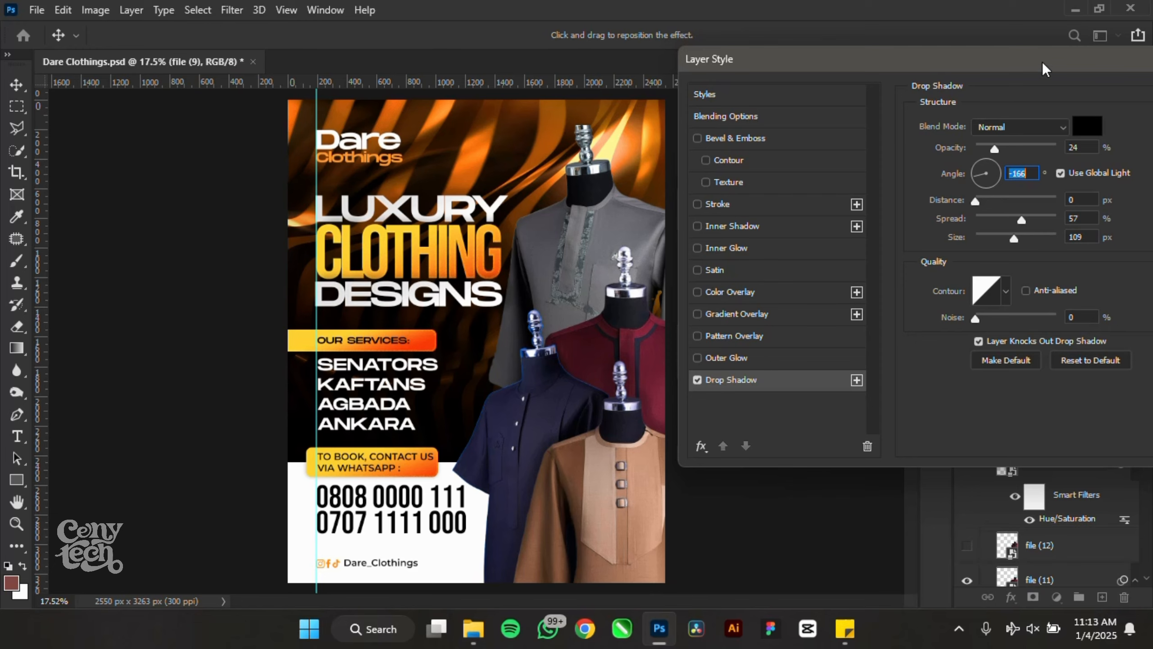
pyautogui.moveTo(1043, 63); pyautogui.dragTo(801, 105)
pyautogui.click(1050, 165)
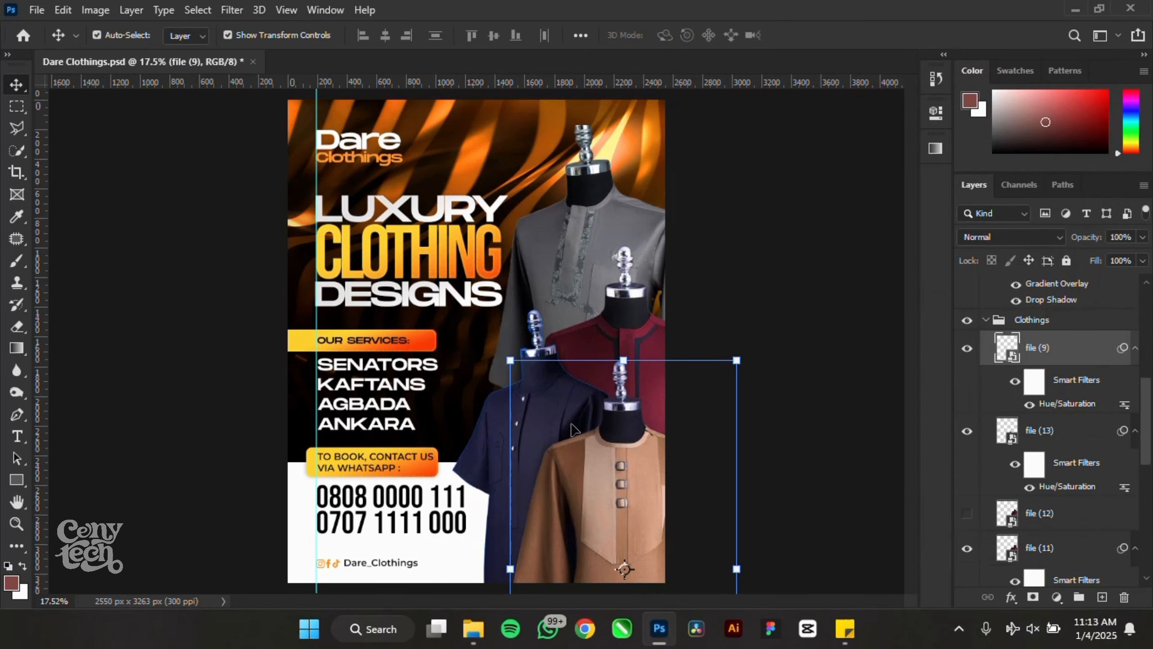
pyautogui.moveTo(633, 443); pyautogui.dragTo(608, 430)
pyautogui.hotkey('ctrl', 'z')
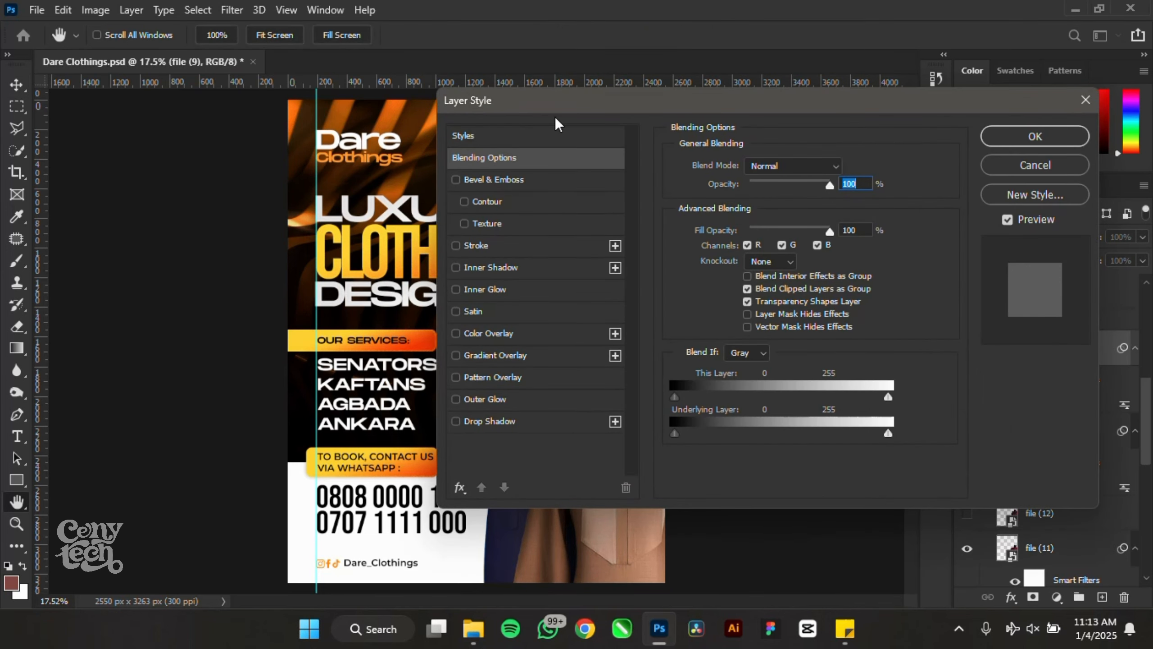
# - Add a drop shadow to file (9): 48% opacity, 247 px distance, 36% spread, 155 px size
pyautogui.moveTo(559, 98); pyautogui.dragTo(794, 100)
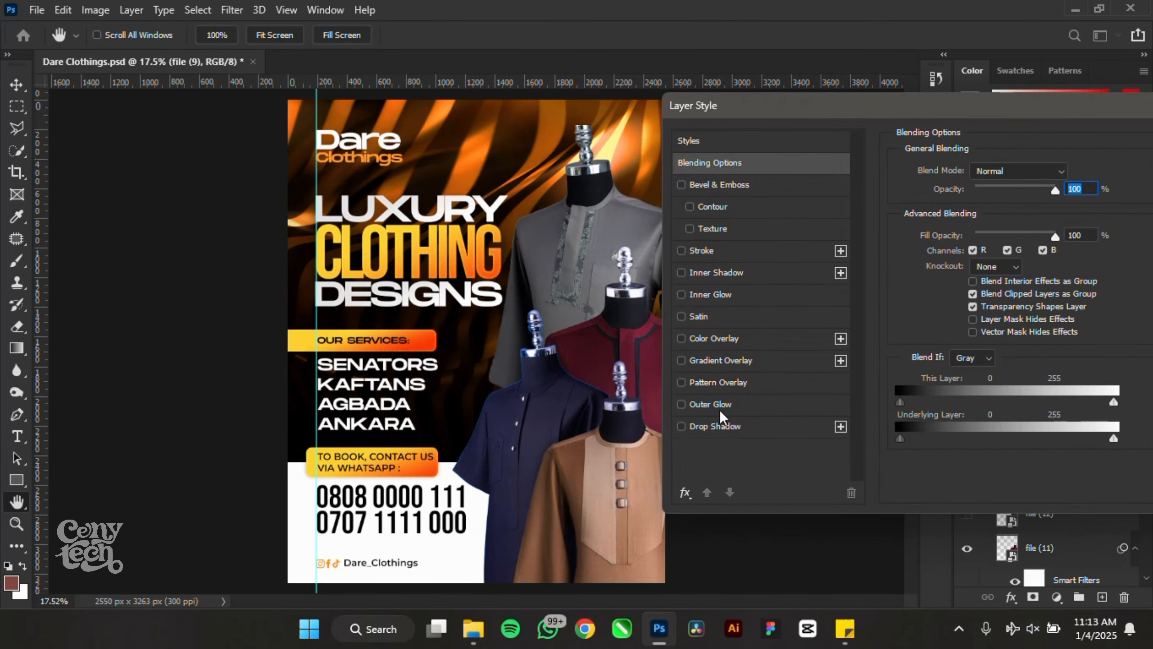
pyautogui.click(728, 429)
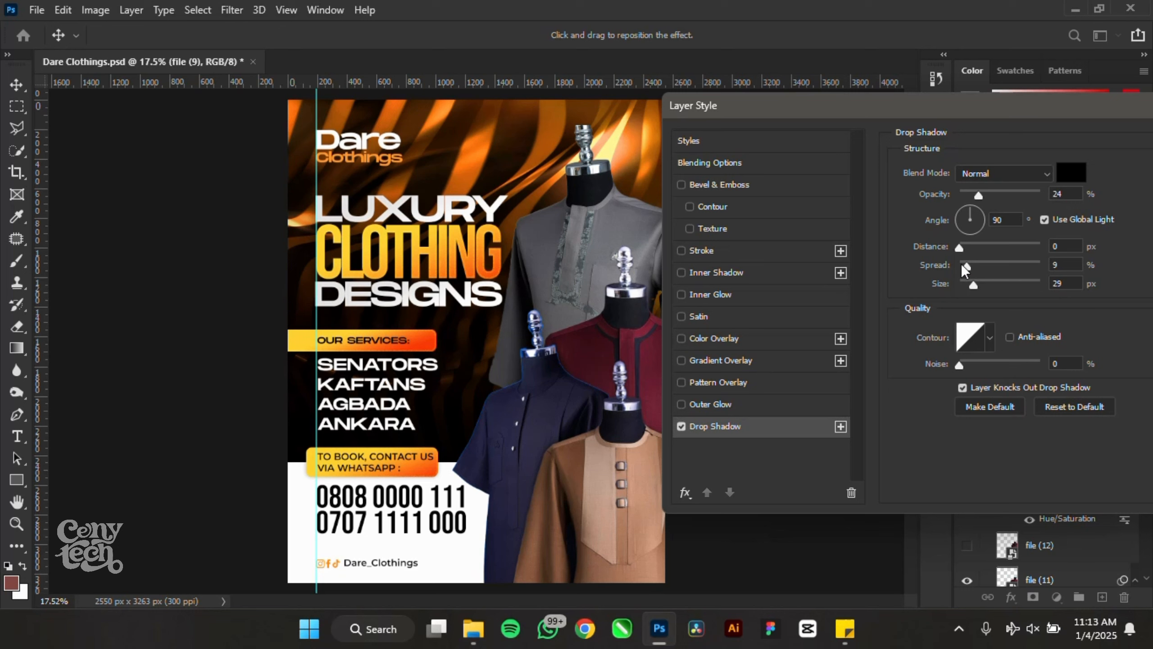
pyautogui.moveTo(967, 265); pyautogui.dragTo(1021, 268)
pyautogui.click(1004, 266)
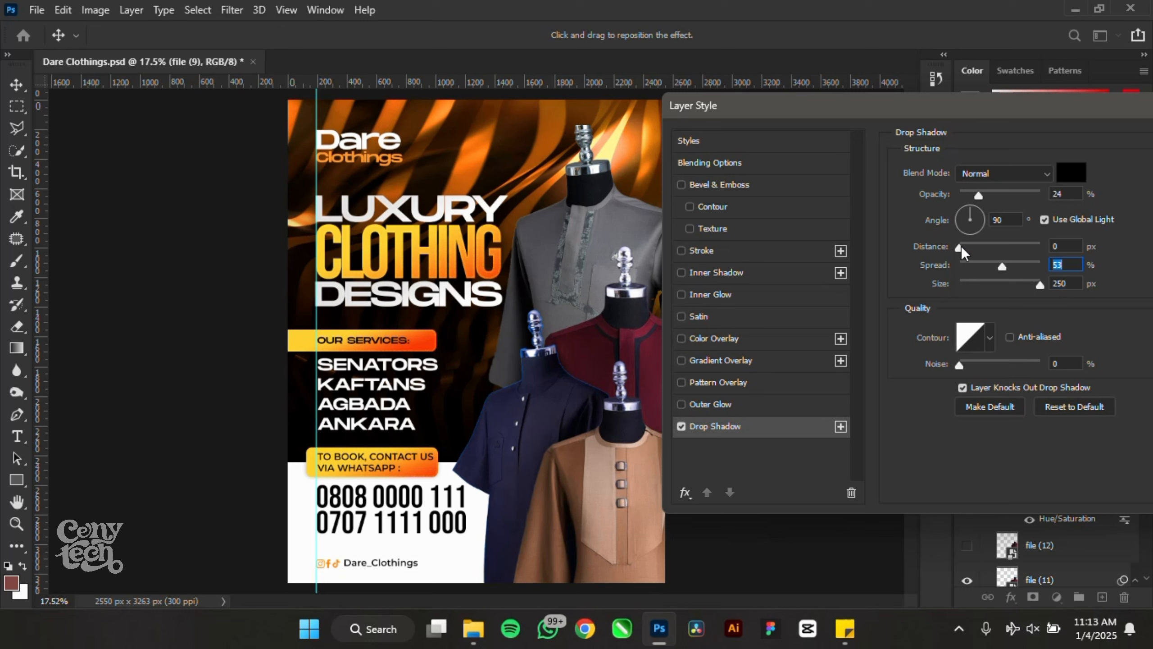
pyautogui.moveTo(960, 248); pyautogui.dragTo(1024, 254)
pyautogui.moveTo(1042, 206); pyautogui.dragTo(1040, 208)
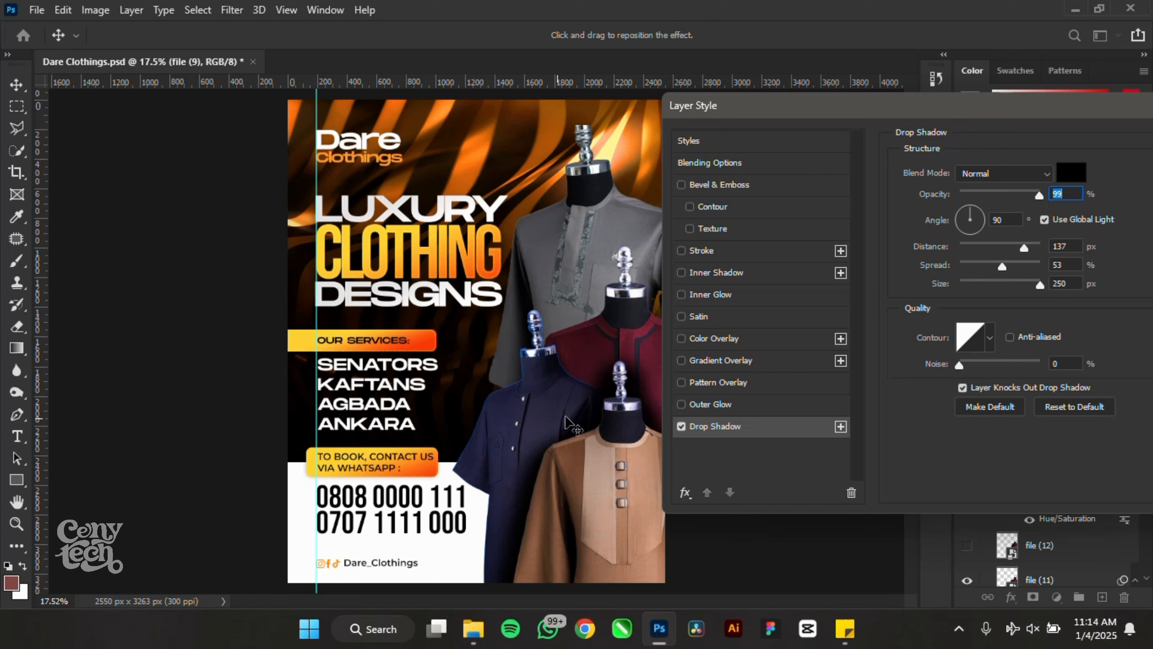
pyautogui.moveTo(569, 429)
pyautogui.mouseDown()
pyautogui.moveTo(543, 445)
pyautogui.moveTo(563, 411)
pyautogui.moveTo(557, 433)
pyautogui.moveTo(549, 426)
pyautogui.mouseUp()
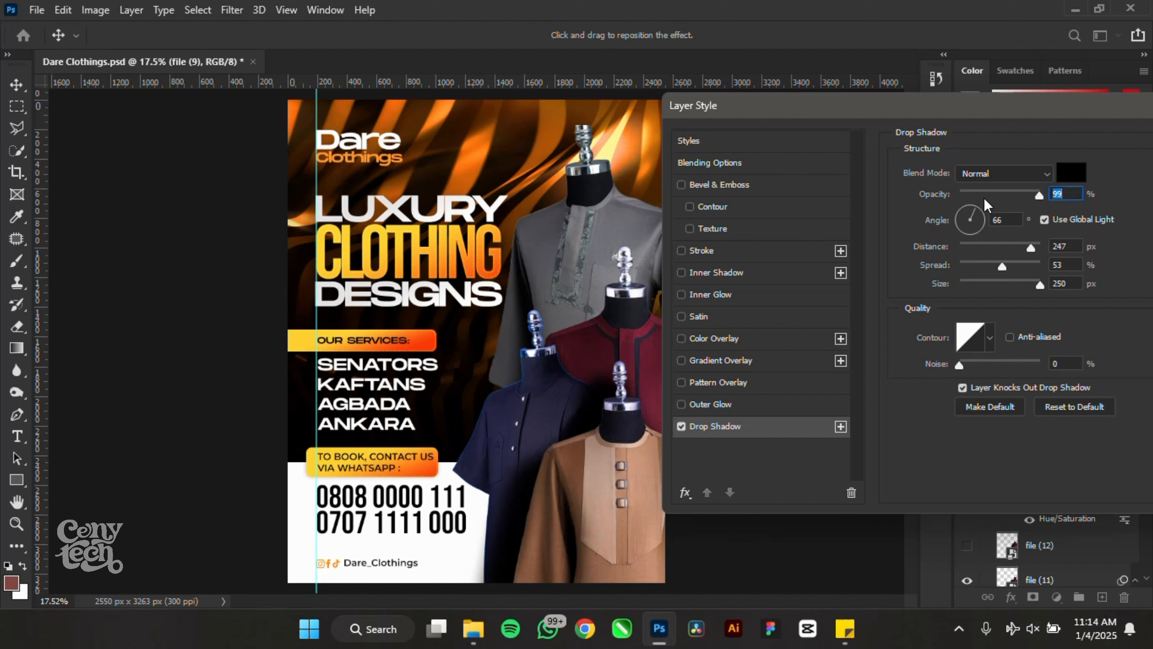
pyautogui.moveTo(987, 189); pyautogui.dragTo(998, 190)
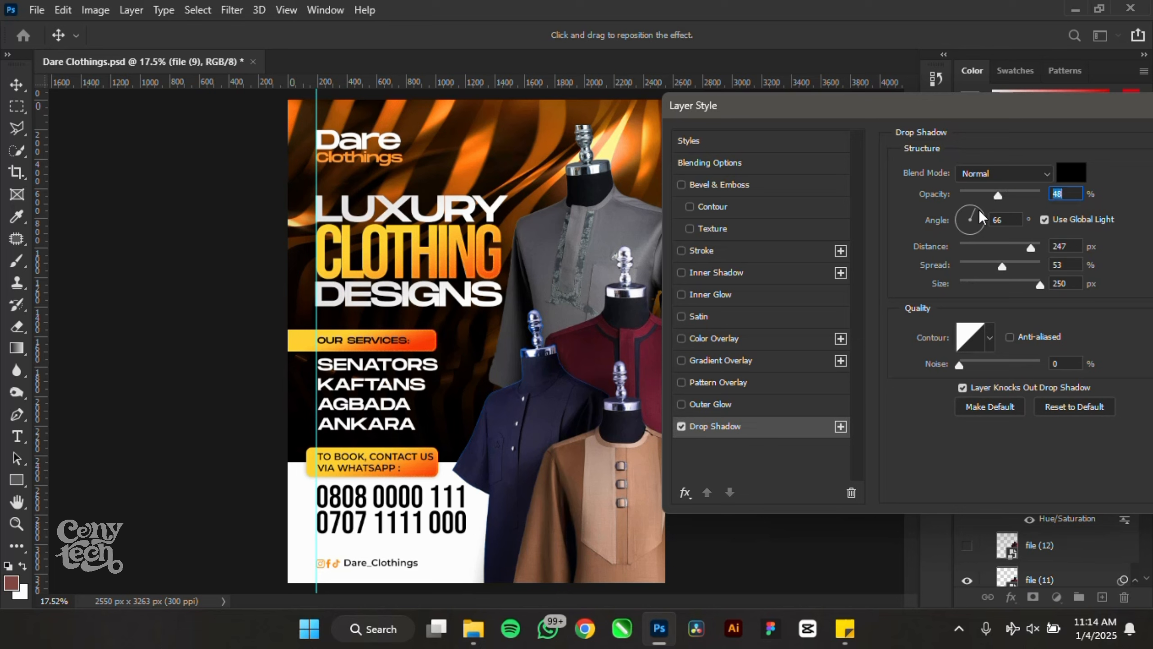
pyautogui.moveTo(1026, 284)
pyautogui.mouseDown()
pyautogui.moveTo(980, 267)
pyautogui.moveTo(1012, 288)
pyautogui.mouseUp()
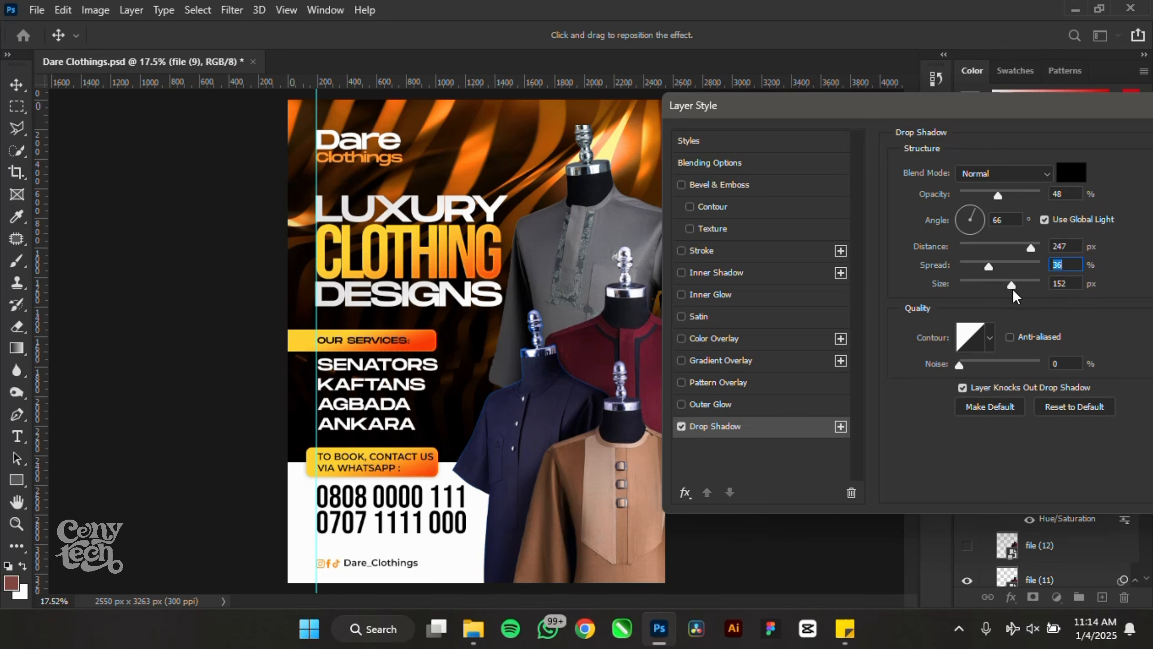
pyautogui.moveTo(1098, 113); pyautogui.dragTo(675, 126)
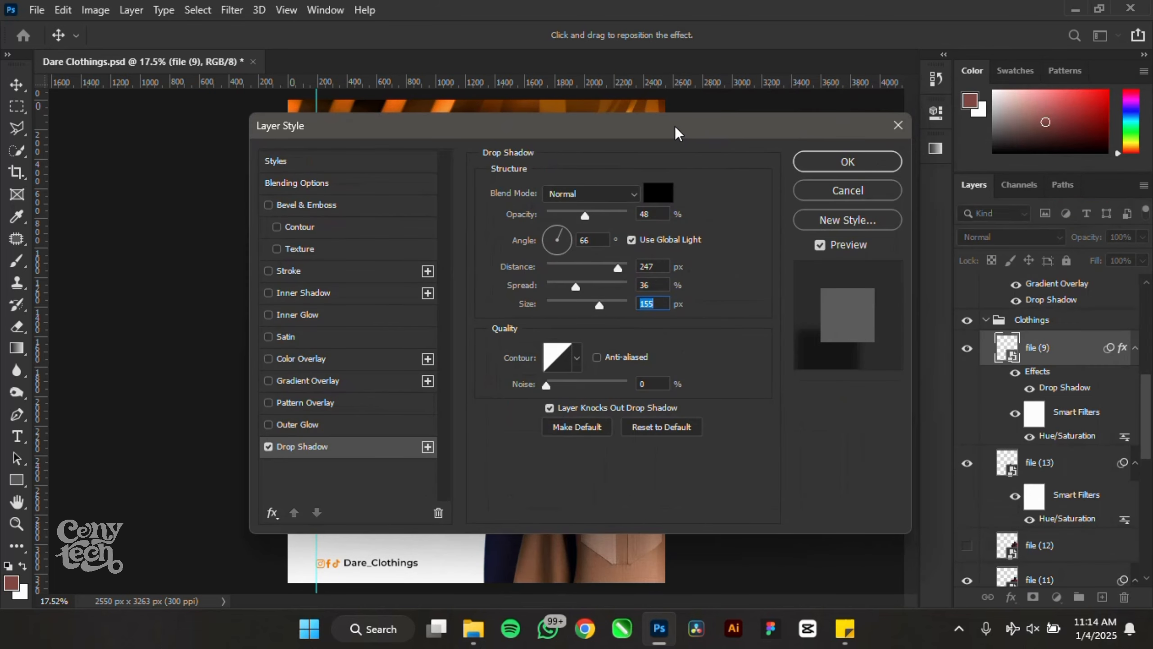
pyautogui.press('Return')
# - Copy the brown outfit's drop shadow style and paste it onto the navy shirt
pyautogui.rightClick(1086, 354)
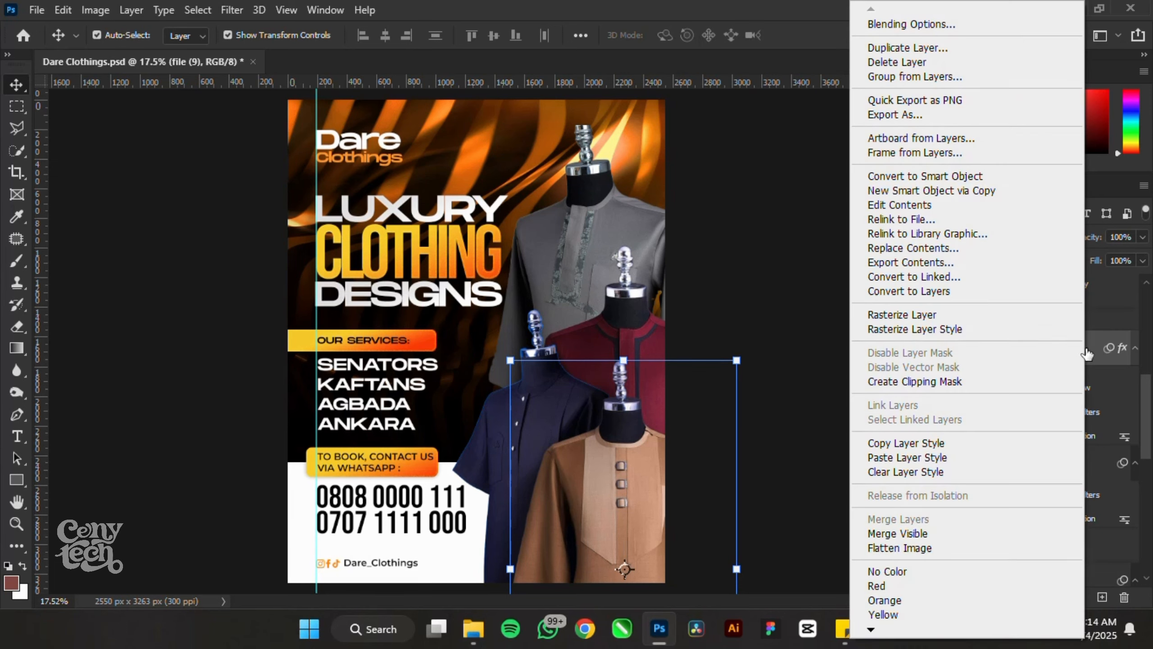
pyautogui.click(906, 442)
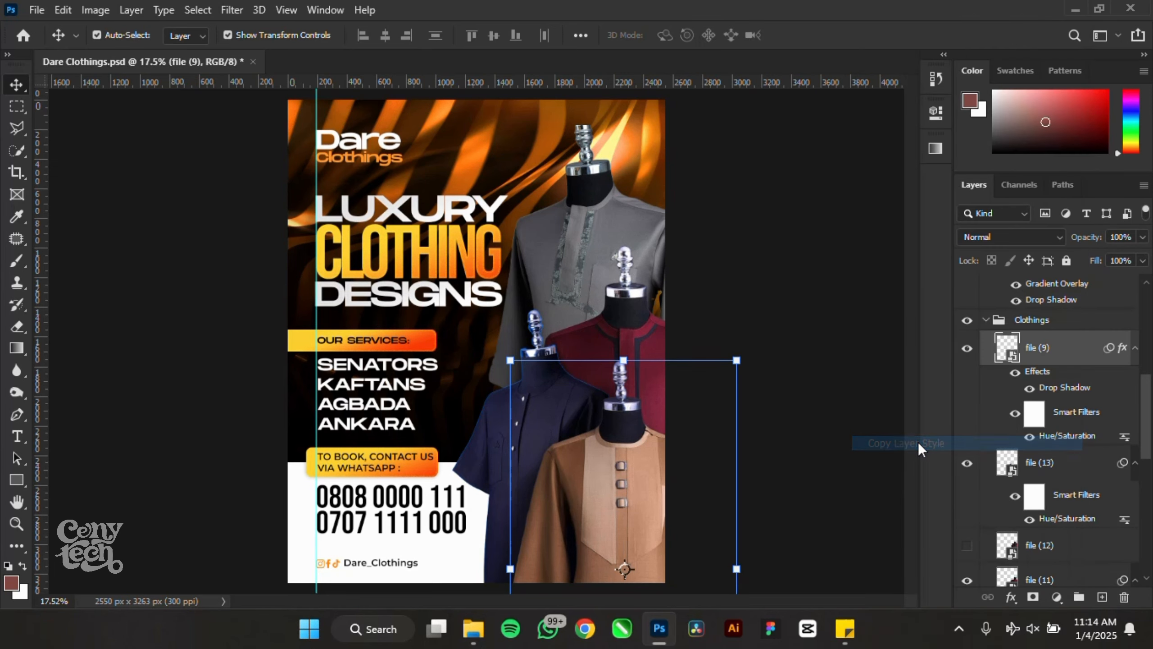
pyautogui.click(1044, 462)
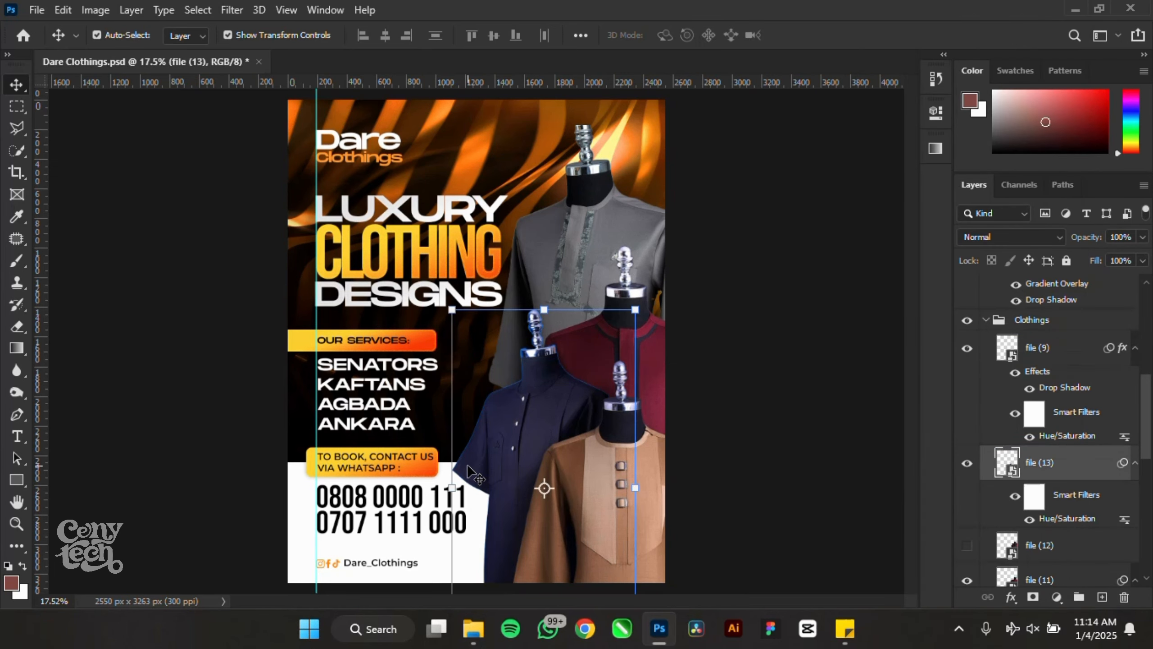
pyautogui.rightClick(1094, 462)
pyautogui.click(935, 457)
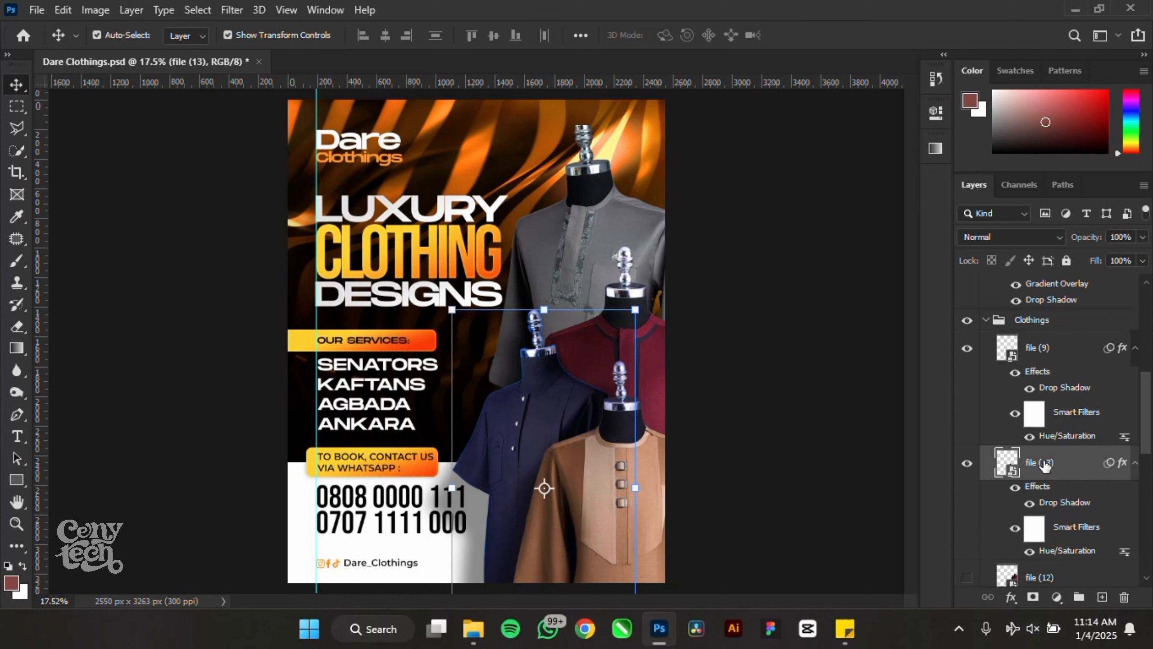
# - Adjust the navy shirt's shadow angle and distance by dragging it on the poster
pyautogui.doubleClick(1055, 504)
pyautogui.moveTo(624, 122); pyautogui.dragTo(992, 122)
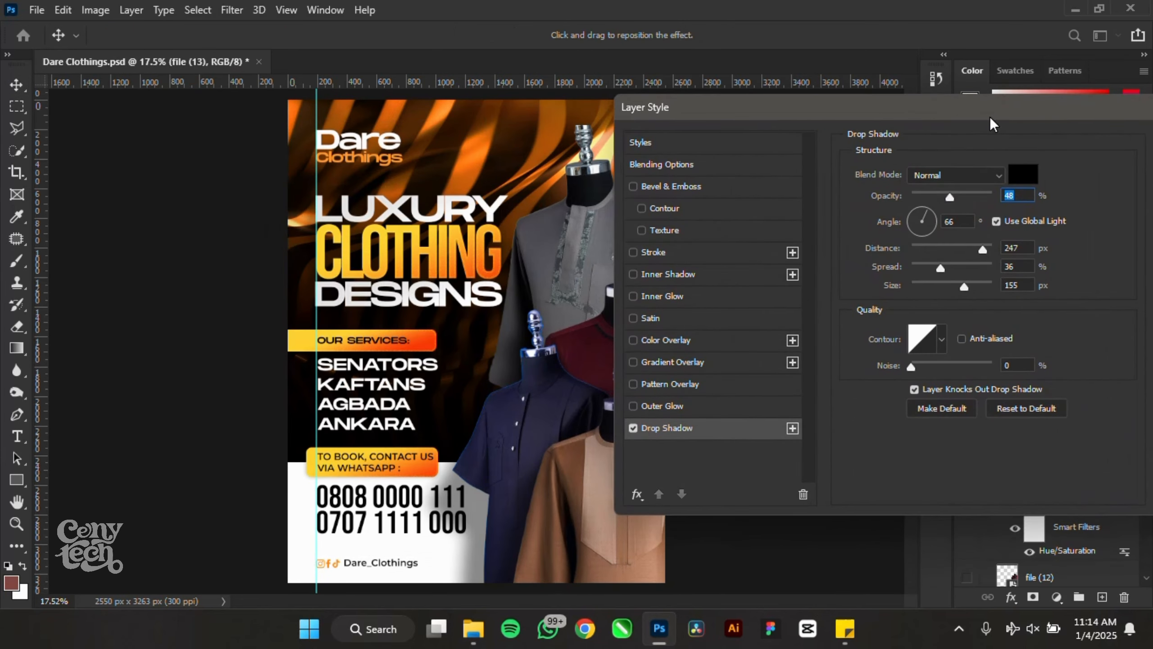
pyautogui.moveTo(632, 404); pyautogui.dragTo(573, 409)
pyautogui.press('Return')
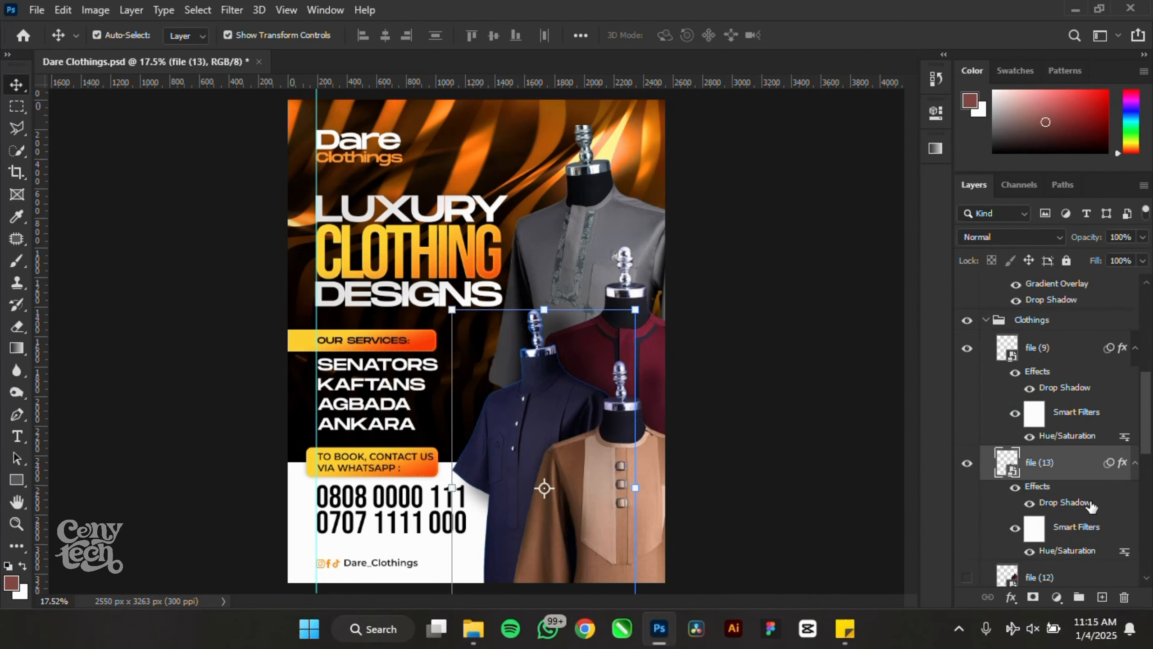
pyautogui.doubleClick(1062, 502)
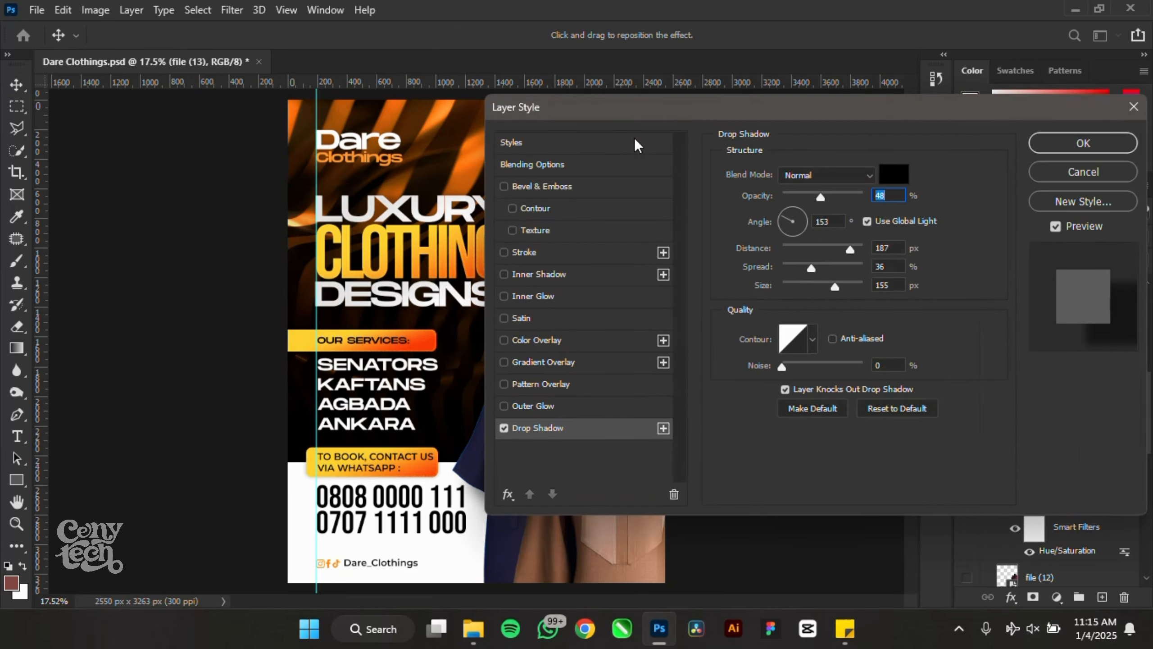
pyautogui.moveTo(754, 113); pyautogui.dragTo(810, 106)
pyautogui.moveTo(556, 375); pyautogui.dragTo(554, 377)
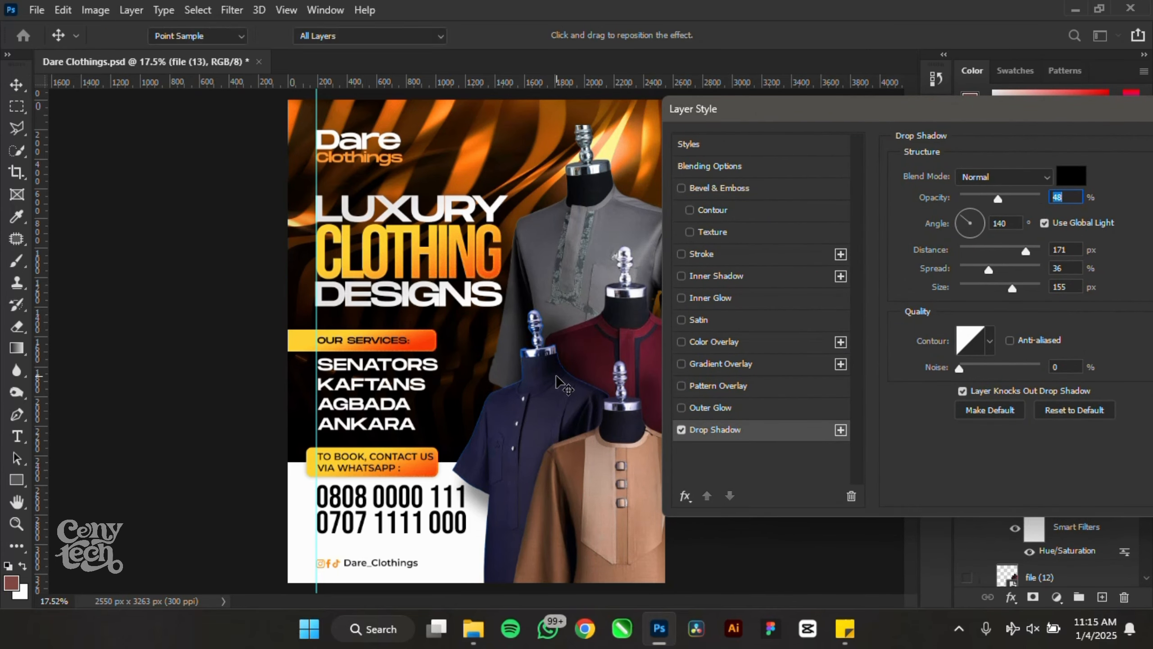
pyautogui.press('Return')
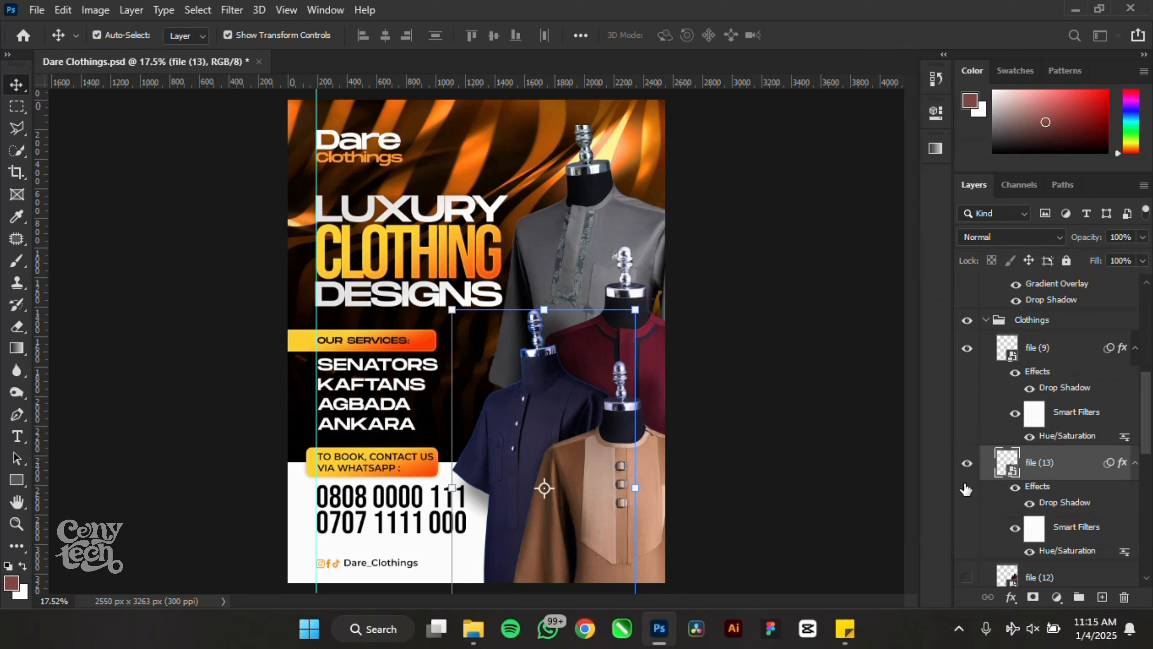
# - Paste the shadow style onto the maroon shirt layer
pyautogui.click(626, 259)
pyautogui.rightClick(1070, 528)
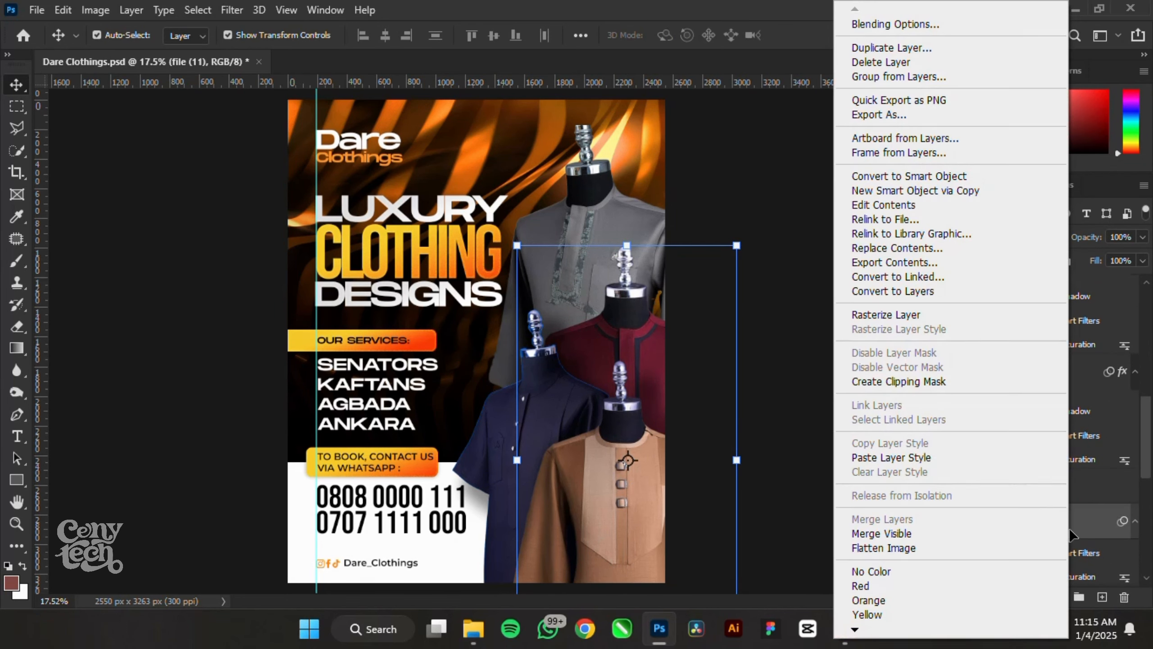
pyautogui.click(882, 453)
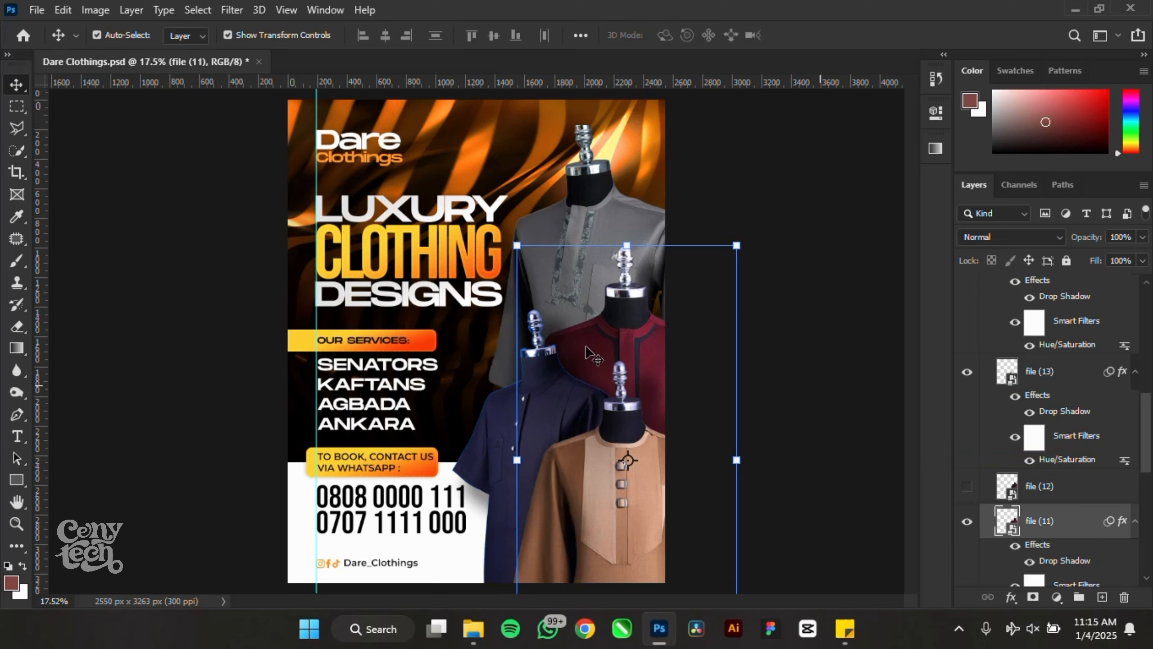
# - Copy the navy shirt's adjusted shadow style and paste it onto the grey shirt
pyautogui.click(478, 456)
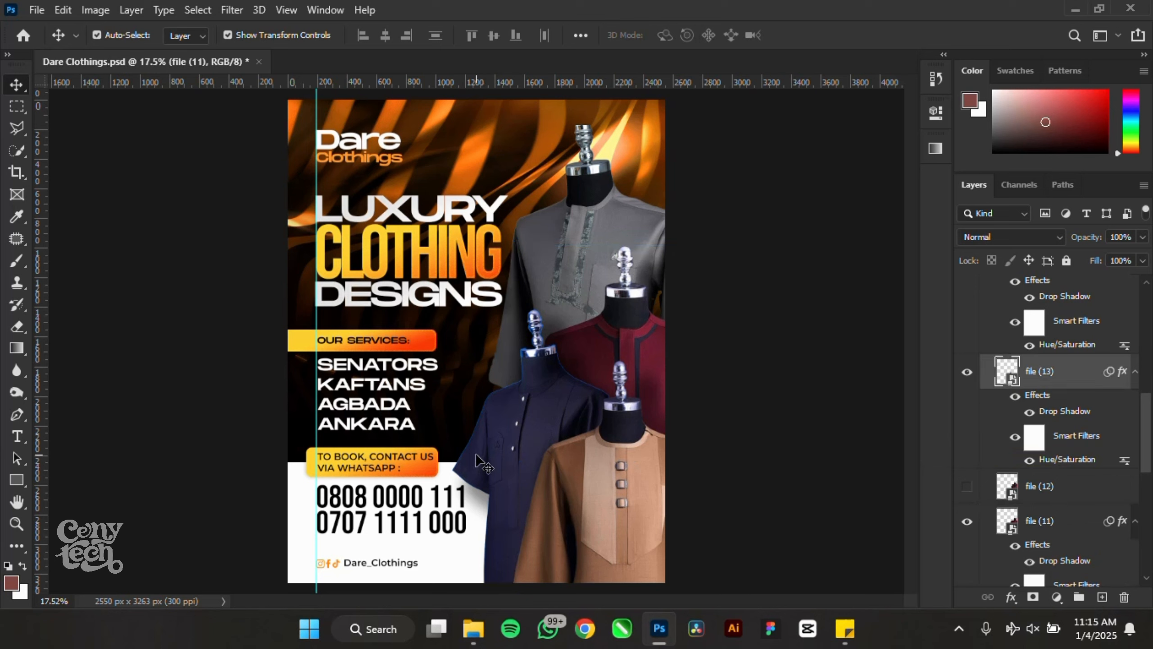
pyautogui.rightClick(1098, 377)
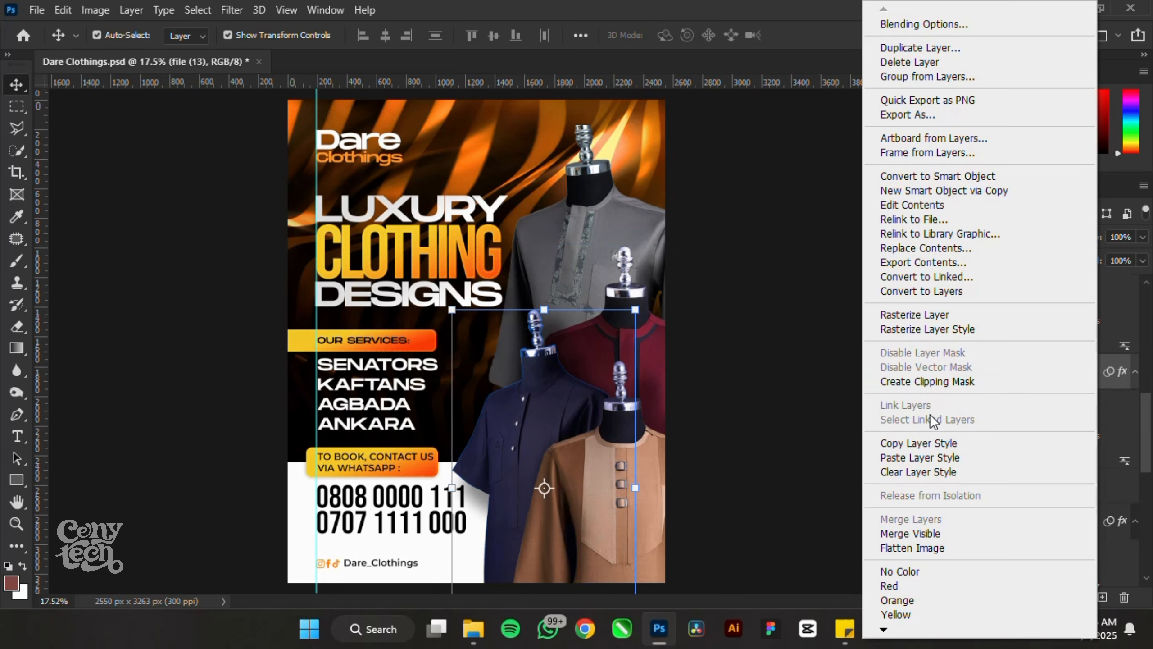
pyautogui.click(936, 448)
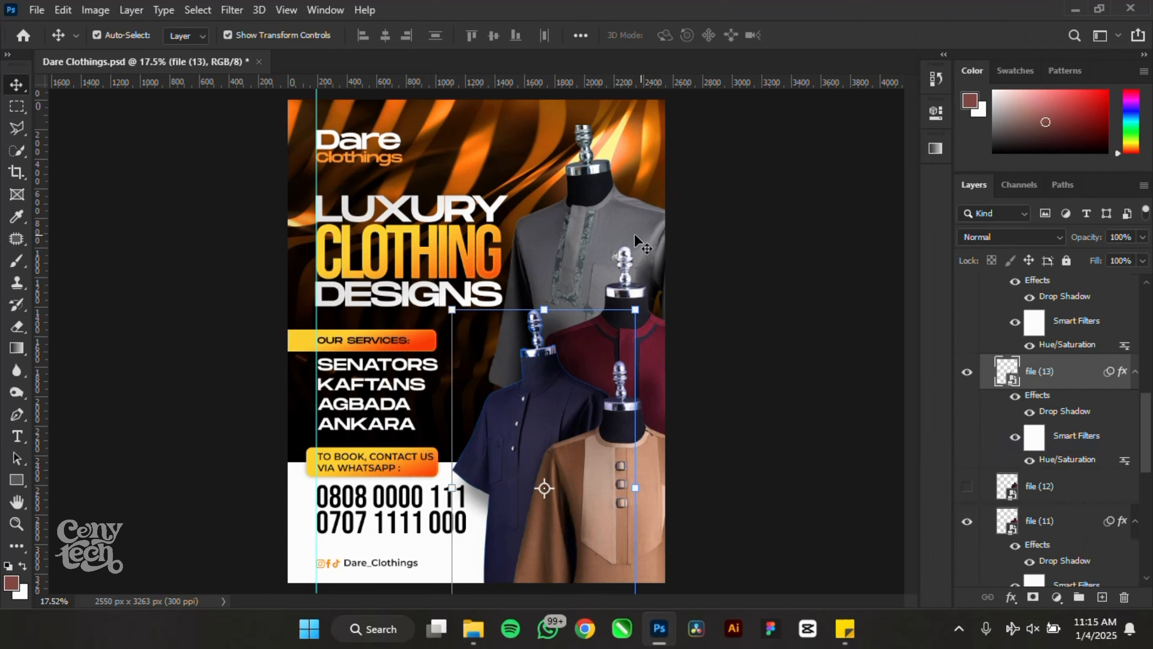
pyautogui.click(617, 207)
pyautogui.rightClick(1114, 522)
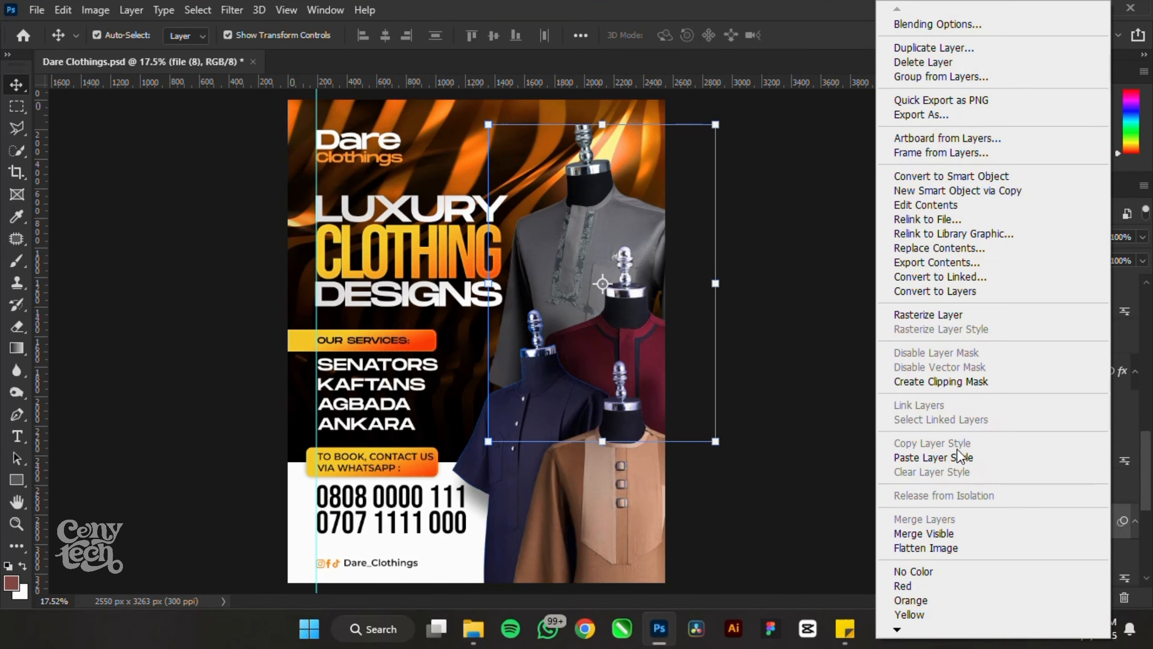
pyautogui.click(955, 455)
pyautogui.scroll(5, 1043, 436)
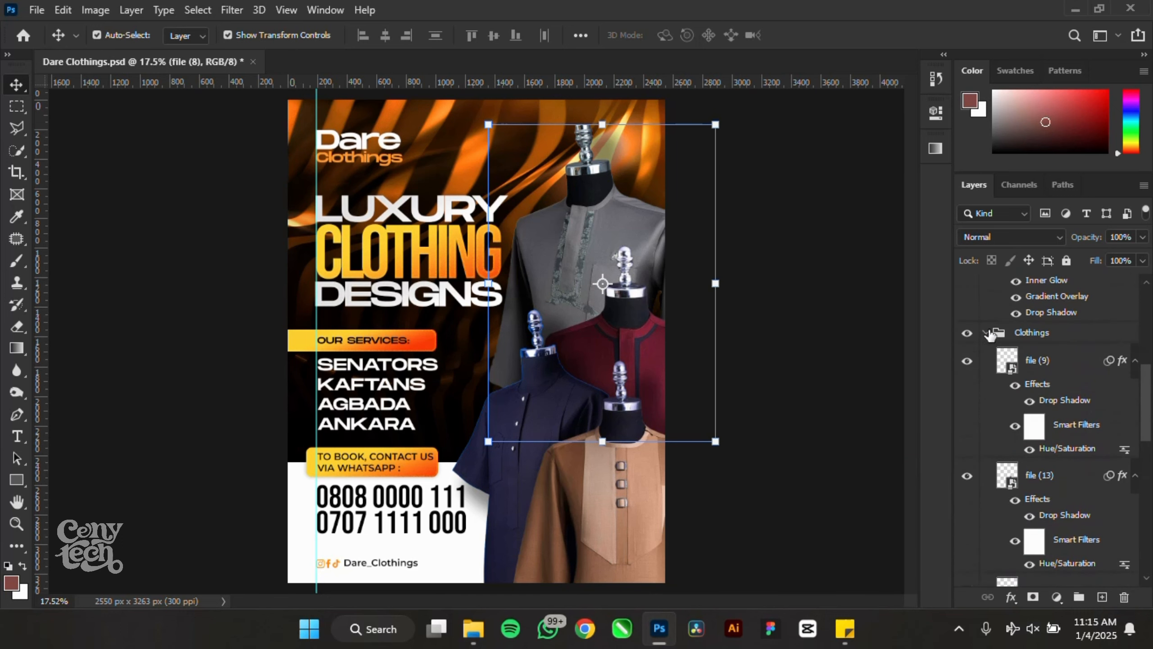
# - Collapse the Clothings and Booking groups and clear the layer selection
pyautogui.click(988, 333)
pyautogui.scroll(1, 989, 399)
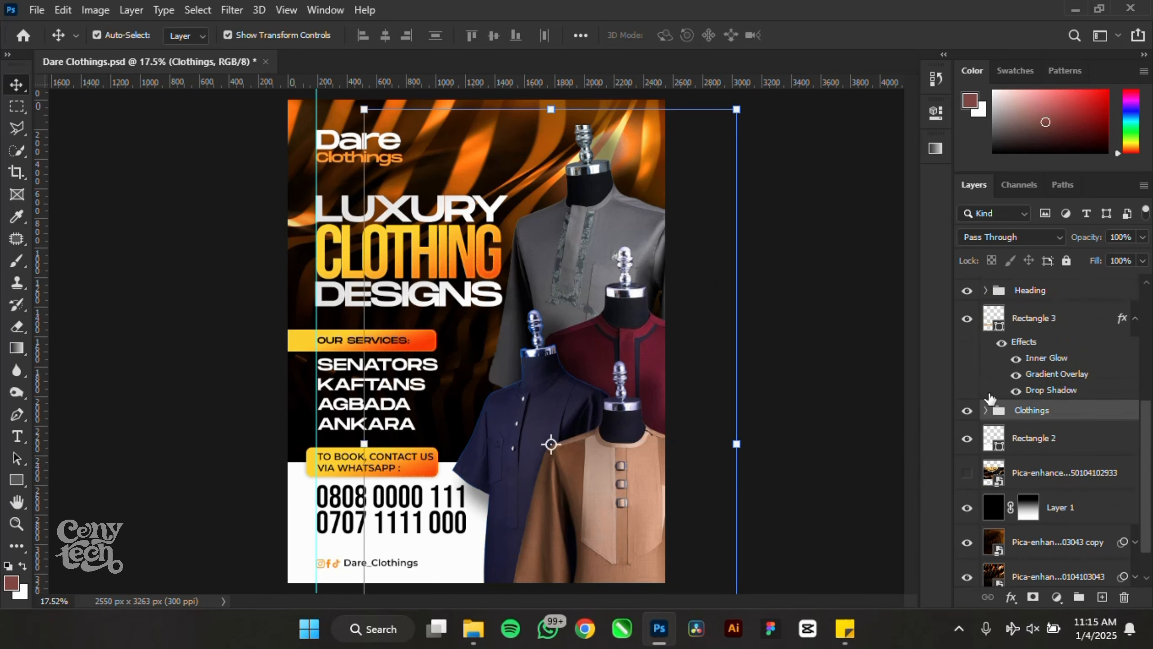
pyautogui.scroll(4, 997, 398)
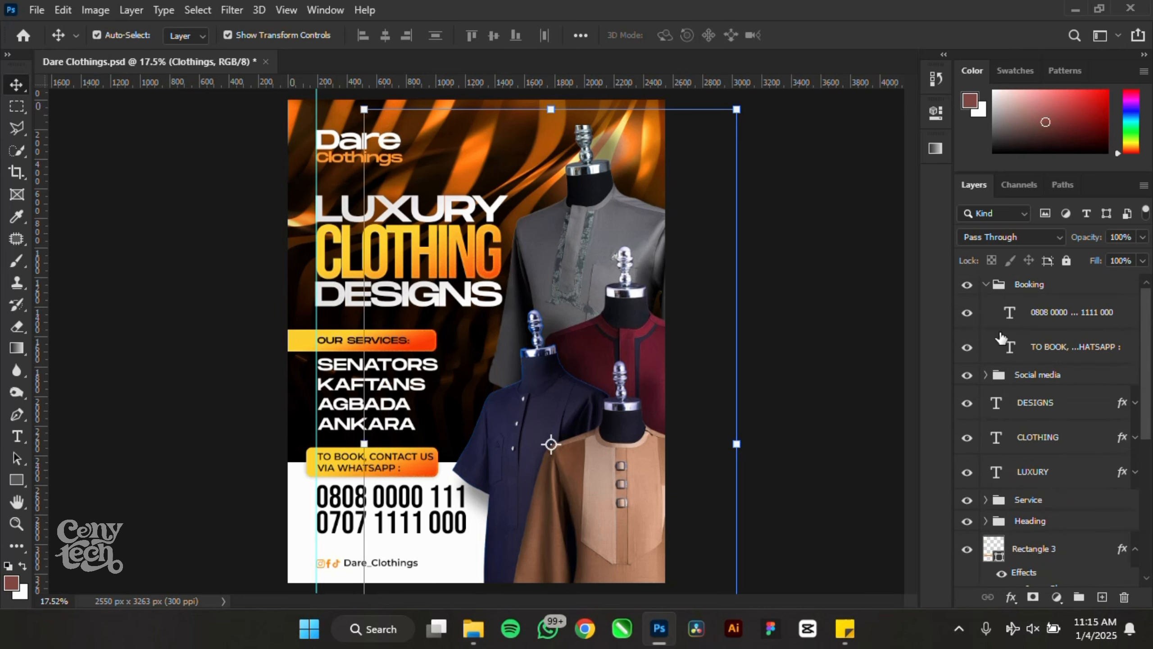
pyautogui.click(985, 285)
pyautogui.click(791, 322)
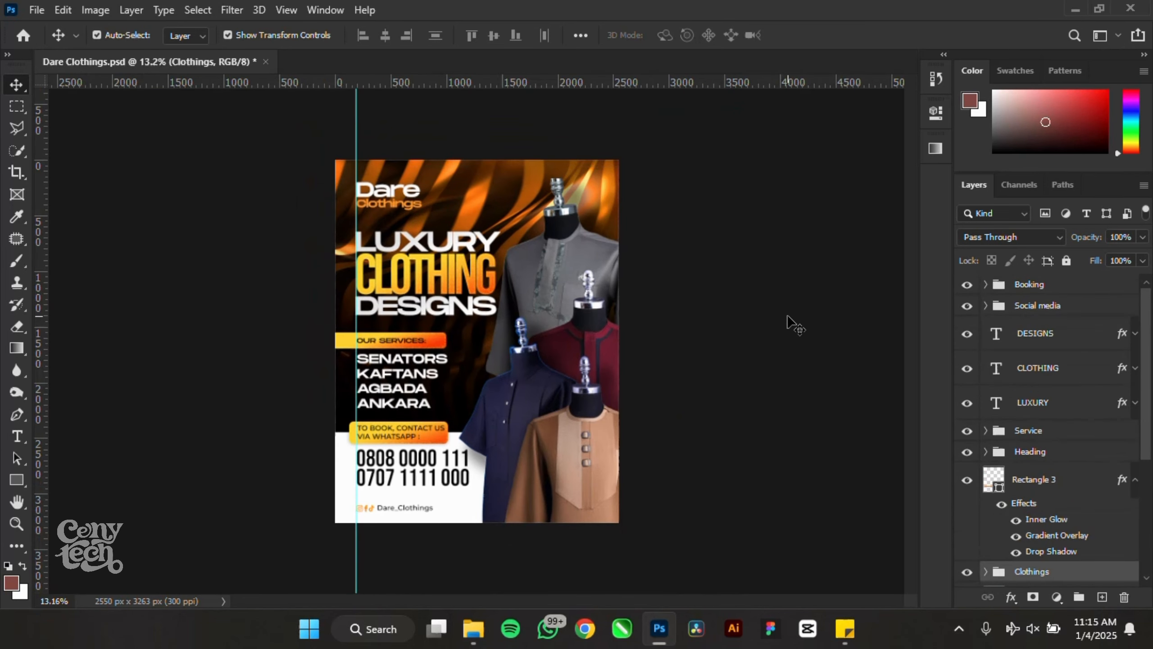
pyautogui.scroll(1, 346, 469)
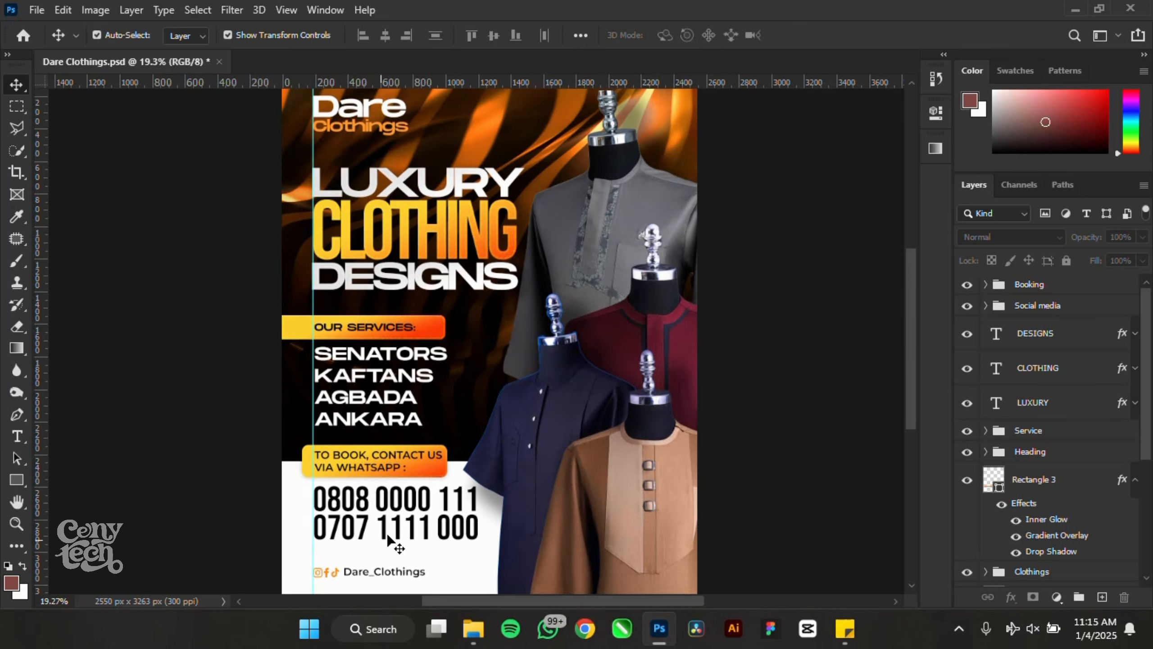
# - Try nudging the phone numbers, then select and deselect the TO BOOK, CONTACT US text layers
pyautogui.moveTo(383, 531); pyautogui.dragTo(383, 541)
pyautogui.click(216, 442)
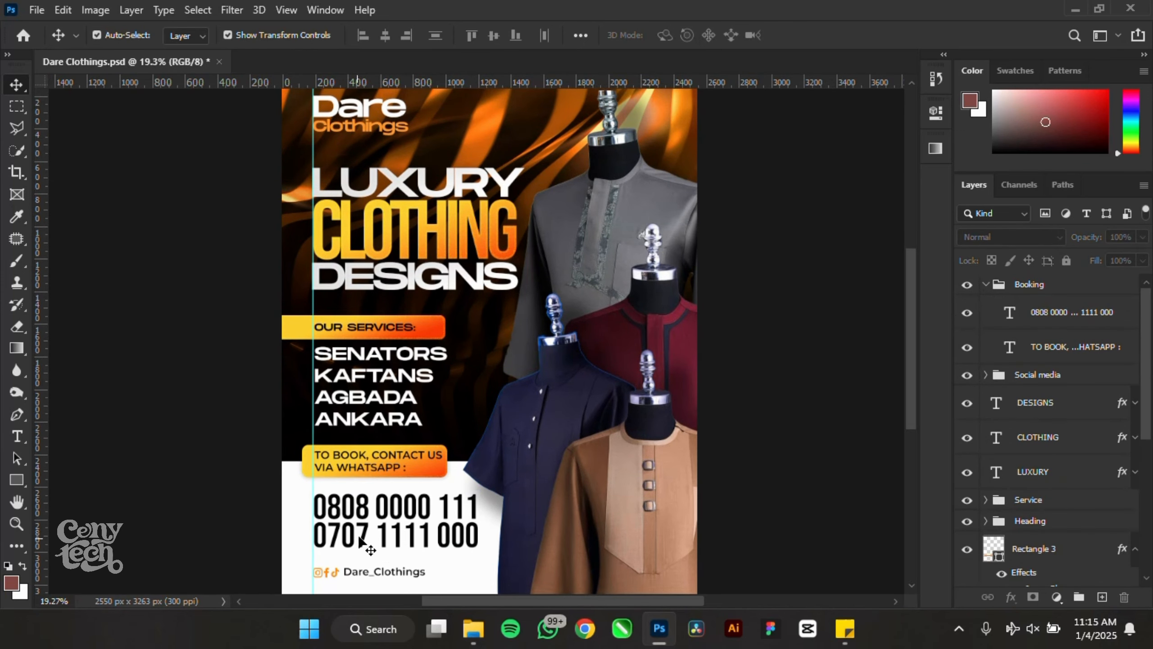
pyautogui.click(365, 534)
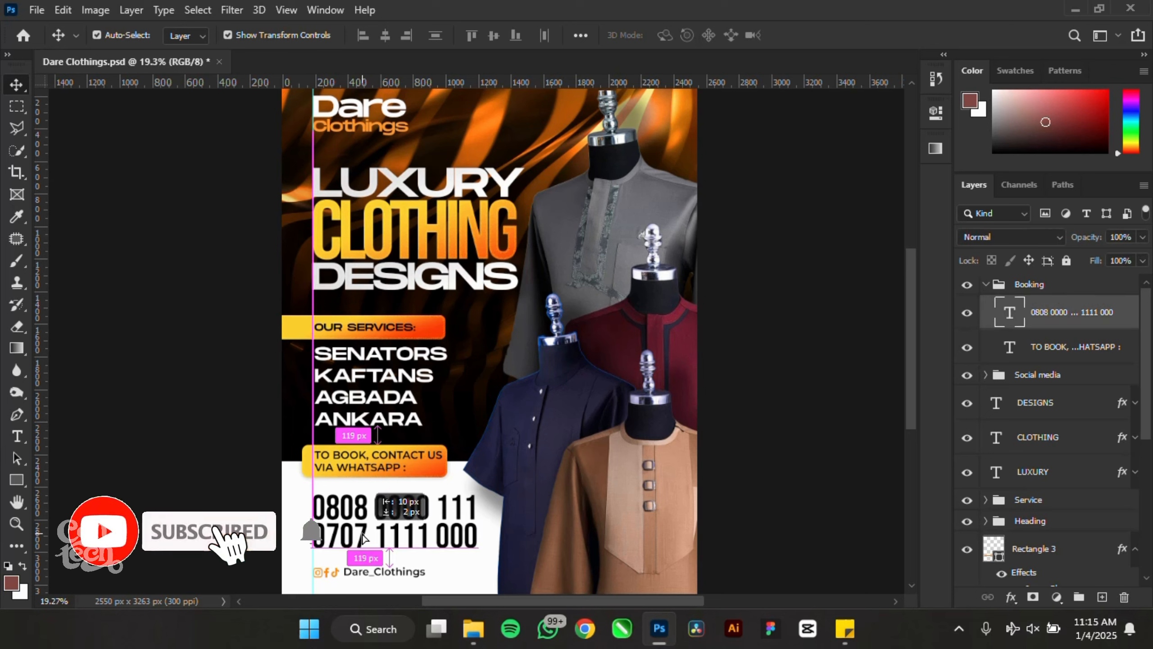
pyautogui.click(327, 456)
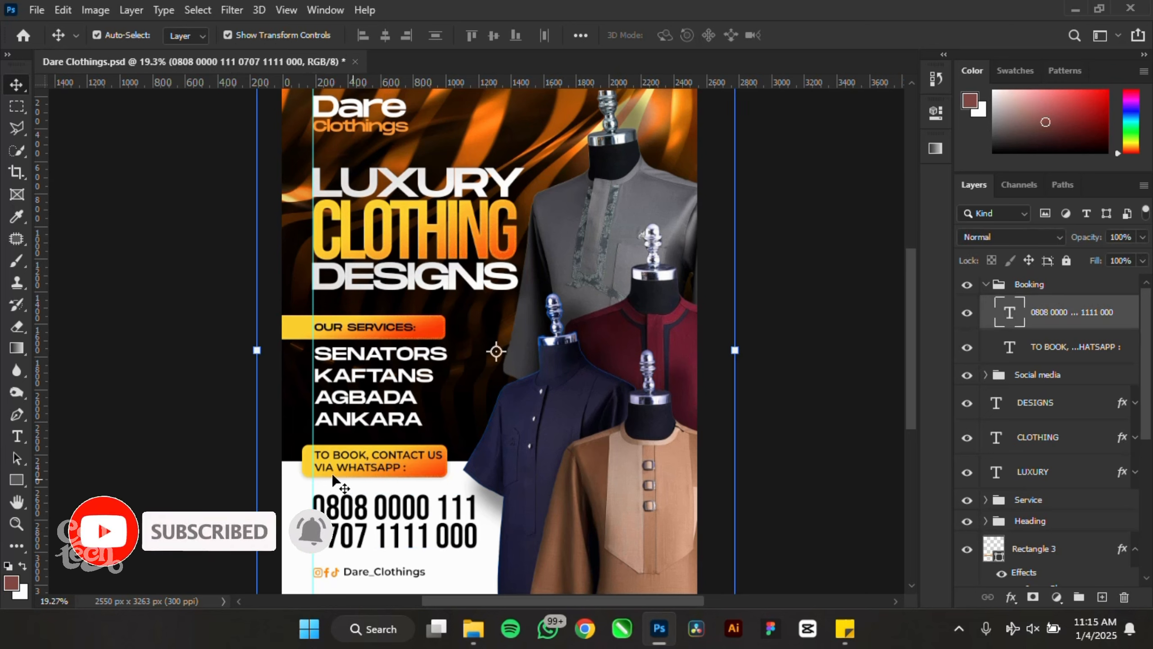
pyautogui.click(231, 420)
pyautogui.scroll(5, 321, 501)
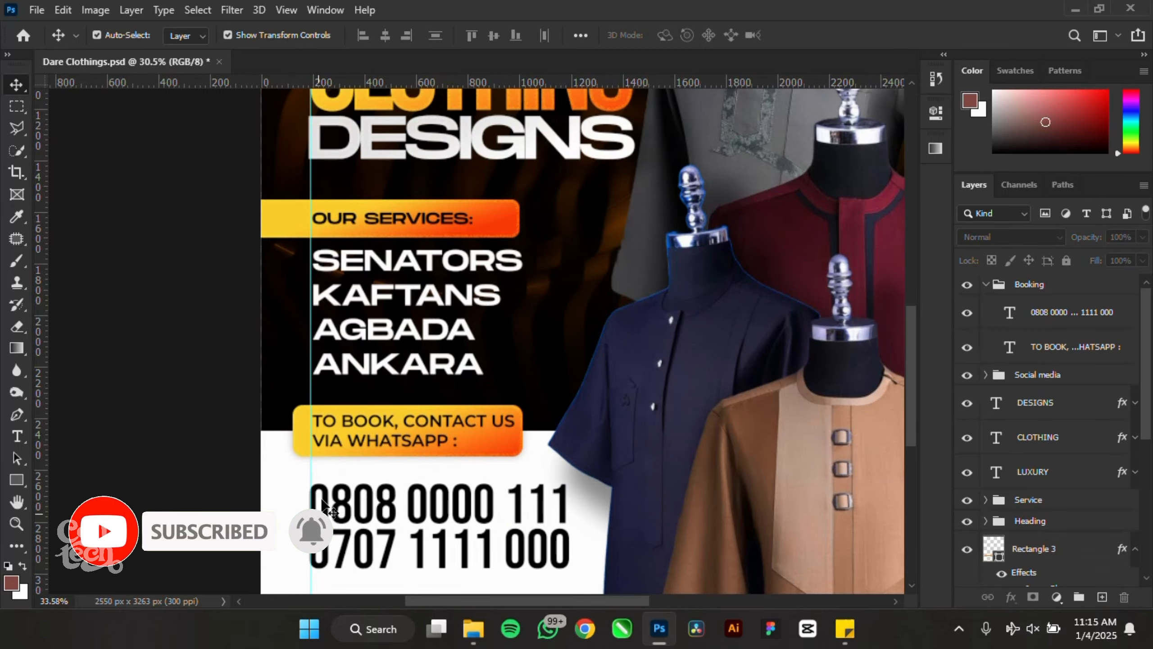
pyautogui.scroll(1, 353, 436)
pyautogui.click(395, 386)
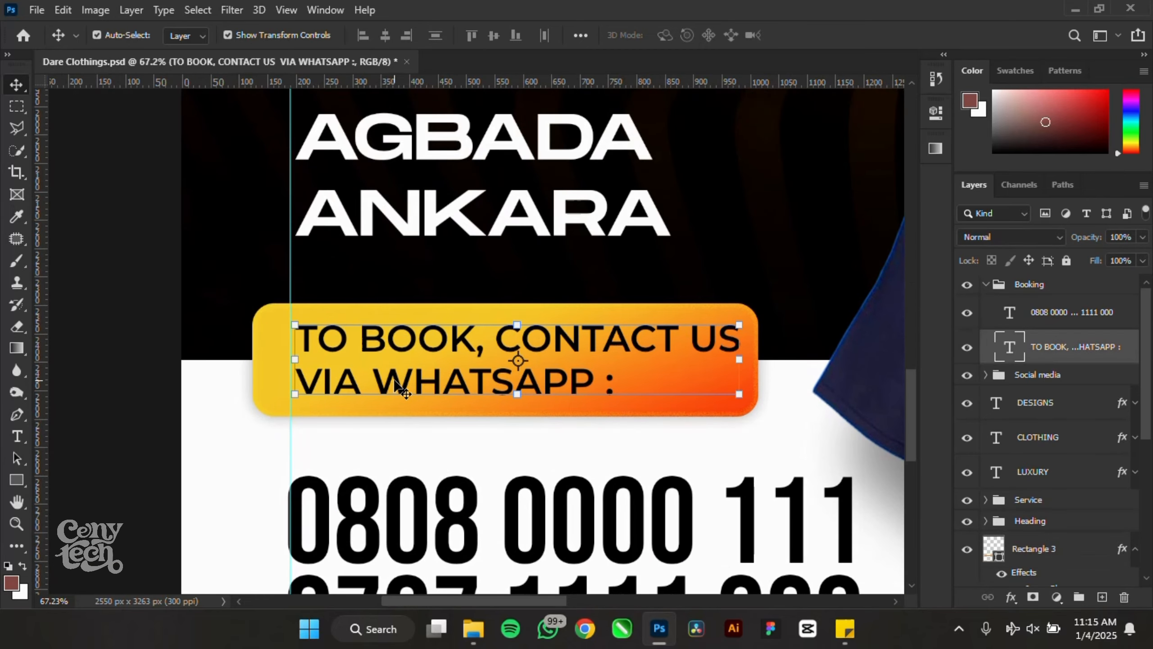
pyautogui.click(393, 420)
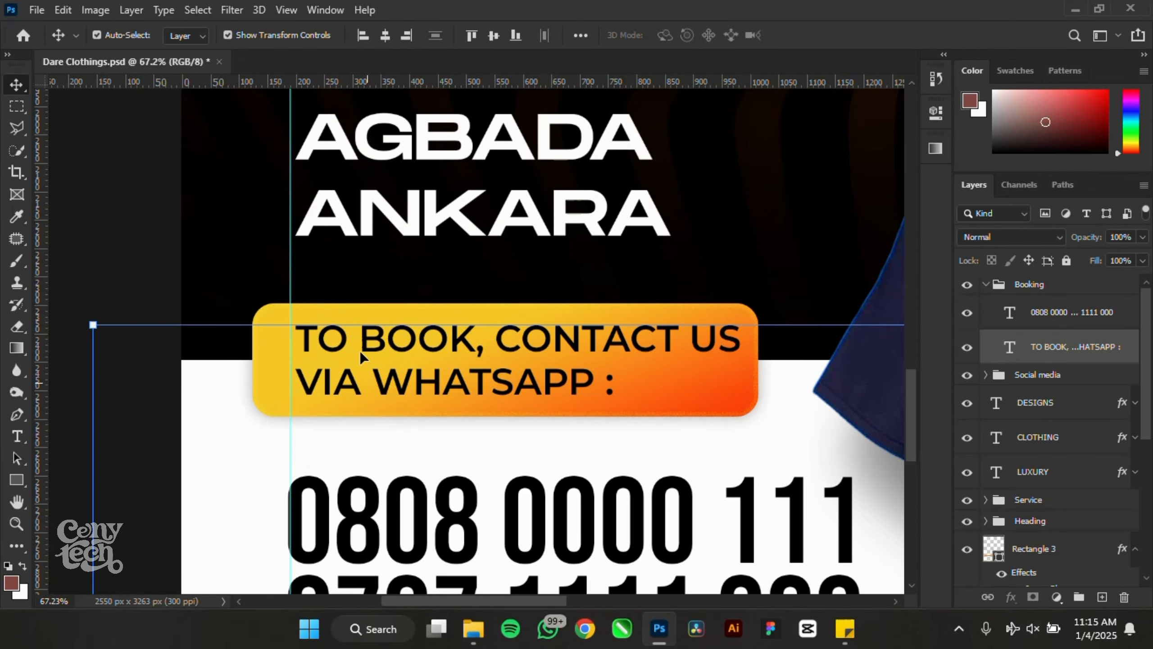
# - Drag the booking panel down about 48 px with the Move tool
pyautogui.scroll(4, 347, 309)
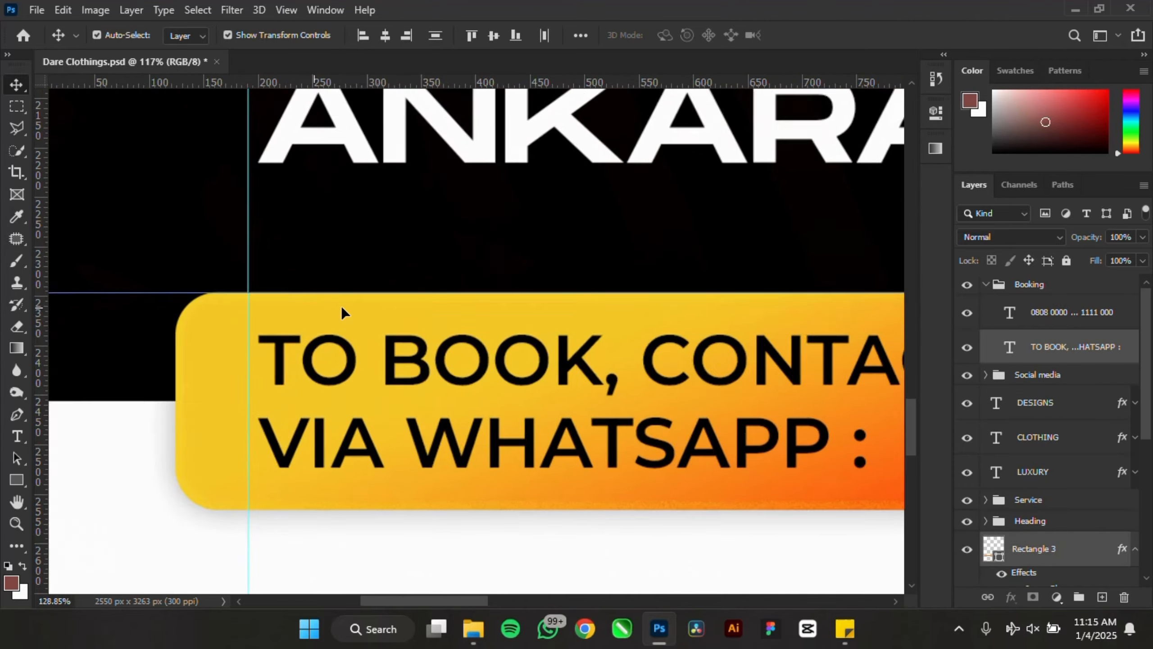
pyautogui.scroll(-3, 345, 344)
pyautogui.moveTo(346, 344); pyautogui.dragTo(346, 366)
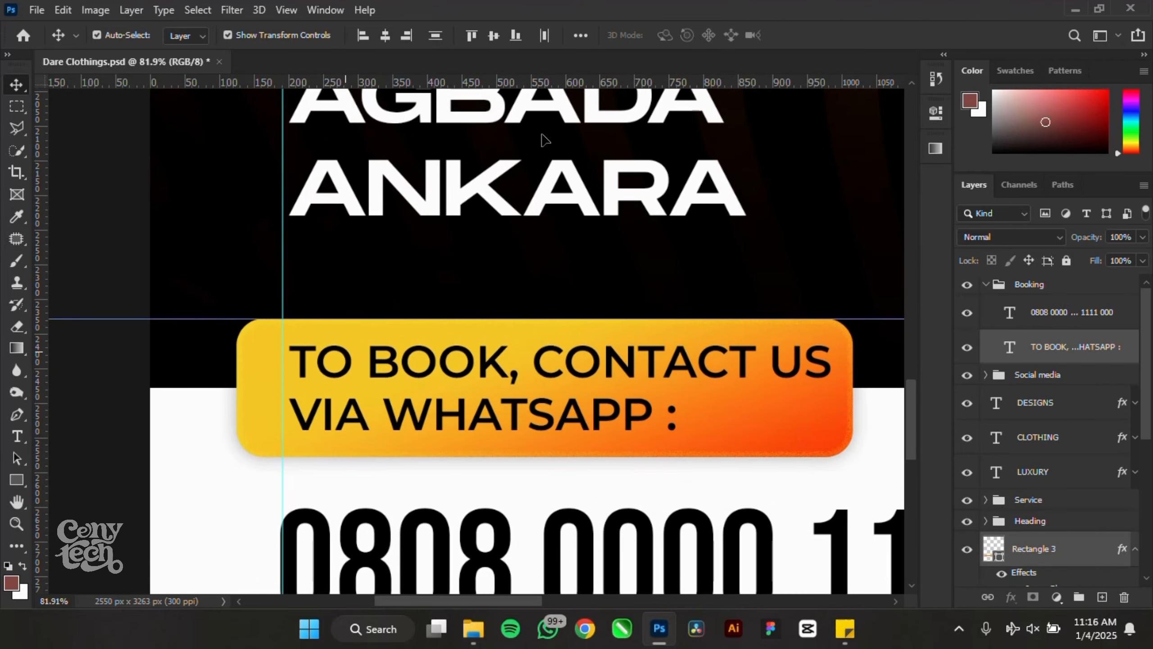
pyautogui.scroll(-4, 540, 136)
pyautogui.scroll(-4, 417, 215)
# - Deselect the layers and save Dare Clothings.psd with Ctrl+S
pyautogui.click(216, 396)
pyautogui.scroll(-2, 390, 309)
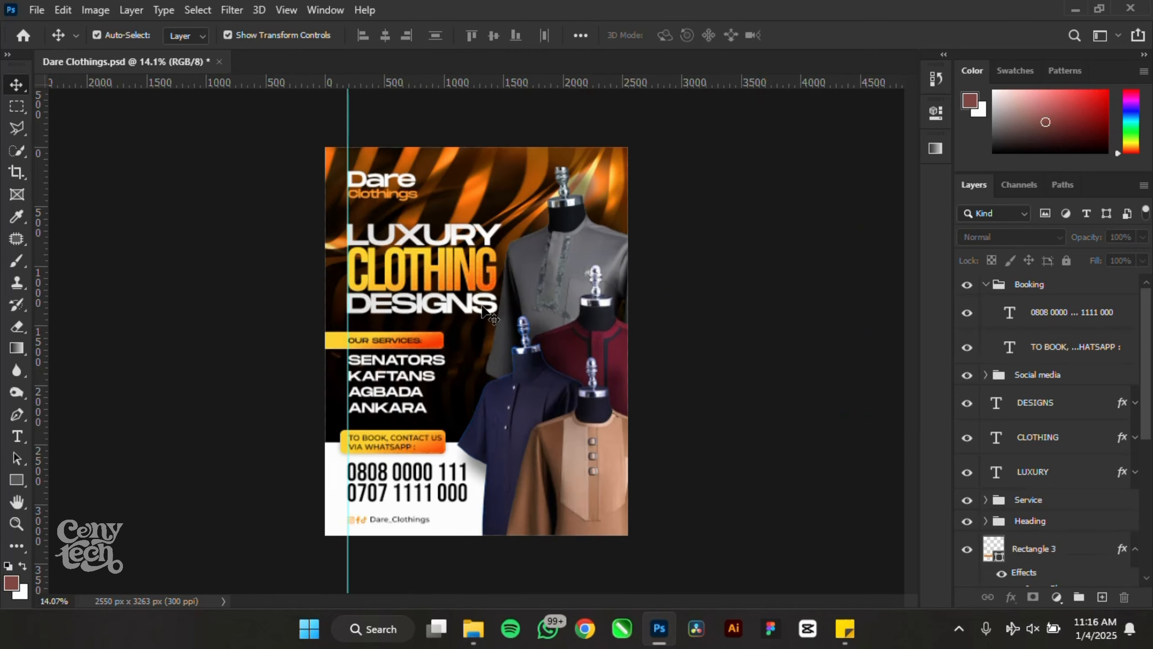
pyautogui.scroll(1, 482, 255)
pyautogui.hotkey('ctrl', 's')
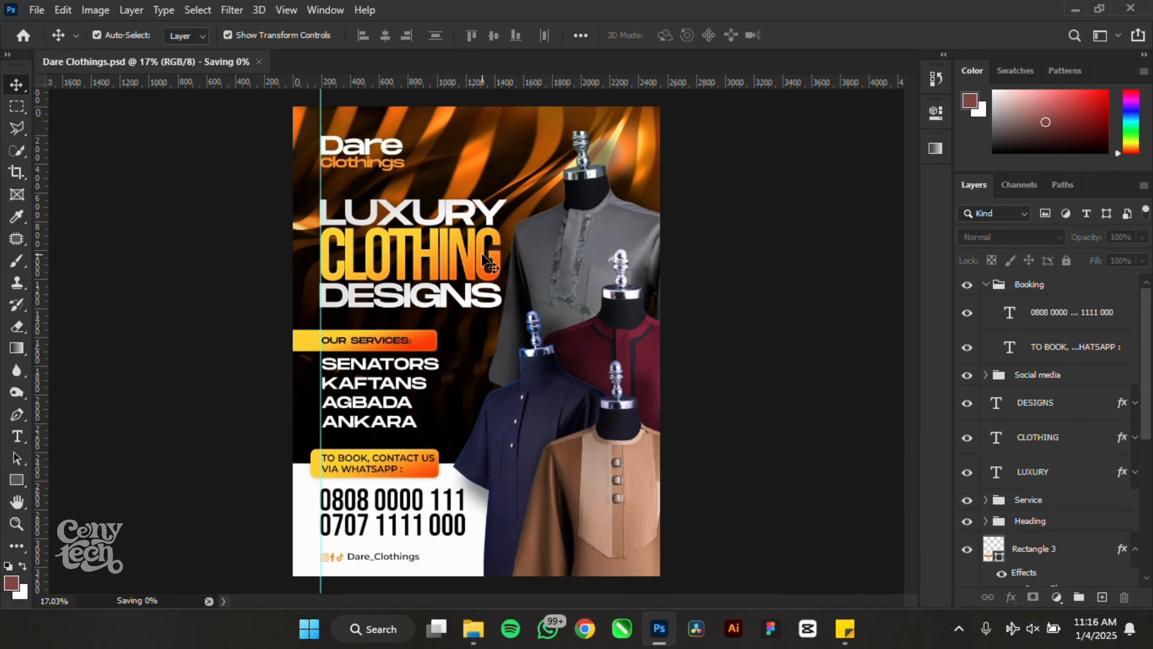
pyautogui.click(1042, 291)
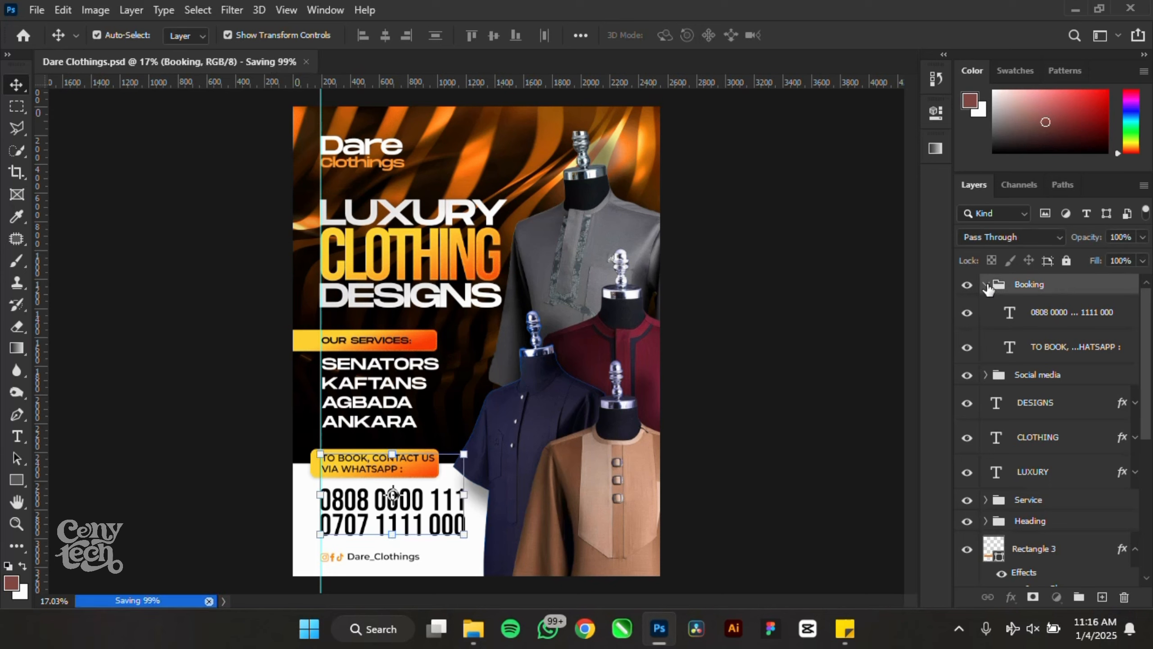
# - Select every layer from Booking down to the bottom photo and duplicate them
pyautogui.click(985, 285)
pyautogui.scroll(-4, 991, 459)
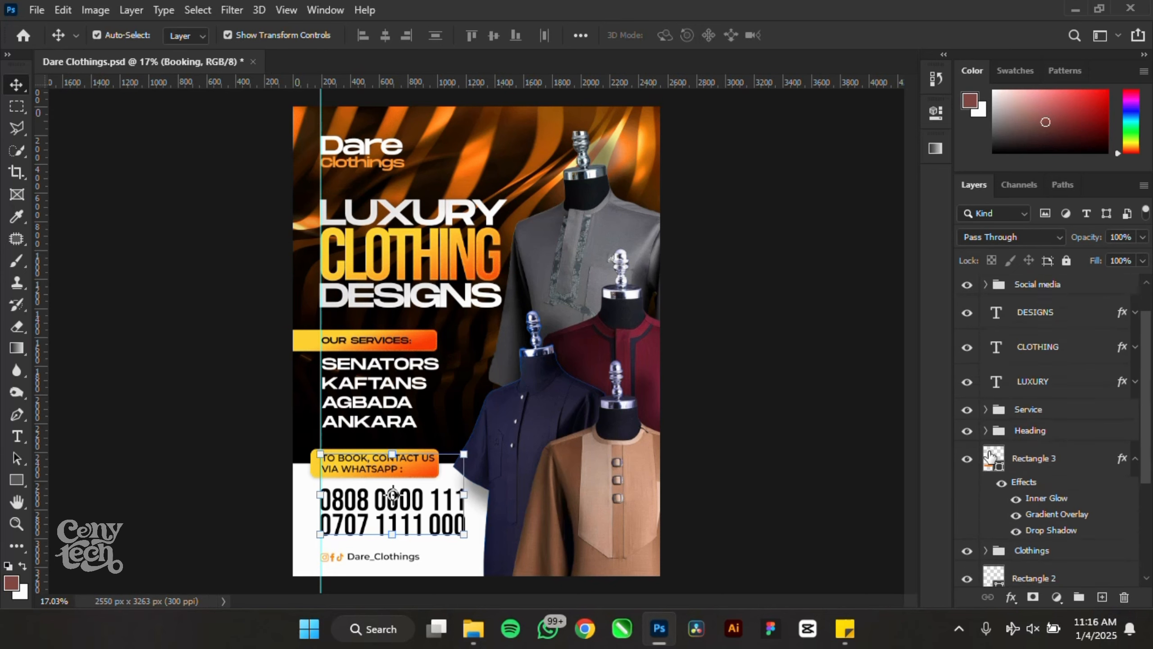
pyautogui.scroll(-2, 990, 456)
pyautogui.keyDown('shift'); pyautogui.click(1071, 539); pyautogui.keyUp('shift')
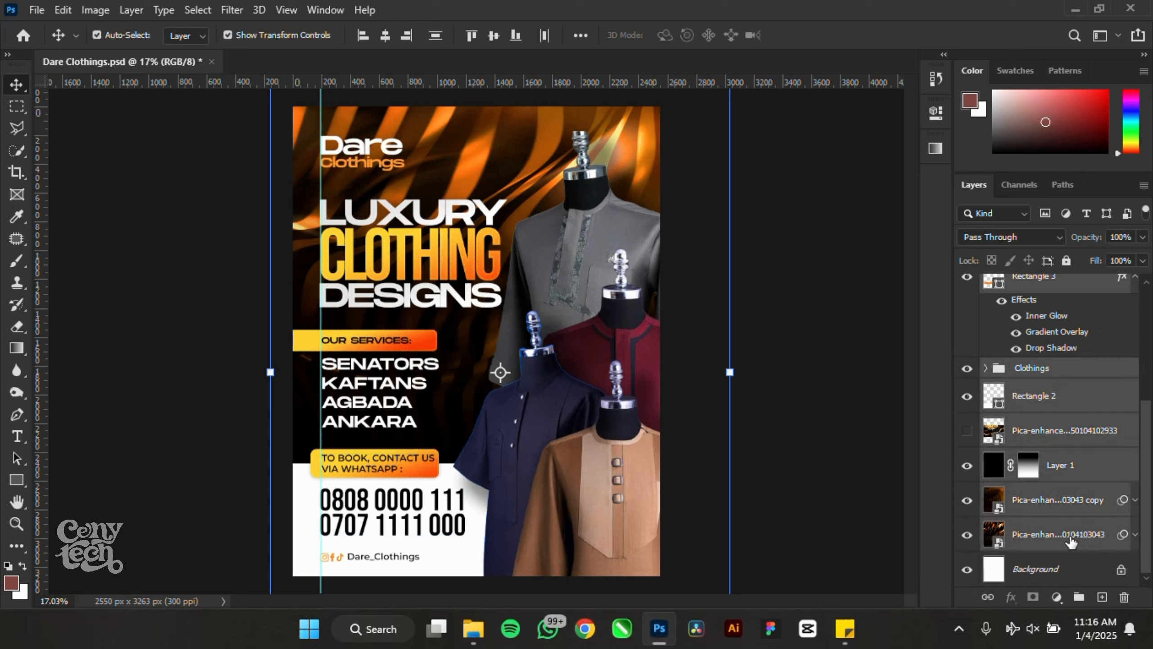
pyautogui.scroll(3, 1059, 499)
pyautogui.scroll(3, 1058, 499)
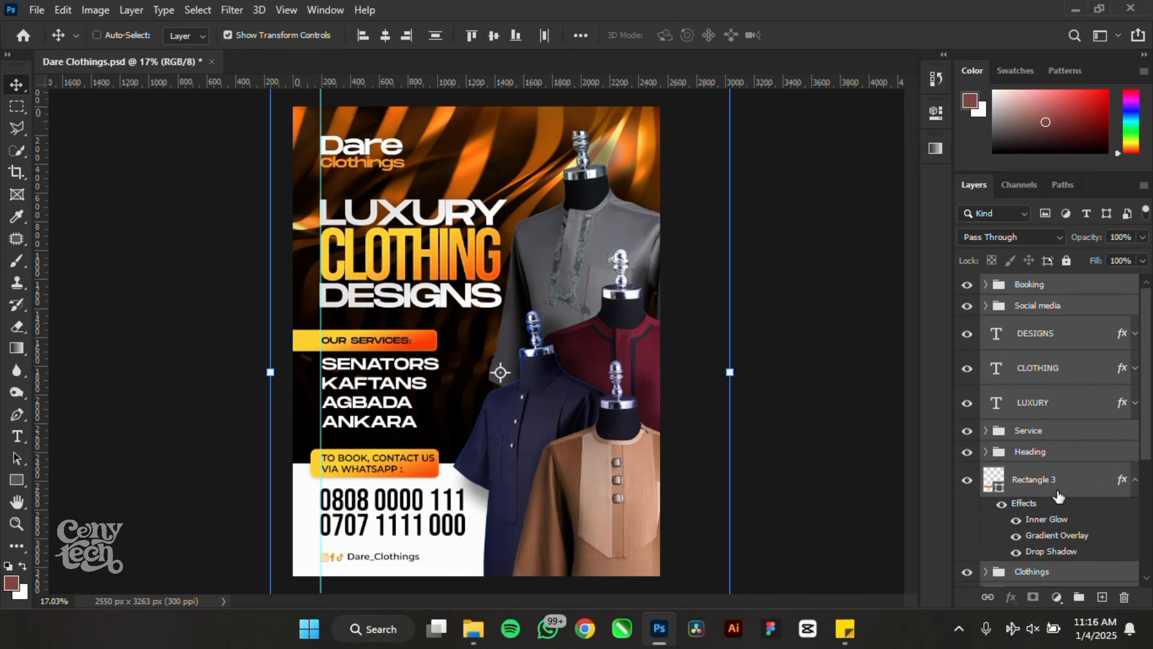
pyautogui.hotkey('ctrl', 'j')
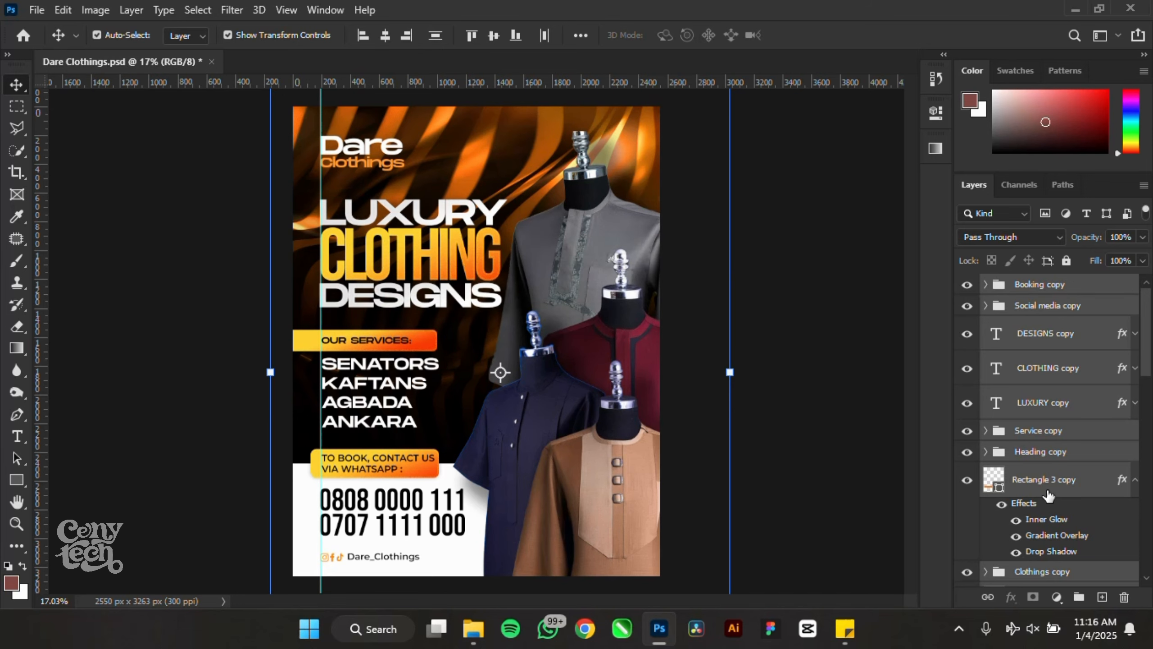
# - Undo the duplication, group the selected layers into Group 1, and duplicate it as Group 1 copy
pyautogui.scroll(-4, 522, 290)
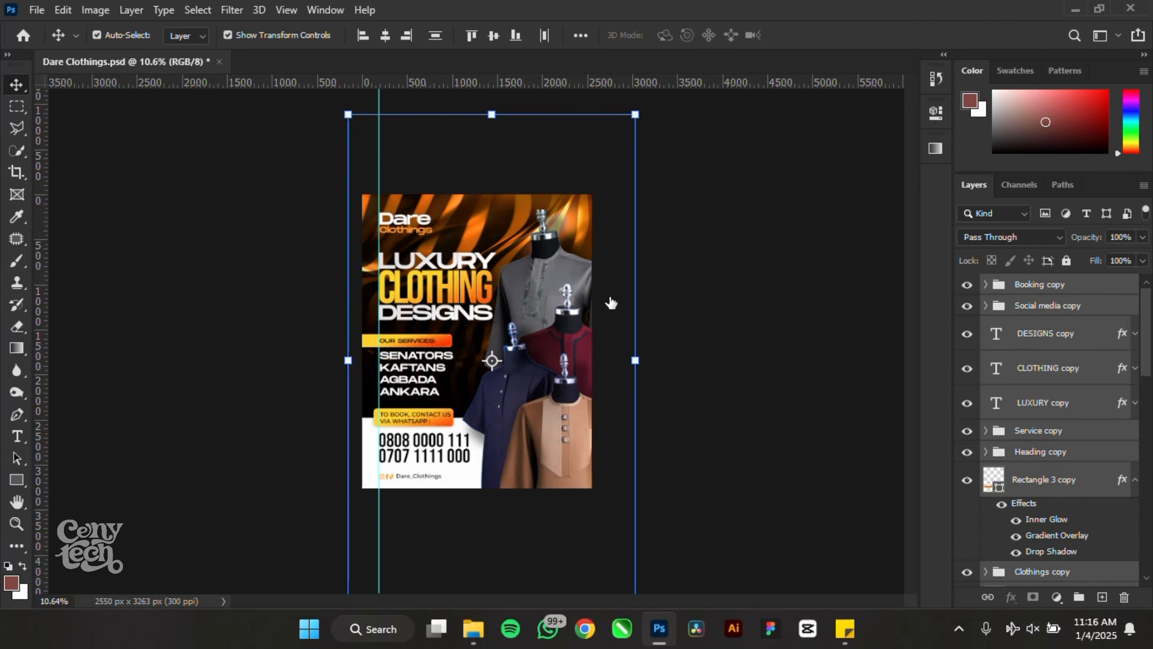
pyautogui.scroll(1, 726, 272)
pyautogui.click(725, 267)
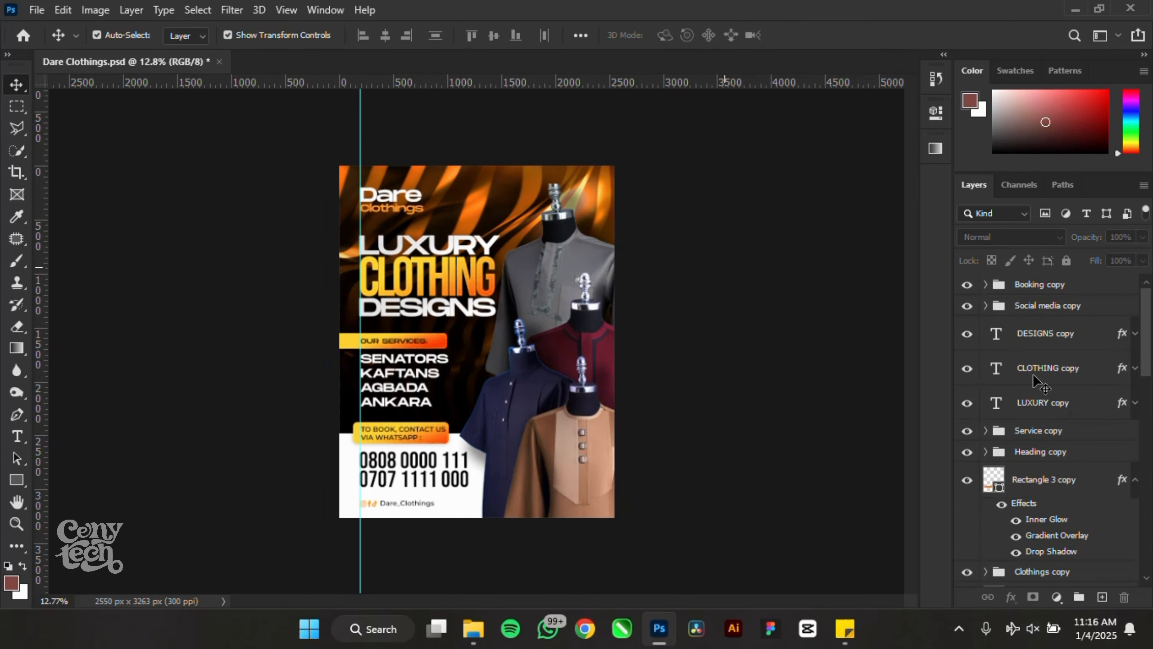
pyautogui.moveTo(1147, 357)
pyautogui.mouseDown()
pyautogui.moveTo(1148, 555)
pyautogui.moveTo(1150, 354)
pyautogui.mouseUp()
pyautogui.hotkey('ctrl', 'z')
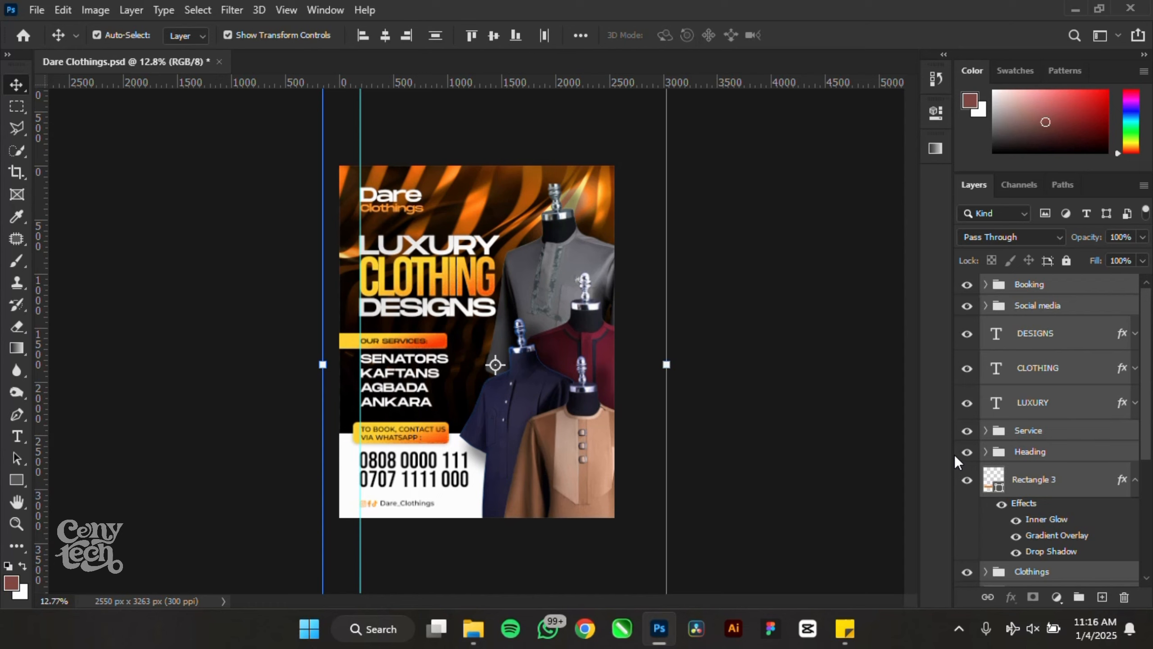
pyautogui.hotkey('ctrl', 'g')
pyautogui.hotkey('ctrl', 'j')
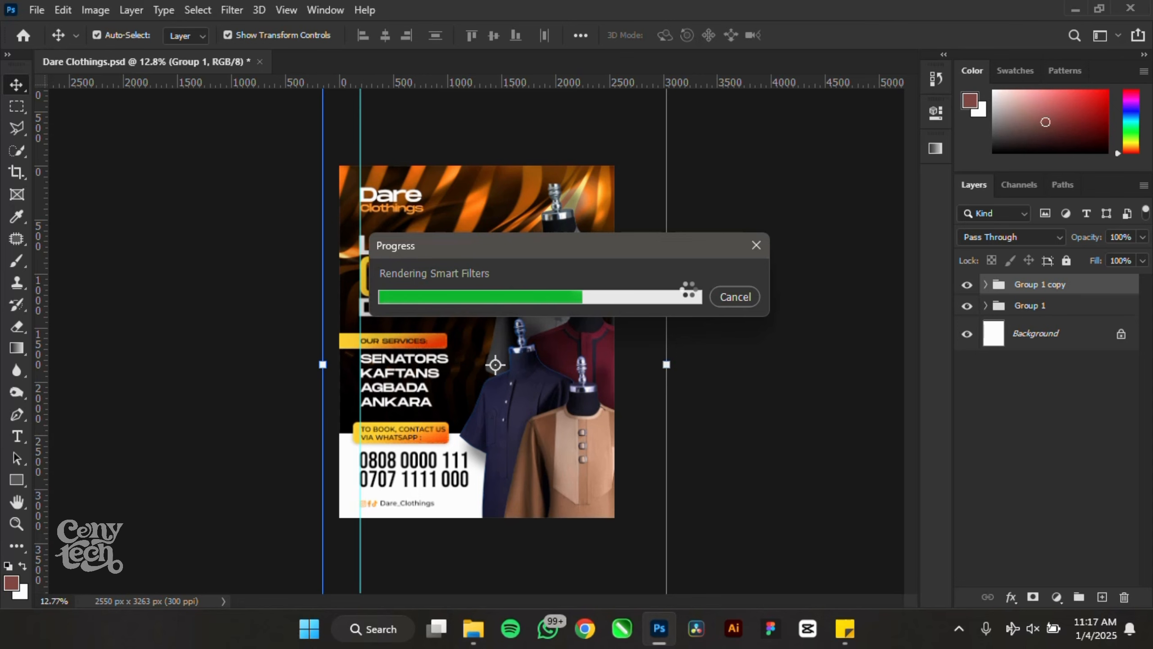
# - Merge Group 1 copy into a single layer, briefly opening and cancelling Camera Raw
pyautogui.rightClick(1096, 286)
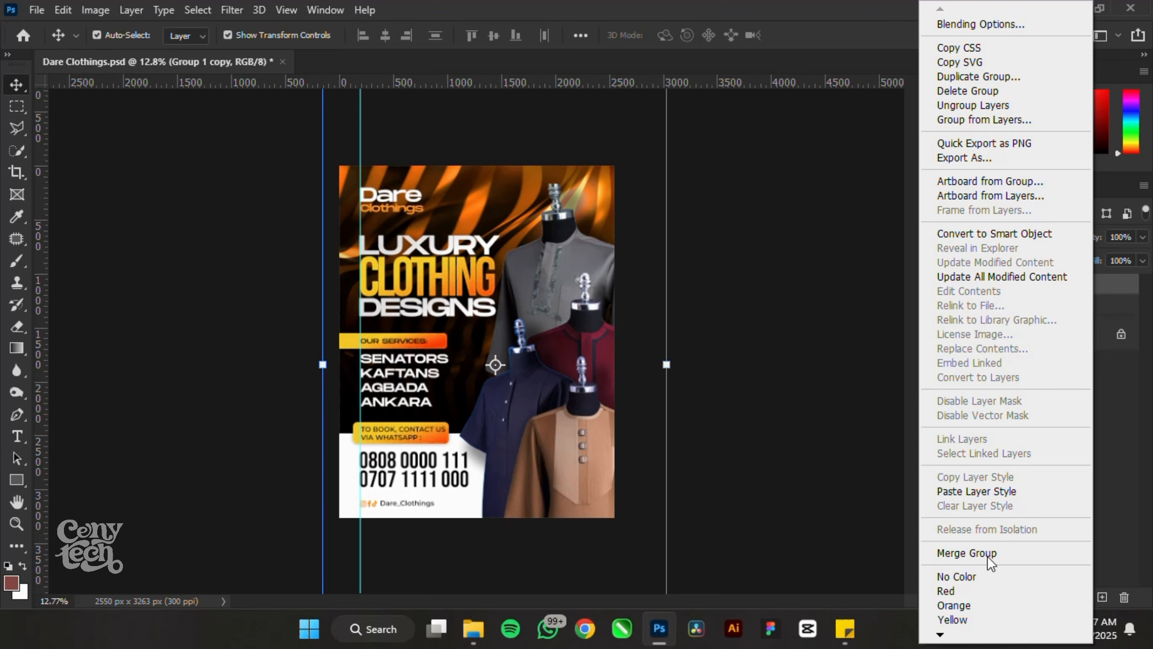
pyautogui.click(967, 552)
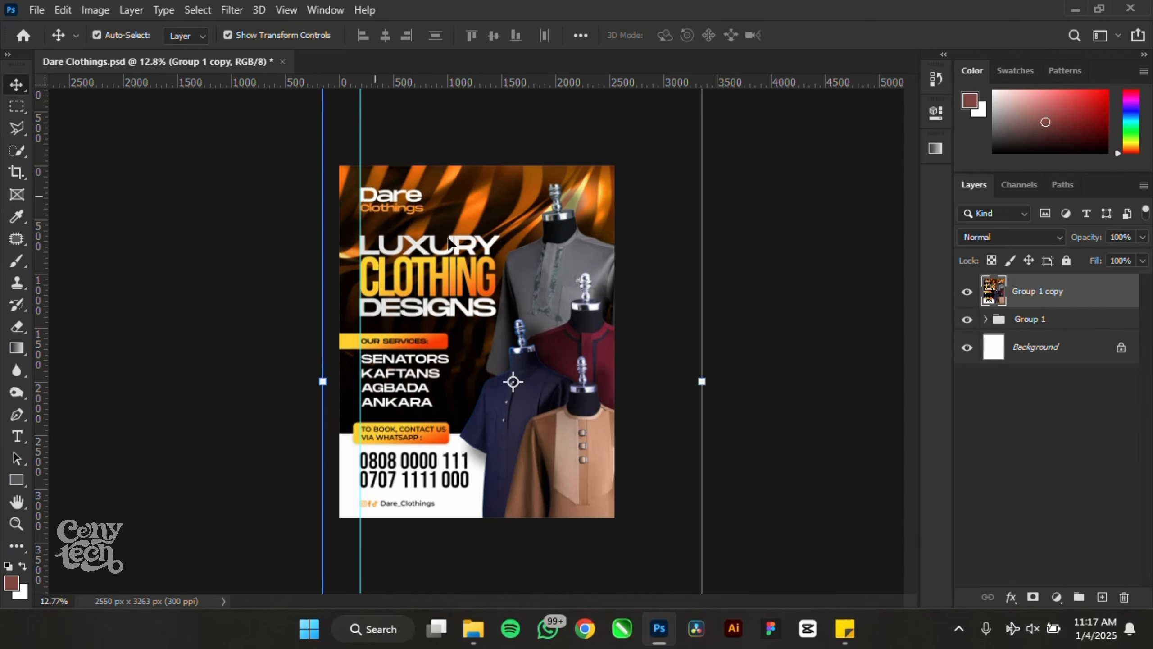
pyautogui.scroll(1, 280, 250)
pyautogui.click(232, 10)
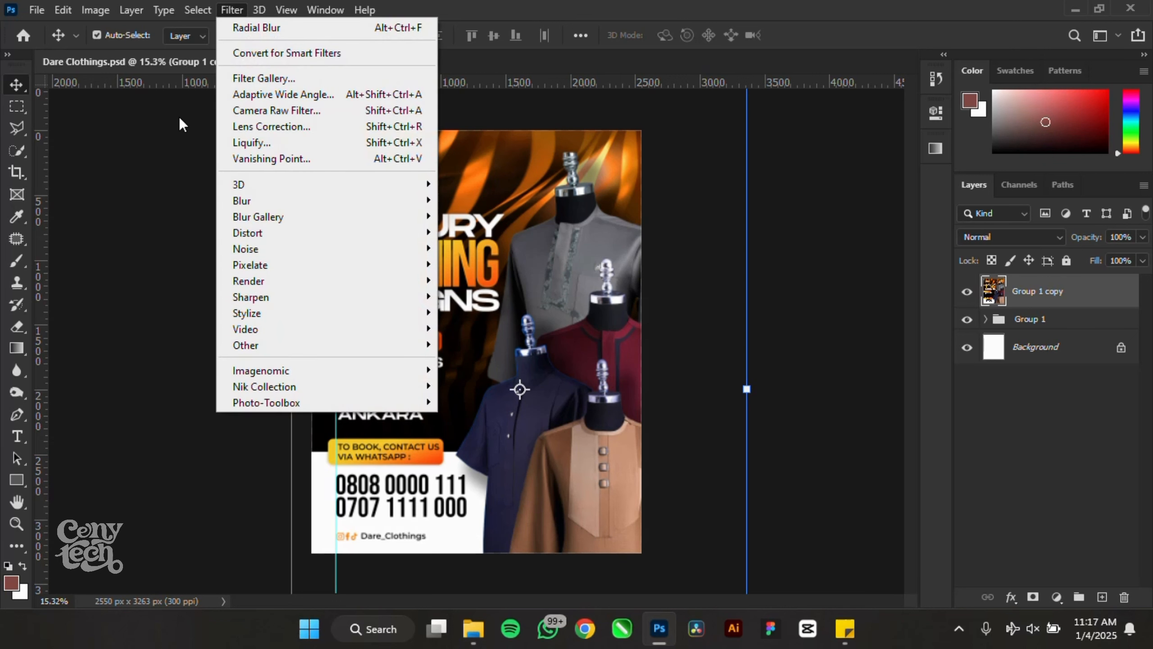
pyautogui.click(267, 114)
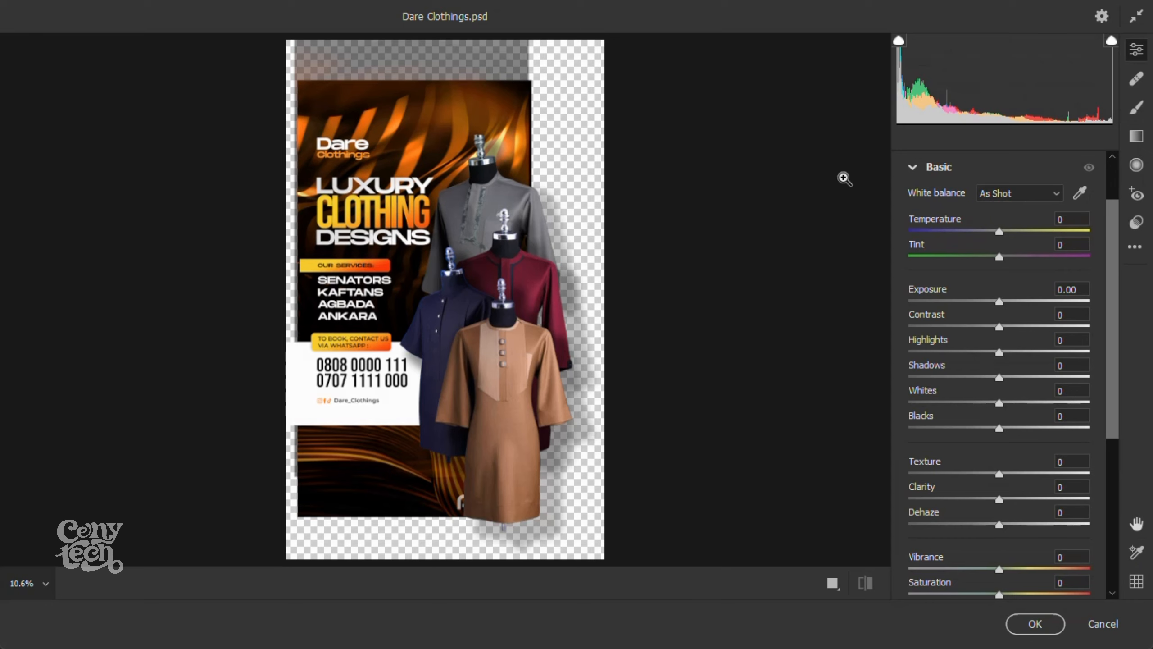
pyautogui.click(1103, 624)
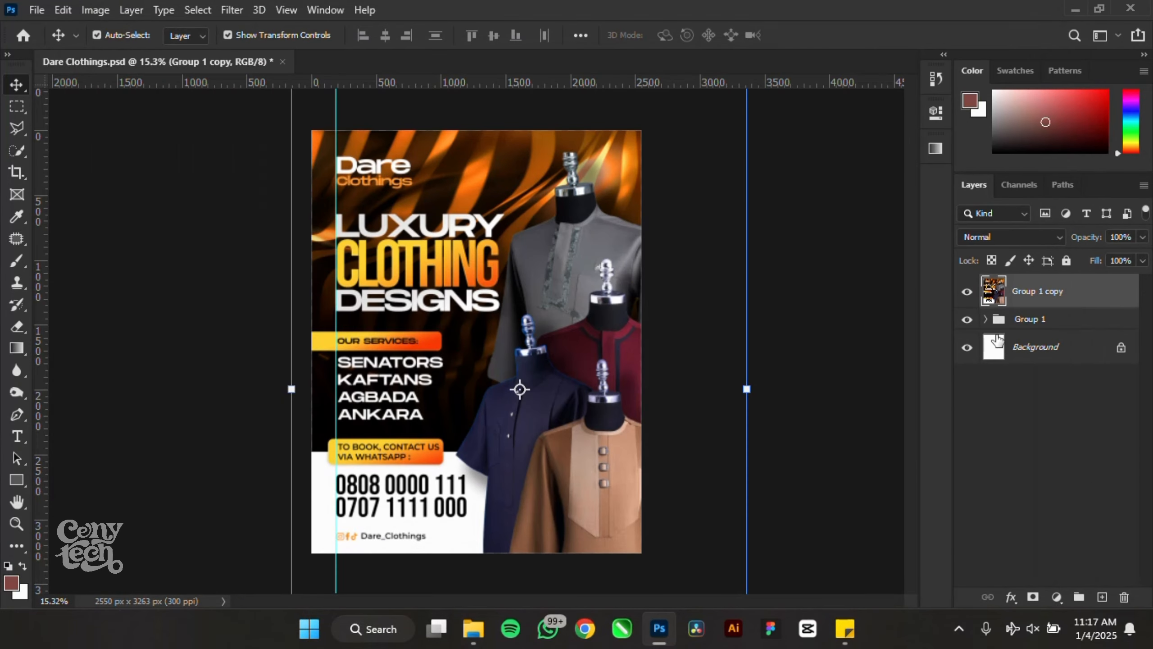
# - Hide Group 1 and marquee-select the poster area, dismissing a no-pixels warning
pyautogui.click(967, 318)
pyautogui.click(17, 109)
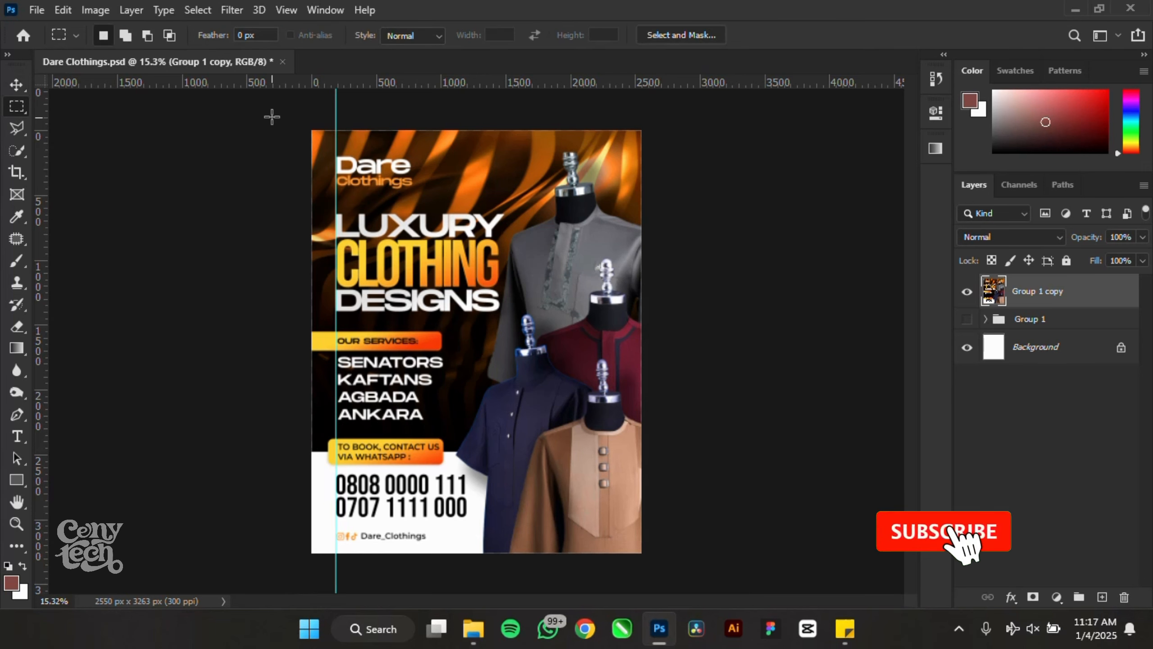
pyautogui.moveTo(270, 116); pyautogui.dragTo(752, 498)
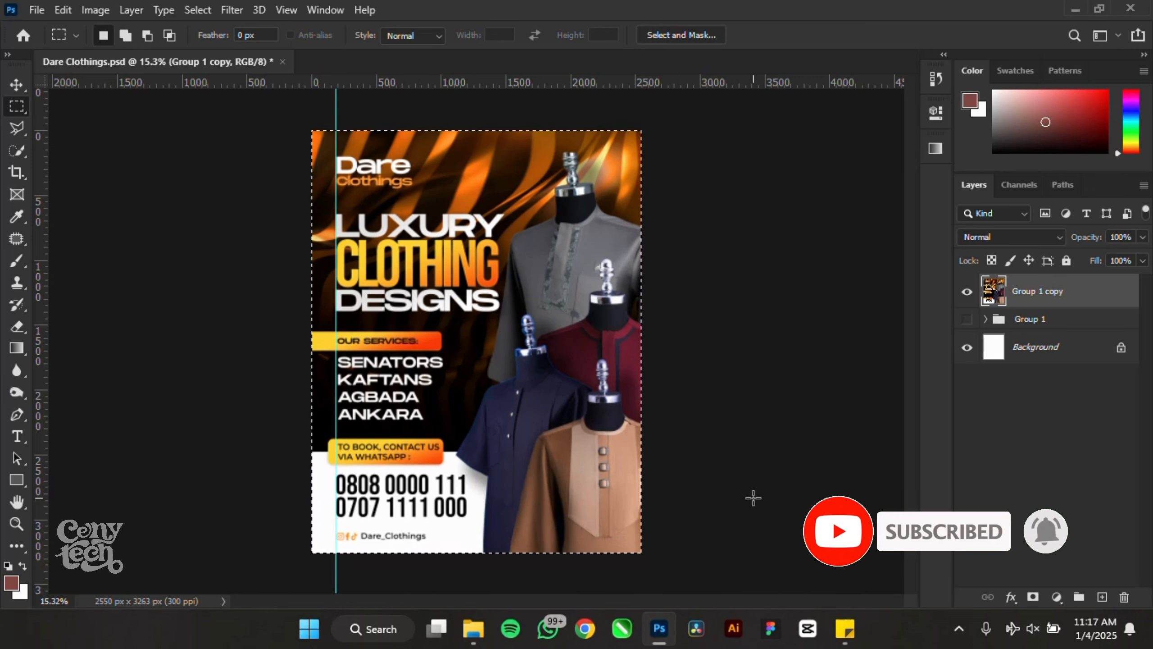
pyautogui.hotkey('ctrl', 'shift', 'i')
pyautogui.press('Return')
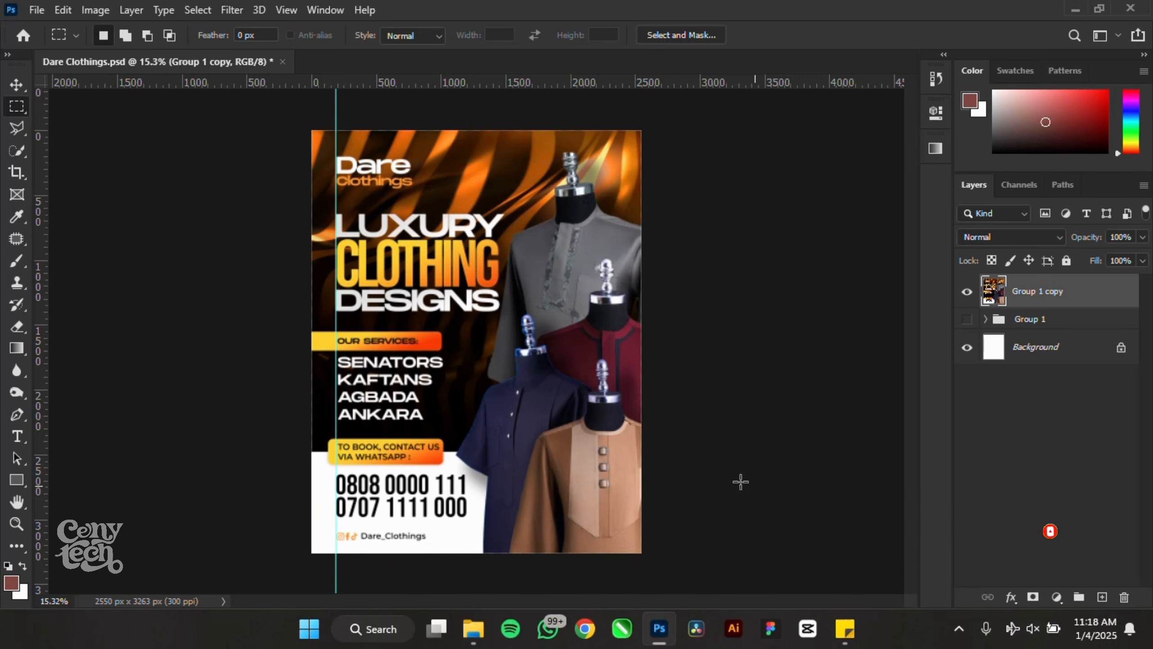
# - Cut the selected poster onto new Layer 2, delete the empty Group 1 copy, and select Layer 2
pyautogui.moveTo(313, 131); pyautogui.dragTo(642, 553)
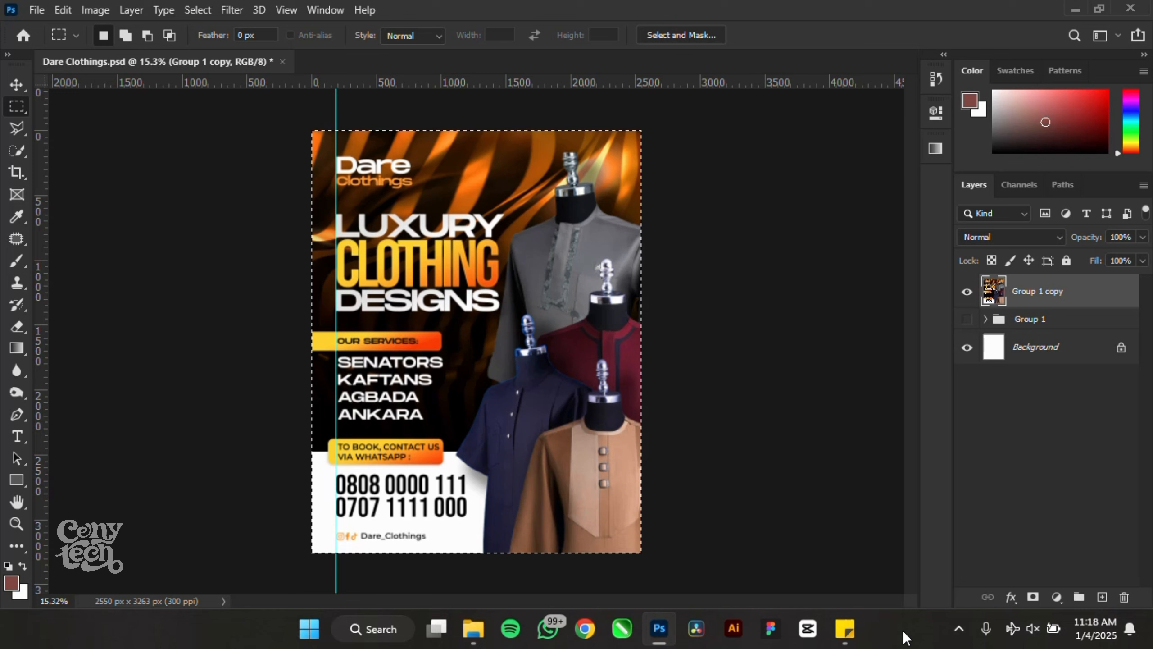
pyautogui.rightClick(586, 289)
pyautogui.click(656, 417)
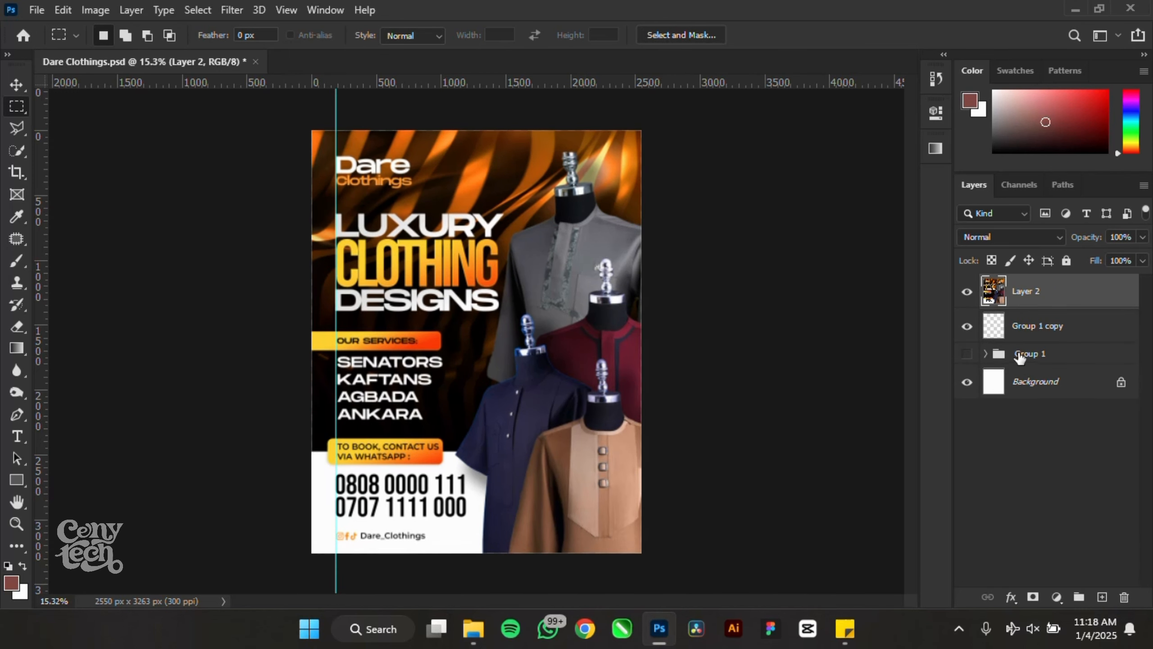
pyautogui.click(1032, 336)
pyautogui.press('Delete')
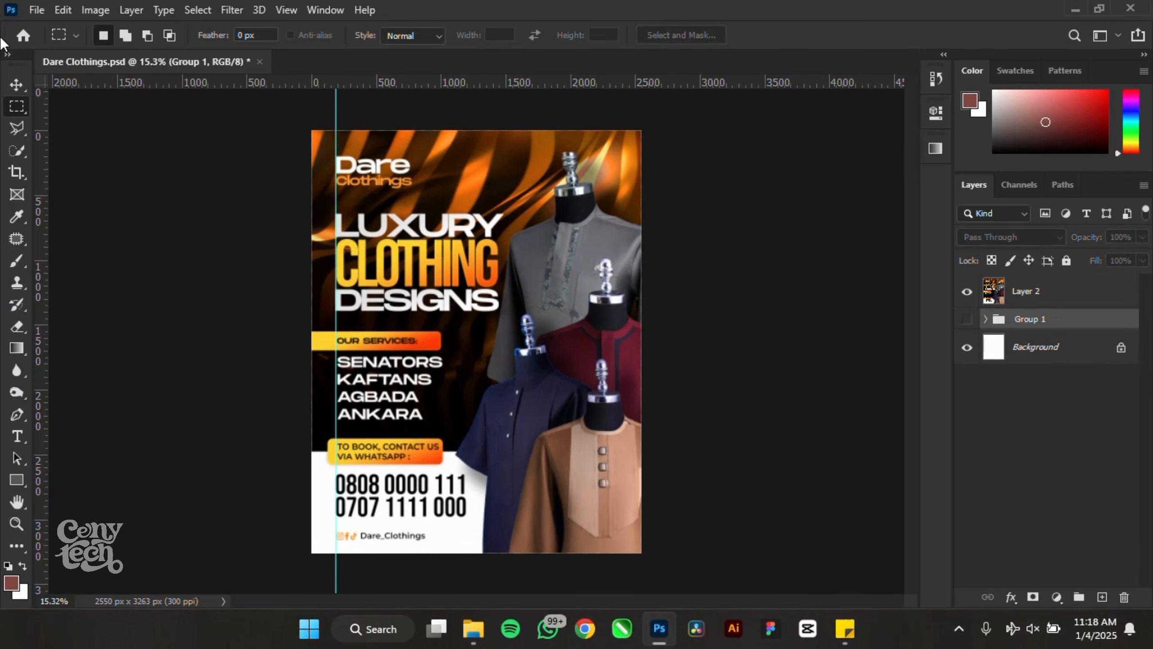
pyautogui.click(9, 90)
pyautogui.click(1057, 292)
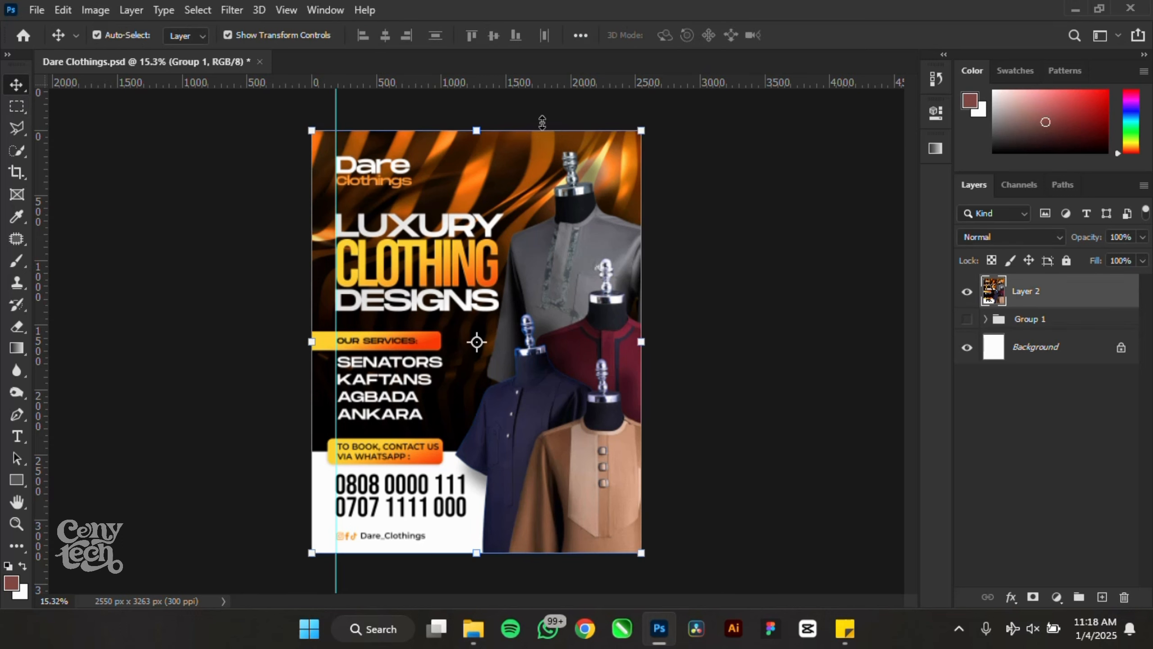
# - Apply the Camera Raw filter to Layer 2 with Texture +45, Clarity +17 and Vibrance +12
pyautogui.click(231, 10)
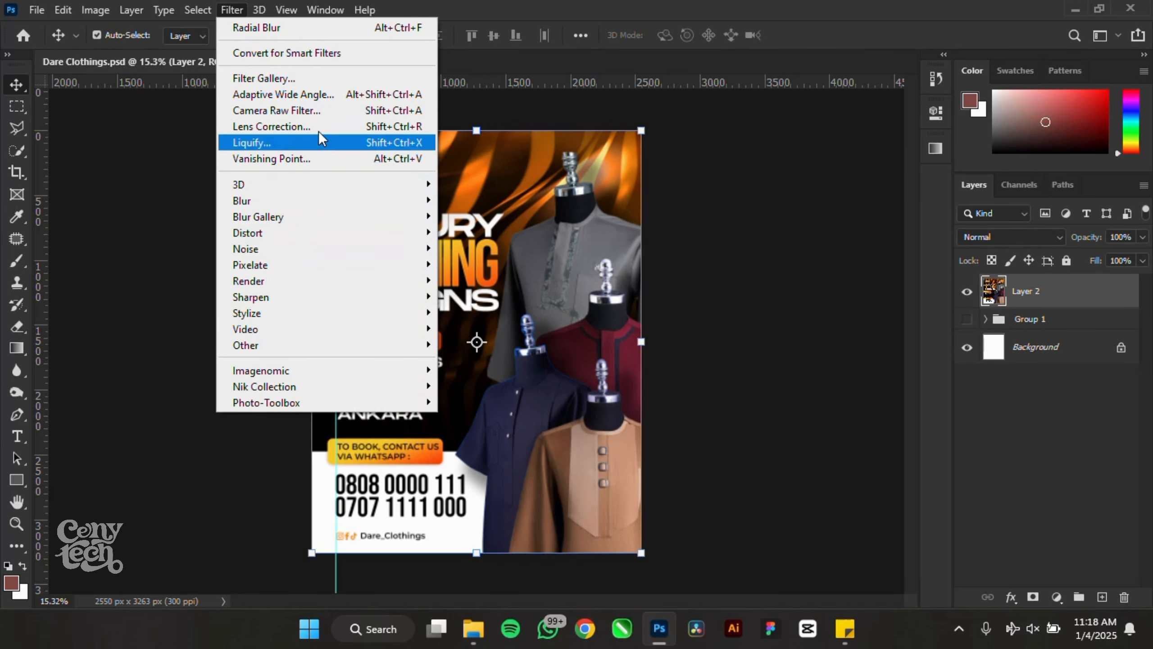
pyautogui.click(330, 115)
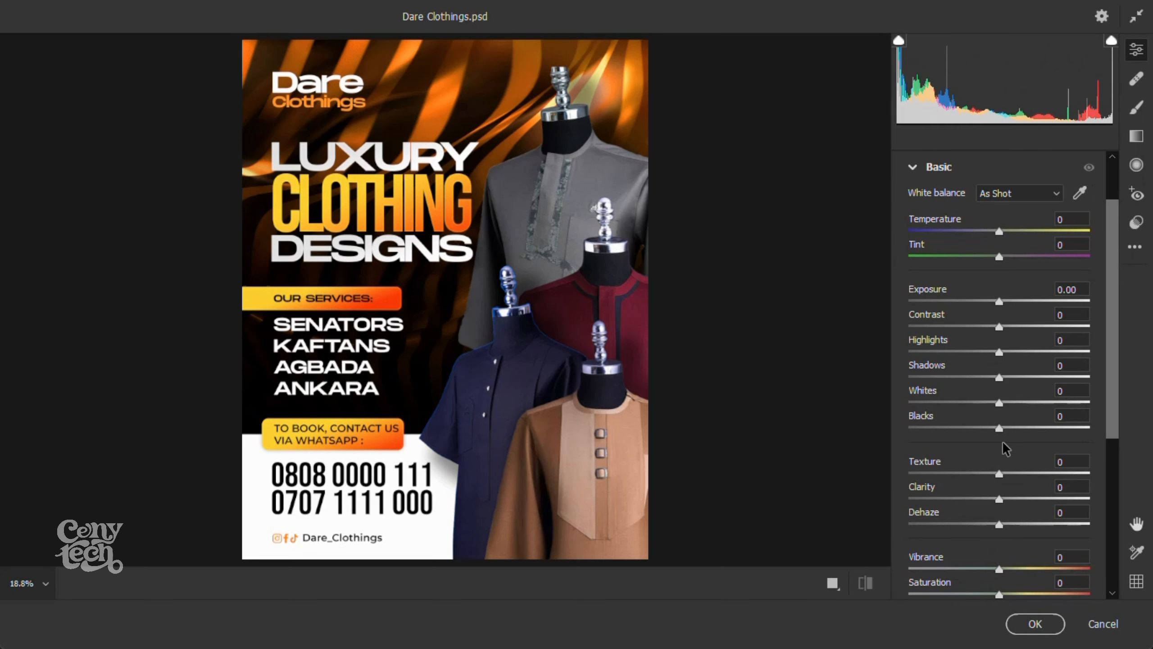
pyautogui.scroll(-3, 1003, 447)
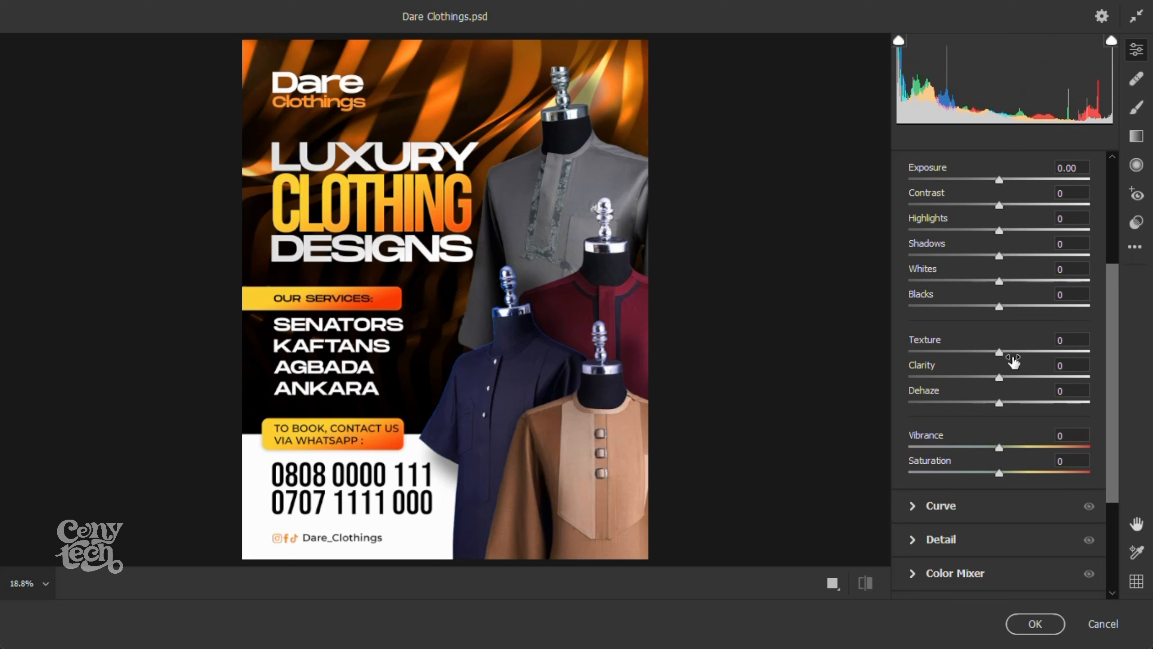
pyautogui.moveTo(1014, 359); pyautogui.dragTo(1020, 384)
pyautogui.click(1021, 448)
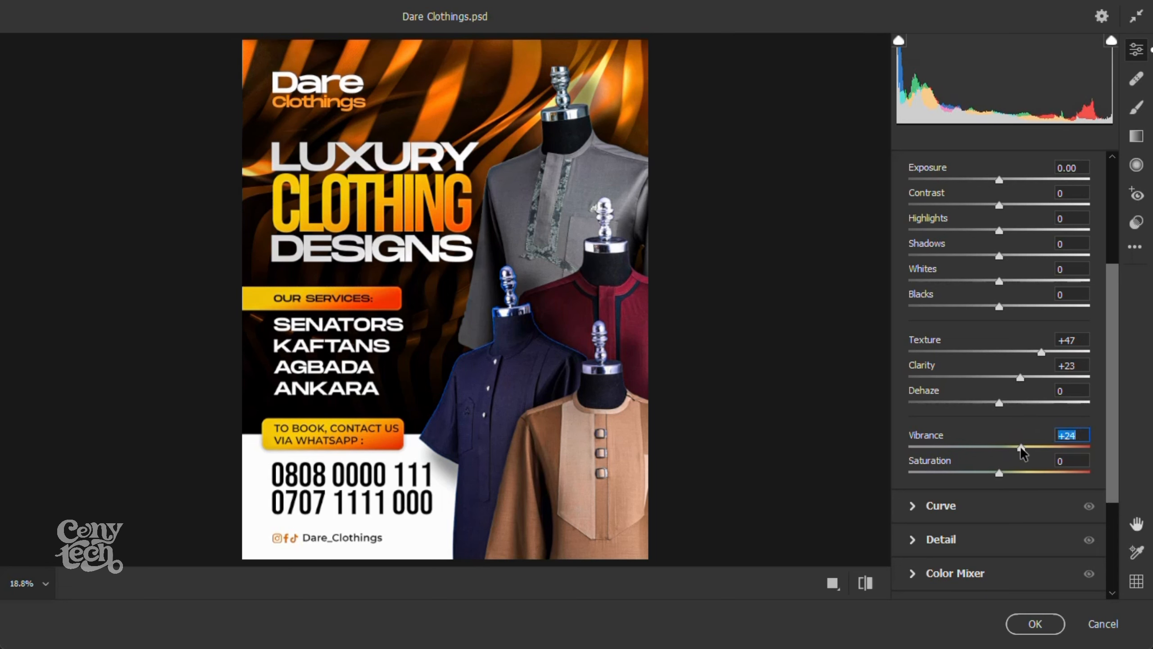
pyautogui.moveTo(1020, 446); pyautogui.dragTo(1010, 448)
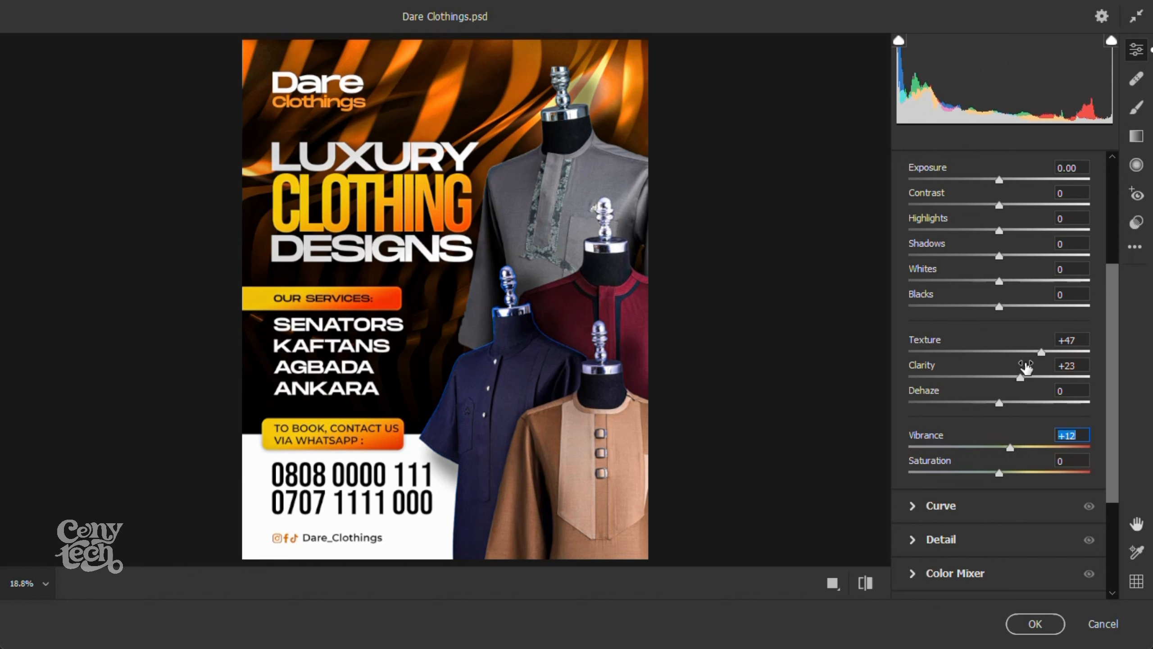
pyautogui.moveTo(1019, 378); pyautogui.dragTo(1039, 354)
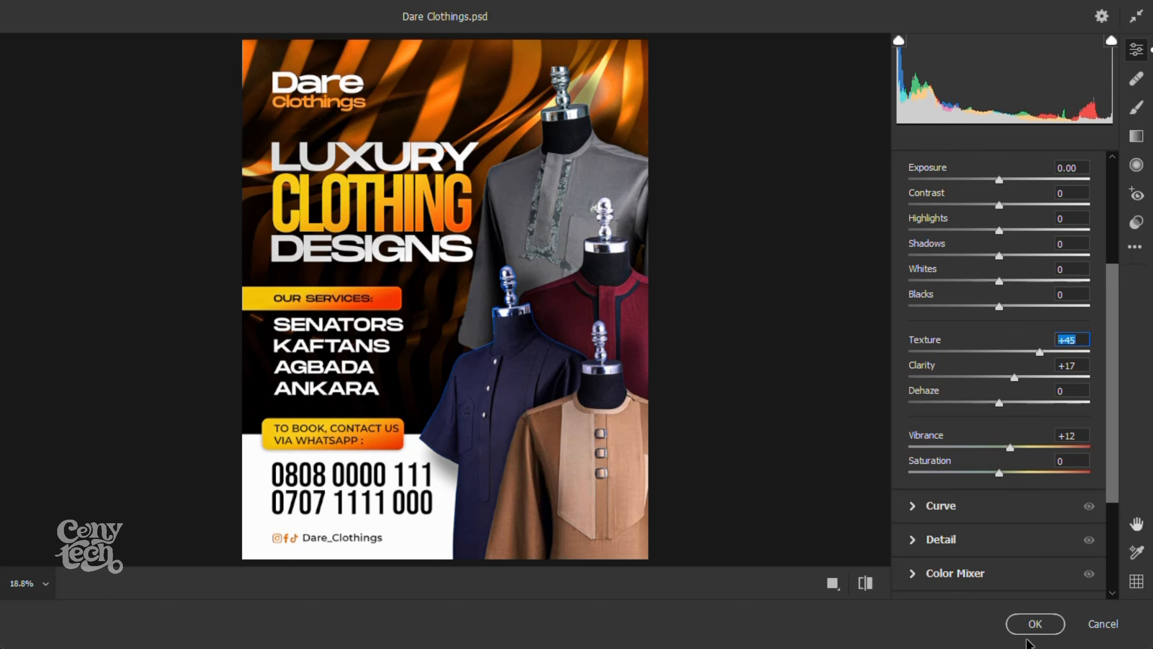
pyautogui.click(1035, 623)
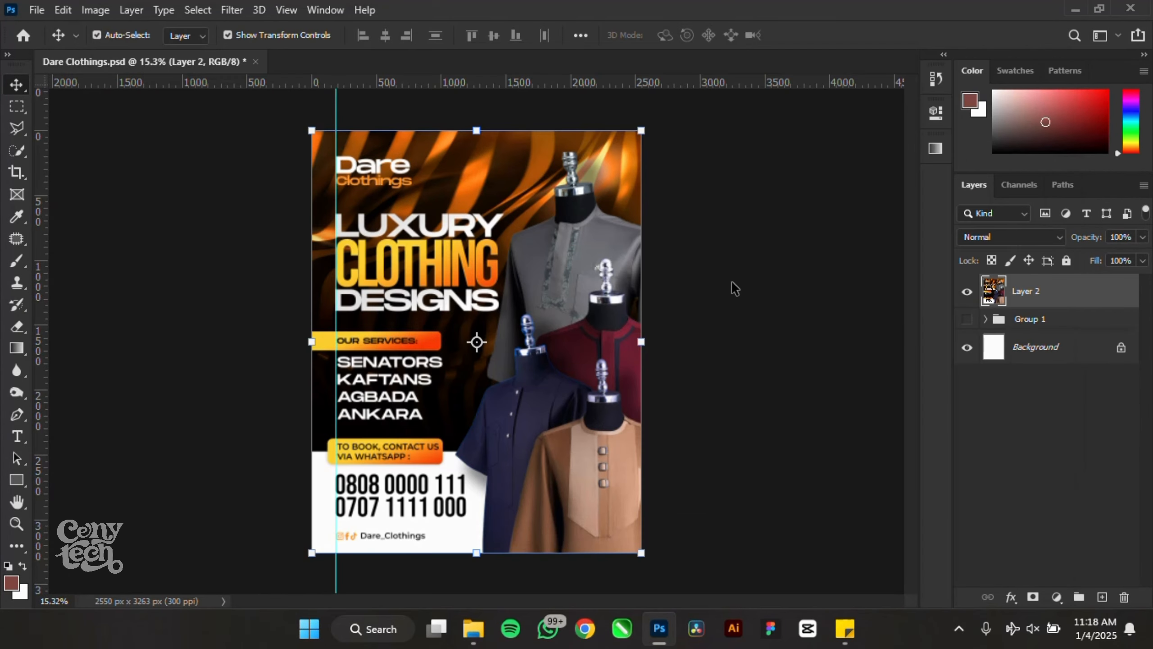
# - Show Group 1 again and toggle Layer 2 on and off to compare before and after
pyautogui.click(732, 284)
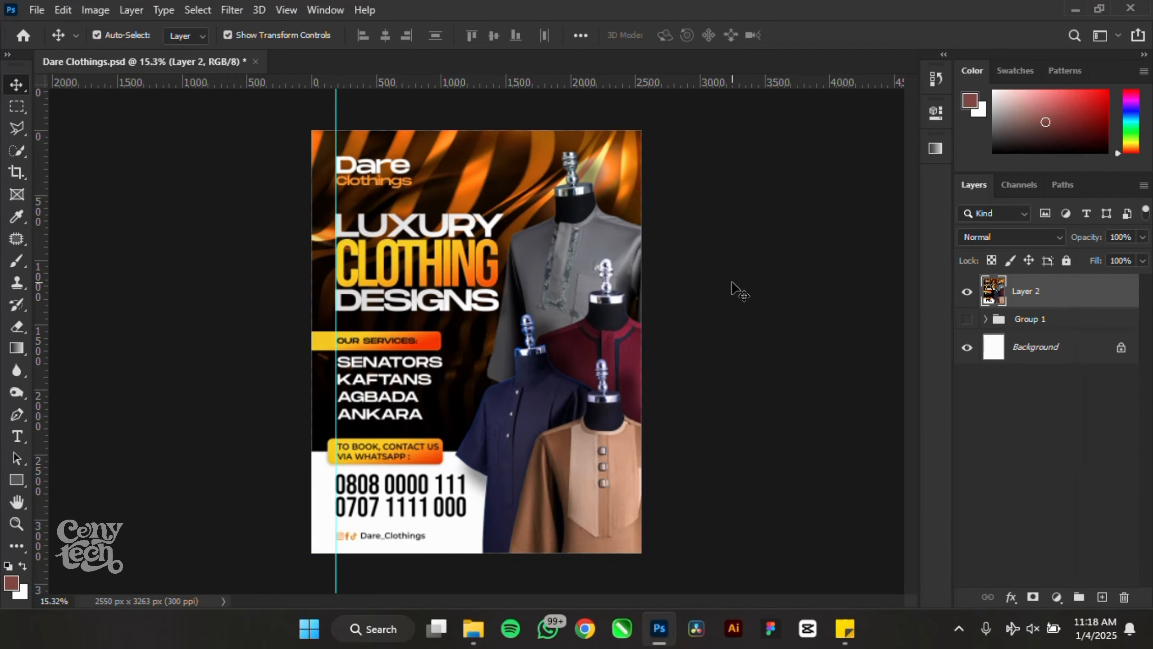
pyautogui.click(967, 318)
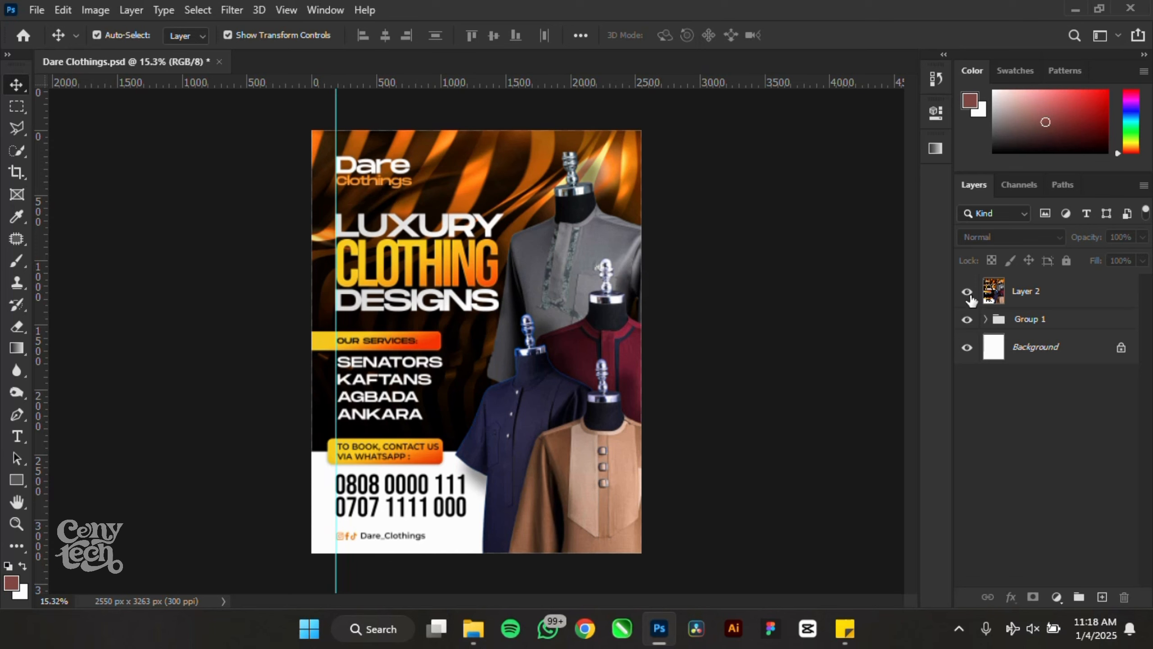
pyautogui.click(967, 293)
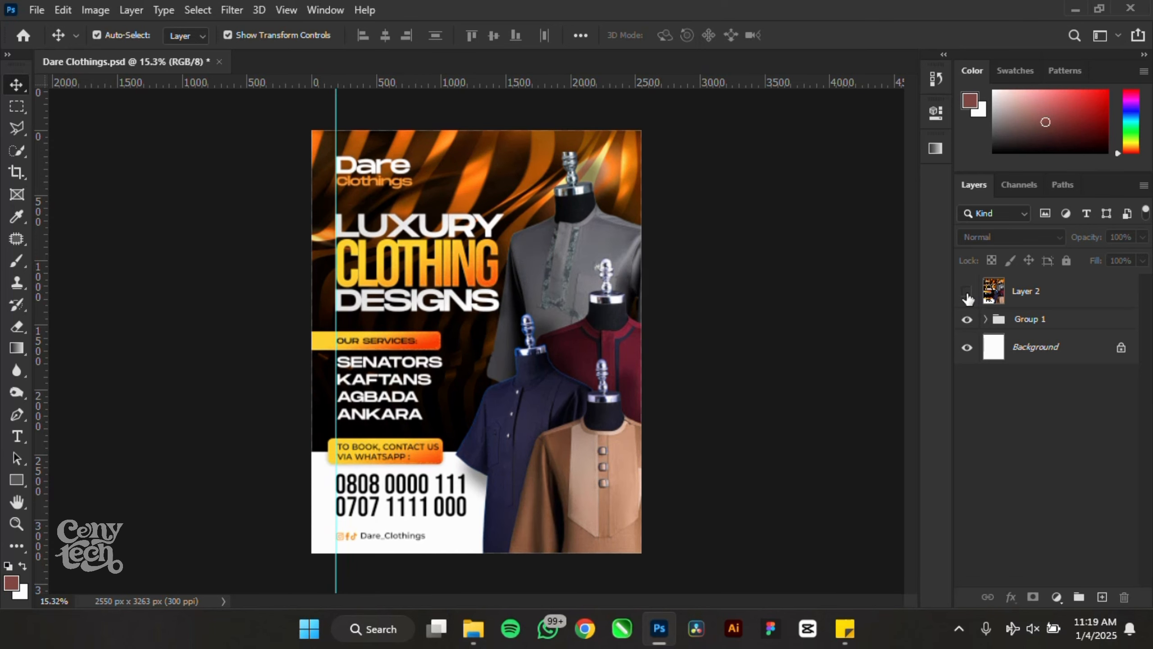
pyautogui.click(967, 293)
pyautogui.click(967, 293)
pyautogui.click(967, 292)
pyautogui.click(967, 292)
pyautogui.click(967, 293)
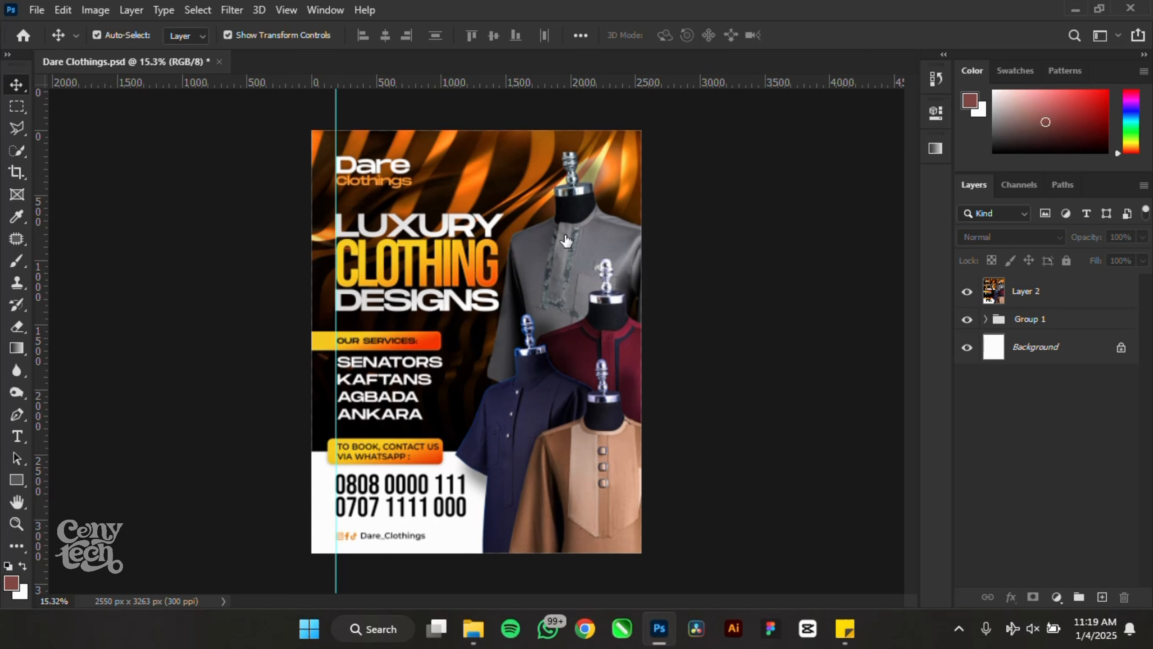
pyautogui.scroll(1, 555, 231)
pyautogui.scroll(-1, 546, 227)
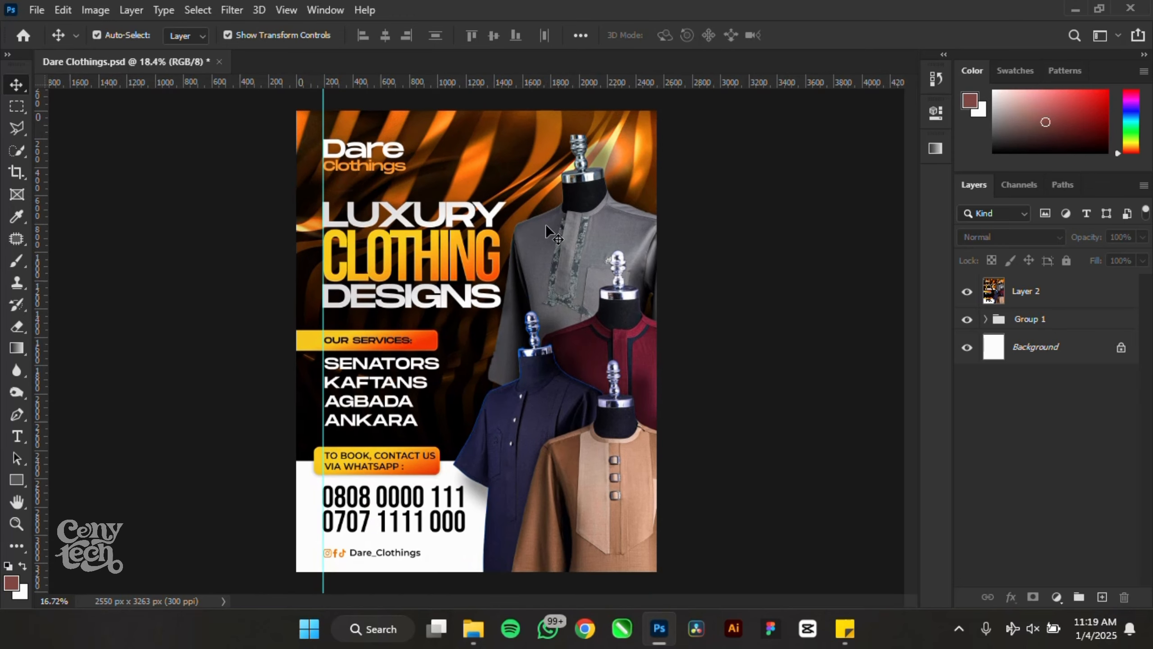